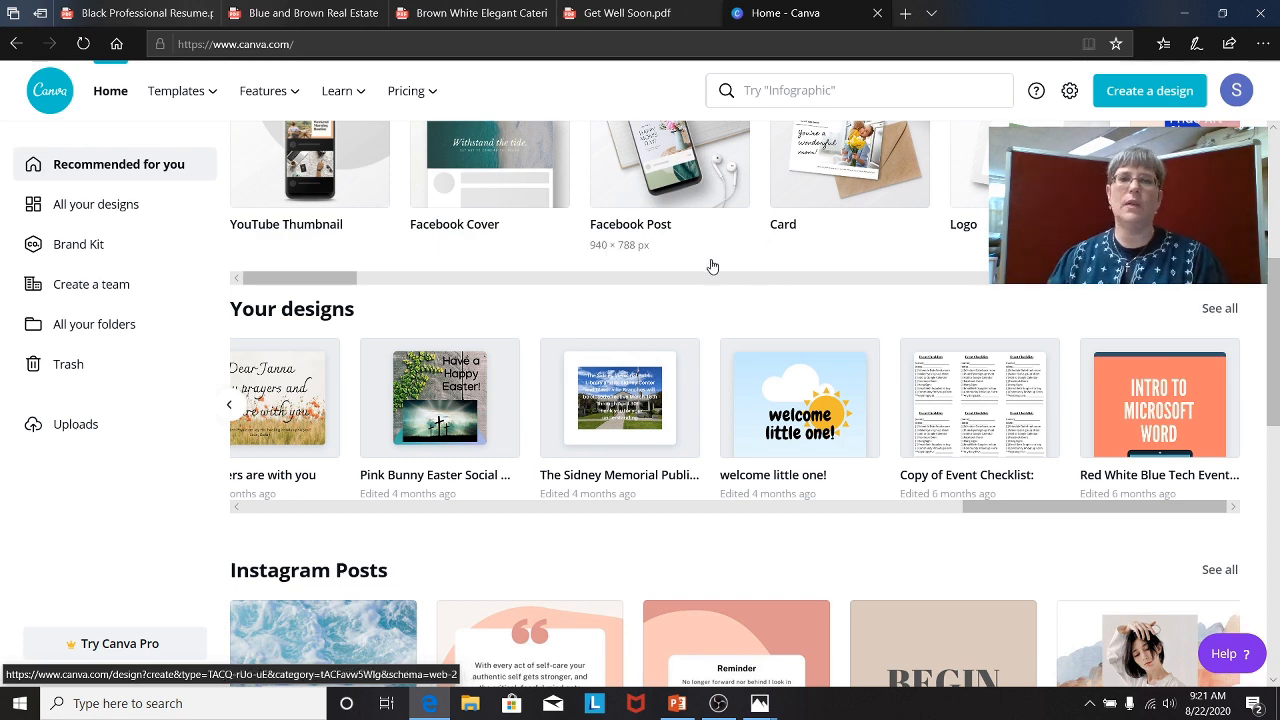
Look through the home page's recommended design types, saved designs and template categories, from Instagram Posts down to Social Media
scroll(711, 262, "up", 3)
scroll(701, 259, "up", 1)
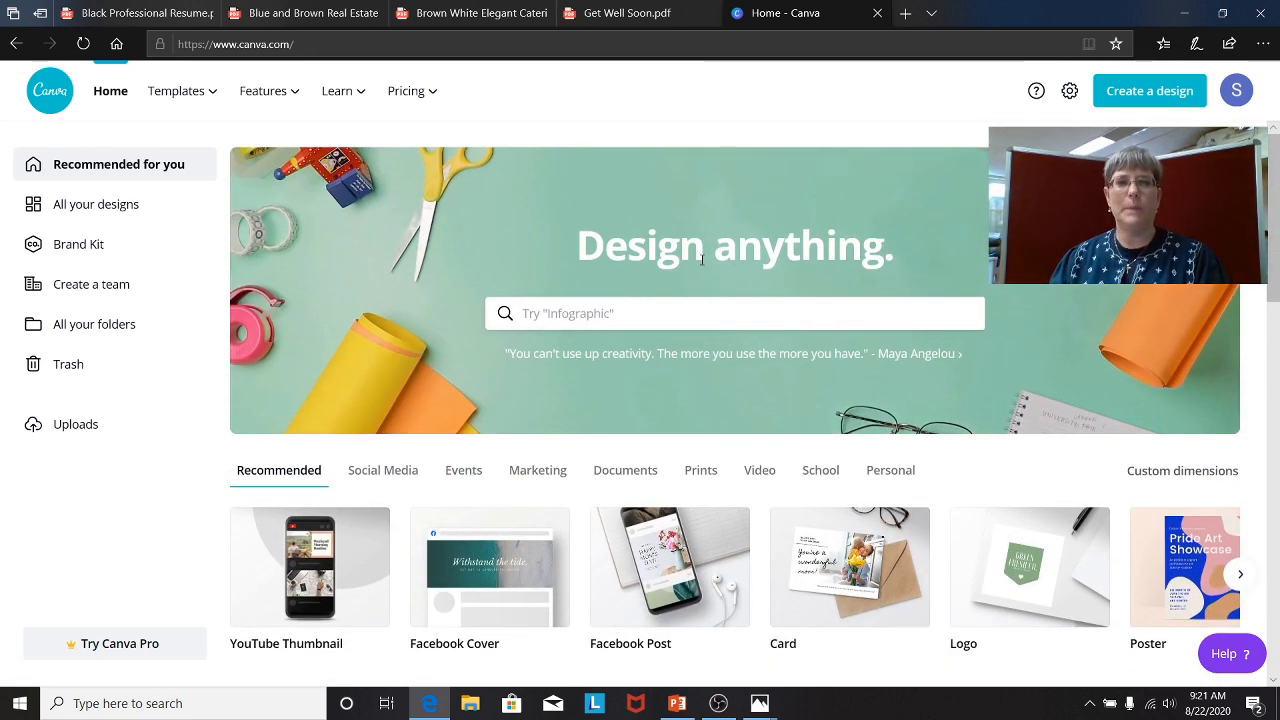
scroll(701, 259, "down", 2)
scroll(701, 259, "down", 2)
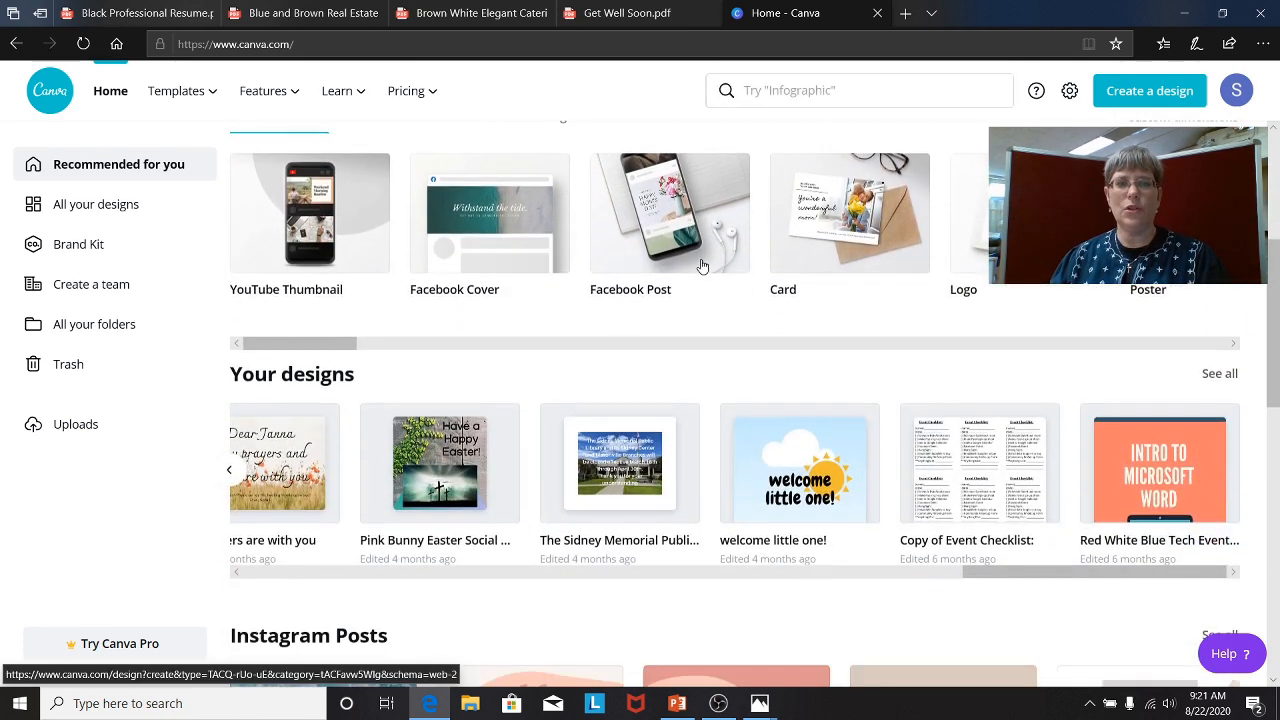
scroll(700, 265, "up", 2)
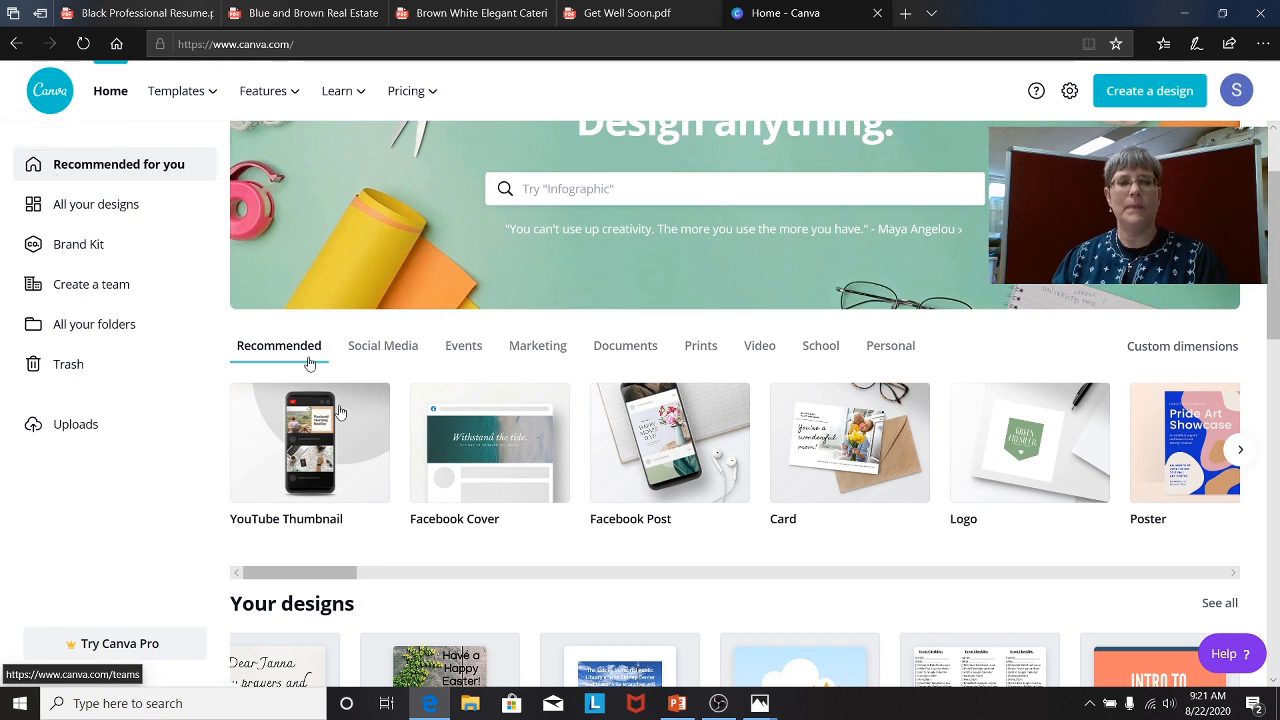
scroll(358, 432, "down", 3)
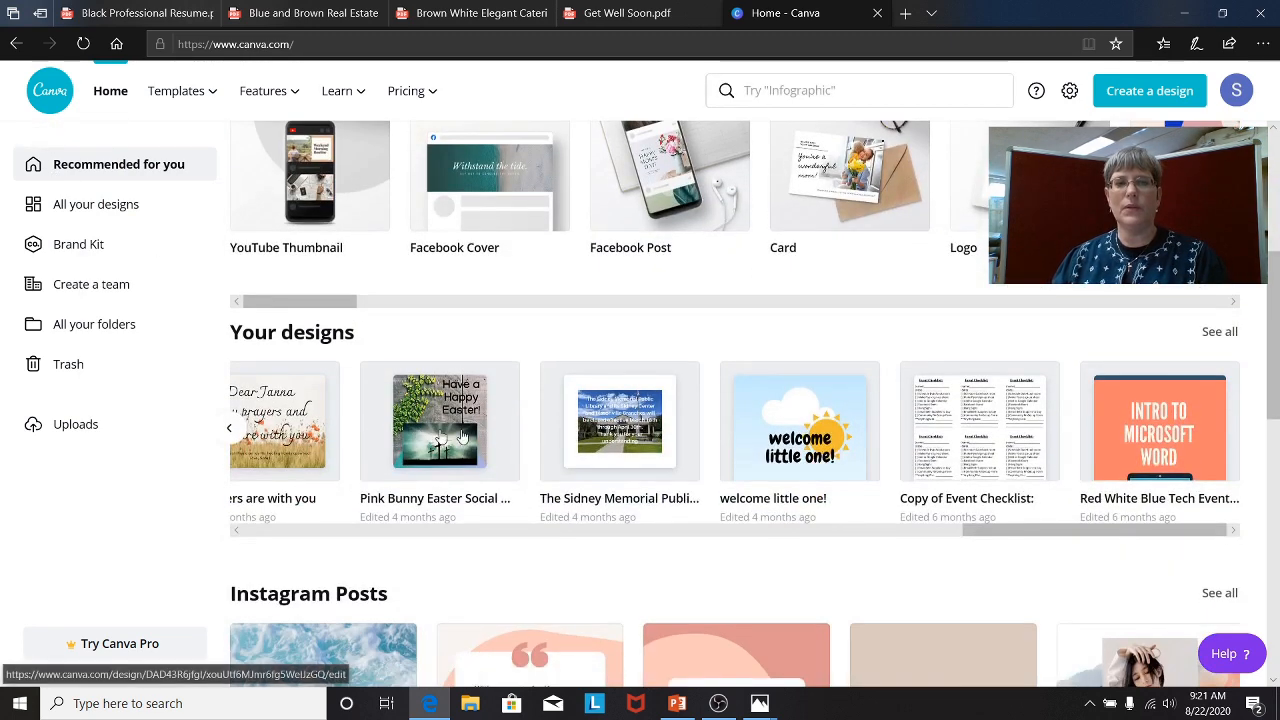
scroll(948, 445, "down", 1)
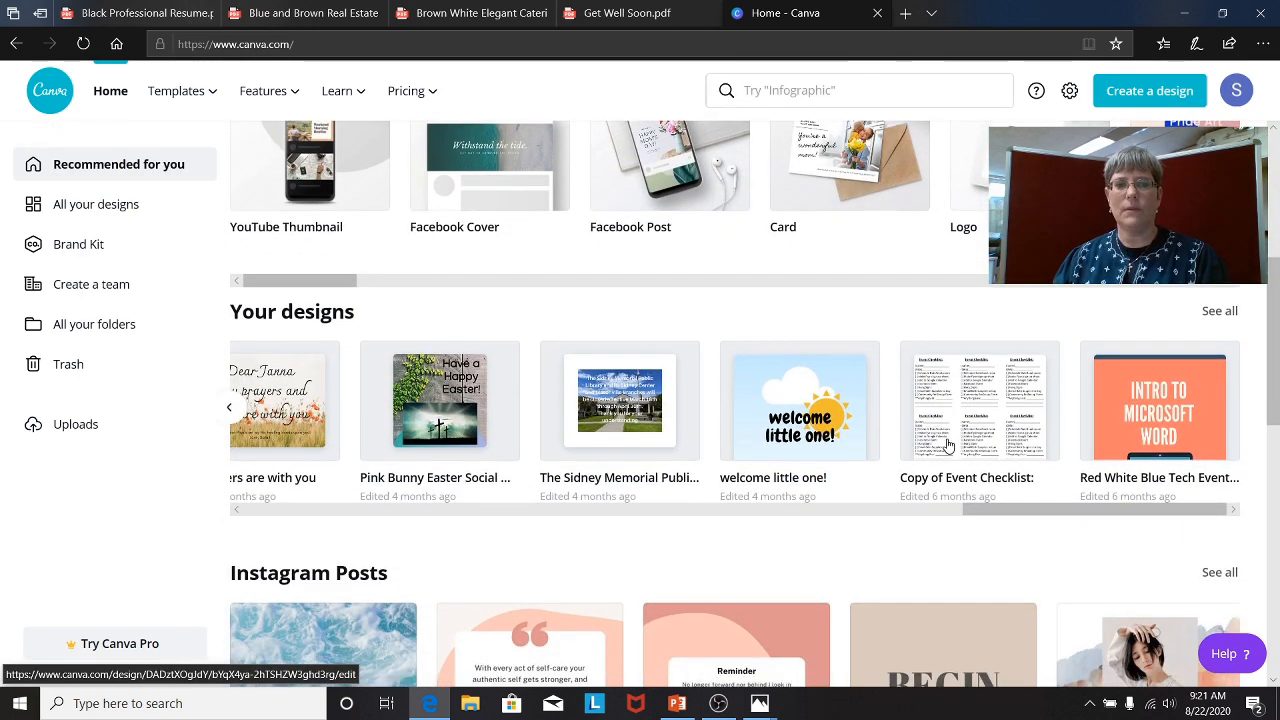
scroll(946, 445, "down", 3)
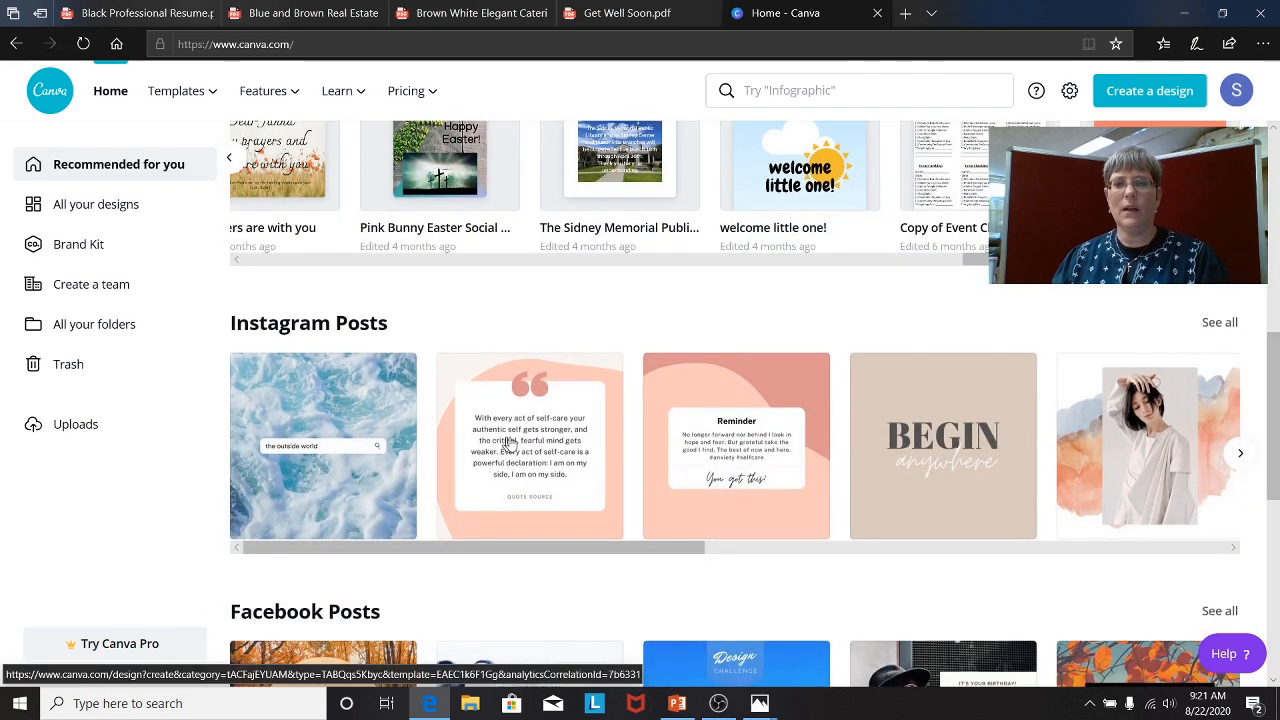
scroll(502, 441, "down", 4)
scroll(502, 441, "down", 2)
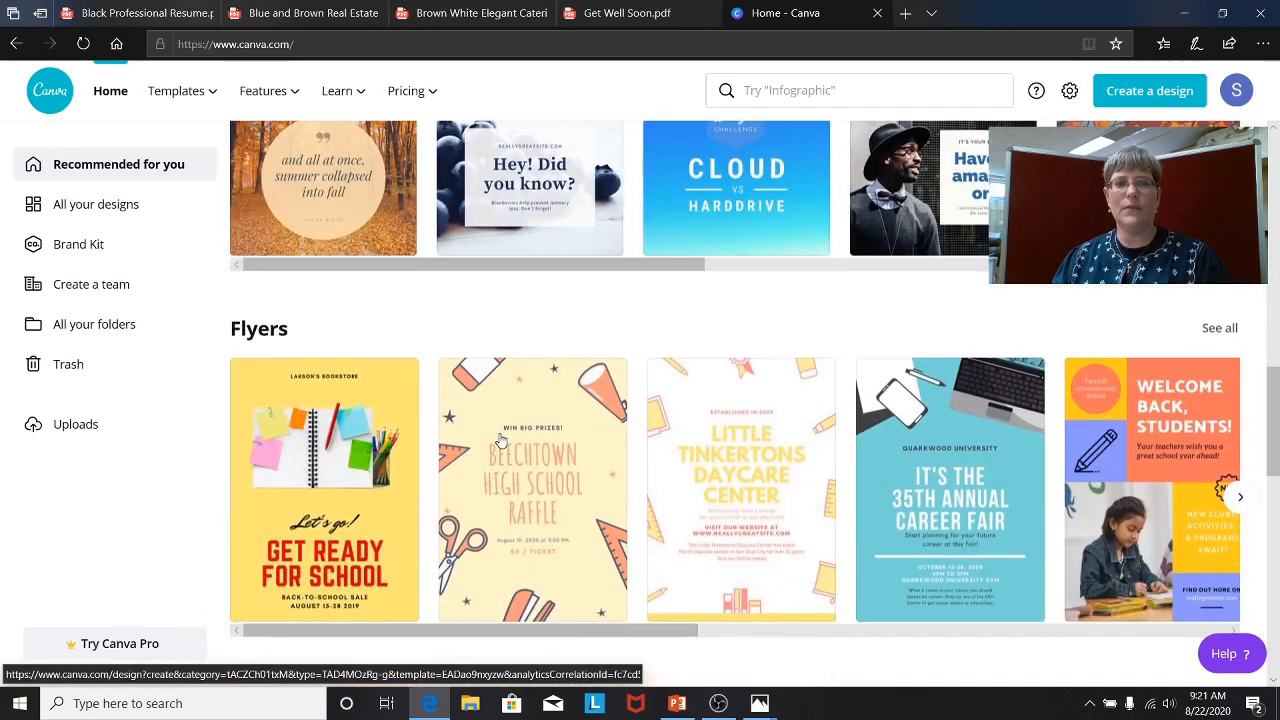
scroll(502, 441, "down", 3)
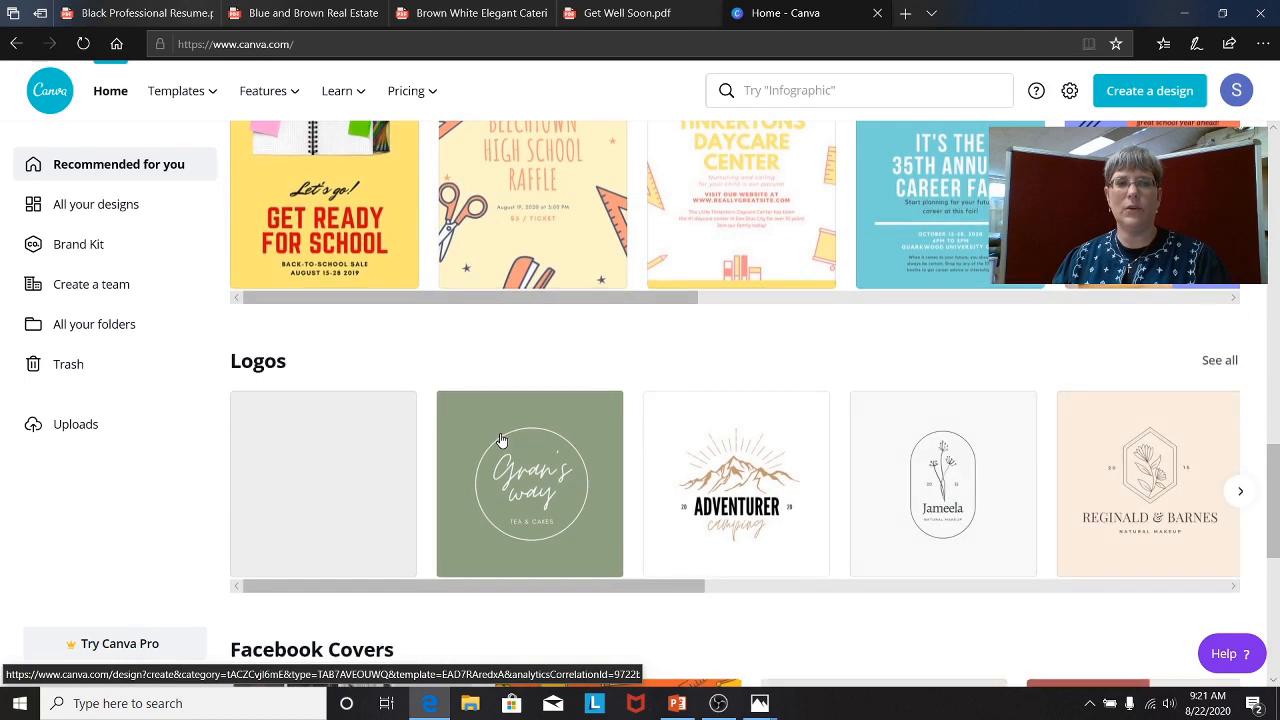
scroll(504, 440, "down", 1)
scroll(504, 440, "down", 2)
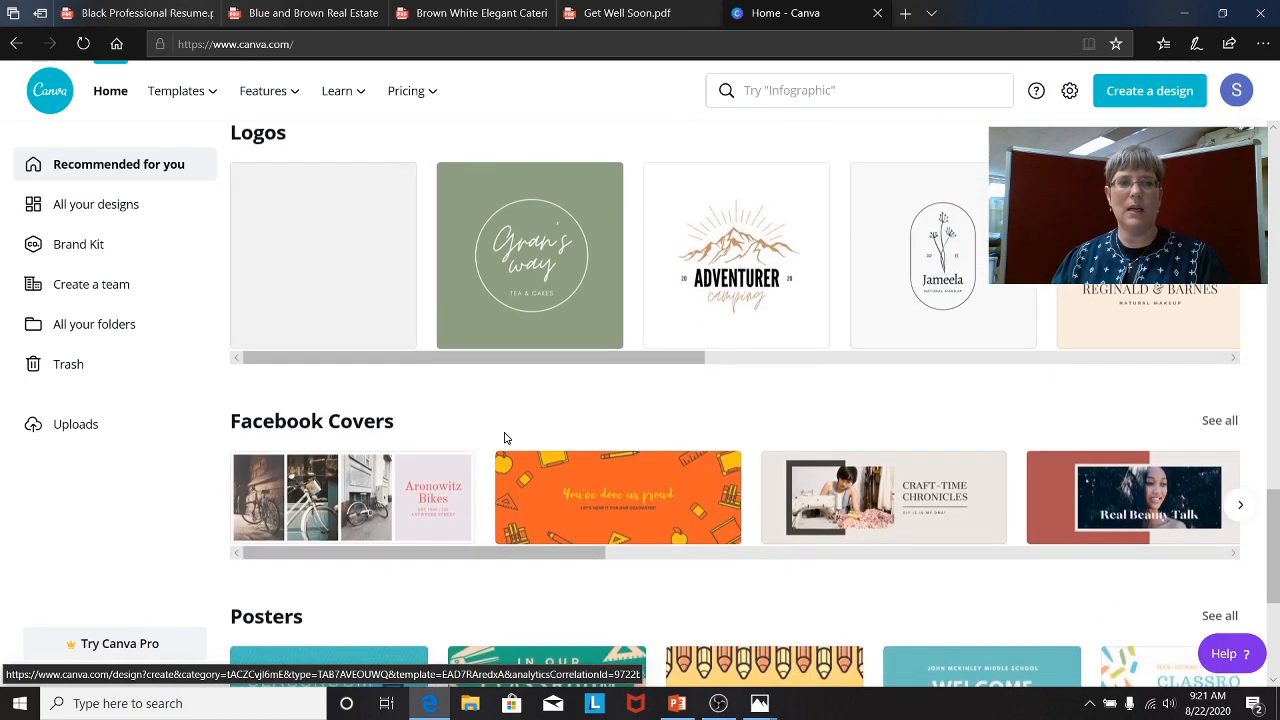
scroll(506, 438, "down", 2)
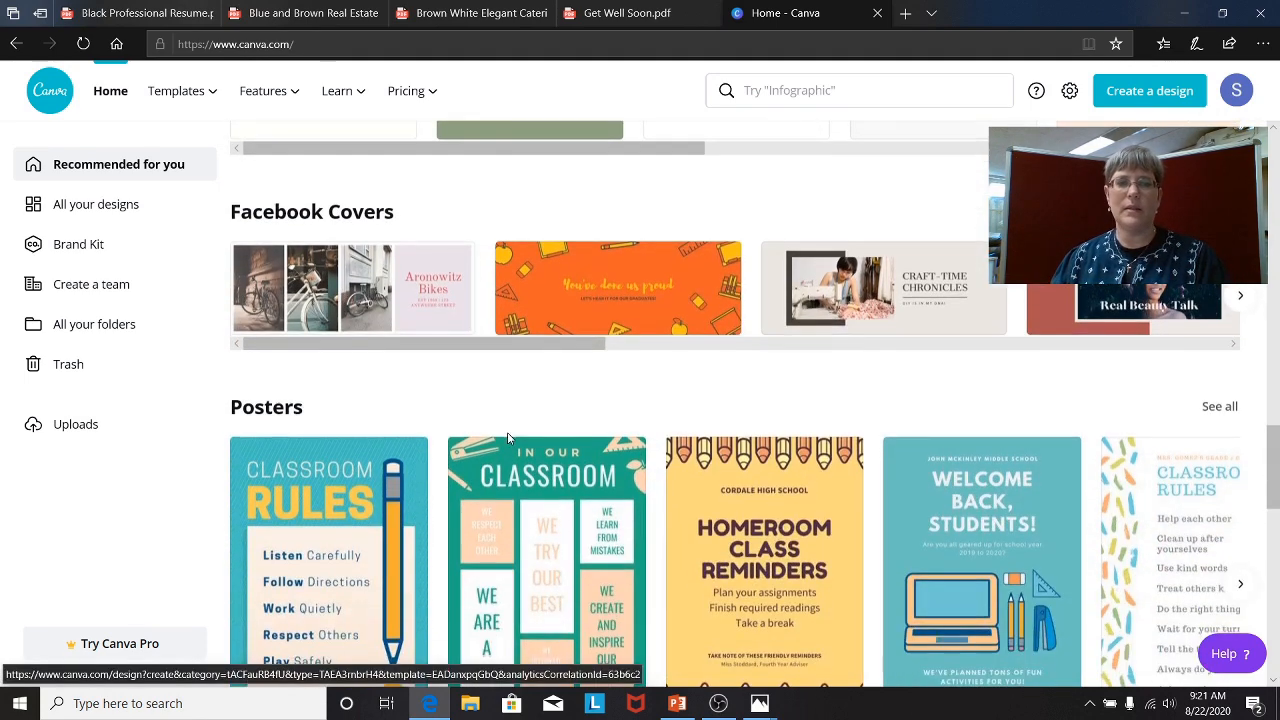
scroll(508, 438, "down", 2)
scroll(510, 440, "down", 2)
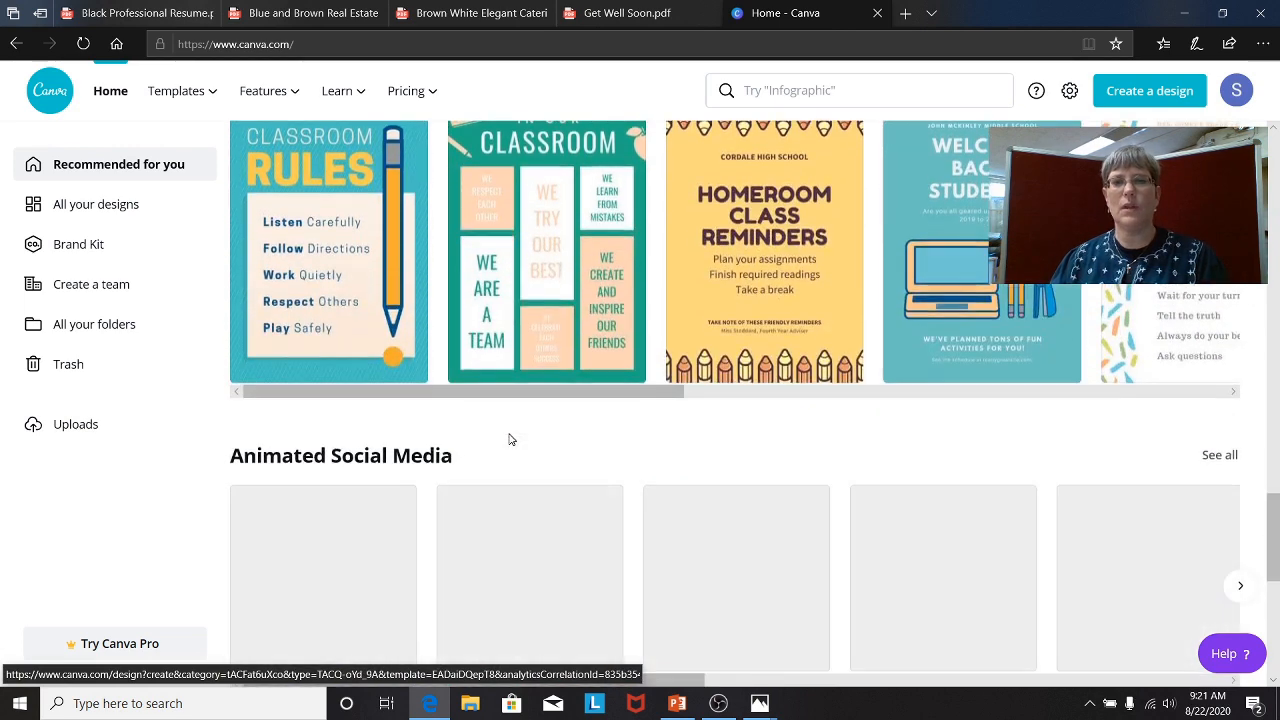
scroll(510, 440, "down", 3)
scroll(510, 438, "down", 3)
scroll(515, 434, "up", 1)
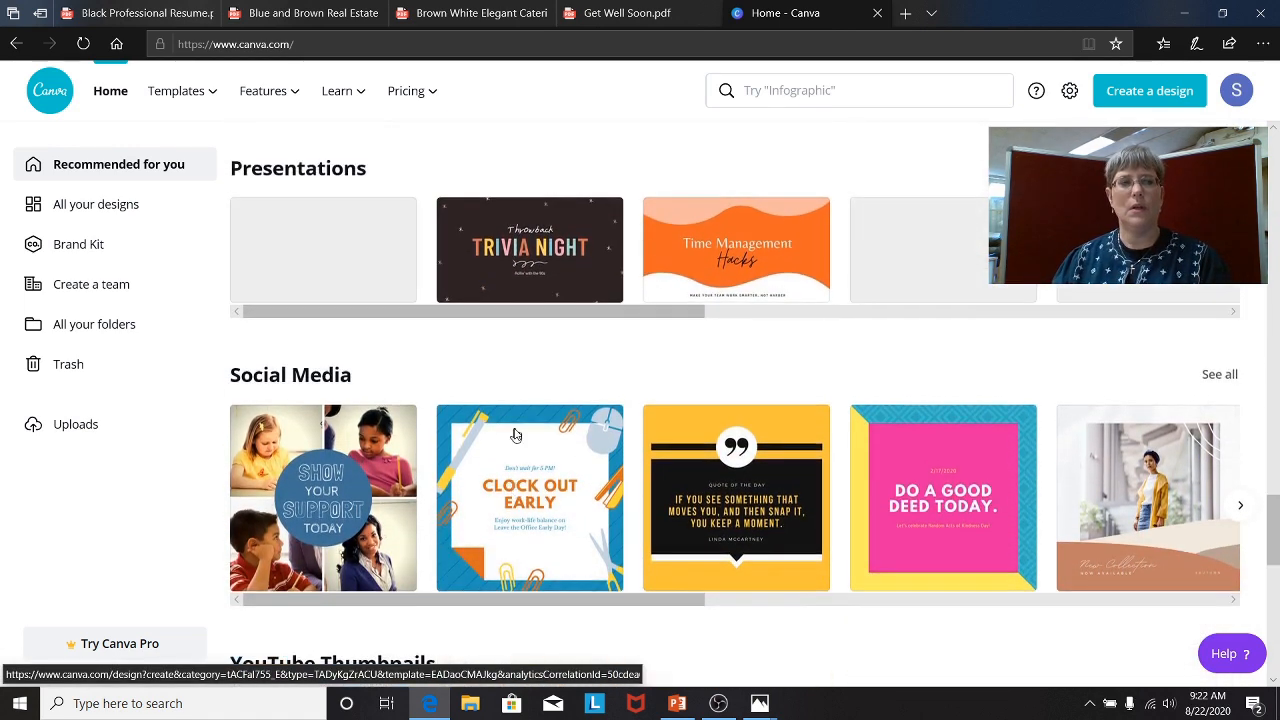
scroll(512, 425, "up", 12)
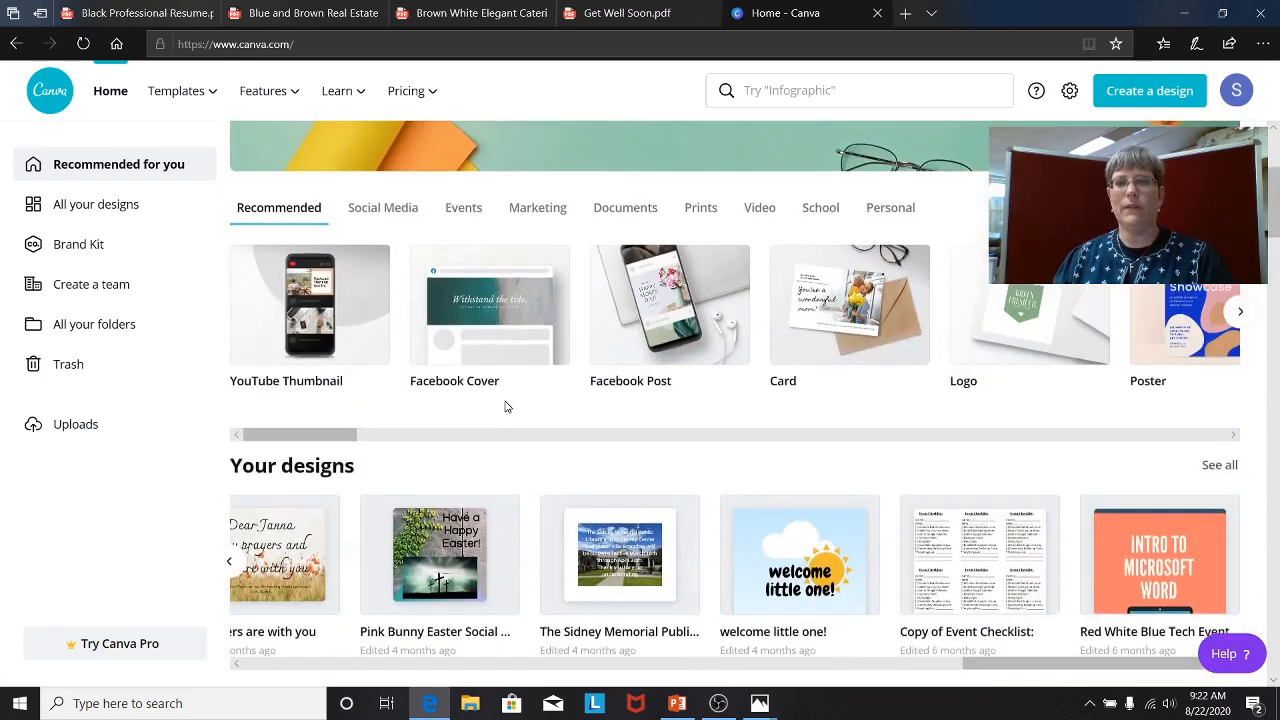
Review the recommended design types and the Instagram, Facebook and flyer templates on the home page once more
scroll(505, 406, "up", 2)
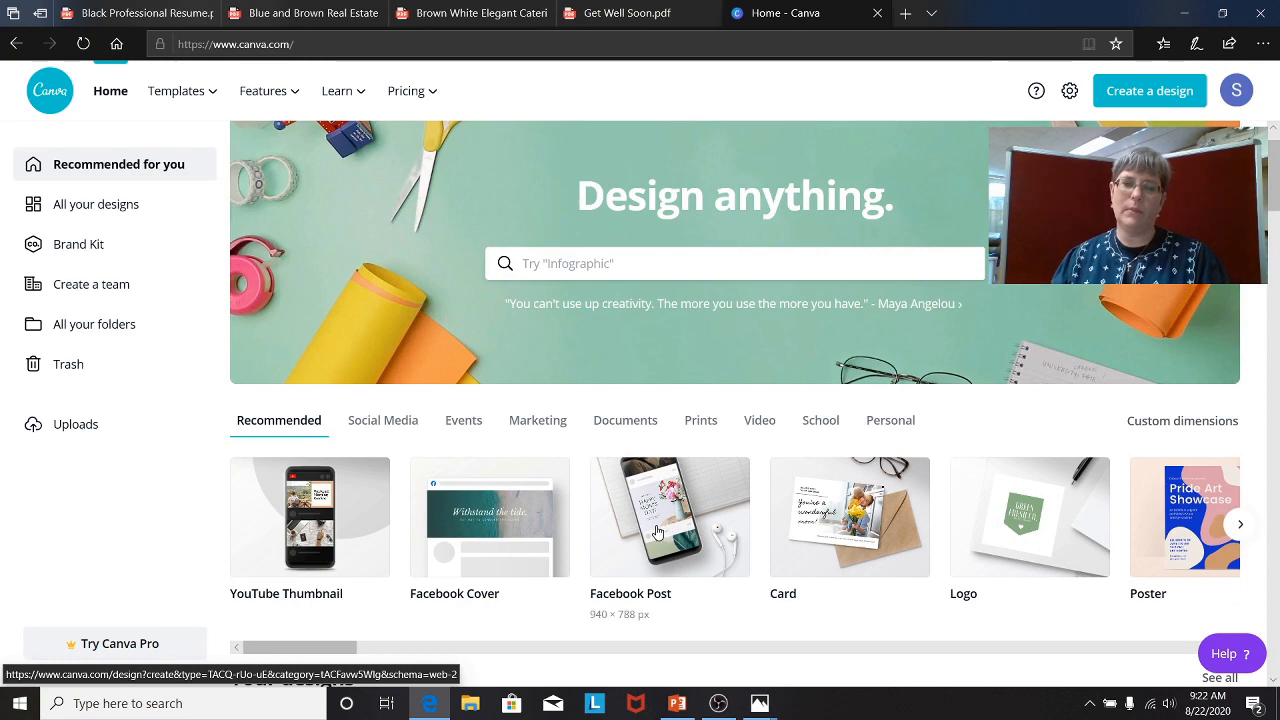
scroll(657, 532, "down", 5)
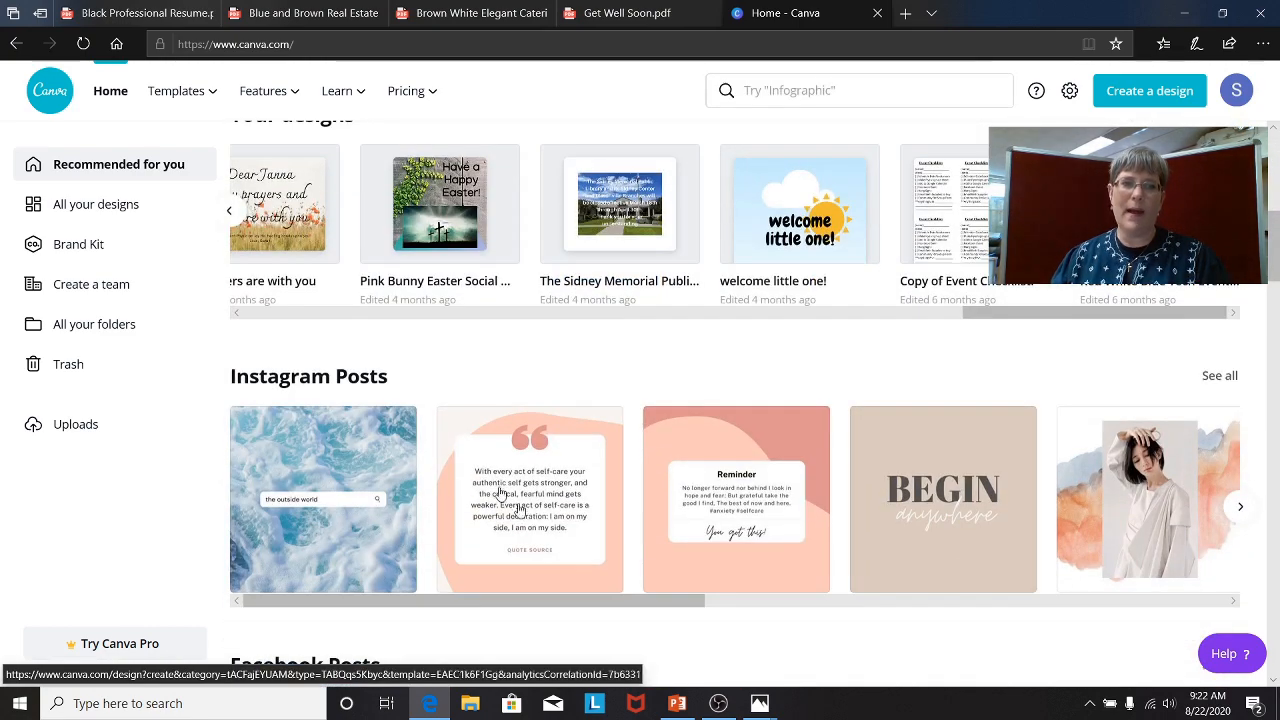
scroll(444, 371, "down", 3)
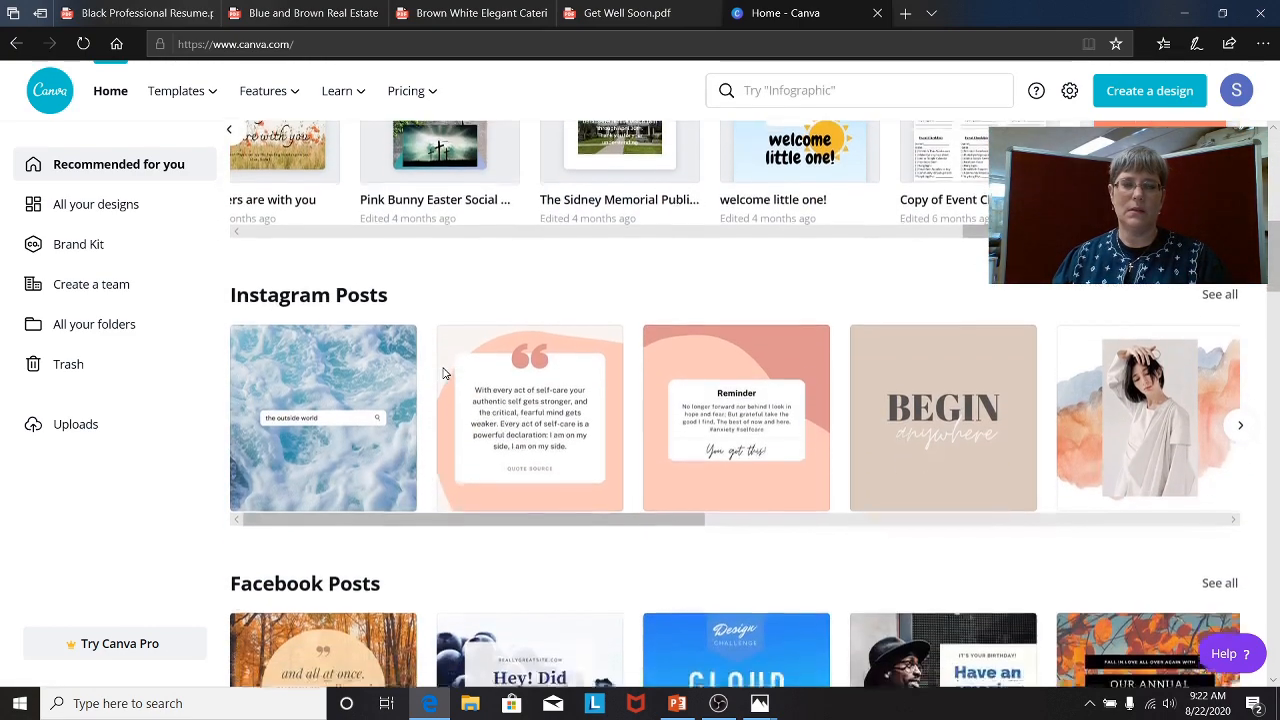
scroll(453, 375, "up", 2)
scroll(450, 371, "down", 3)
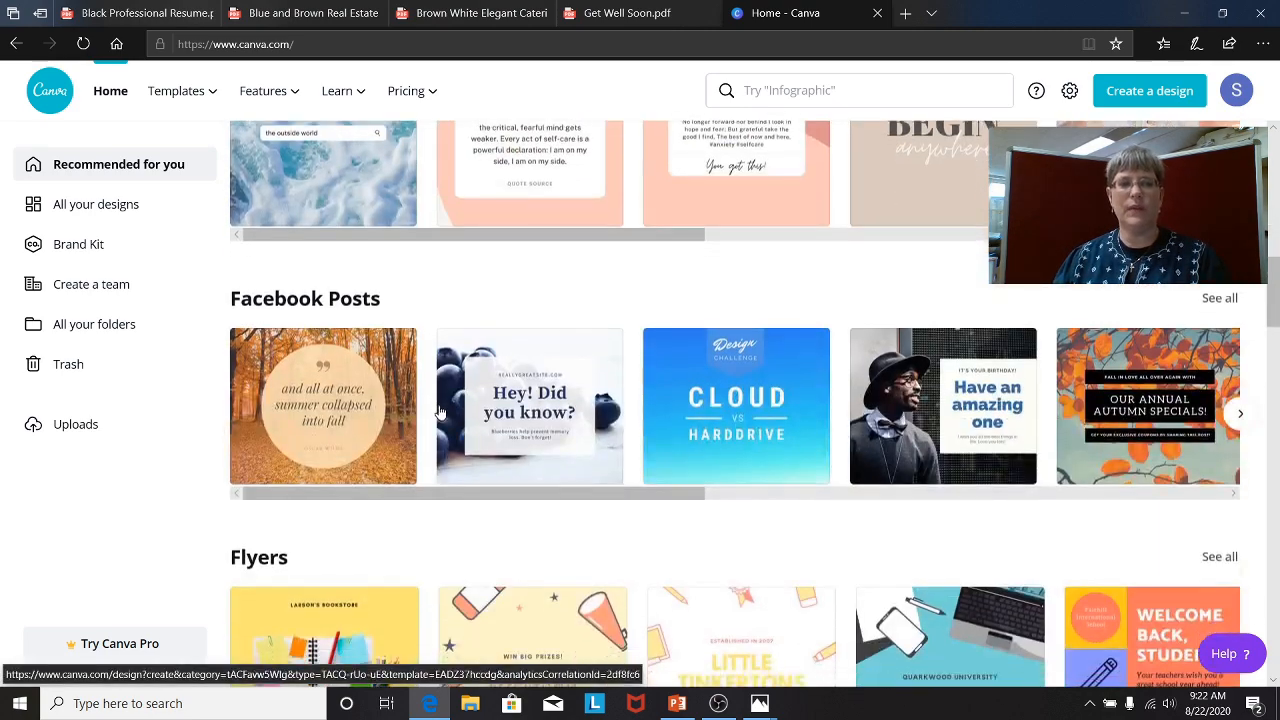
scroll(440, 411, "down", 5)
scroll(450, 416, "up", 2)
scroll(455, 400, "up", 13)
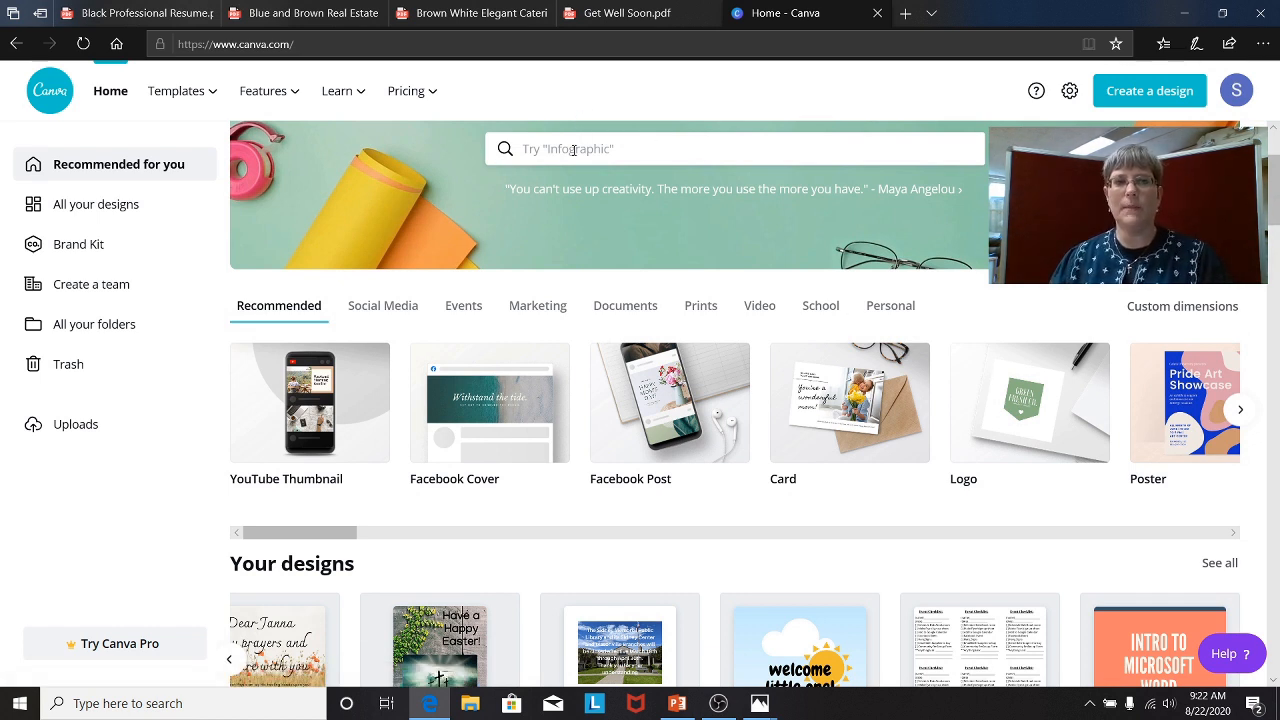
scroll(573, 149, "up", 1)
Open the Card templates from the Personal category and browse the card designs on offer
mouse_move(170, 95)
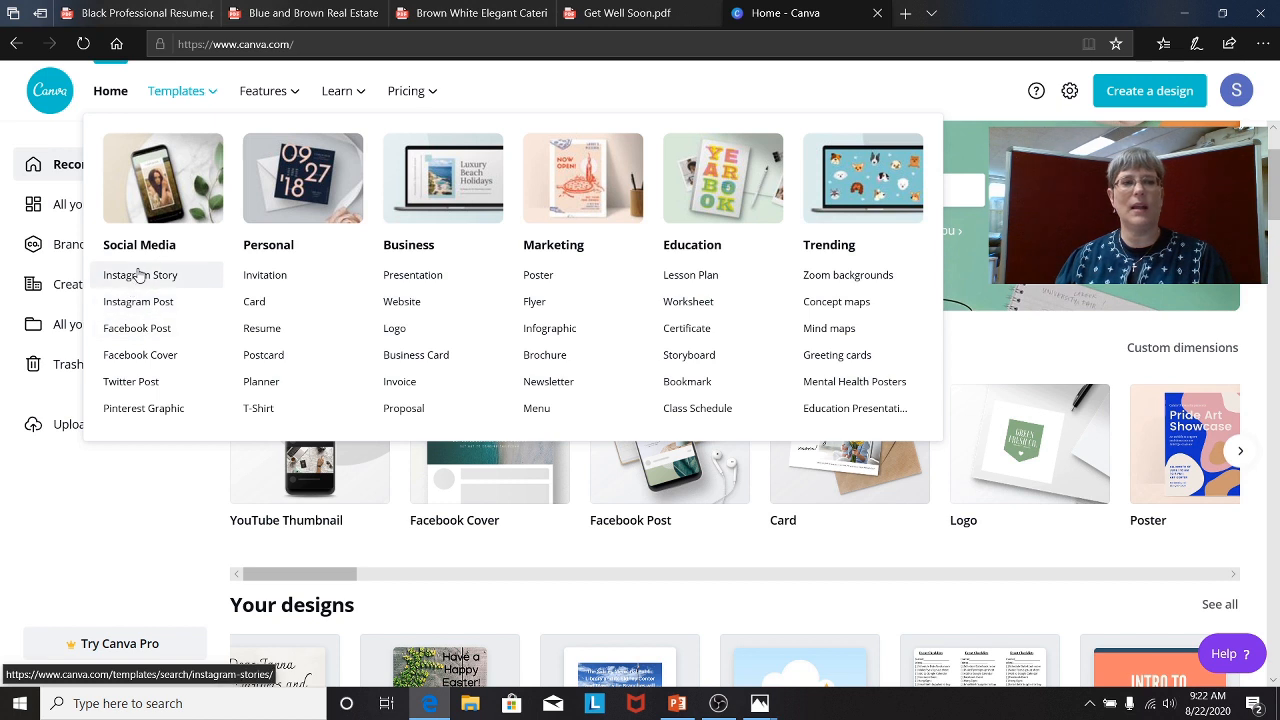
left_click(255, 302)
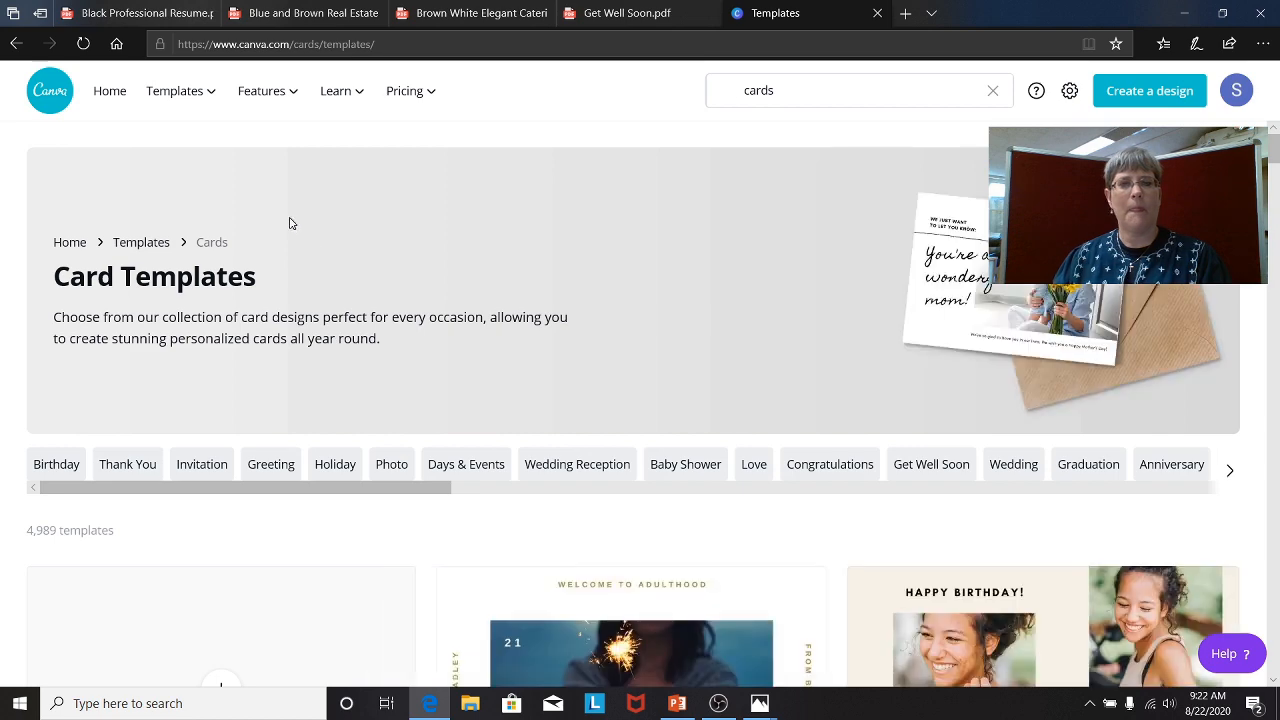
scroll(300, 220, "down", 3)
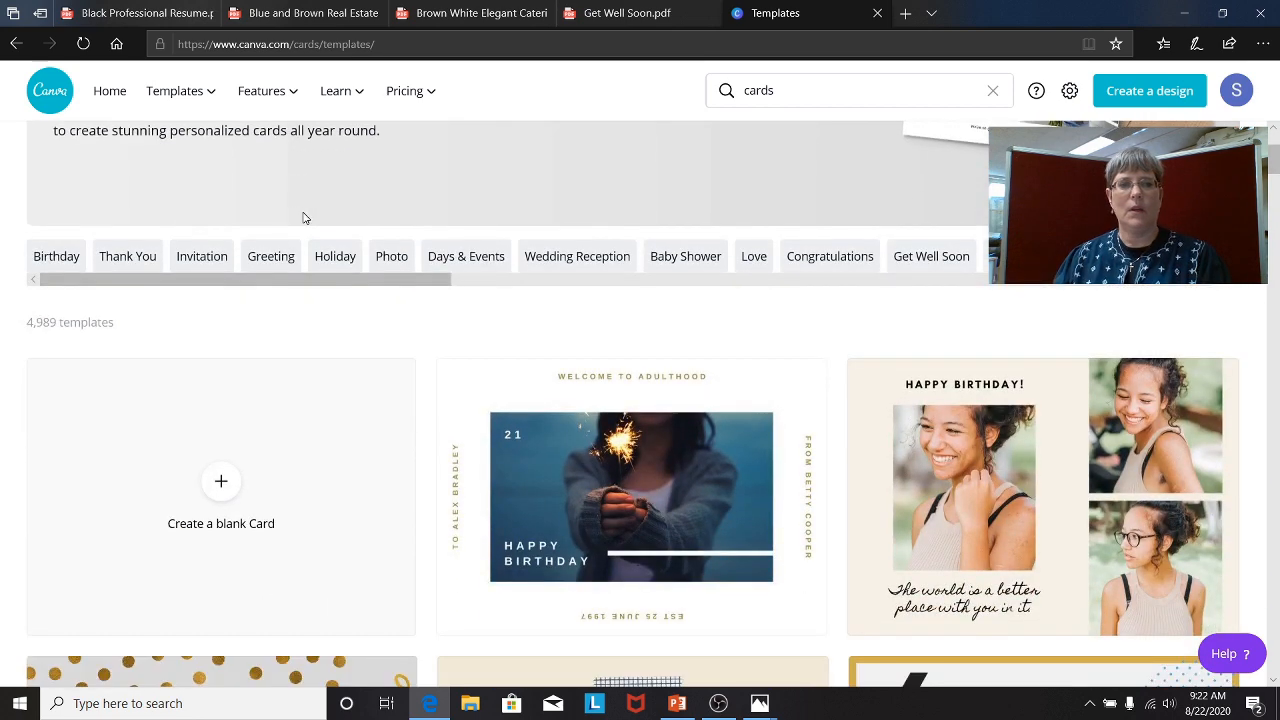
scroll(310, 220, "down", 2)
scroll(312, 221, "down", 2)
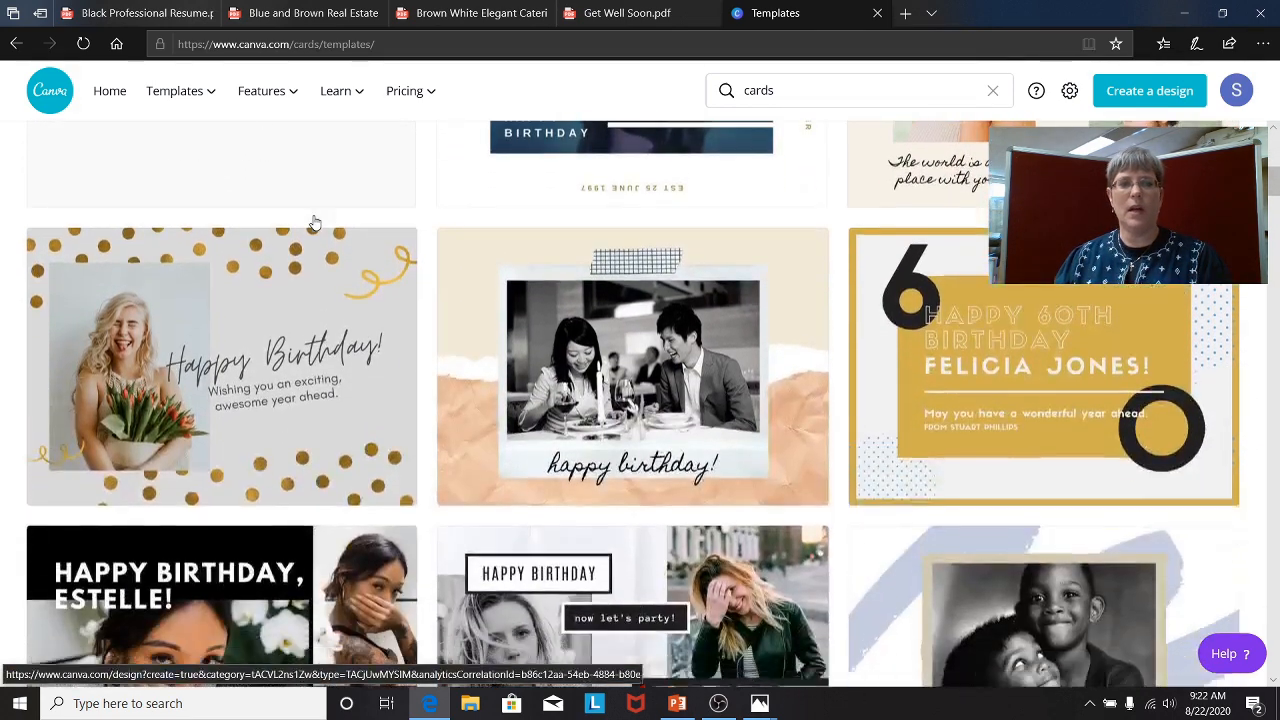
scroll(315, 221, "down", 2)
scroll(322, 214, "up", 3)
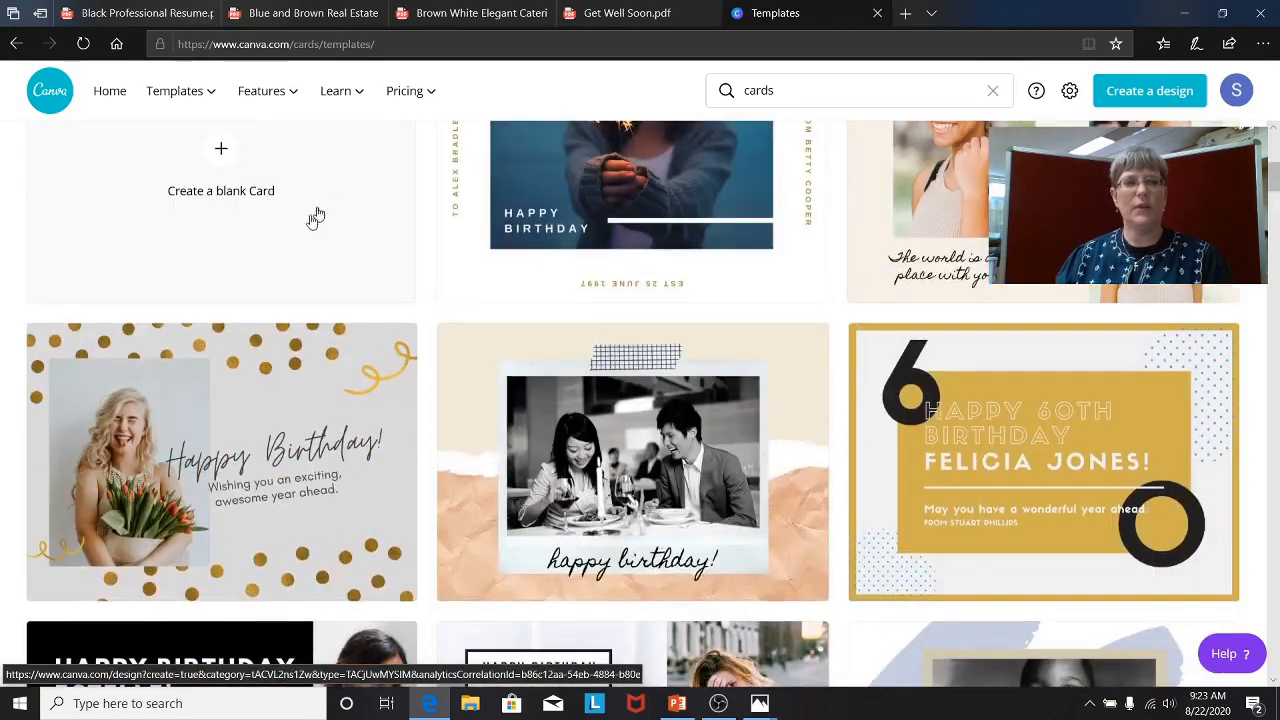
scroll(291, 226, "up", 1)
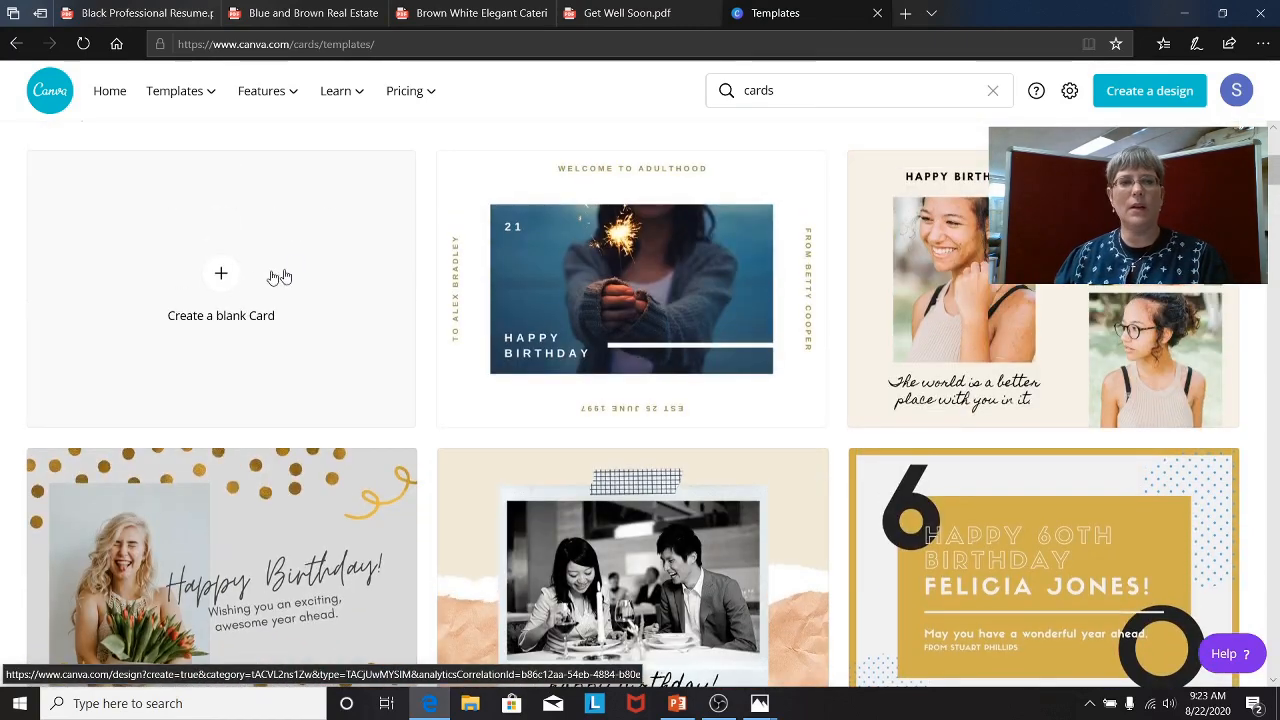
Create a blank card and apply the safety-pin "Congratulations on your new baby boy!" greeting card template to it
left_click(222, 280)
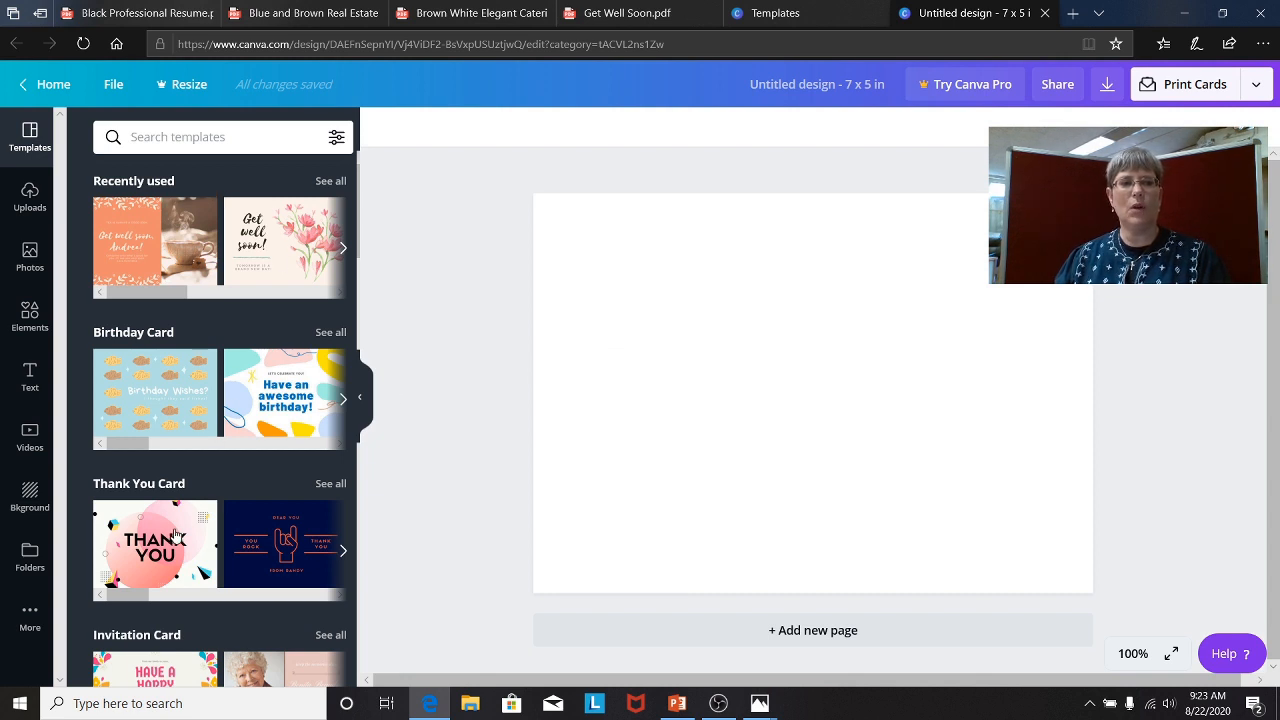
scroll(174, 537, "down", 5)
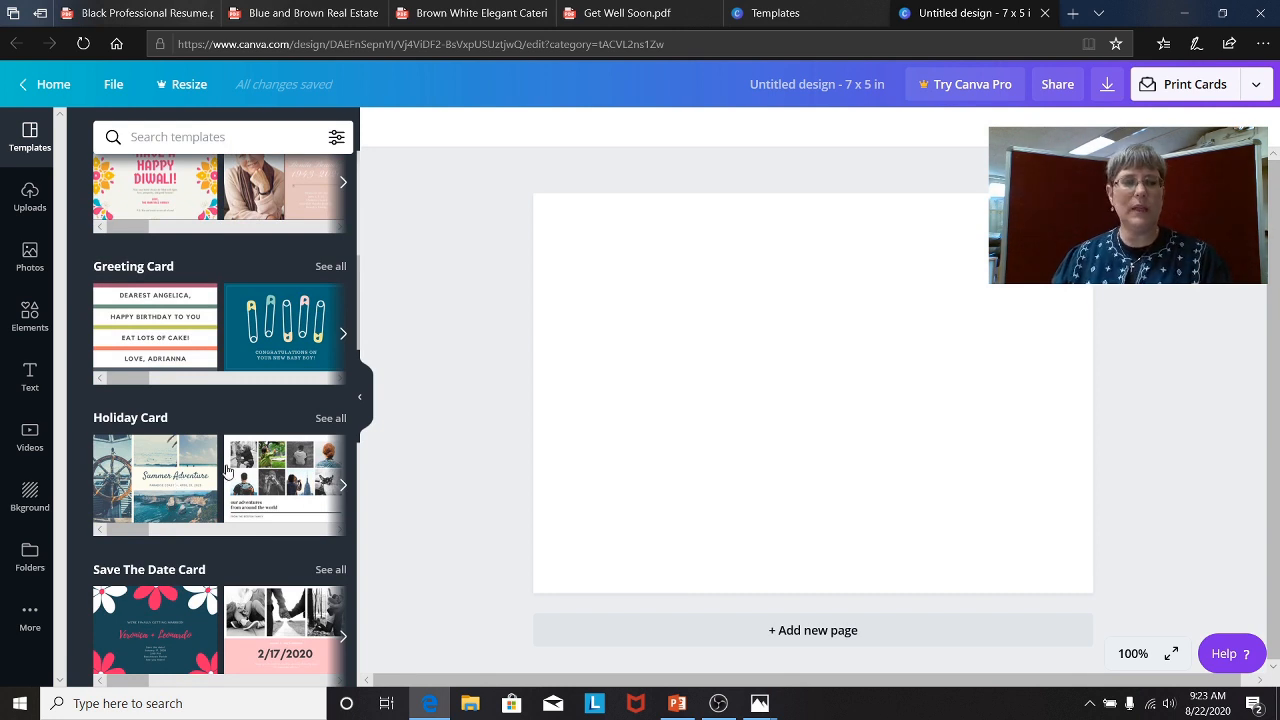
left_click(280, 328)
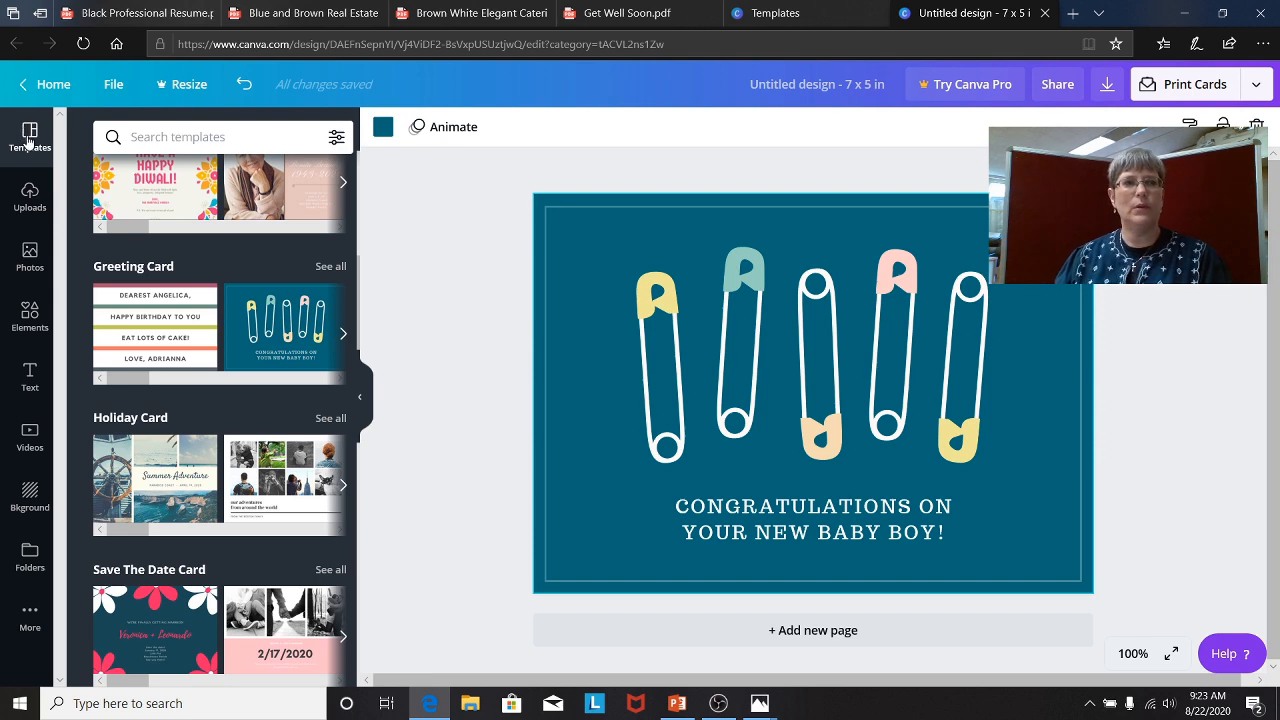
Check the uploaded images and add the trending stock photo of the brown dog by the water to the card
left_click(30, 197)
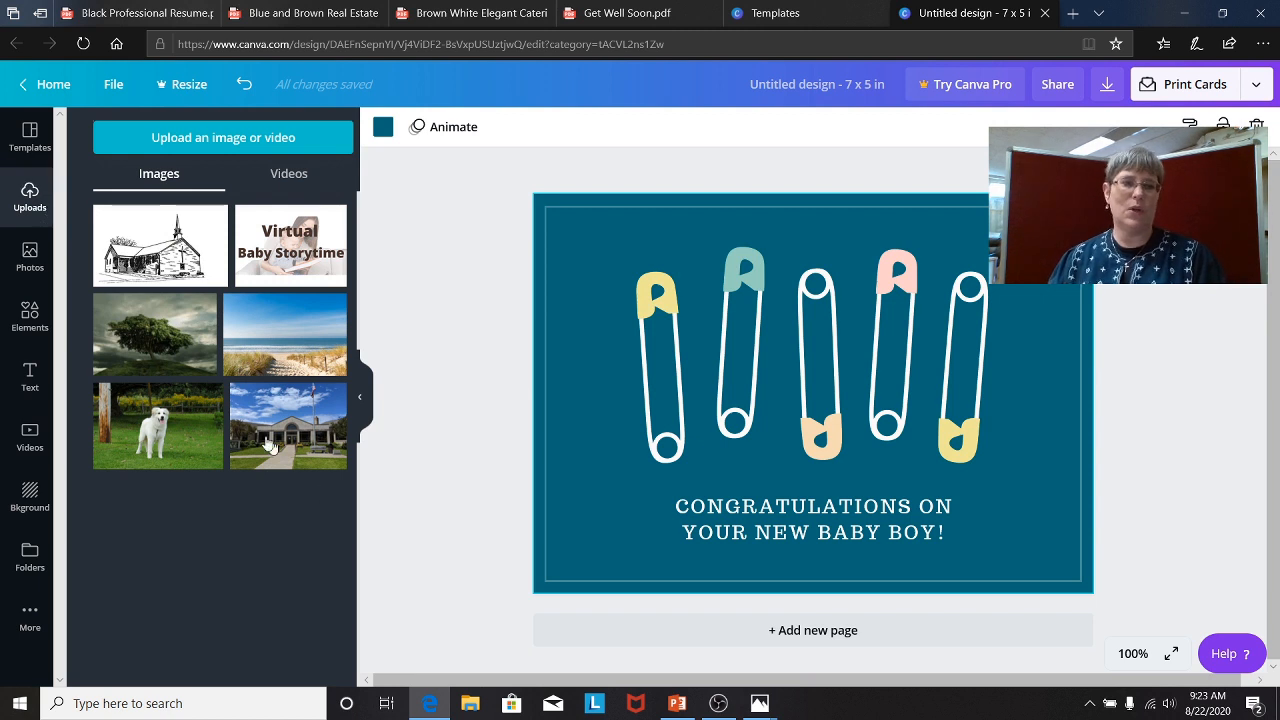
left_click(30, 258)
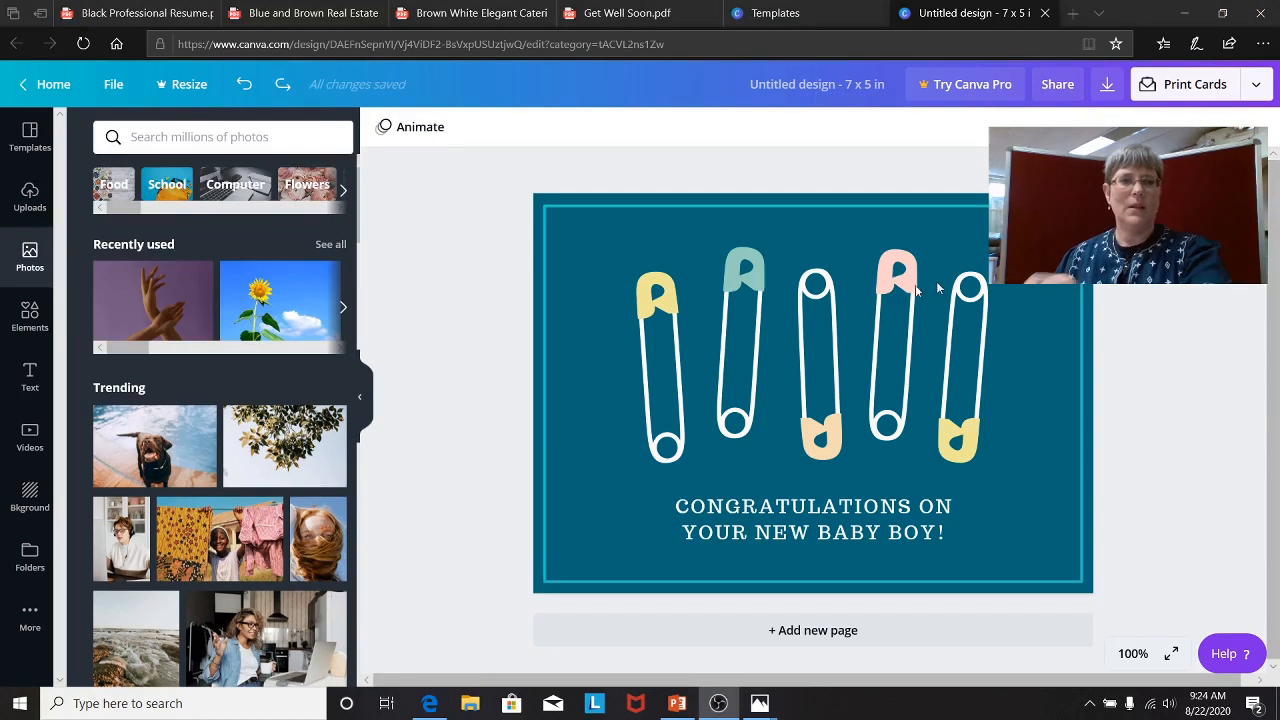
scroll(177, 280, "down", 3)
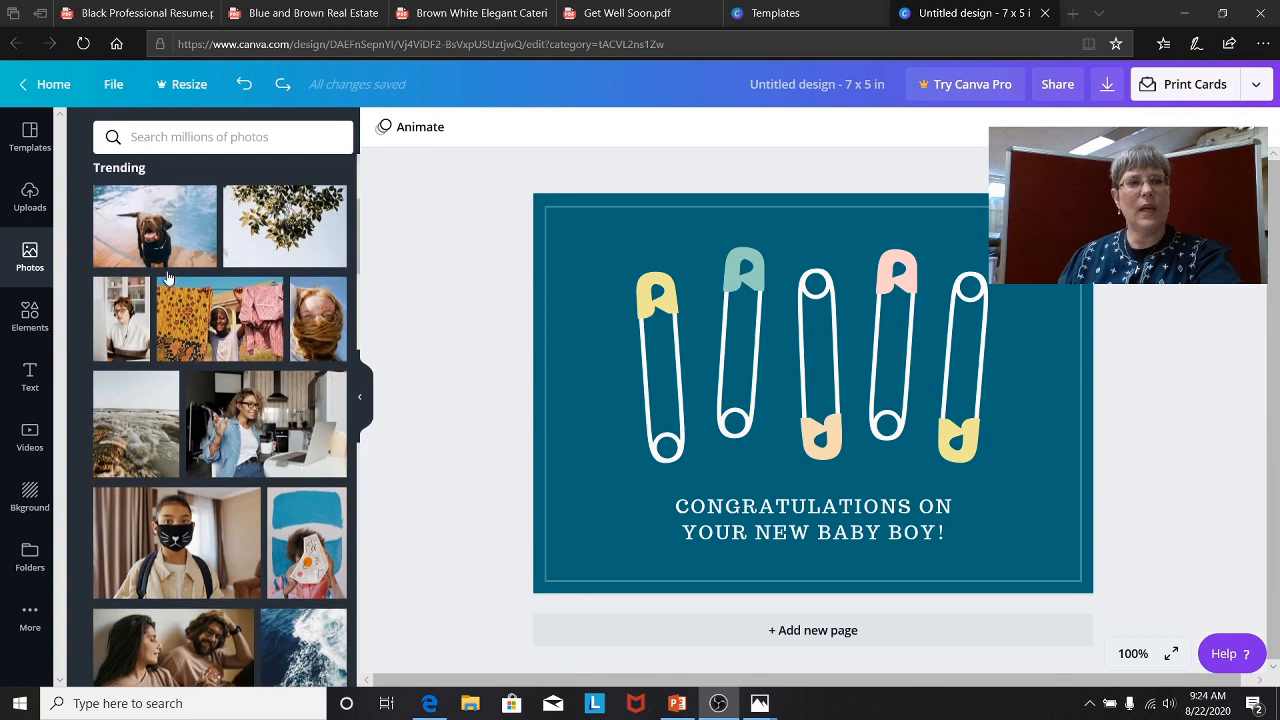
left_click(163, 255)
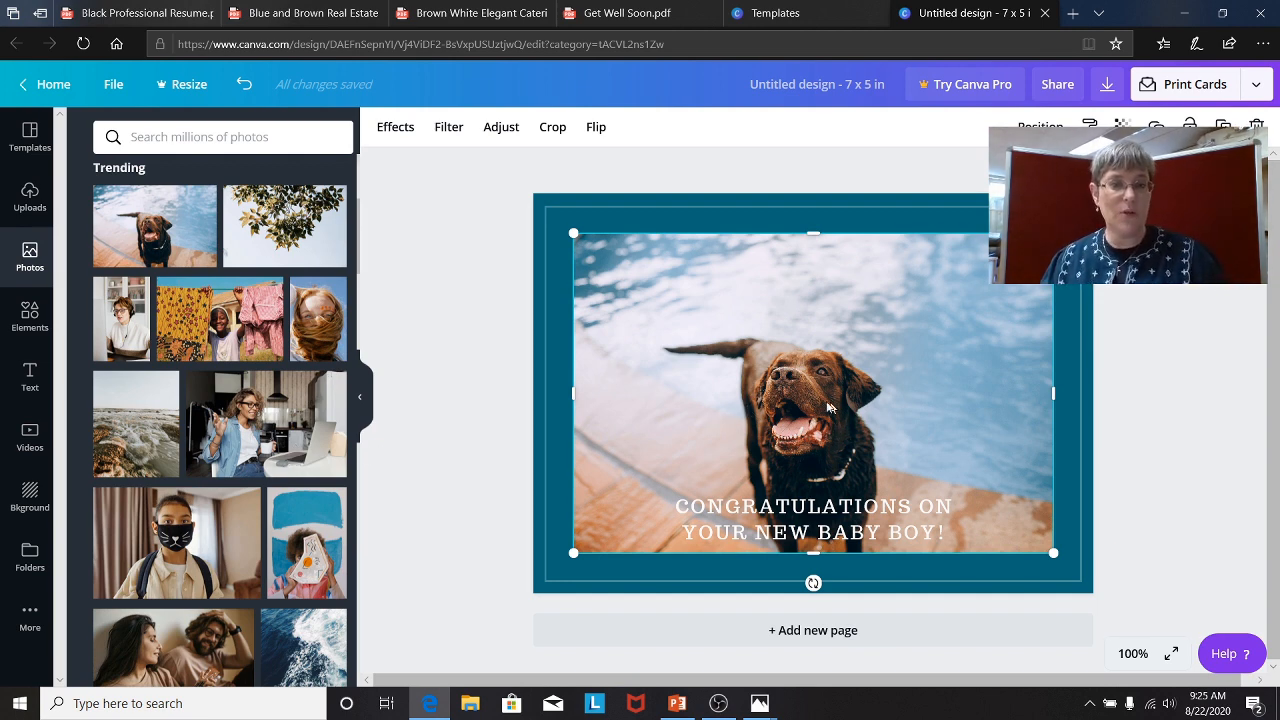
Search the stock photos for "baby" and add the picture of the smiling baby in a striped hat to the card
scroll(291, 350, "down", 5)
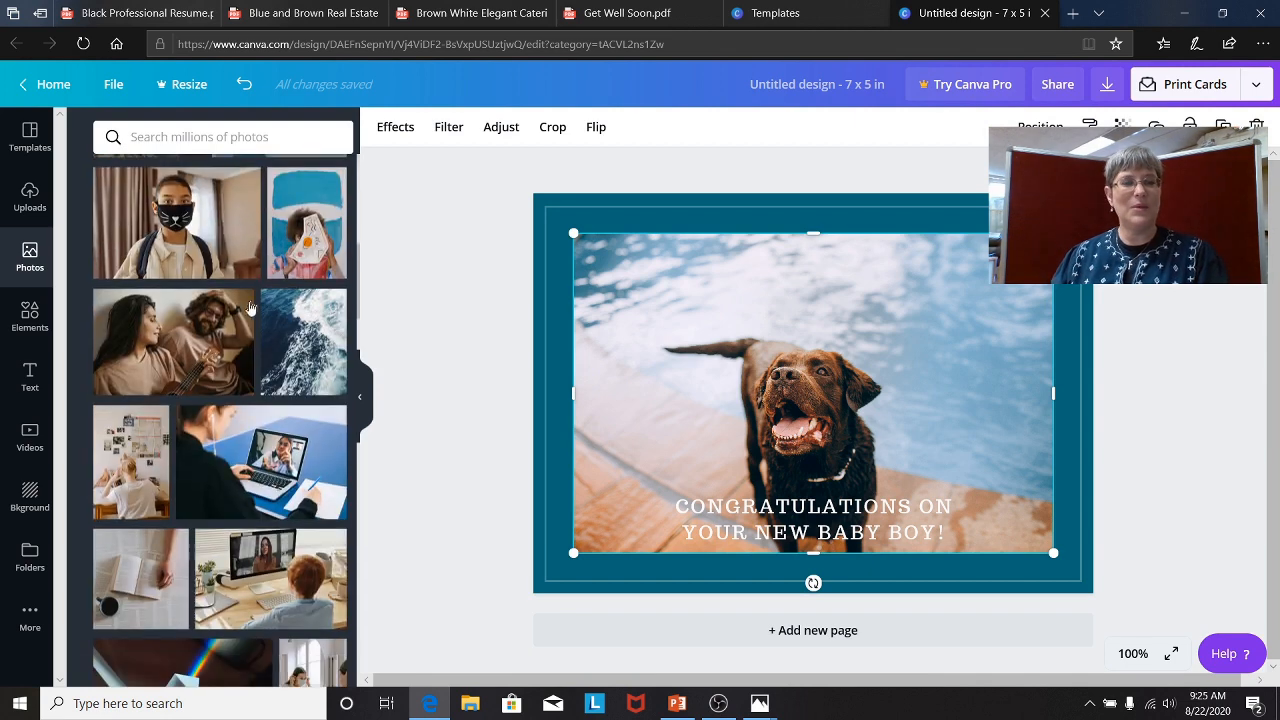
scroll(207, 352, "down", 8)
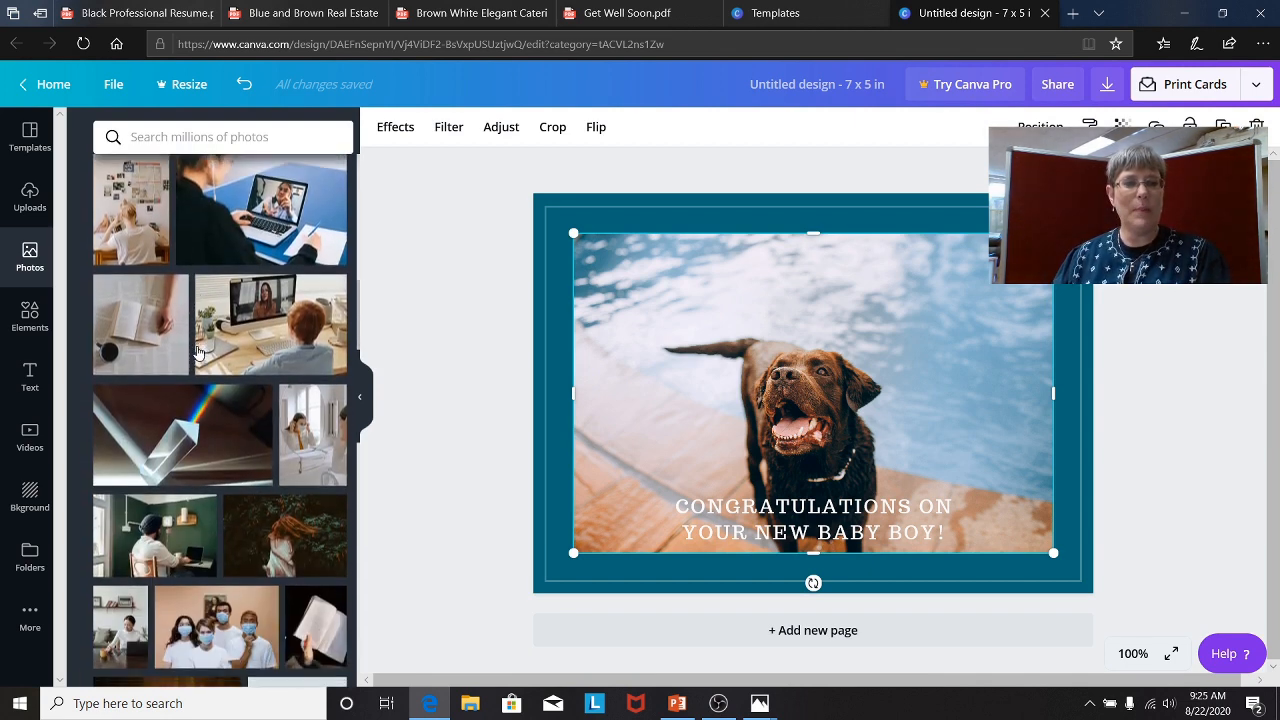
scroll(135, 200, "down", 3)
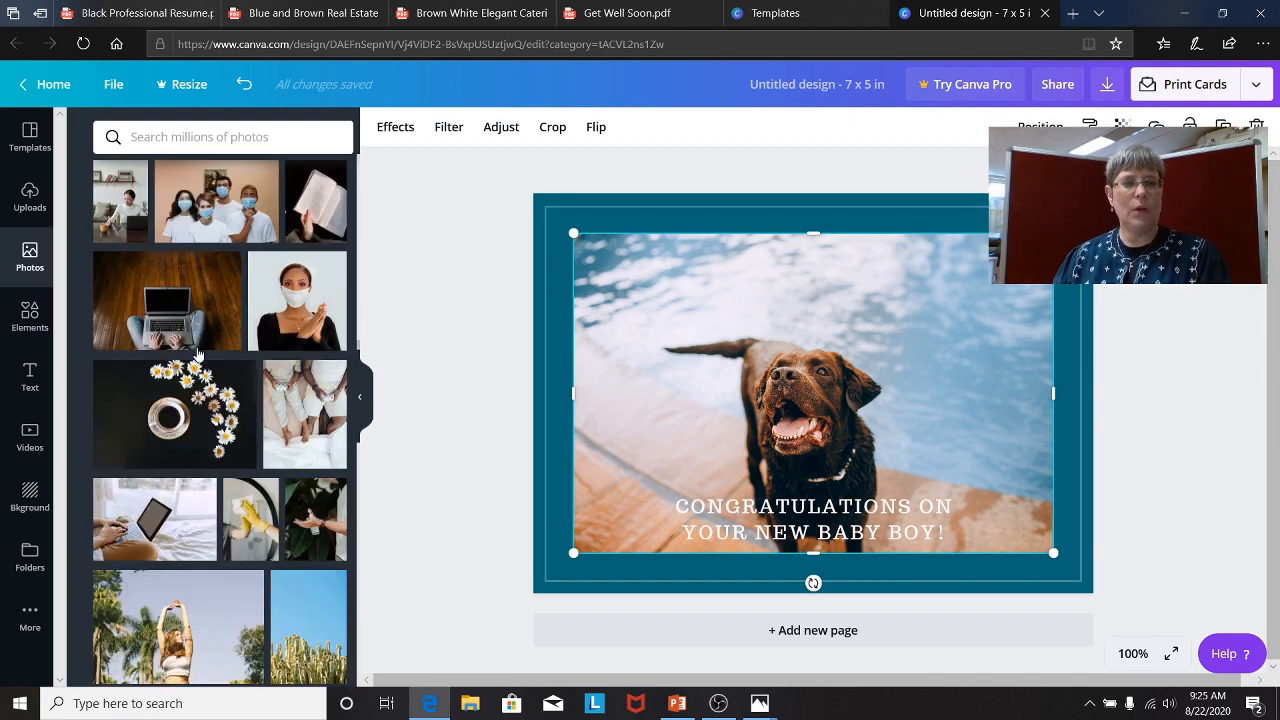
left_click(144, 136)
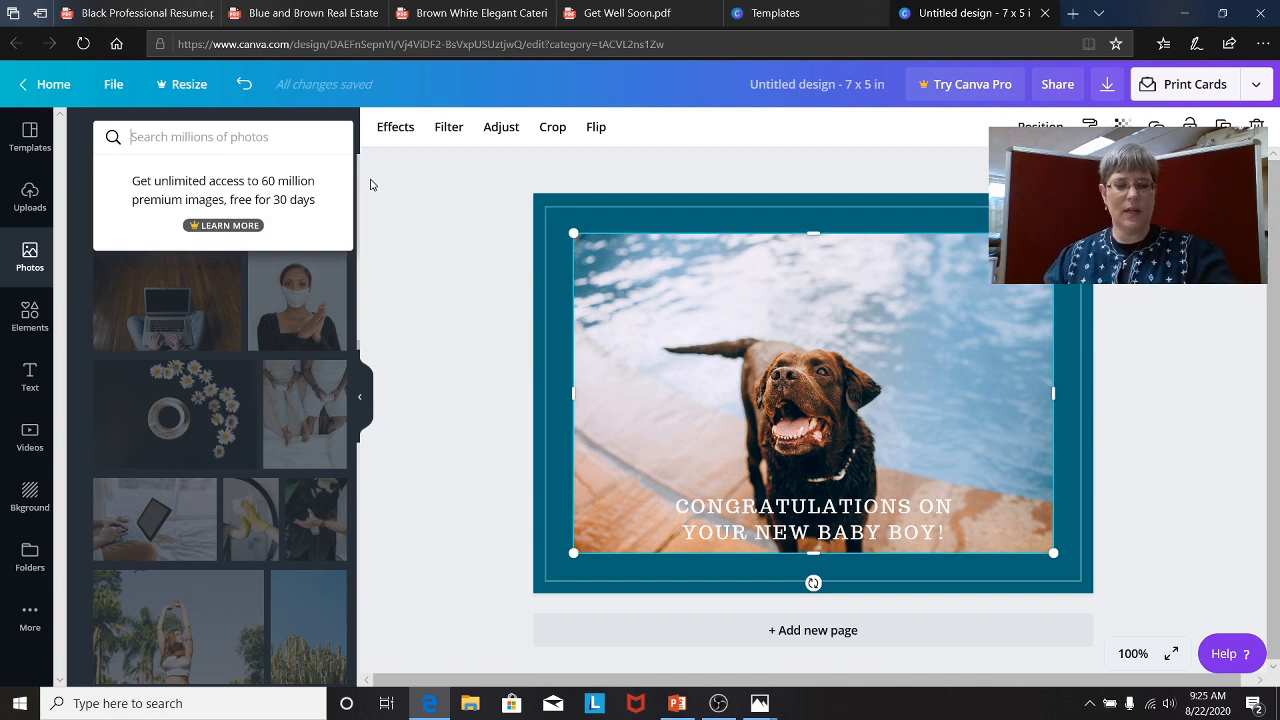
type("bab")
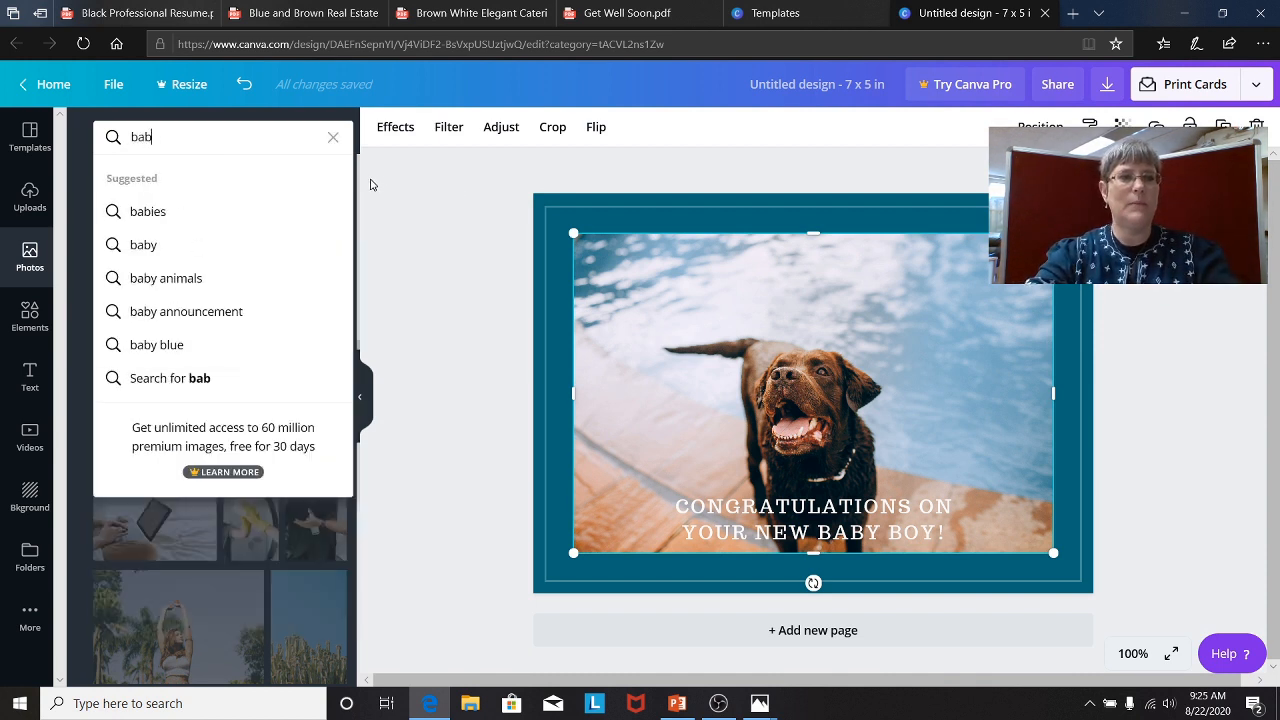
type("y")
key("Return")
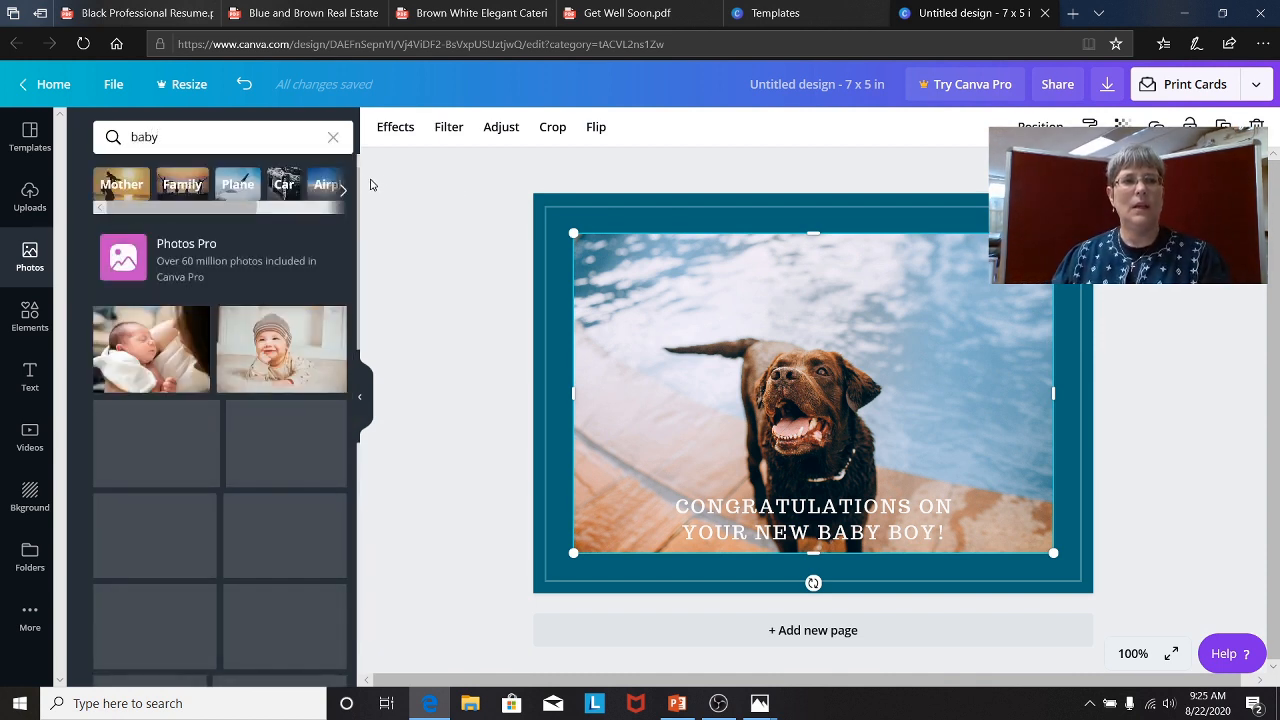
left_click(278, 350)
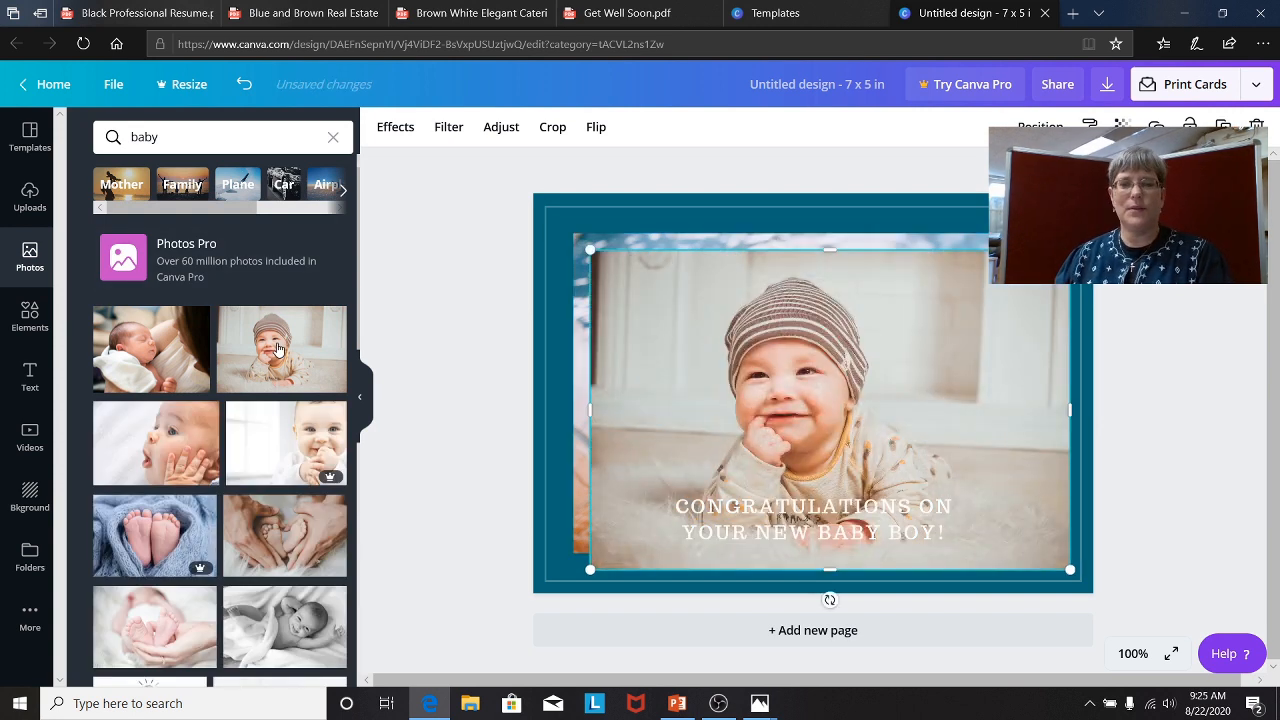
Delete the dog photo from the card and move the baby photo down to uncover the heads of the safety pins
left_click(577, 367)
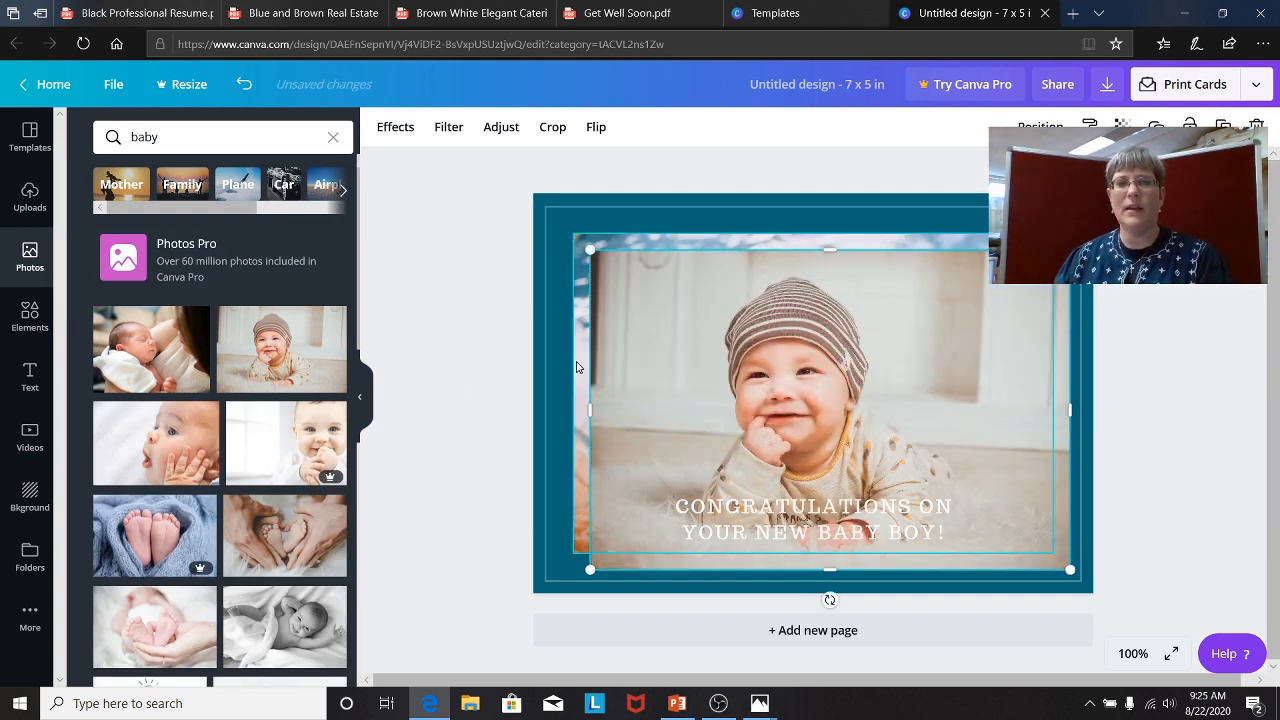
key("Delete")
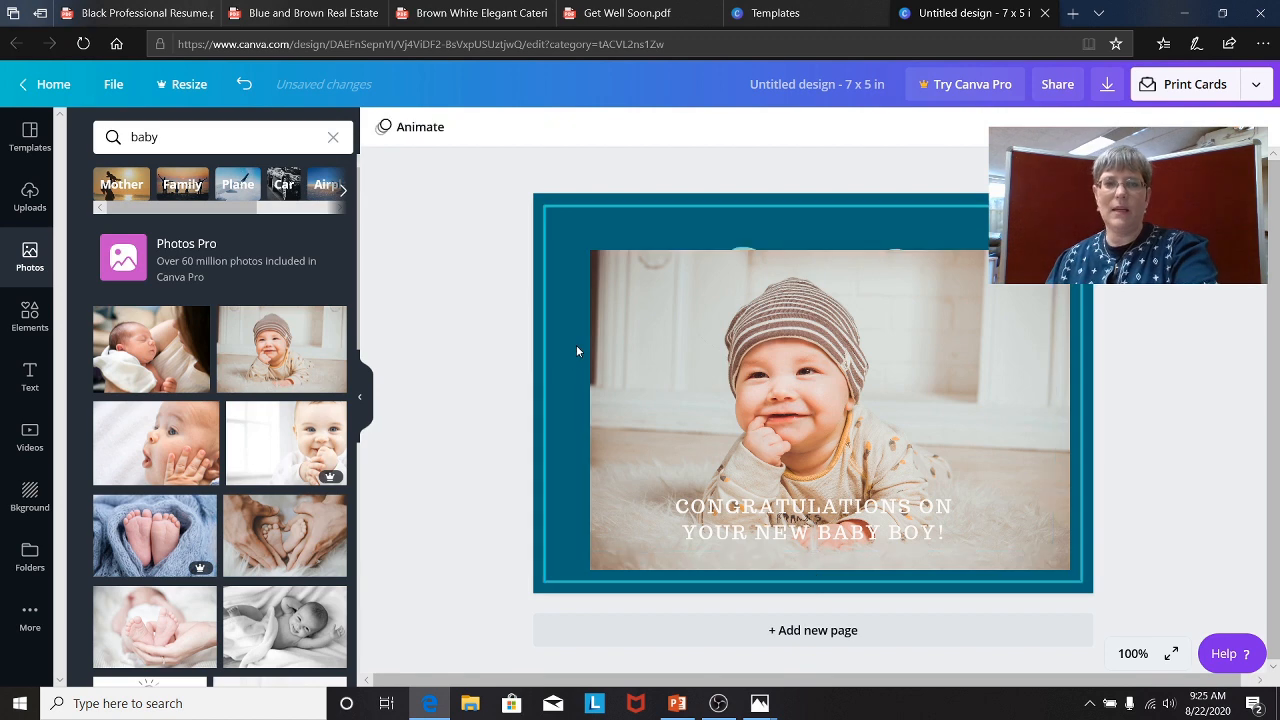
left_click_drag(623, 331, 622, 380)
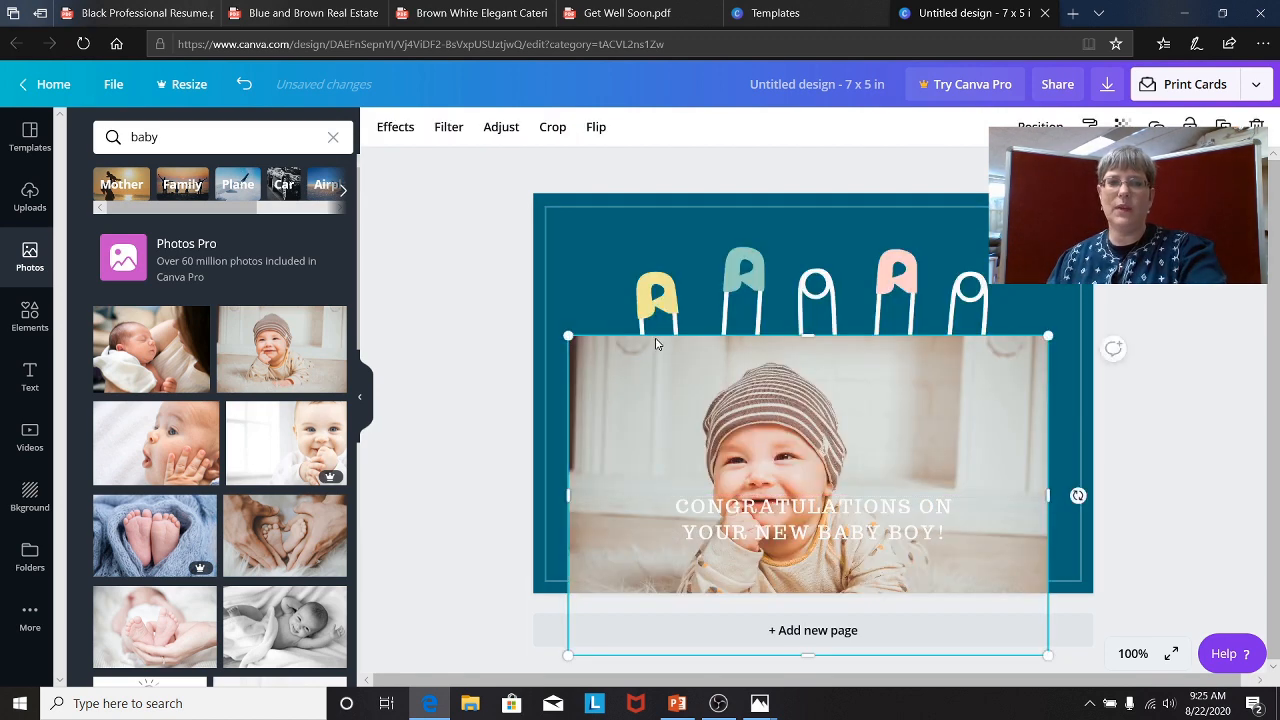
left_click(680, 303)
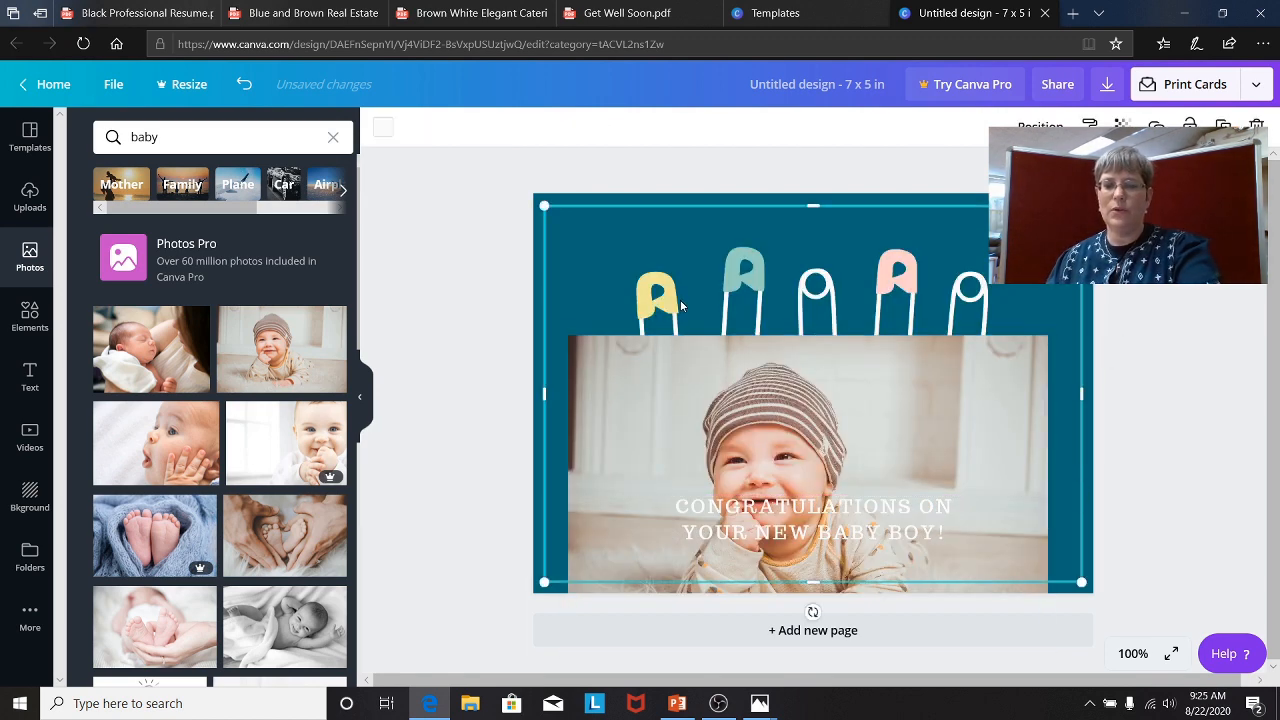
left_click_drag(684, 358, 643, 324)
left_click_drag(649, 354, 649, 396)
Resize the card's thin border frame to about 6.8 by 4.8 in, close to the card edges
left_click(737, 292)
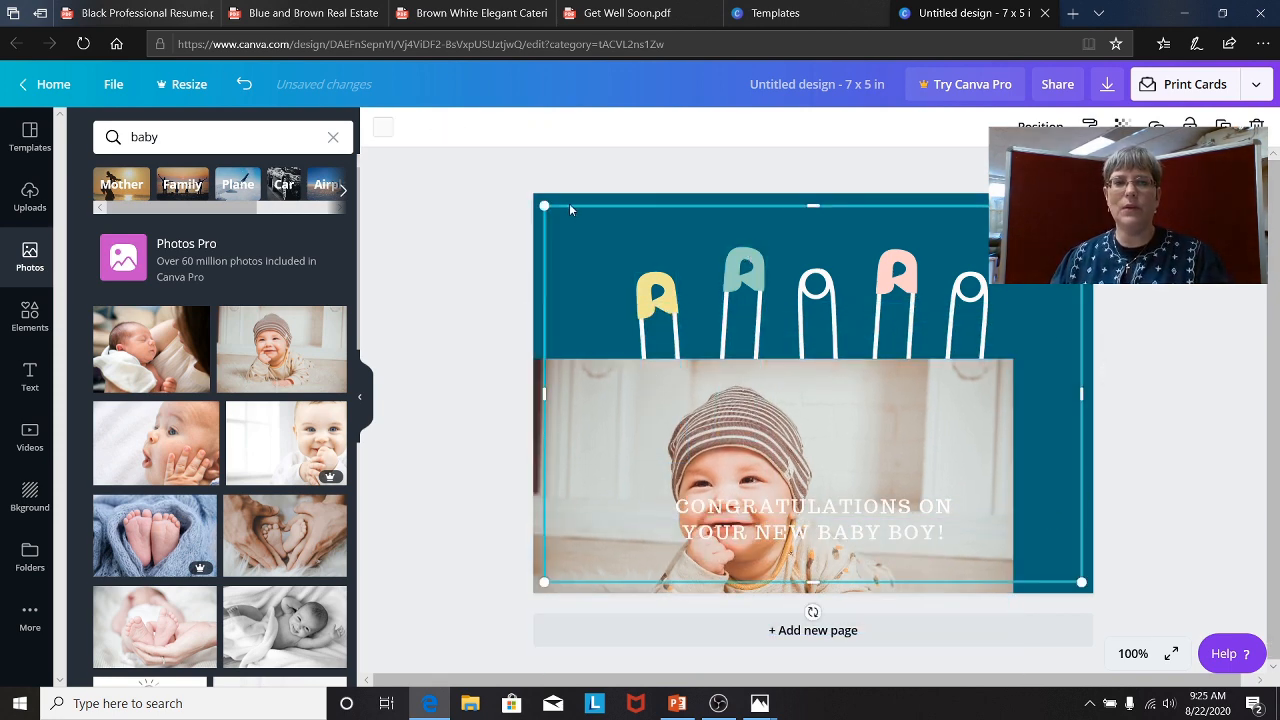
left_click_drag(605, 216, 776, 299)
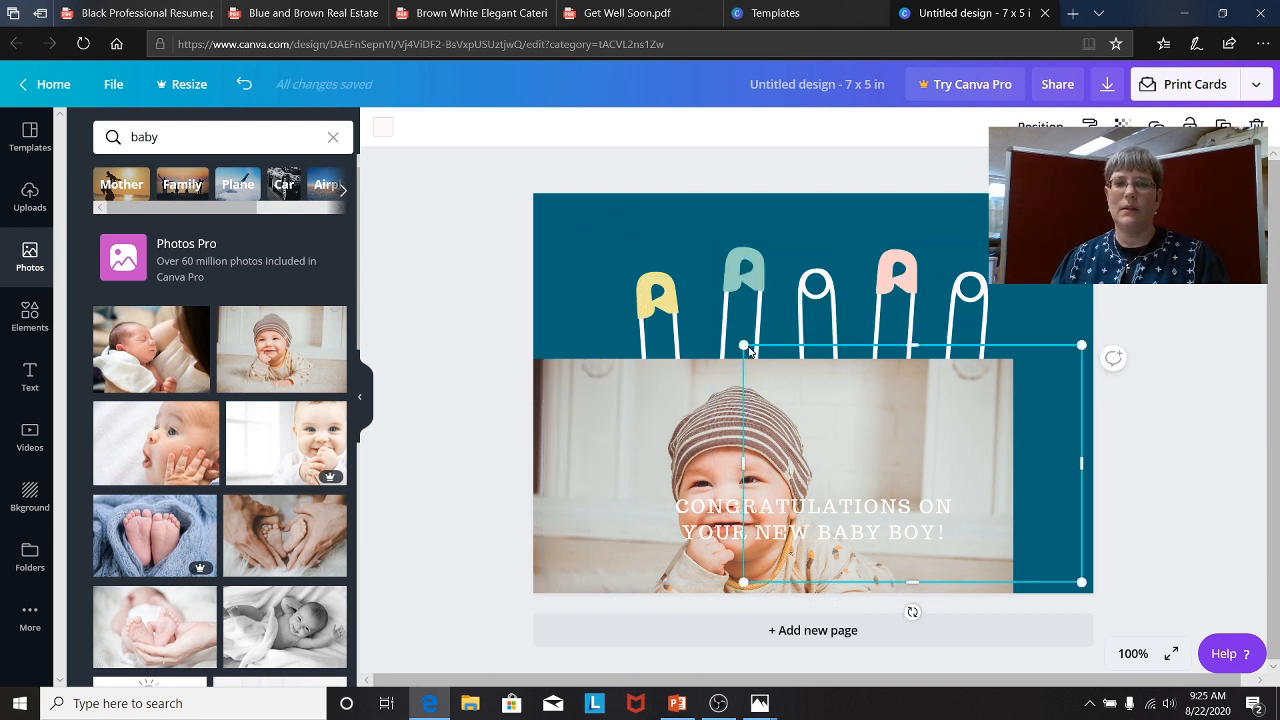
left_click_drag(743, 345, 552, 197)
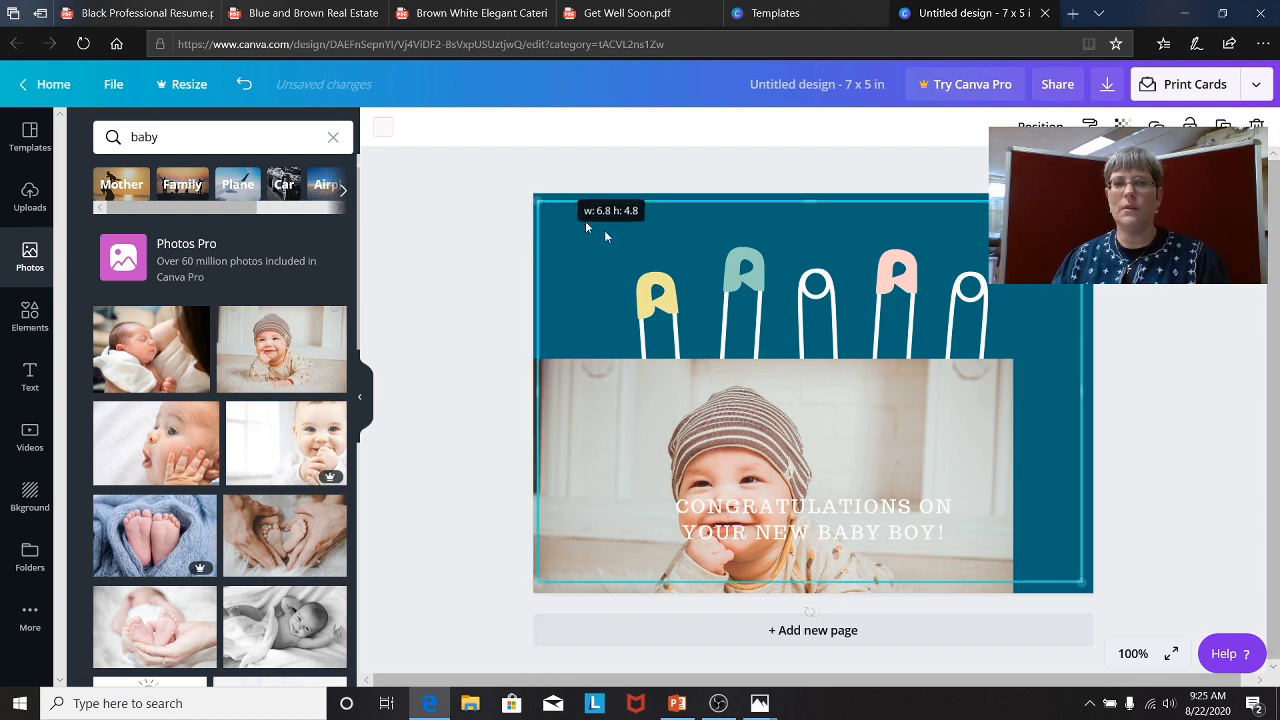
Move the yellow, green and peach safety pins to the right edge of the card, beside the baby photo
left_click(753, 283)
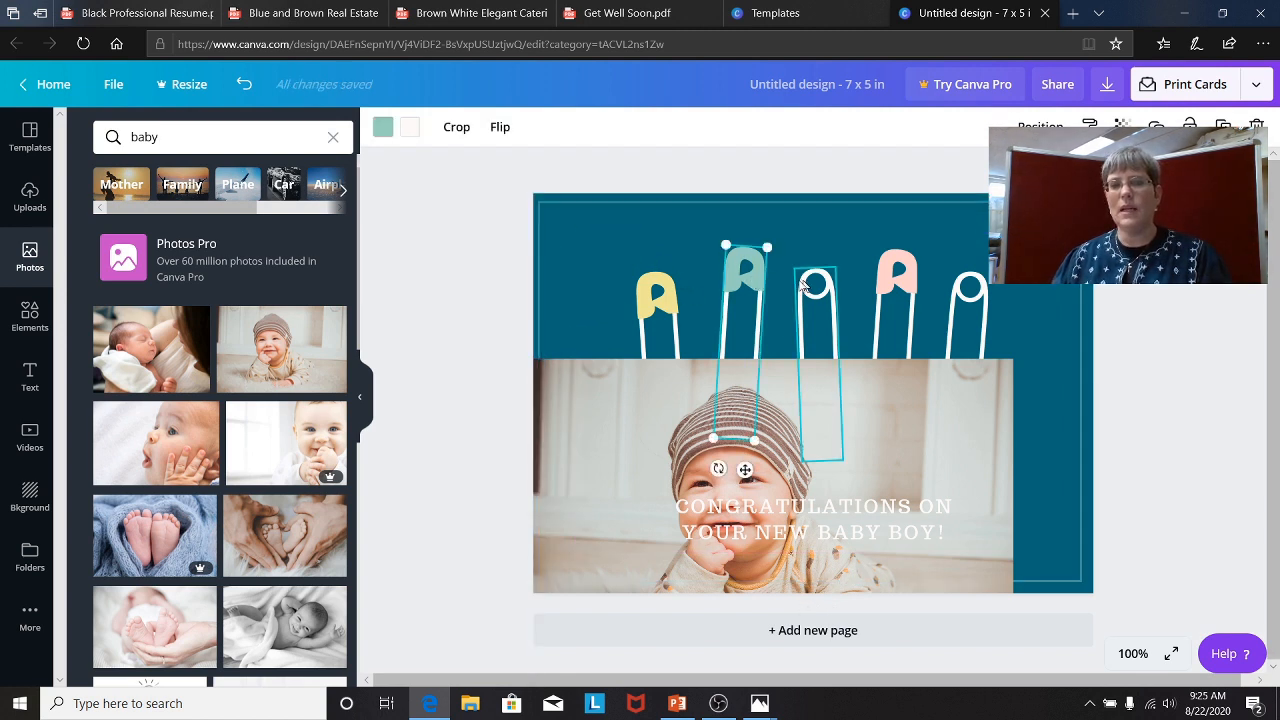
left_click(657, 309)
left_click_drag(654, 321, 1066, 311)
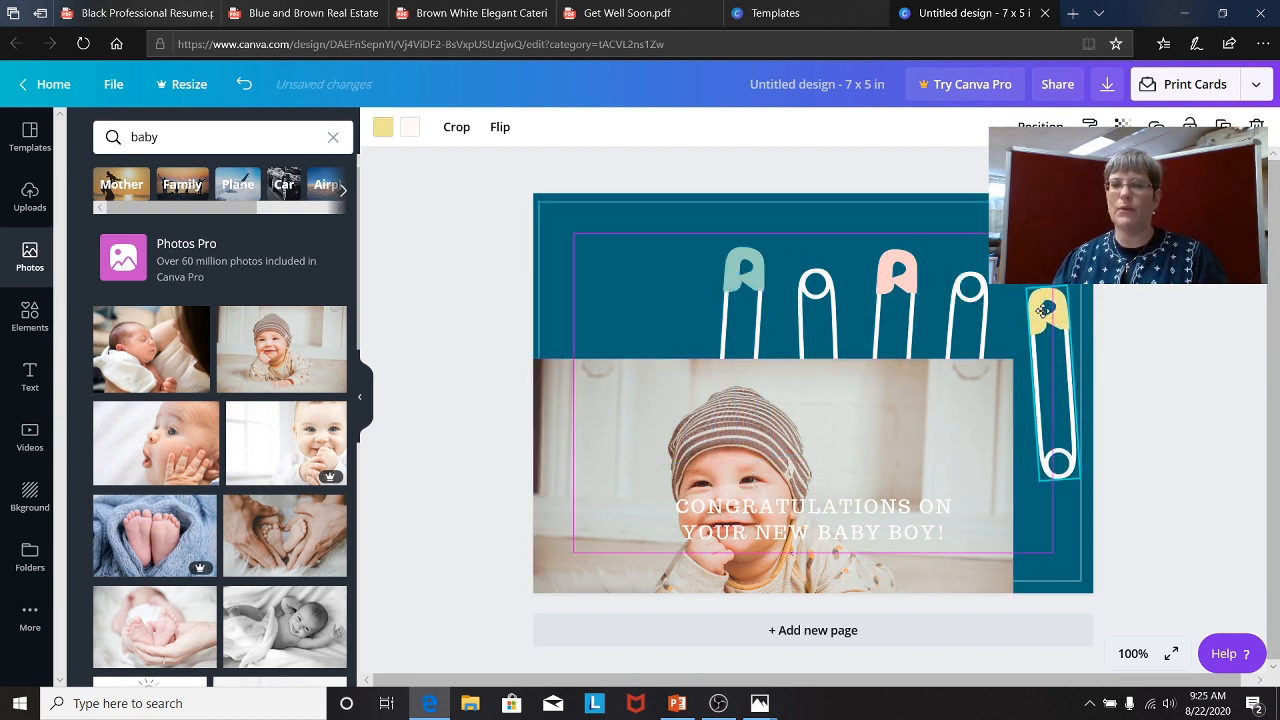
left_click_drag(760, 288, 1076, 292)
left_click_drag(824, 297, 1048, 262)
Delete the pink safety pin and the remaining upside-down white pin above the baby photo
left_click_drag(939, 284, 894, 290)
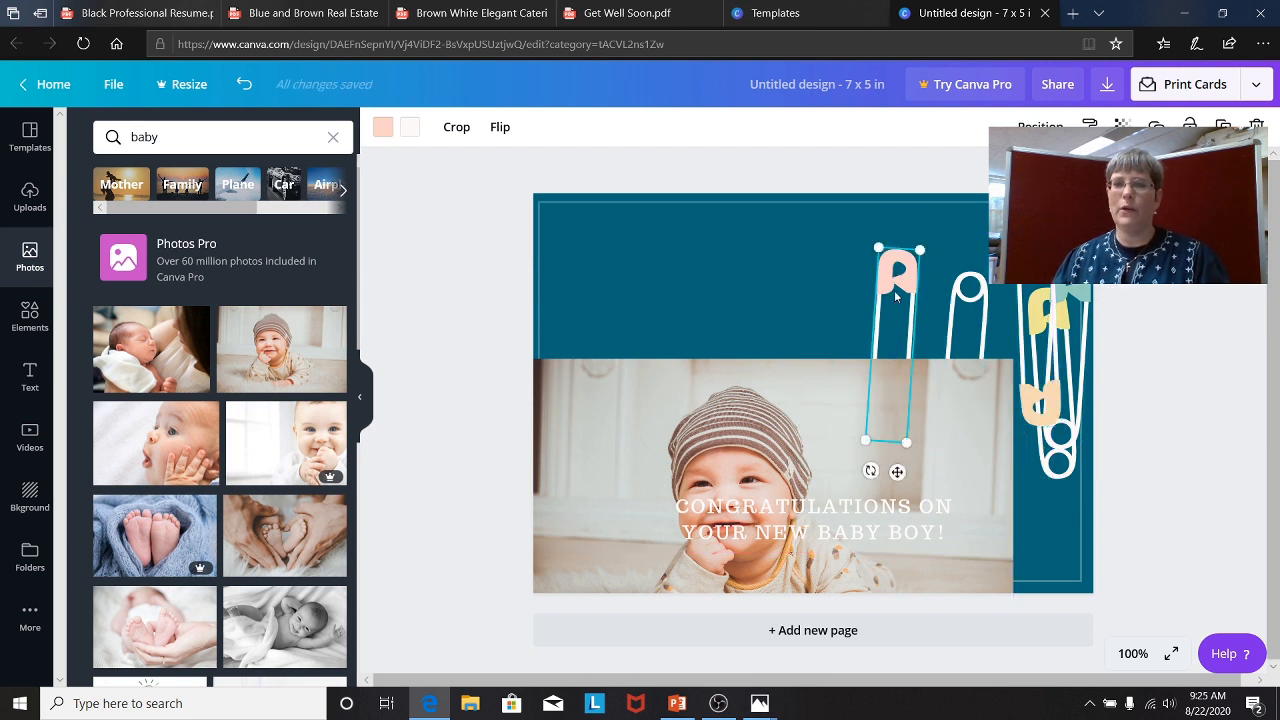
key("Delete")
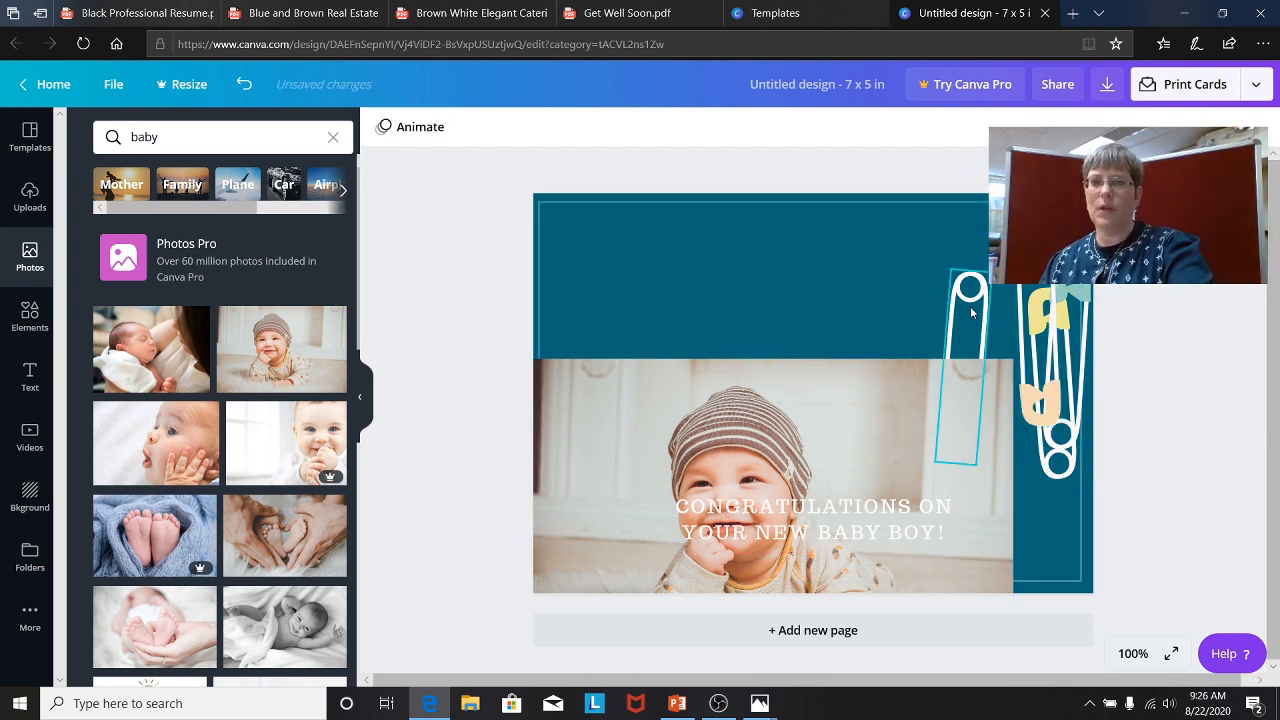
left_click(975, 296)
key("Delete")
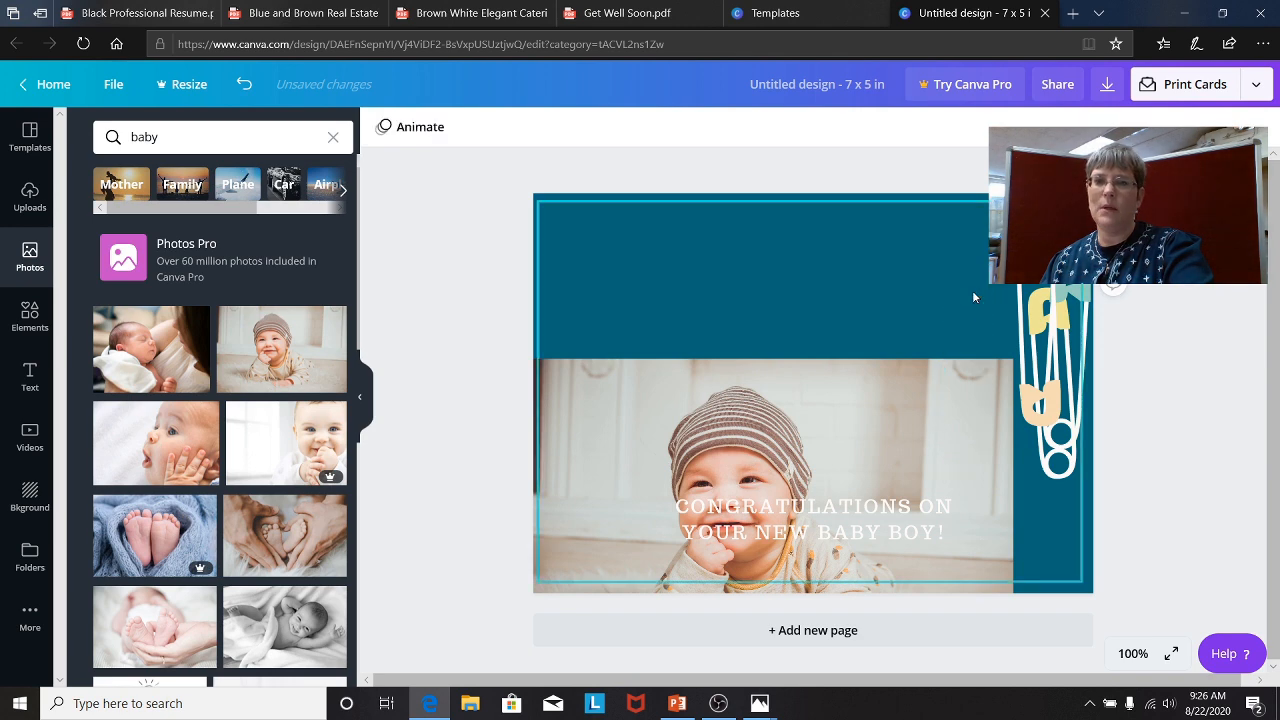
Center the baby photo inside the border frame and move the green pin to the photo's lower-right corner
left_click(846, 391)
left_click_drag(869, 314, 883, 254)
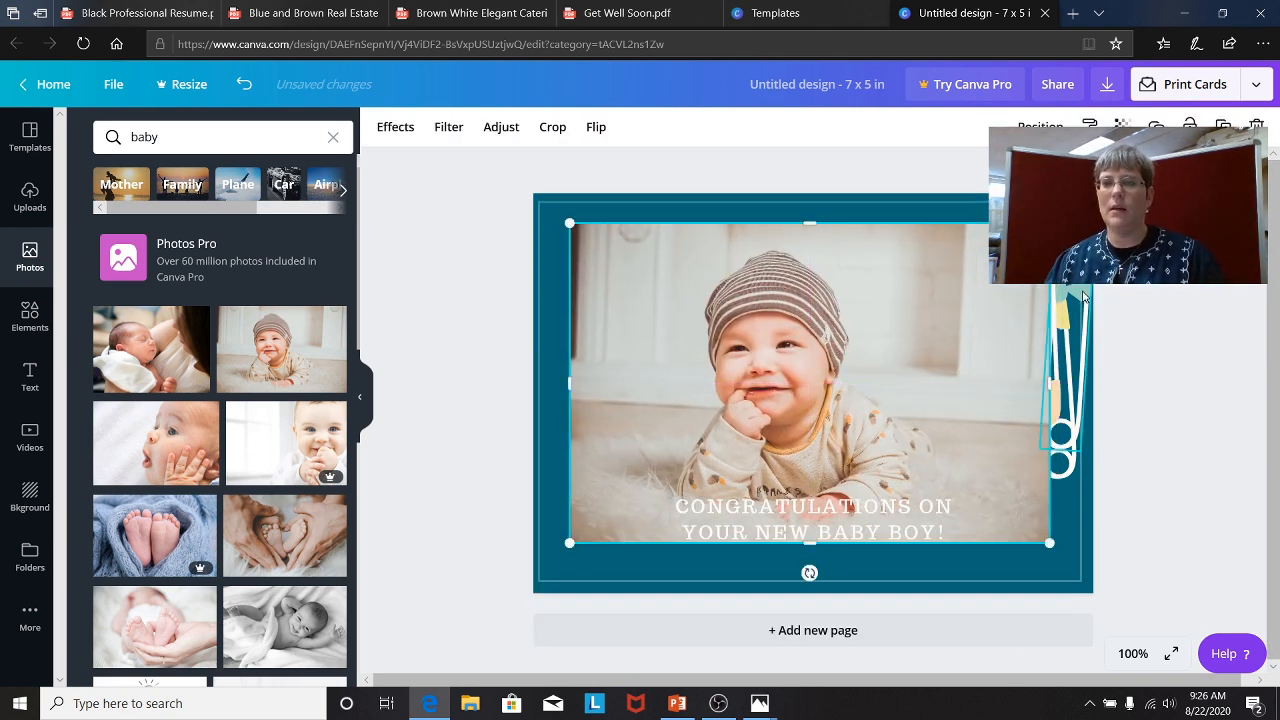
left_click(1060, 430)
left_click_drag(1060, 430, 1015, 412)
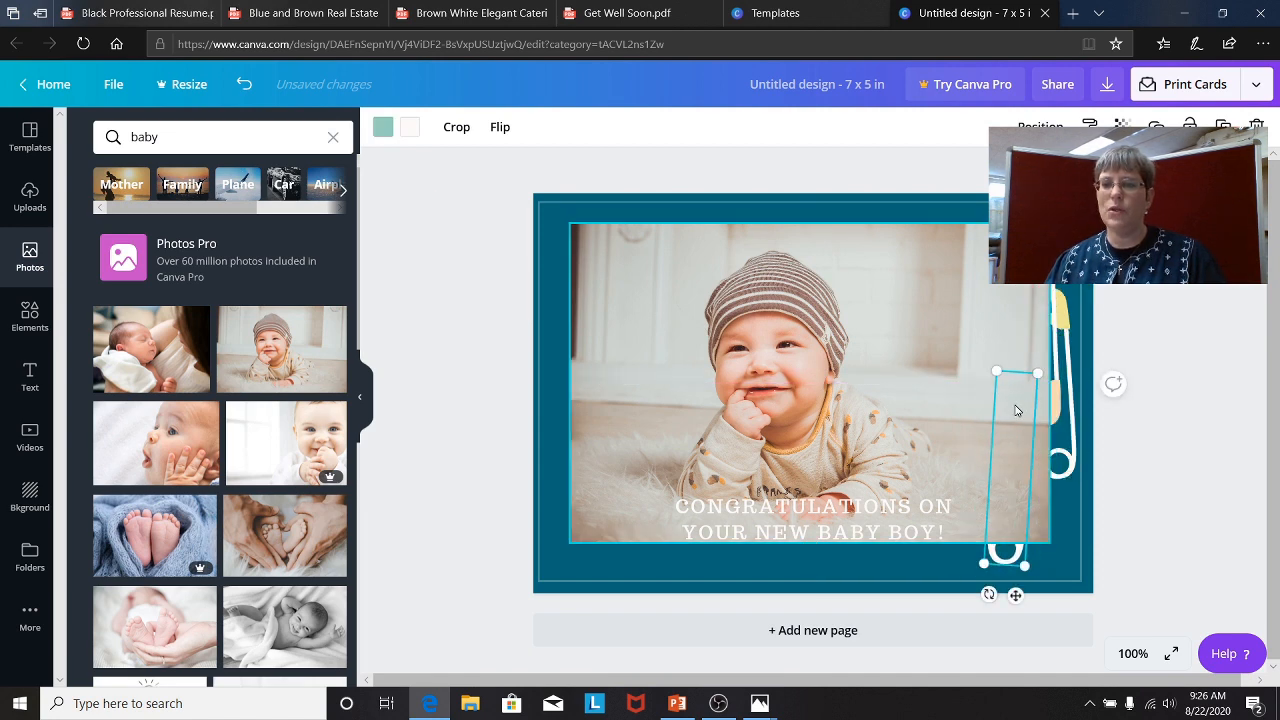
Bring the green safety pin to the front of the baby photo and move it slightly higher
right_click(1011, 508)
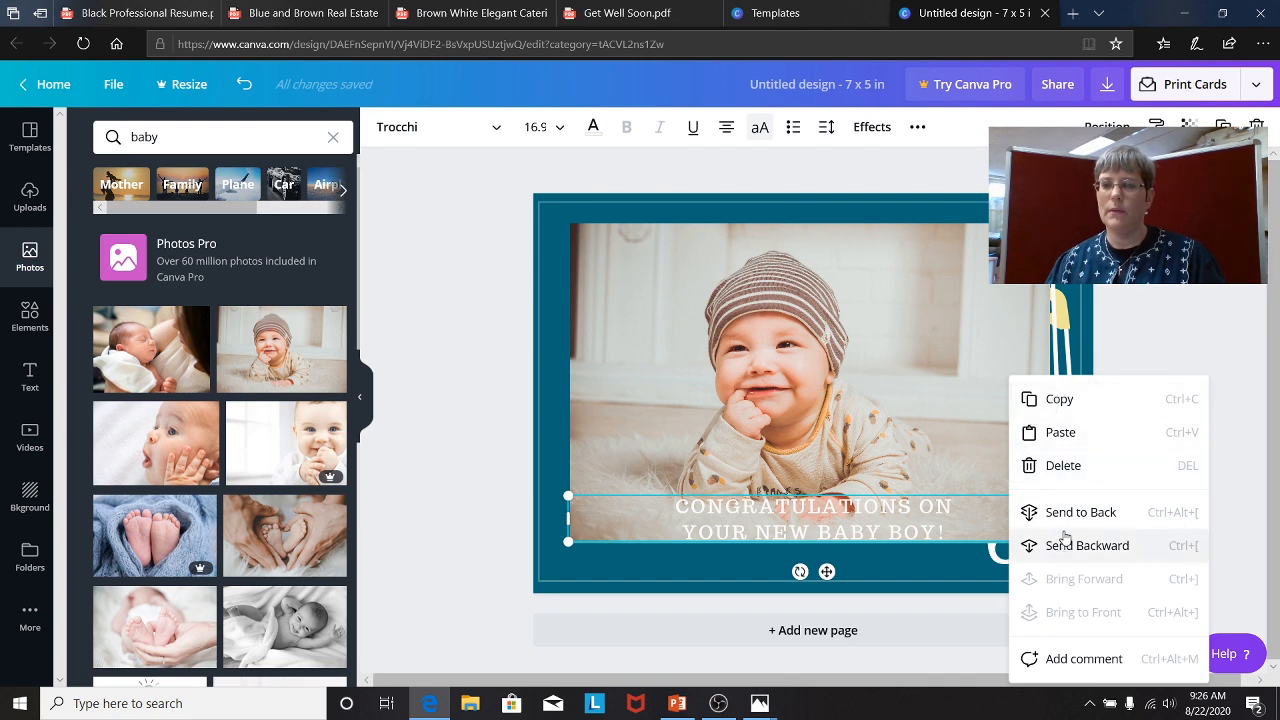
left_click(1139, 360)
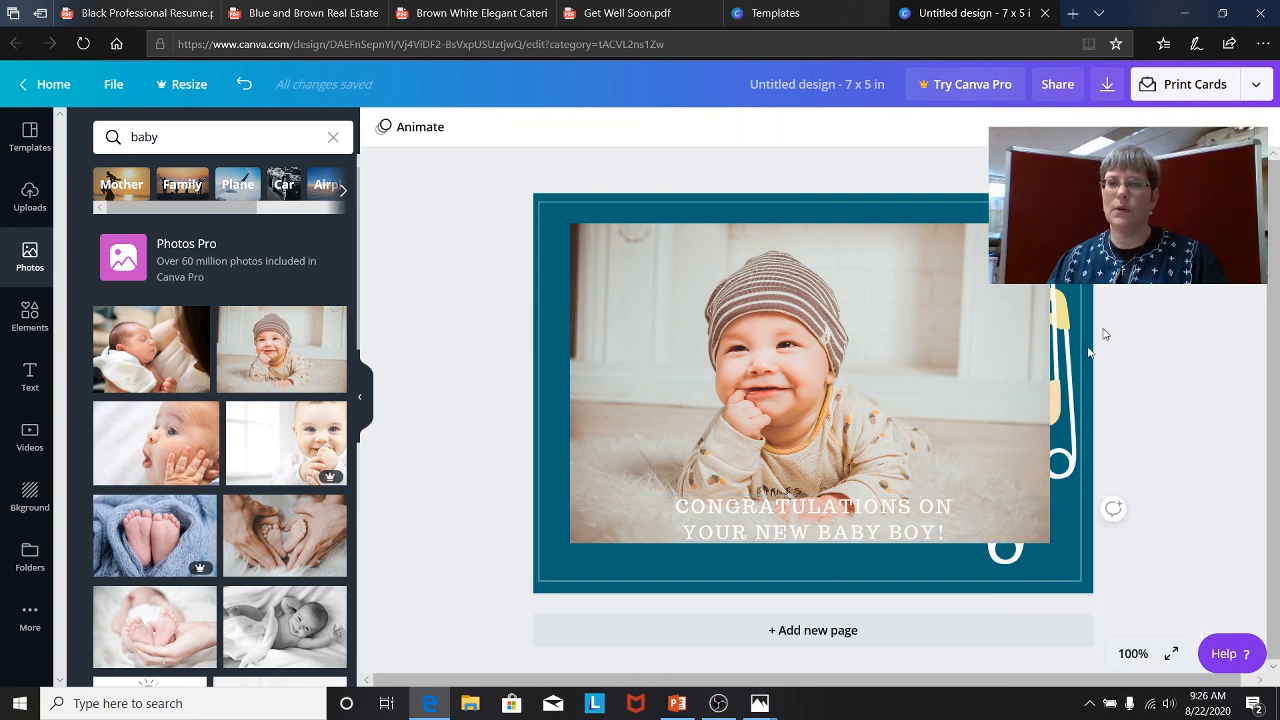
left_click(1010, 563)
right_click(1005, 564)
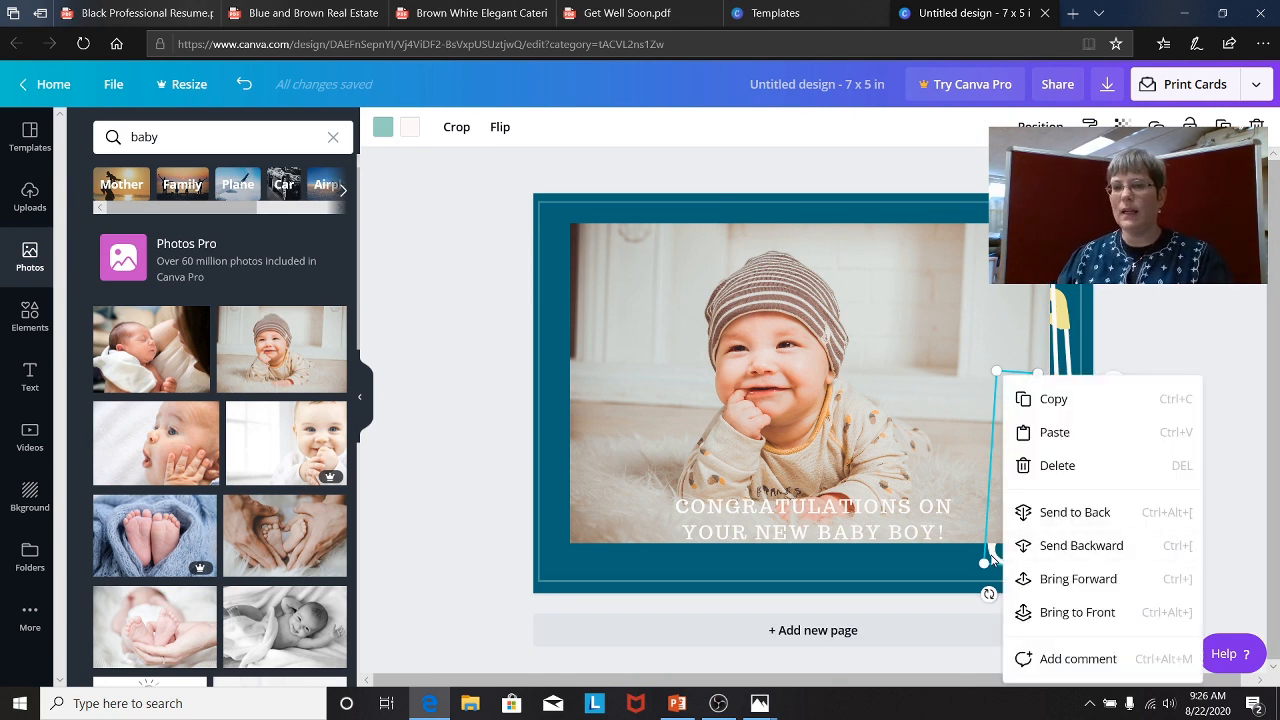
left_click(1047, 583)
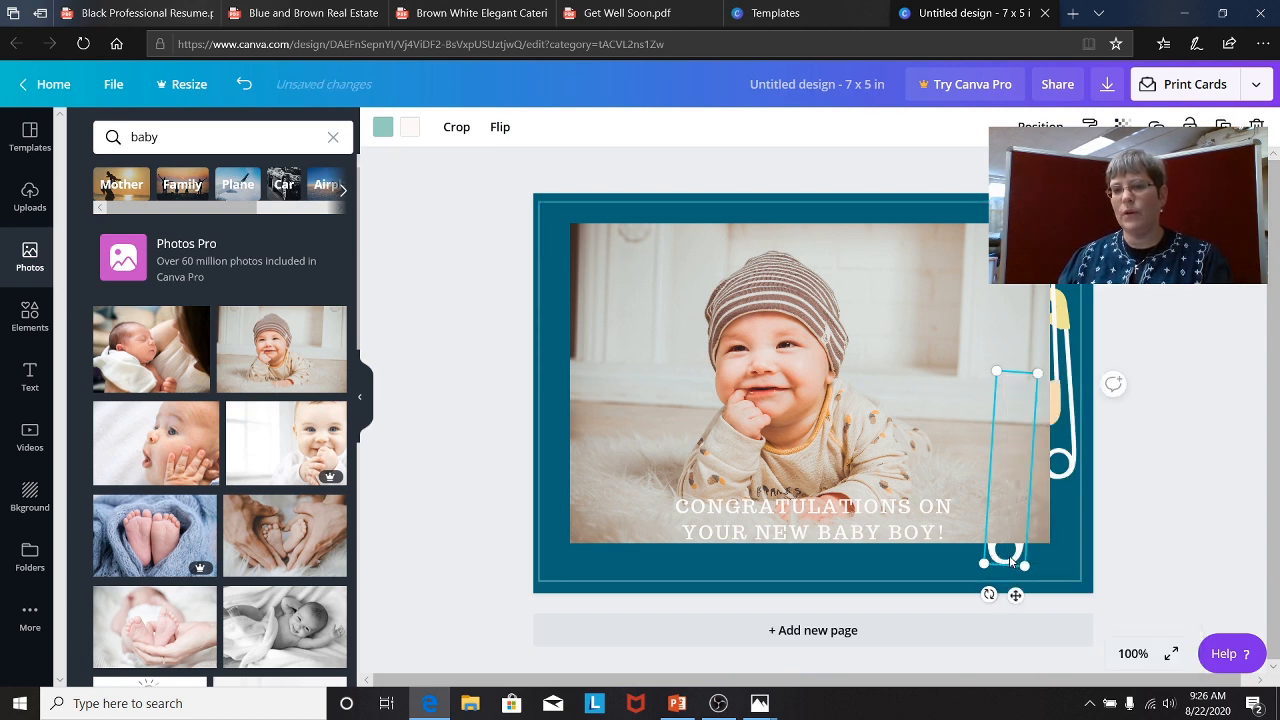
right_click(1008, 560)
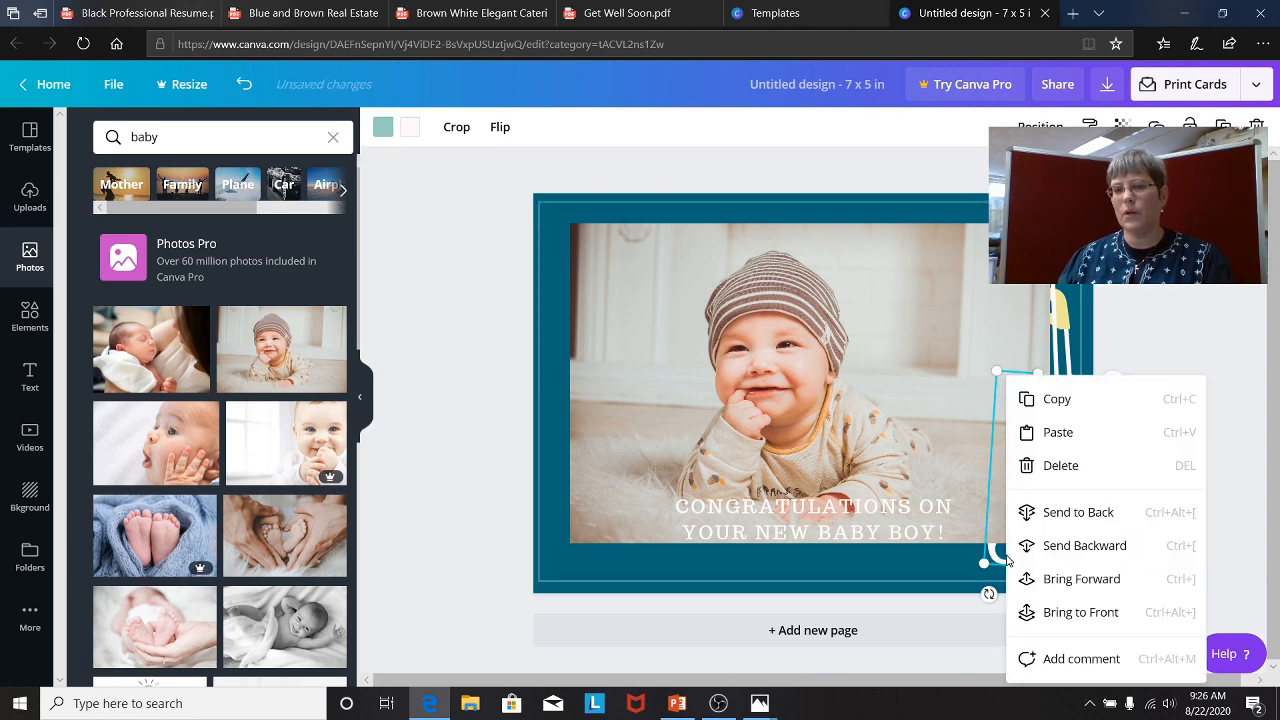
left_click(1066, 612)
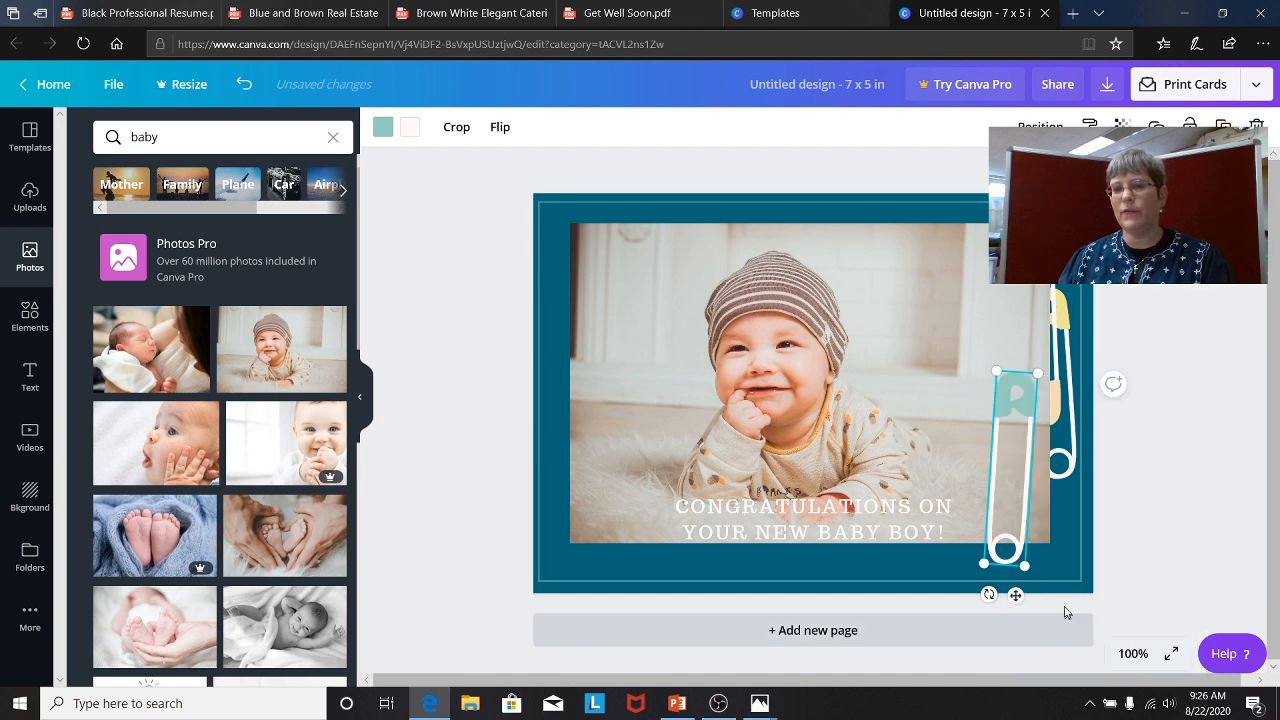
left_click(932, 558)
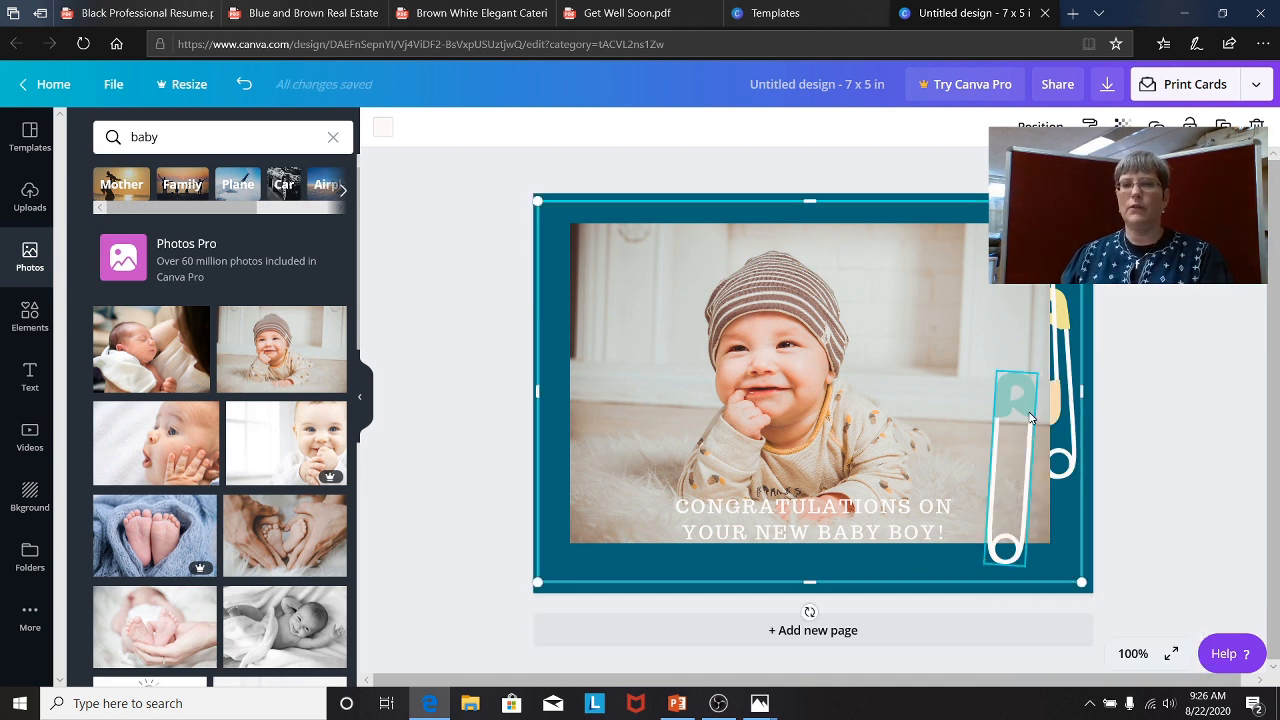
left_click_drag(1009, 397, 1000, 352)
Bring the yellow safety pin to the front and place it on the baby photo, up and left of the green pin
left_click(1075, 473)
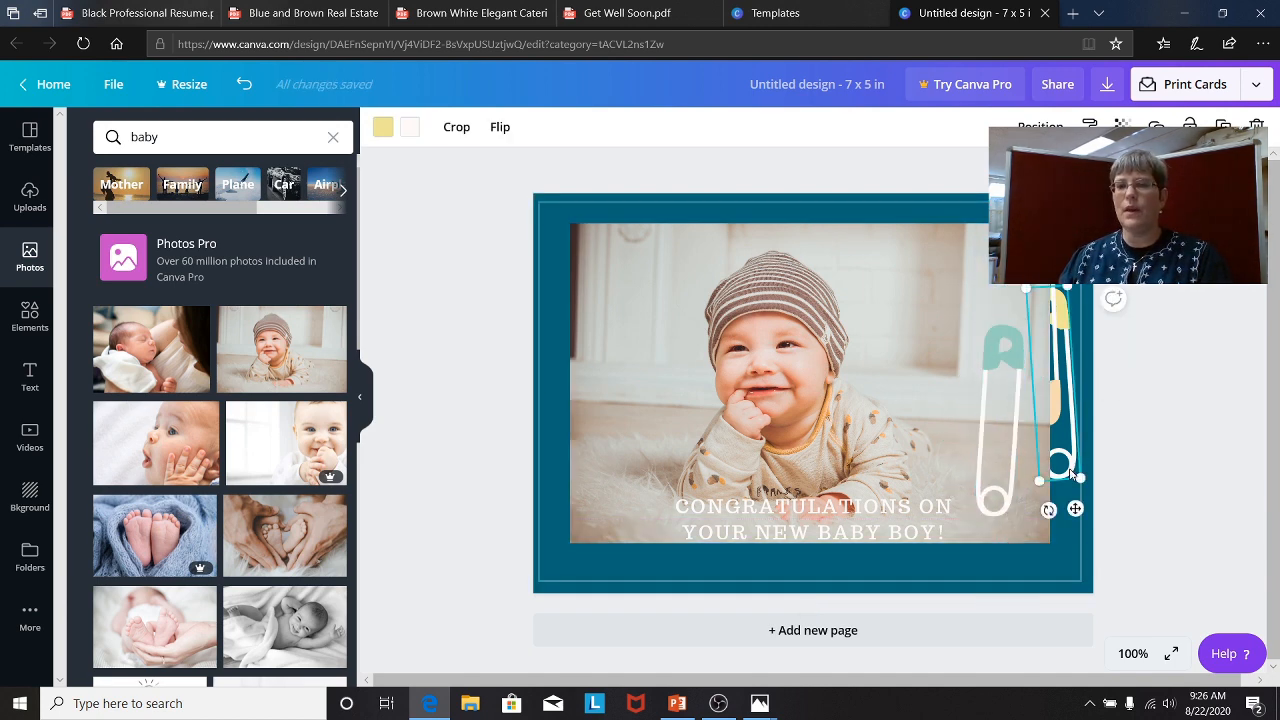
right_click(1071, 474)
left_click(1095, 610)
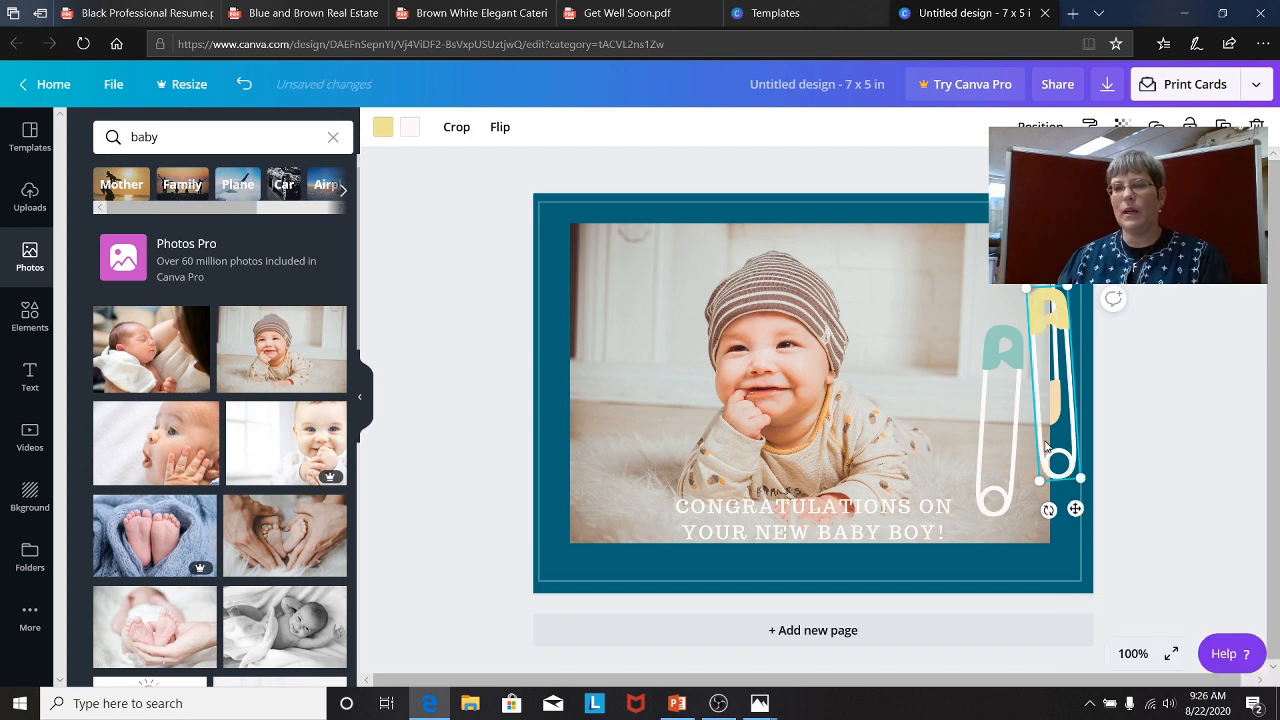
left_click_drag(1017, 423, 949, 385)
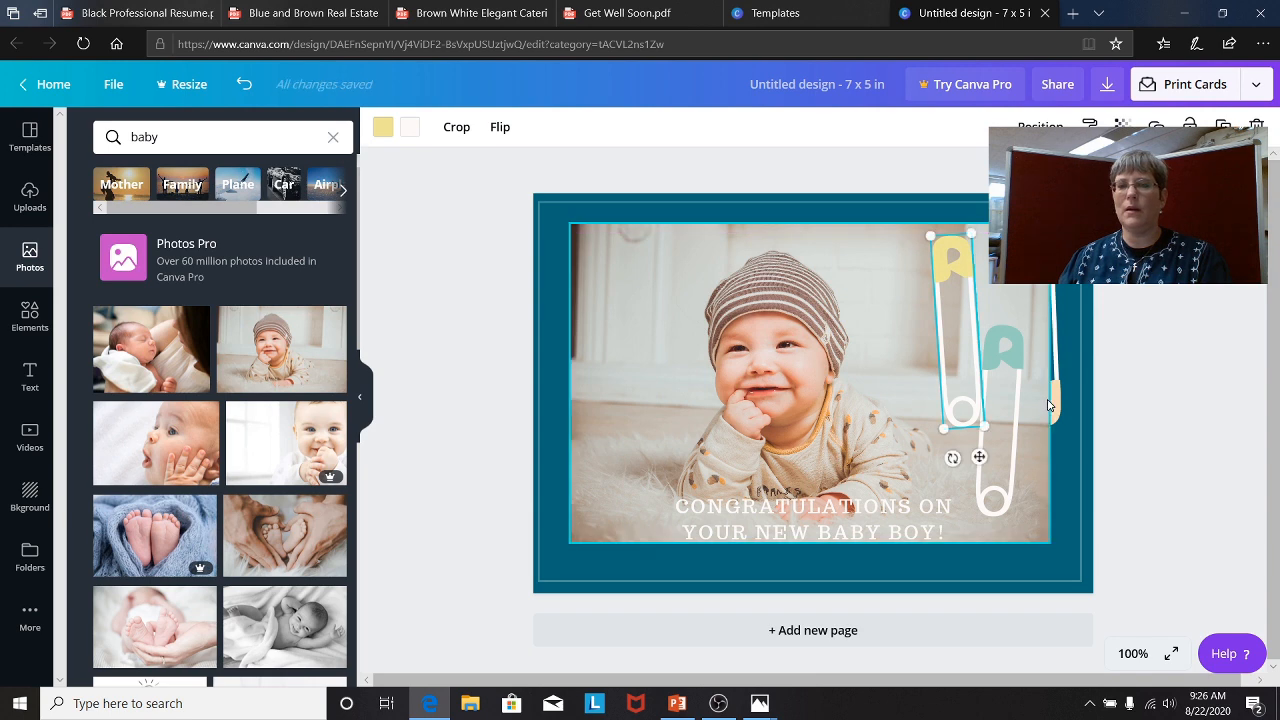
Bring the peach safety pin to the front and place it over the baby photo's lower-right corner
right_click(1056, 424)
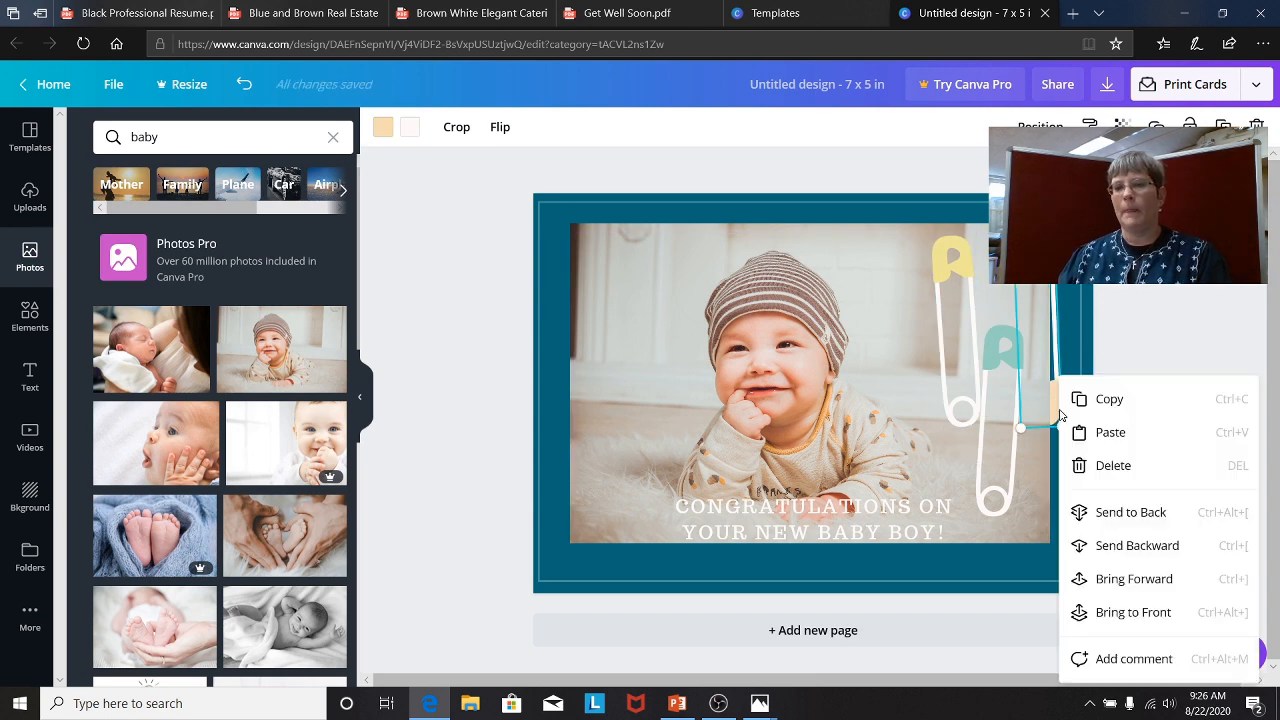
left_click(1122, 614)
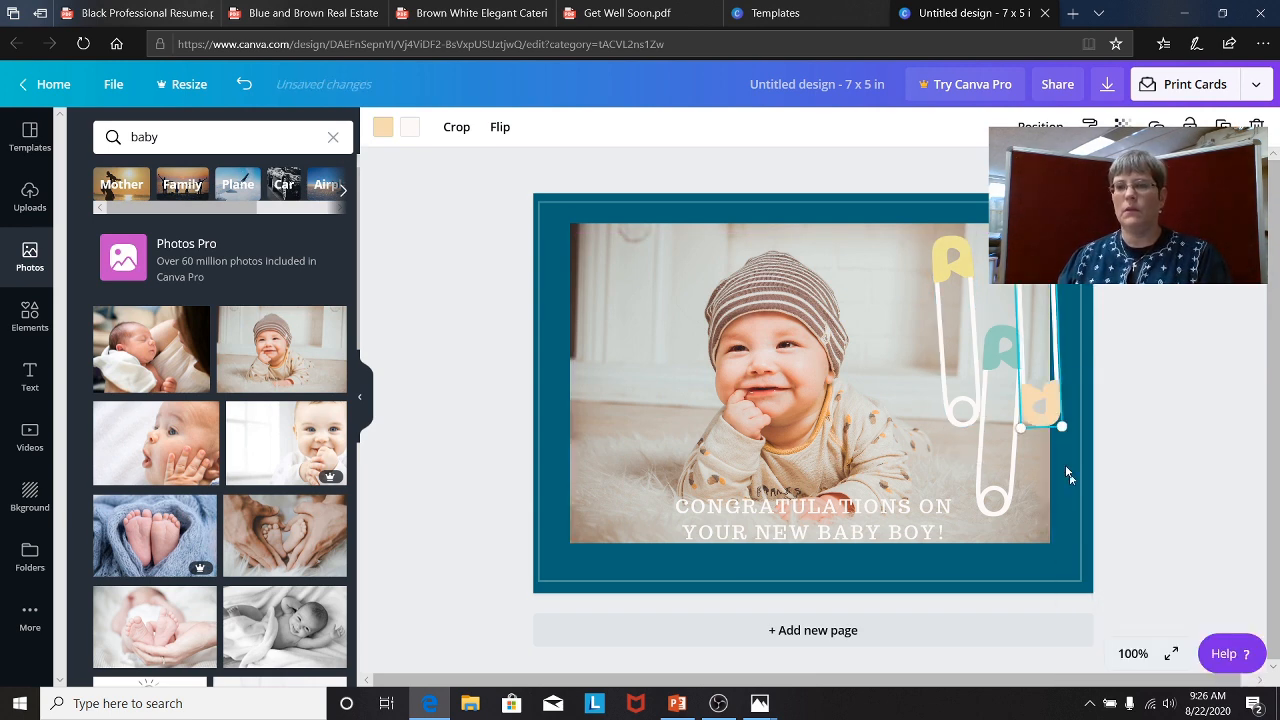
left_click_drag(1032, 483, 1040, 531)
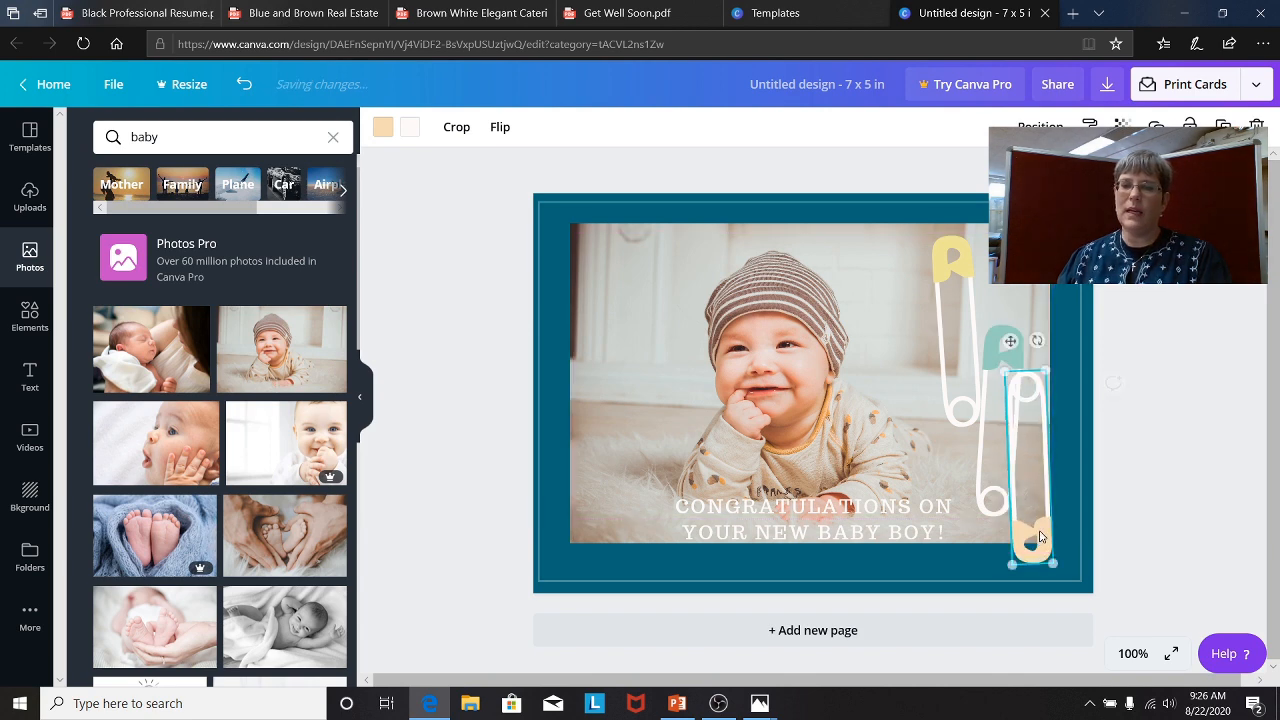
Rotate the peach safety pin clockwise so it lies diagonally, and enlarge the green safety pin slightly
left_click_drag(1038, 341, 1108, 390)
left_click(1008, 349)
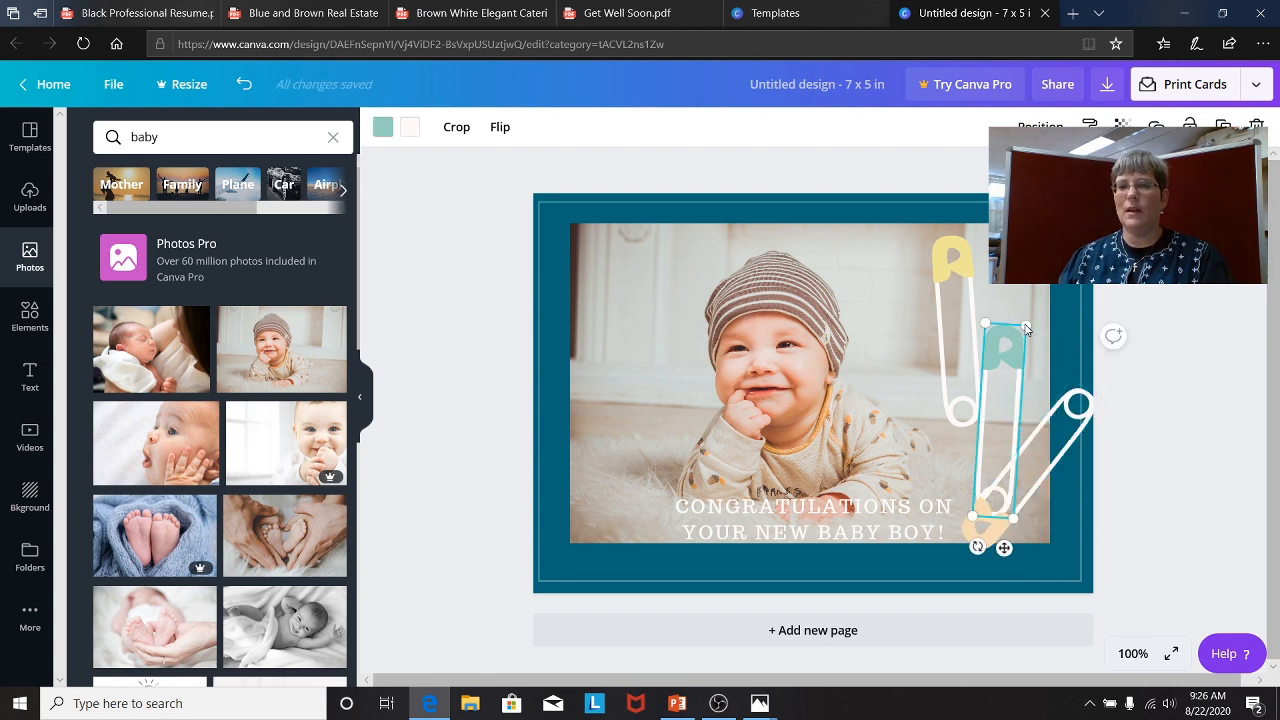
left_click_drag(1031, 333, 1048, 291)
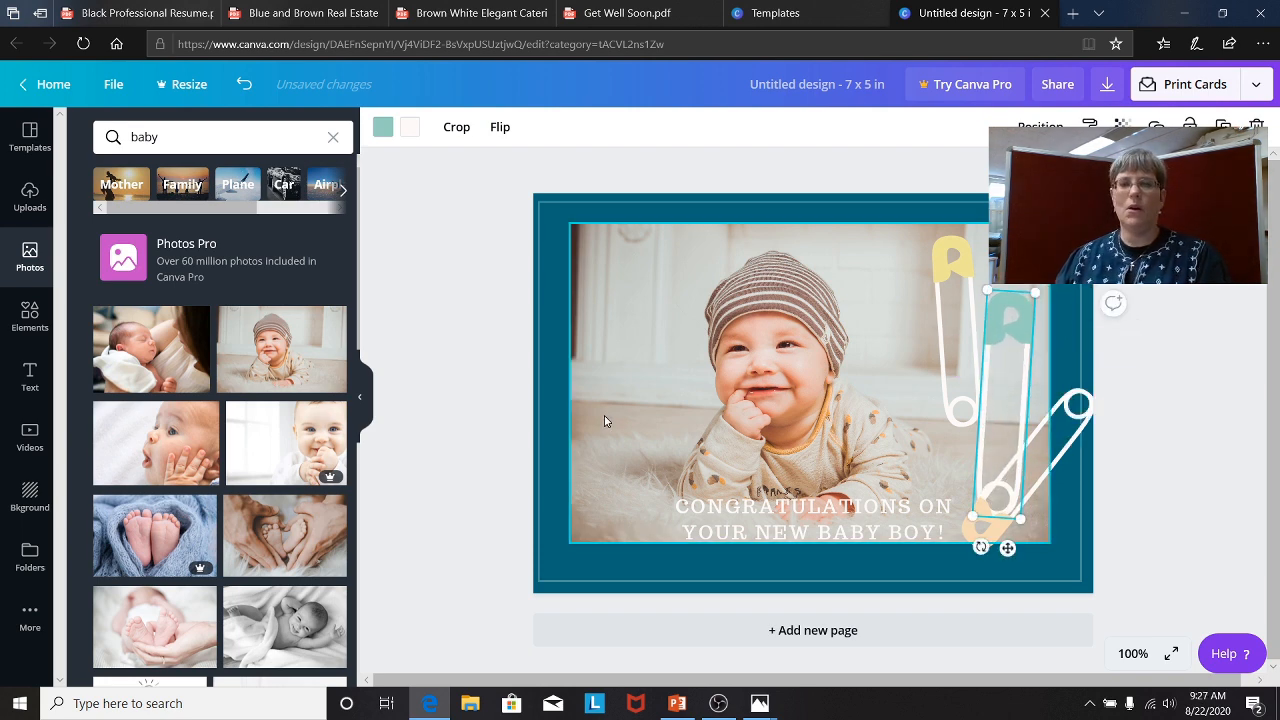
left_click(459, 353)
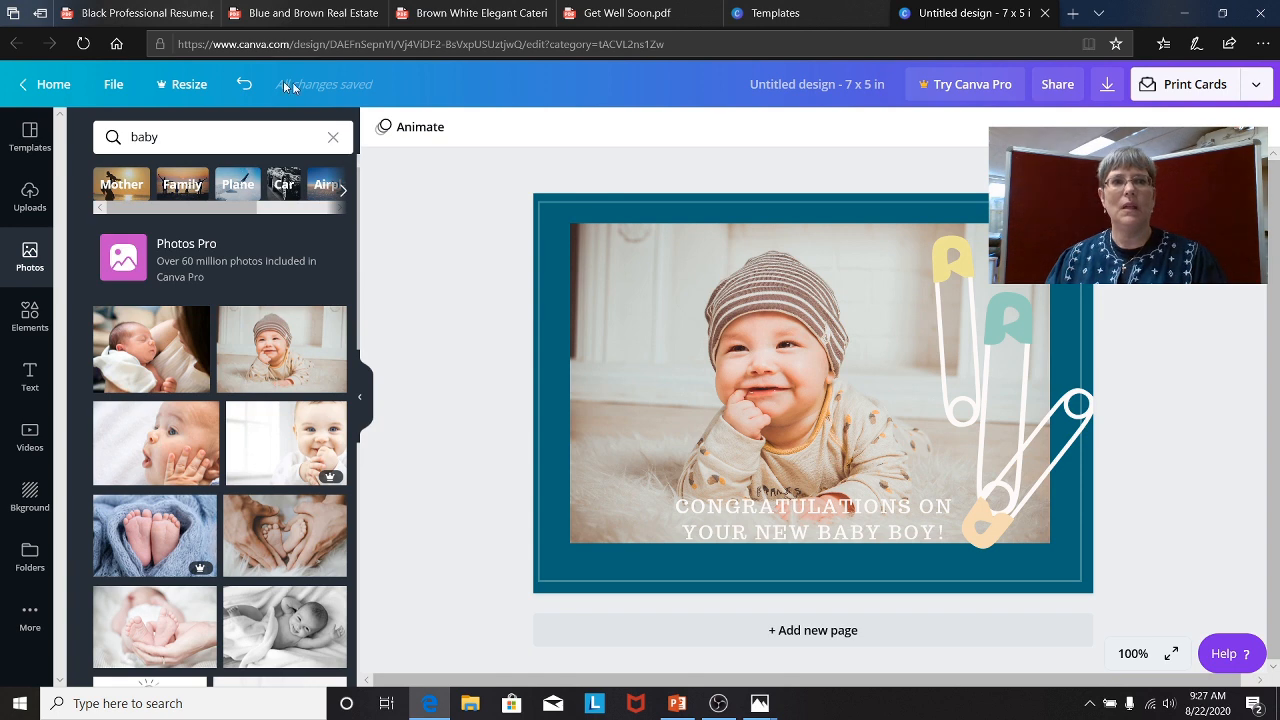
Return to the home page and reopen the untitled baby card from the saved designs
left_click(39, 90)
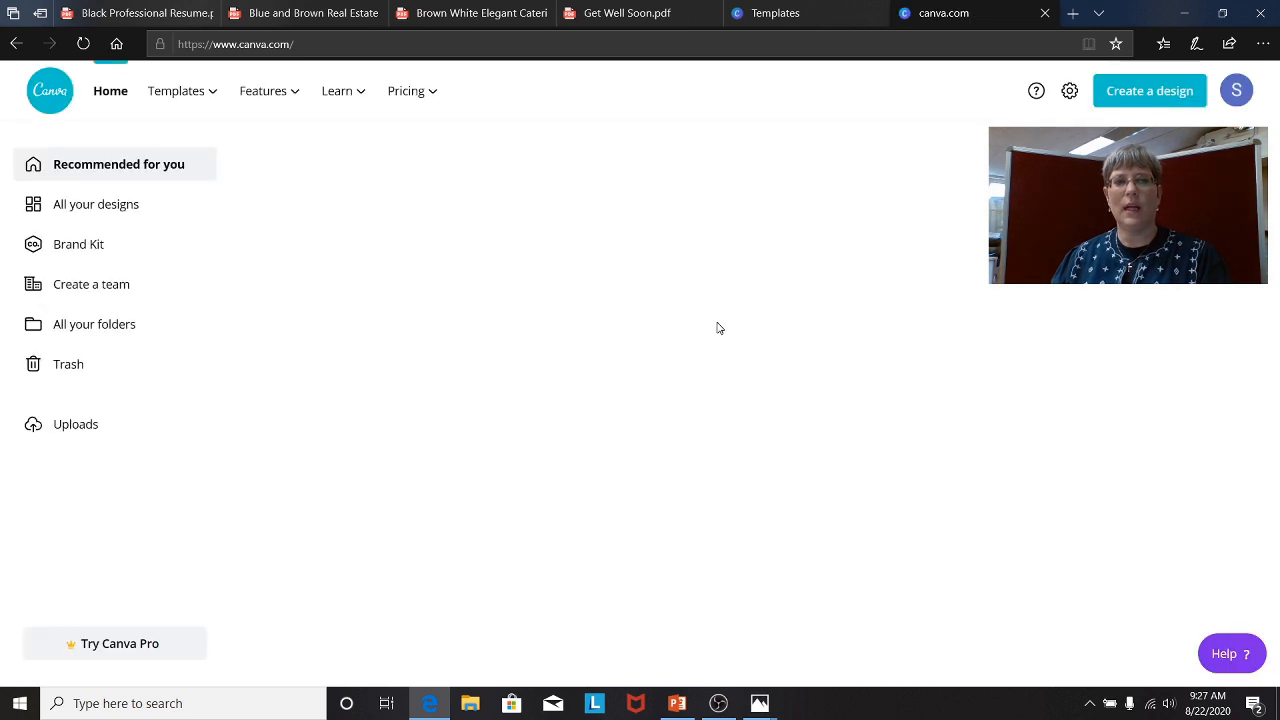
scroll(697, 383, "down", 2)
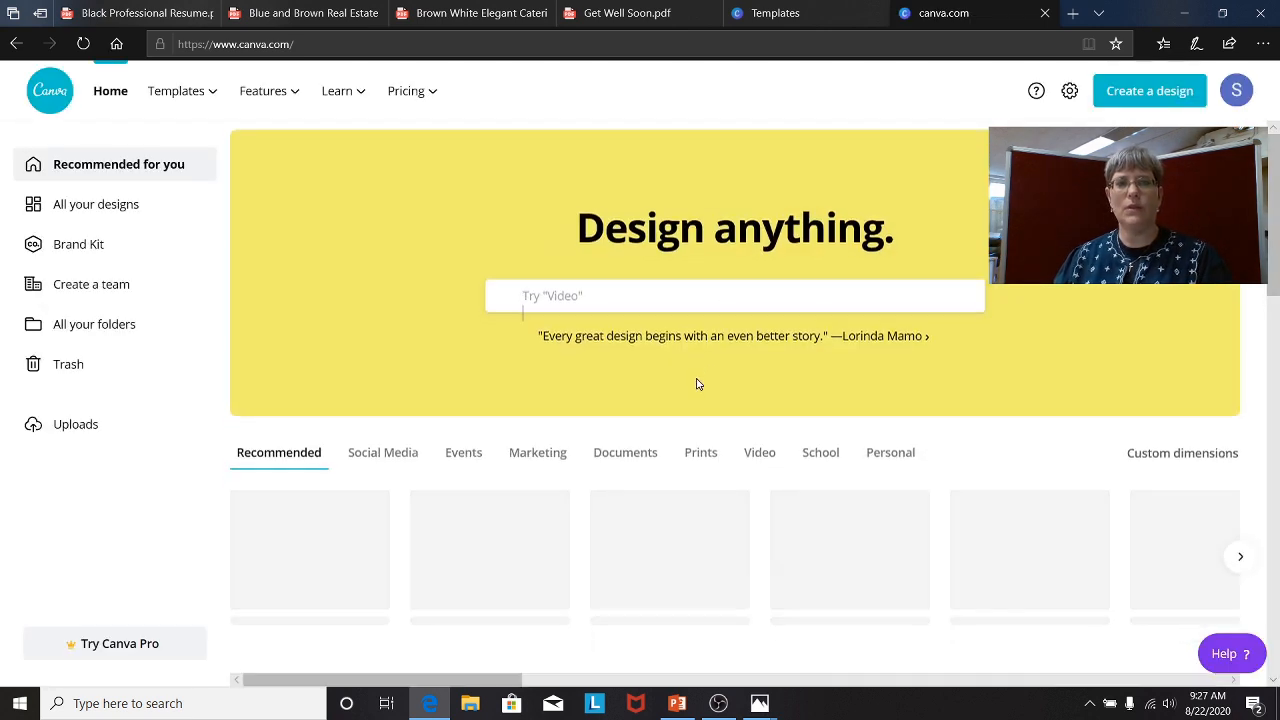
scroll(697, 383, "down", 1)
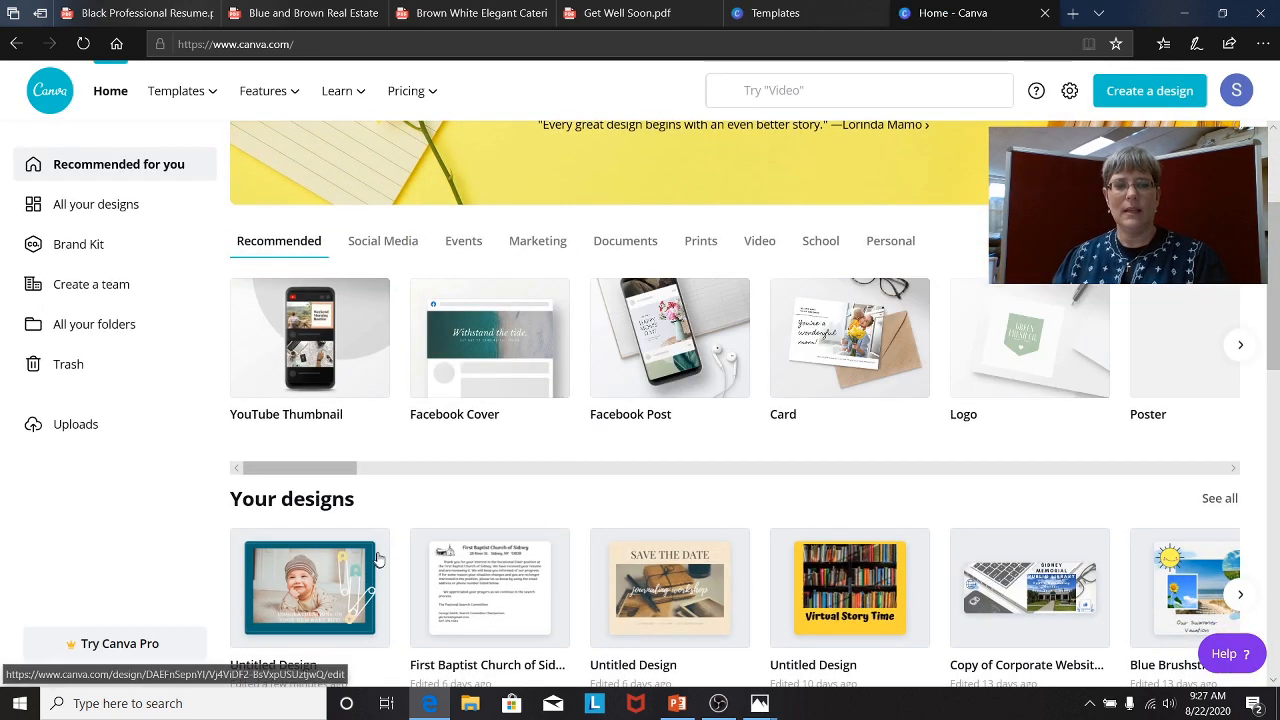
scroll(380, 553, "down", 2)
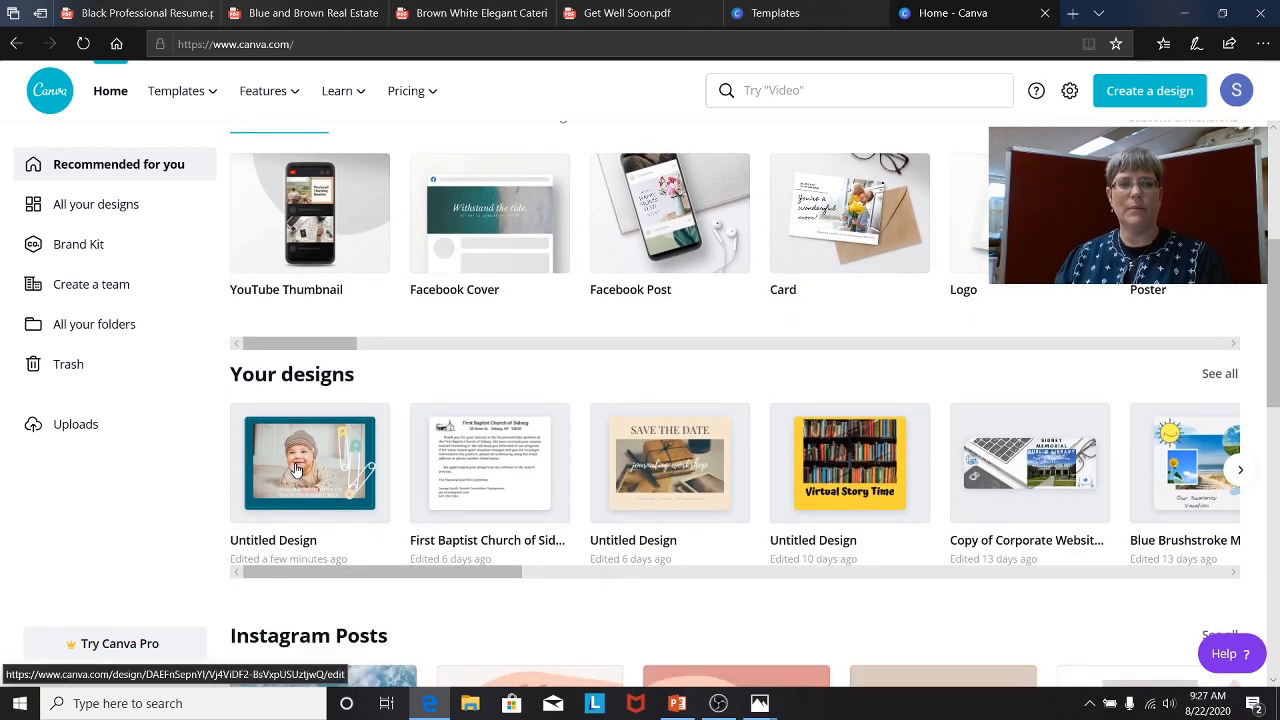
left_click(297, 470)
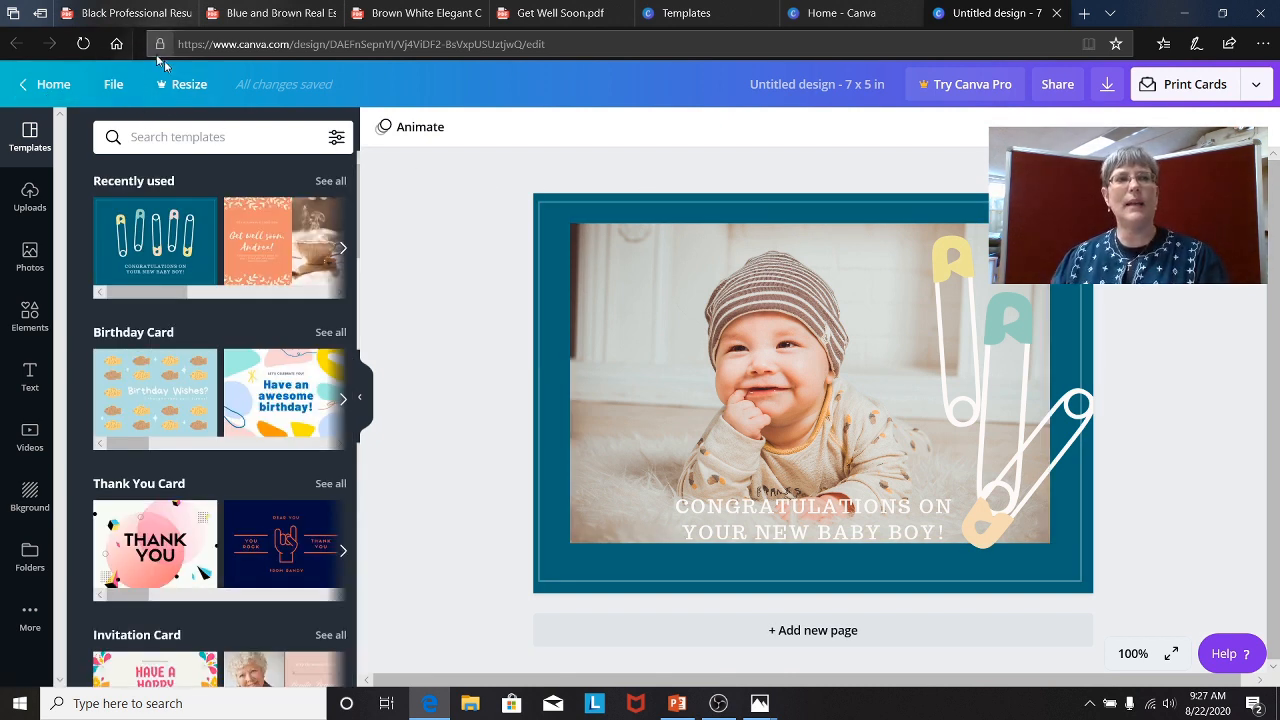
Review the Black Professional Resume PDF from the About Me section to Contact and Skills
left_click(118, 14)
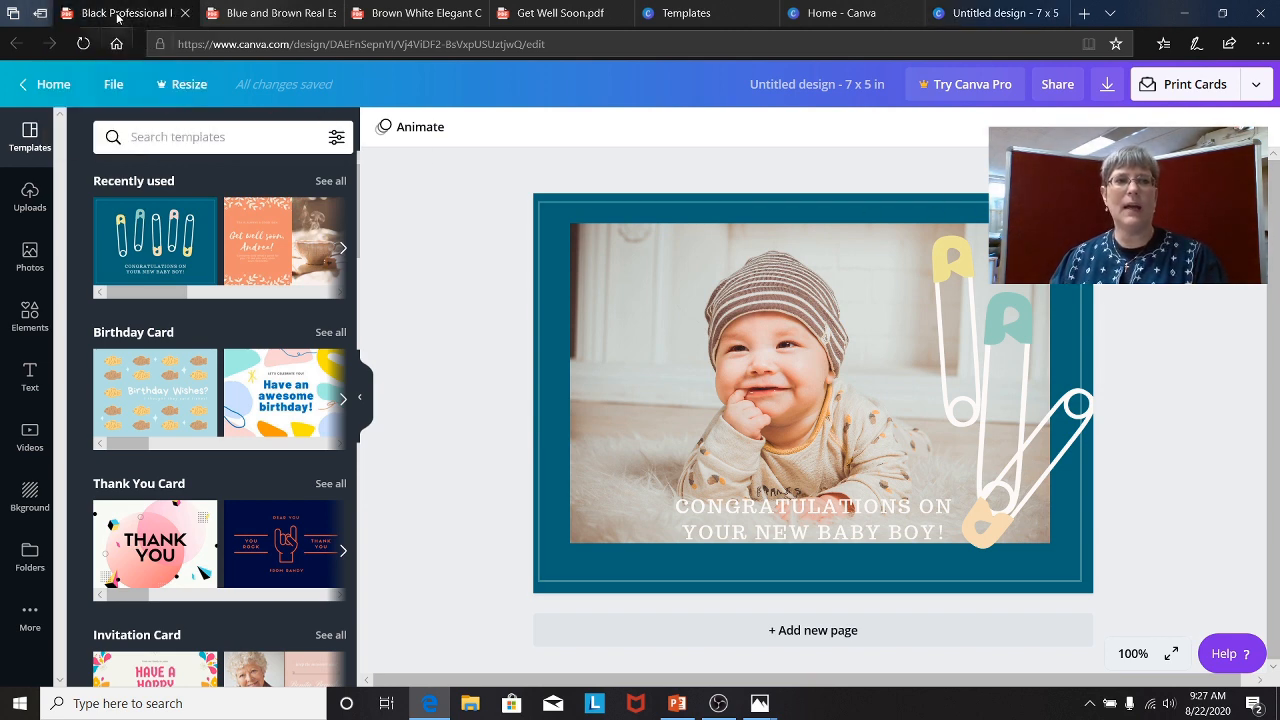
scroll(617, 328, "up", 3)
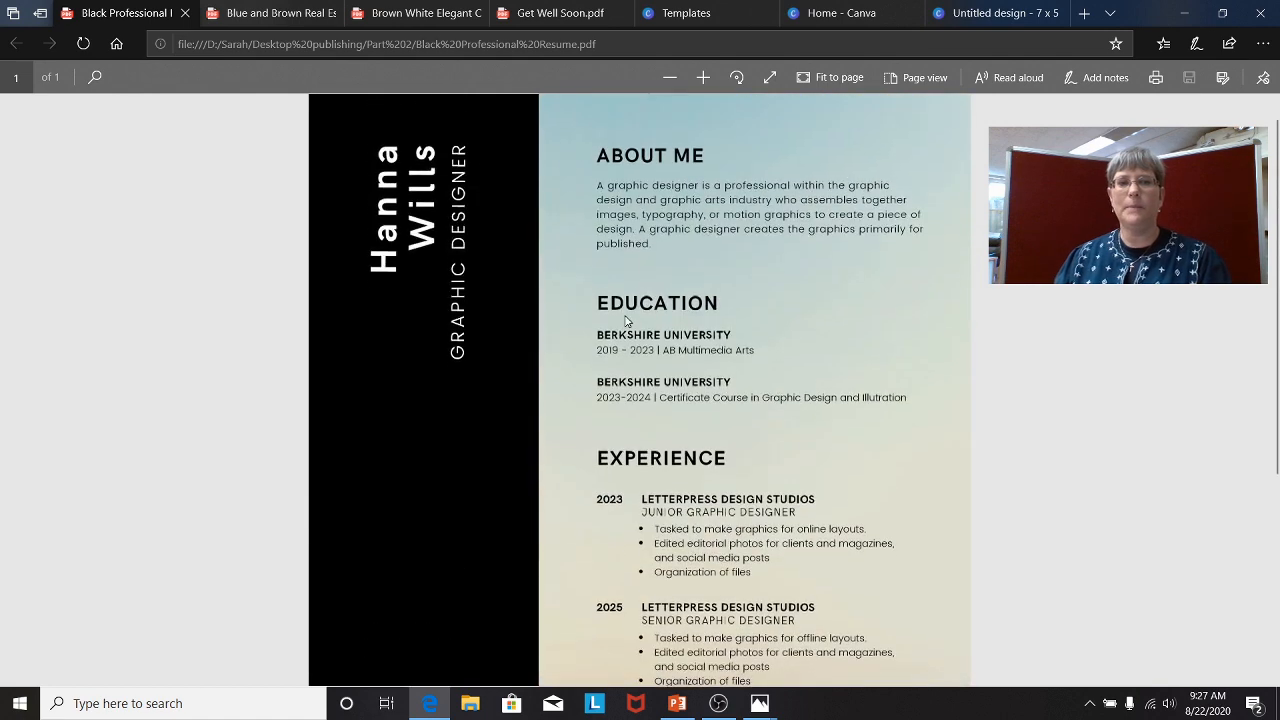
scroll(735, 320, "down", 5)
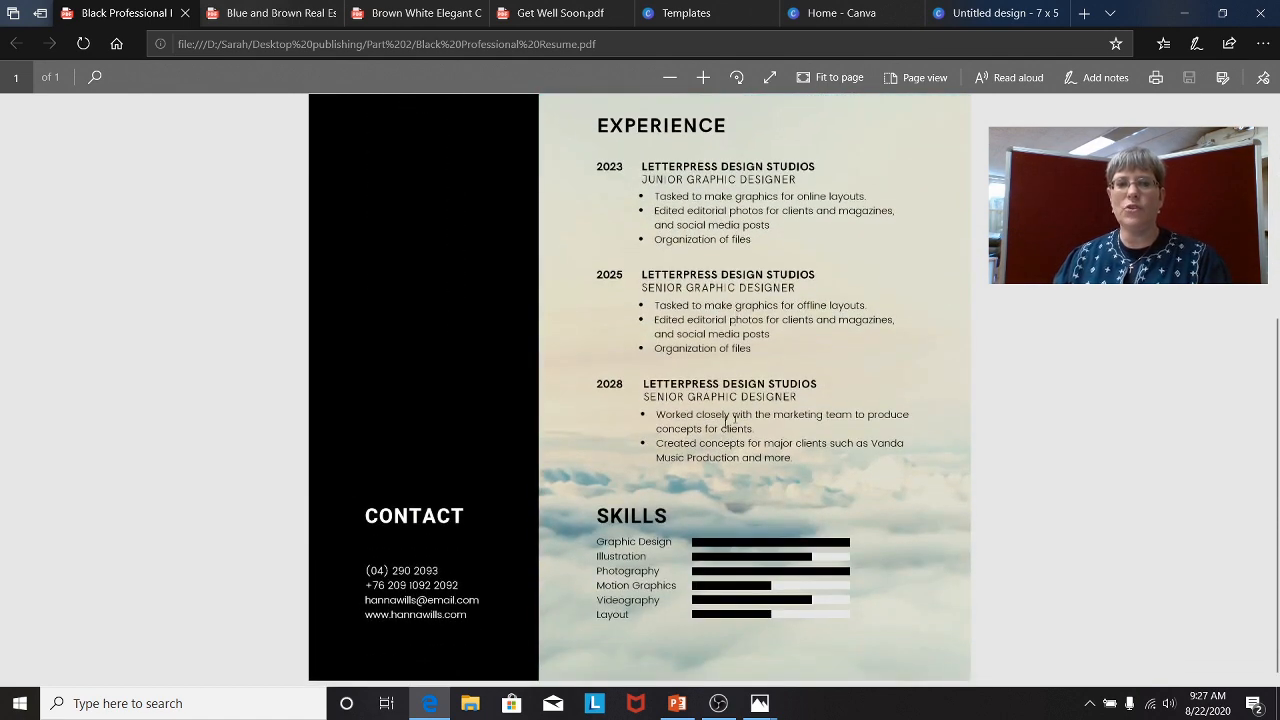
scroll(730, 416, "up", 5)
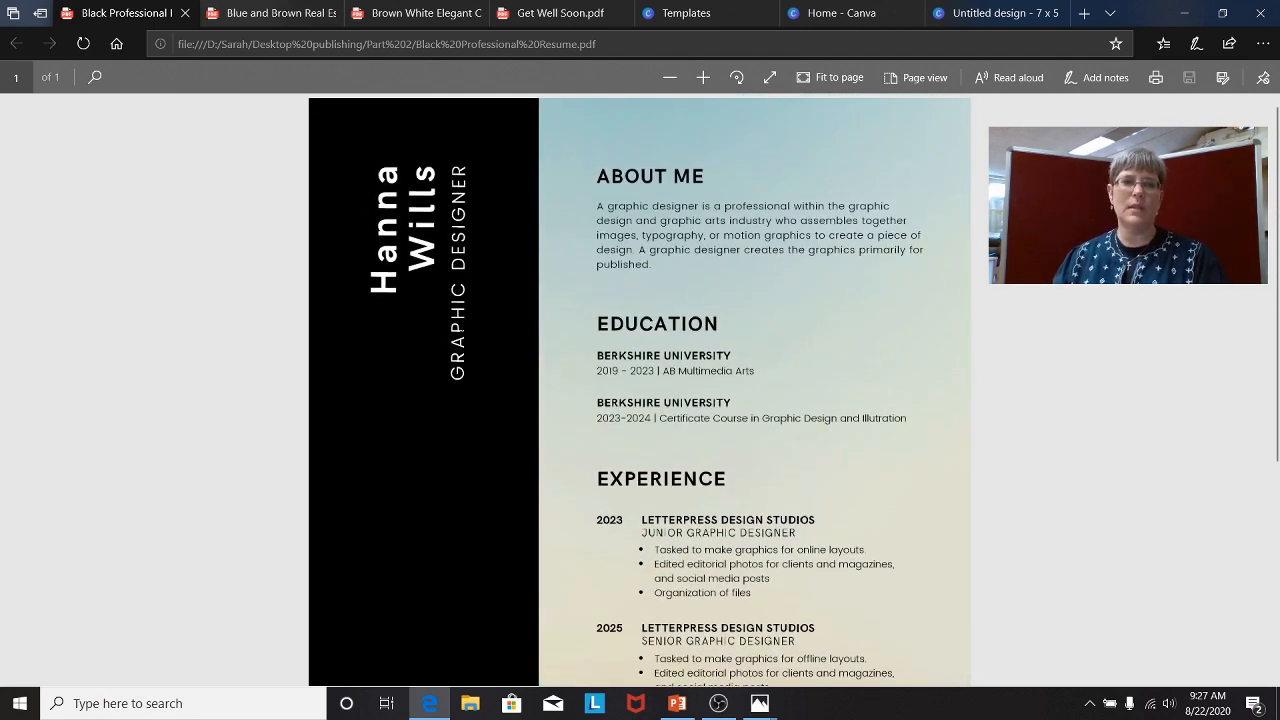
scroll(470, 322, "down", 5)
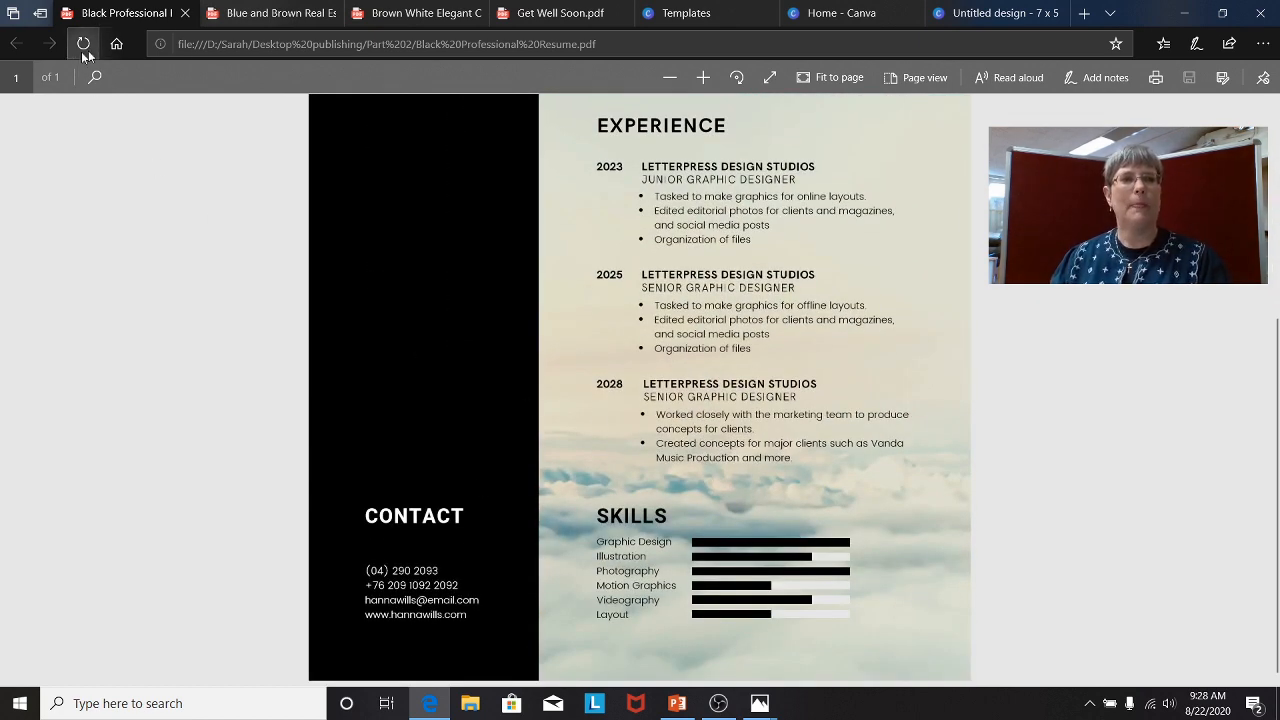
Review the Blue and Brown Real Estate Newsletter PDF, including its title, cover photo and first article
left_click(250, 14)
scroll(683, 360, "up", 1)
scroll(683, 362, "up", 15)
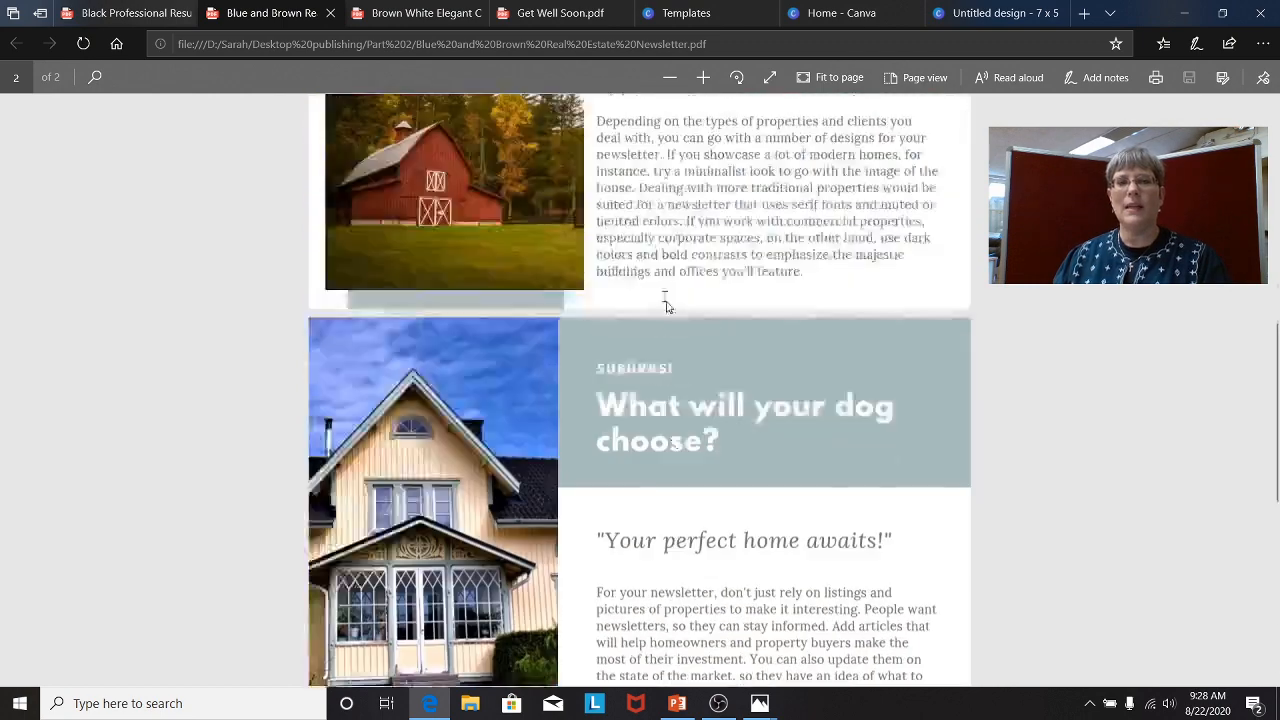
scroll(662, 295, "up", 1)
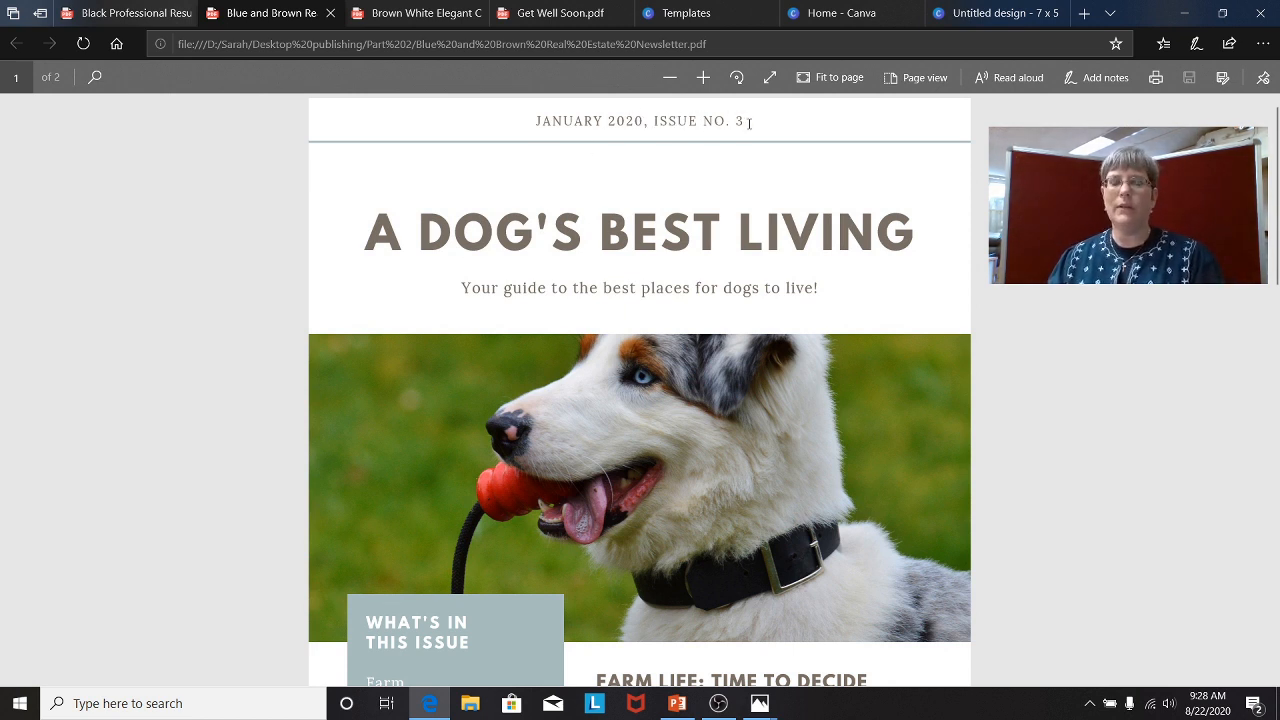
scroll(677, 370, "down", 3)
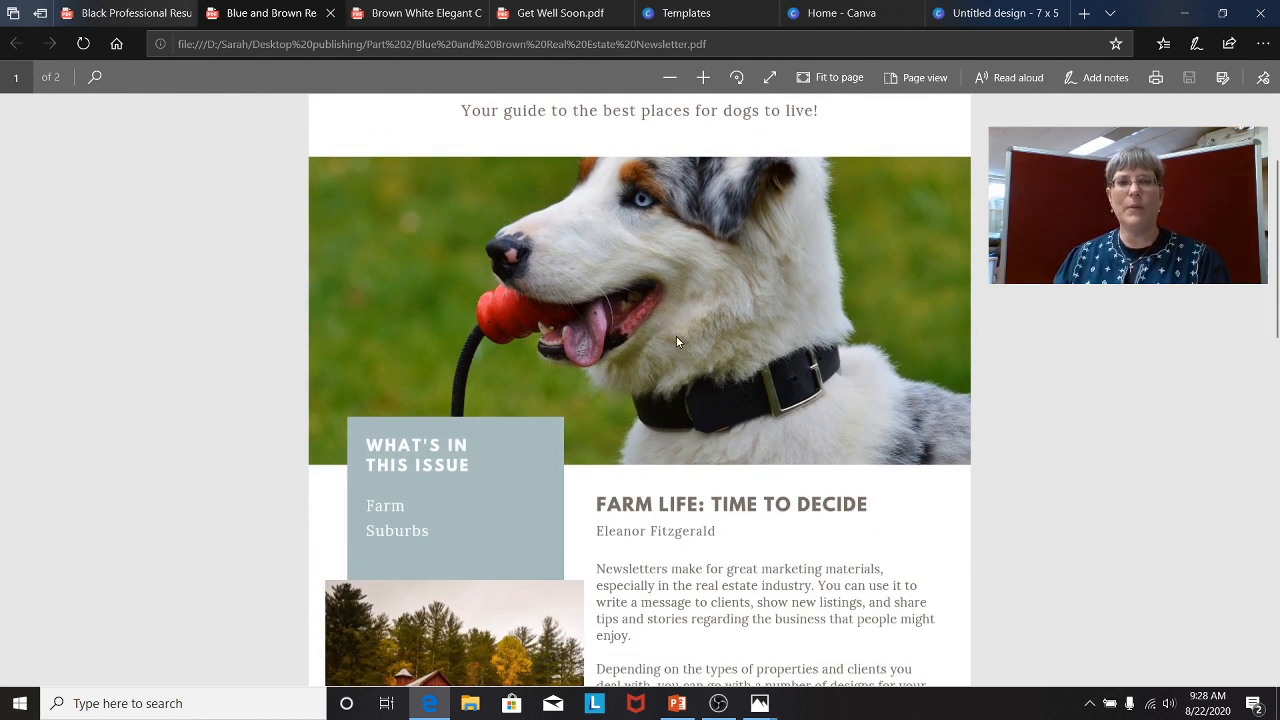
Go back to the baby card design and display the uploaded images
left_click(813, 14)
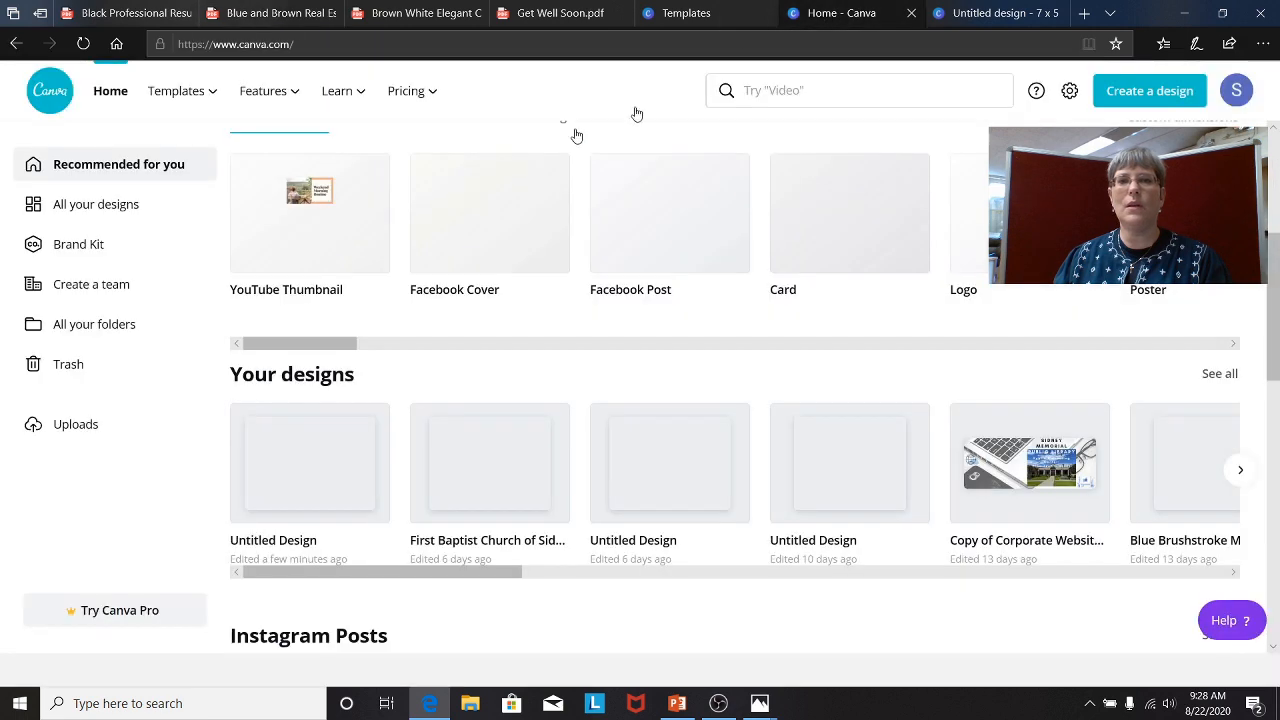
left_click(690, 13)
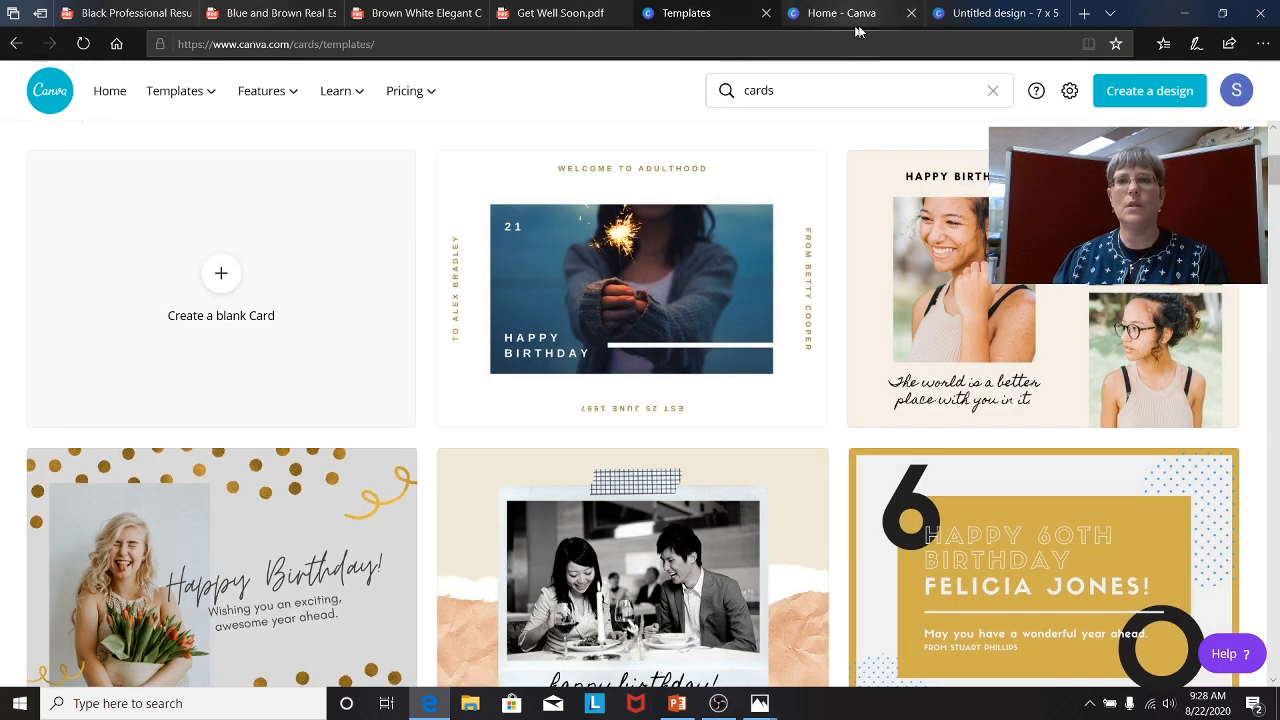
left_click(955, 15)
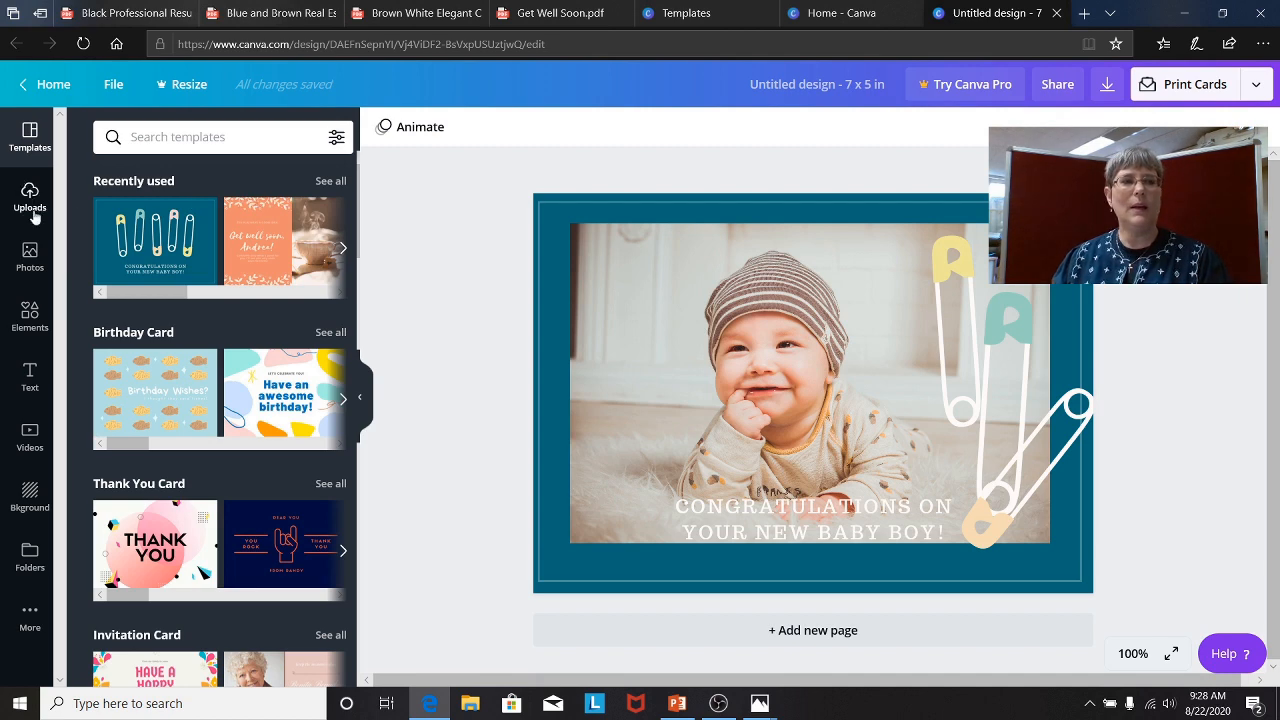
left_click(30, 200)
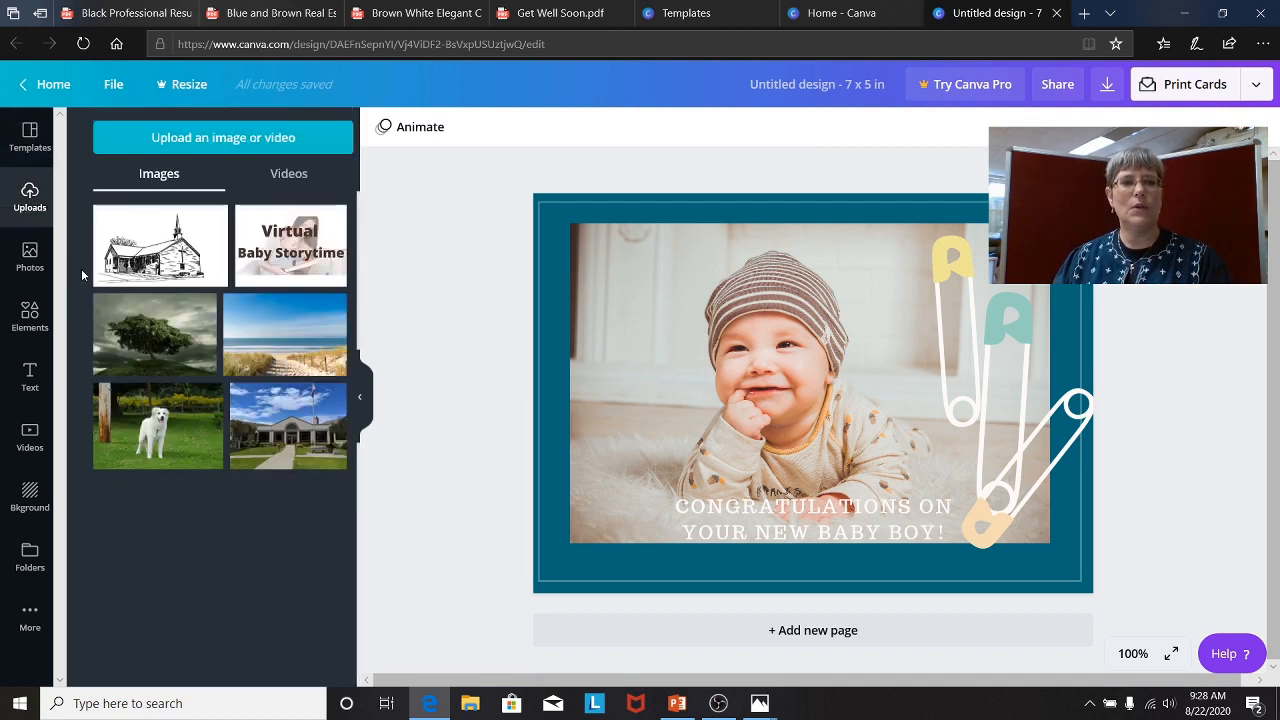
left_click(30, 262)
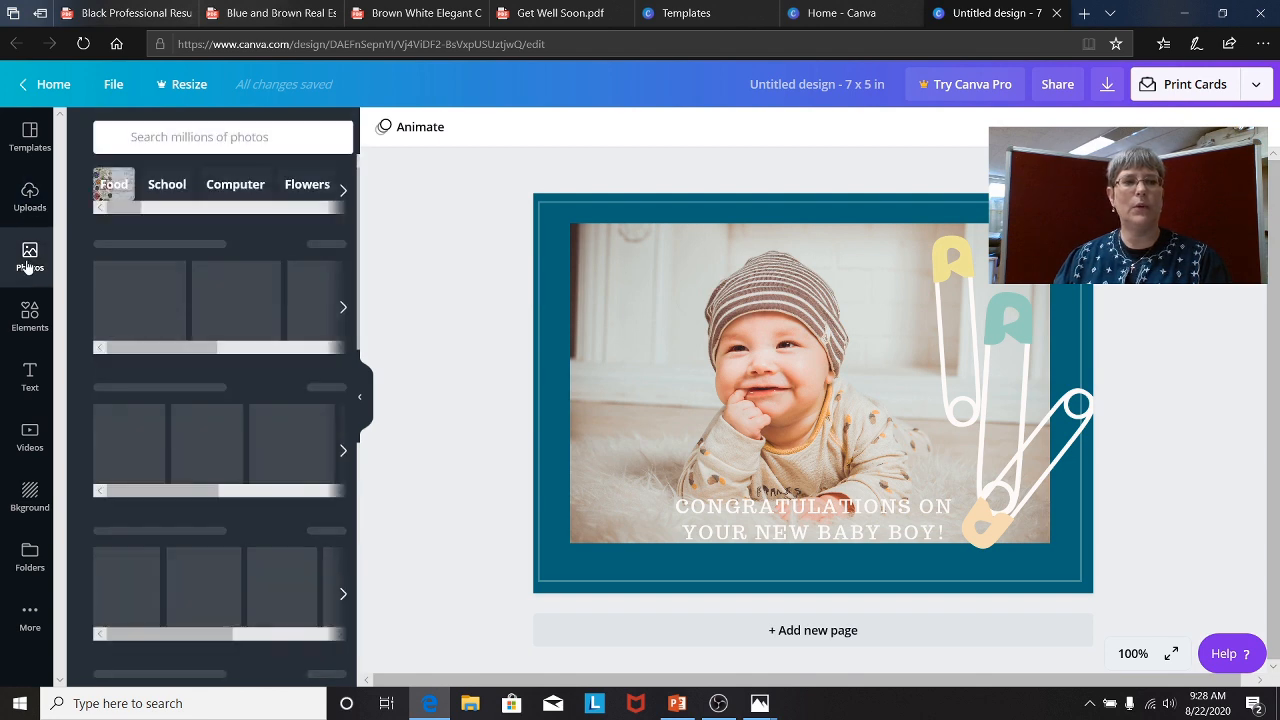
left_click(25, 205)
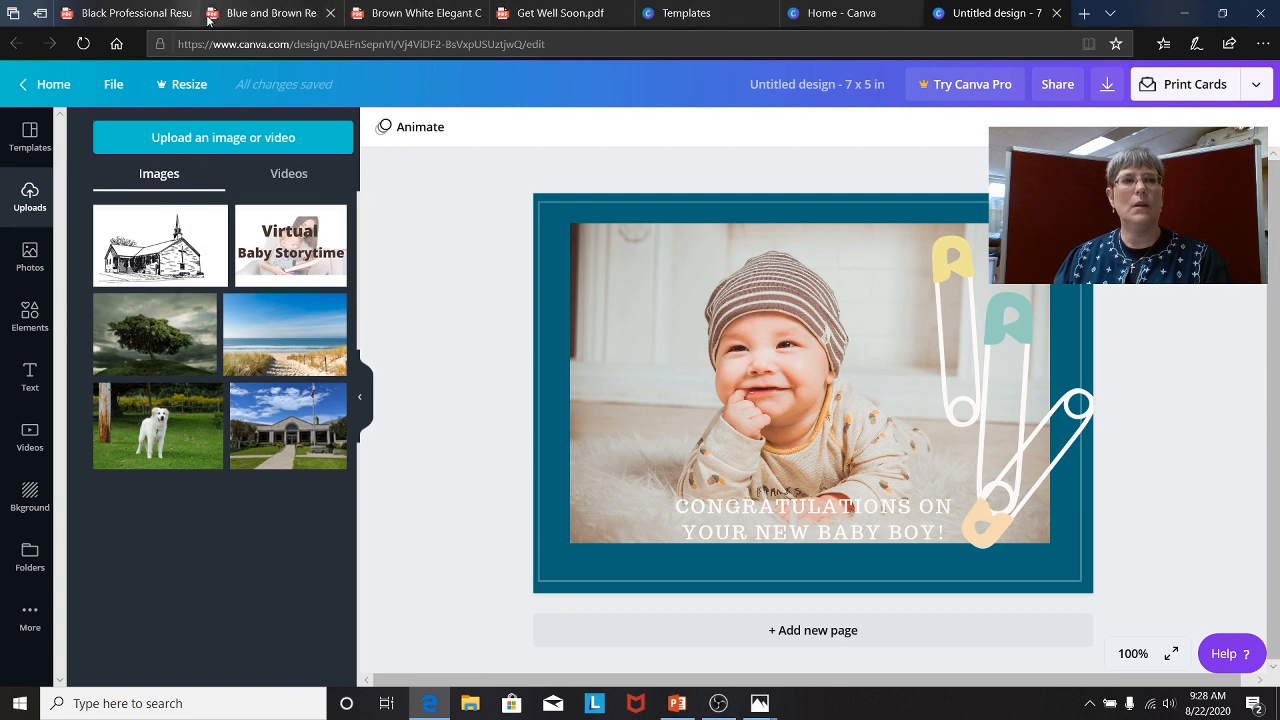
Return to the real estate newsletter PDF and examine its second page down to the end
left_click(268, 13)
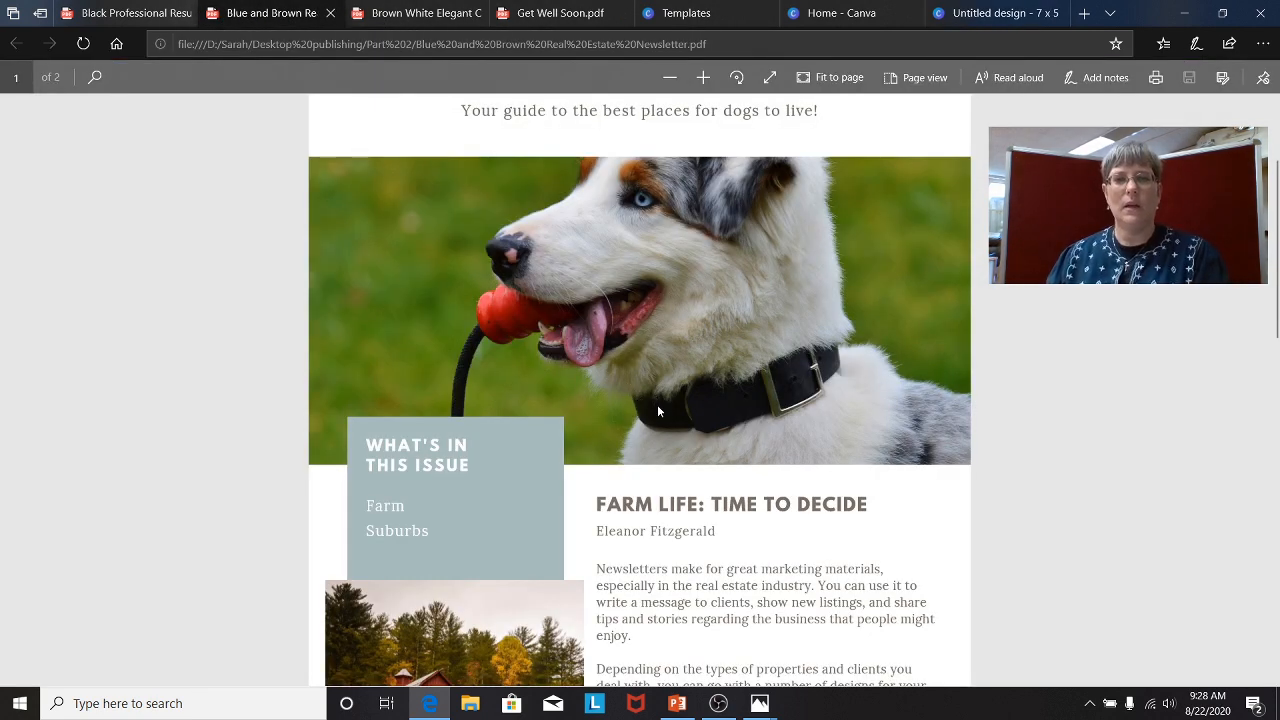
scroll(657, 404, "down", 10)
scroll(680, 428, "down", 3)
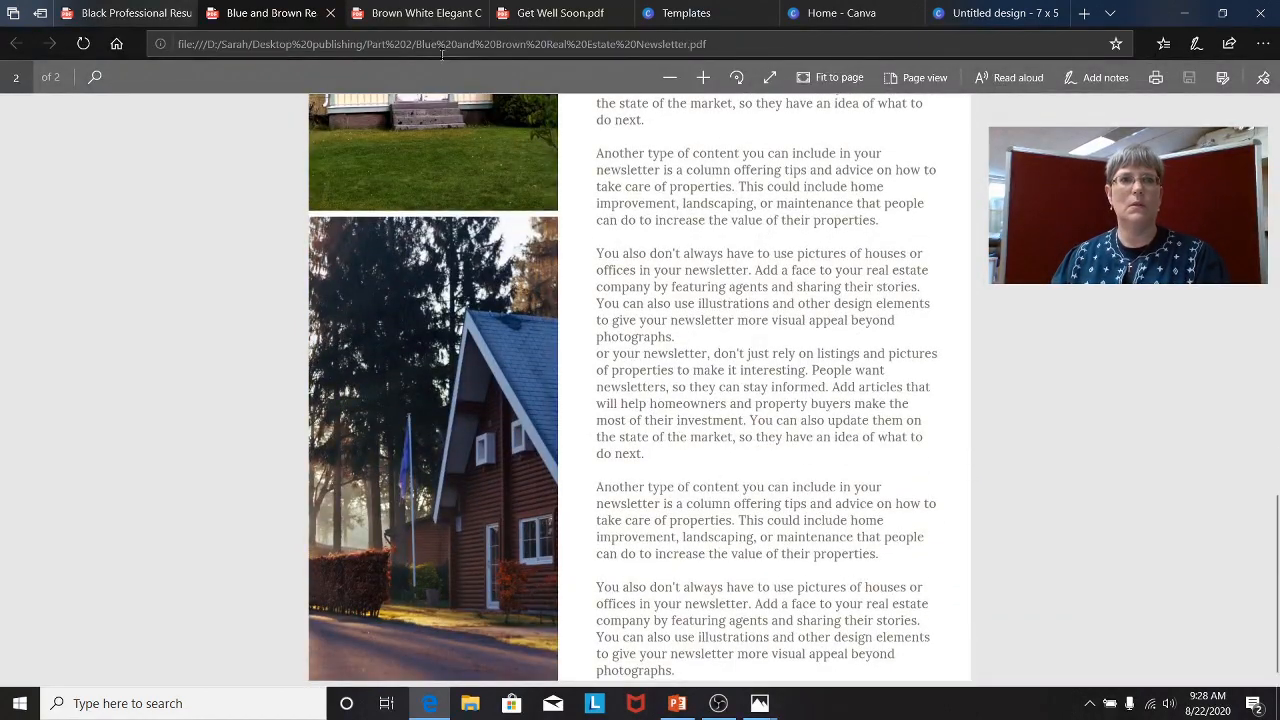
Review both pages of the Brown White Elegant Catering Tri-fold Brochure PDF
left_click(428, 13)
scroll(650, 282, "down", 6)
scroll(650, 282, "down", 2)
scroll(650, 282, "up", 4)
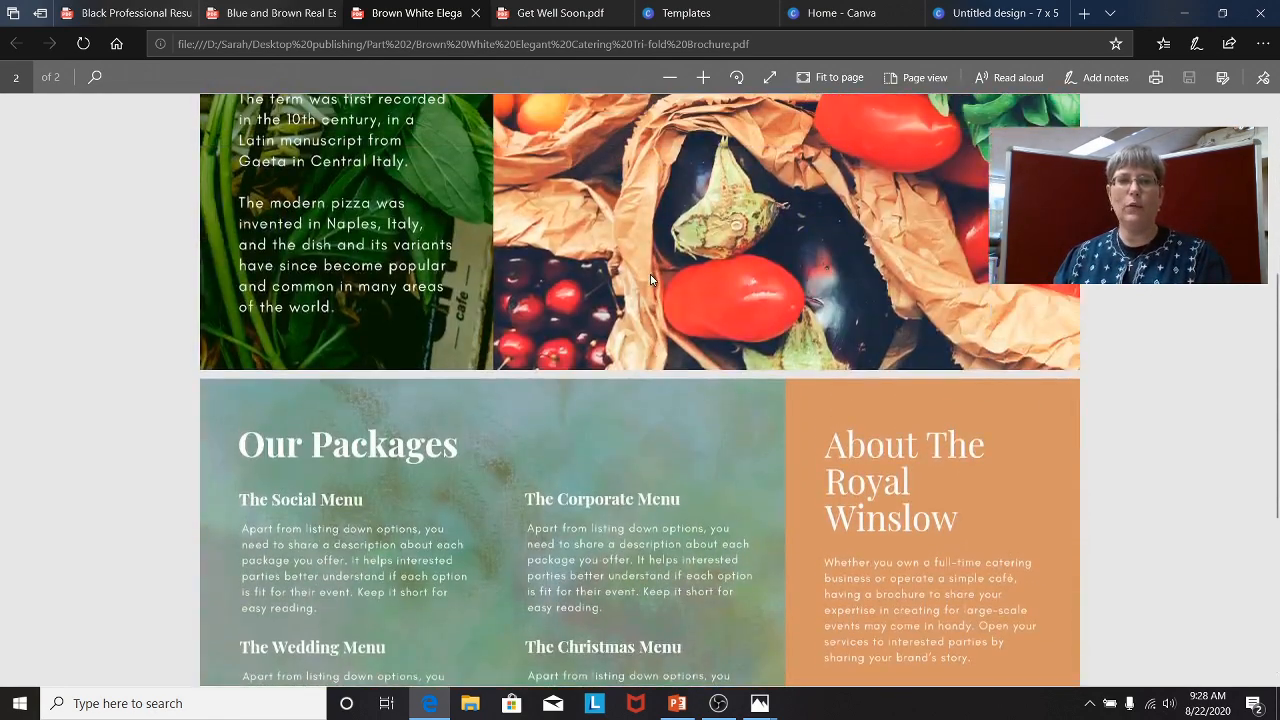
scroll(650, 280, "up", 4)
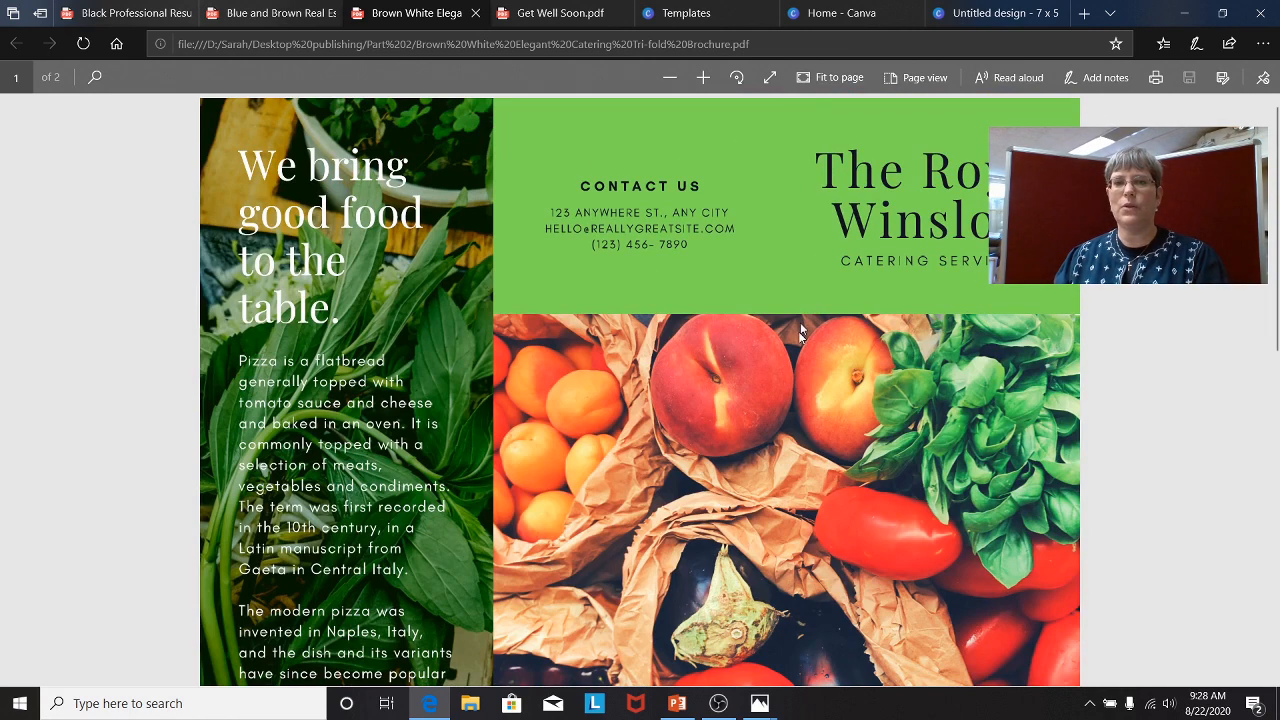
scroll(826, 520, "down", 5)
scroll(826, 520, "down", 3)
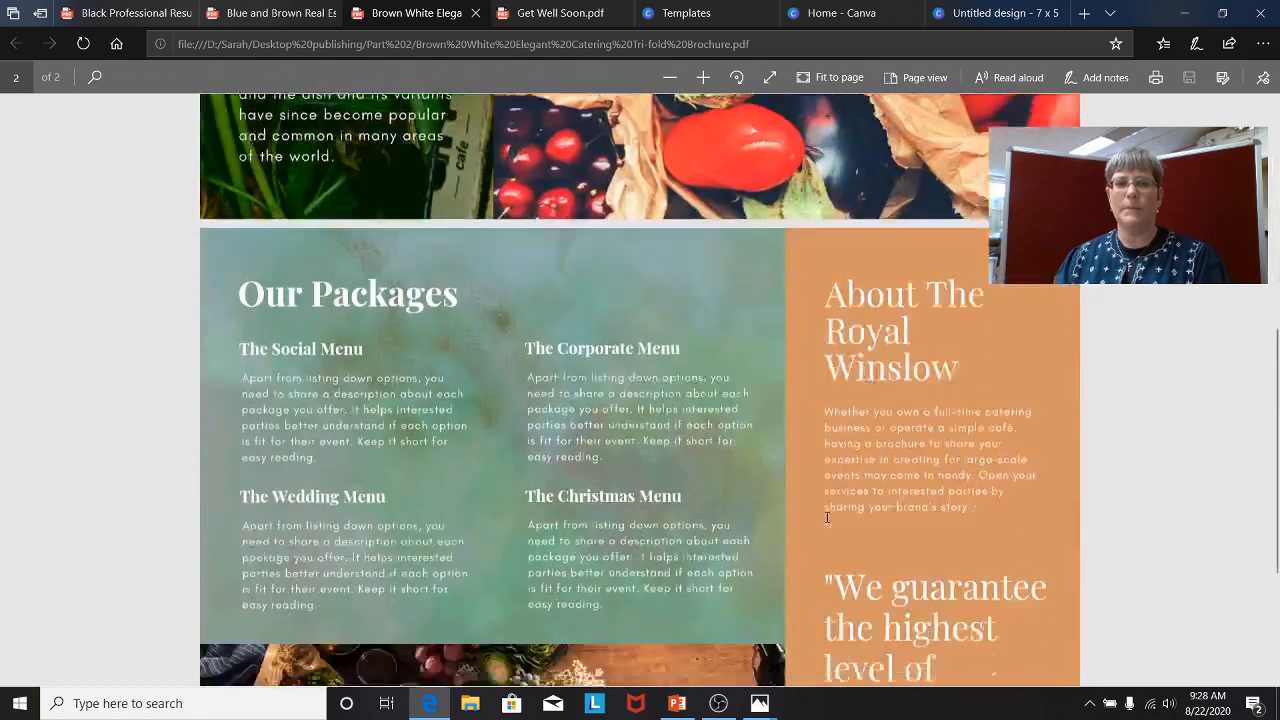
scroll(827, 517, "up", 8)
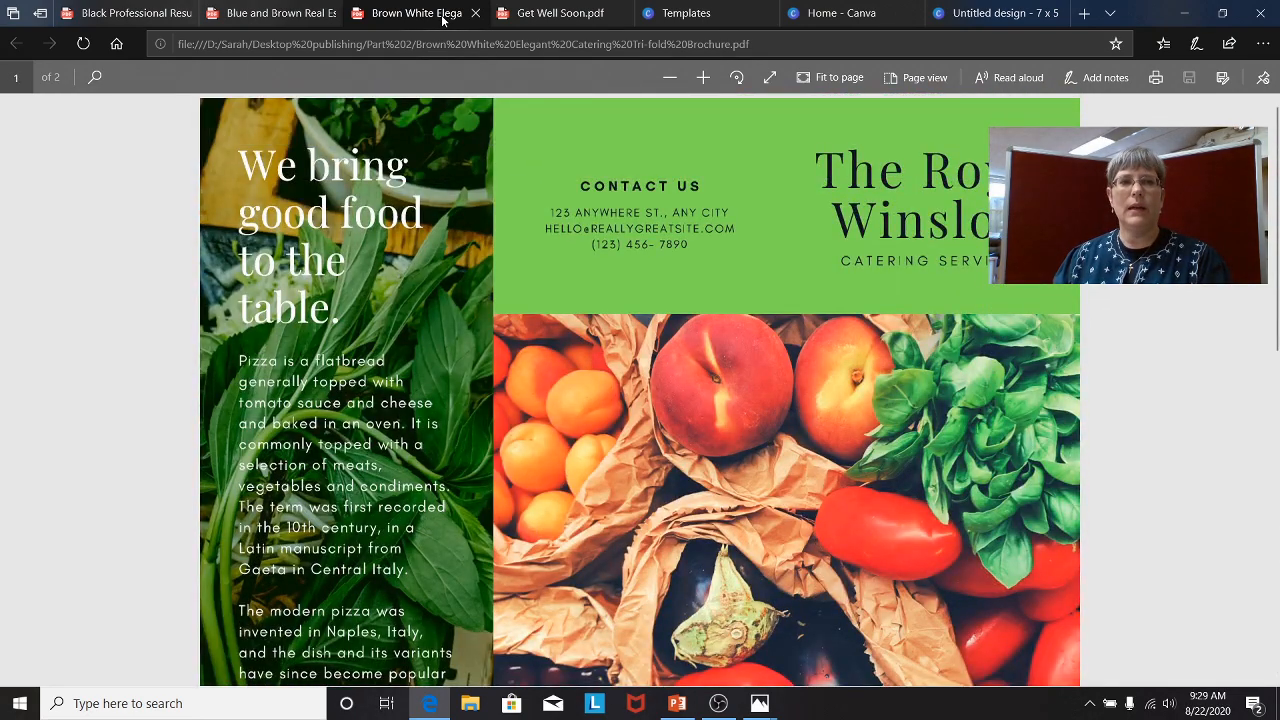
View the Get Well Soon card PDF, and switch to the Photos app to see the "Our Summer Vacation" image
left_click(537, 14)
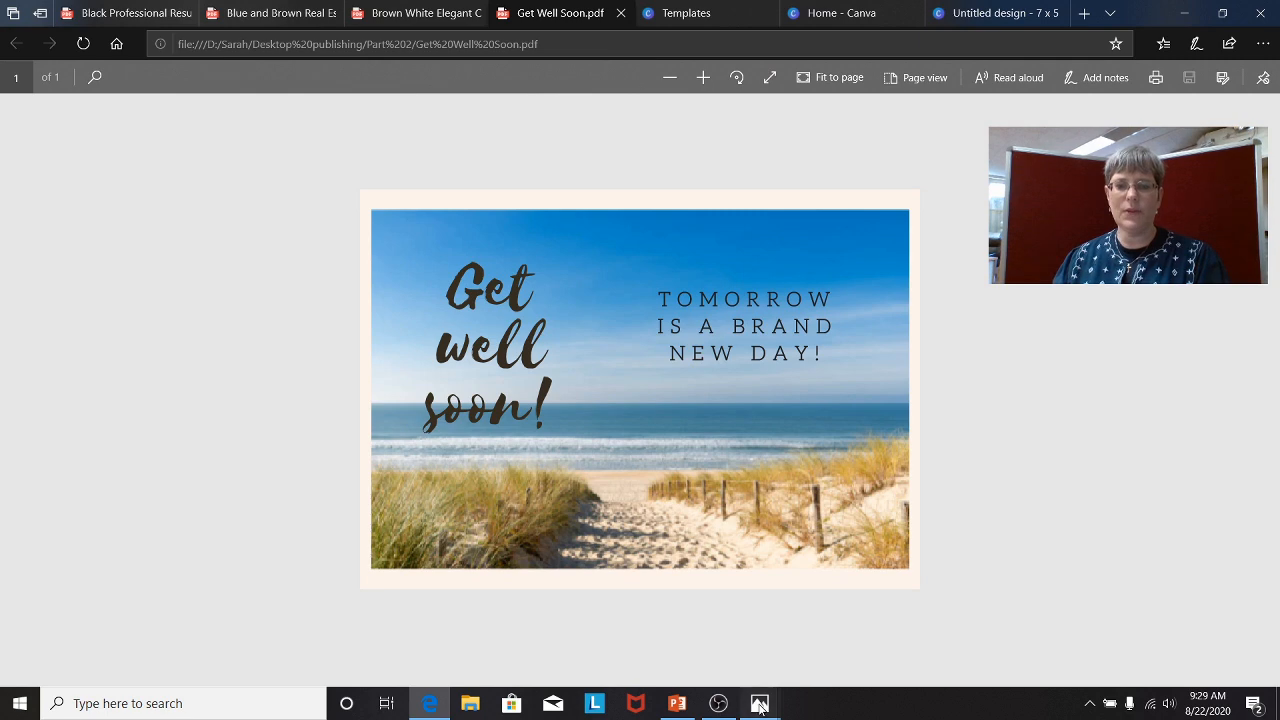
mouse_move(763, 690)
left_click(593, 647)
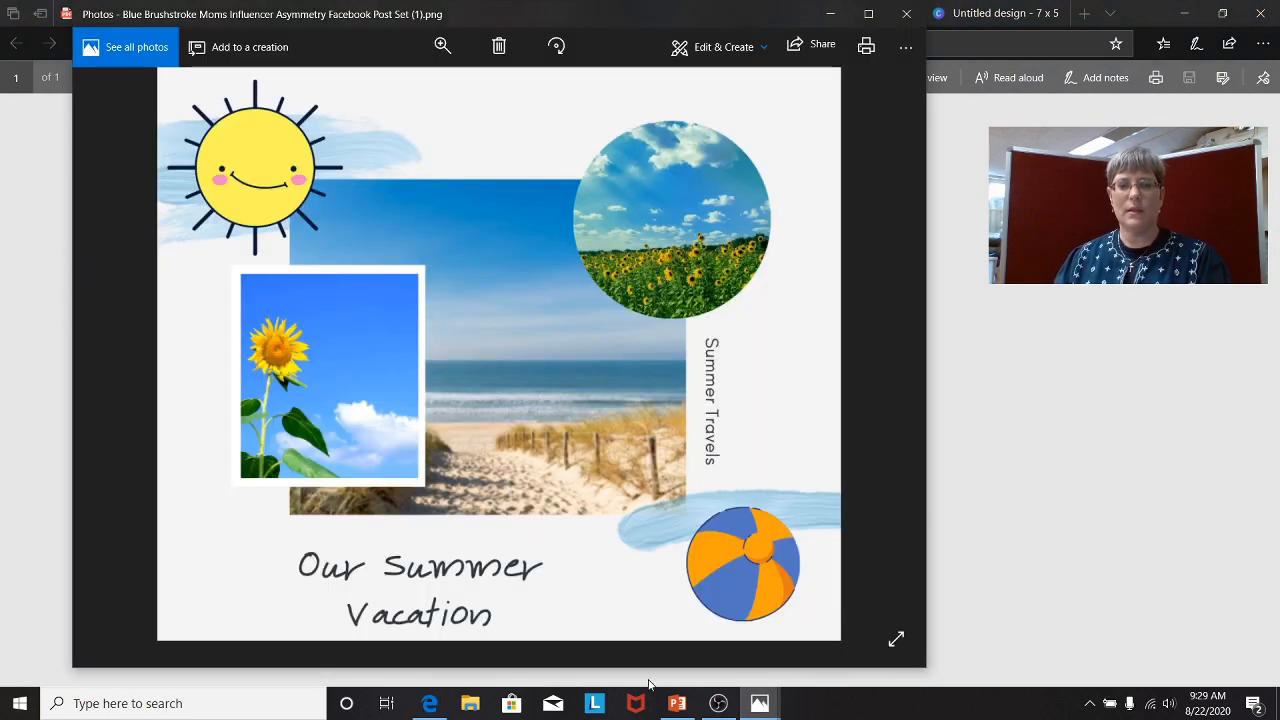
View the Huge Sale, Happy Easter and Sidney Memorial Public Library business card images in the Photos windows
mouse_move(757, 708)
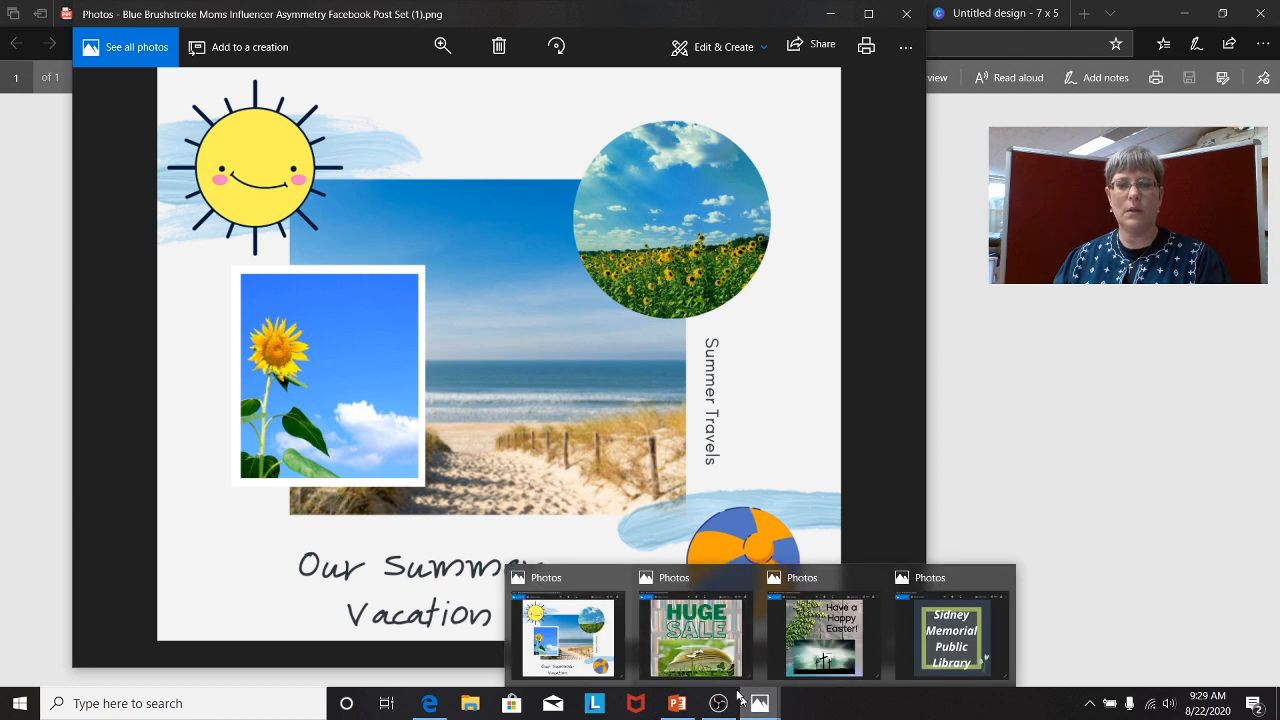
left_click(719, 648)
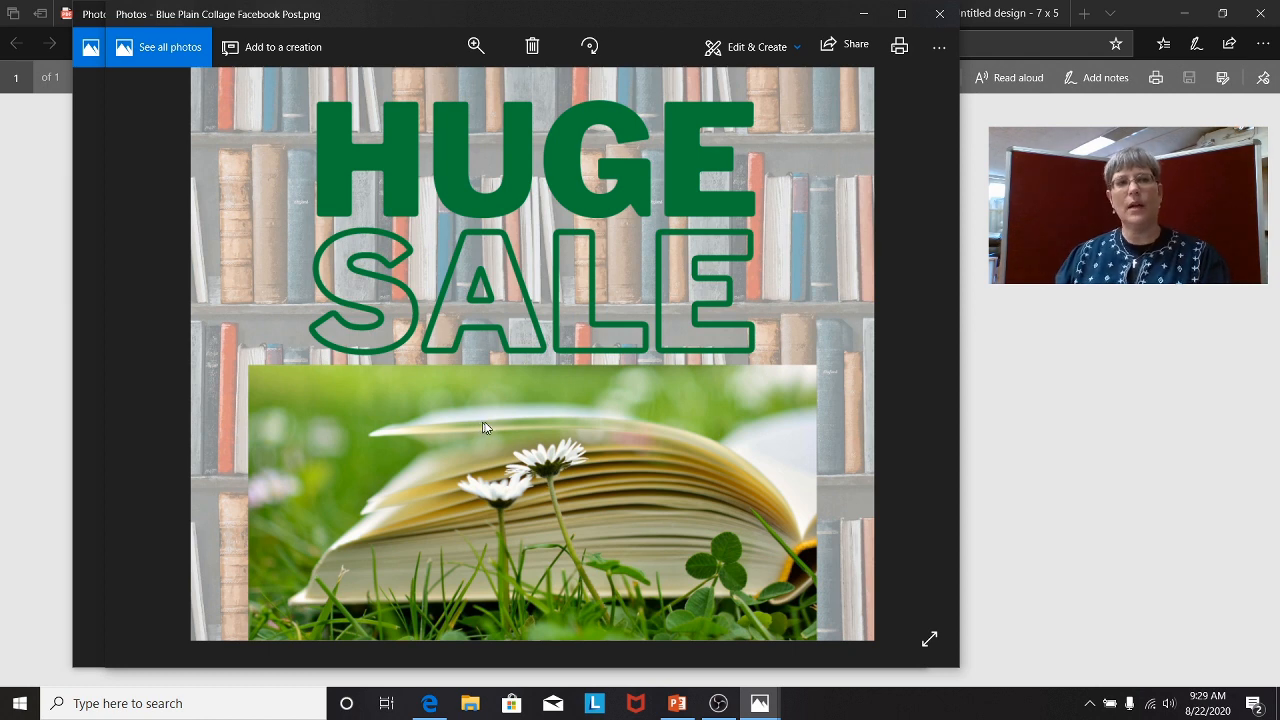
mouse_move(776, 708)
left_click(811, 640)
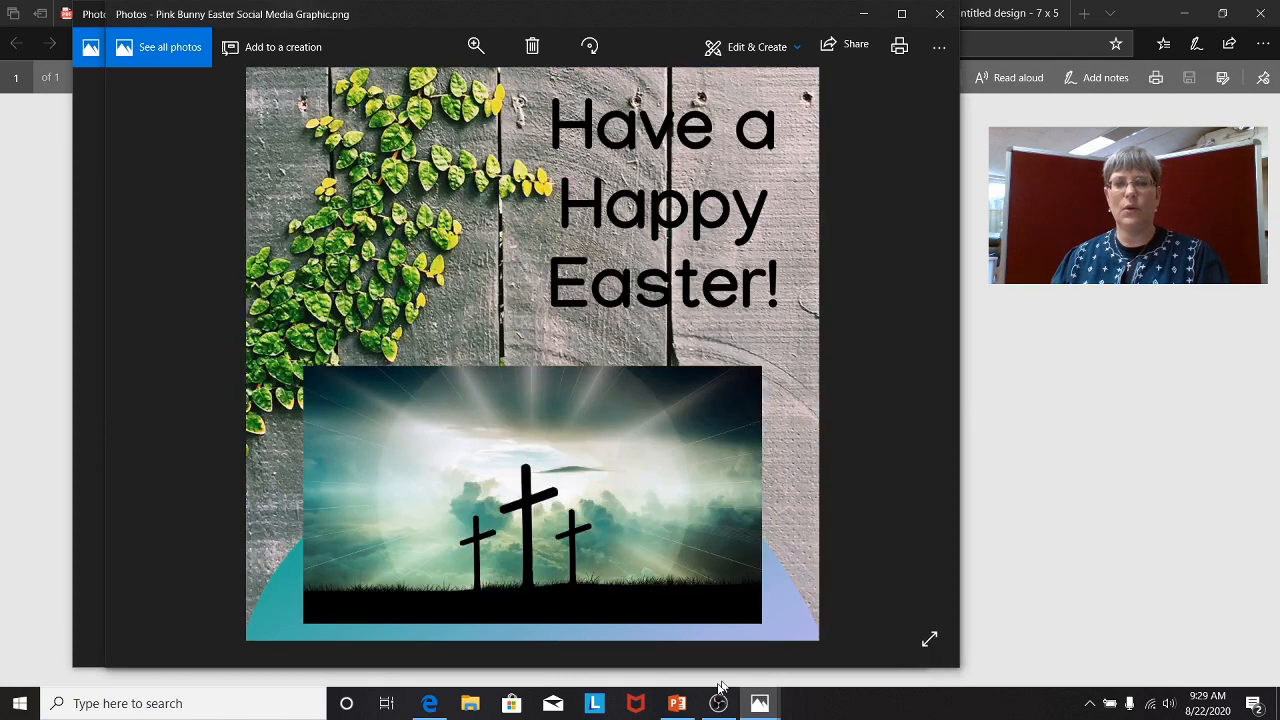
mouse_move(760, 702)
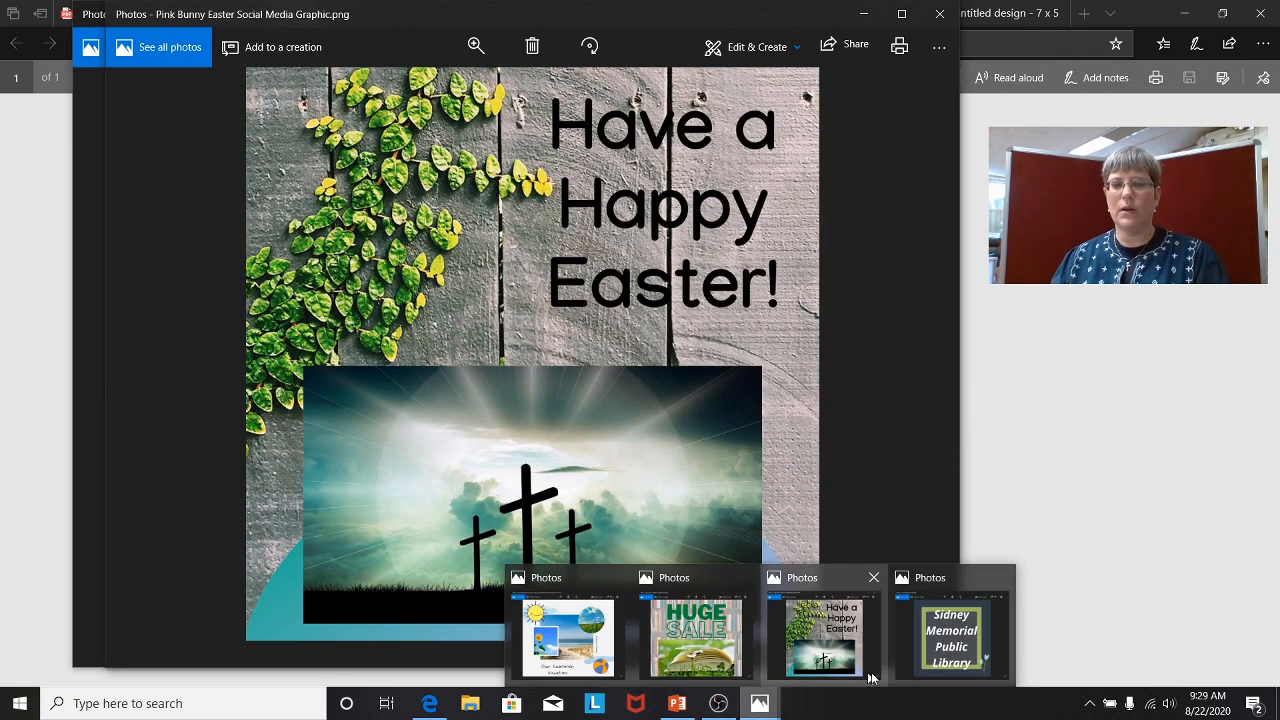
left_click(952, 660)
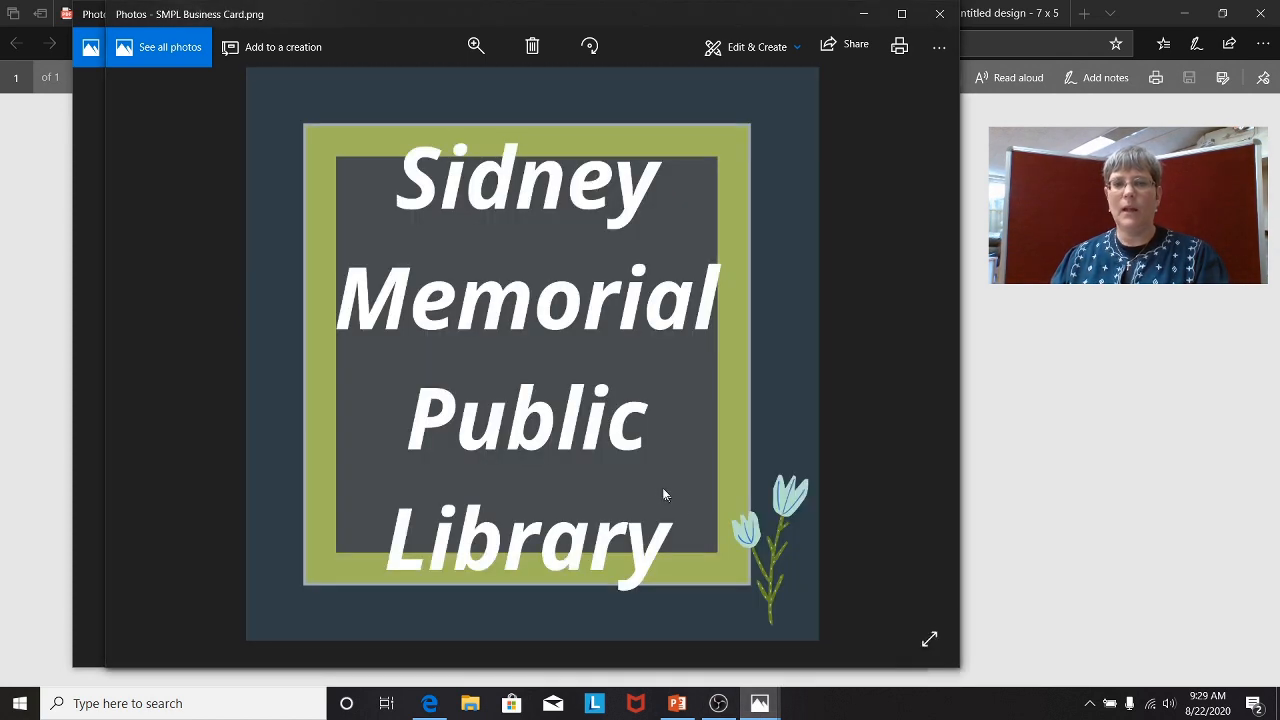
Close the Photos windows showing the library business card, Happy Easter, Huge Sale and summer vacation images
left_click(938, 16)
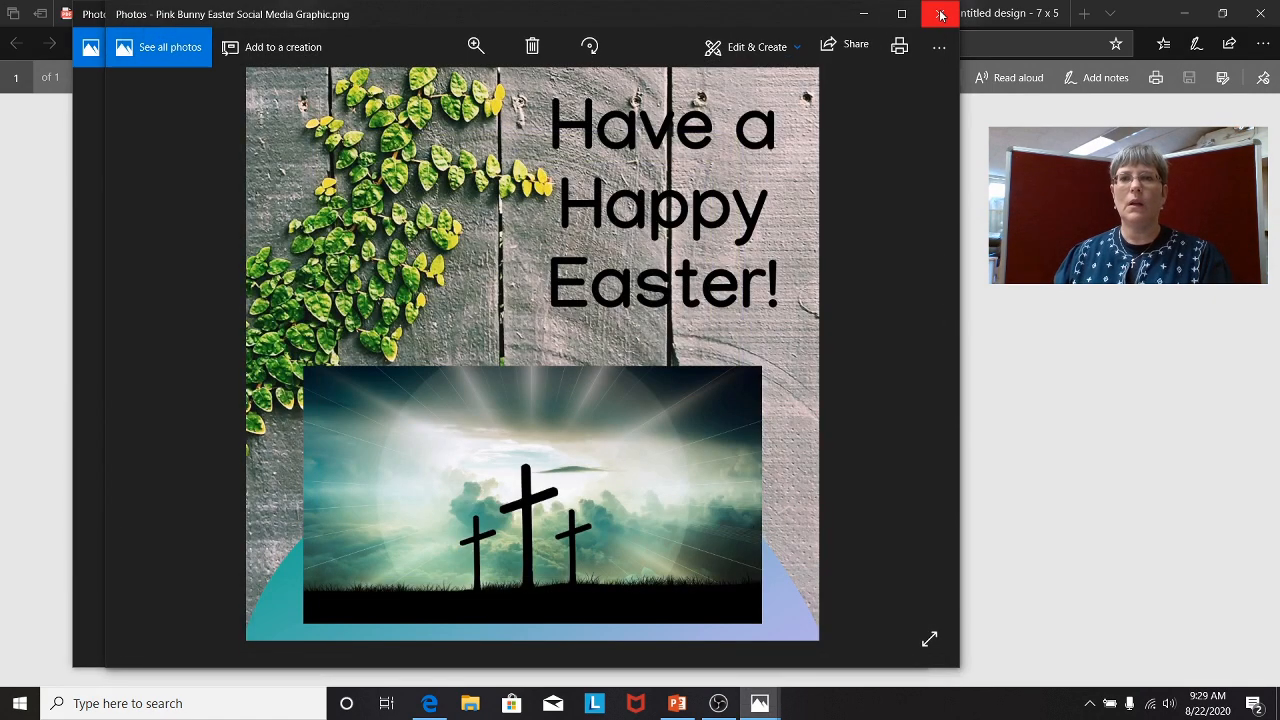
left_click(940, 14)
left_click(938, 14)
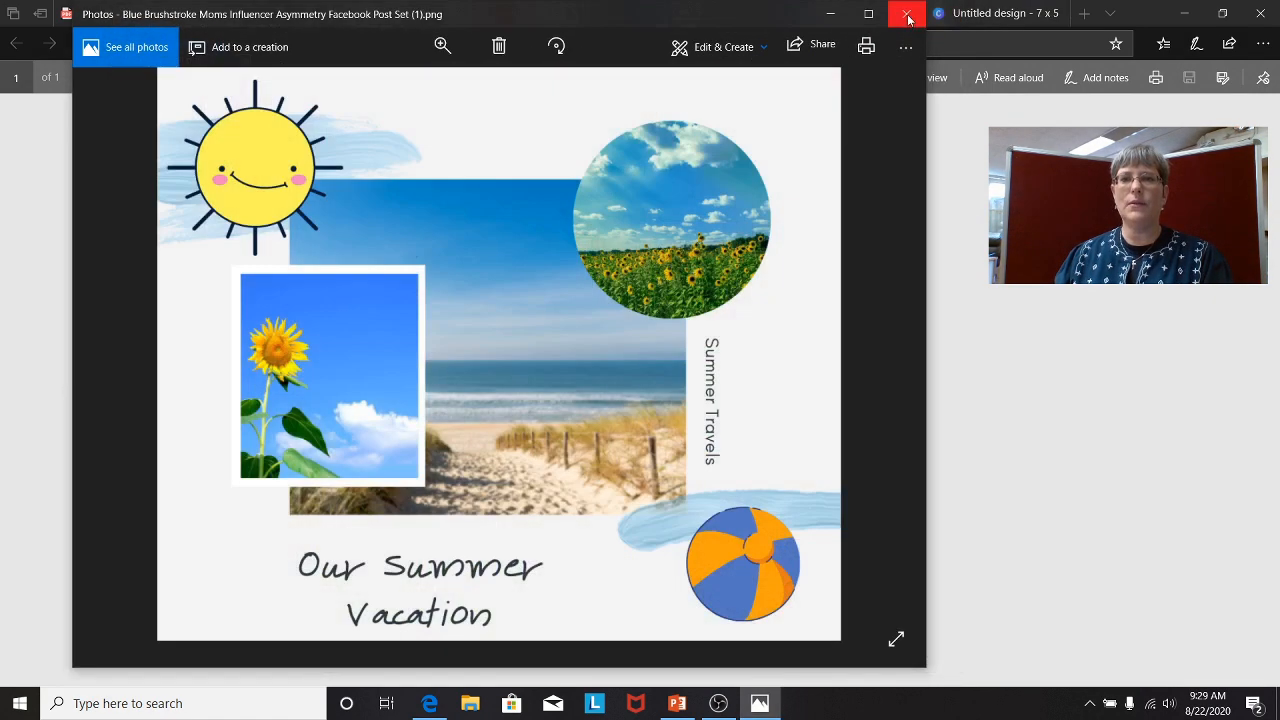
left_click(907, 14)
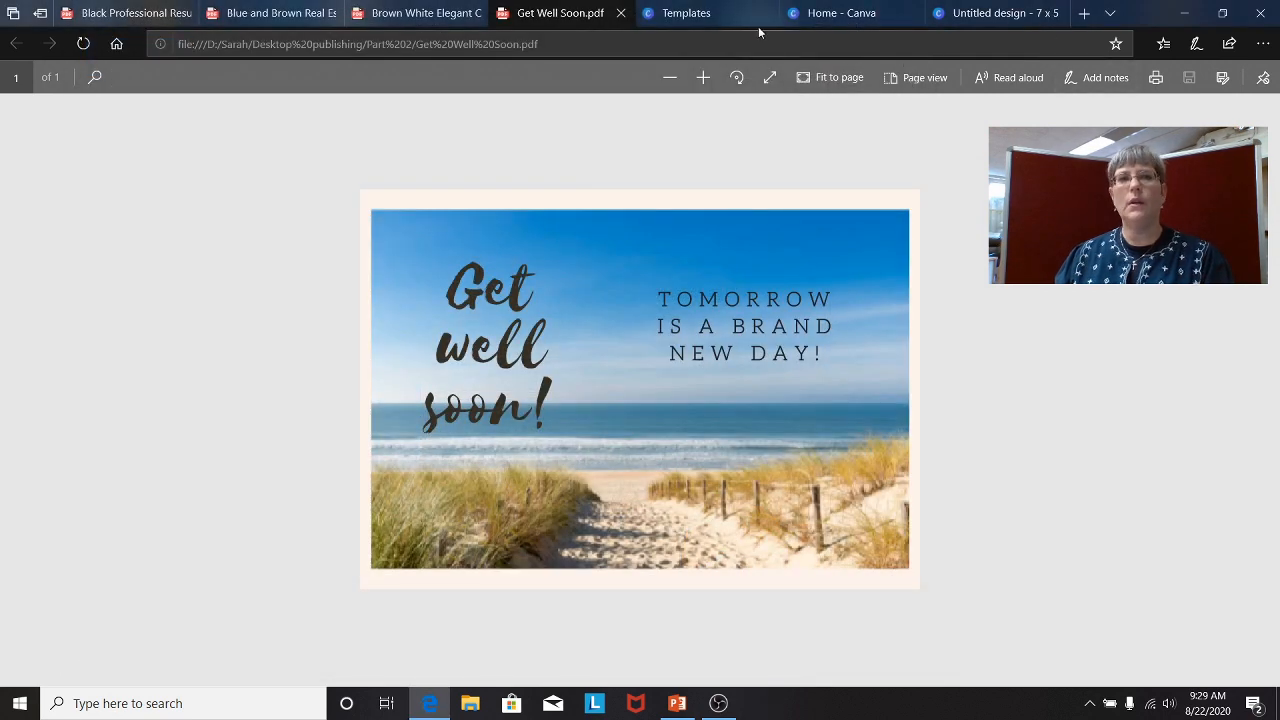
Close the Get Well Soon, tri-fold brochure, real estate newsletter and Black Professional Resume PDFs in the browser
left_click(619, 13)
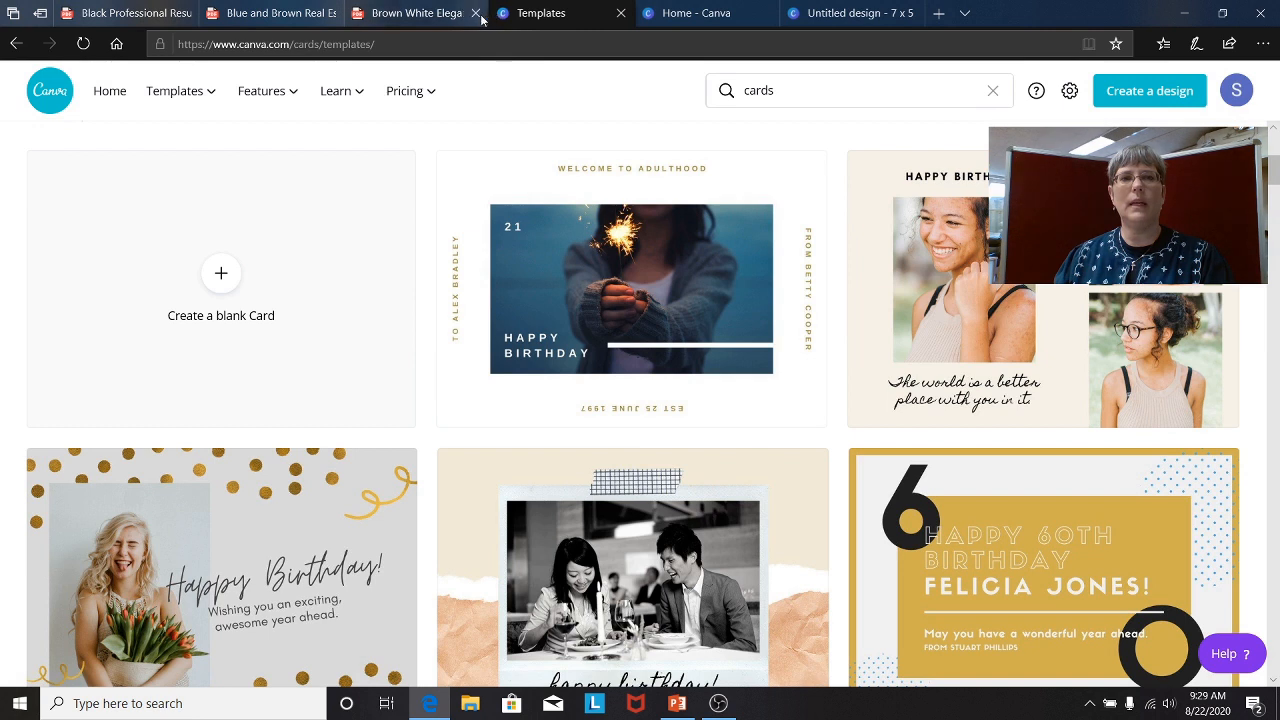
left_click(477, 13)
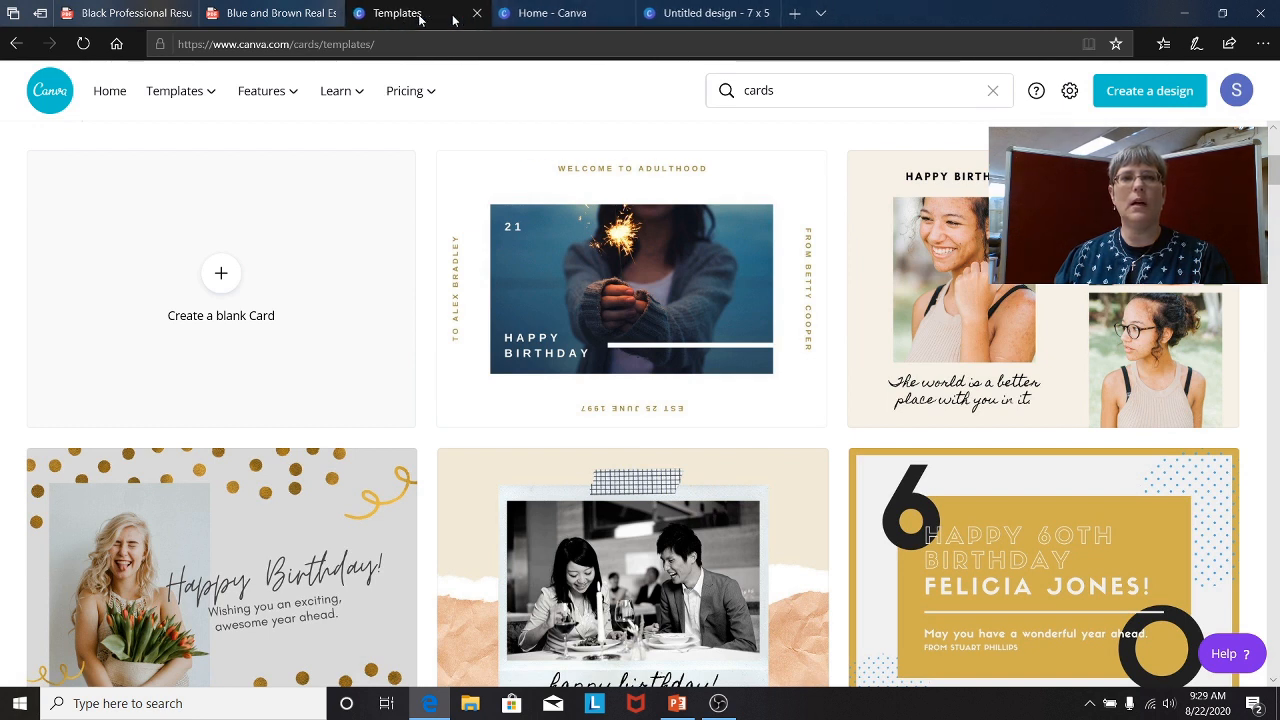
left_click(332, 13)
left_click(191, 13)
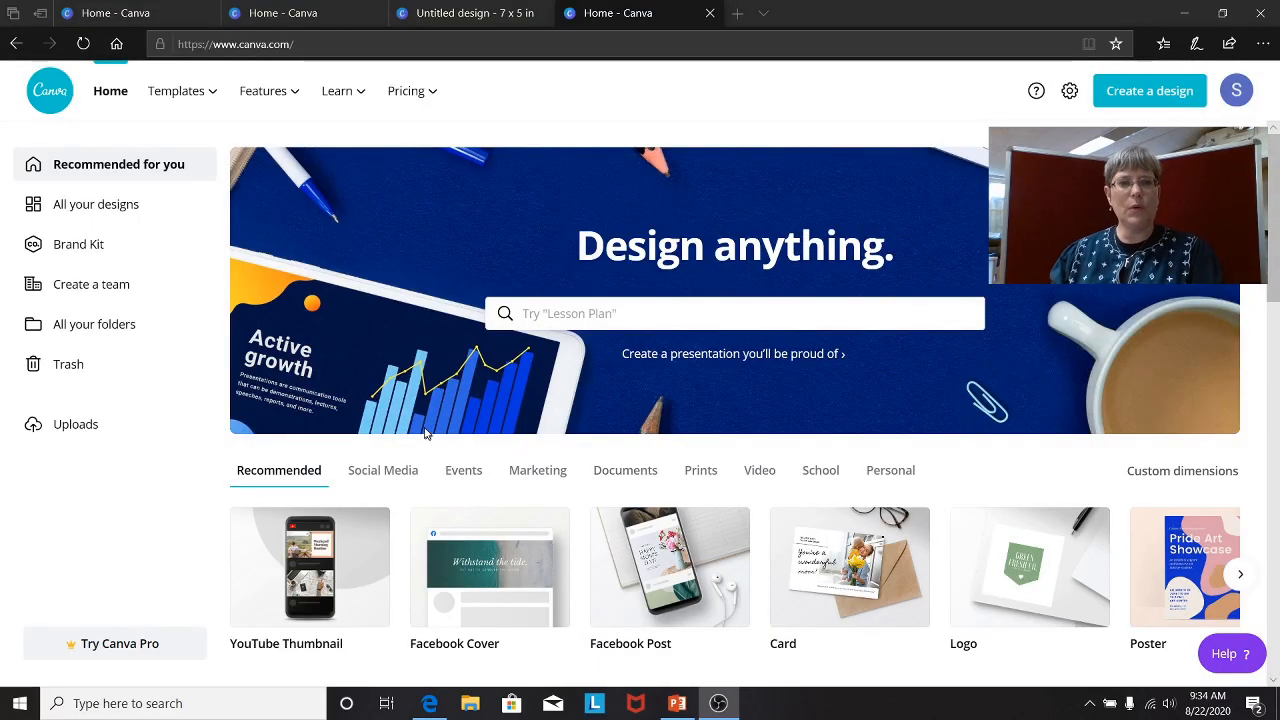
Open the Black Professional Resume from the saved designs on the Canva home page and look over its first two pages
scroll(425, 366, "down", 5)
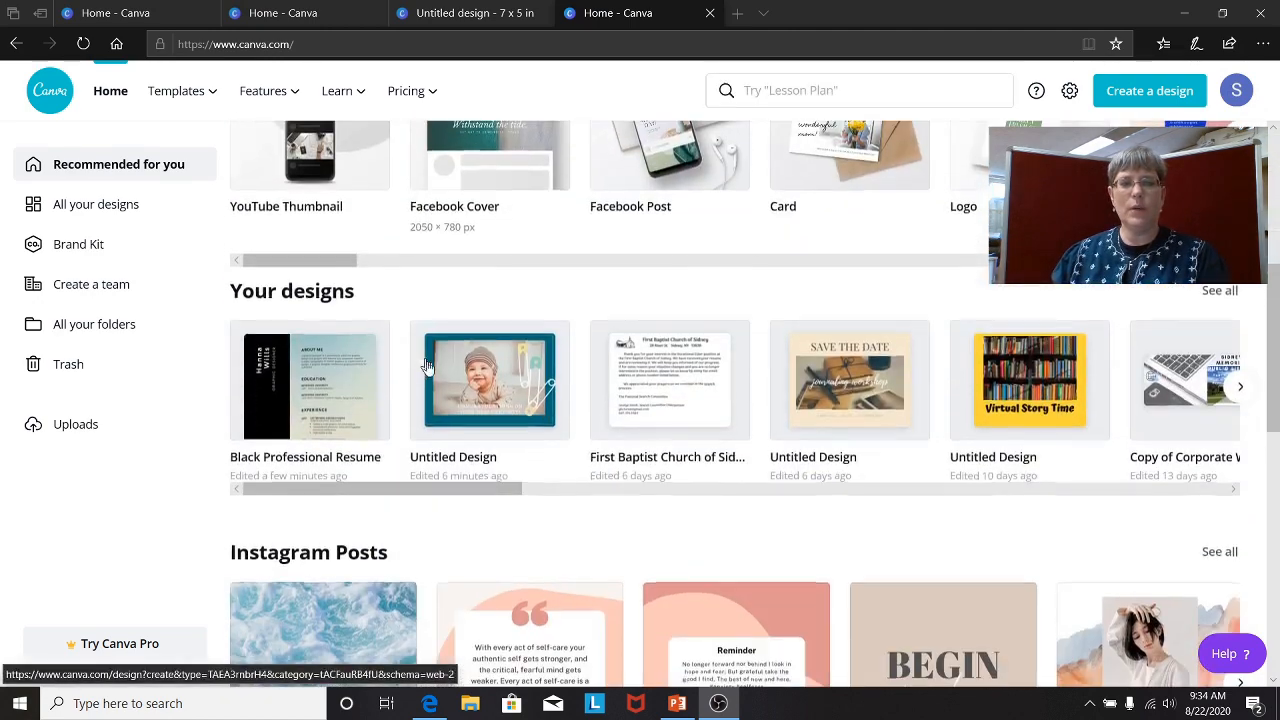
left_click(296, 407)
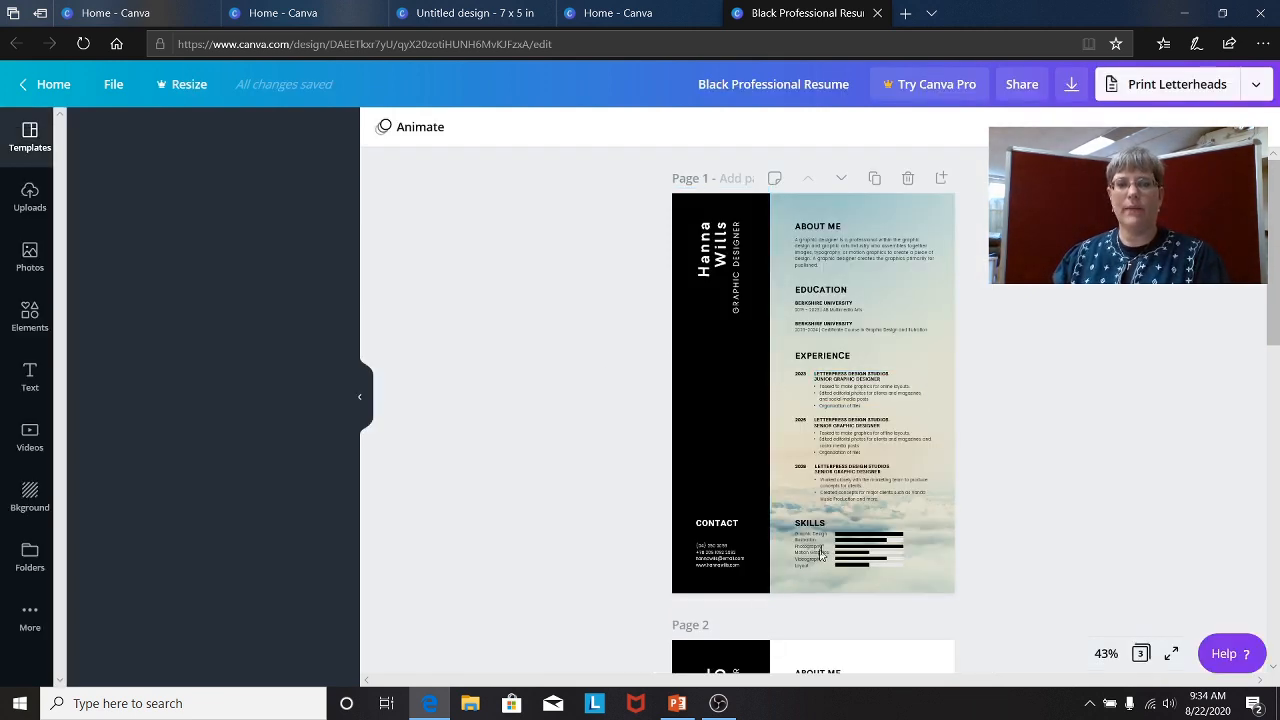
scroll(800, 560, "down", 2)
scroll(942, 486, "down", 2)
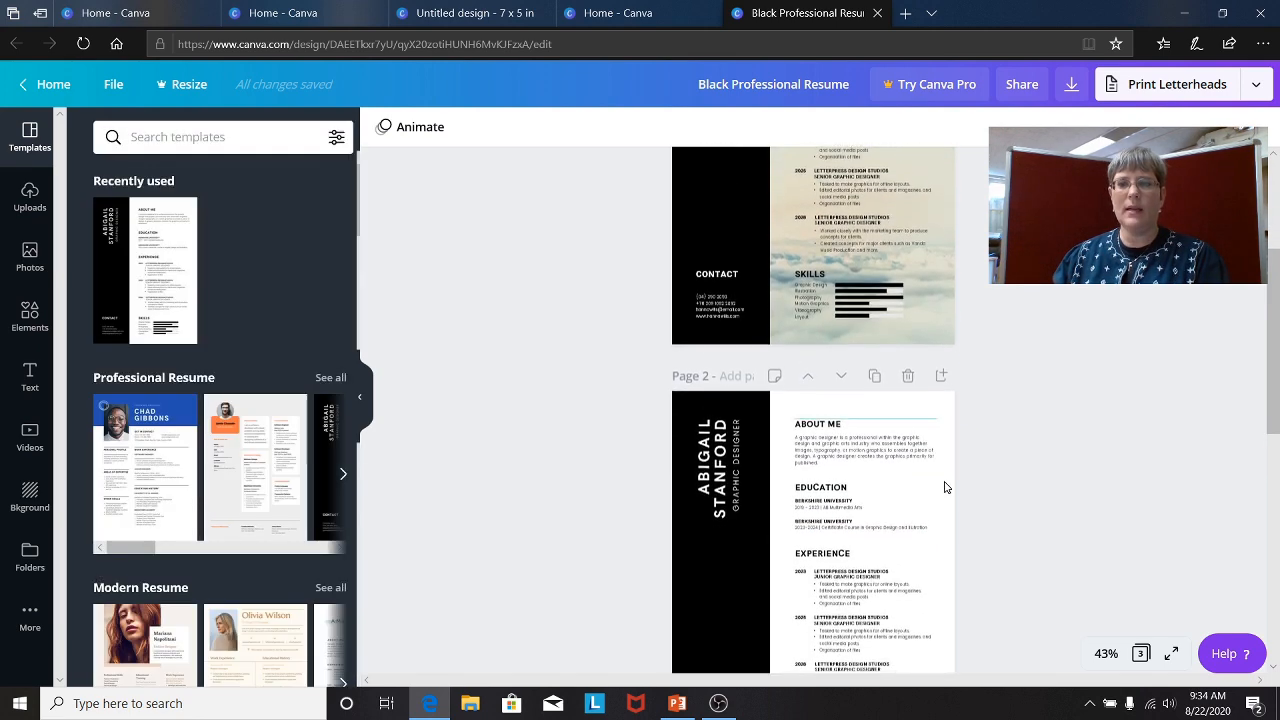
scroll(940, 492, "down", 1)
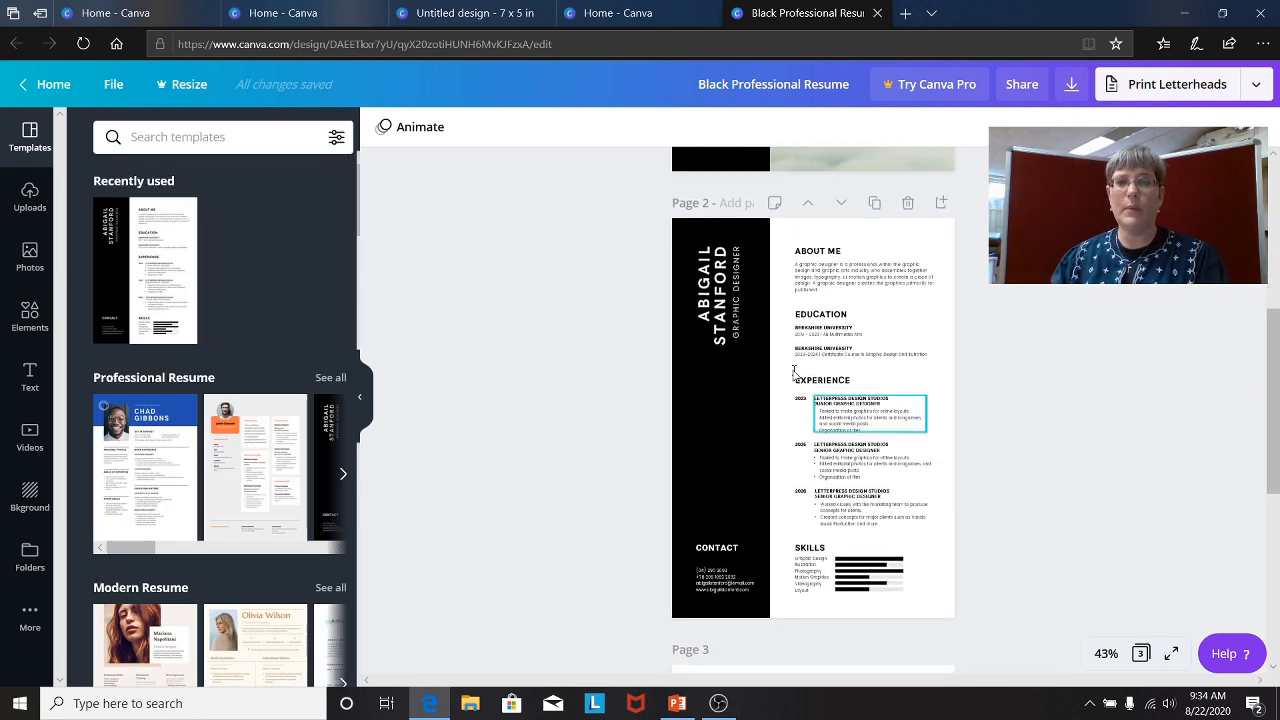
scroll(840, 460, "up", 5)
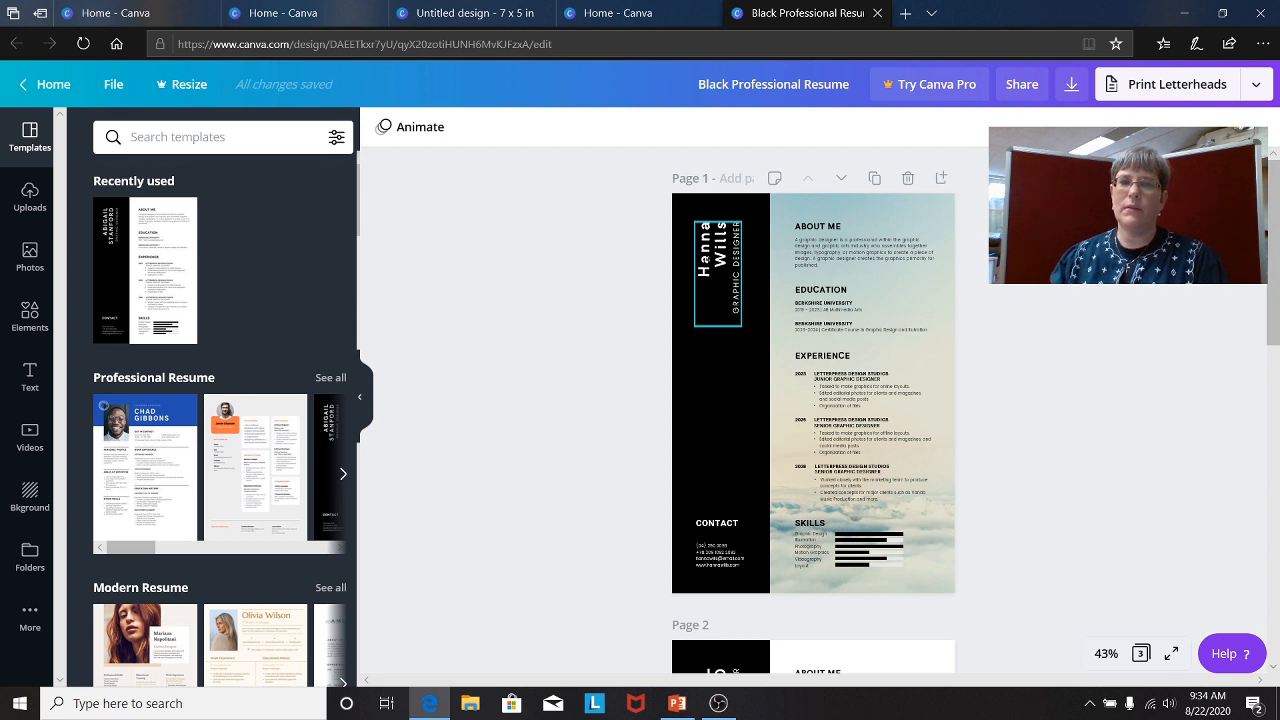
Compare the name block, text sections and background of resume page 1 with the template version on page 2
left_click(716, 270)
left_click(736, 270)
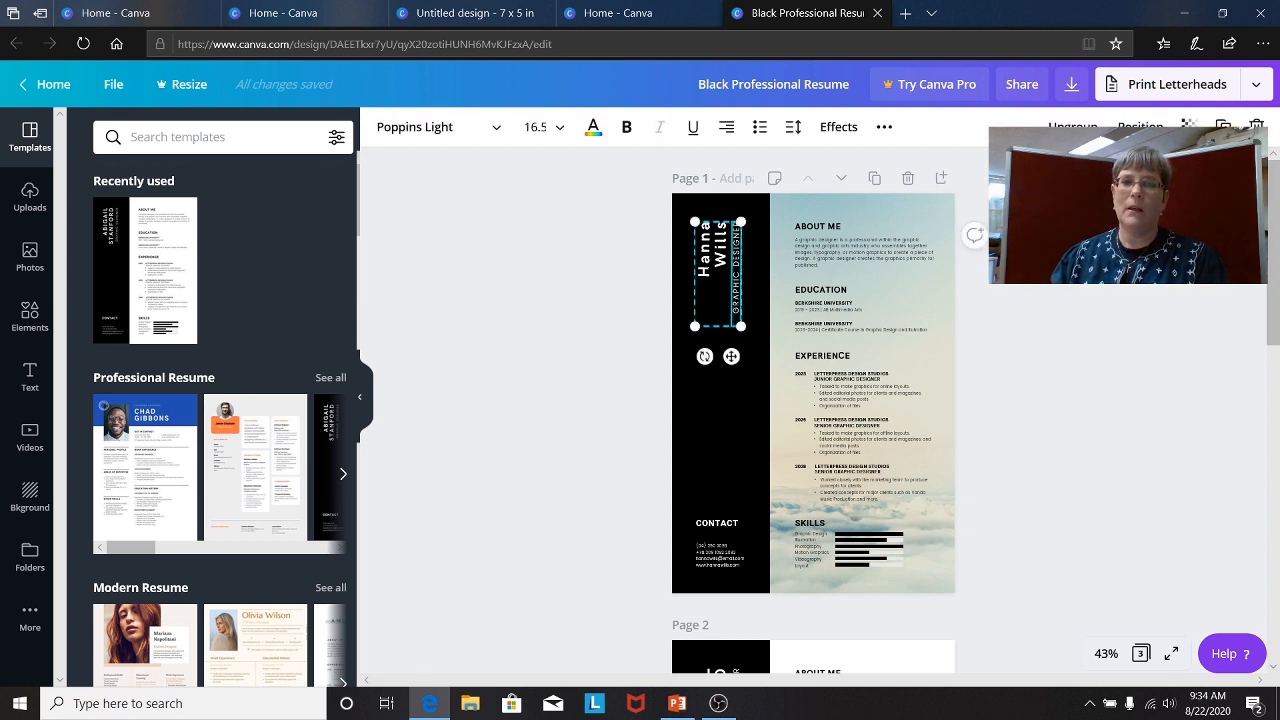
left_click(712, 270)
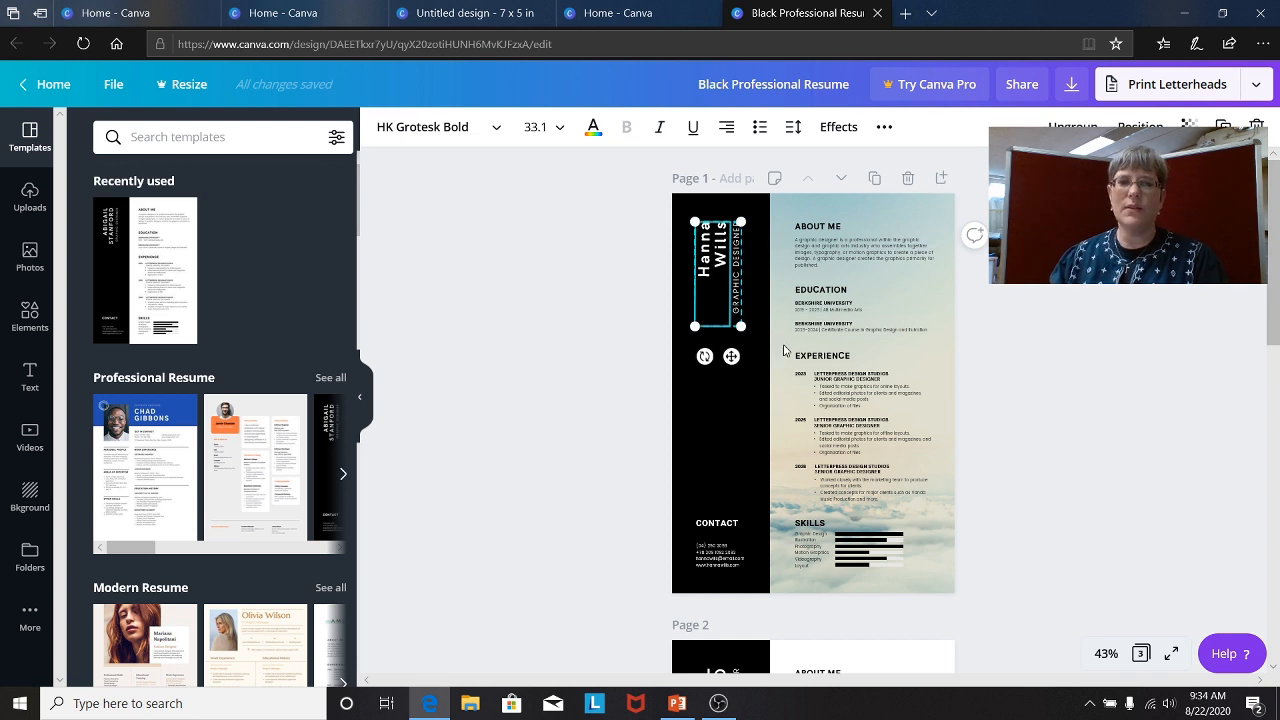
scroll(780, 349, "down", 3)
left_click(718, 450)
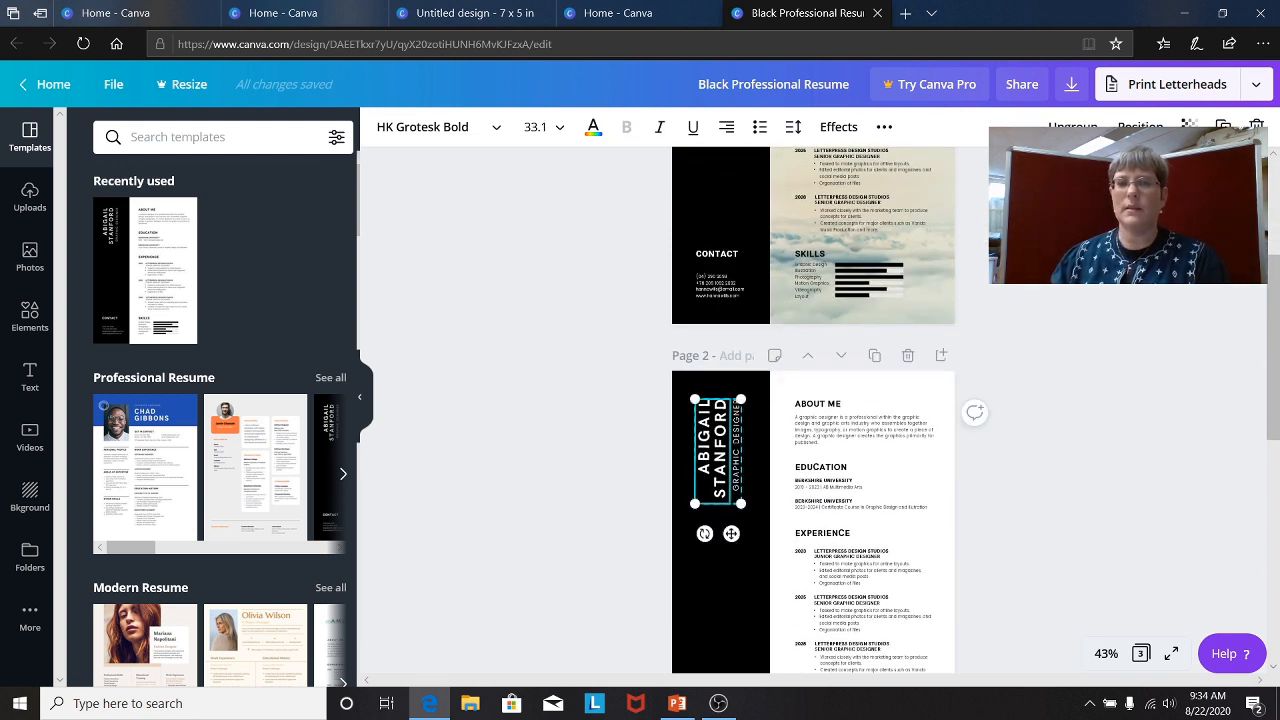
scroll(760, 412, "up", 3)
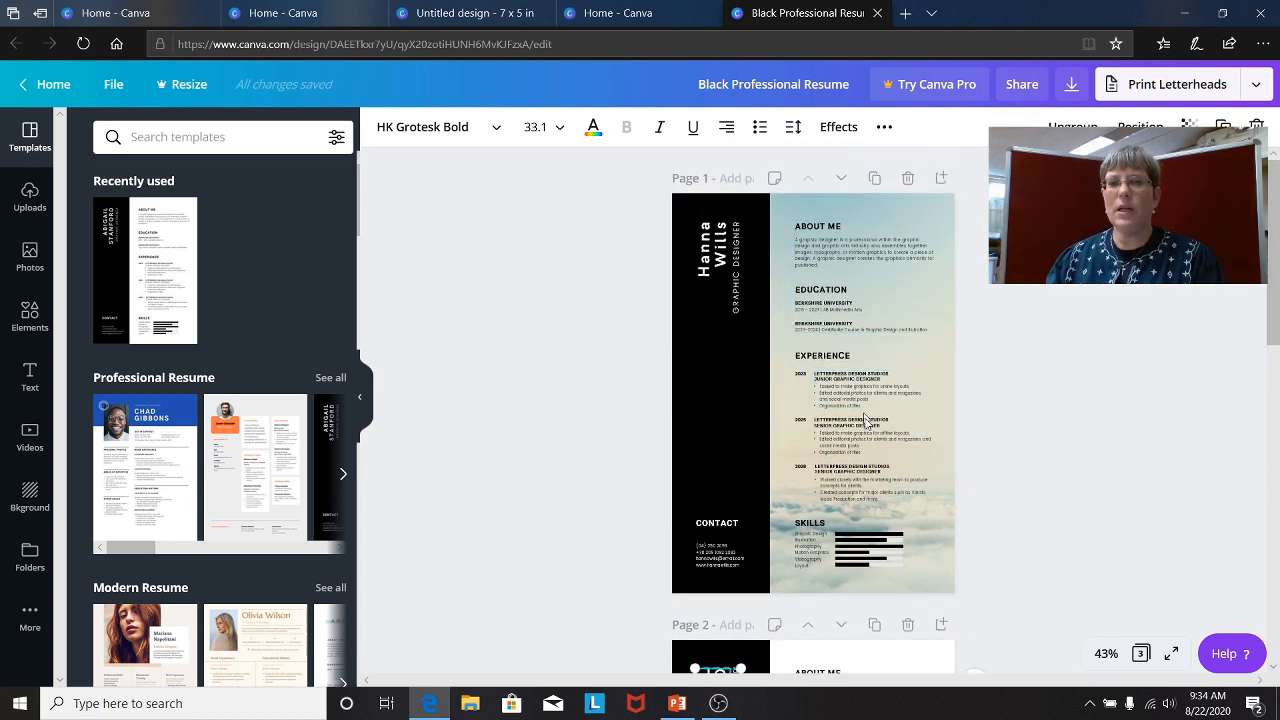
scroll(884, 468, "down", 4)
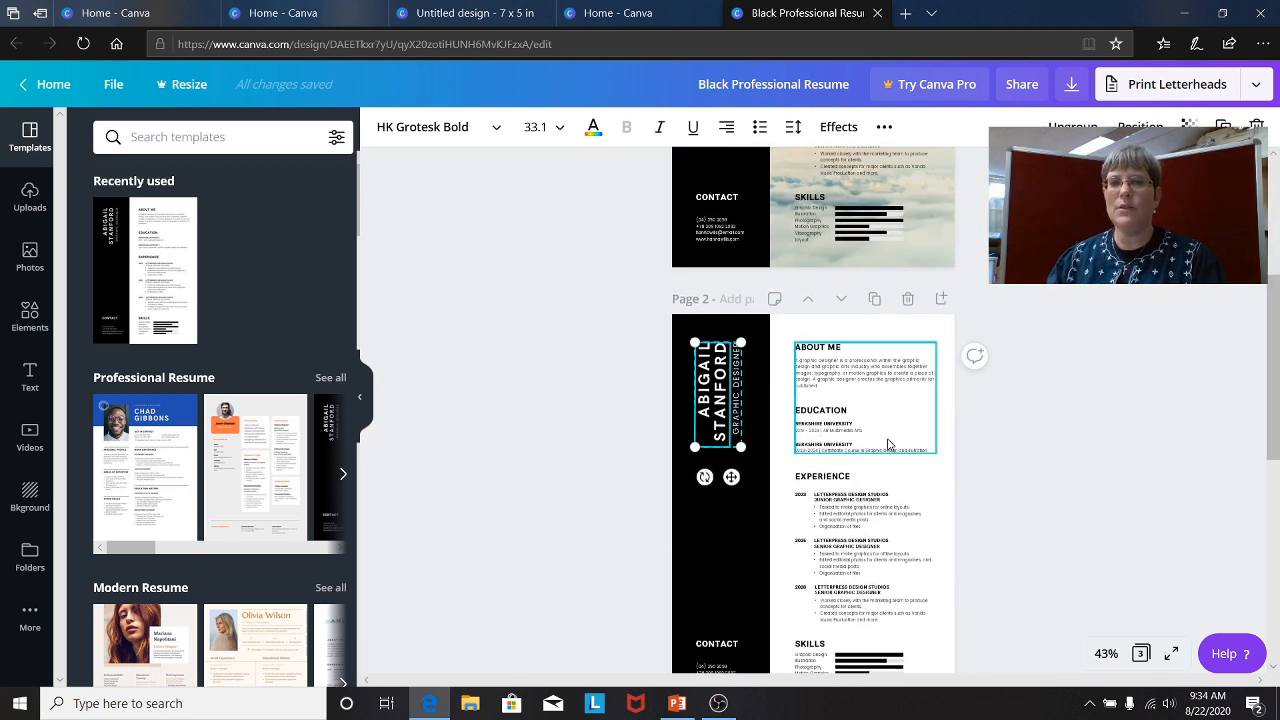
scroll(890, 455, "down", 1)
scroll(905, 480, "up", 4)
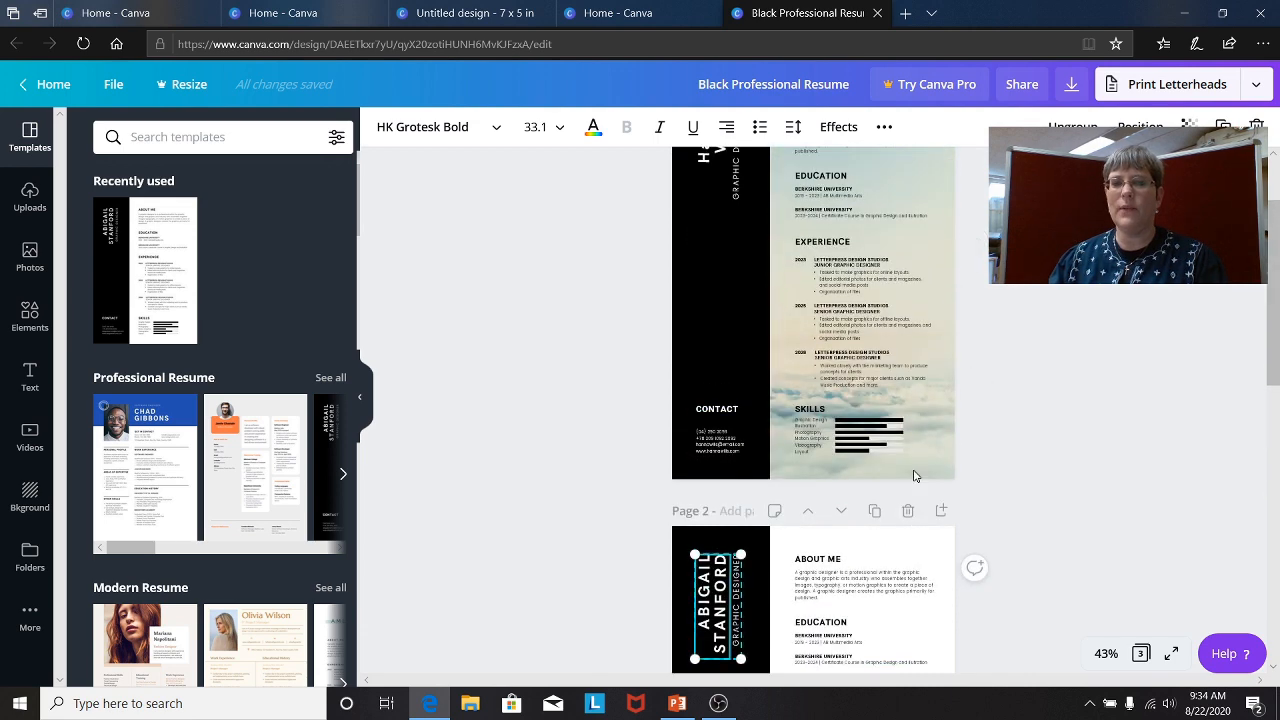
scroll(913, 476, "up", 1)
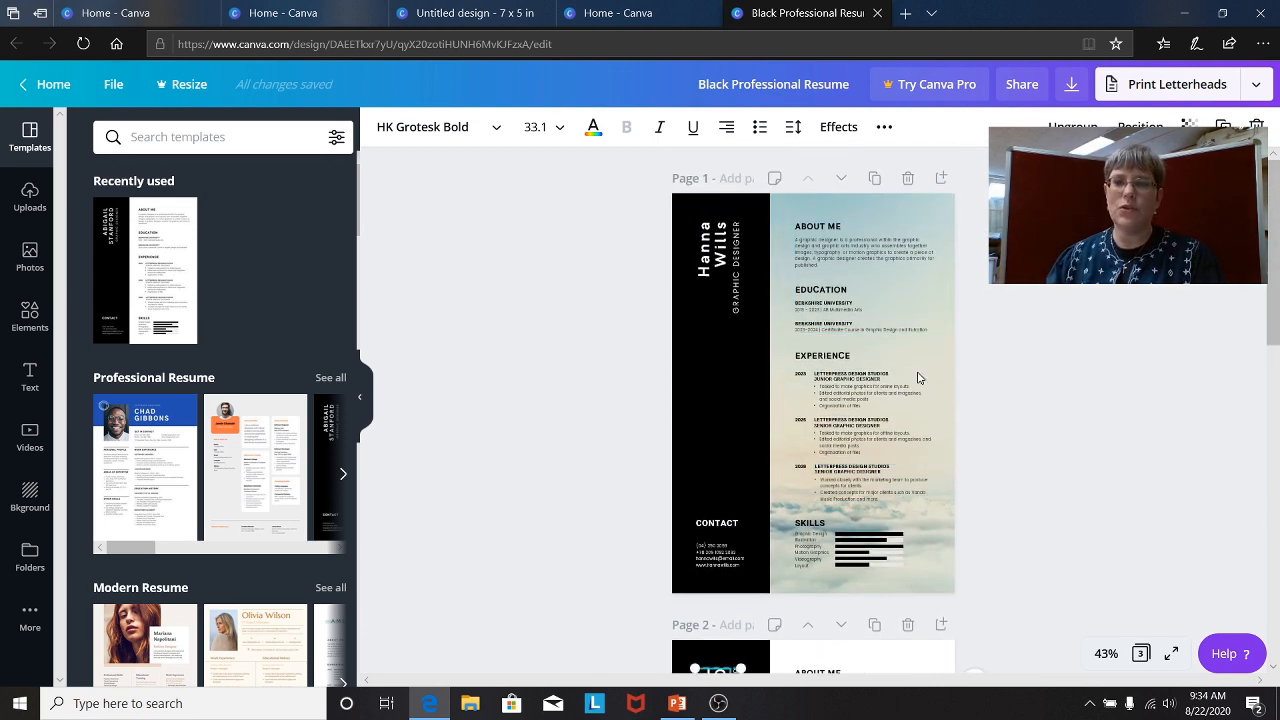
Try the recently used mottled green background on resume page 1, and undo it
left_click(938, 349)
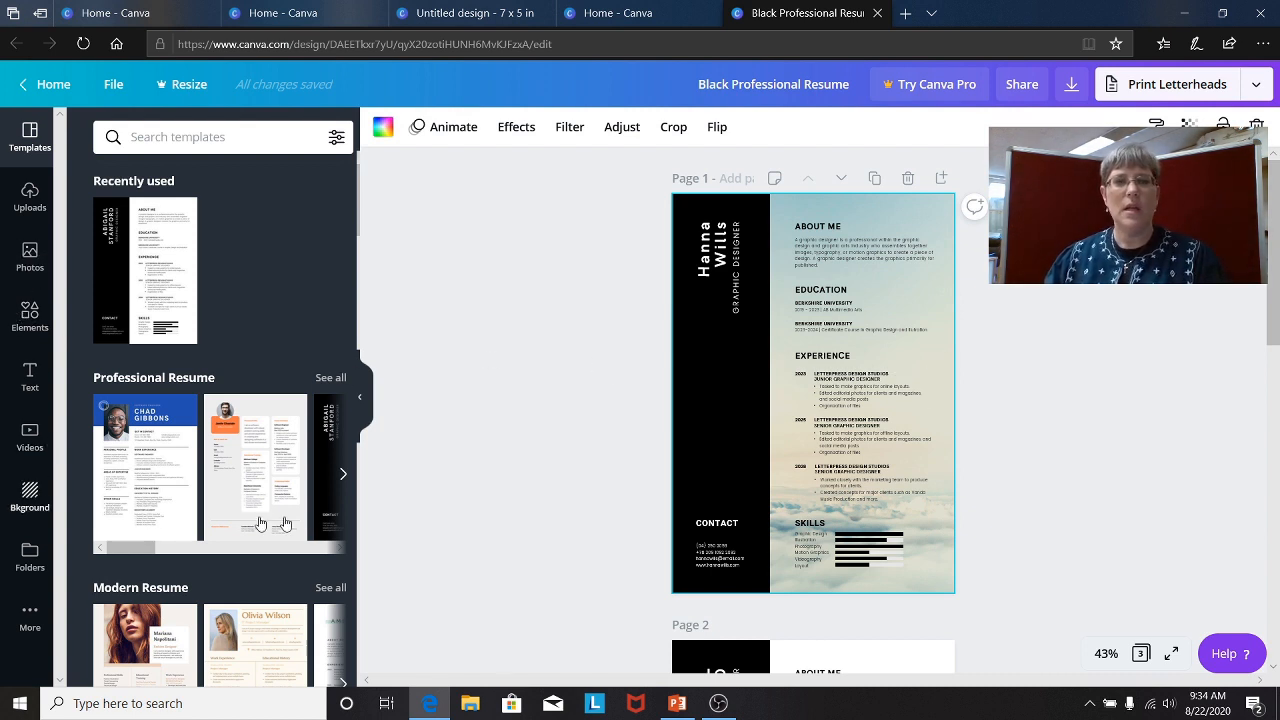
left_click(27, 497)
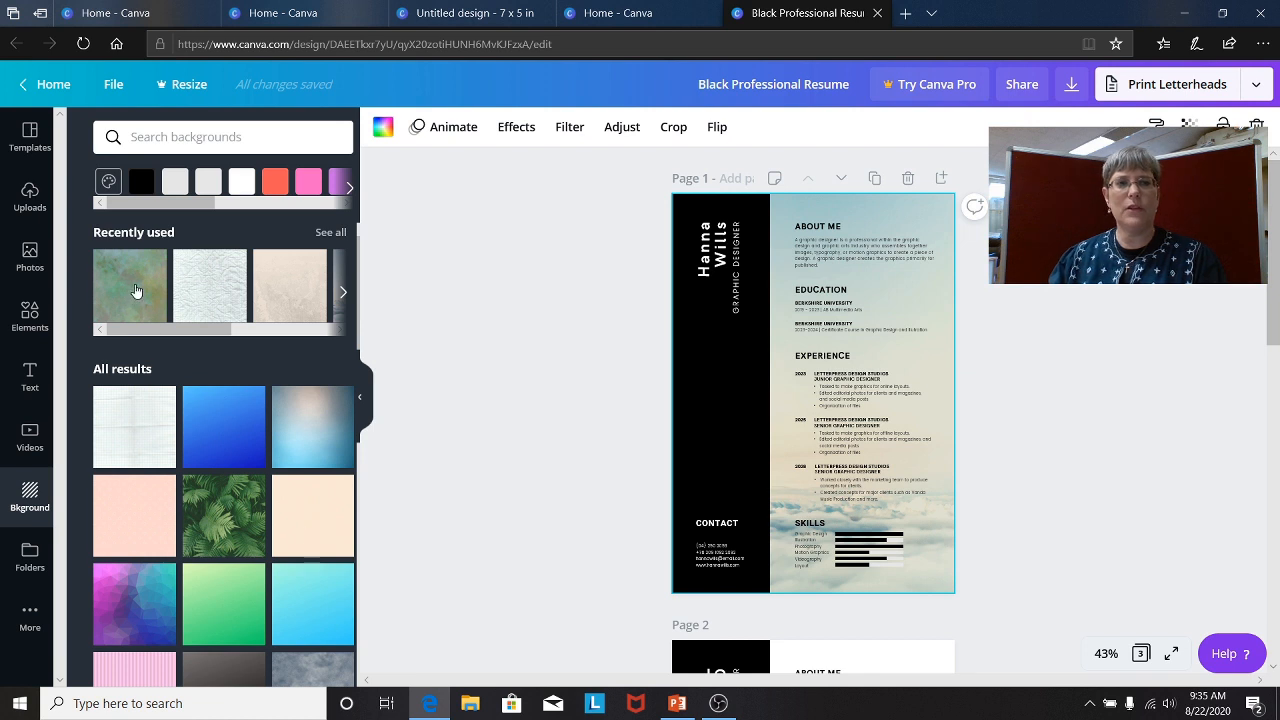
left_click(136, 289)
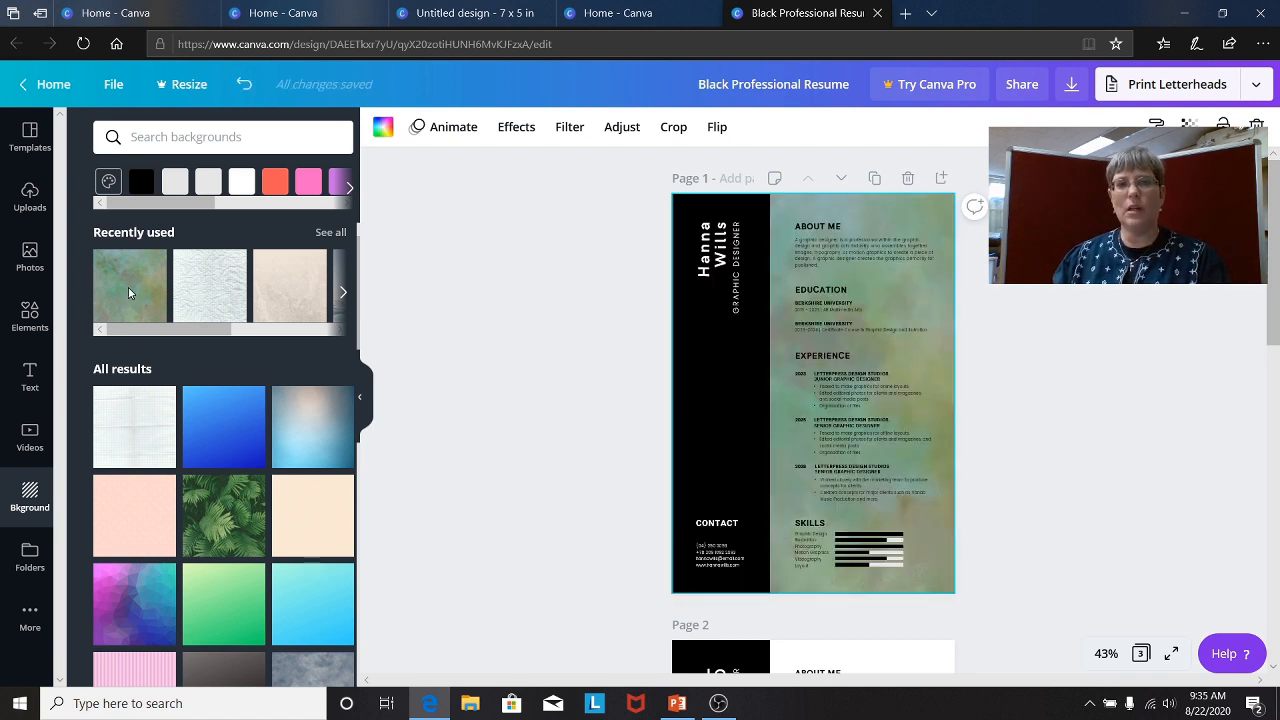
left_click(243, 88)
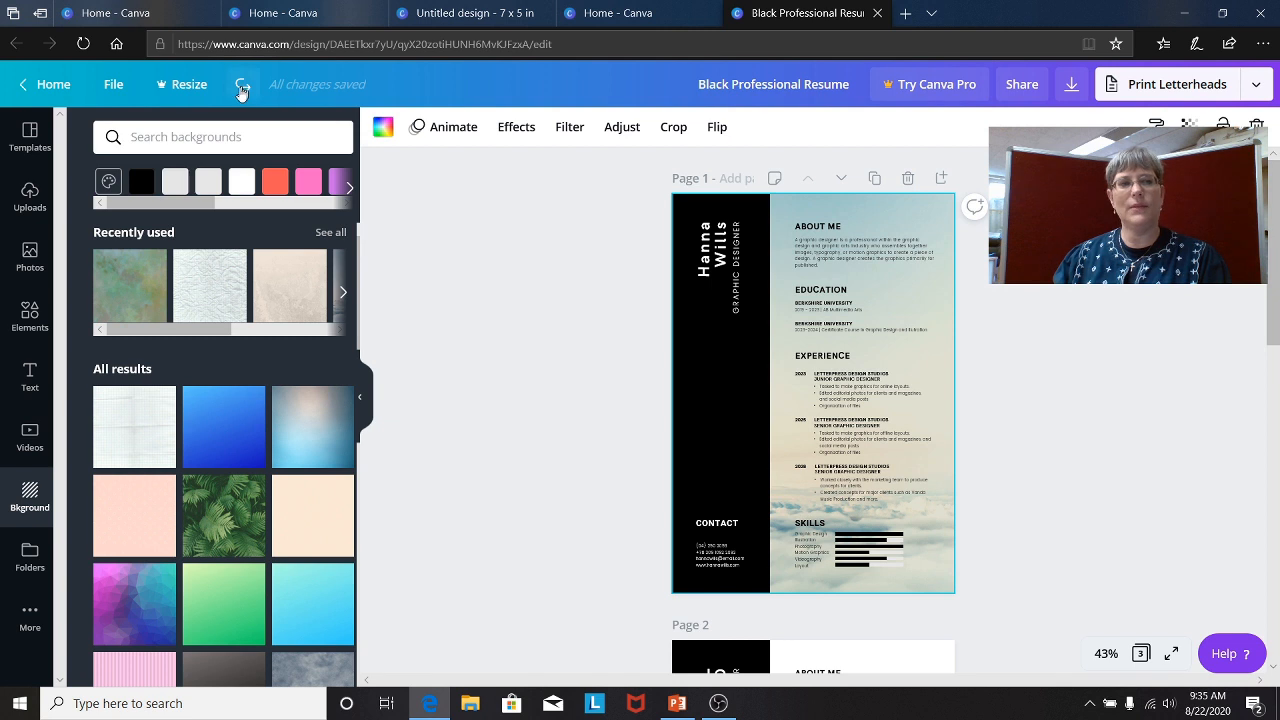
Browse the background collection and apply the pink and purple sunset sky with clouds to resume page 1
scroll(180, 400, "down", 5)
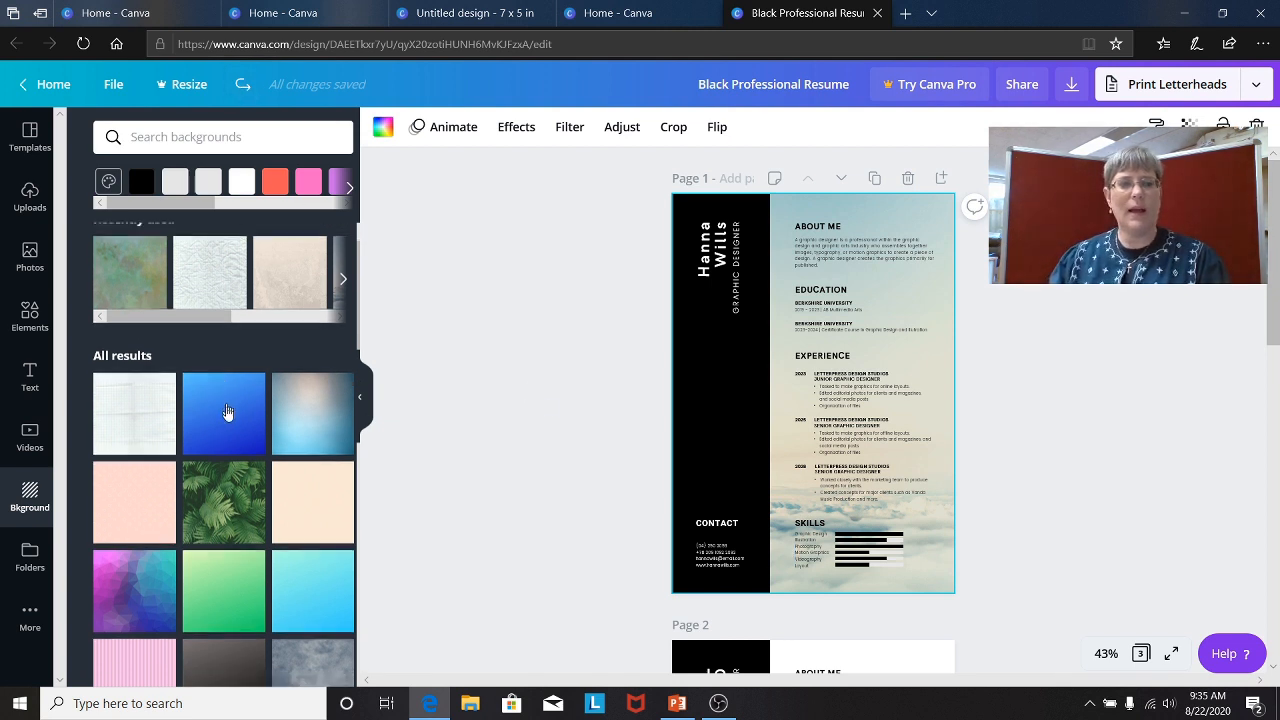
scroll(213, 414, "down", 5)
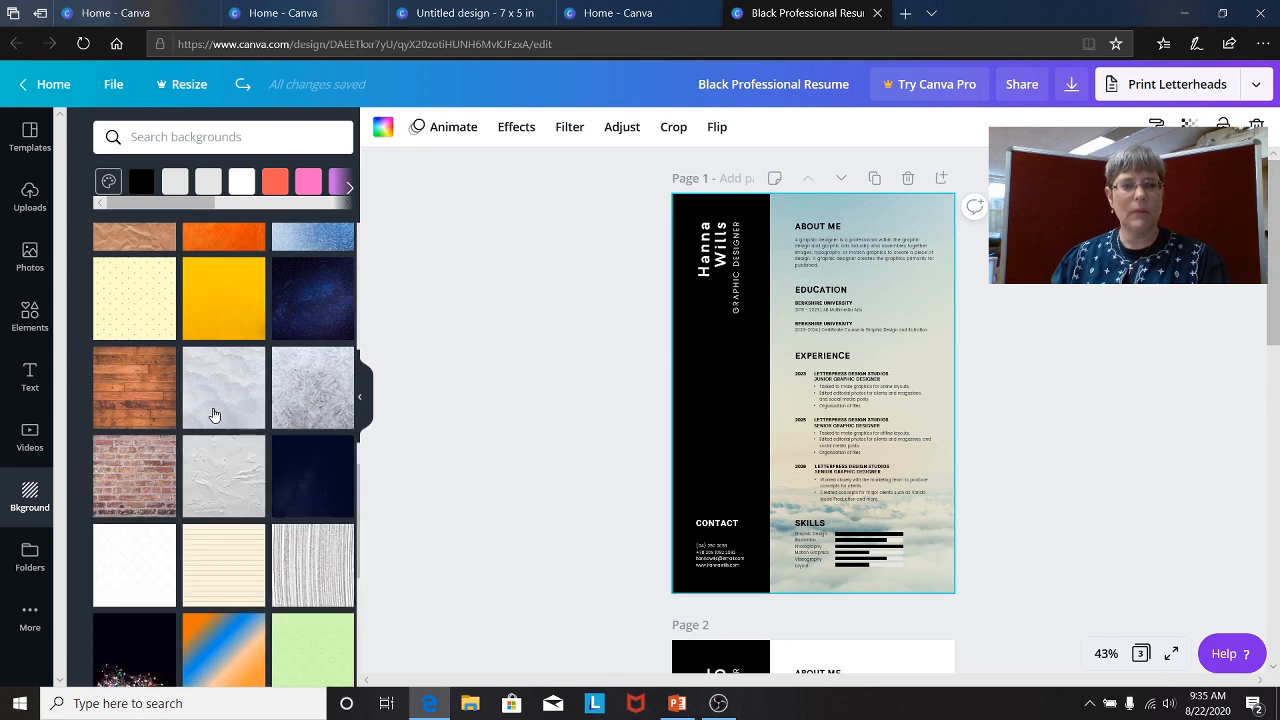
scroll(213, 414, "down", 5)
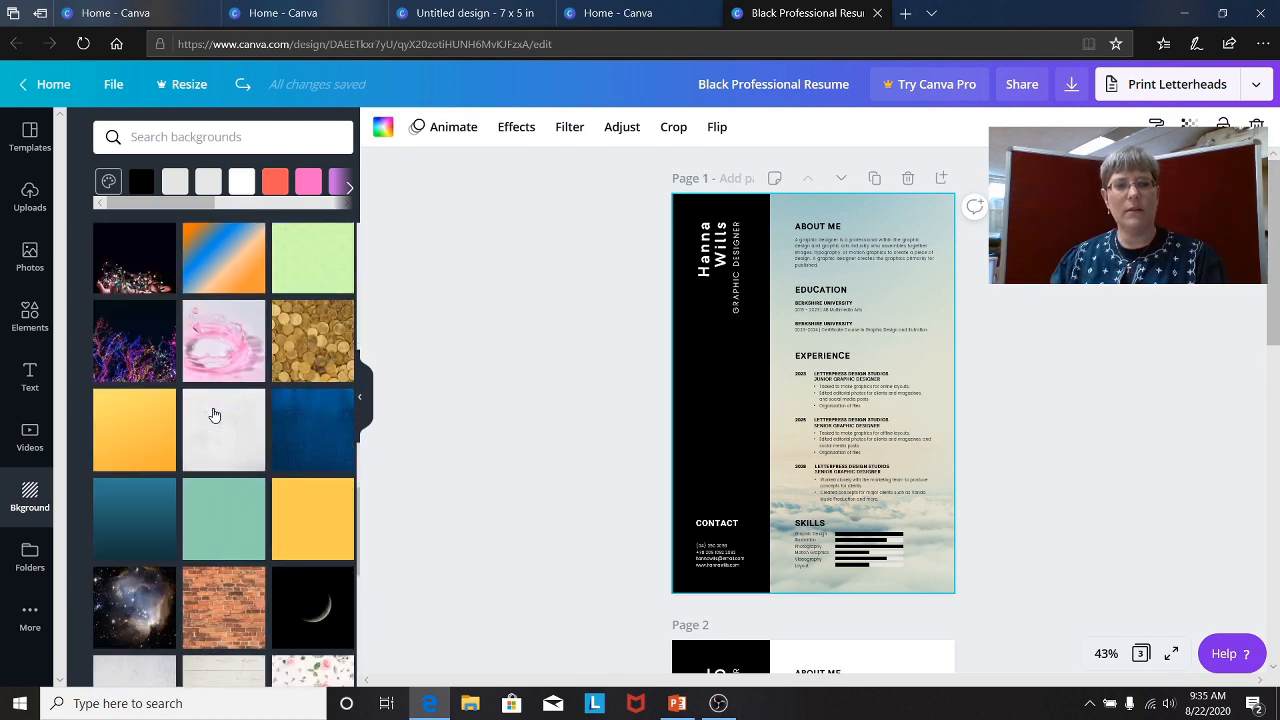
scroll(213, 414, "down", 6)
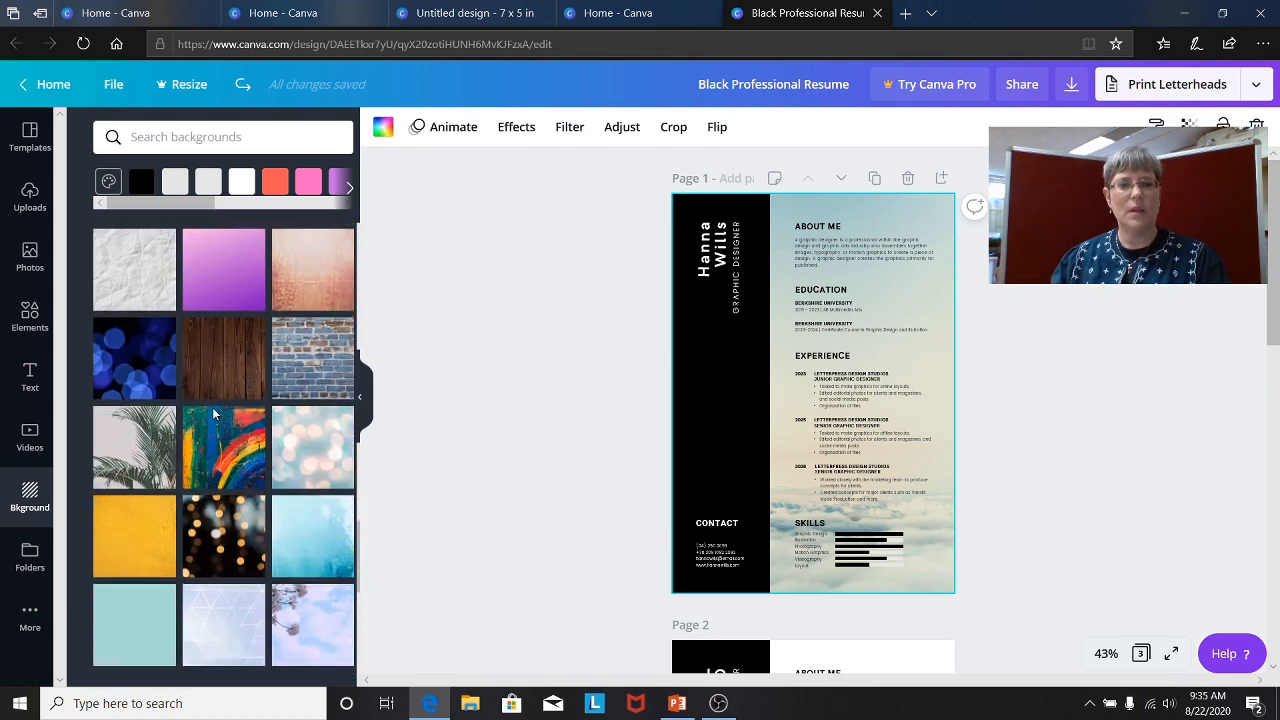
scroll(213, 412, "down", 2)
scroll(213, 414, "down", 2)
scroll(213, 414, "down", 7)
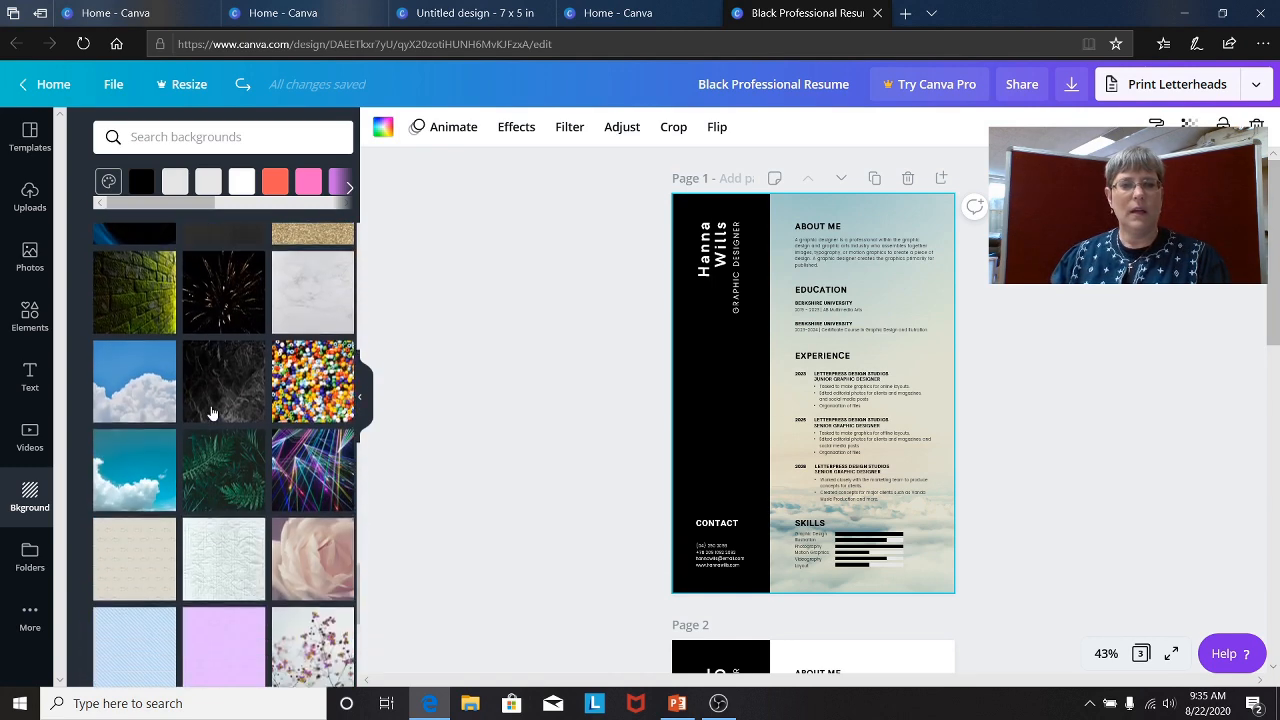
scroll(212, 412, "down", 3)
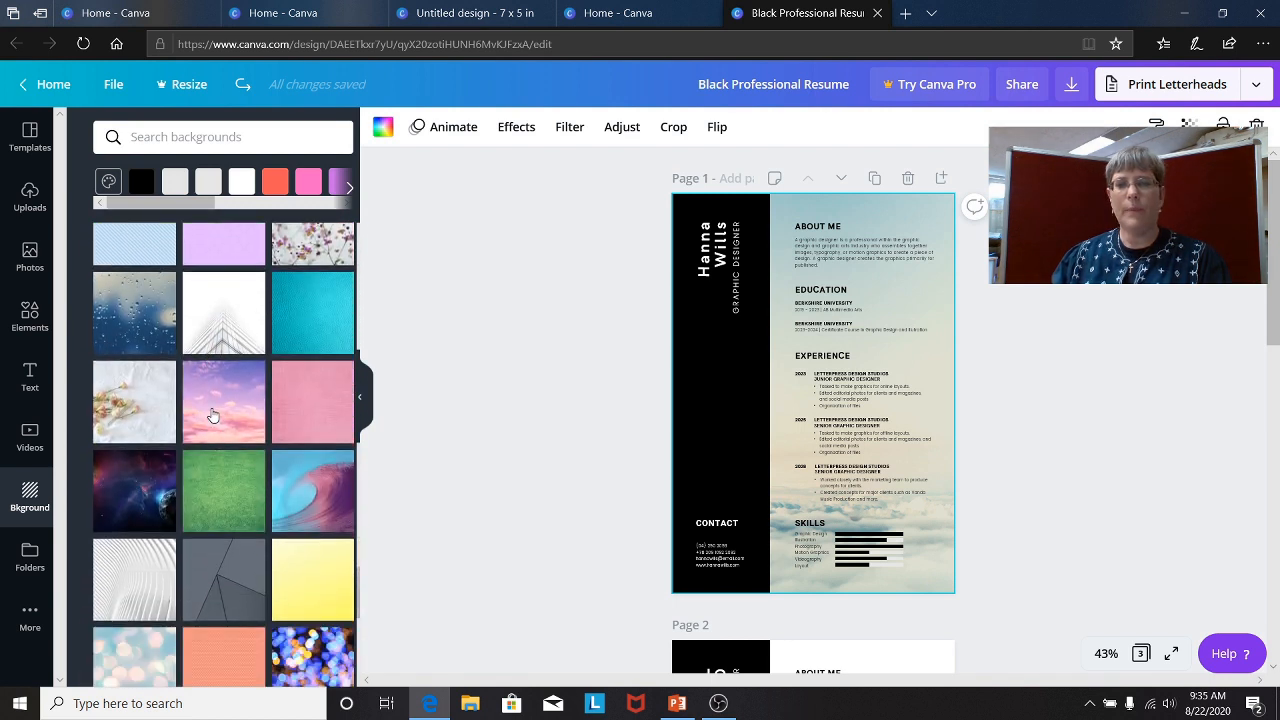
left_click(213, 415)
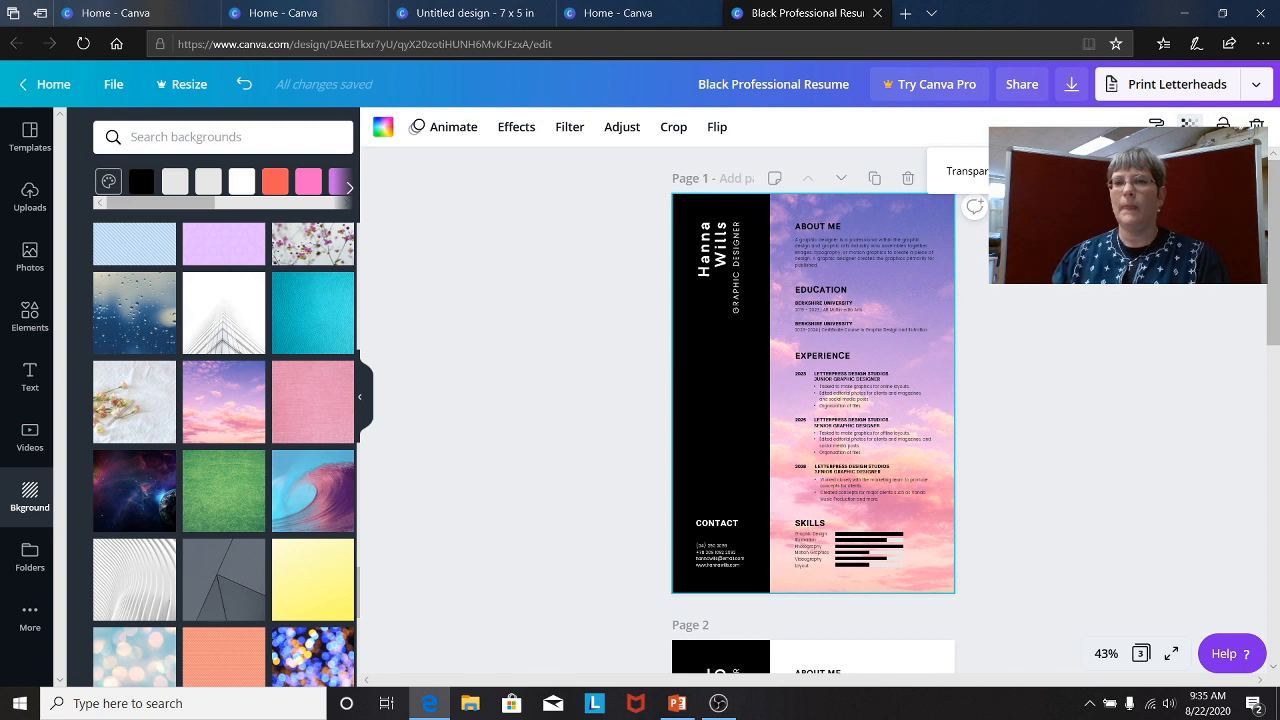
Reduce the opacity of the sunset sky background on page 1 to make it paler behind the text
left_click_drag(1195, 171, 1115, 171)
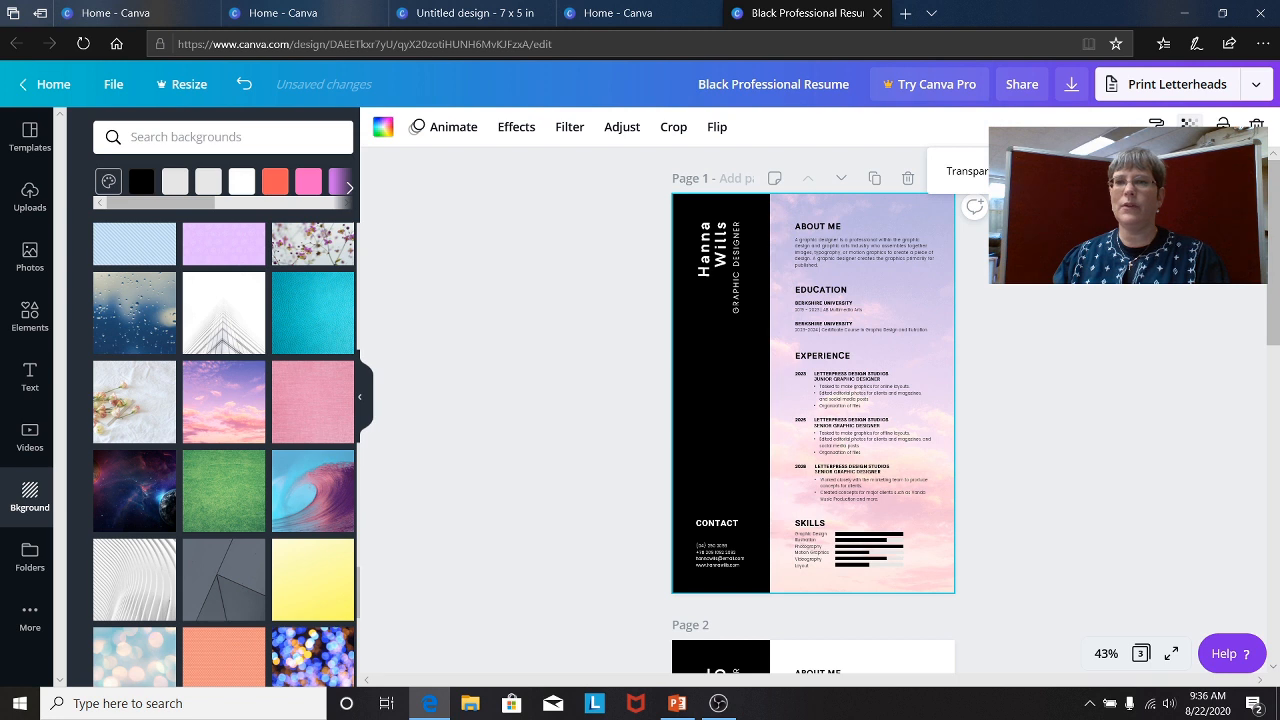
left_click(971, 338)
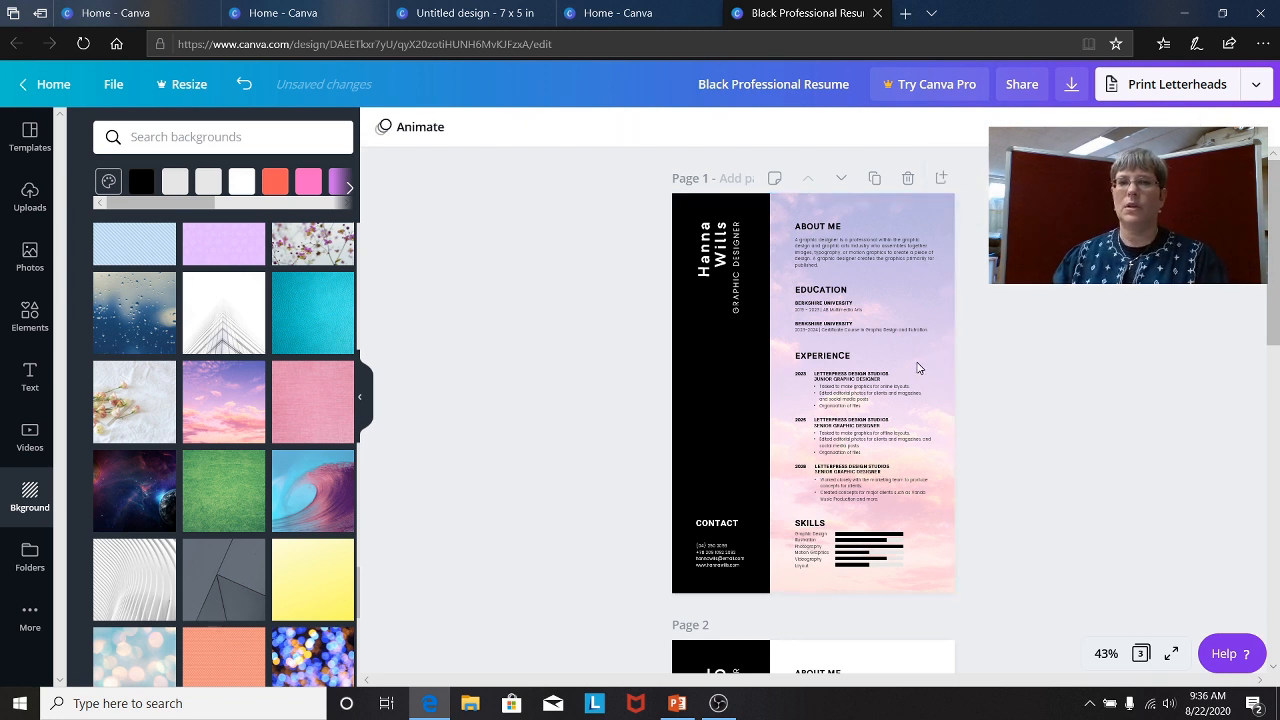
left_click(906, 400)
Select the name, first Experience entry and About Me/Education text groups on page 1 to examine how they are grouped
left_click(685, 239)
left_click(708, 250)
left_click(787, 235)
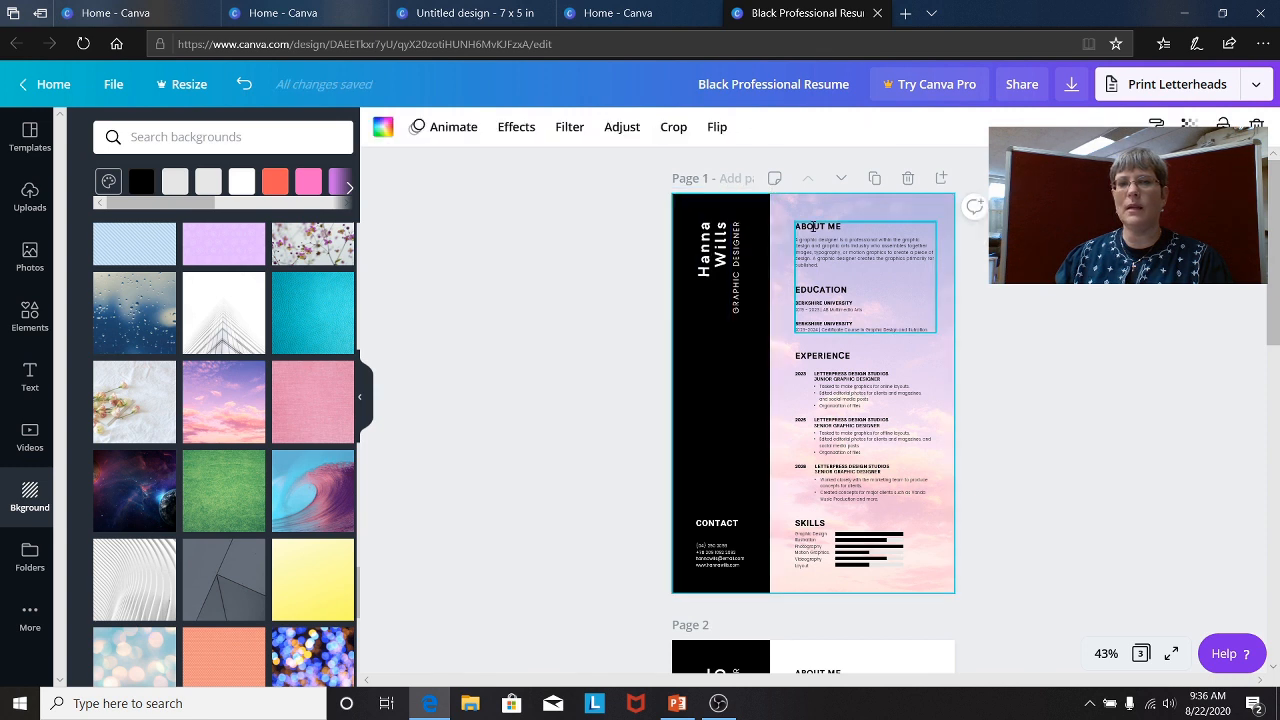
left_click(842, 280)
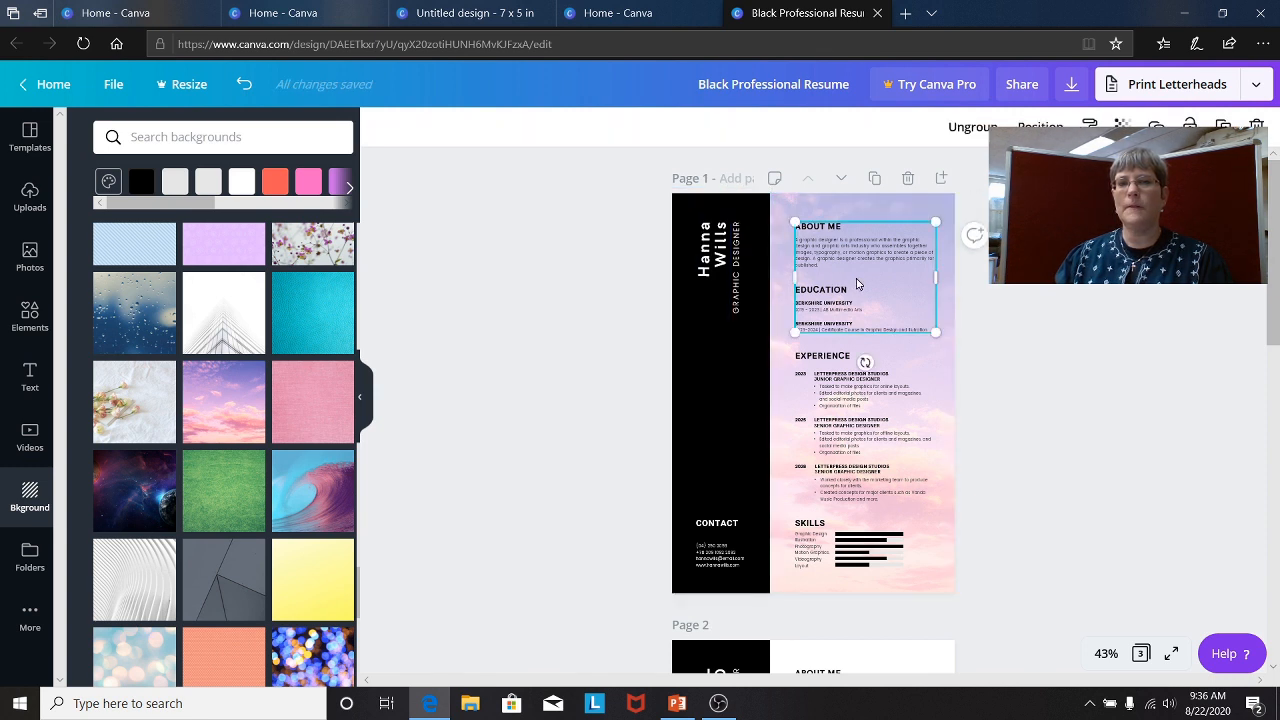
left_click(887, 373)
left_click(883, 385)
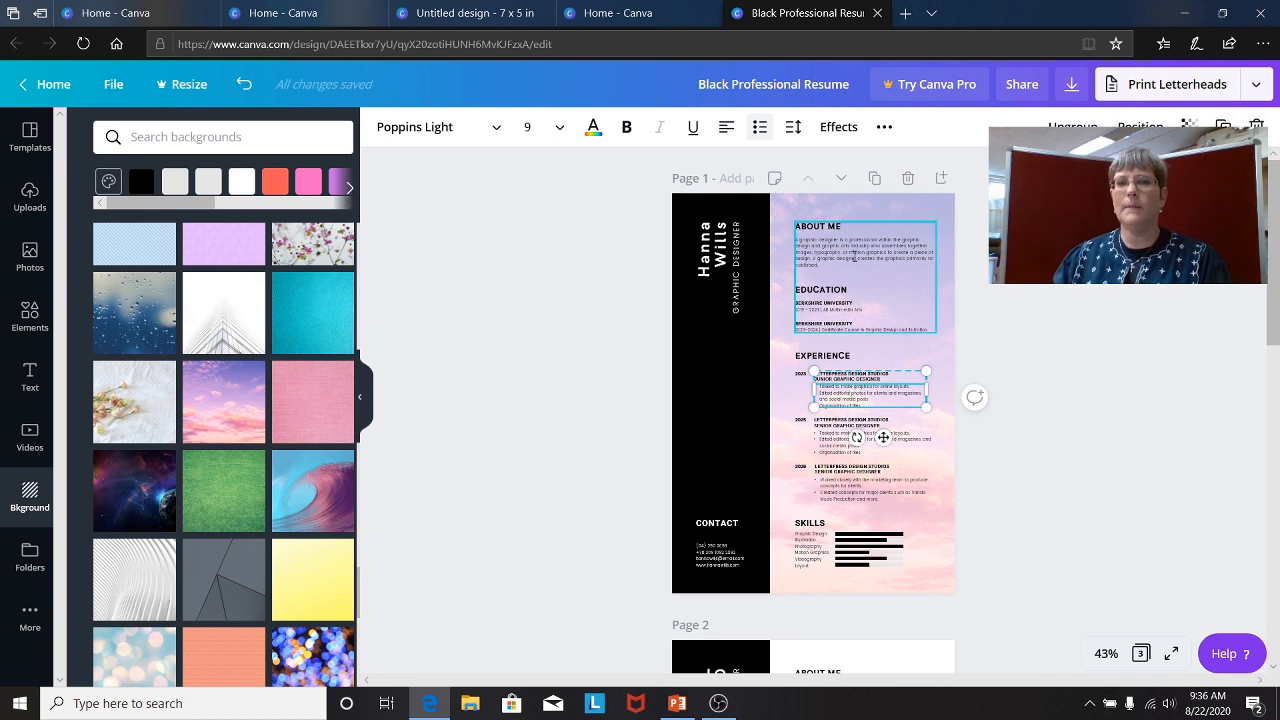
left_click(868, 302)
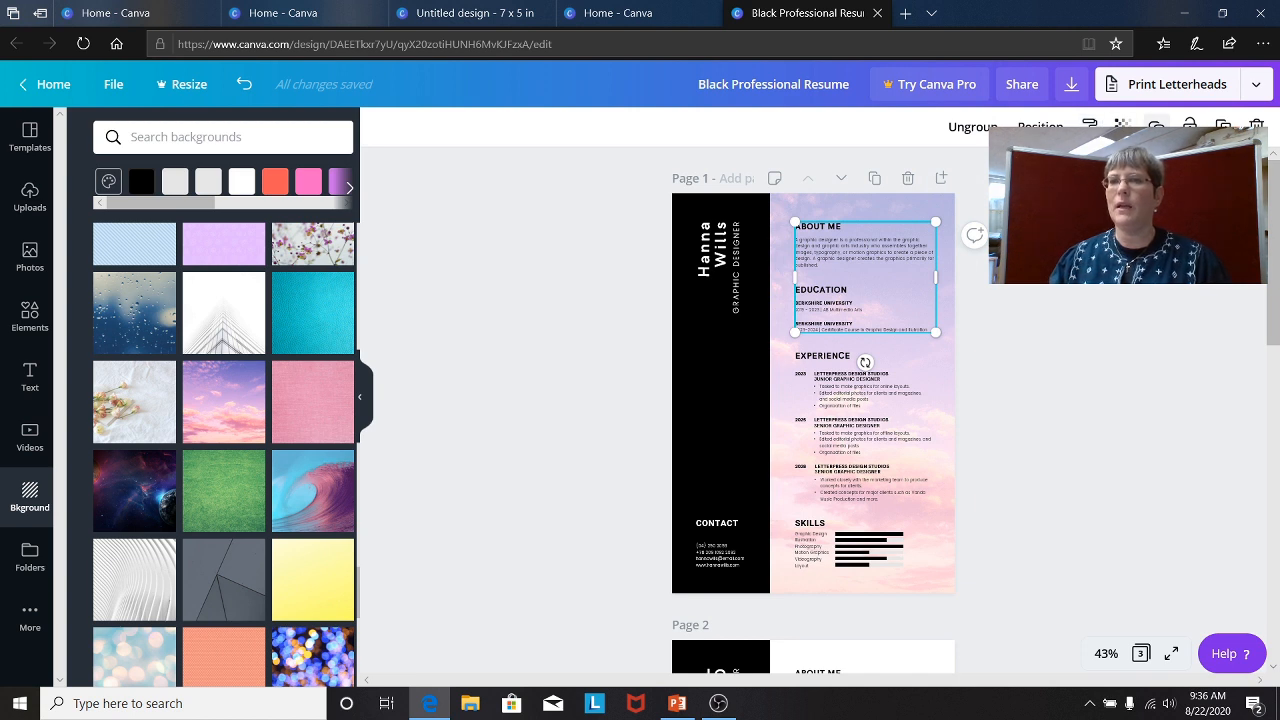
Lock the About Me and Education text group on page 1 and deselect it
left_click(1189, 125)
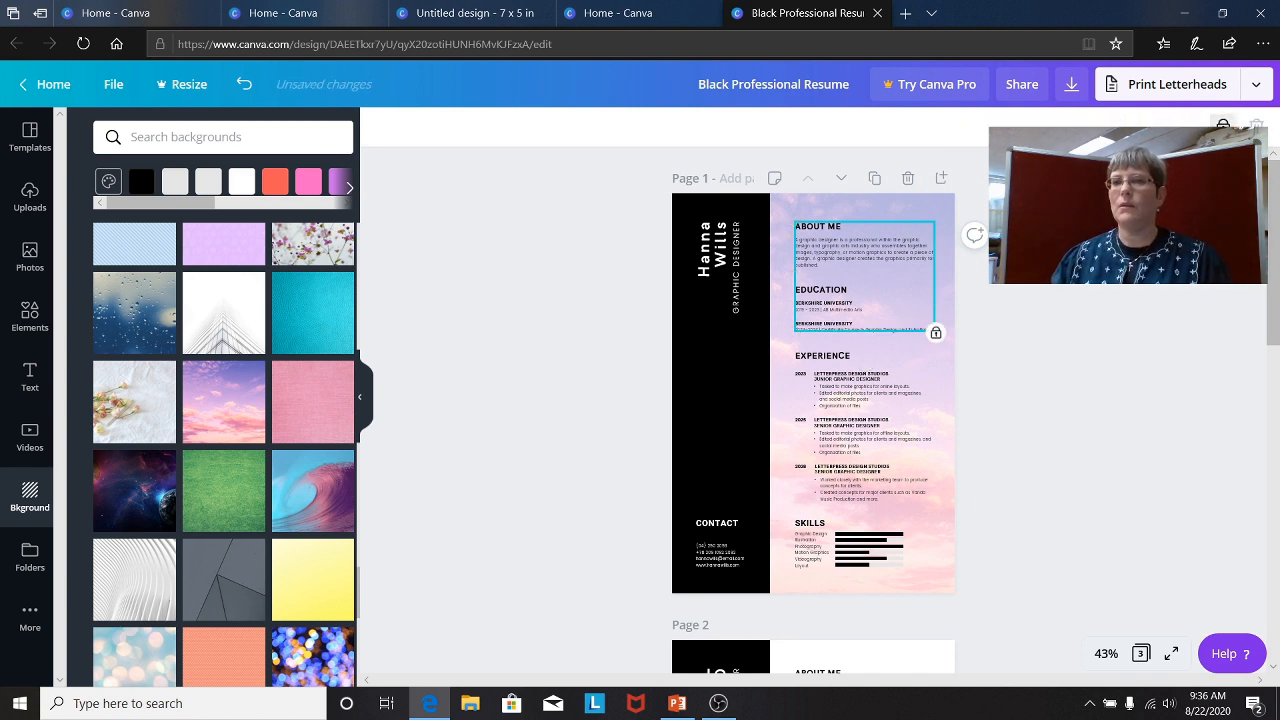
left_click(990, 312)
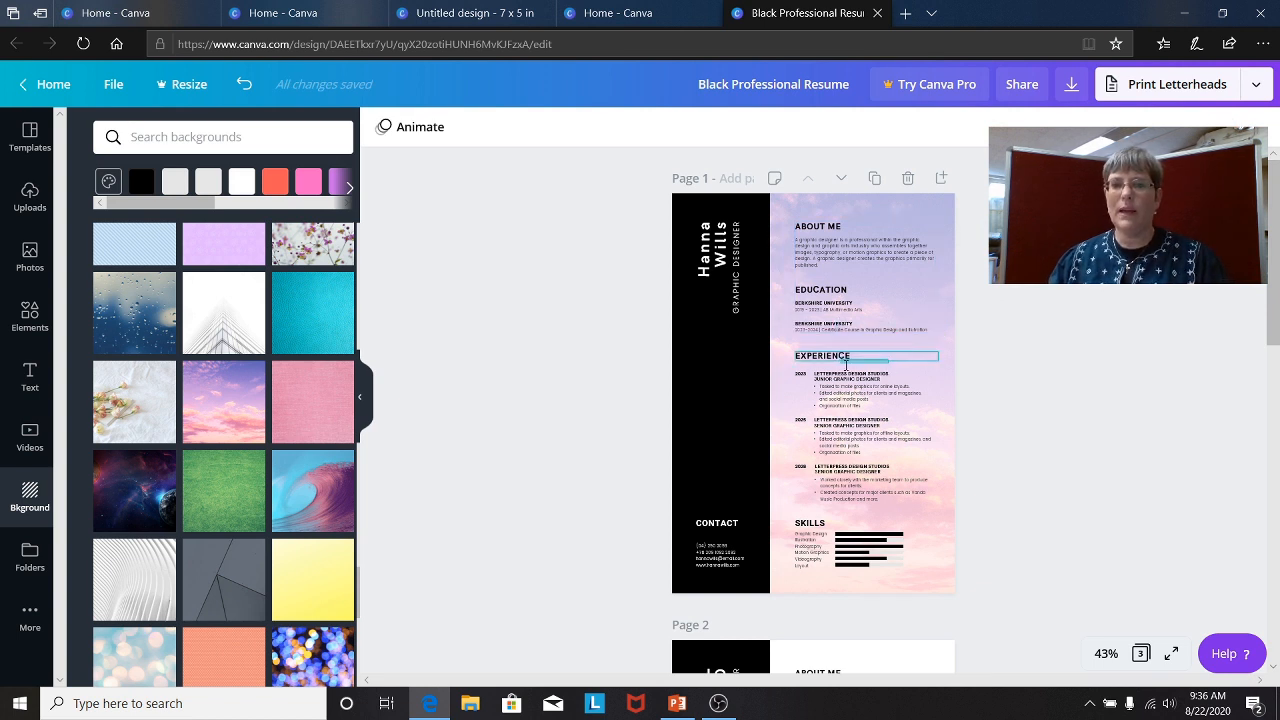
Try tilting the Experience heading on page 1, and undo the rotation
left_click(845, 357)
left_click_drag(836, 383, 850, 420)
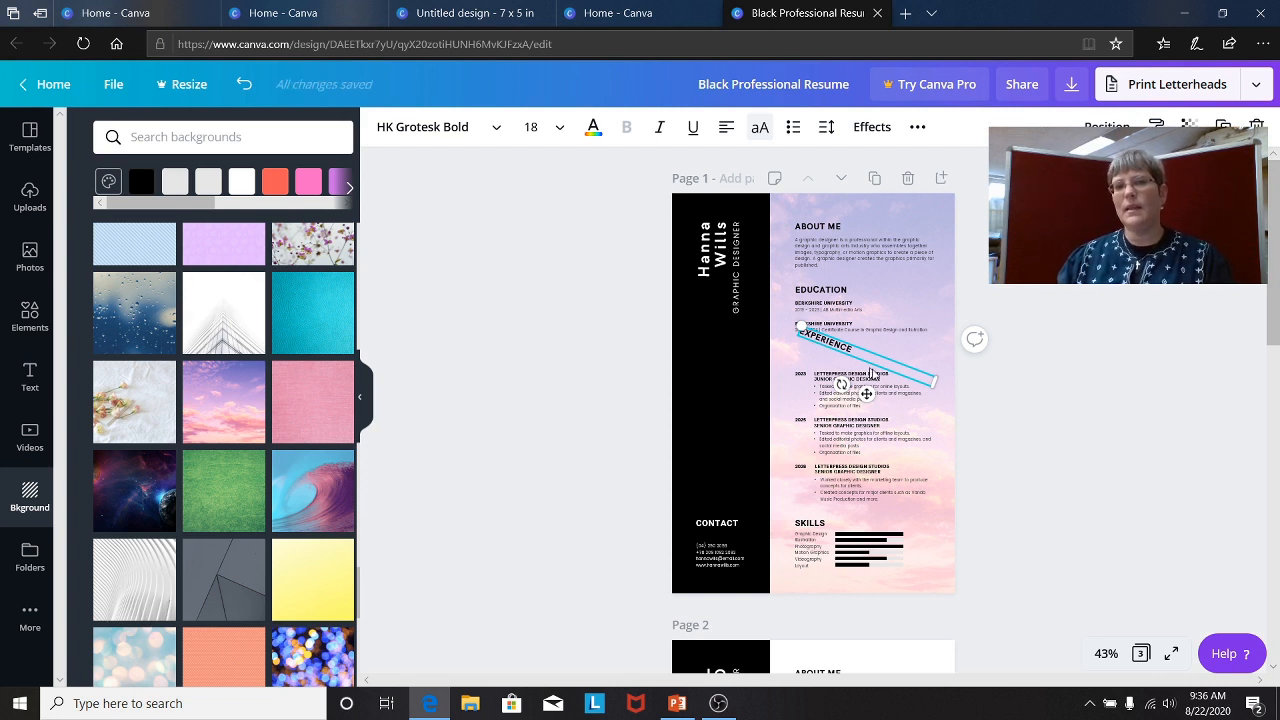
left_click(245, 91)
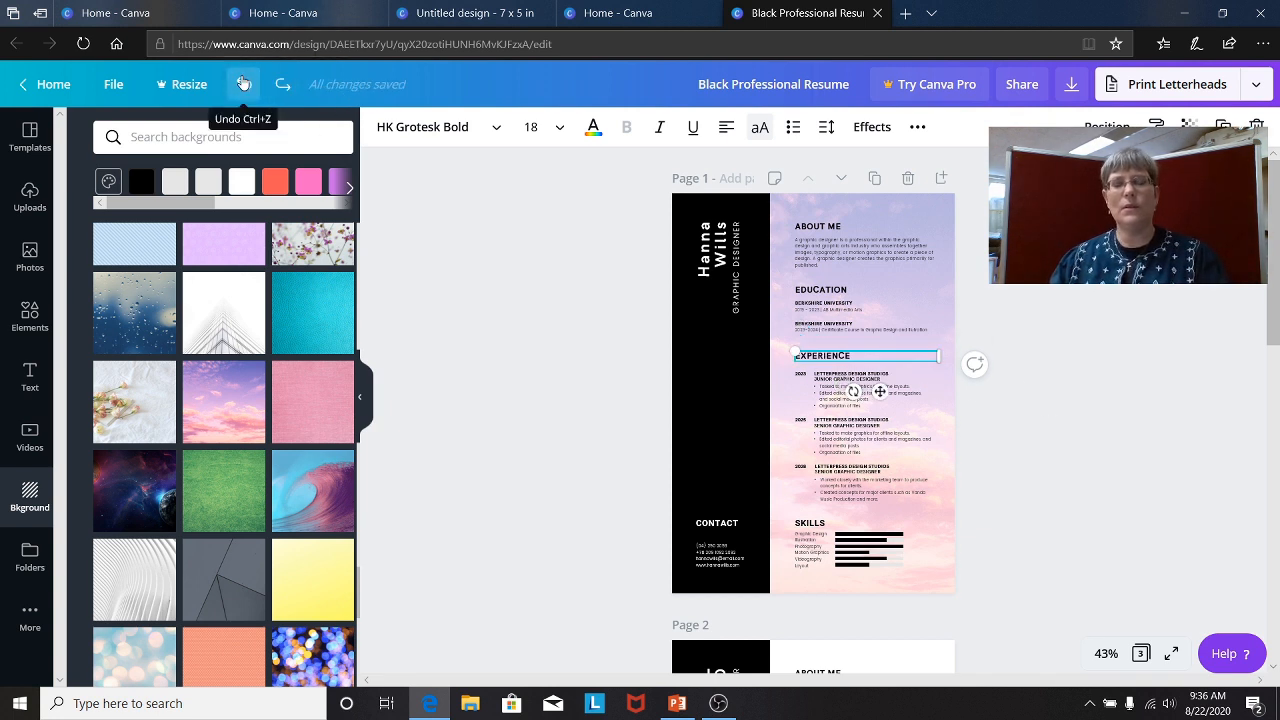
left_click(1080, 424)
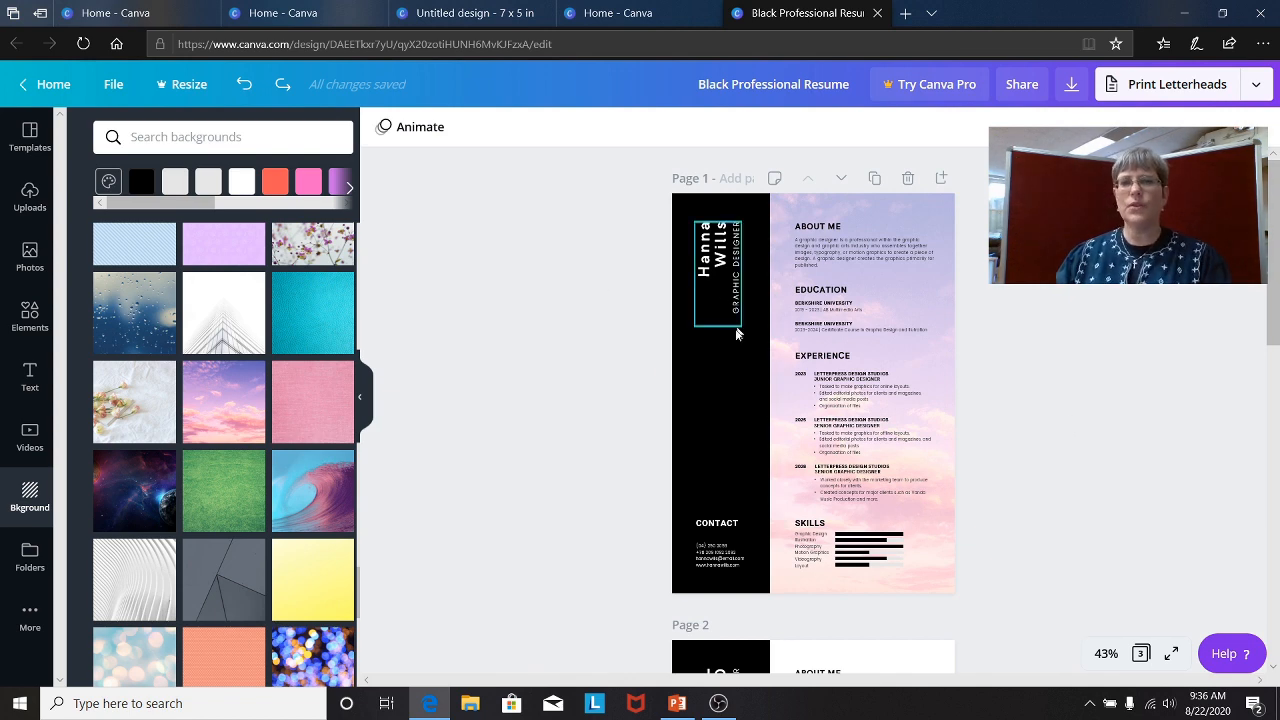
Select the name text inside the header group on page 2 and display the available fonts
scroll(812, 365, "down", 5)
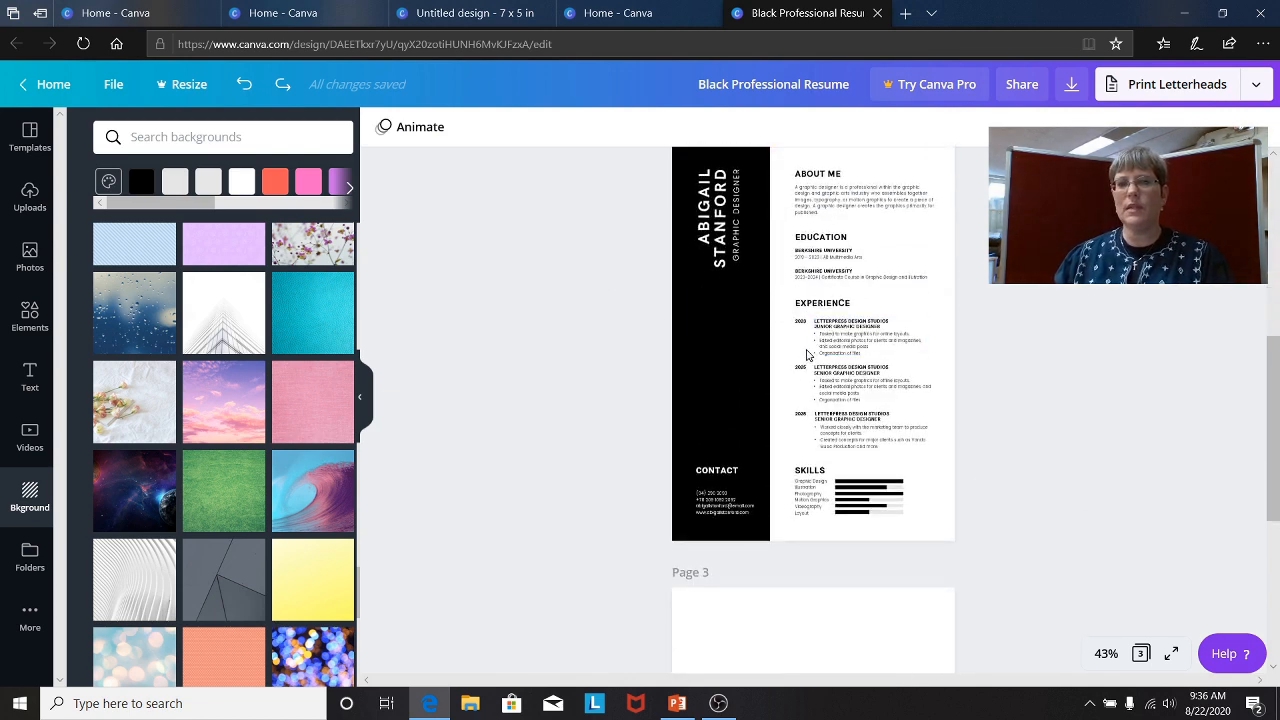
left_click(734, 287)
left_click(718, 220)
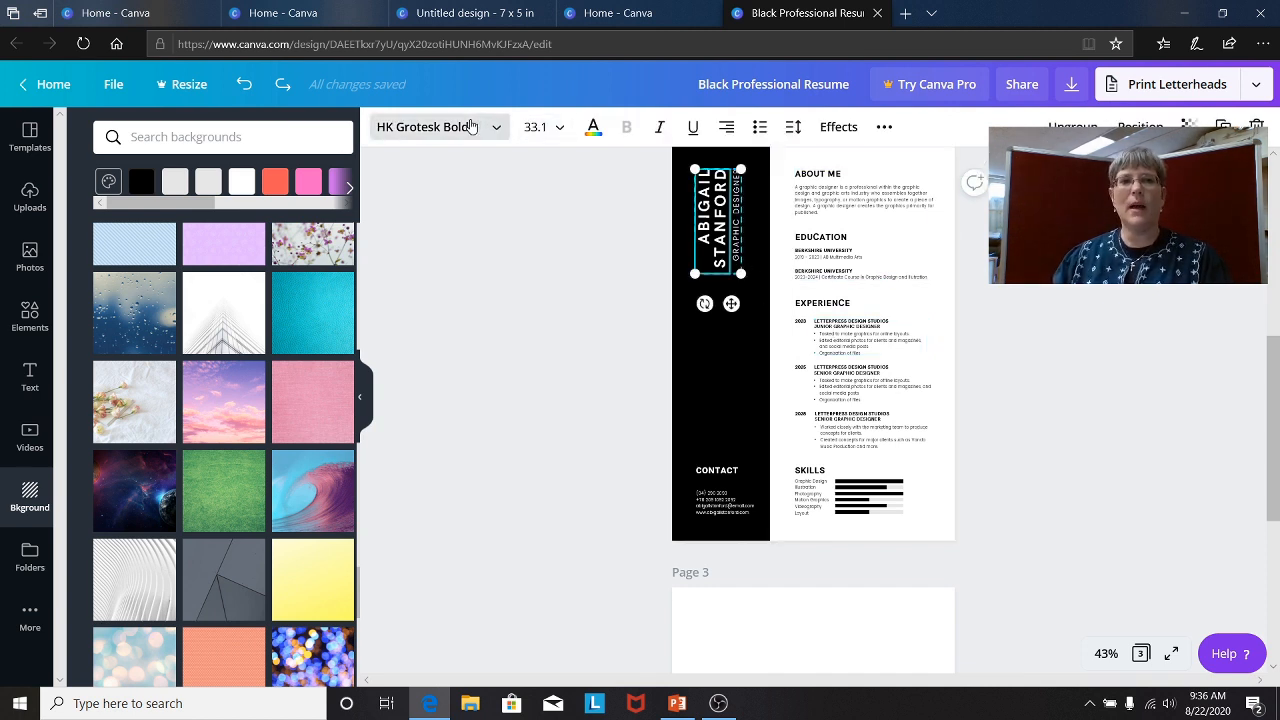
left_click(469, 128)
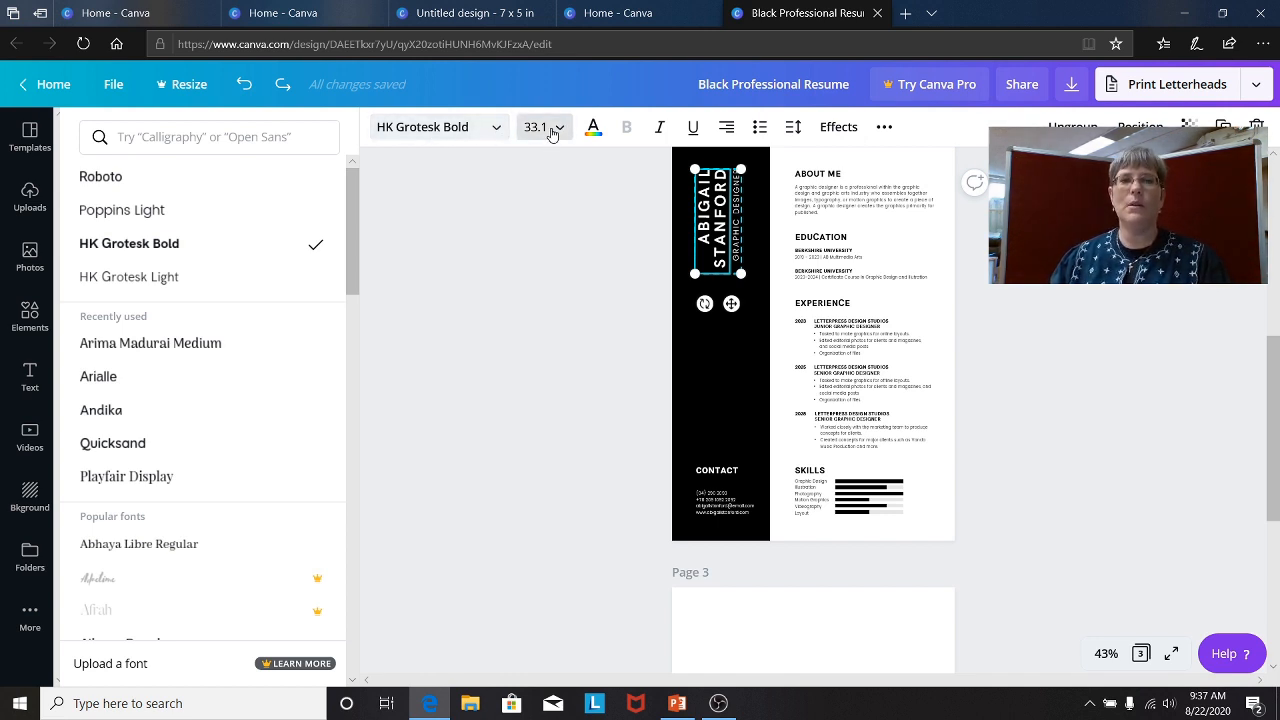
Try the darker purple photo color, italics and underlining on the name on page 2
left_click(593, 127)
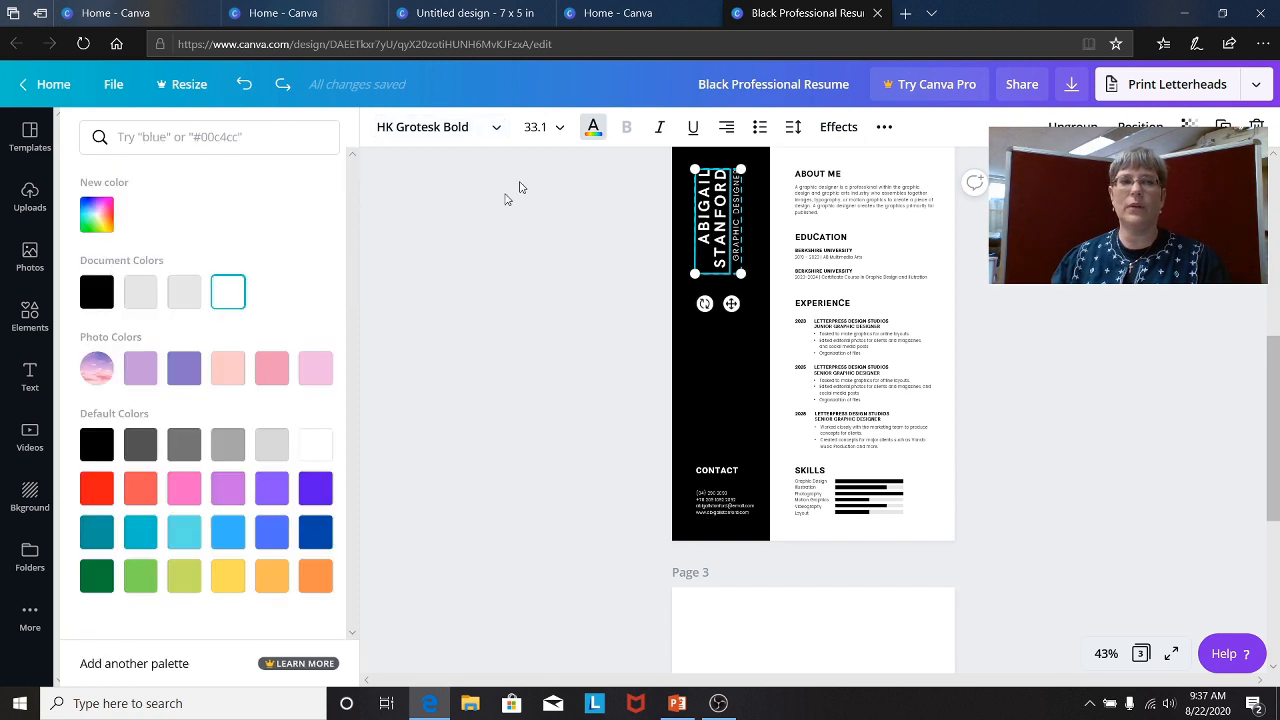
left_click(185, 369)
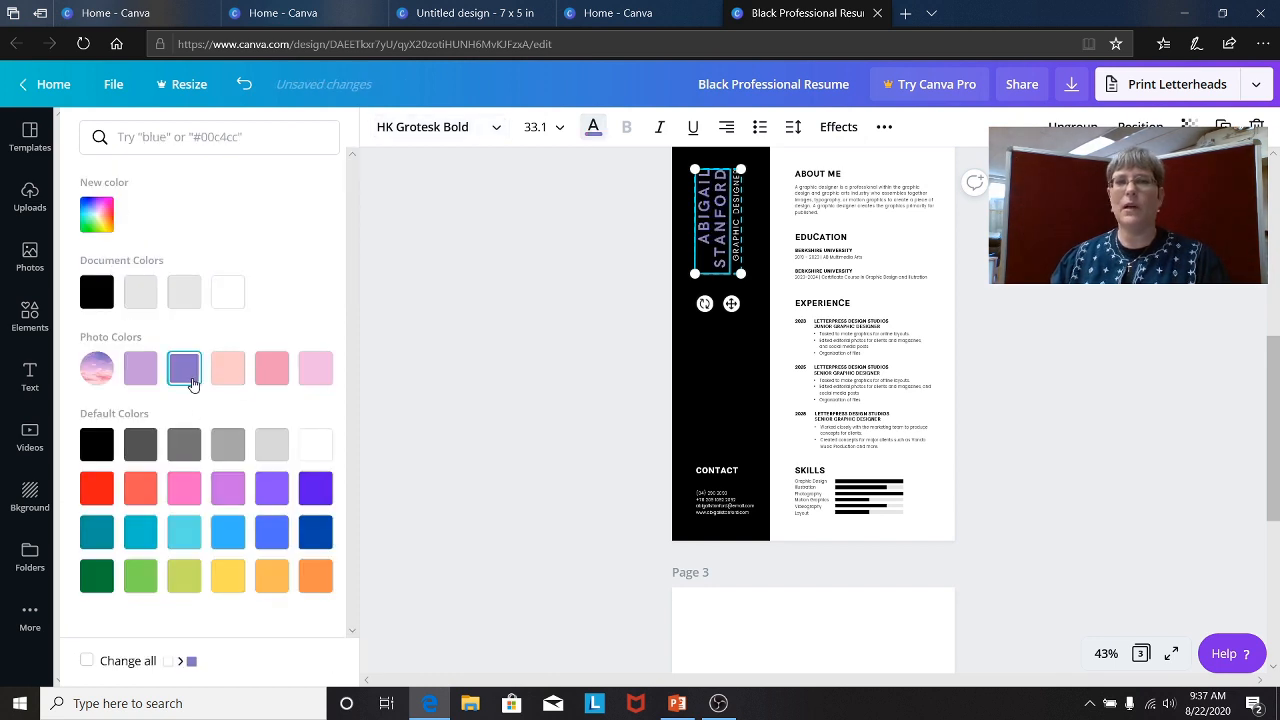
left_click(660, 130)
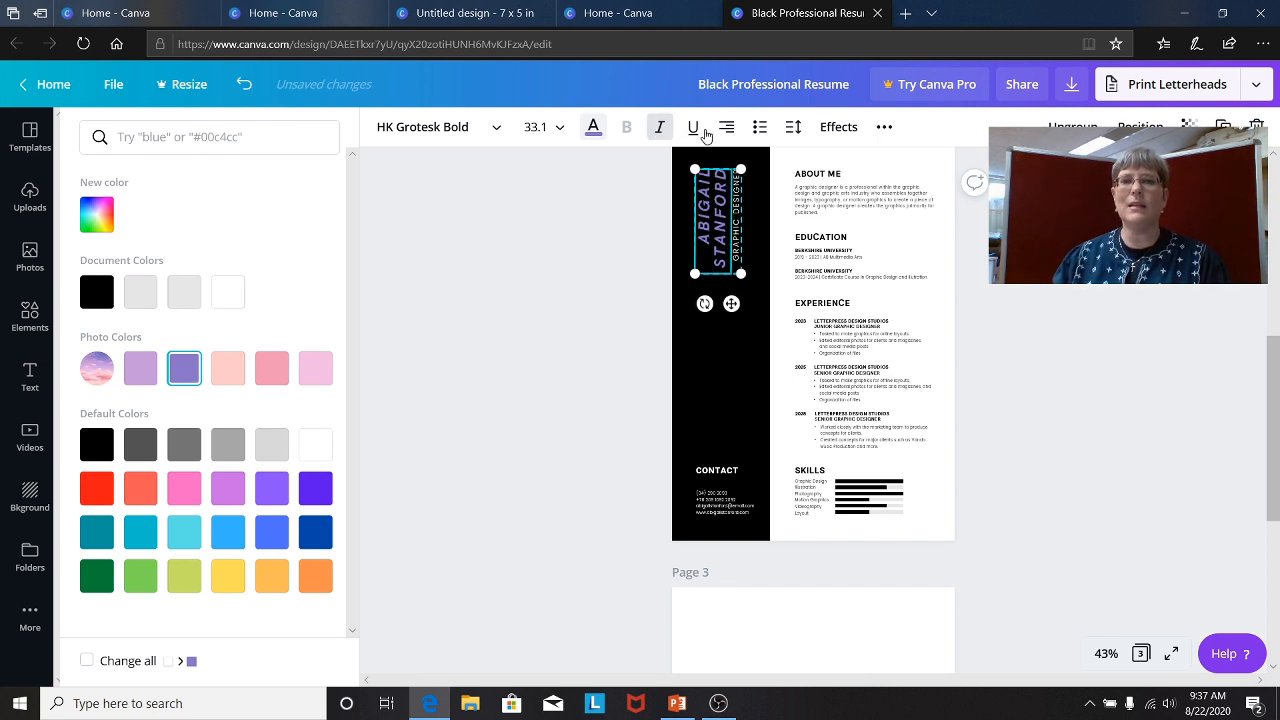
left_click(700, 137)
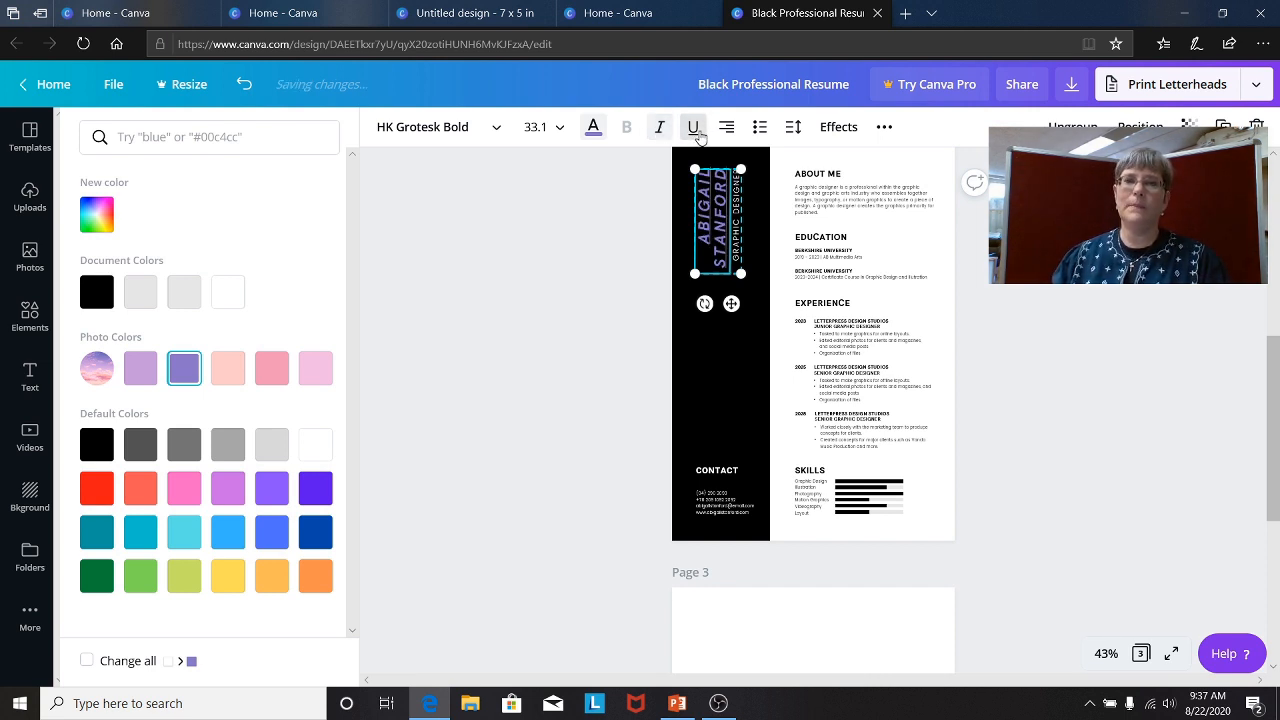
Cycle the name's text alignment on page 2 through justified, left, centered and right
left_click(729, 134)
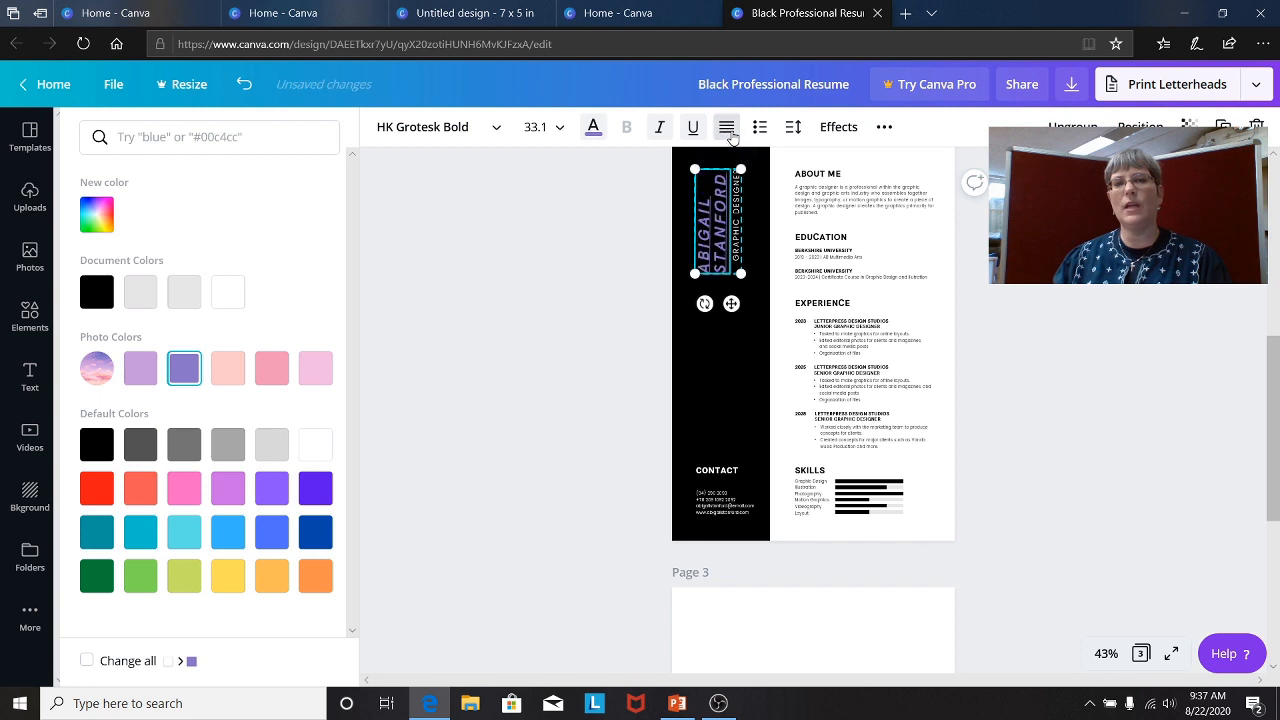
left_click(729, 134)
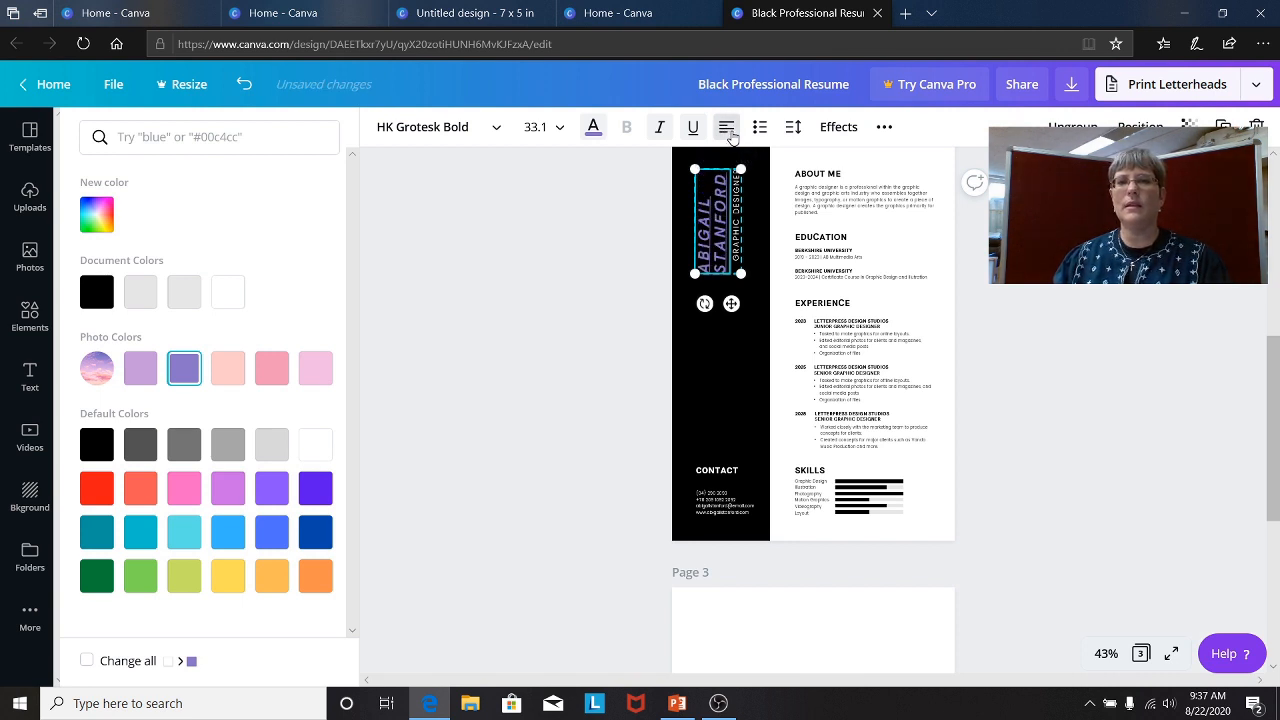
left_click(729, 134)
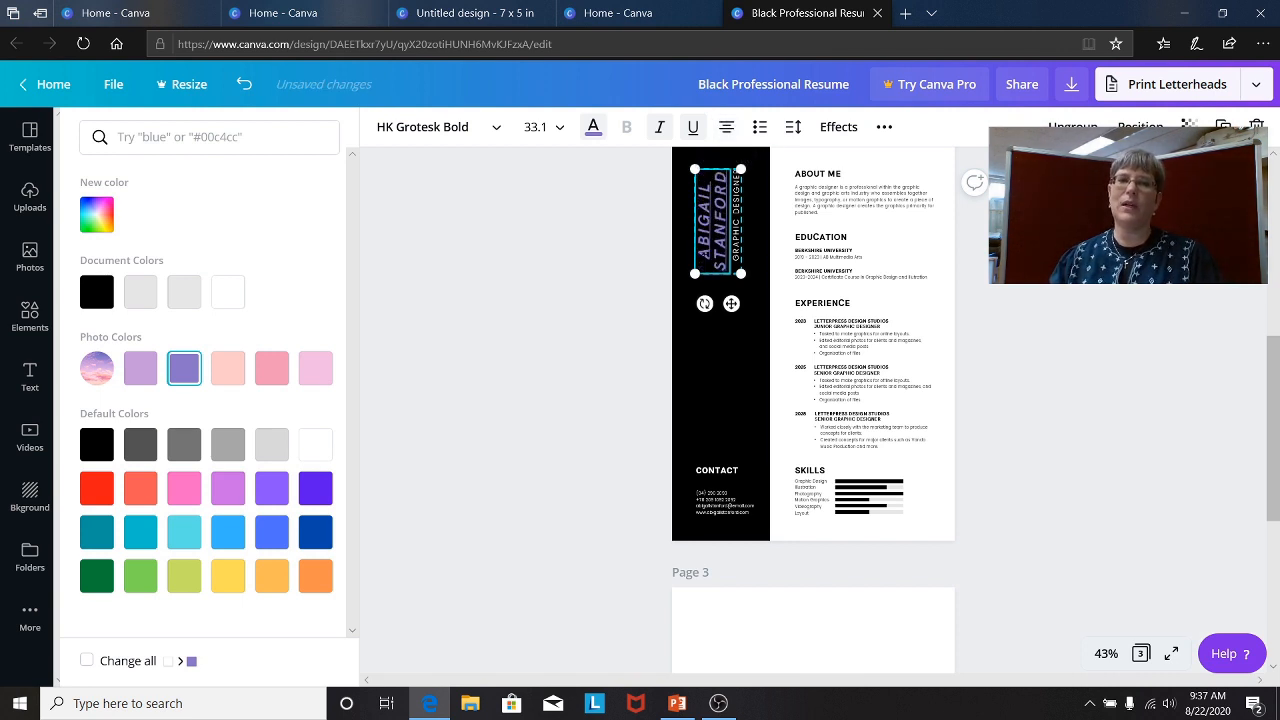
left_click(727, 139)
left_click(724, 133)
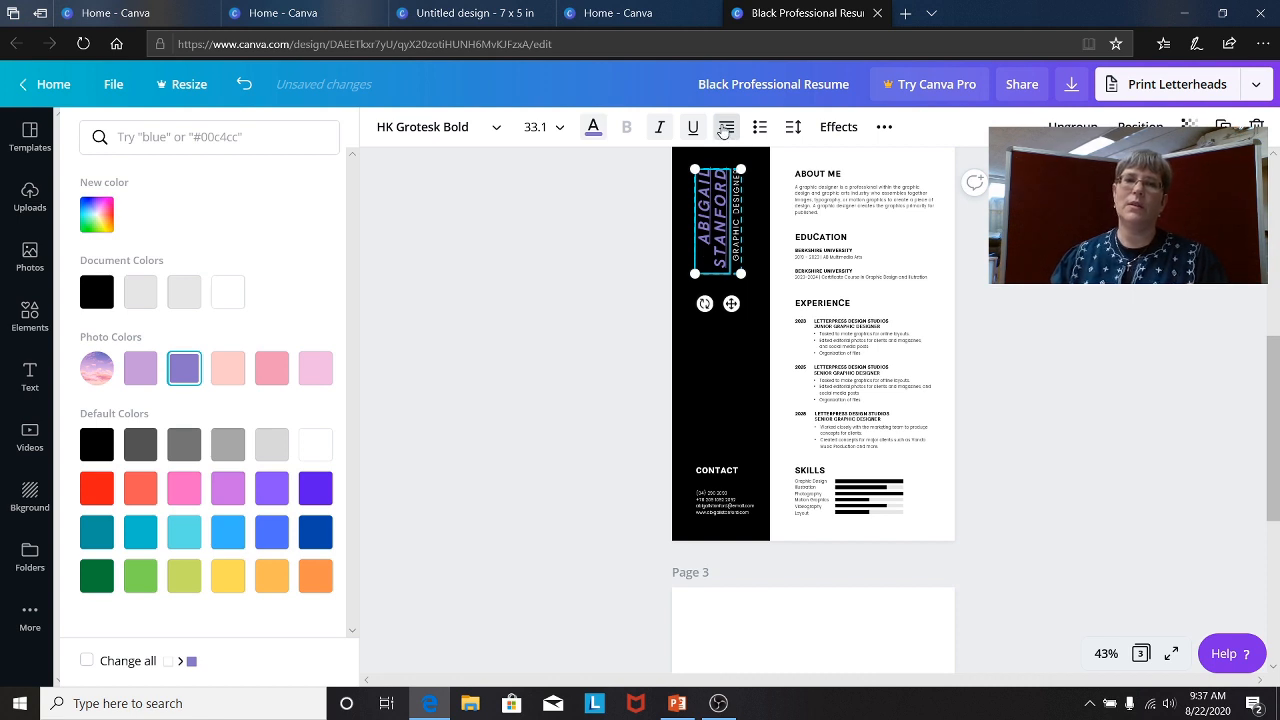
left_click(726, 130)
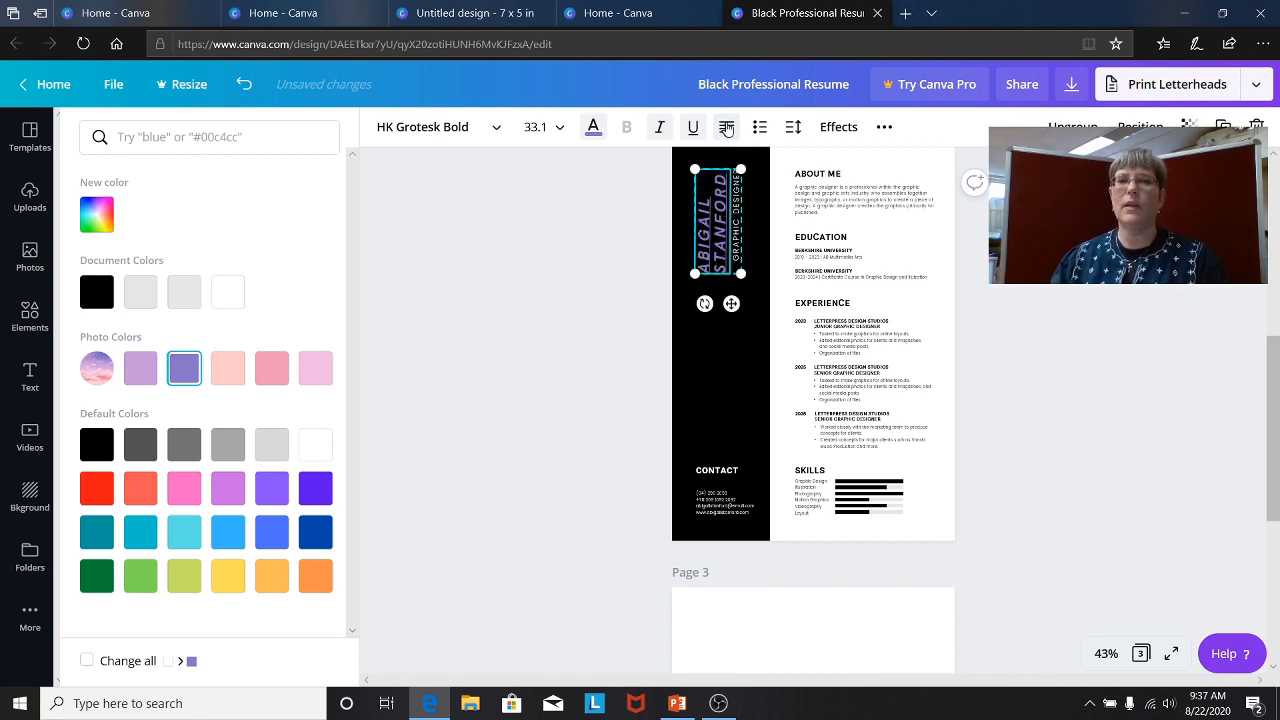
left_click(726, 129)
Try the name on page 2 as a bulleted list, and undo all the formatting tried on it
left_click(760, 130)
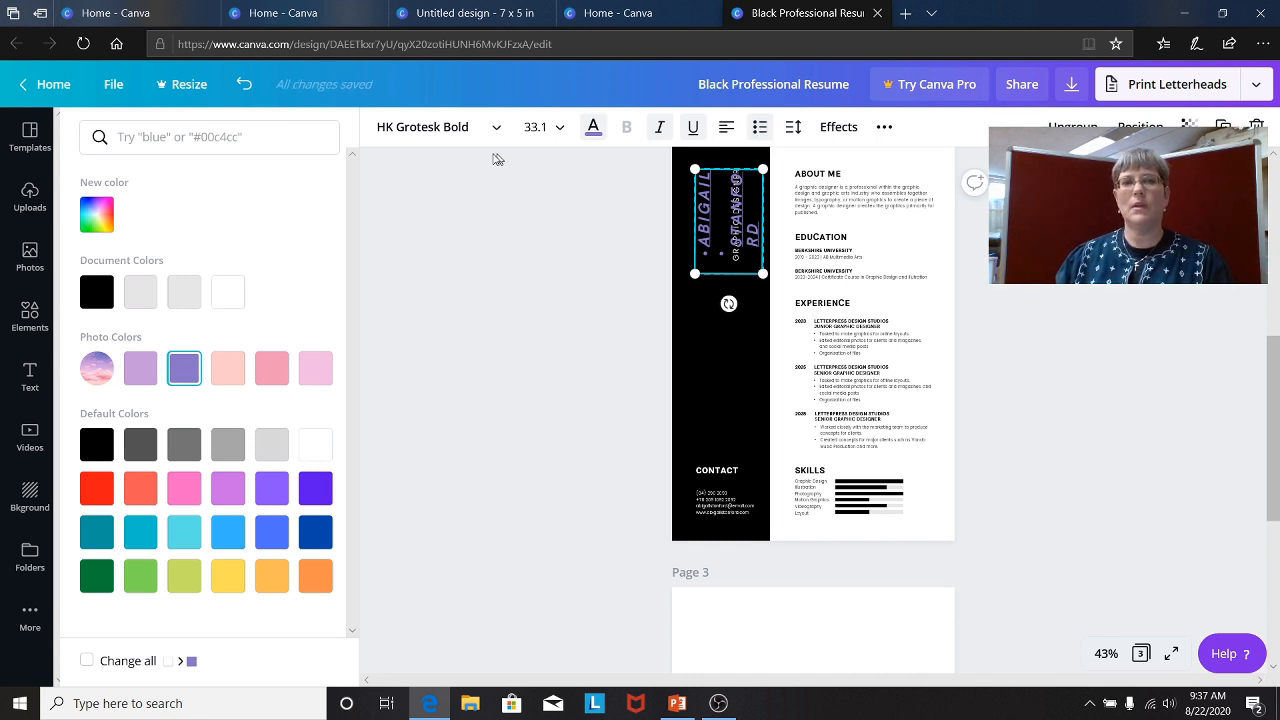
left_click(243, 84)
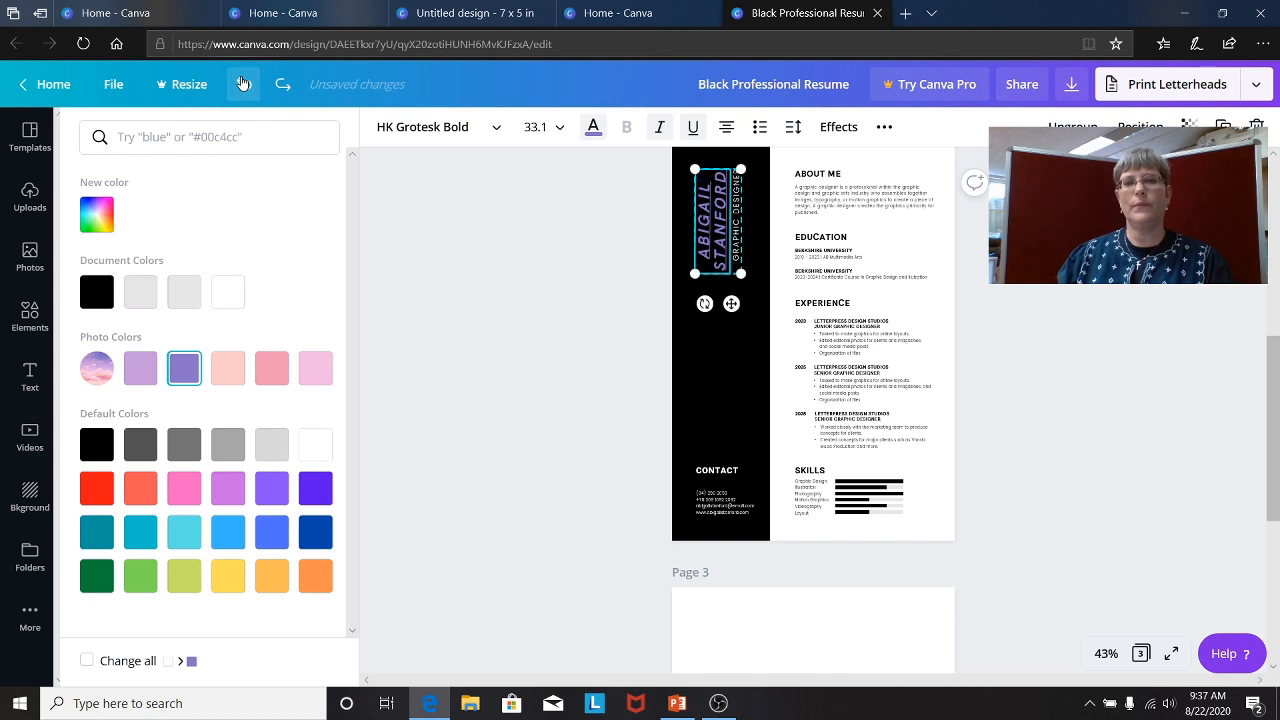
left_click(243, 84)
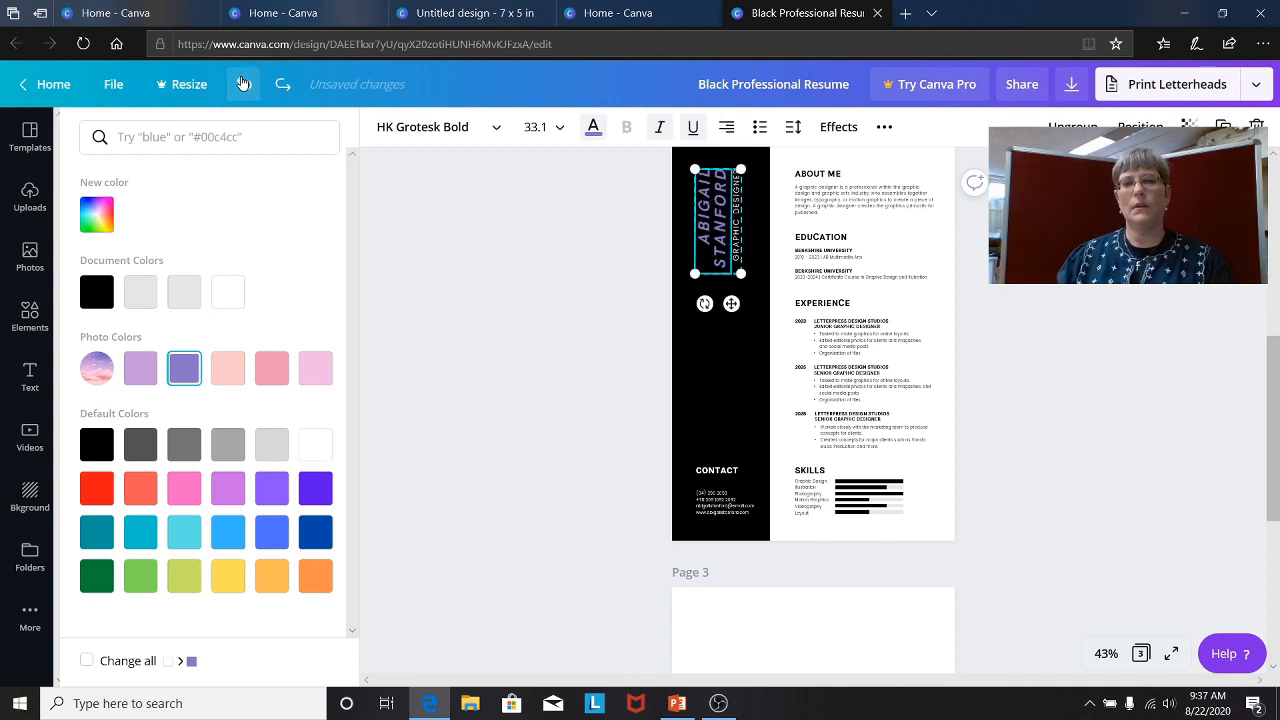
left_click(243, 84)
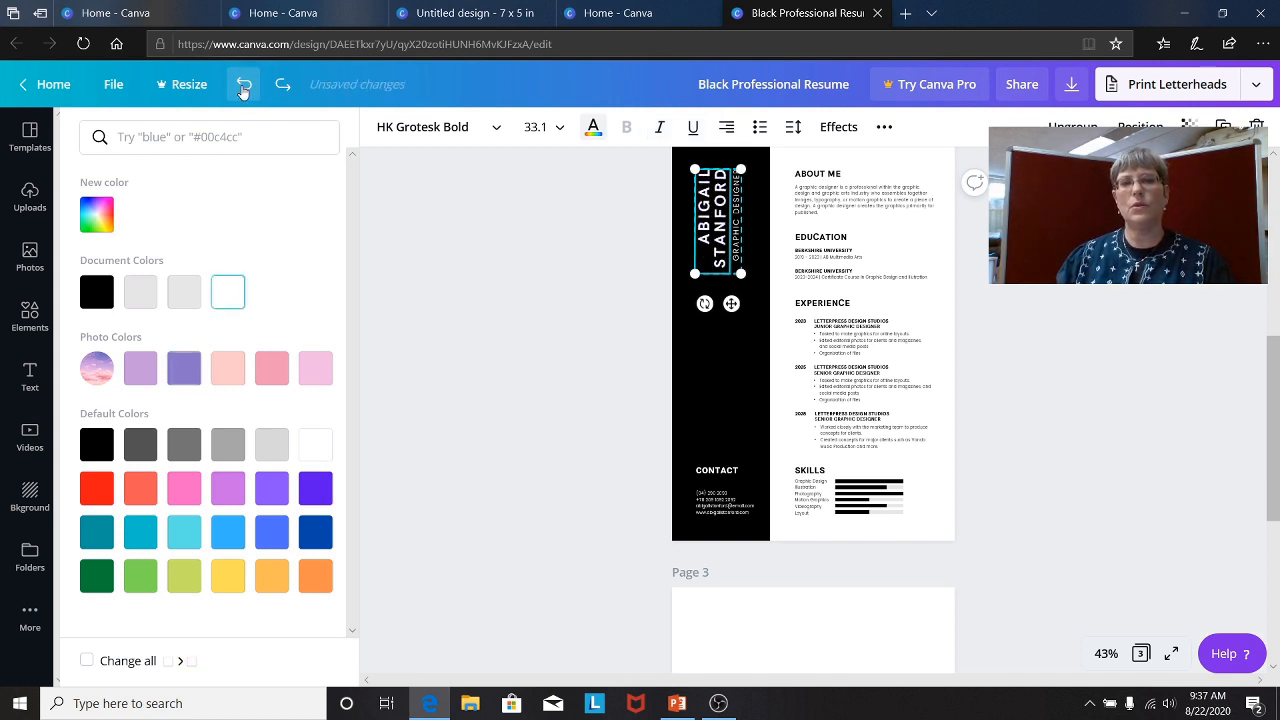
Try Arima Madurai Medium on the name on page 2, and set its font to Playfair Display
left_click(400, 130)
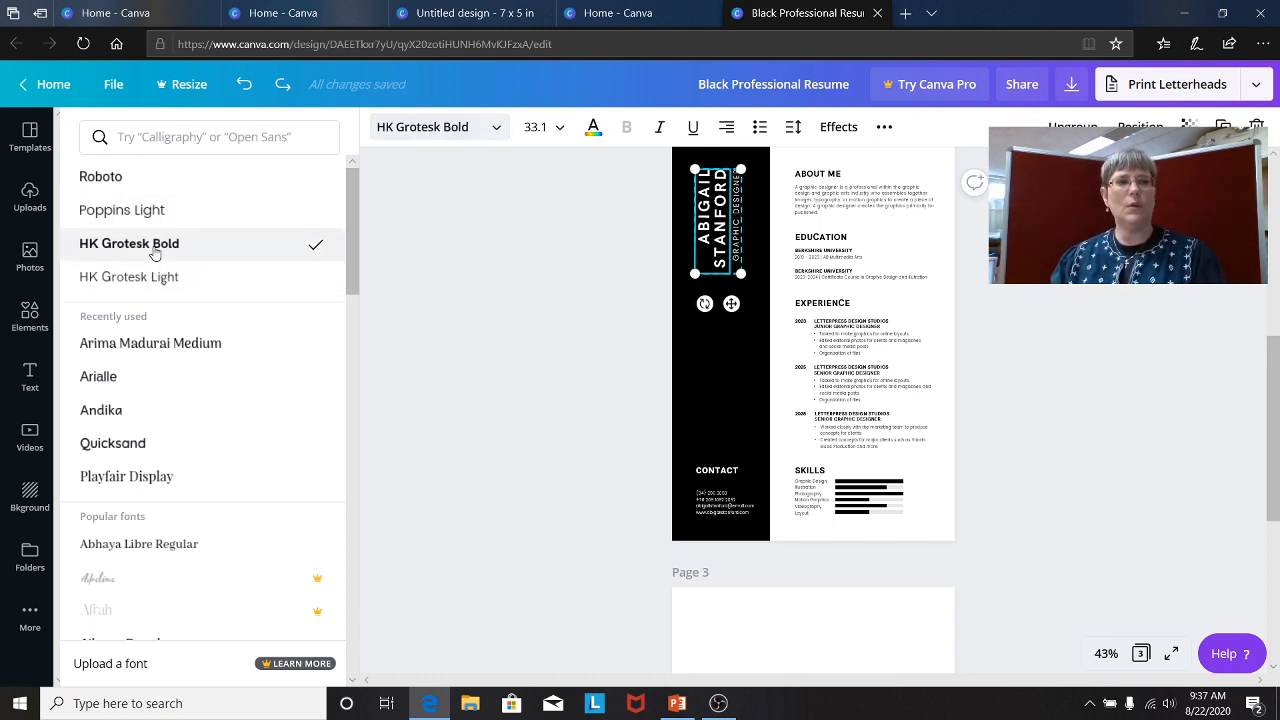
left_click(185, 350)
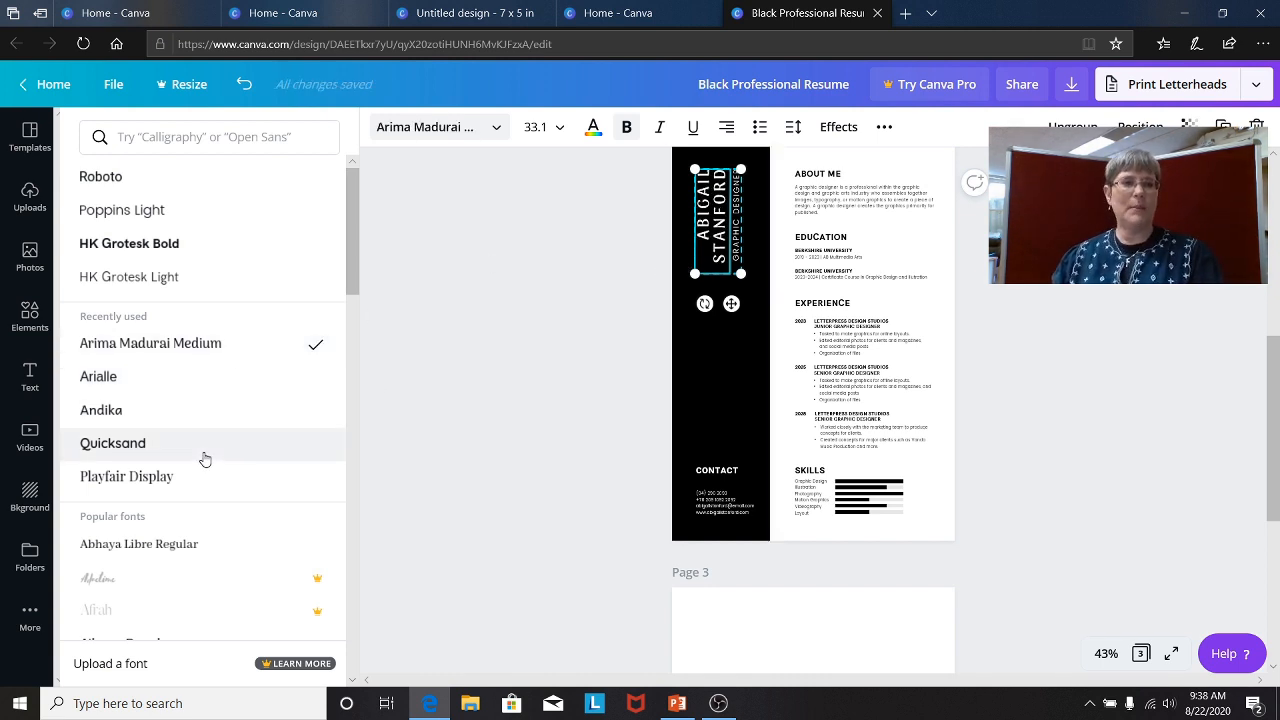
left_click(193, 487)
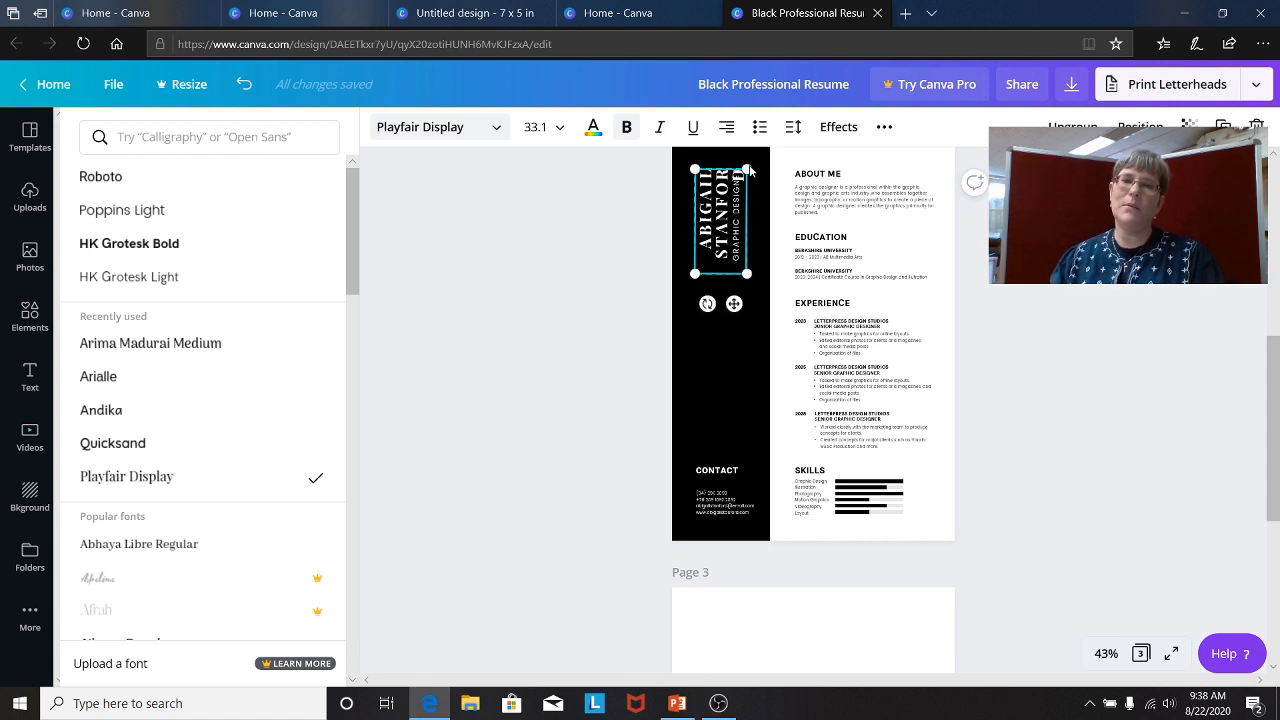
Justify the name text and enlarge the header group on page 2 until the name's font size is about 45.9
left_click_drag(746, 164, 743, 169)
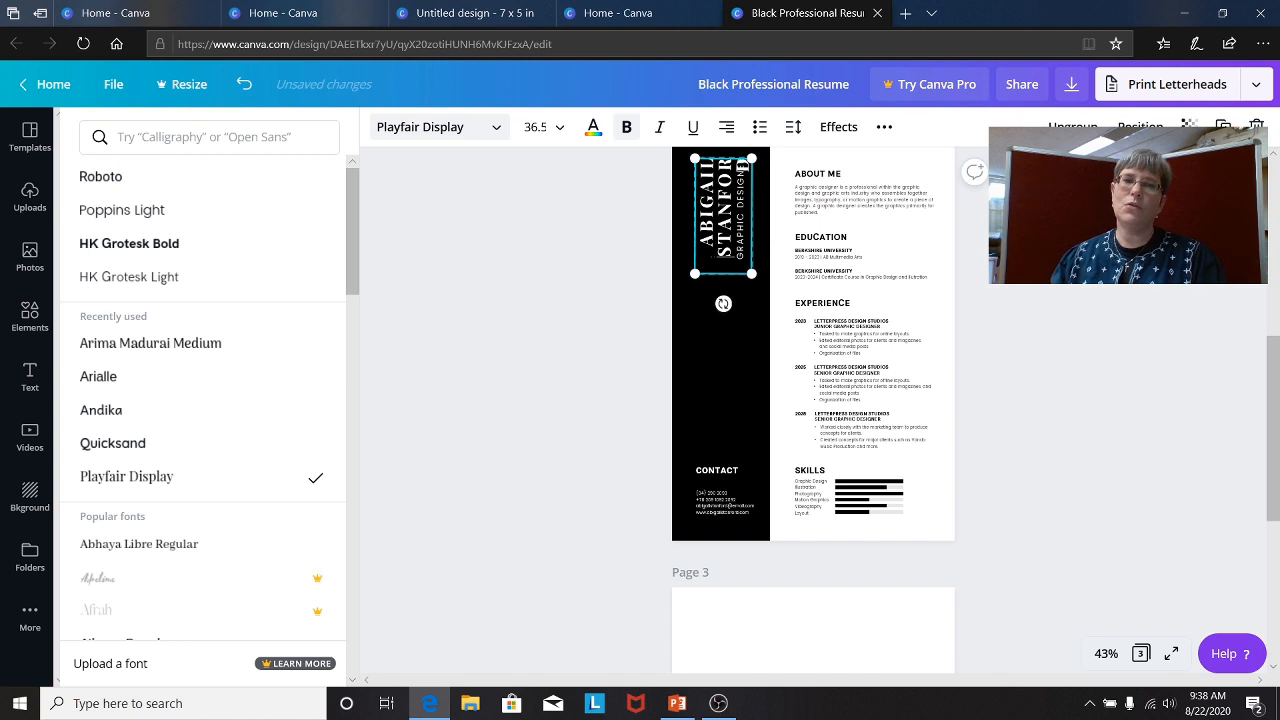
left_click_drag(724, 256, 742, 160)
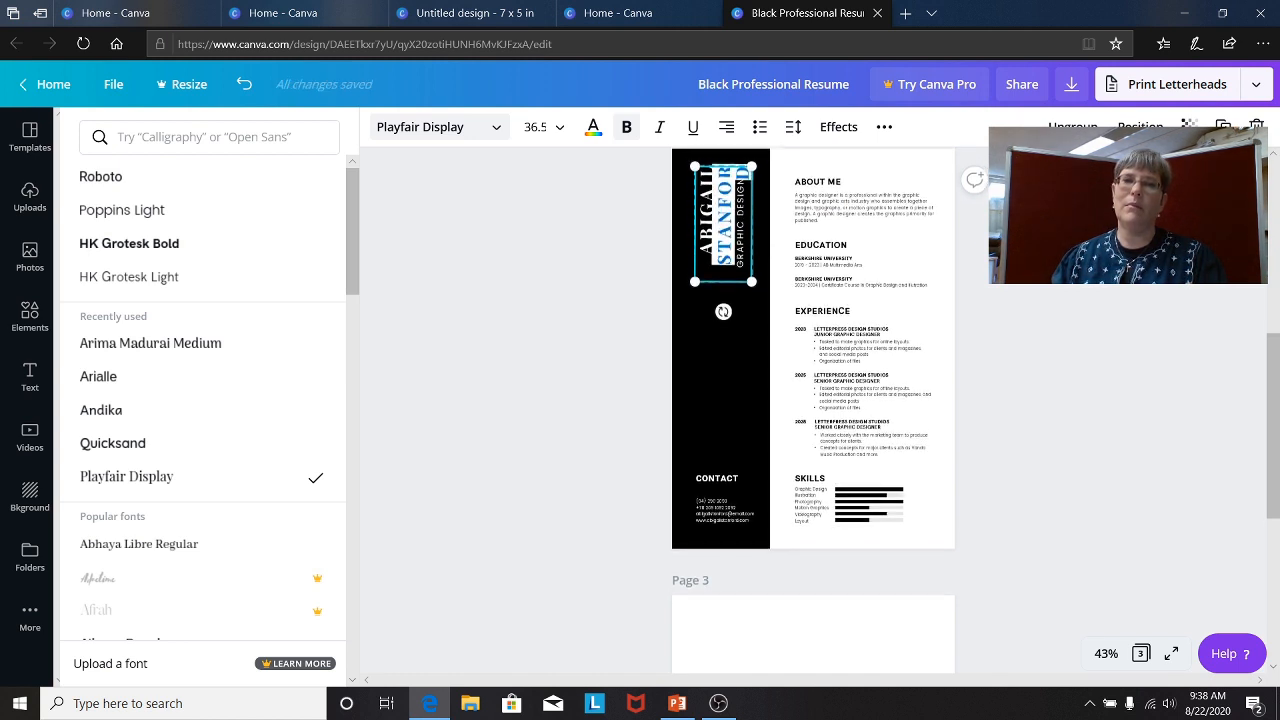
left_click(728, 127)
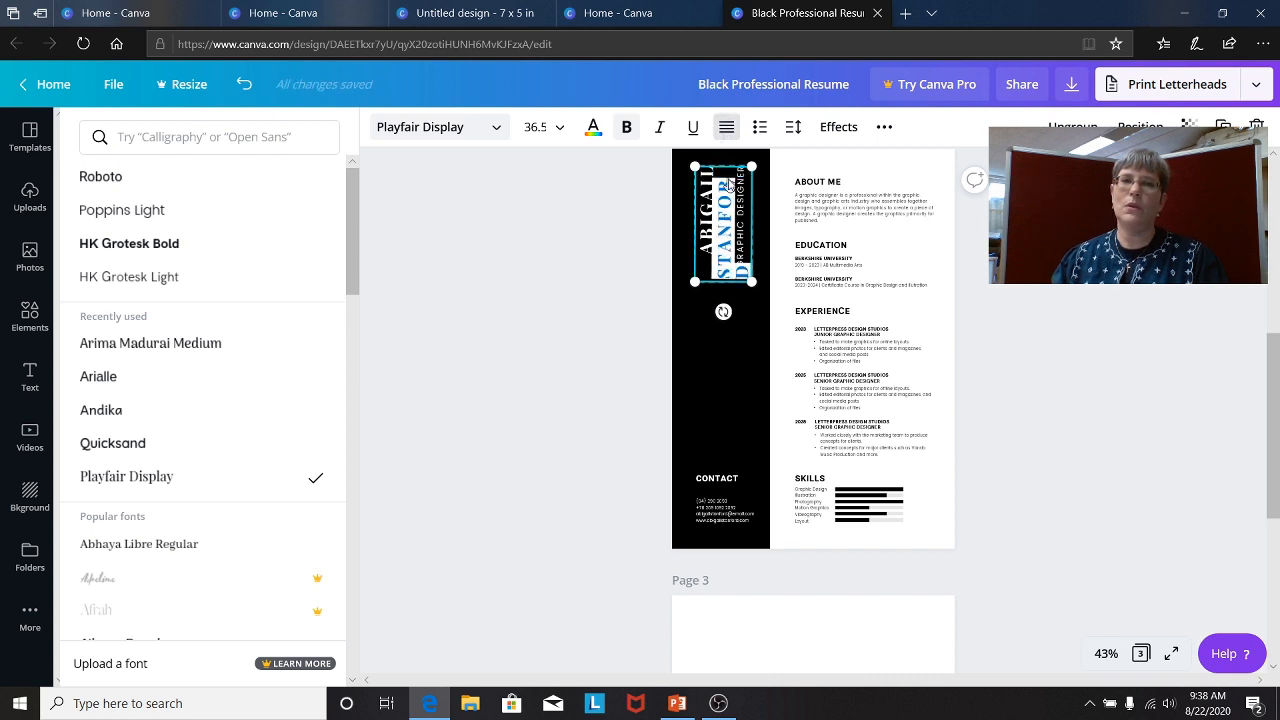
left_click(751, 227)
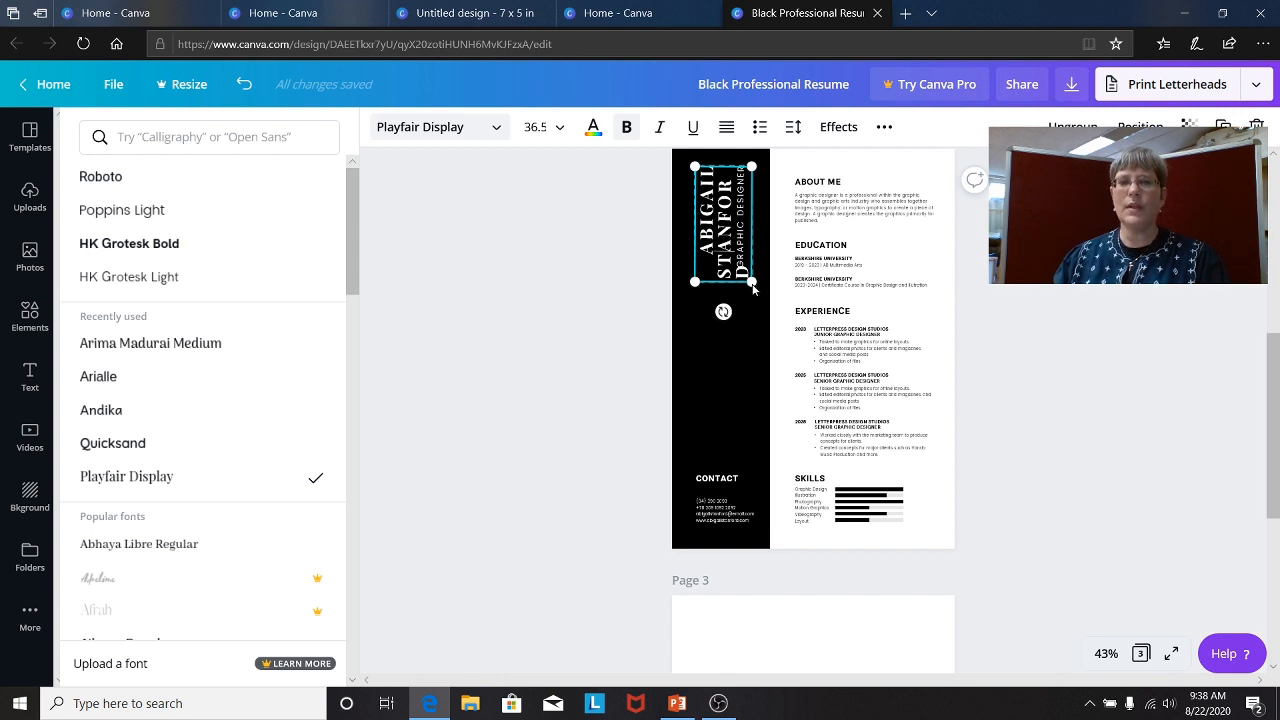
left_click_drag(752, 294, 723, 340)
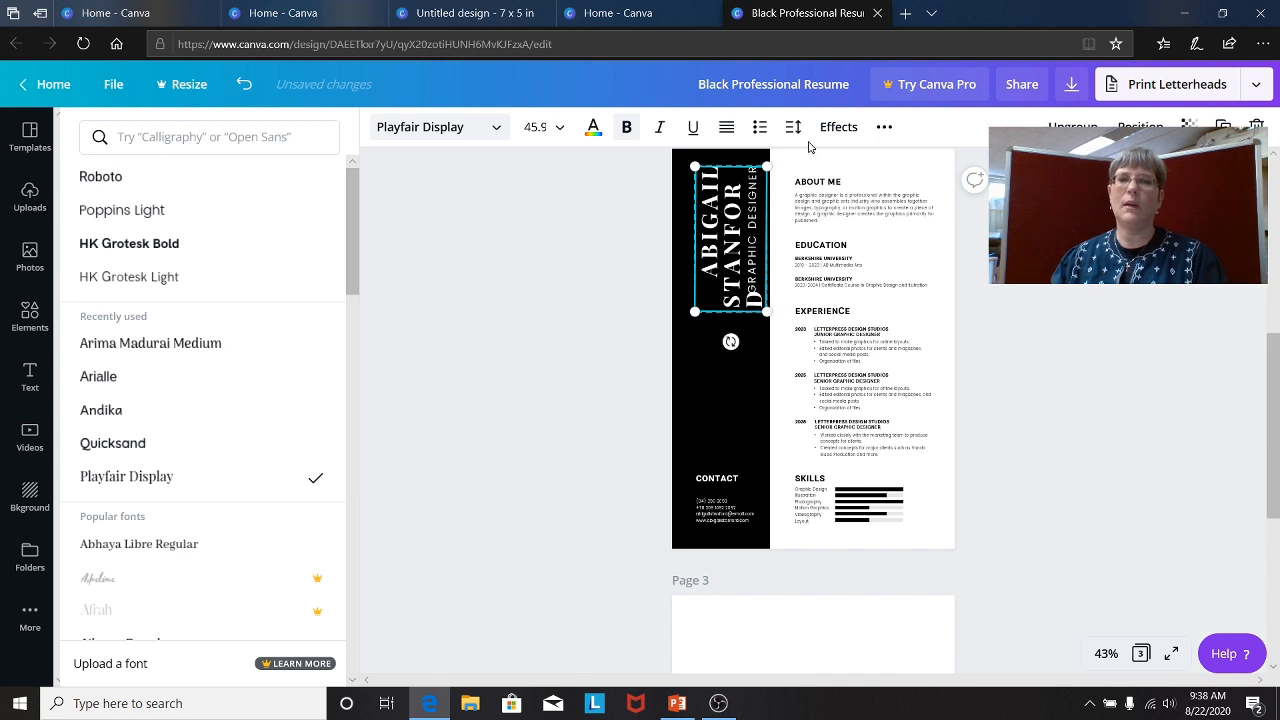
Ungroup the name and job title on page 2, reposition them within the black sidebar and shrink them slightly
left_click(1073, 127)
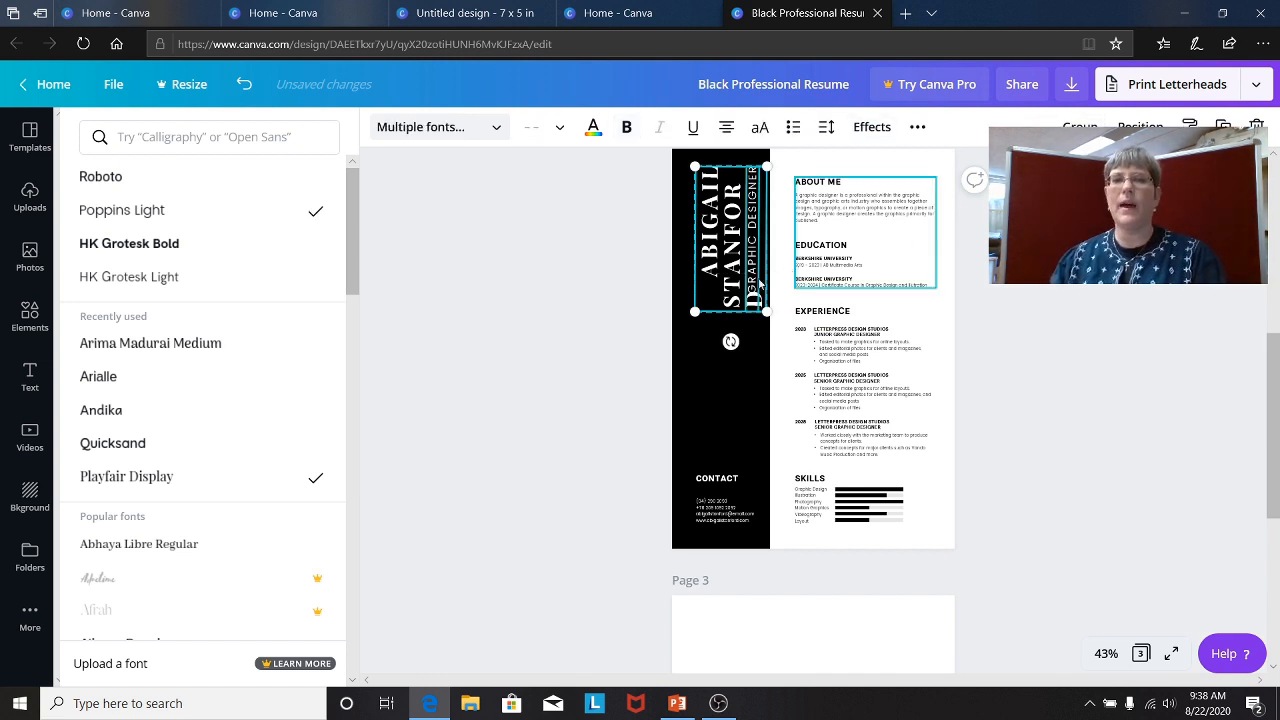
mouse_move(754, 276)
left_mouse_down()
mouse_move(929, 280)
mouse_move(711, 277)
mouse_move(734, 264)
left_mouse_up()
left_click(29, 495)
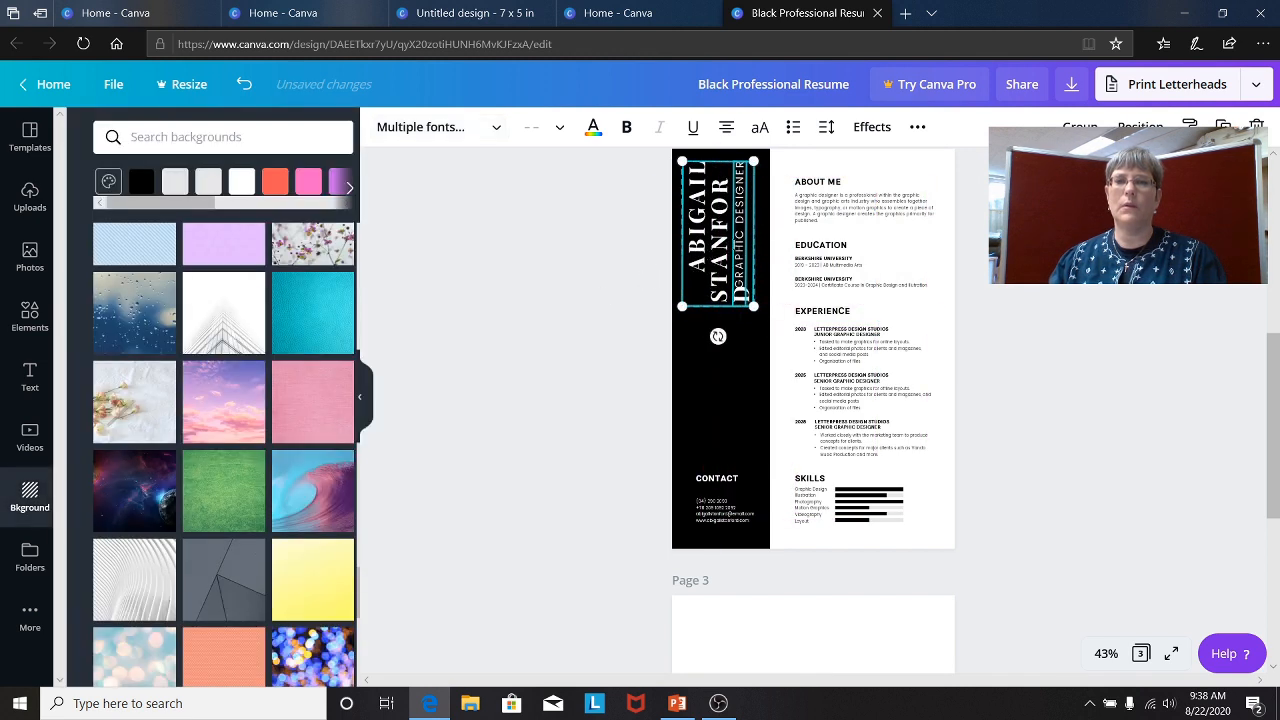
left_click_drag(740, 250, 745, 256)
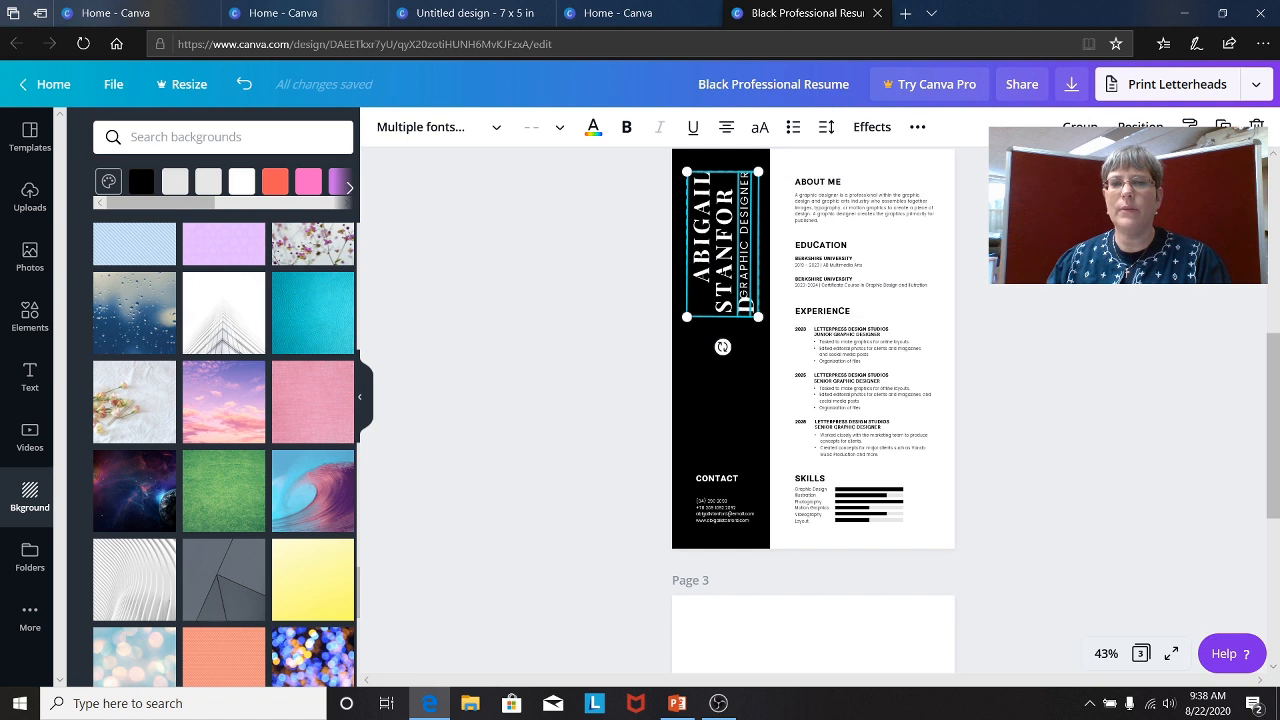
left_click_drag(687, 172, 689, 177)
Try sending the selected name and job title on page 2 backward one layer, and undo it
right_click(710, 227)
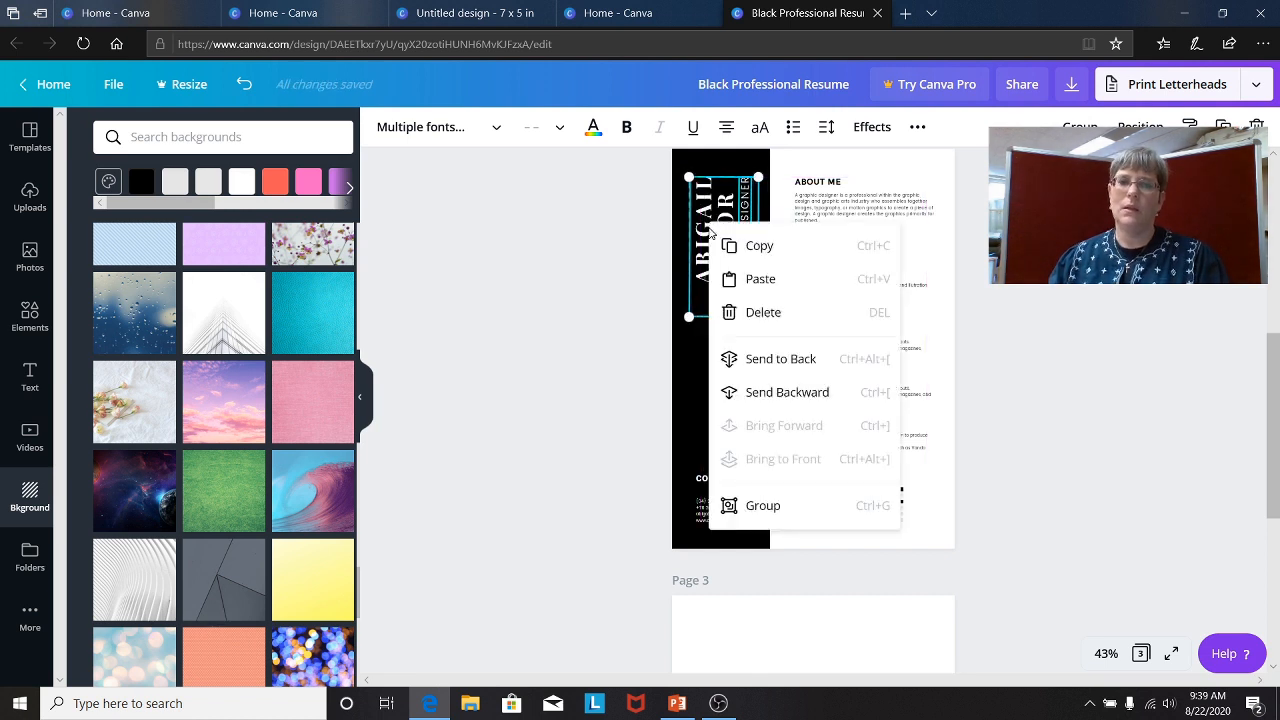
left_click(750, 392)
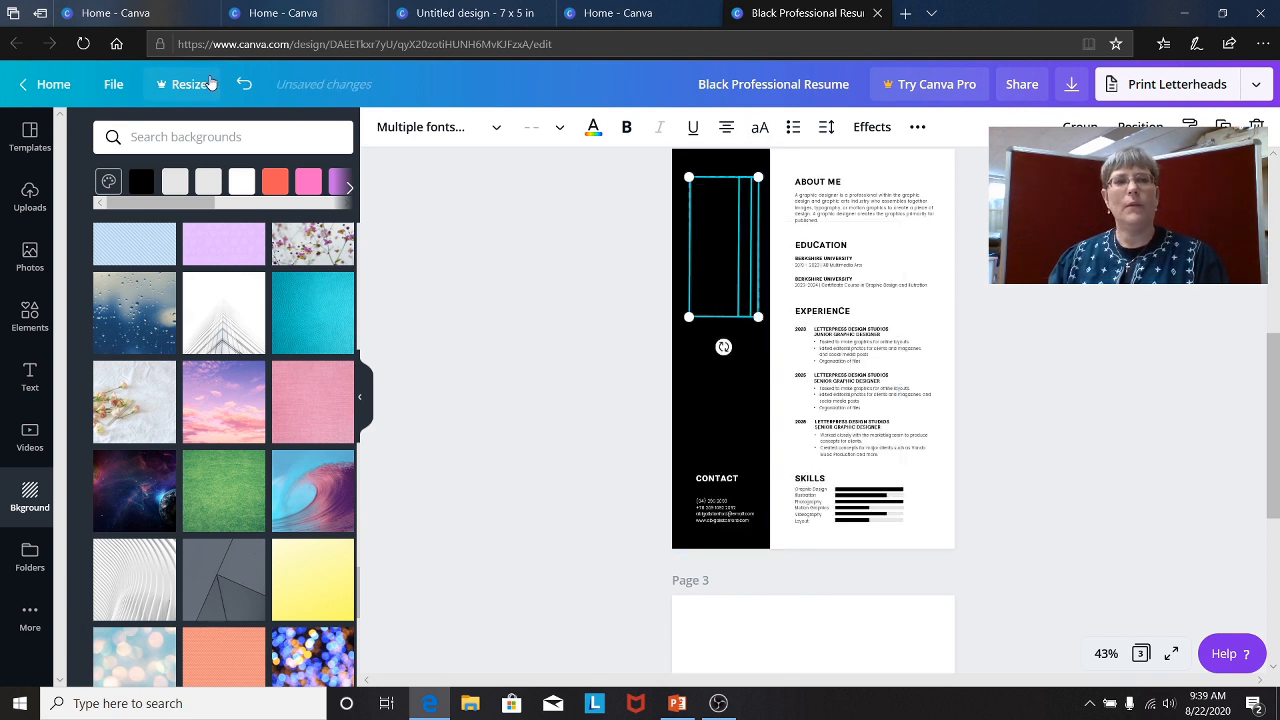
left_click(244, 84)
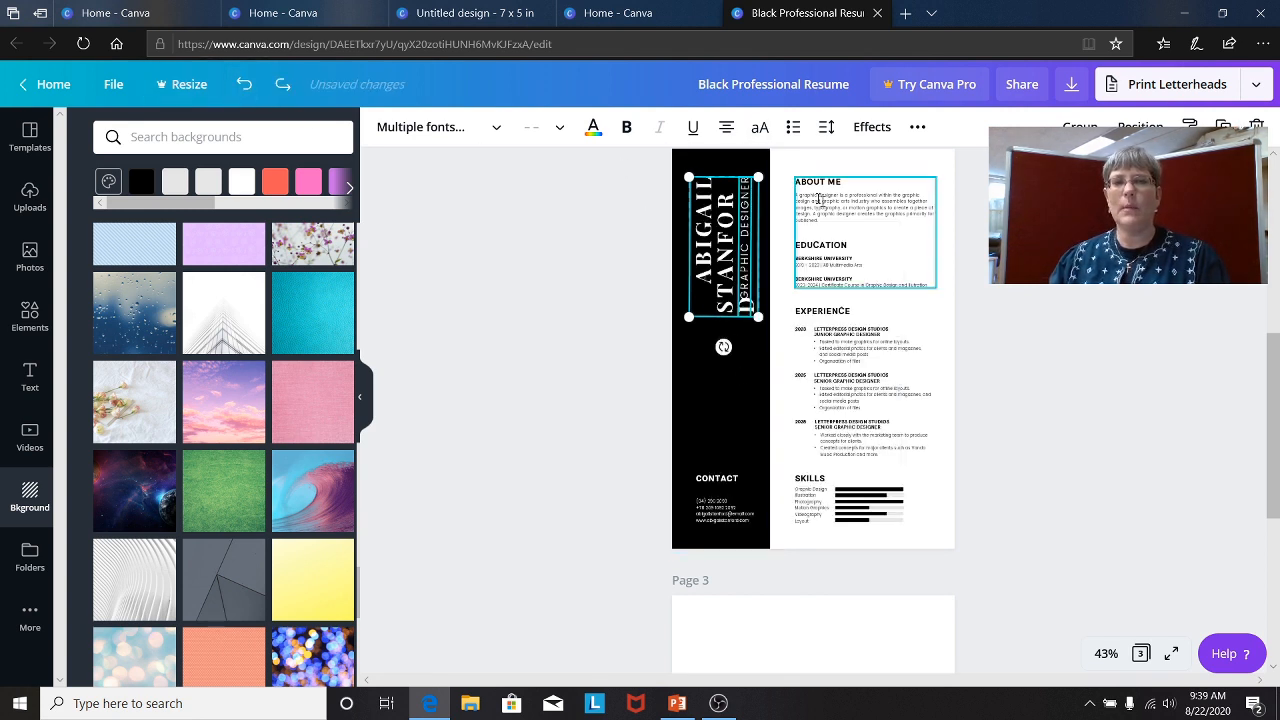
Enlarge the name and job title toward page 2's upper-left corner, and set both to HK Grotesk Bold after trying Playfair Display
left_click_drag(688, 177, 674, 149)
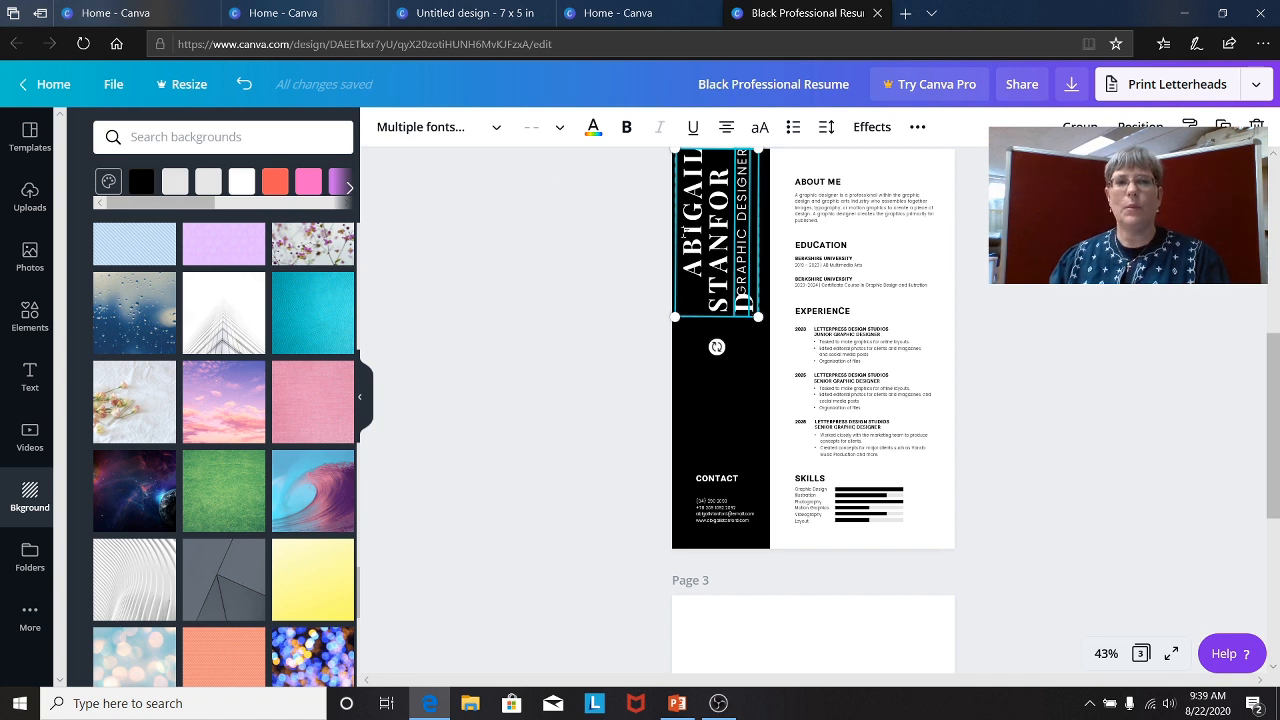
left_click(452, 130)
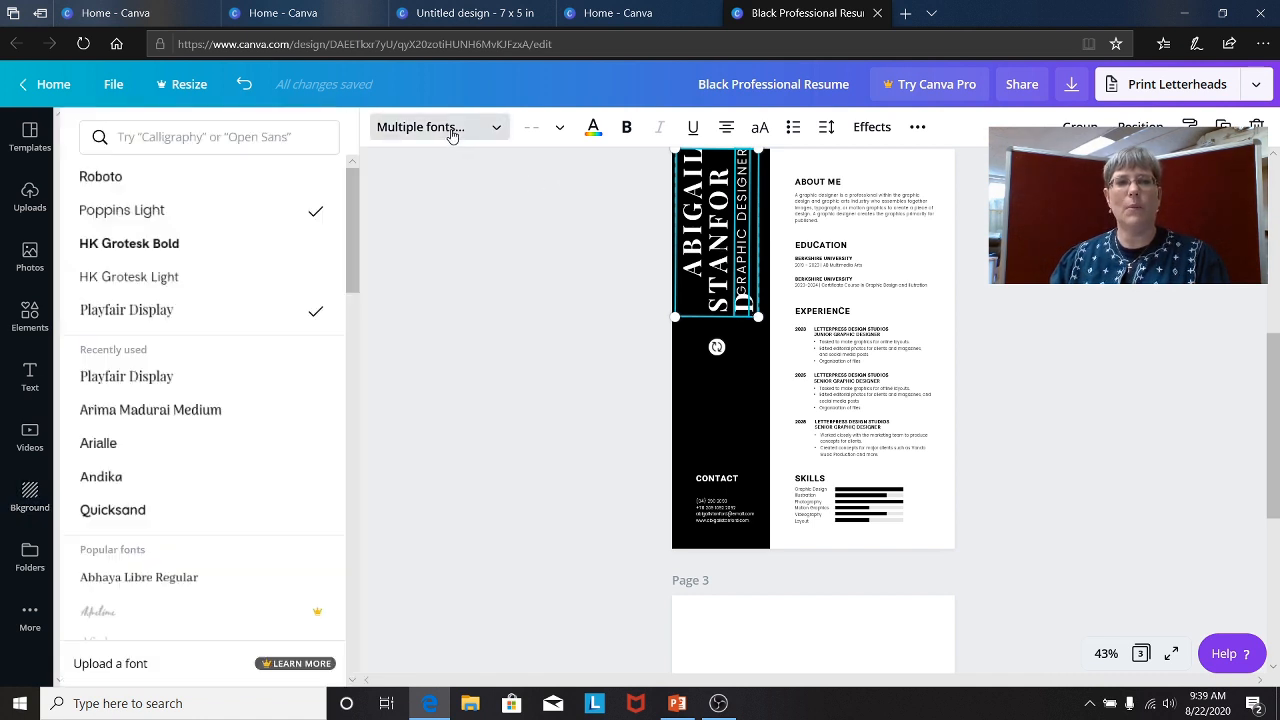
left_click(319, 316)
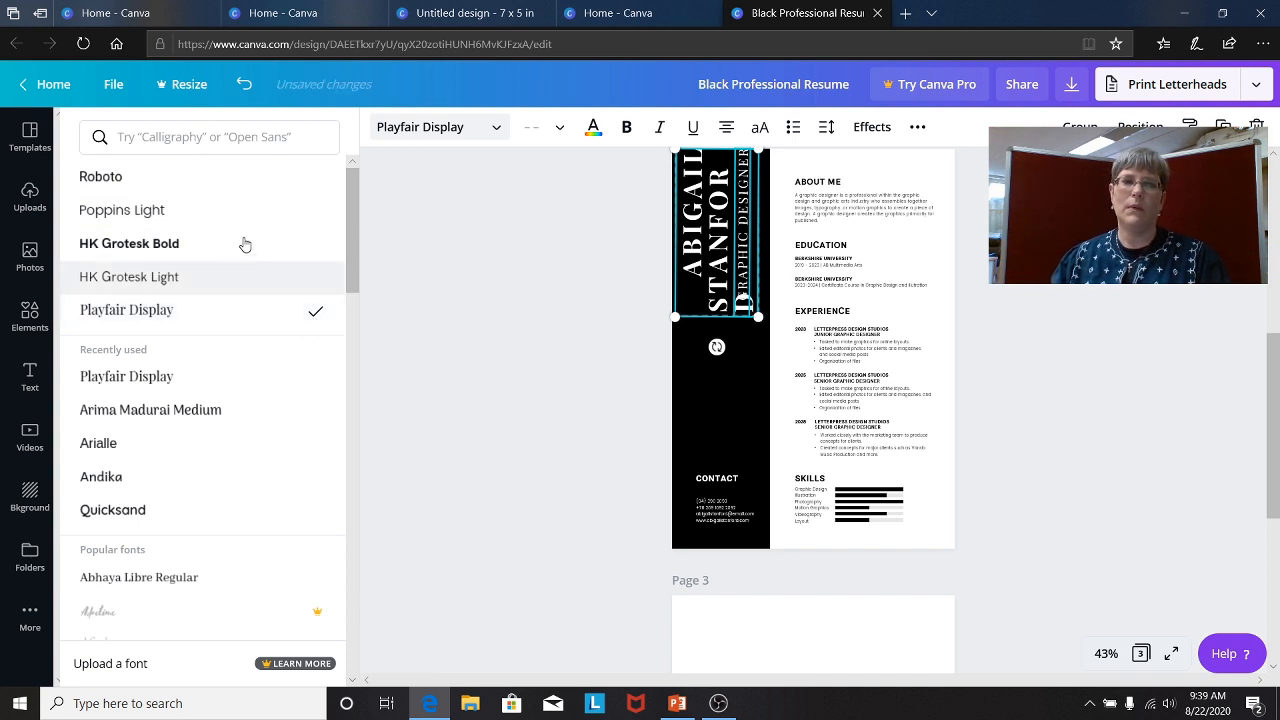
scroll(251, 237, "down", 2)
scroll(251, 237, "up", 2)
left_click(183, 258)
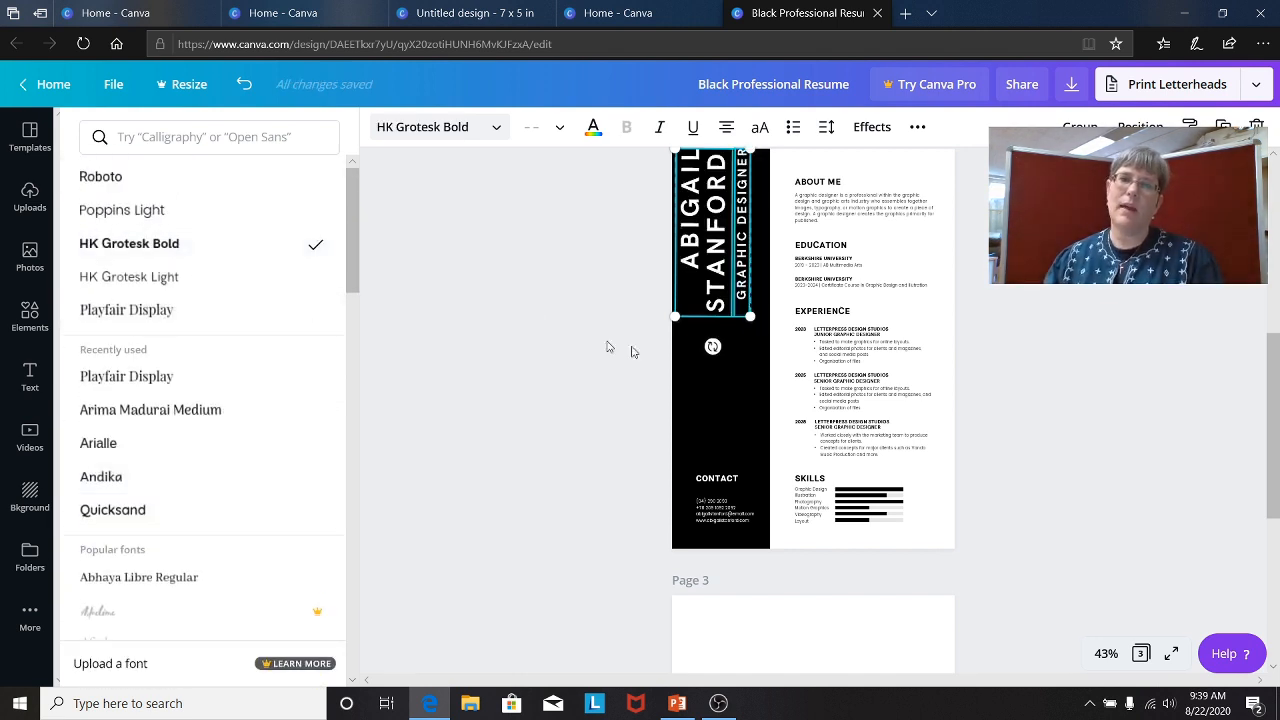
Enlarge the name and job title on page 2 until they nearly fill the black sidebar's width
scroll(561, 333, "up", 2)
scroll(810, 470, "up", 1)
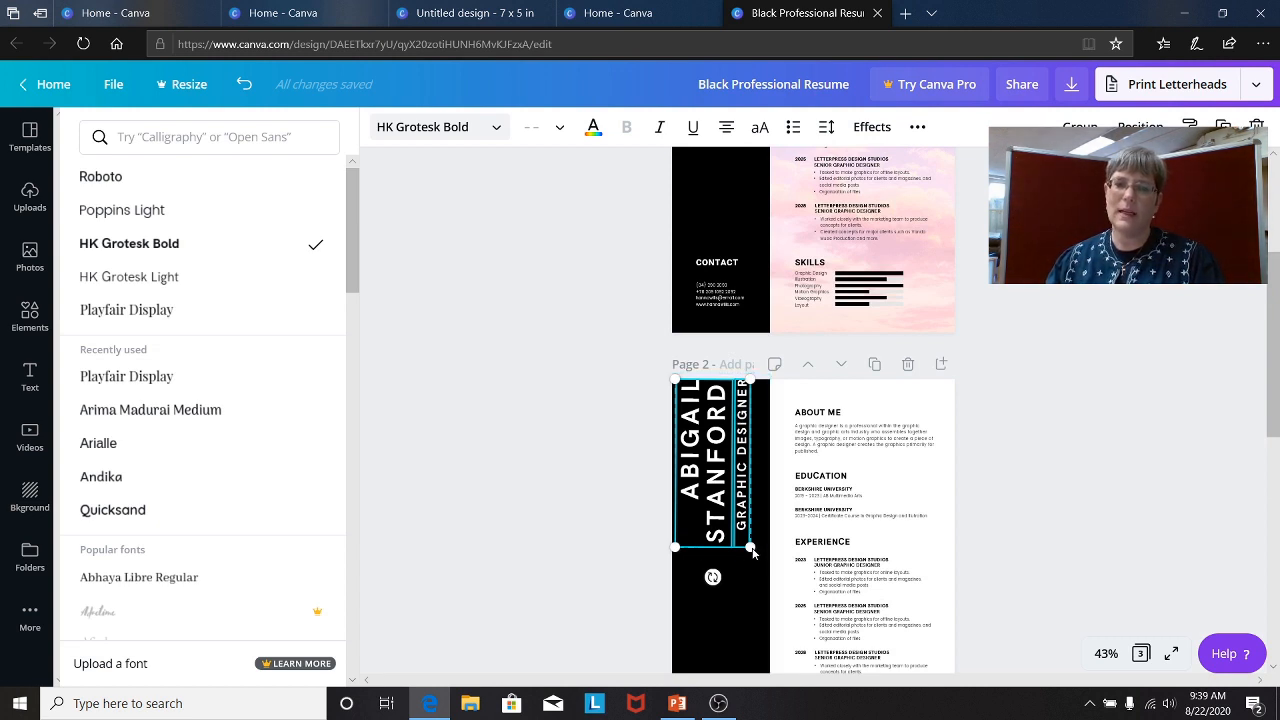
mouse_move(753, 571)
left_mouse_down()
mouse_move(749, 596)
mouse_move(760, 570)
left_mouse_up()
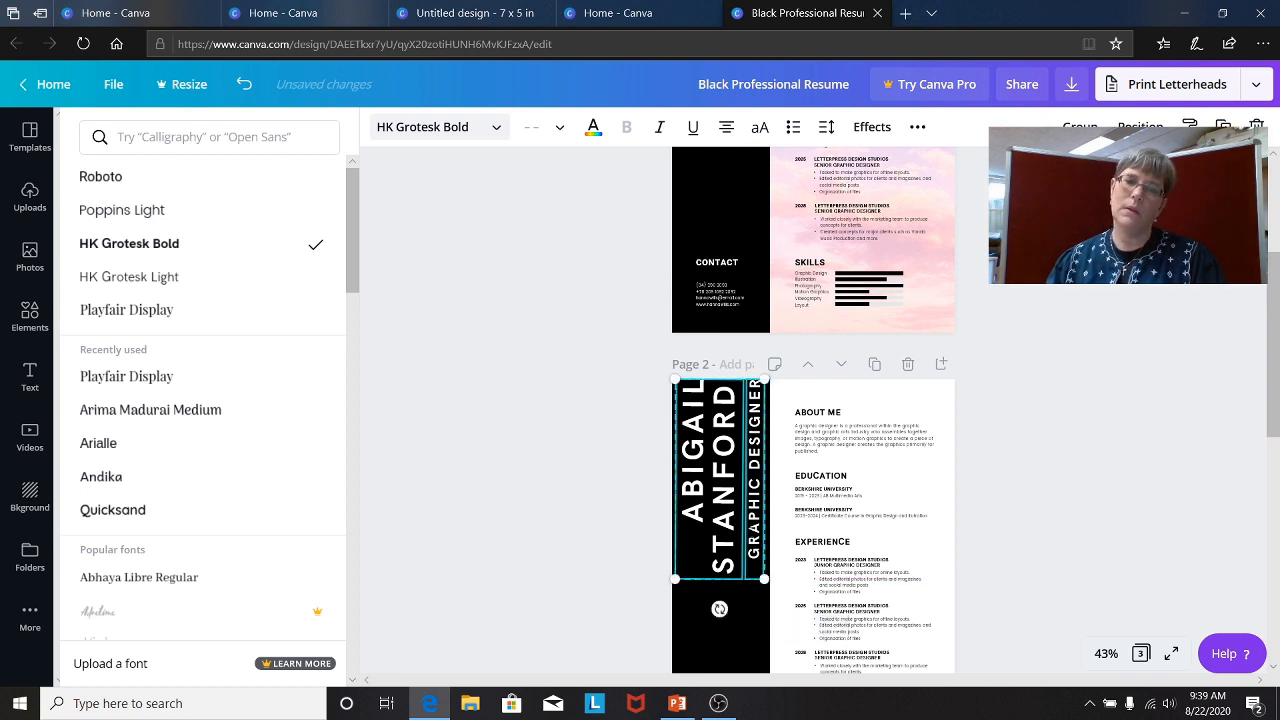
Try sending the name and job title on page 2 to the back, undo it, and deselect them
right_click(751, 538)
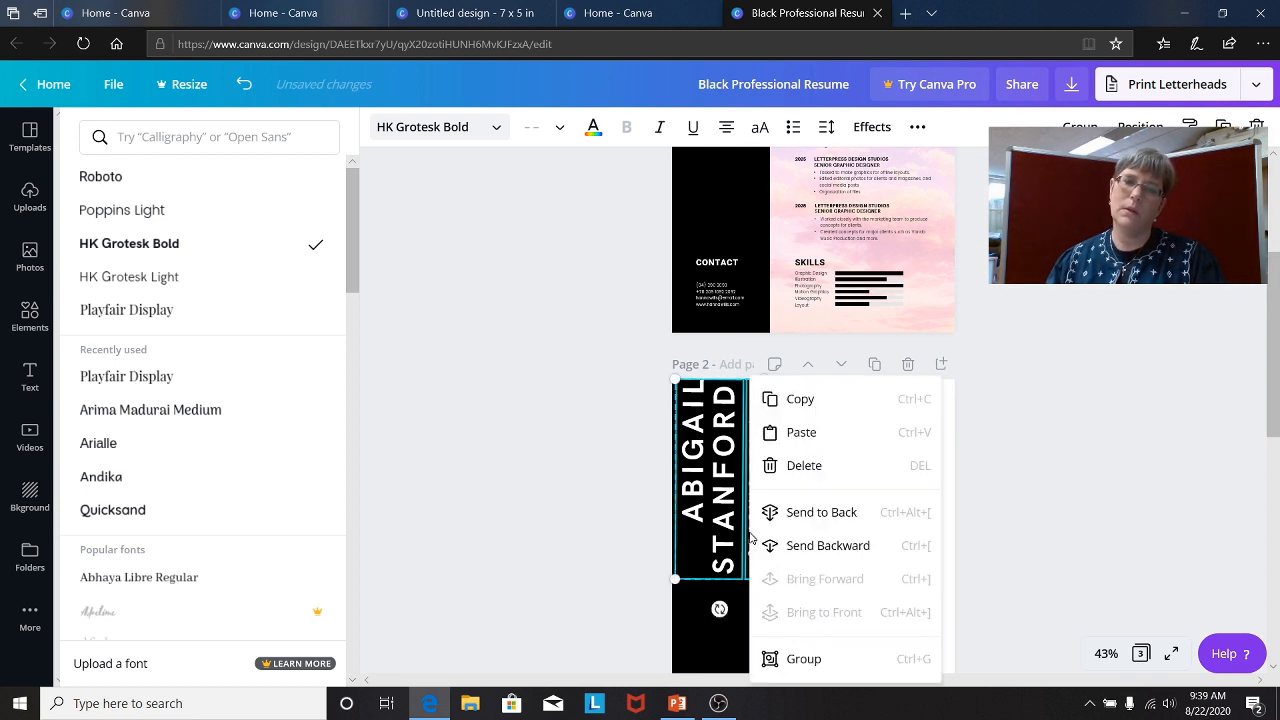
left_click(795, 513)
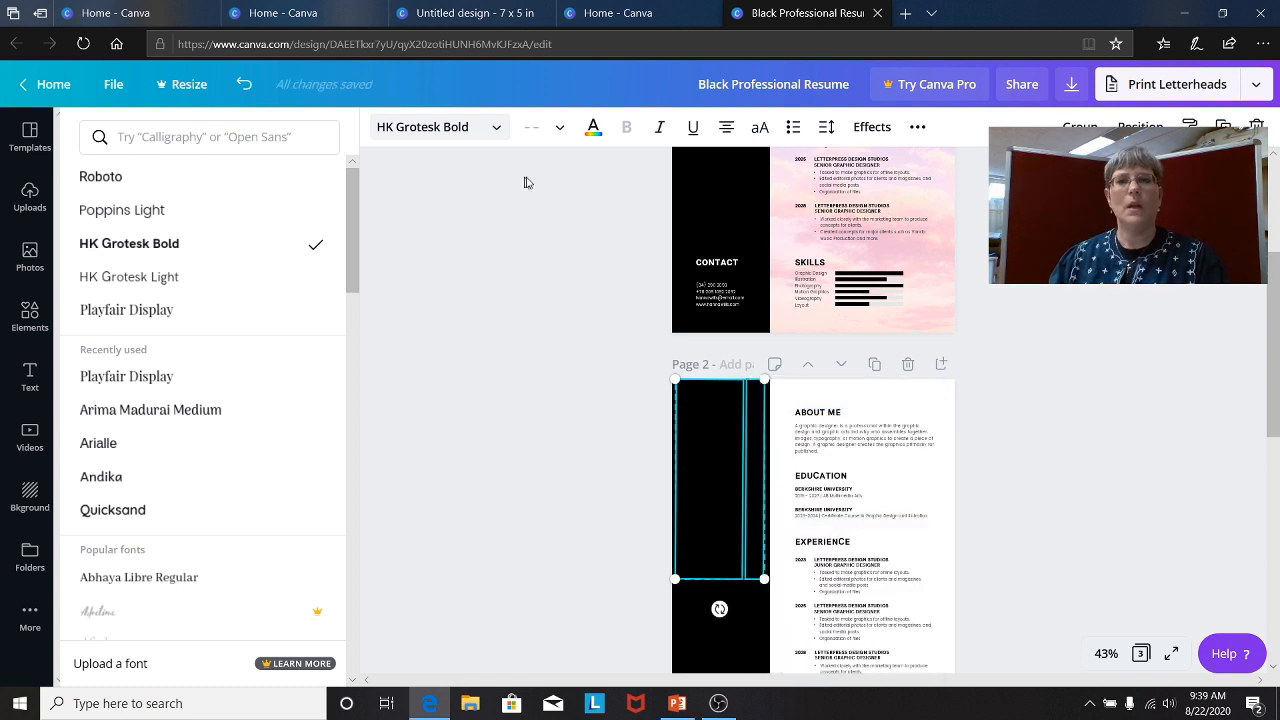
left_click(244, 84)
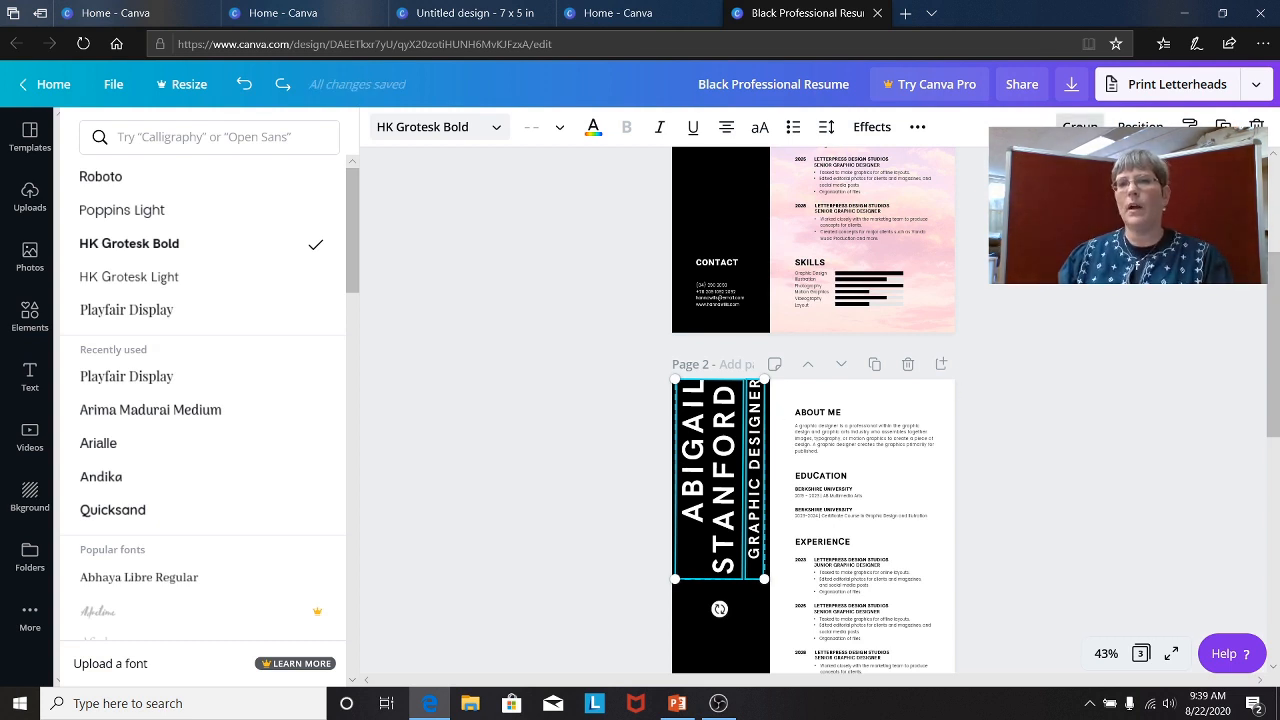
left_click(1034, 360)
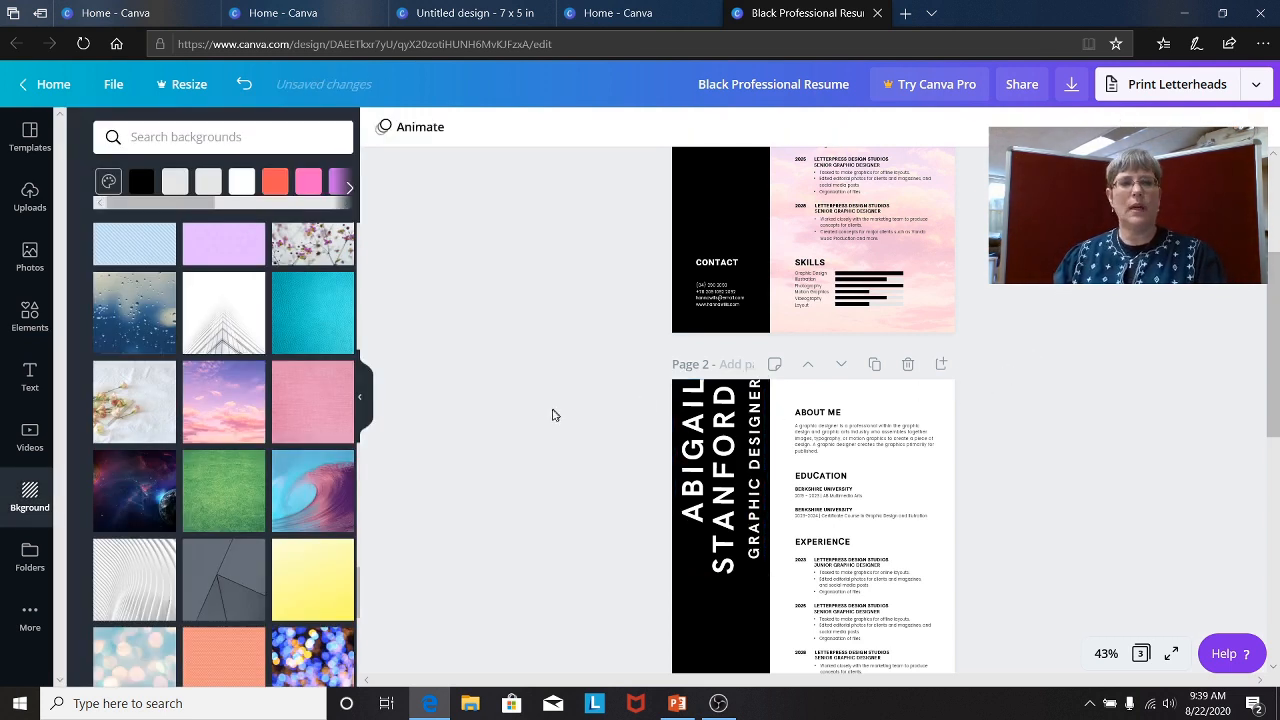
Examine how the contact, skills and experience elements on page 2 are grouped and can be selected individually
left_click(789, 495)
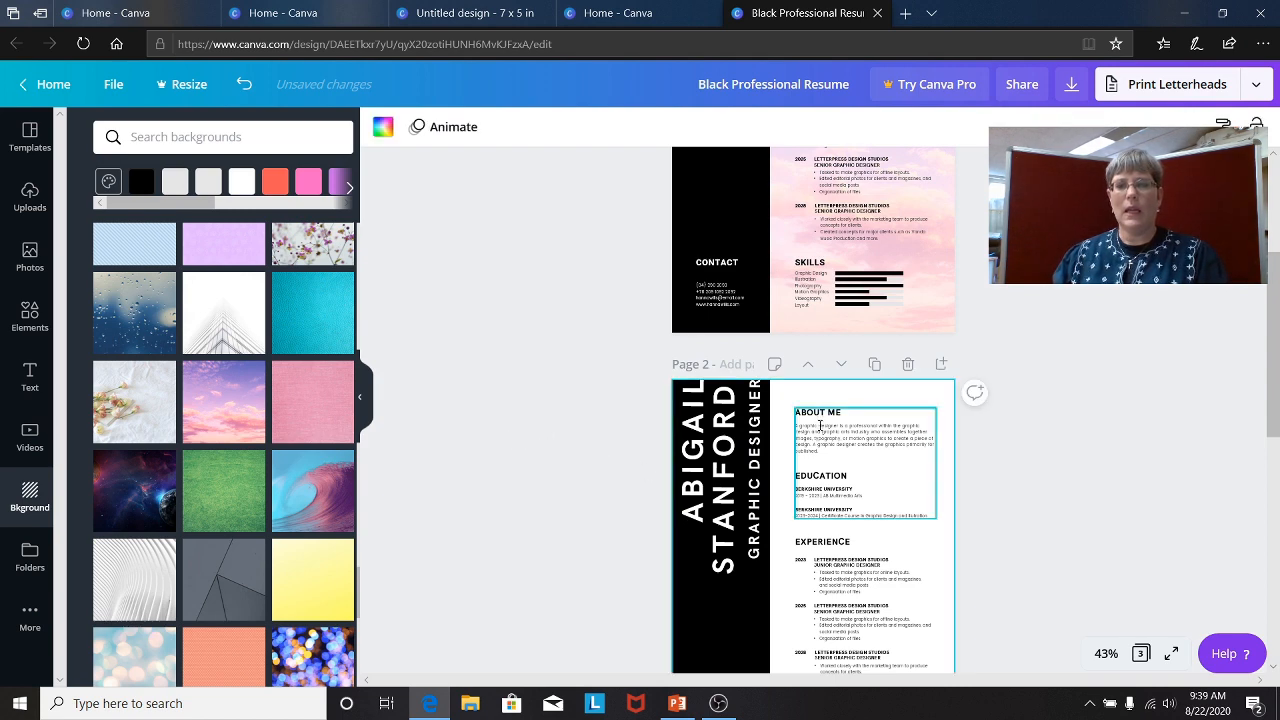
scroll(820, 430, "down", 2)
left_click(735, 489)
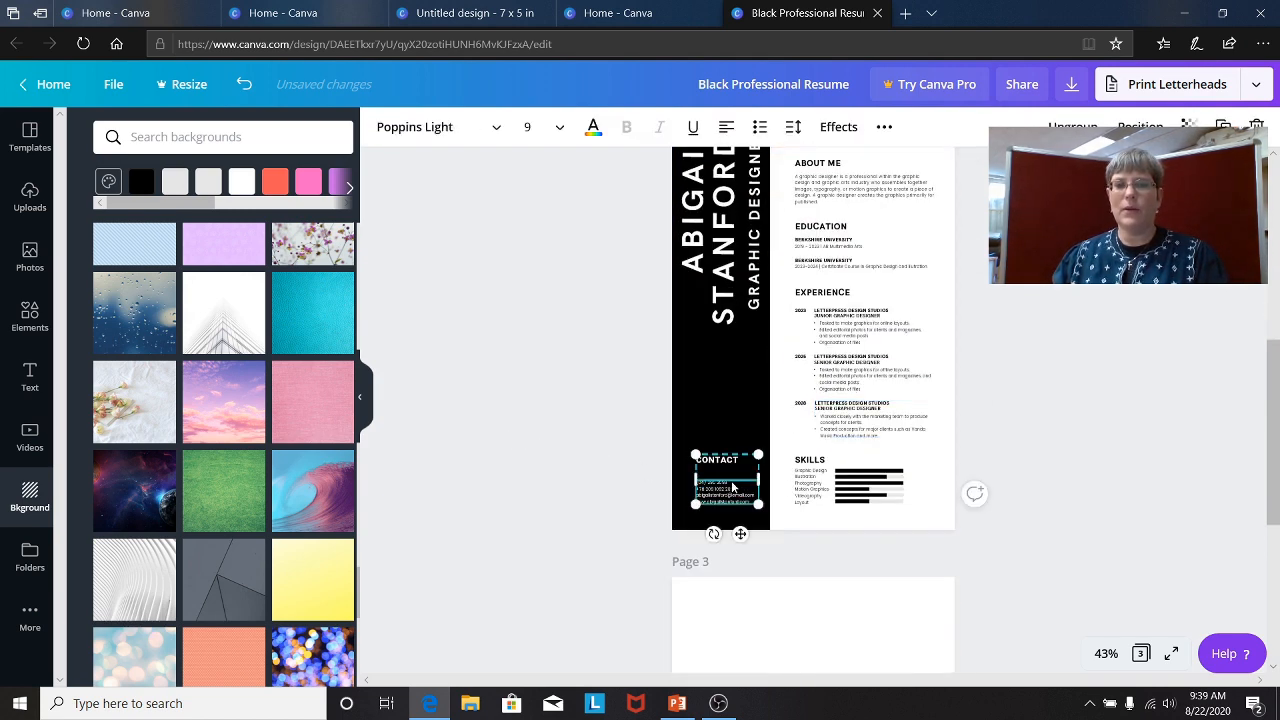
left_click(877, 482)
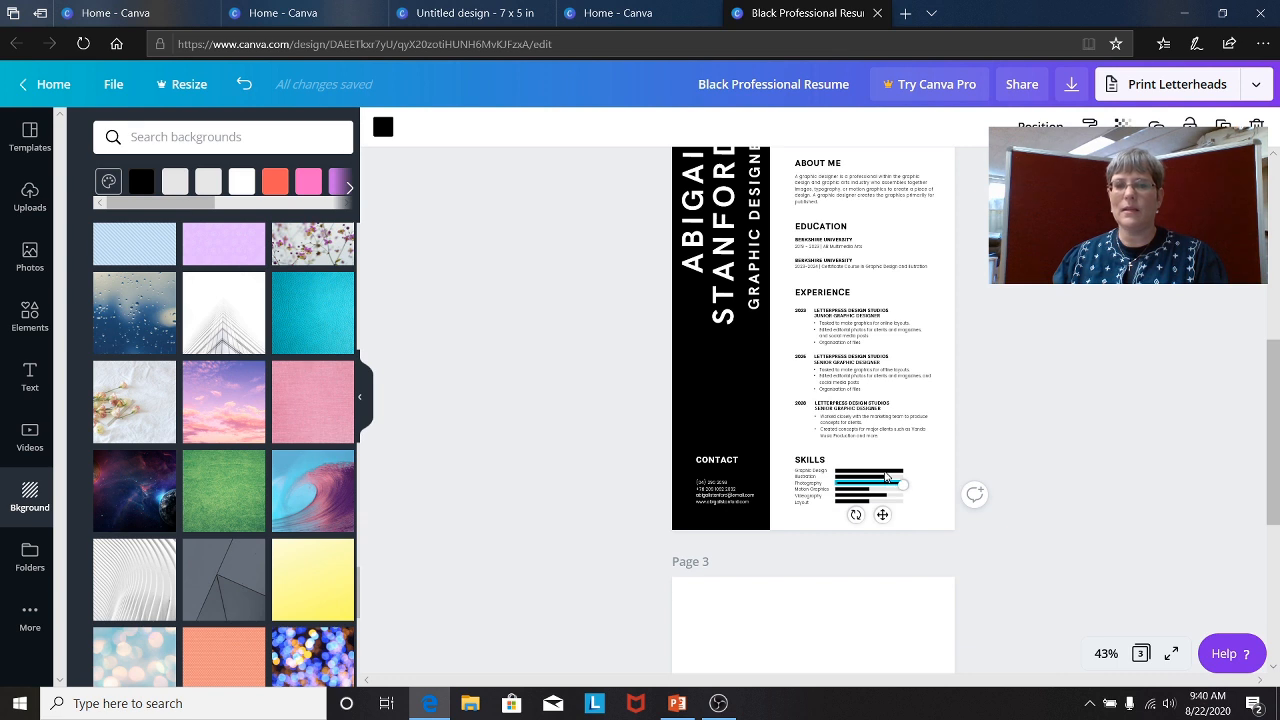
left_click(840, 432)
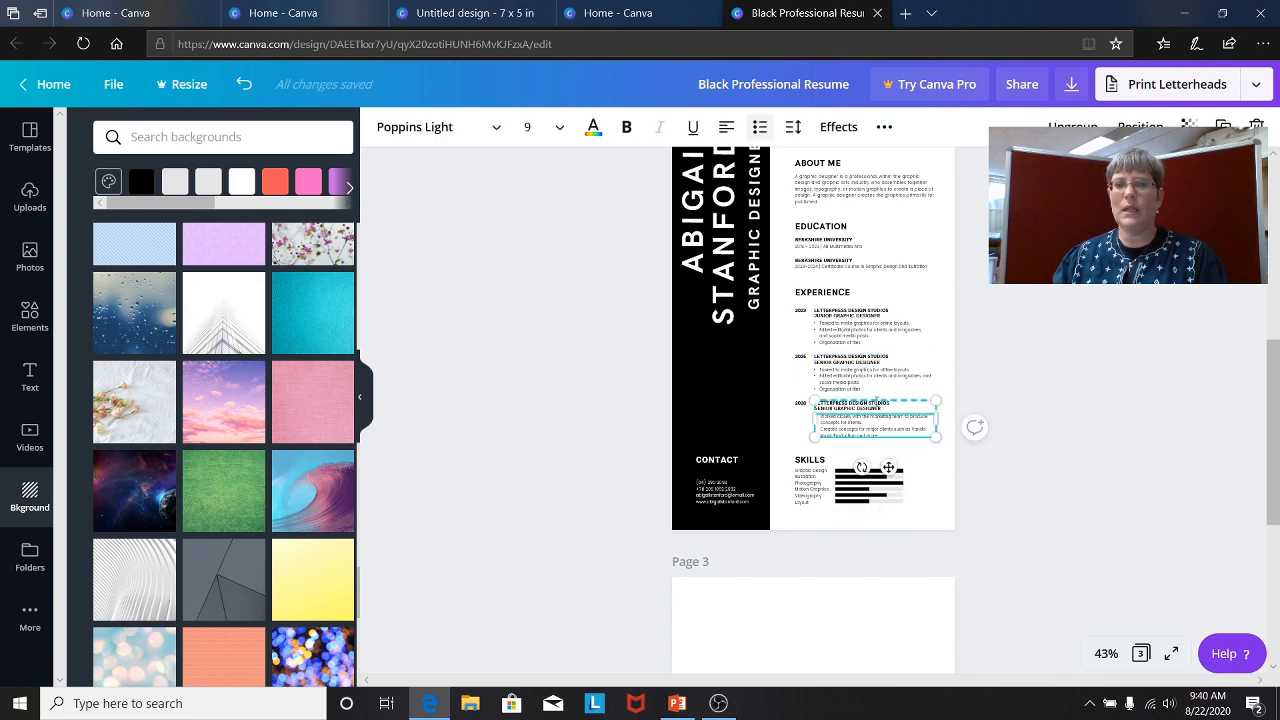
left_click(885, 405, "shift")
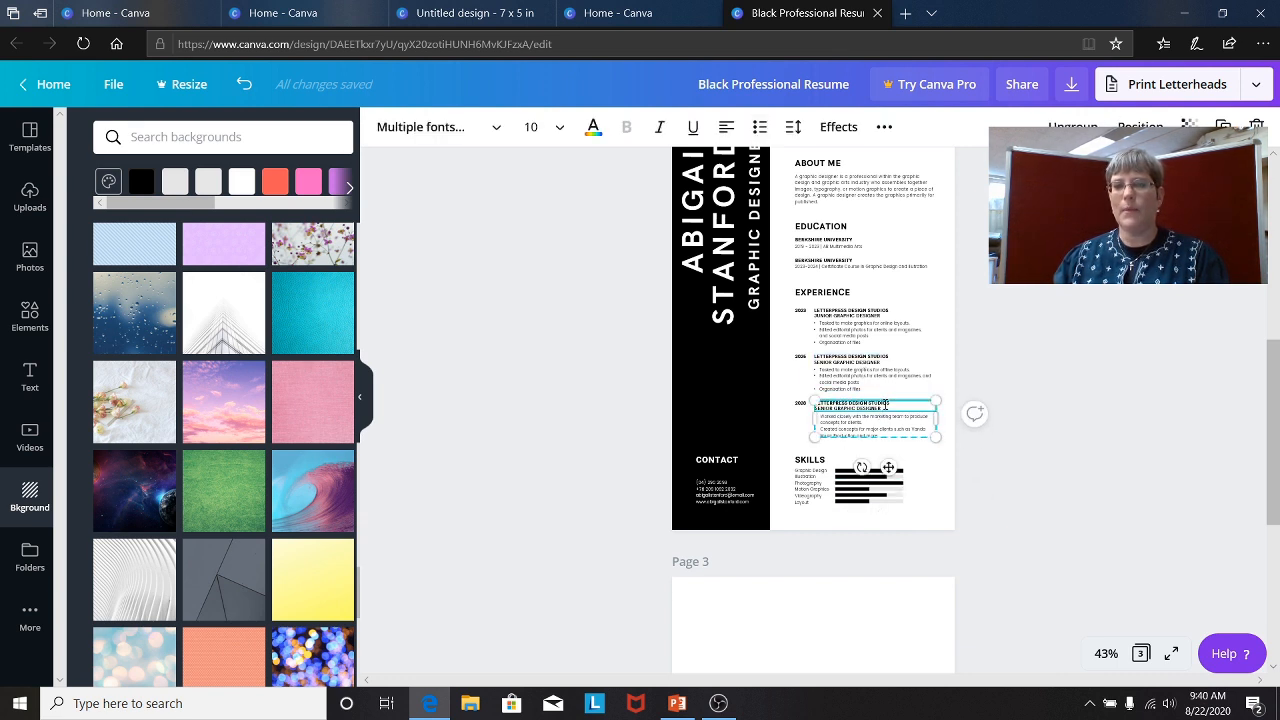
left_click(888, 425)
left_click(886, 406)
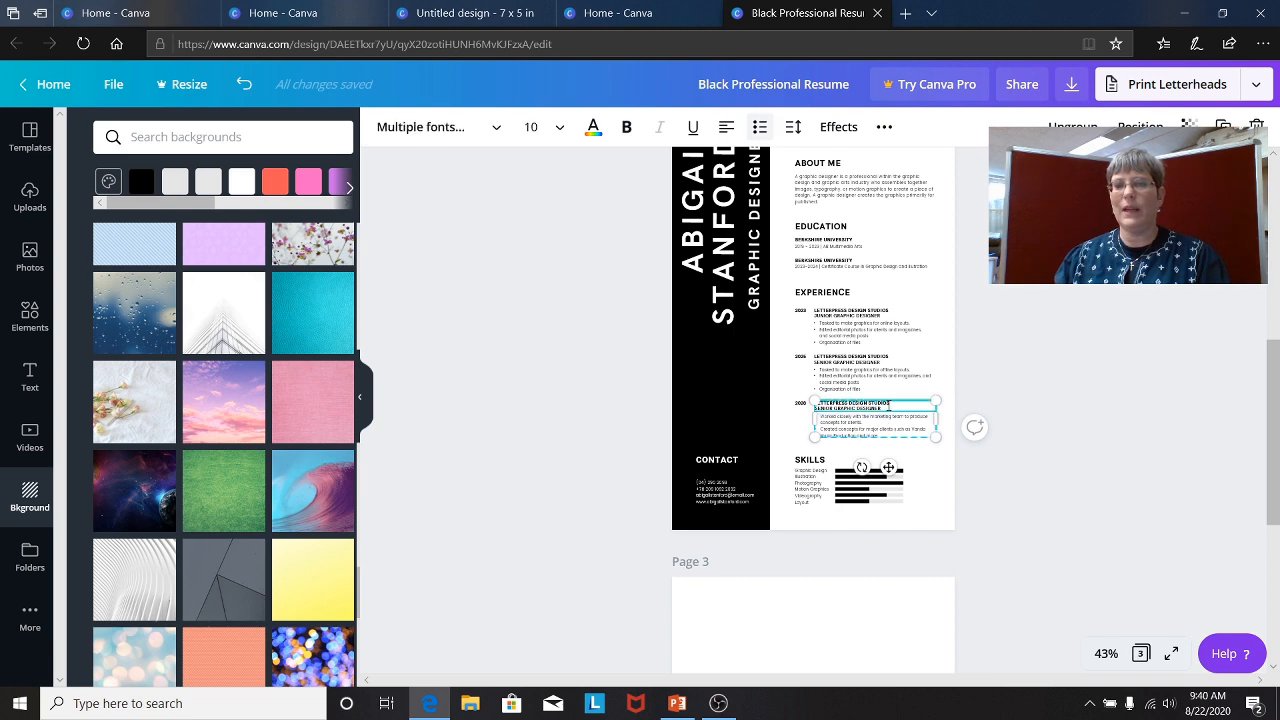
scroll(900, 390, "down", 1)
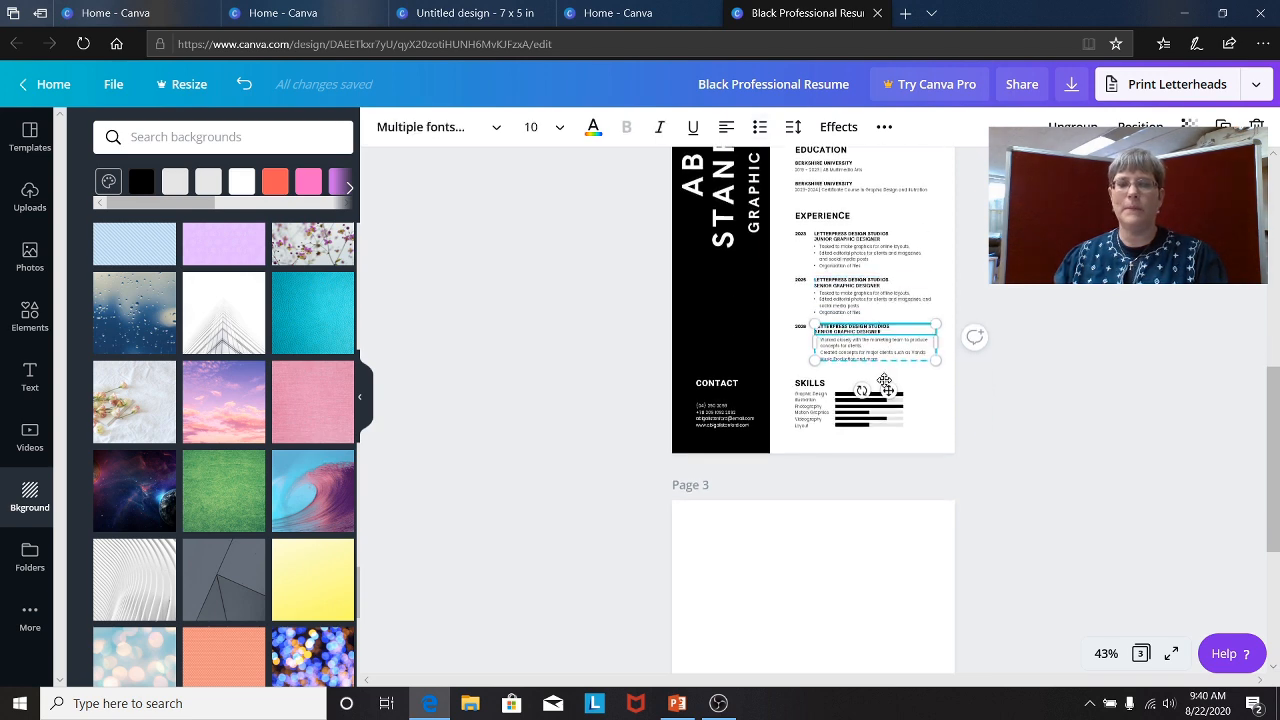
scroll(885, 380, "up", 6)
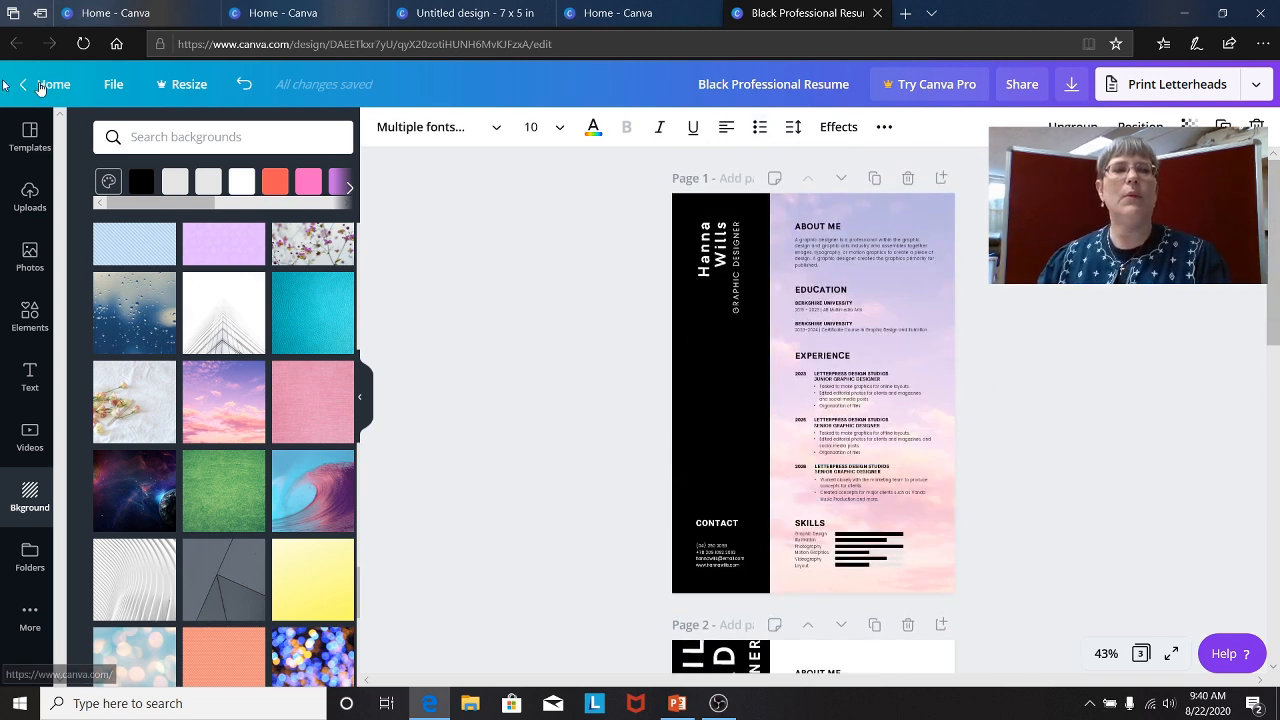
Return to the home page and open the yellow "Get Ready for School" template from the Flyers section
left_click(52, 86)
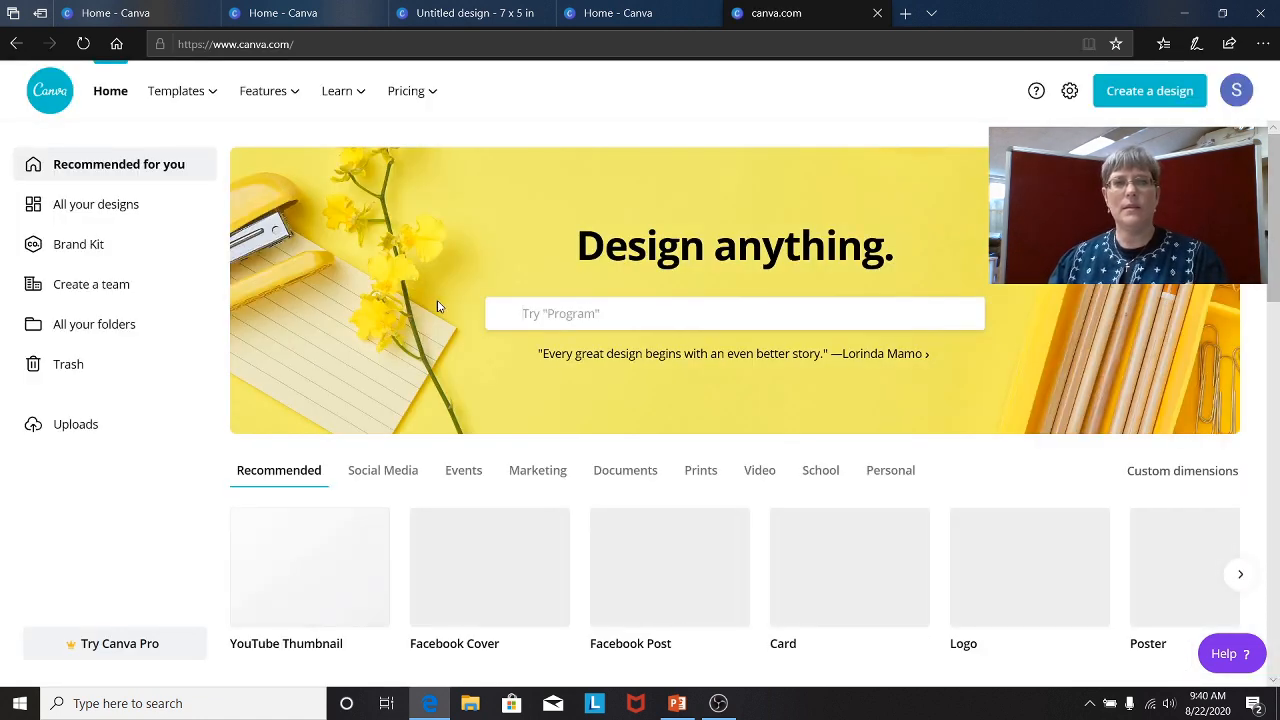
scroll(437, 306, "down", 8)
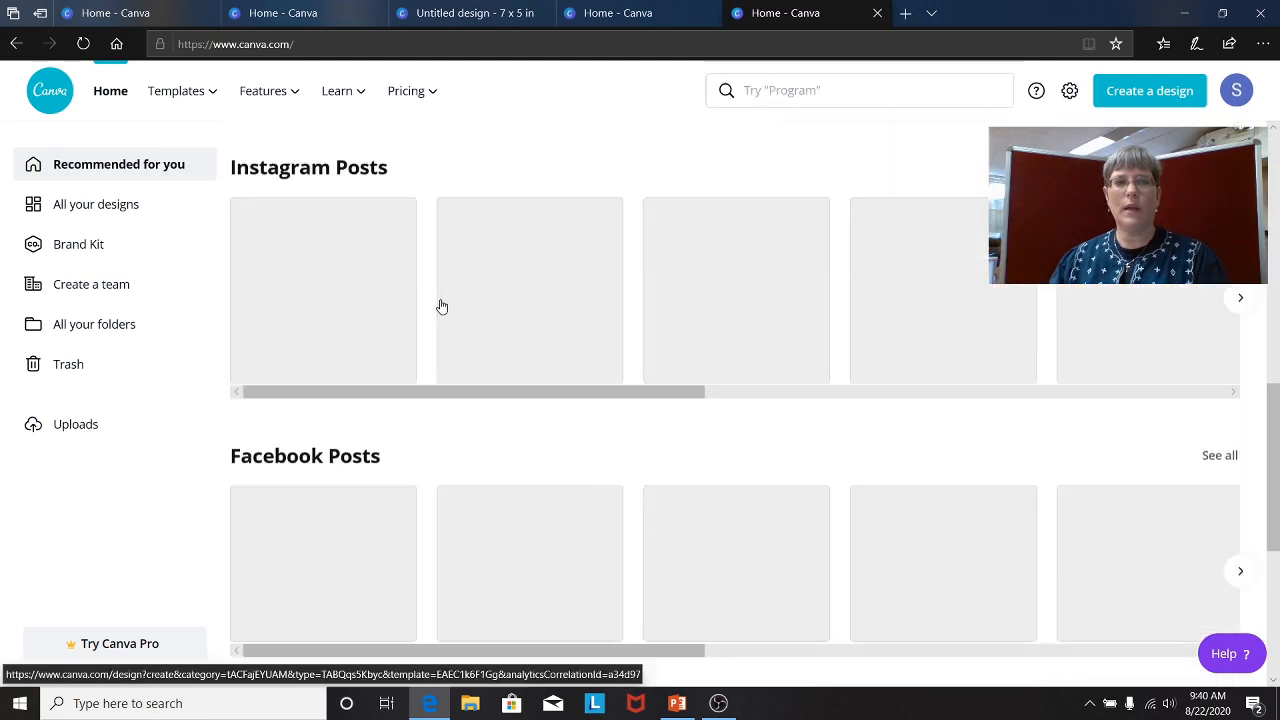
scroll(442, 306, "down", 1)
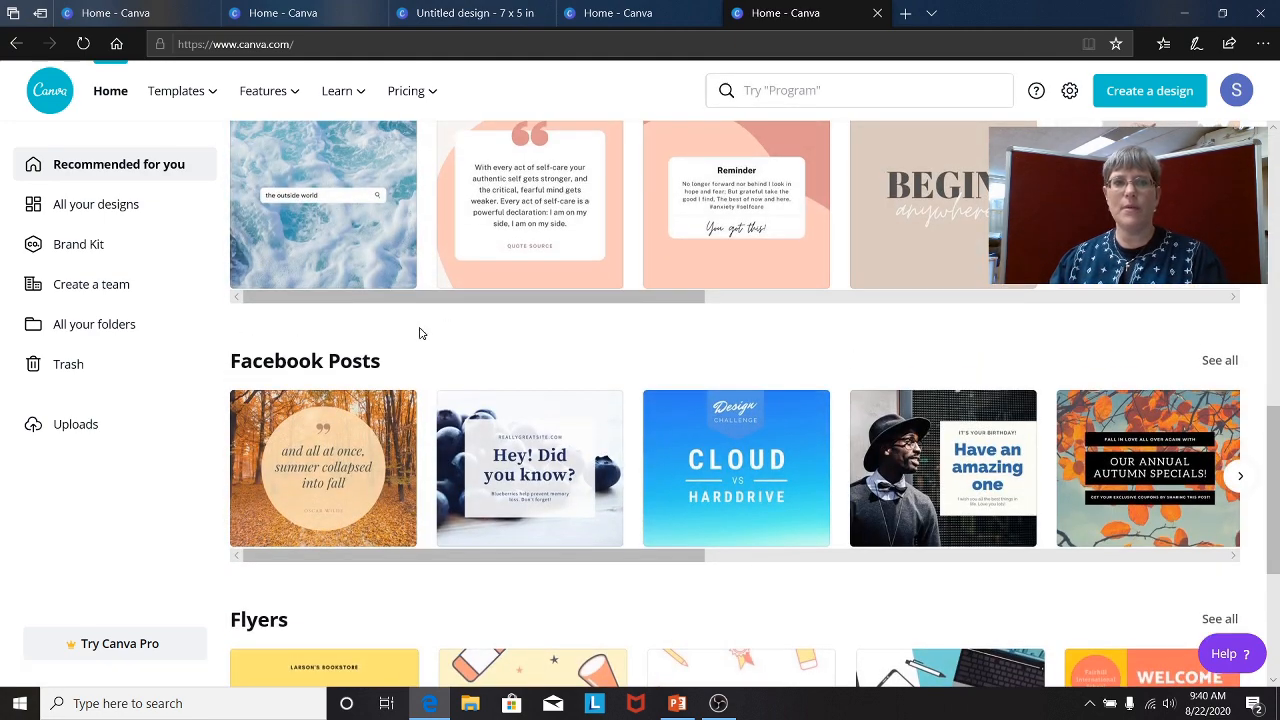
scroll(420, 333, "up", 2)
scroll(422, 332, "down", 3)
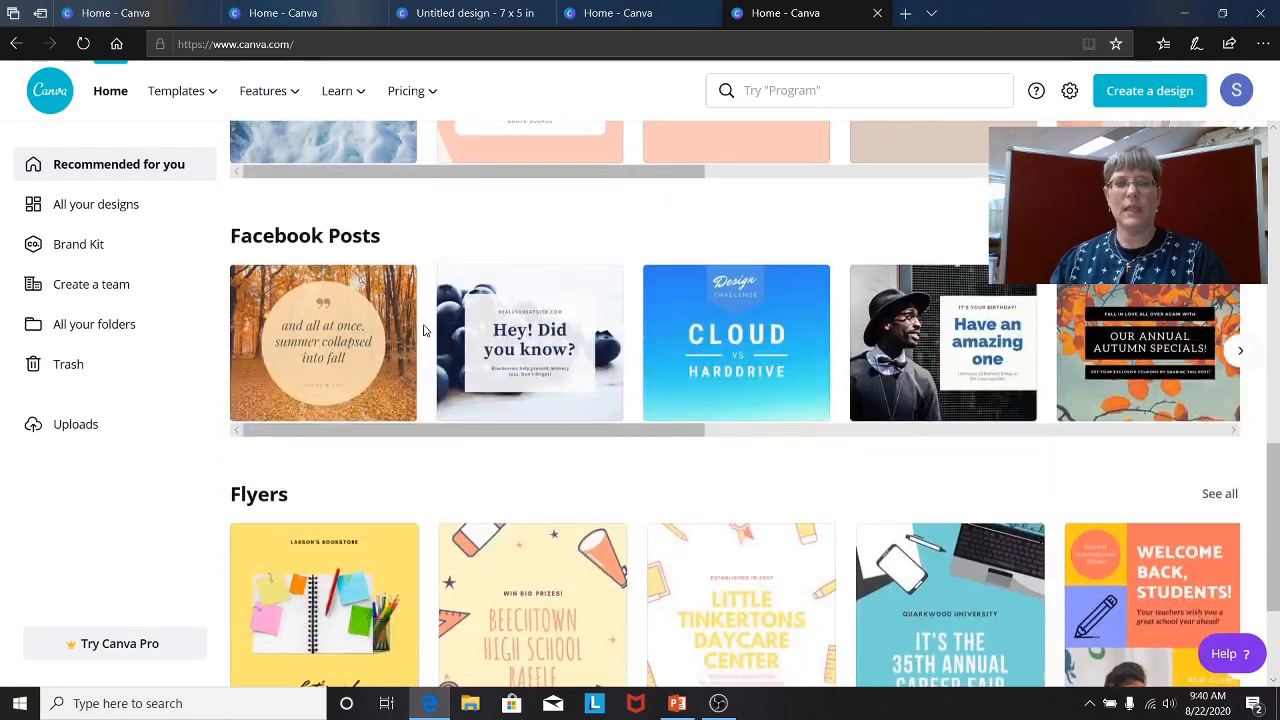
scroll(423, 330, "down", 4)
scroll(423, 330, "up", 1)
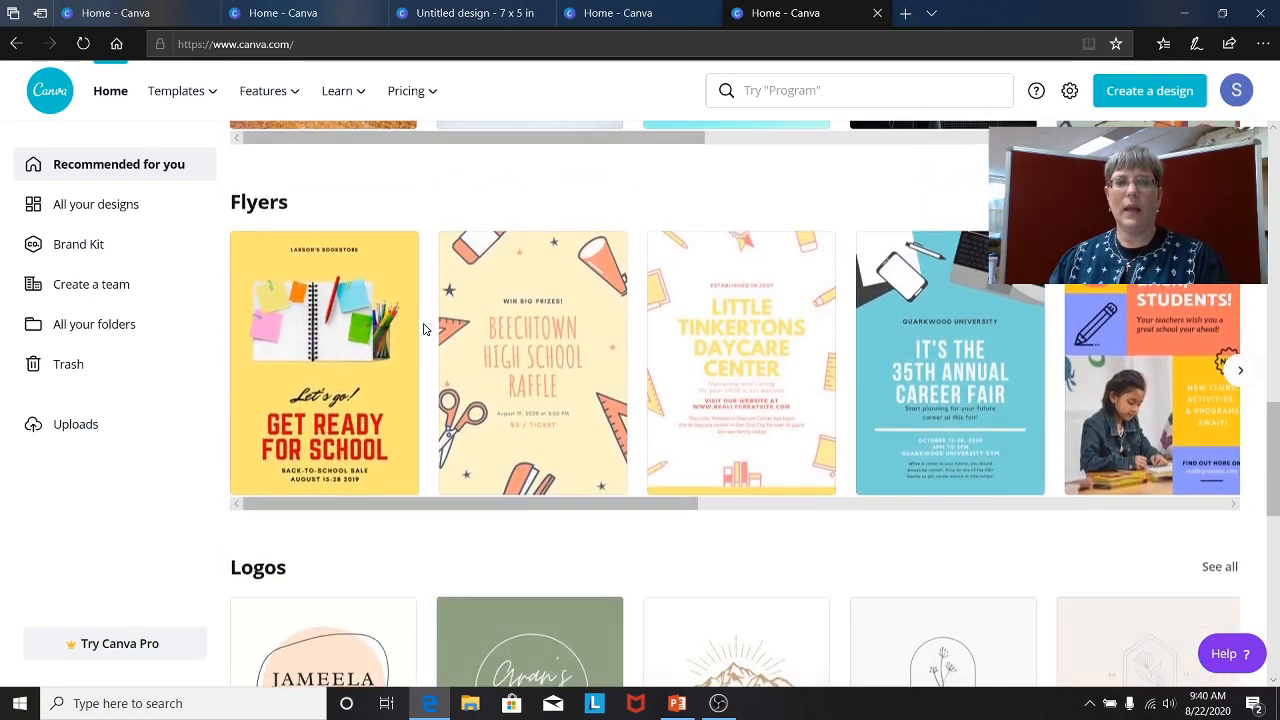
left_click(305, 372)
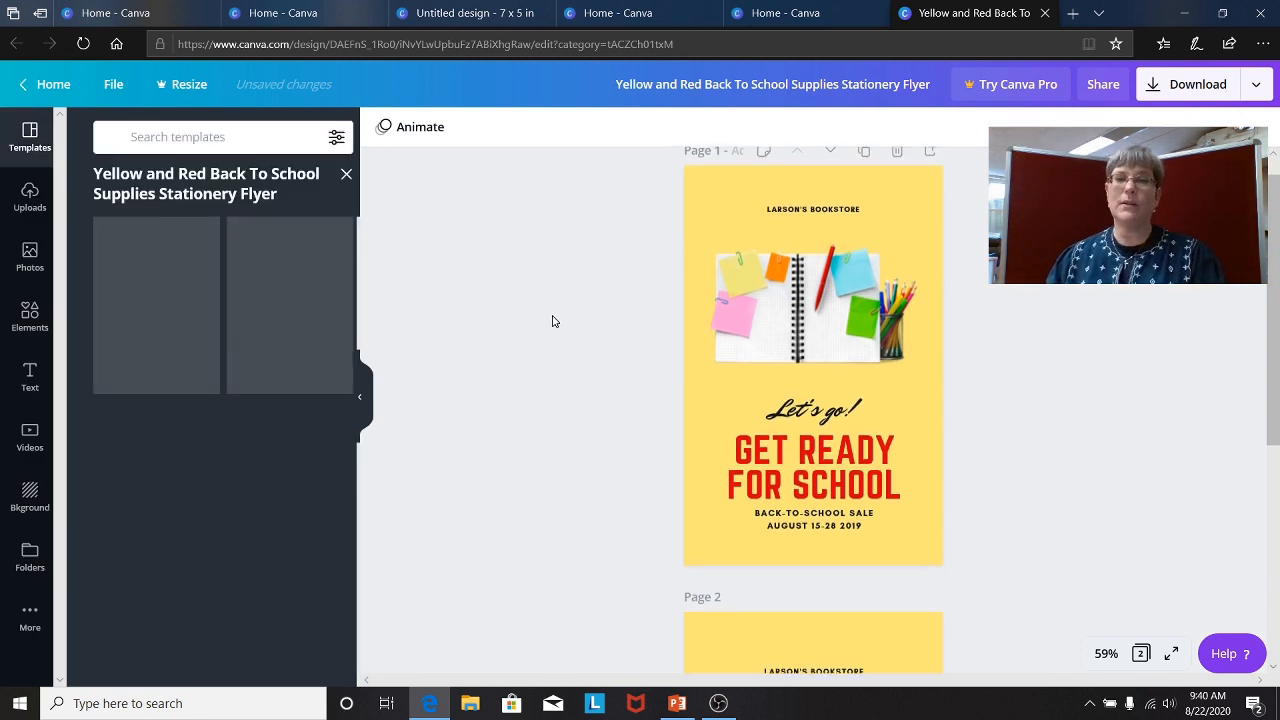
Review both flyer pages and set the "LARSON'S BOOKSTORE" heading on page 1 to font size 32
scroll(552, 321, "down", 3)
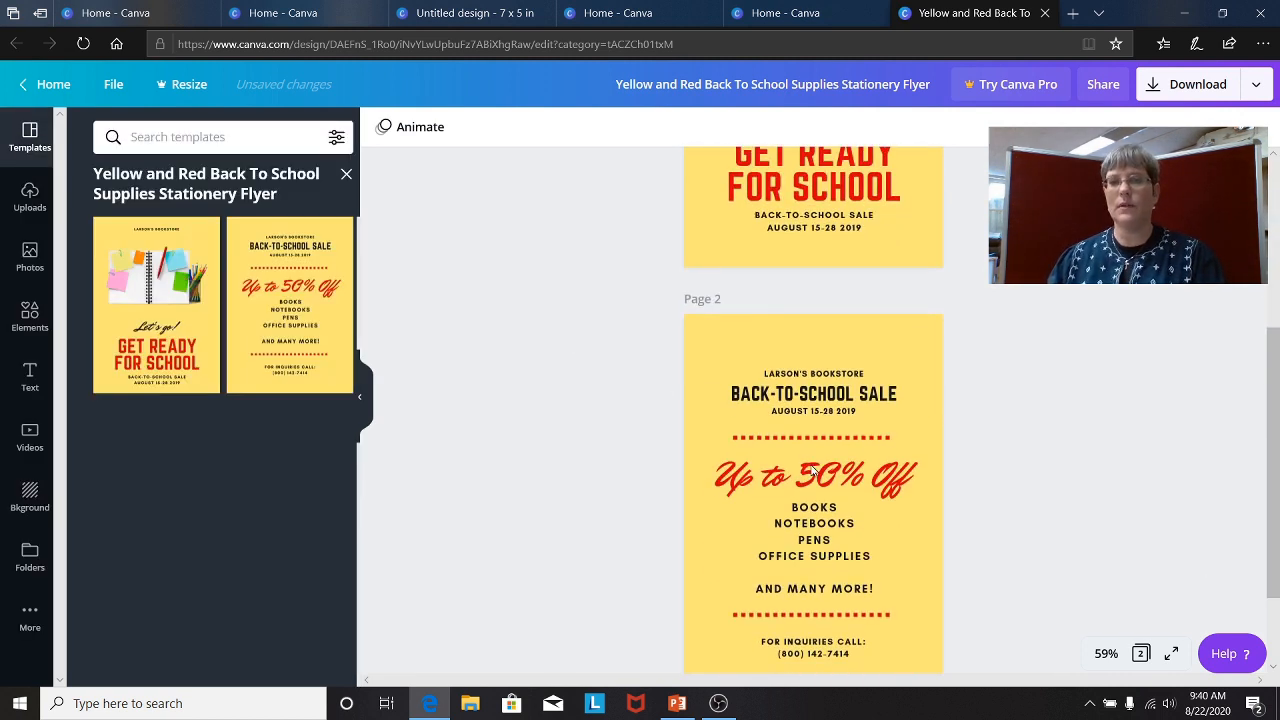
scroll(829, 527, "down", 1)
scroll(872, 500, "down", 1)
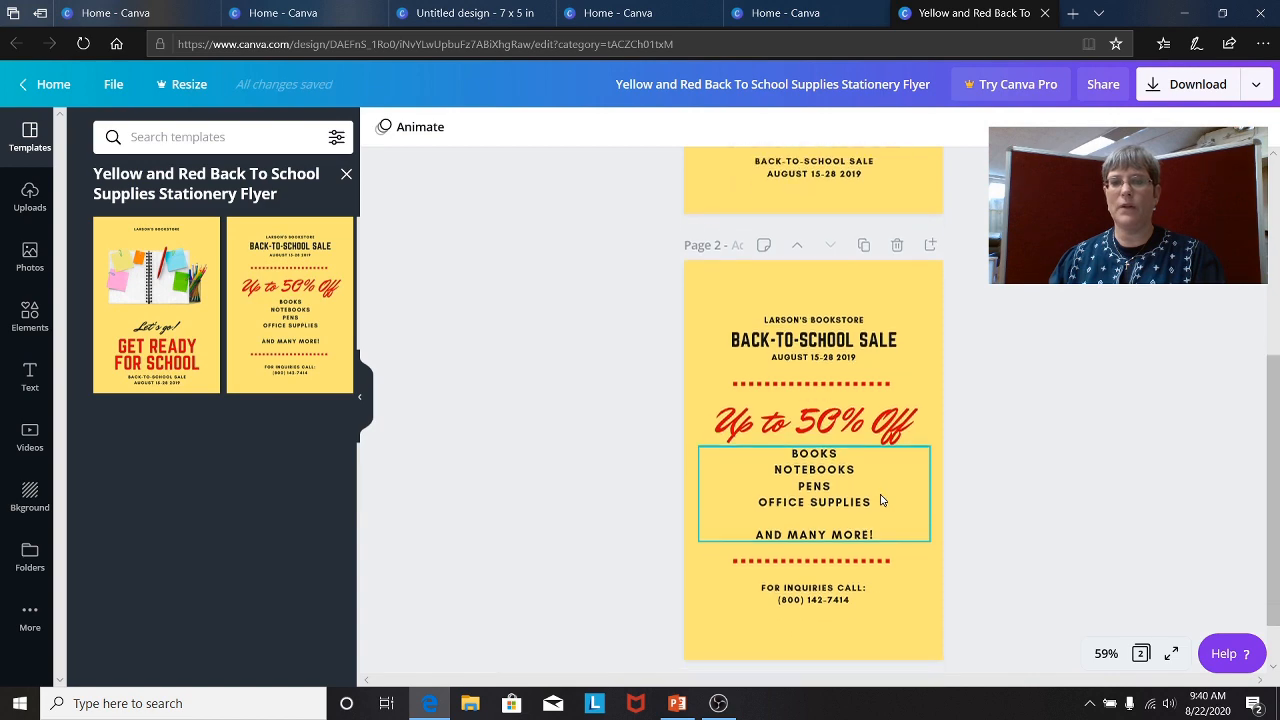
scroll(880, 477, "up", 2)
scroll(880, 477, "up", 2)
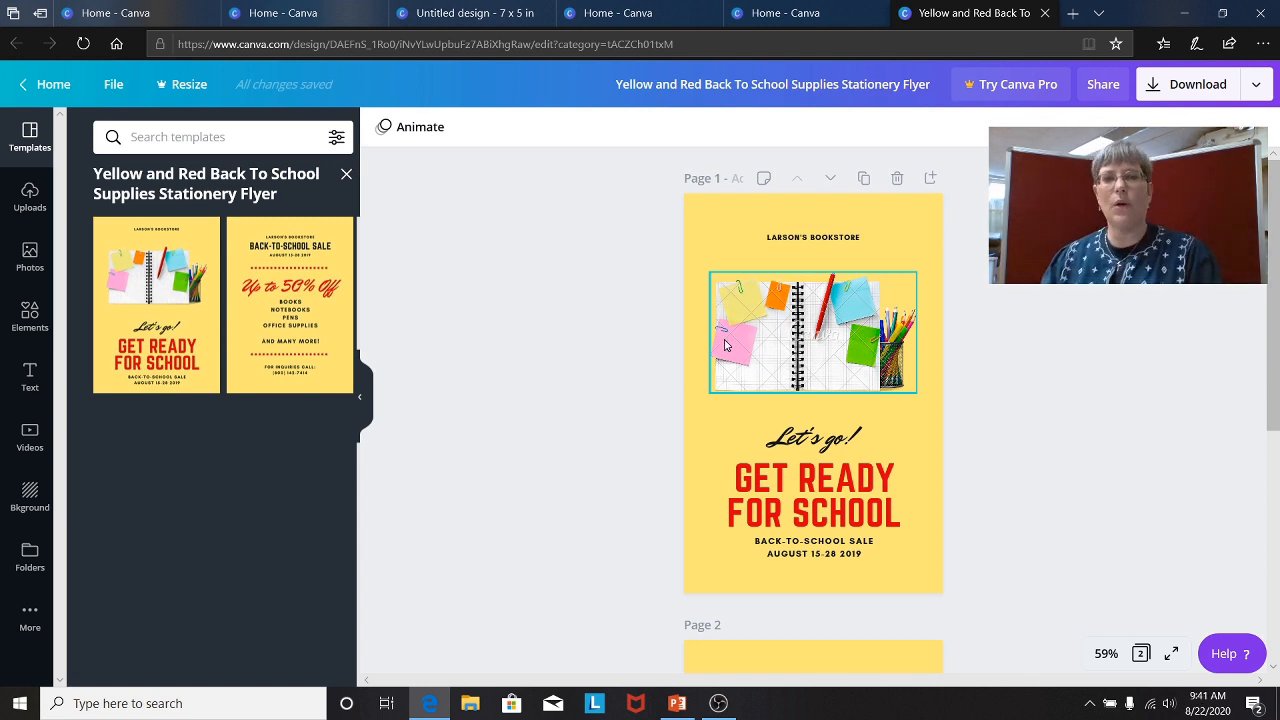
left_click(740, 237)
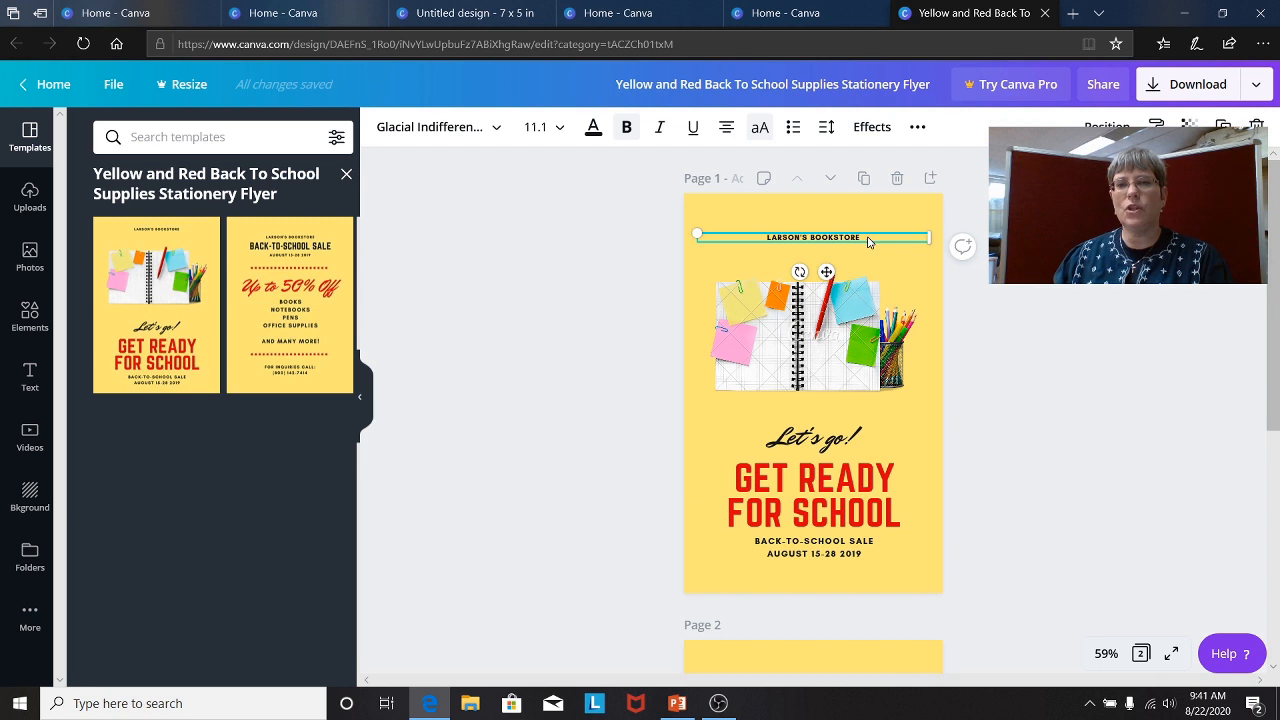
left_click_drag(868, 237, 698, 239)
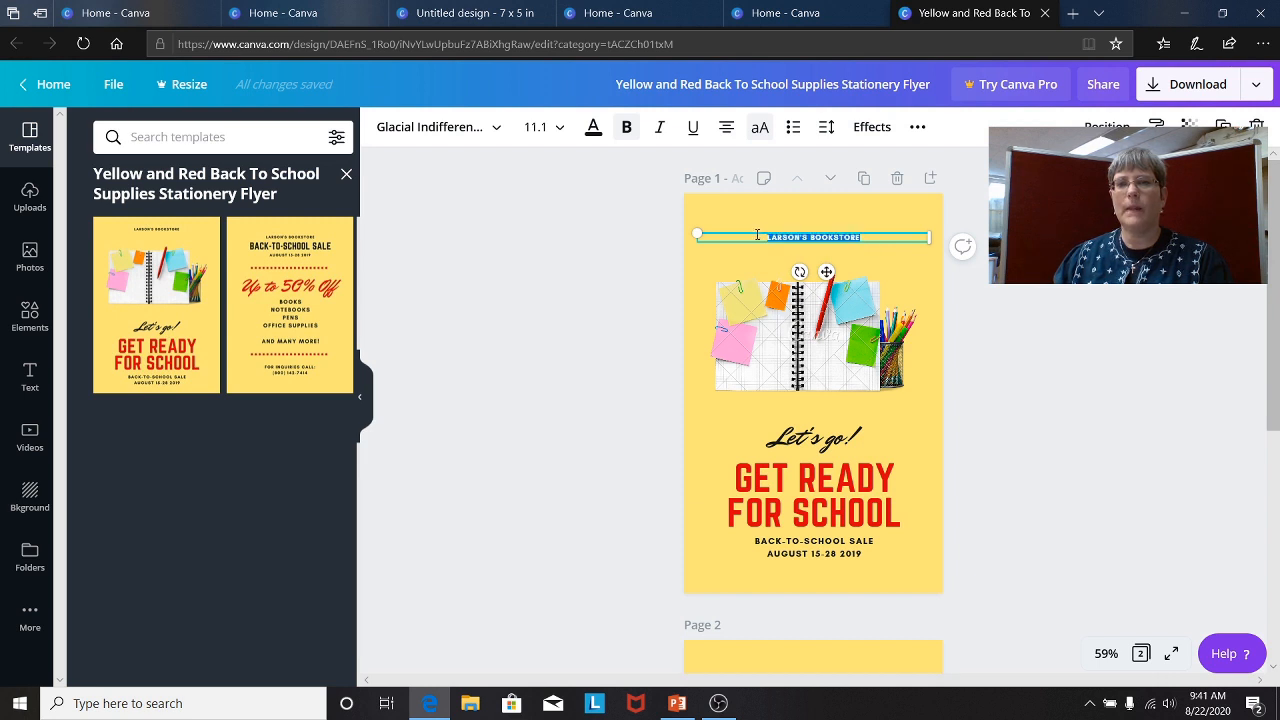
left_click(559, 129)
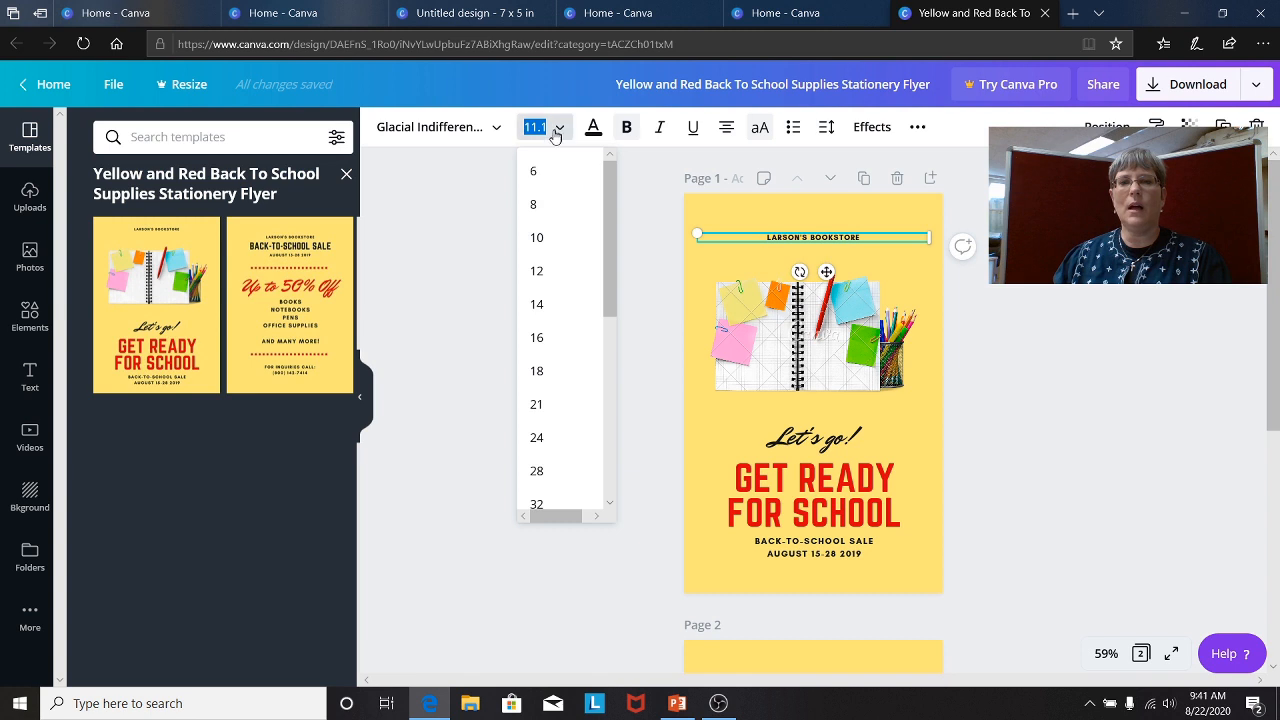
left_click(537, 404)
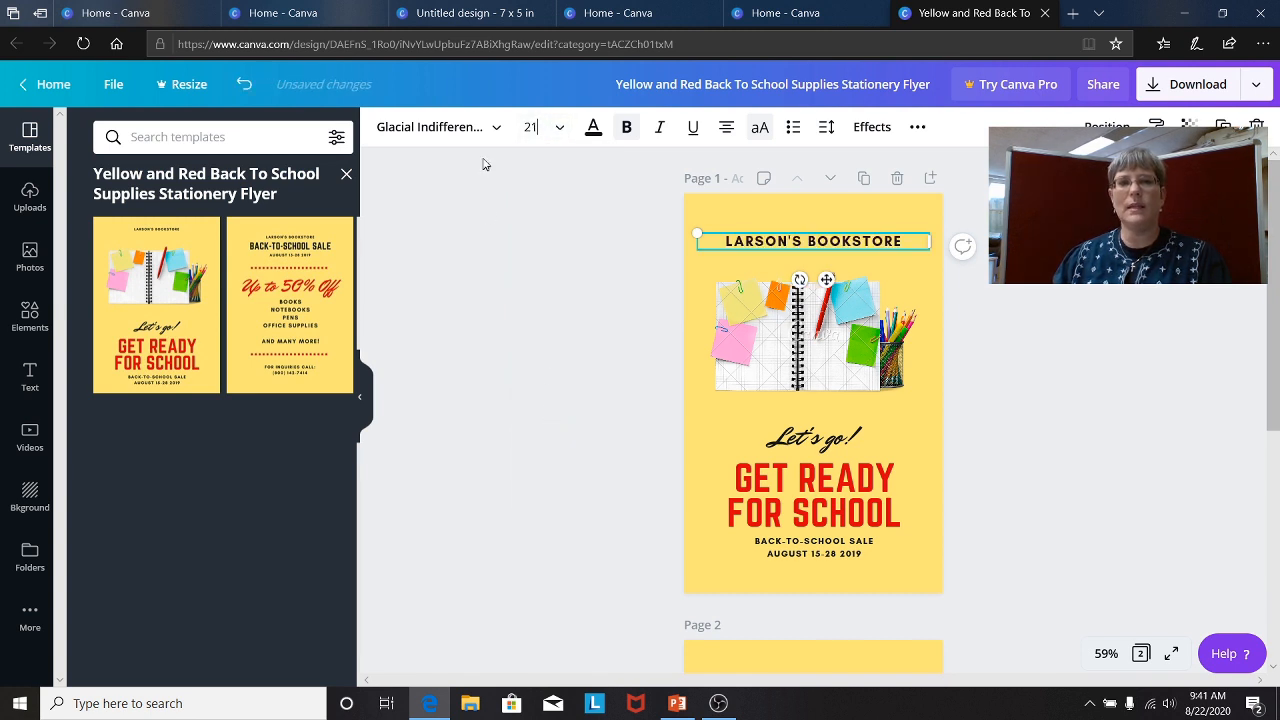
left_click(552, 130)
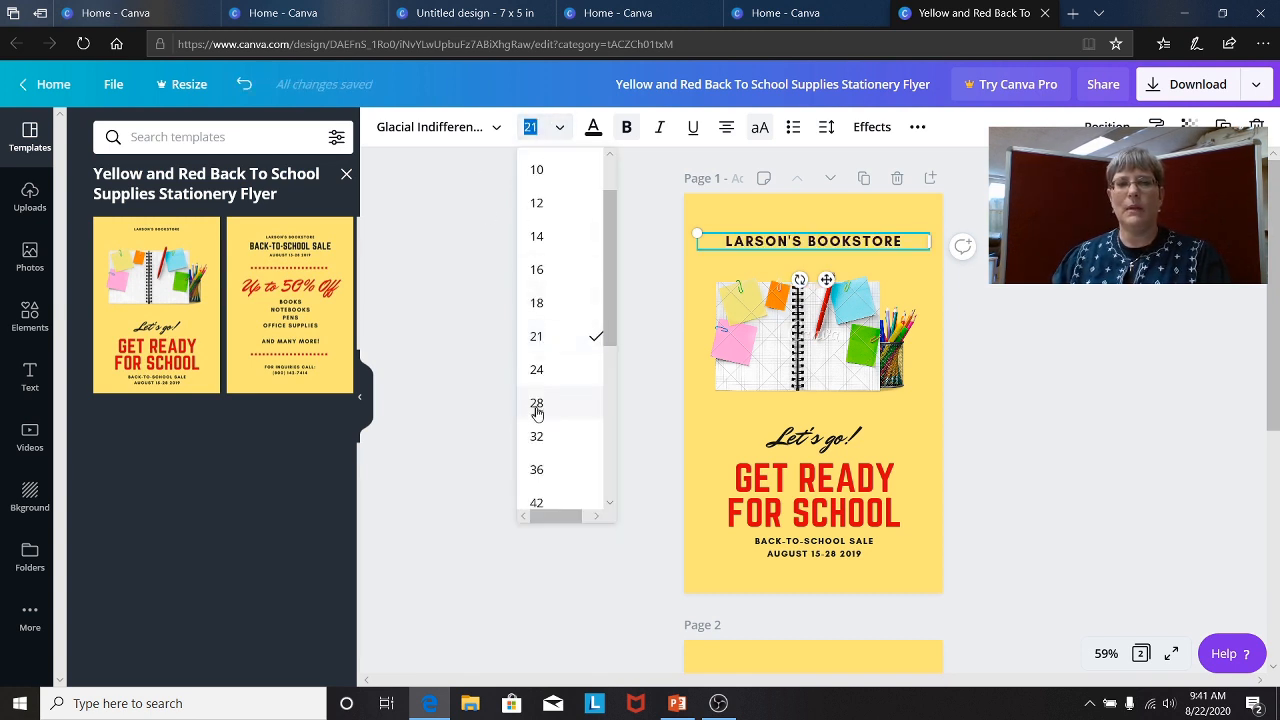
left_click(539, 437)
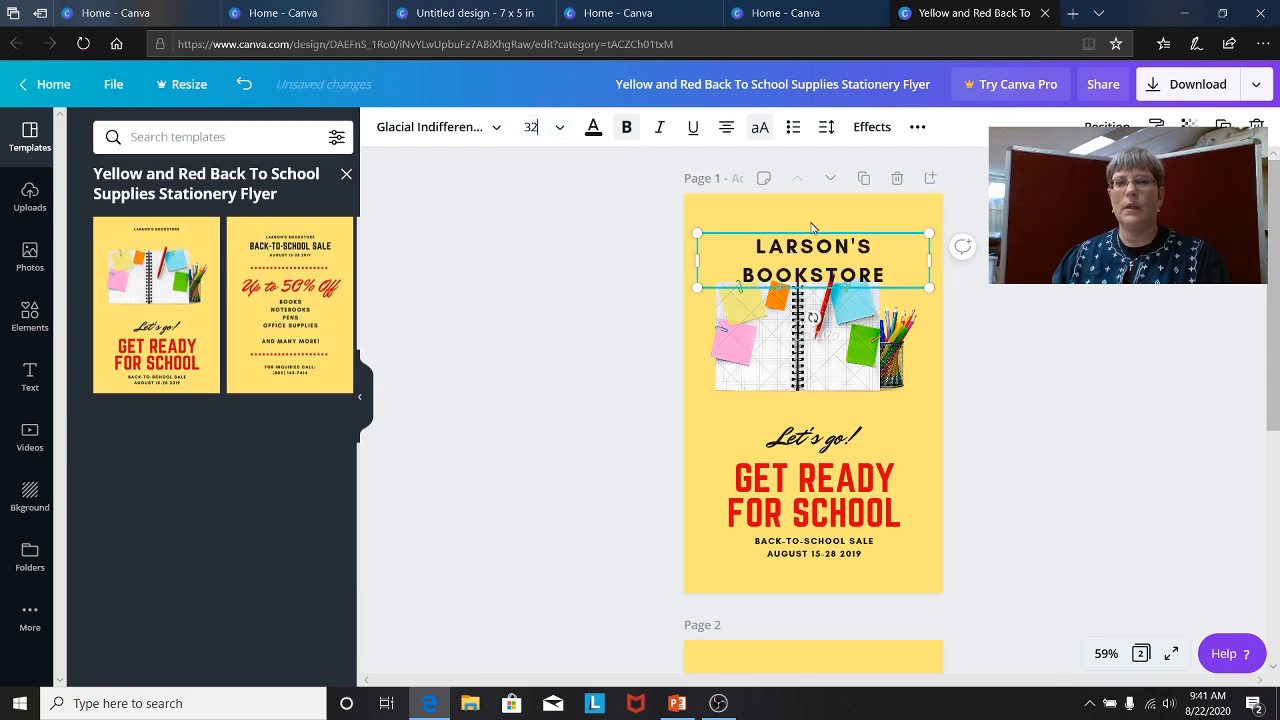
Move the "LARSON'S BOOKSTORE" heading on page 1 up so it clears the notebook picture
left_click_drag(807, 232, 811, 210)
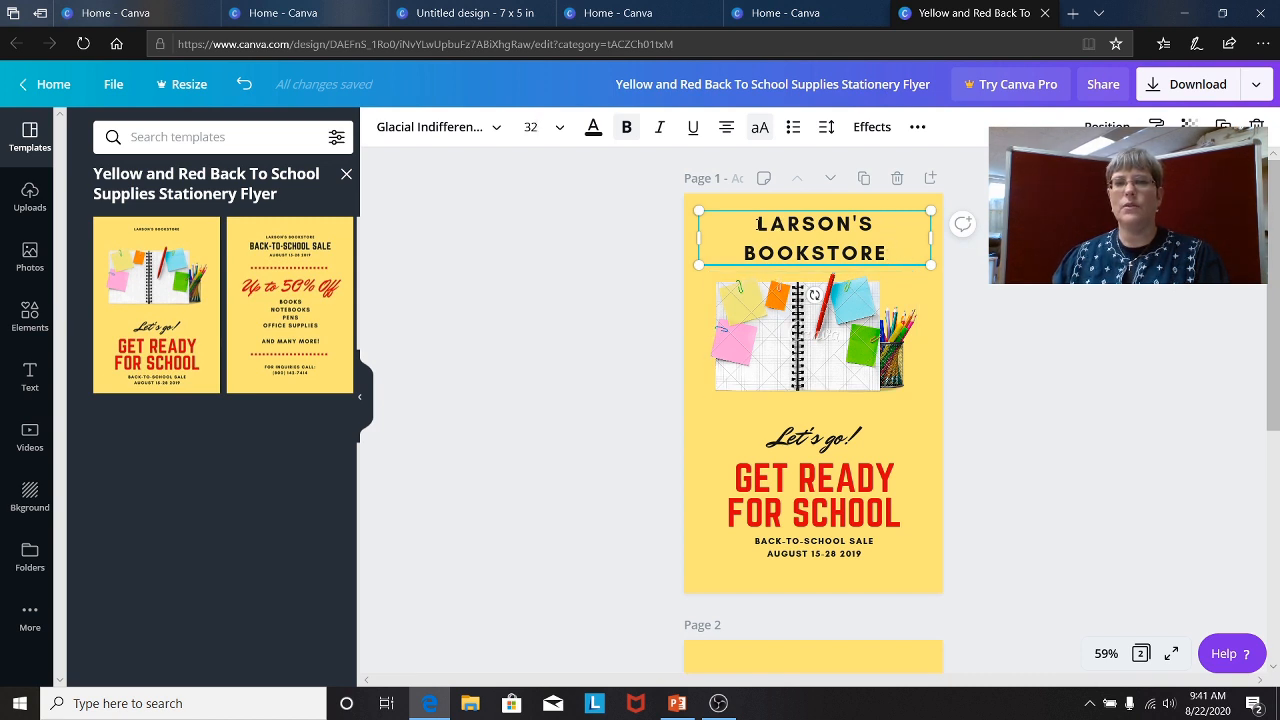
left_click_drag(889, 252, 760, 225)
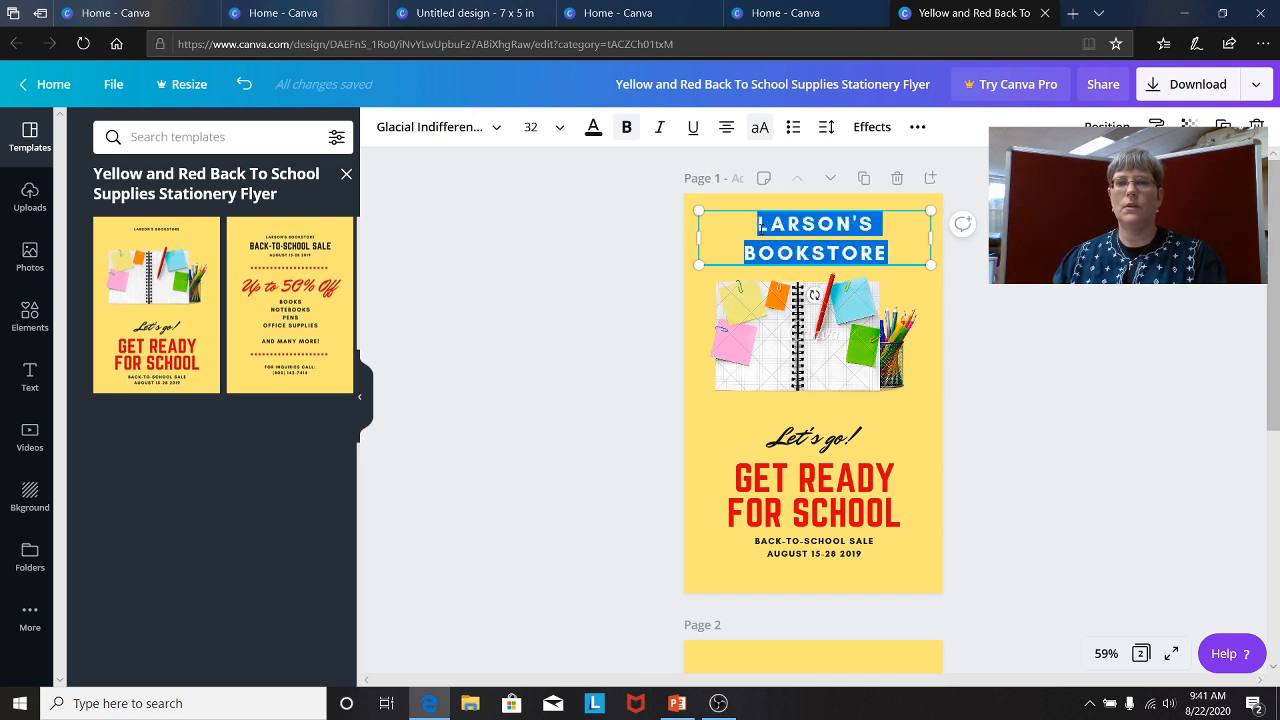
left_click(969, 361)
type("tion")
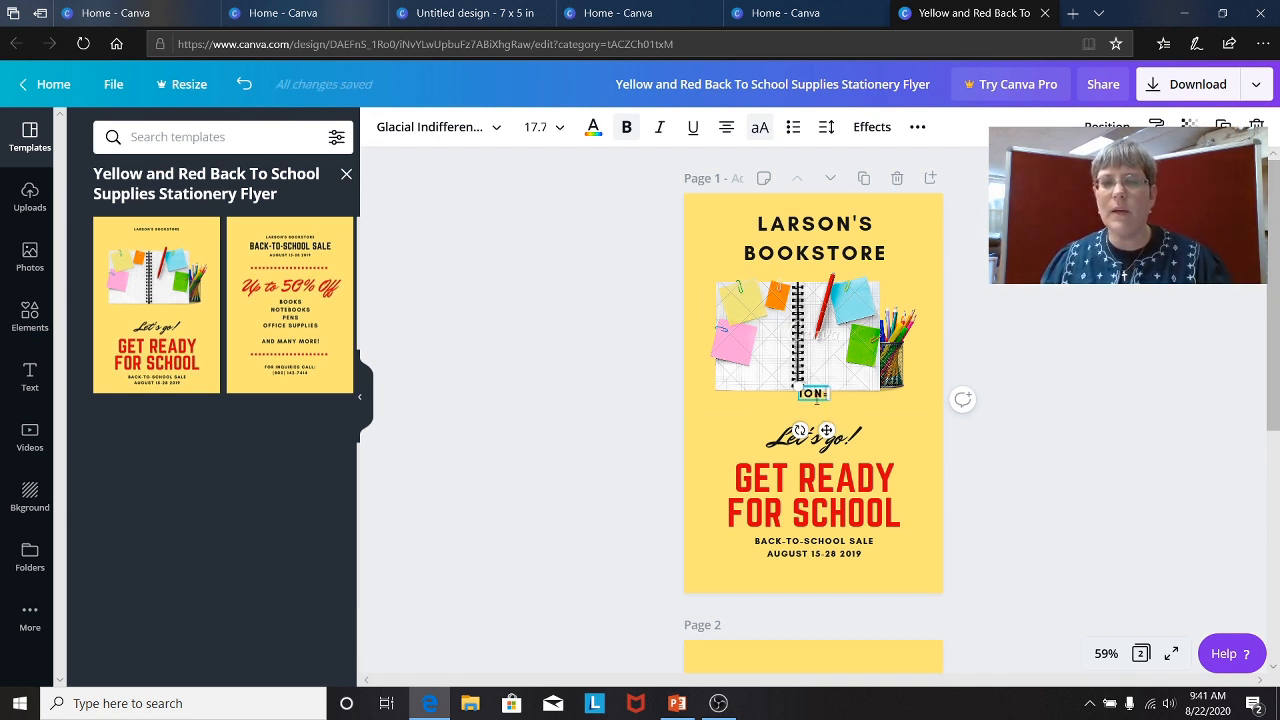
key("BackSpace")
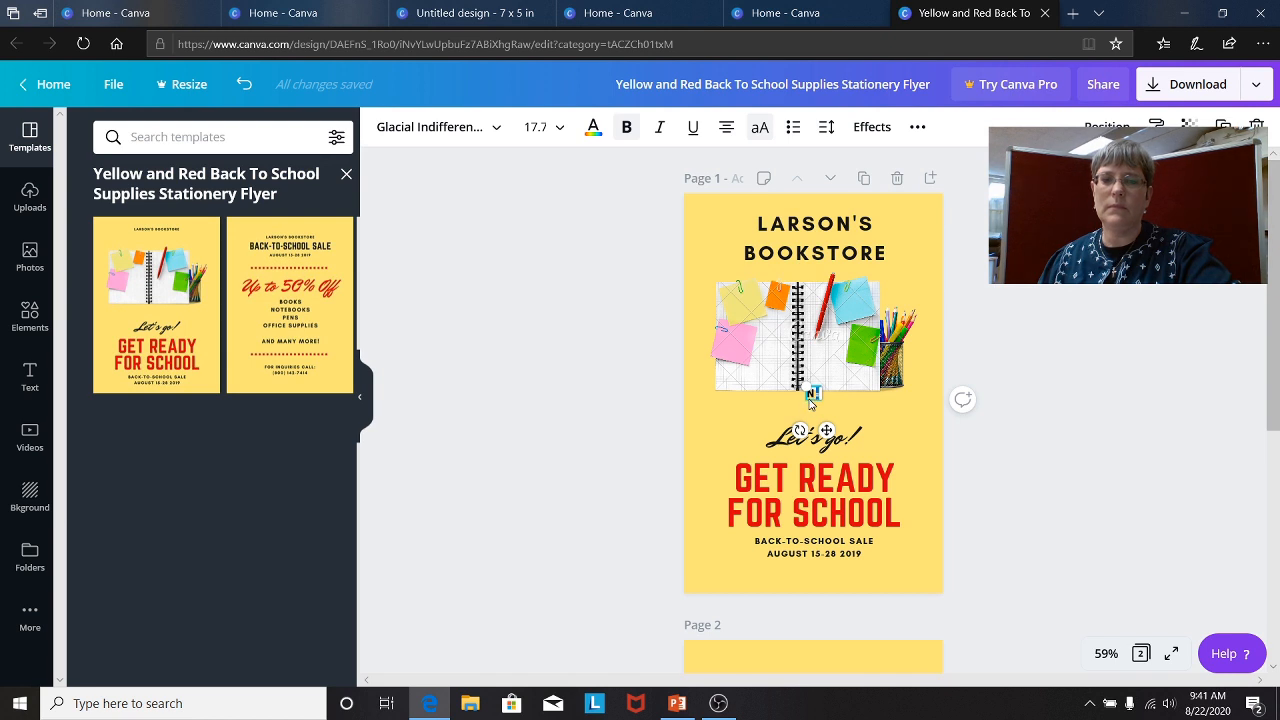
left_click(860, 250)
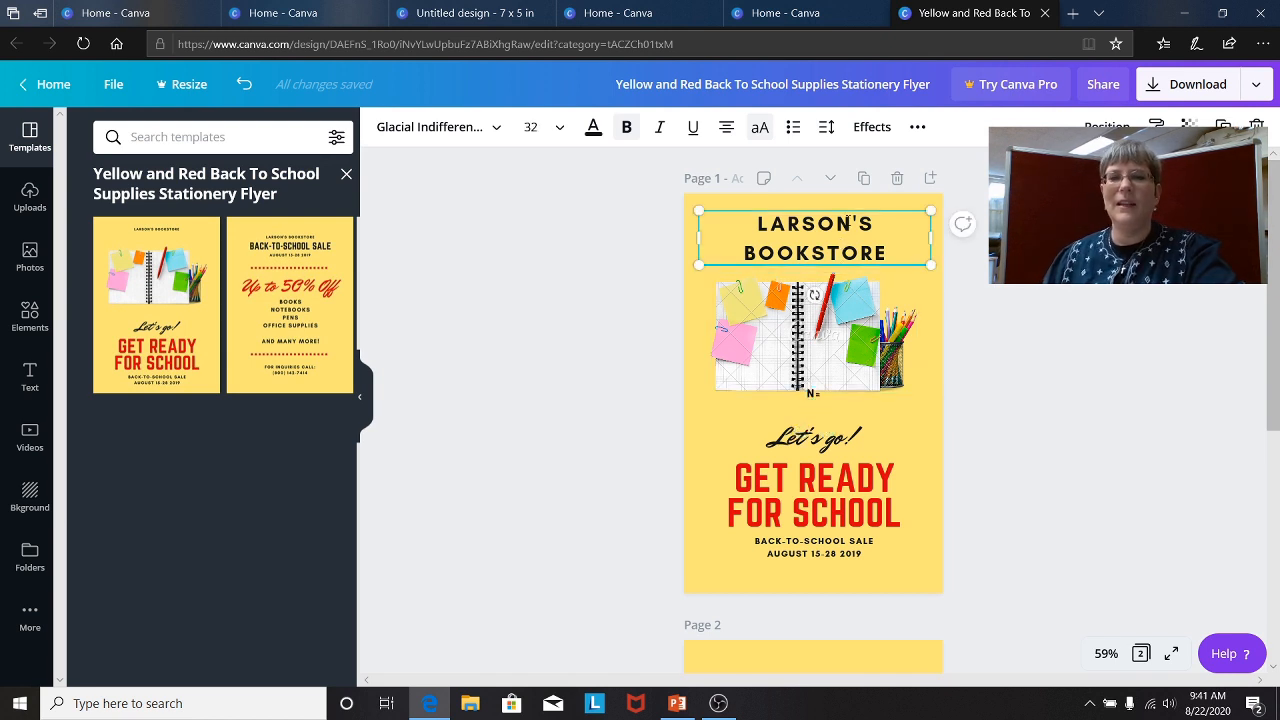
left_click(812, 395)
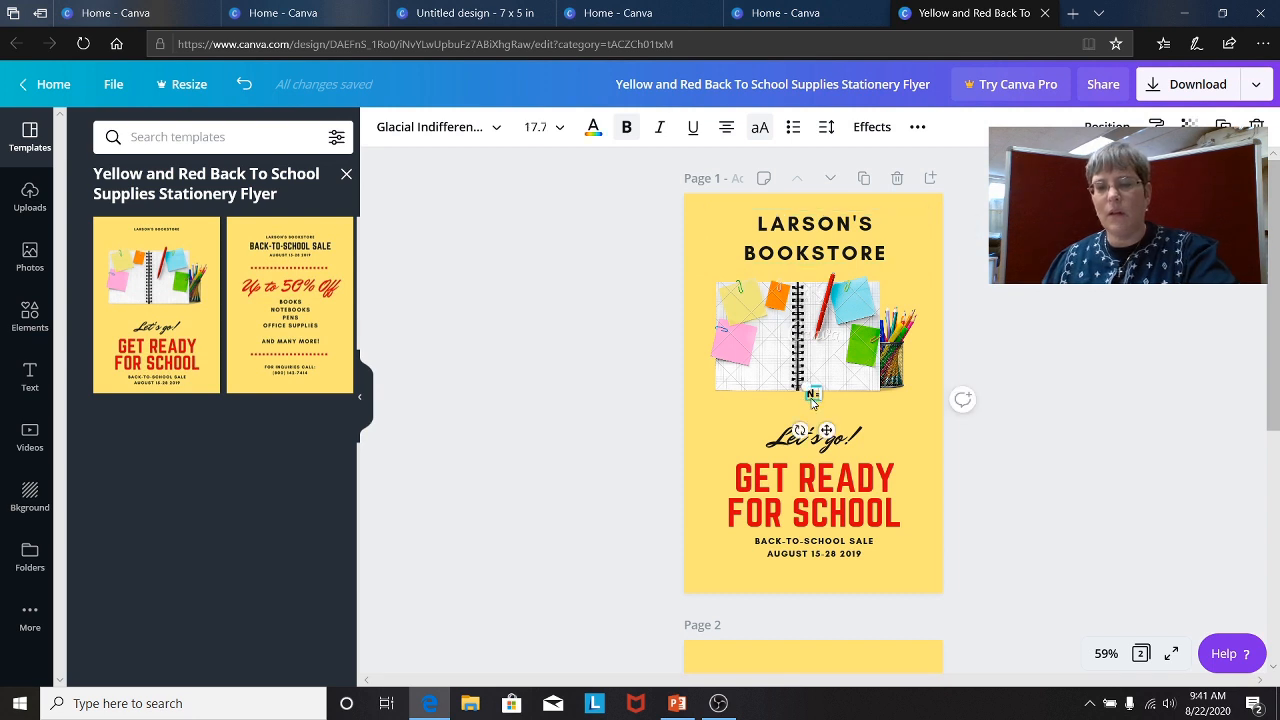
key("Delete")
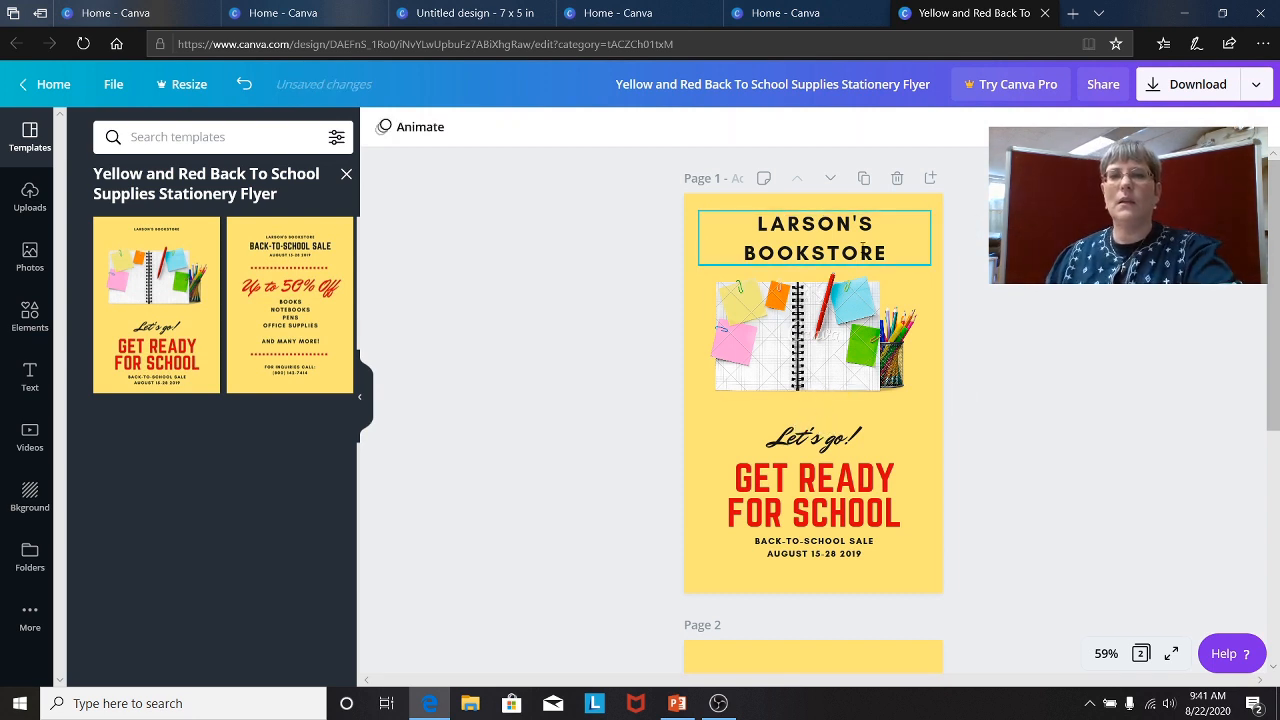
Replace "LARSON'S" in the page 1 heading so that it reads "DONATIONS TO OUR BOOKSTORE"
left_click(862, 250)
left_click_drag(873, 224, 759, 212)
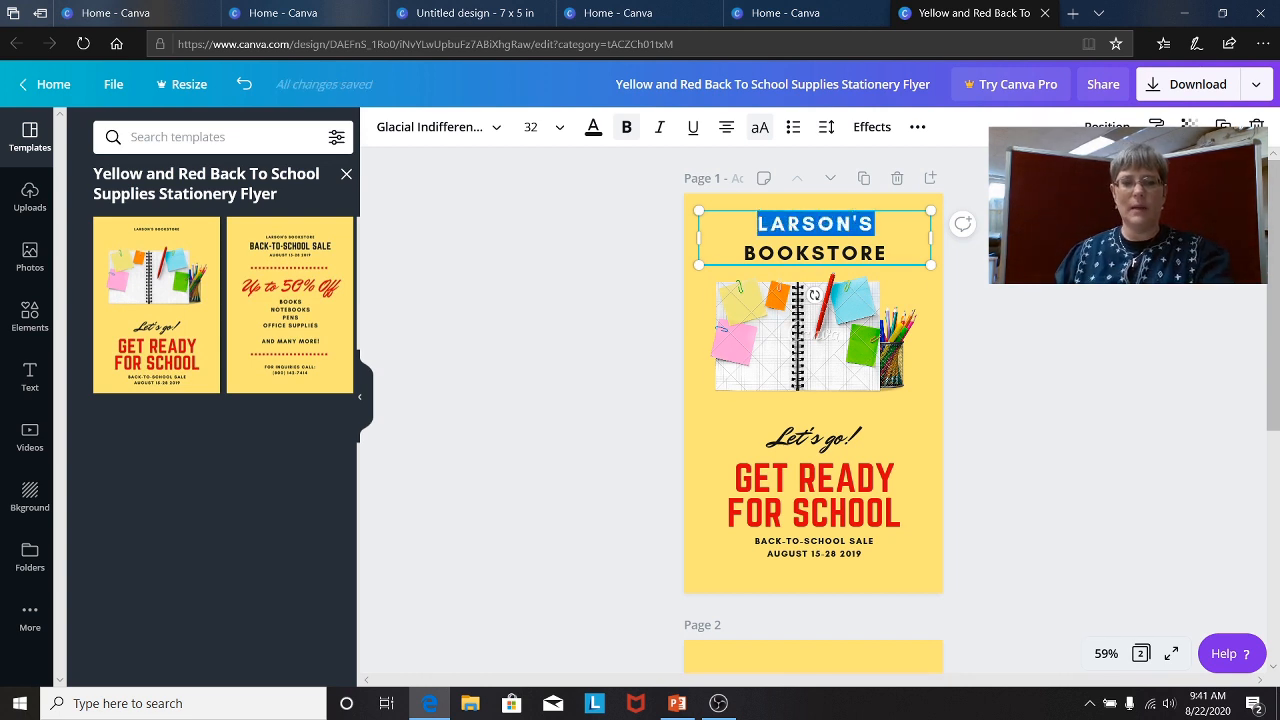
type("DONATIONS")
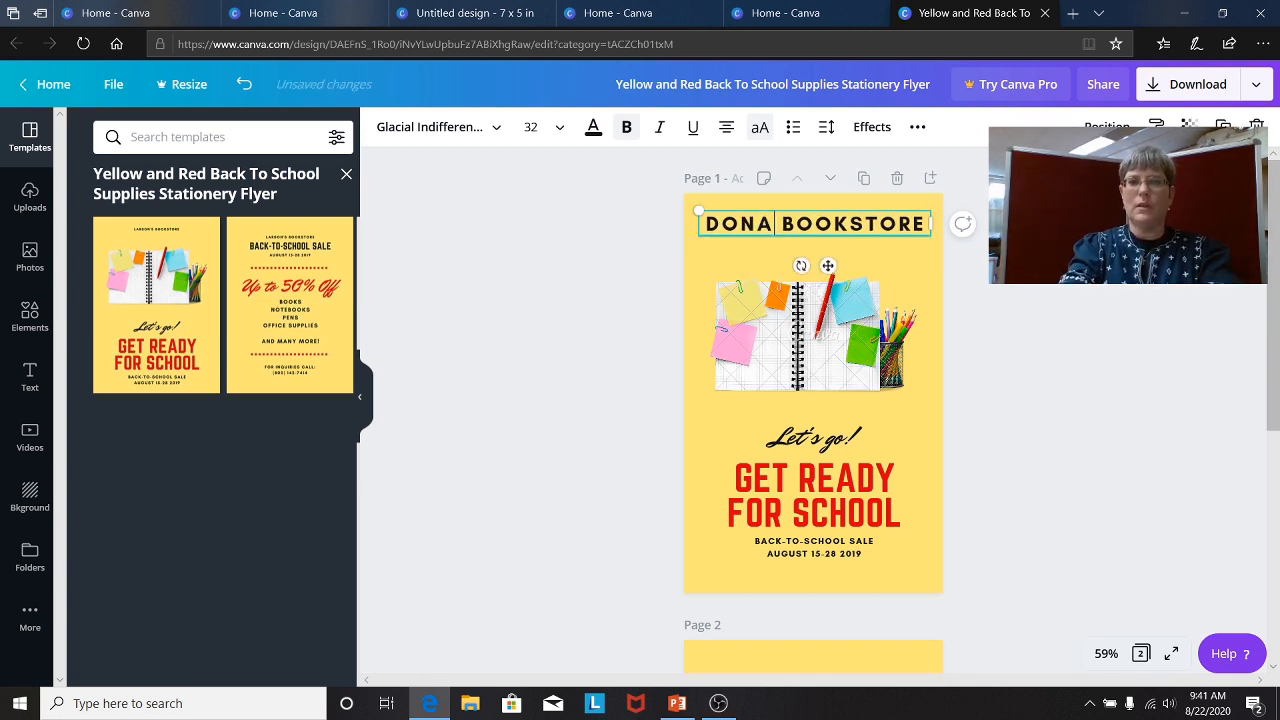
type(" TP")
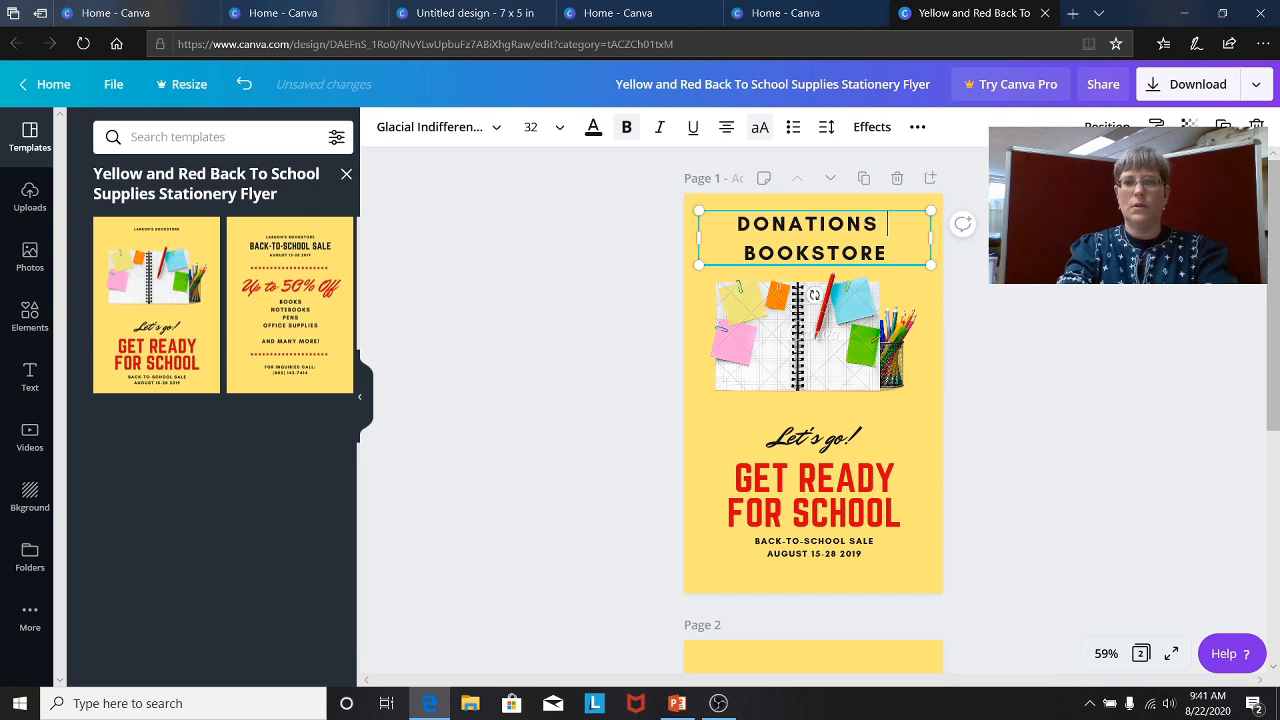
key("BackSpace")
type("O OU")
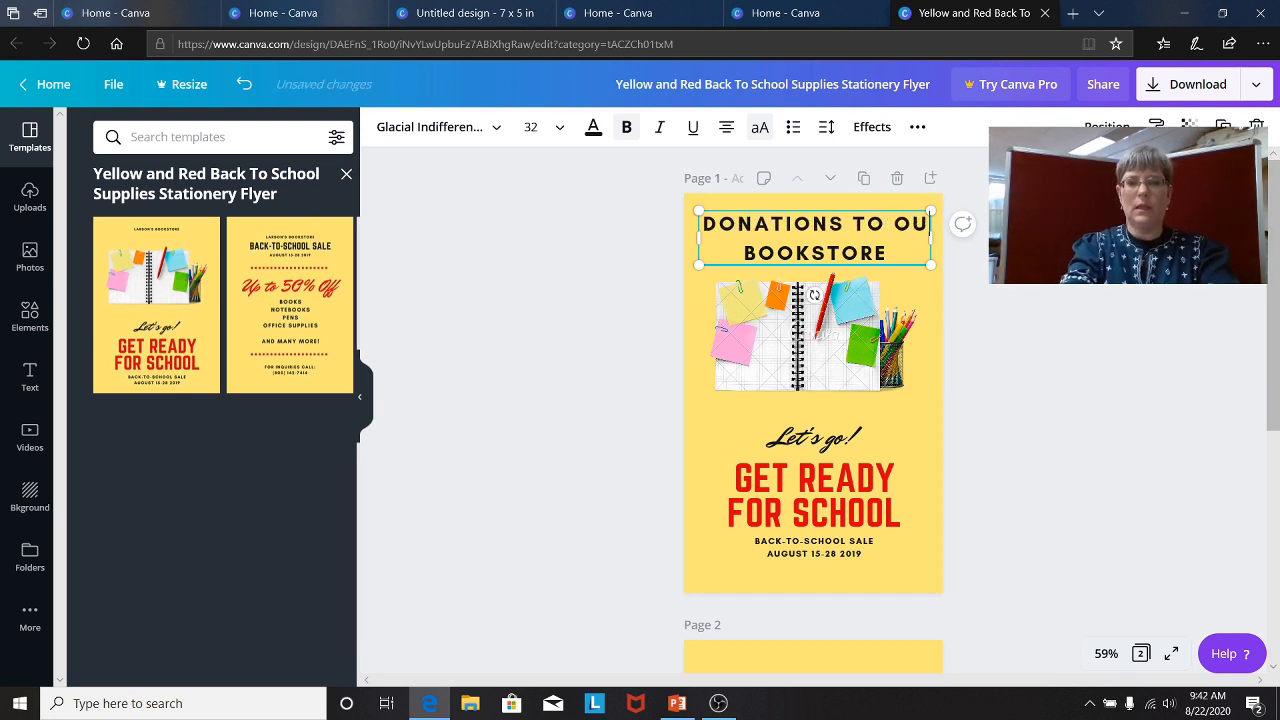
type("R")
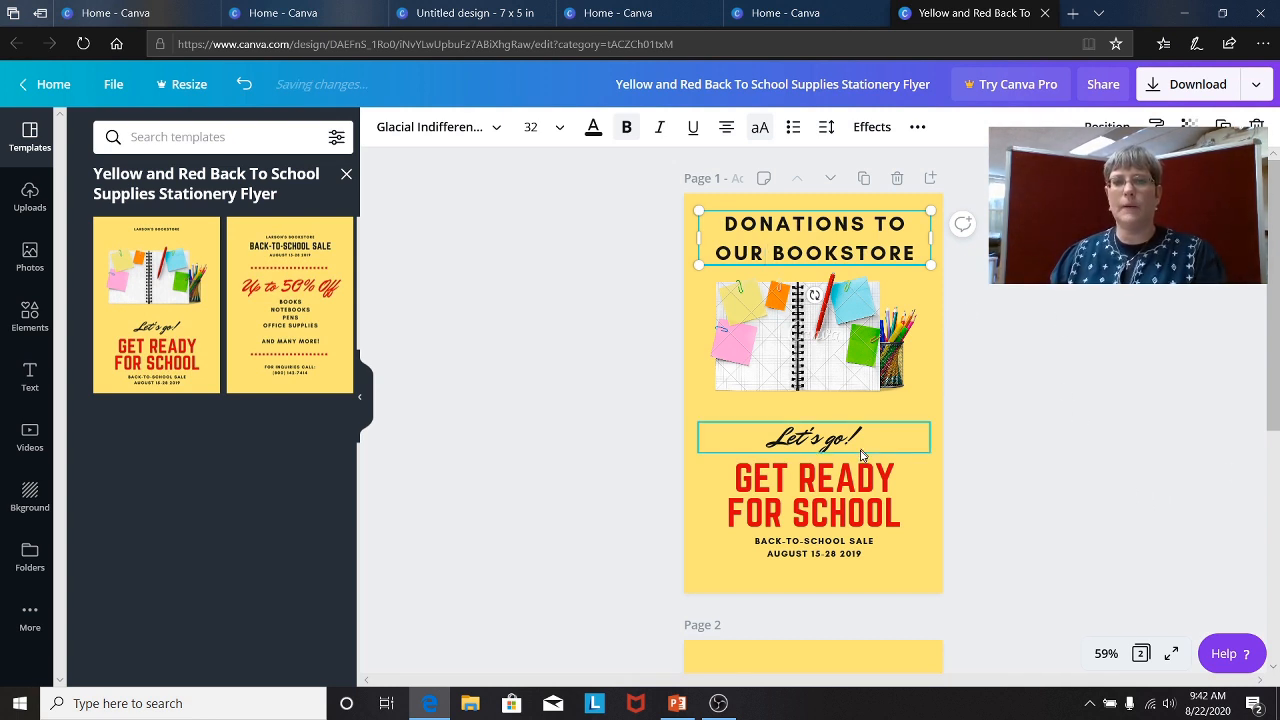
Move the sale and date text on page 1 down slightly and change its first line to "BACK-TO-SCHOOL FUND RAISER"
left_click(838, 487)
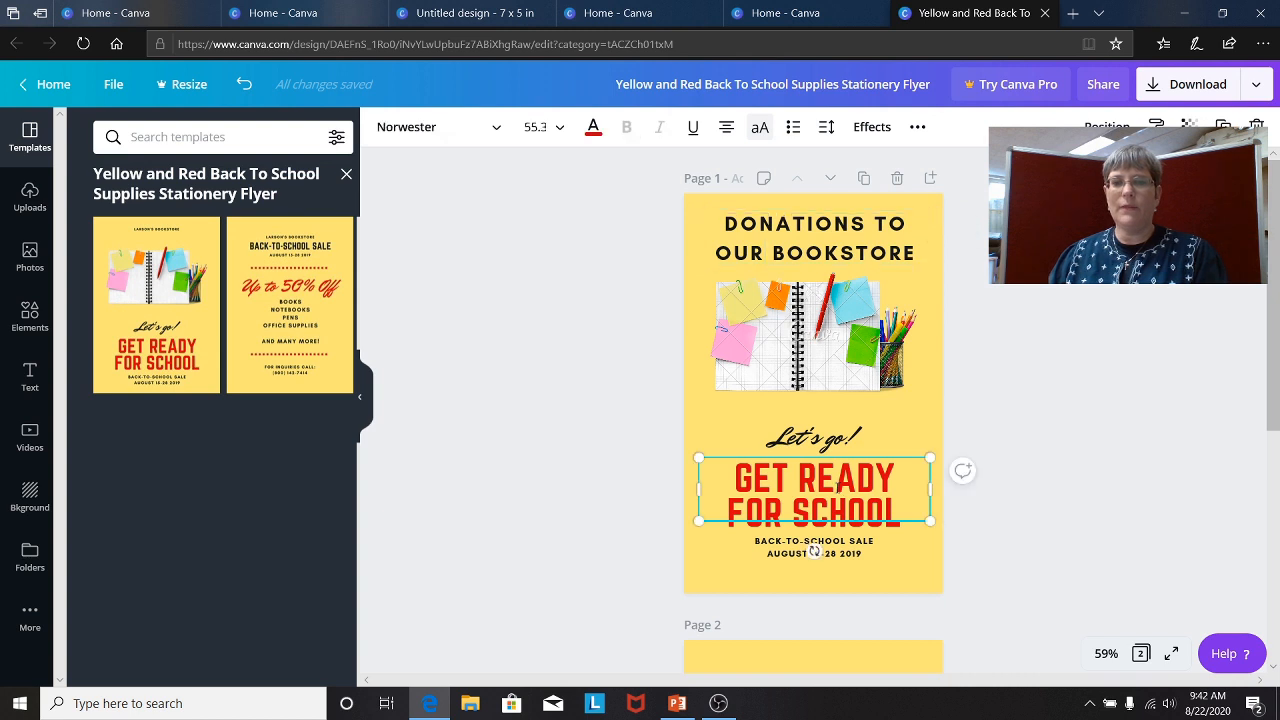
left_click(845, 553)
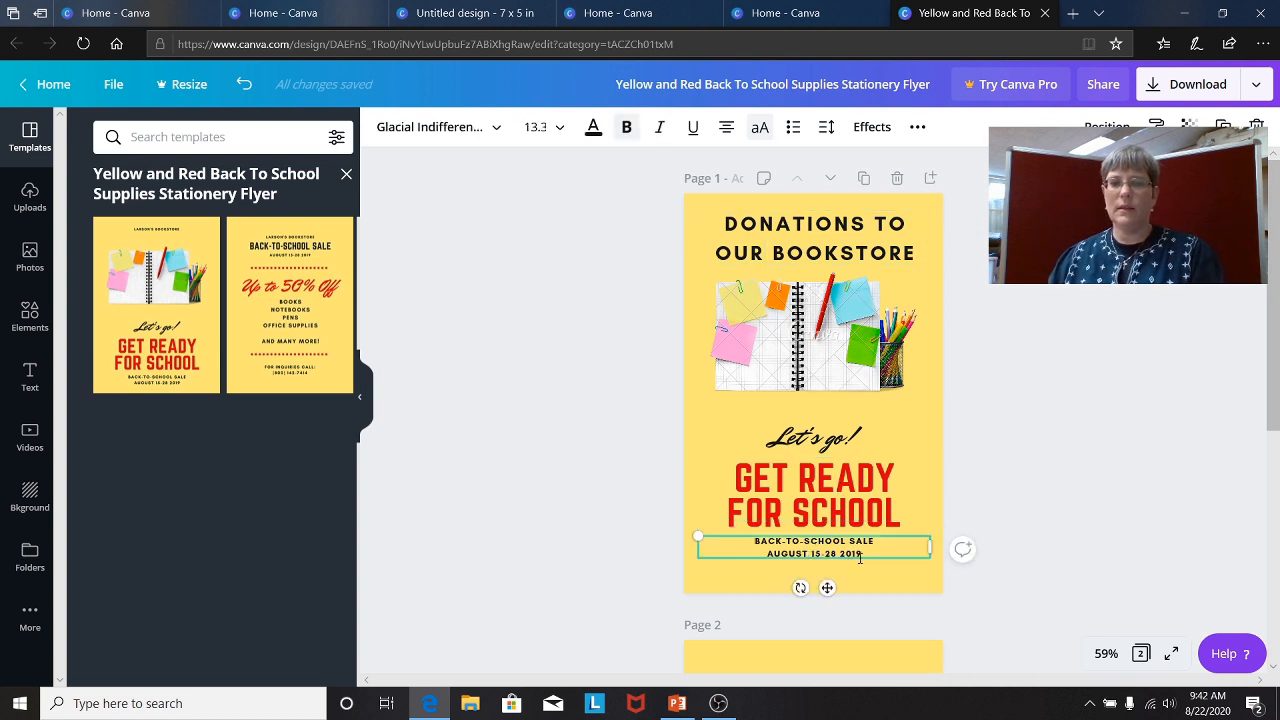
mouse_move(862, 553)
left_mouse_down()
mouse_move(765, 546)
mouse_move(861, 562)
left_mouse_up()
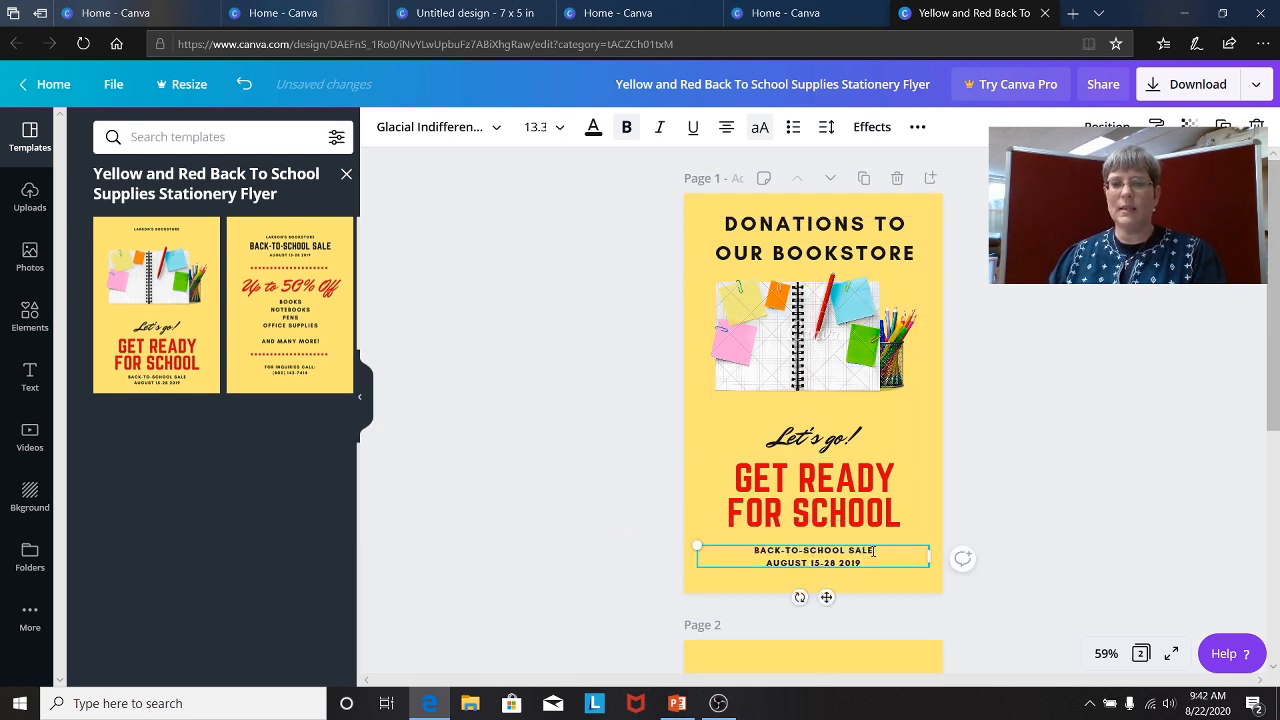
left_click_drag(874, 551, 746, 550)
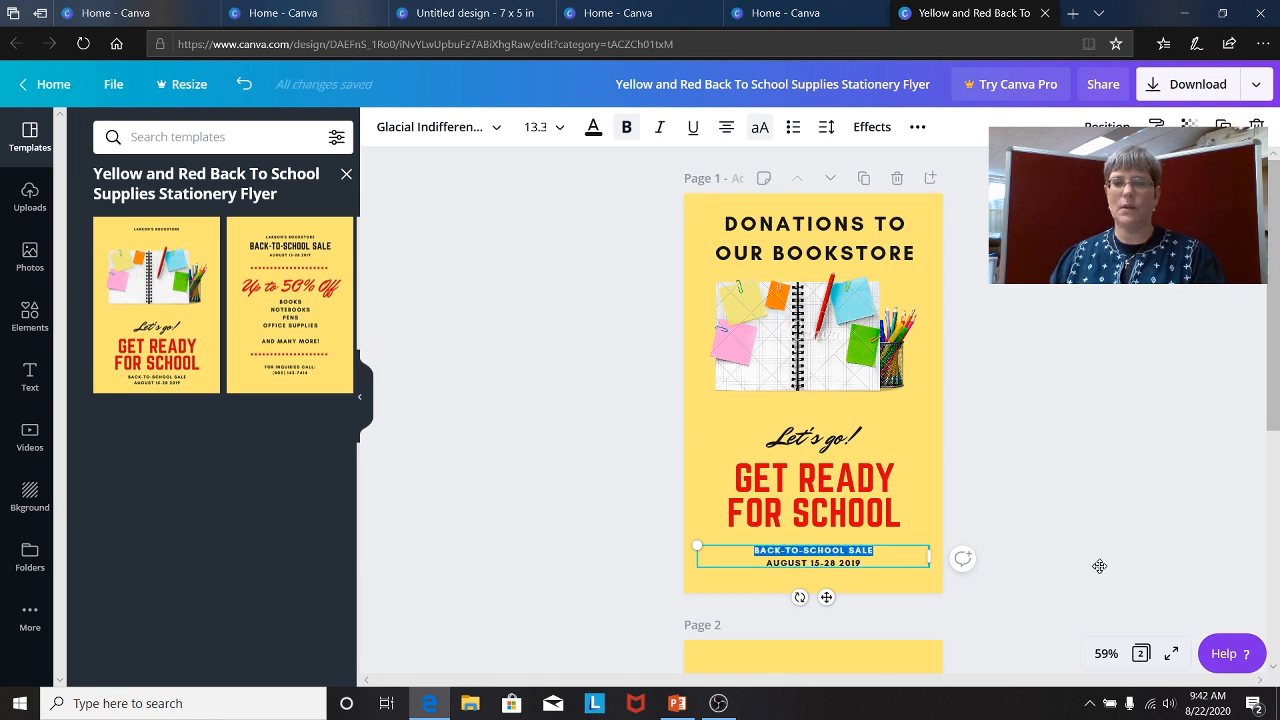
left_click(875, 555)
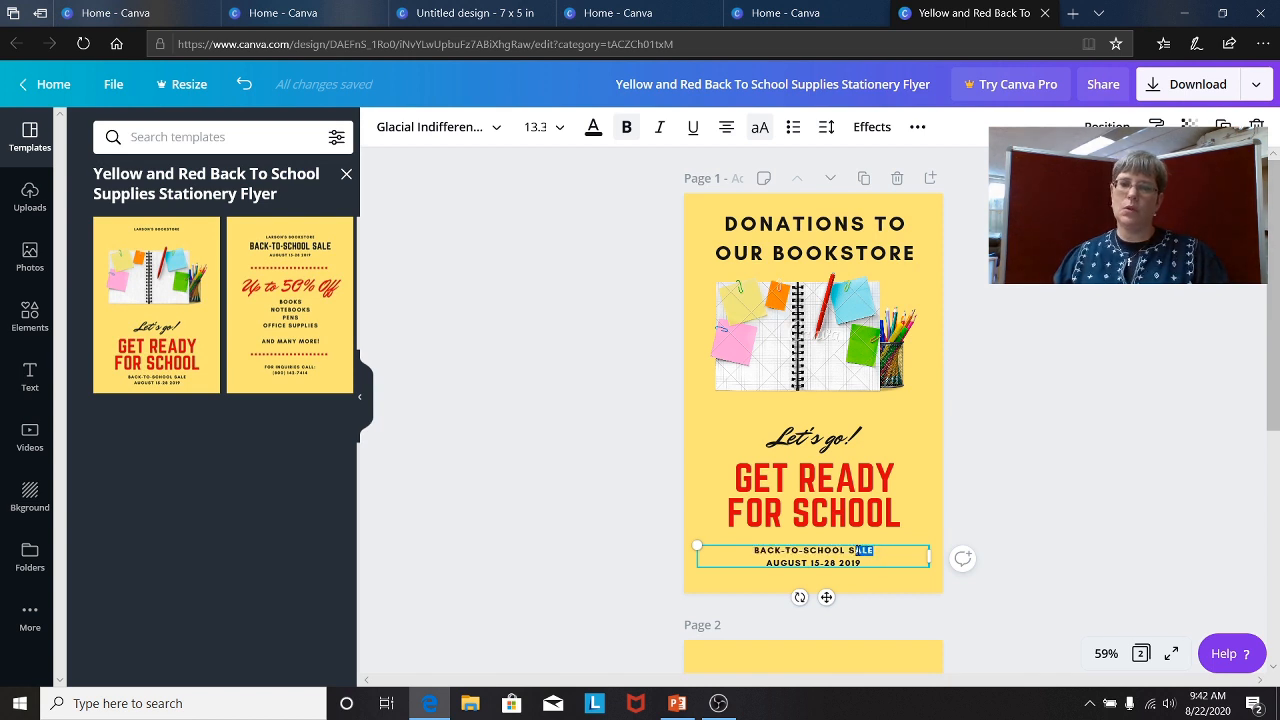
type("FUND RAISER")
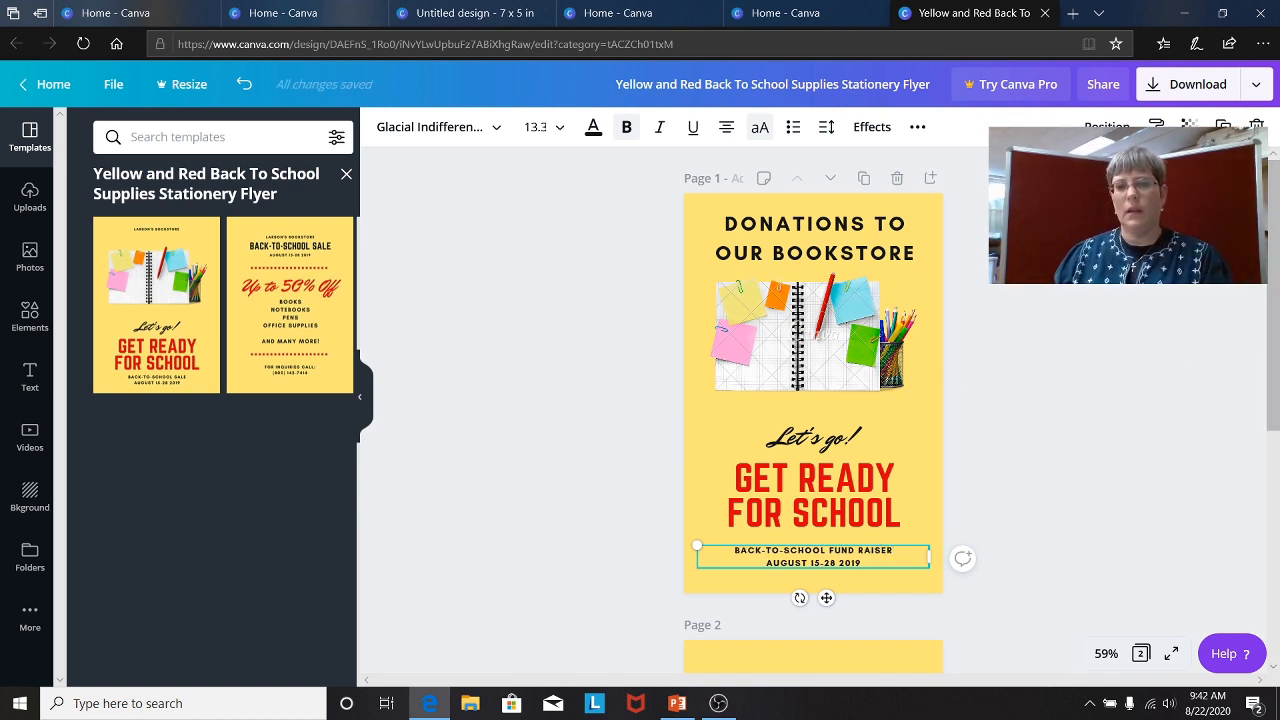
Replace the red "Up to 50% Off" text on page 2 with "Drop off any new items today!"
scroll(889, 458, "down", 4)
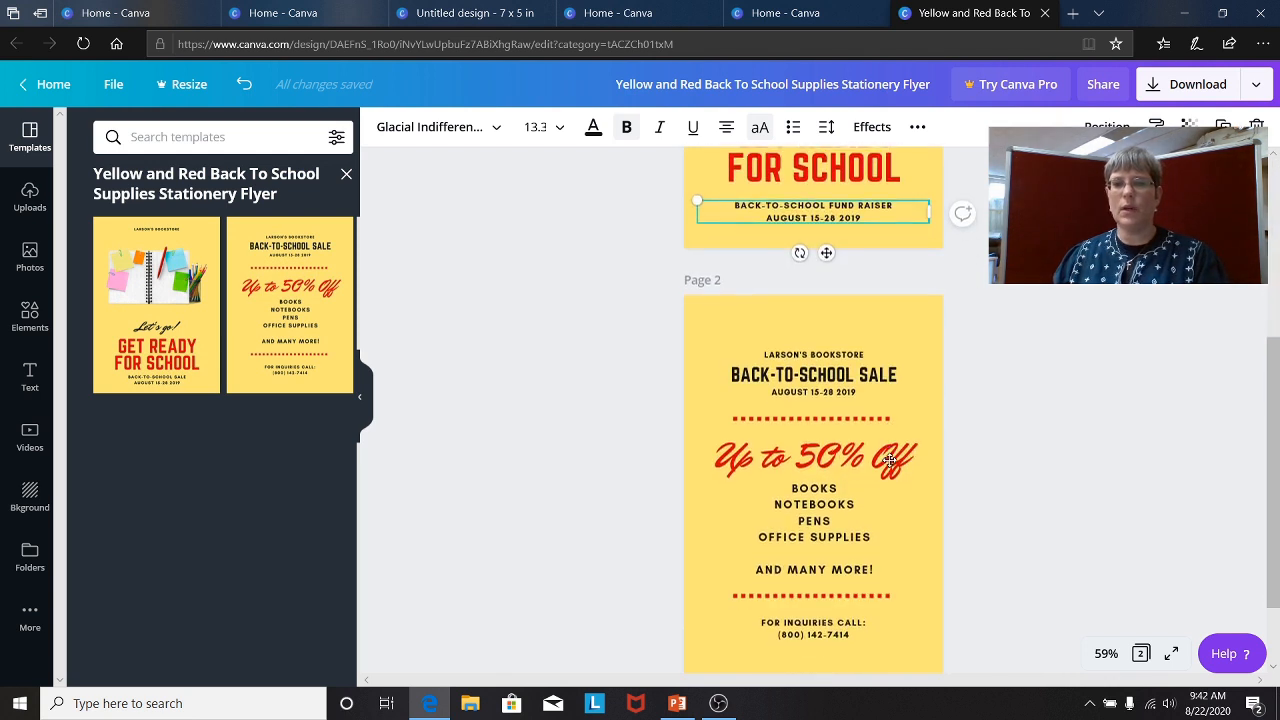
scroll(889, 458, "down", 1)
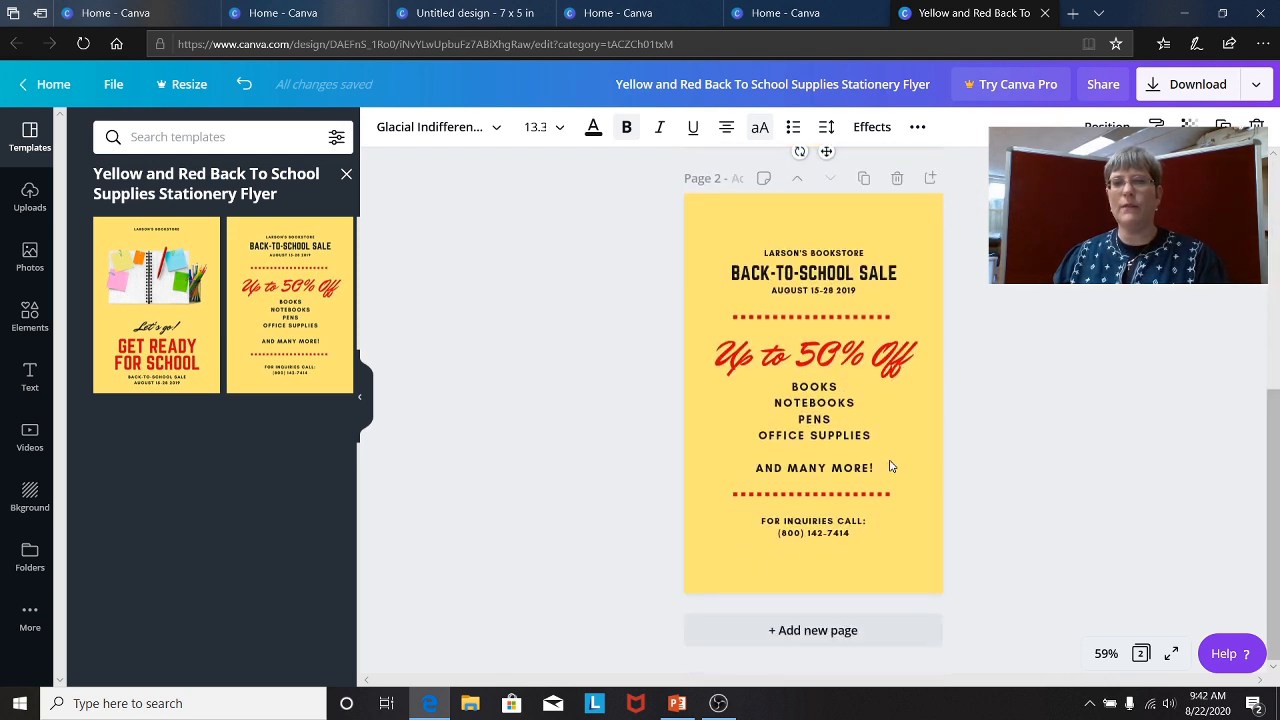
left_click(787, 360)
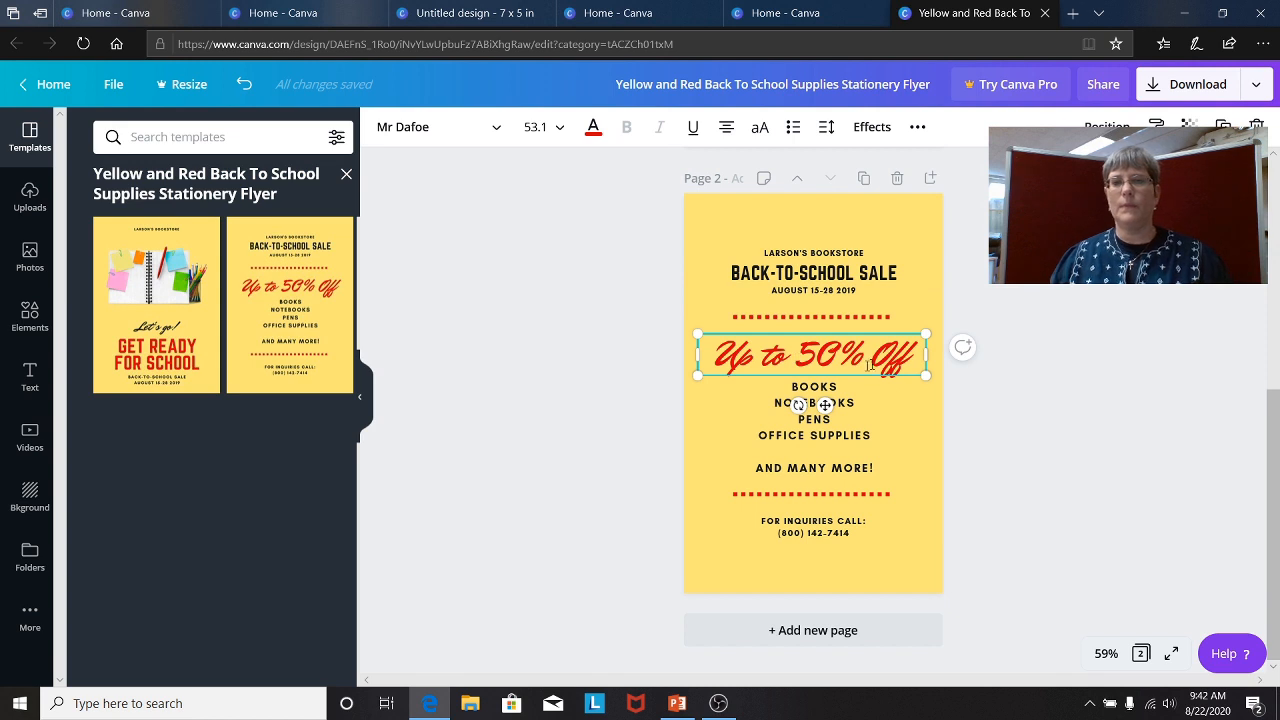
left_click_drag(912, 354, 729, 322)
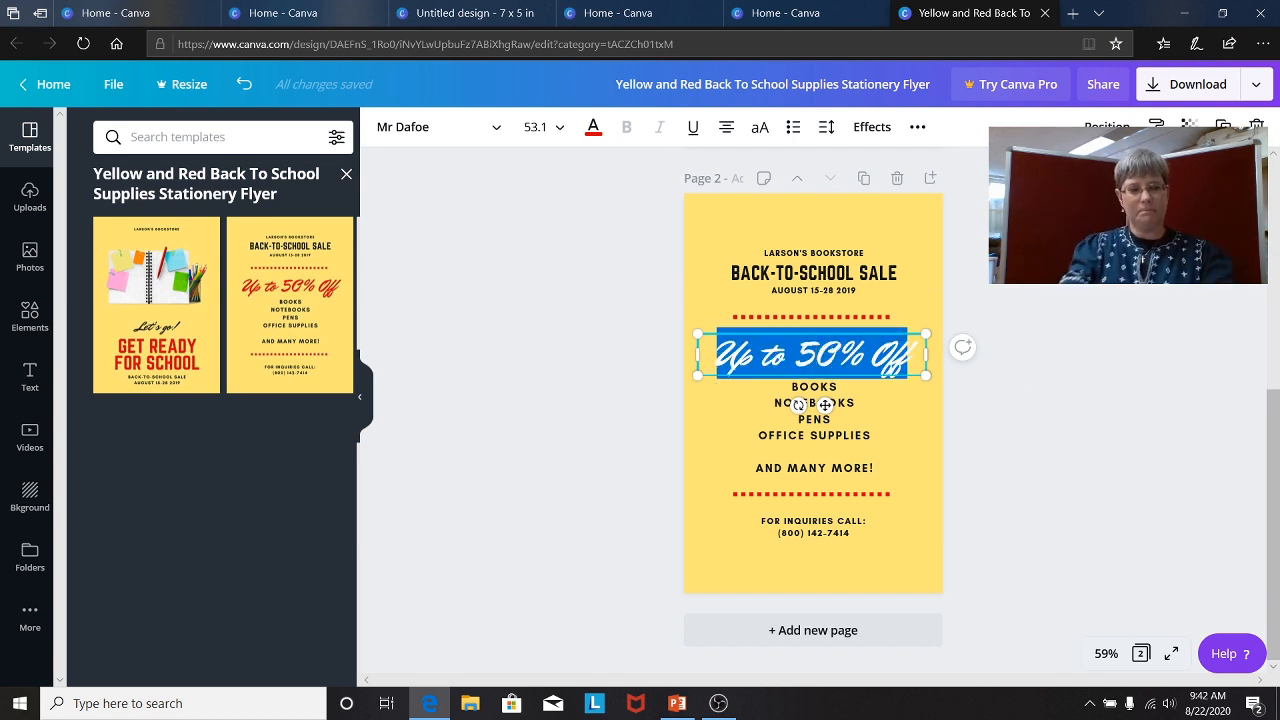
type("Drop")
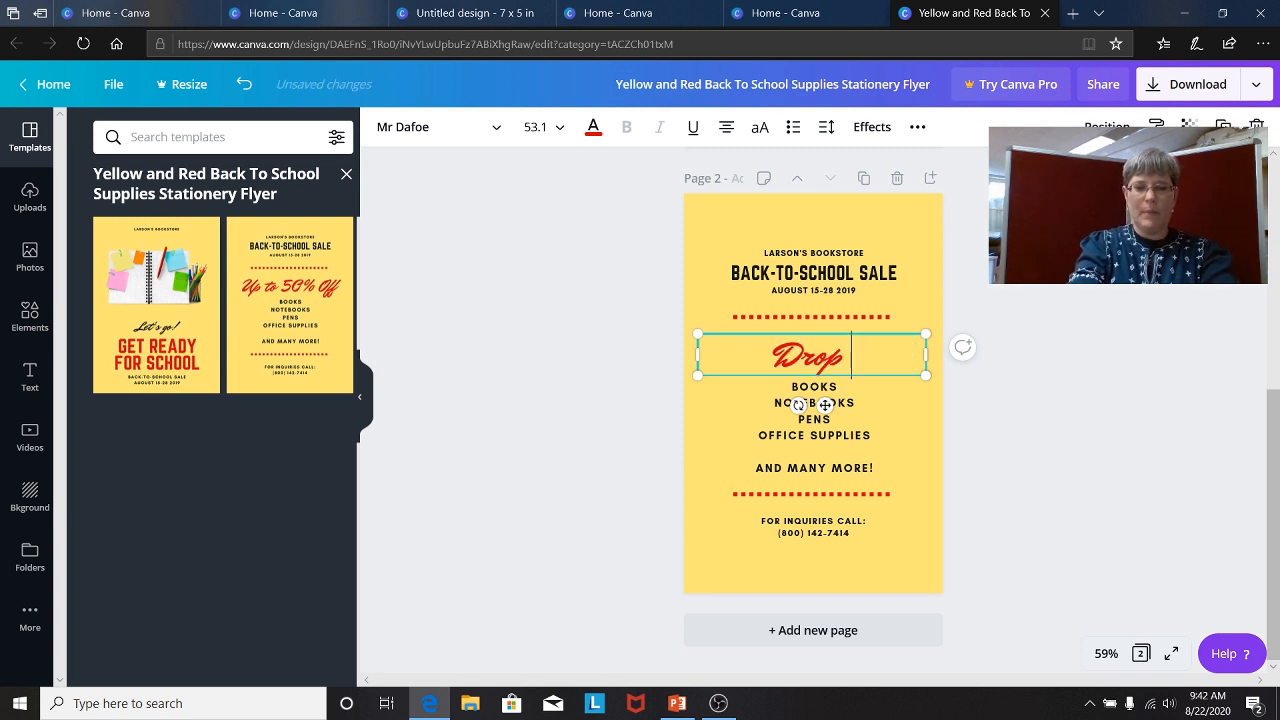
type(" off any")
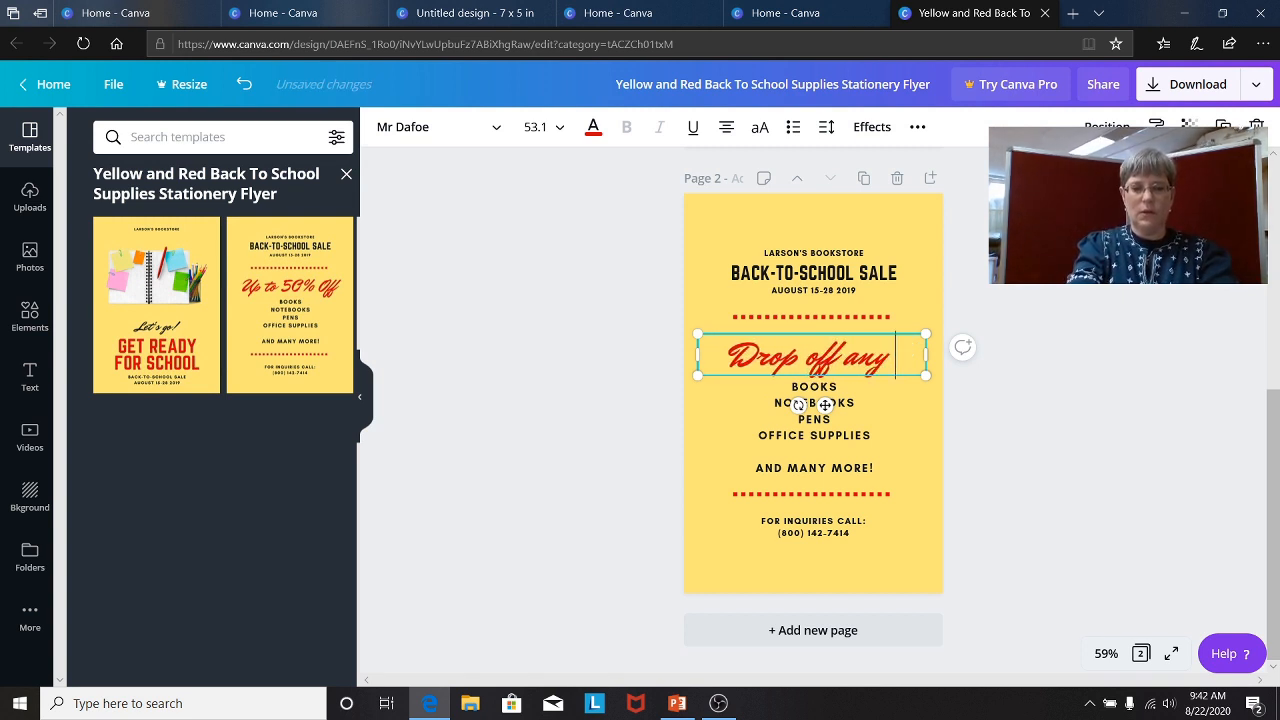
type(" new items today!")
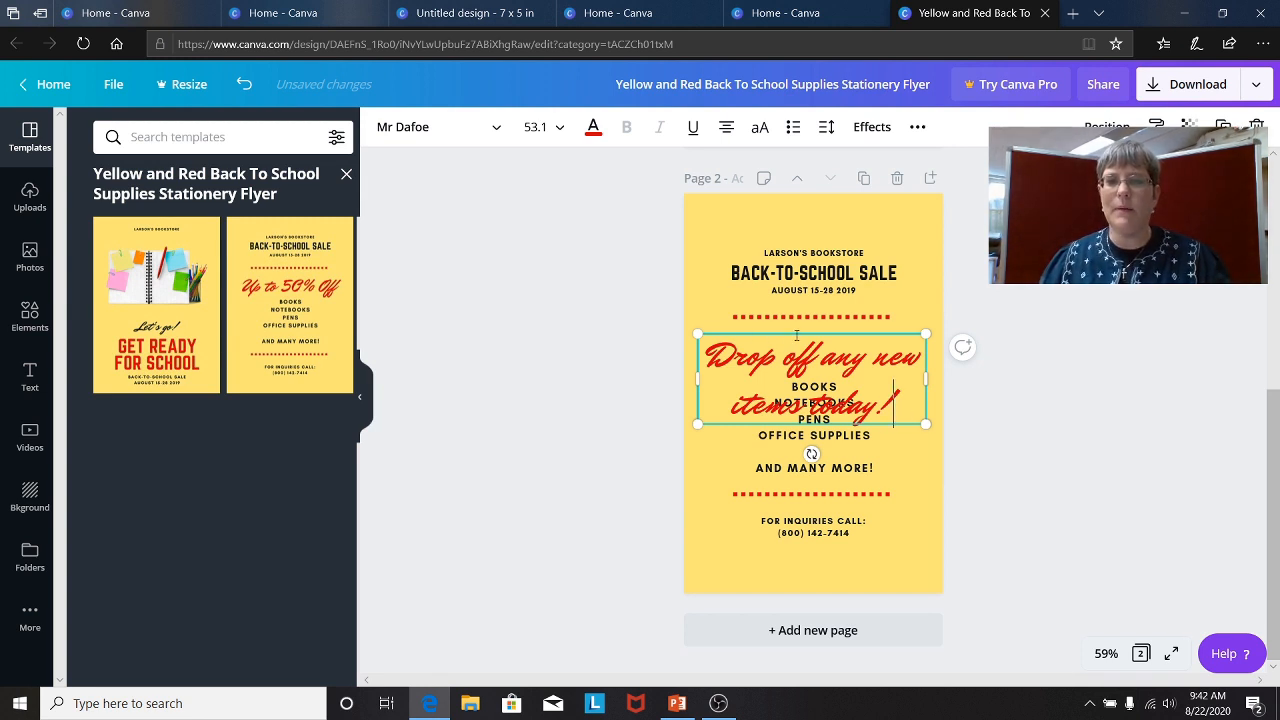
Set the red "Drop off any new items today!" text to font size 36 and move it up above the list of items
left_click_drag(905, 413, 706, 357)
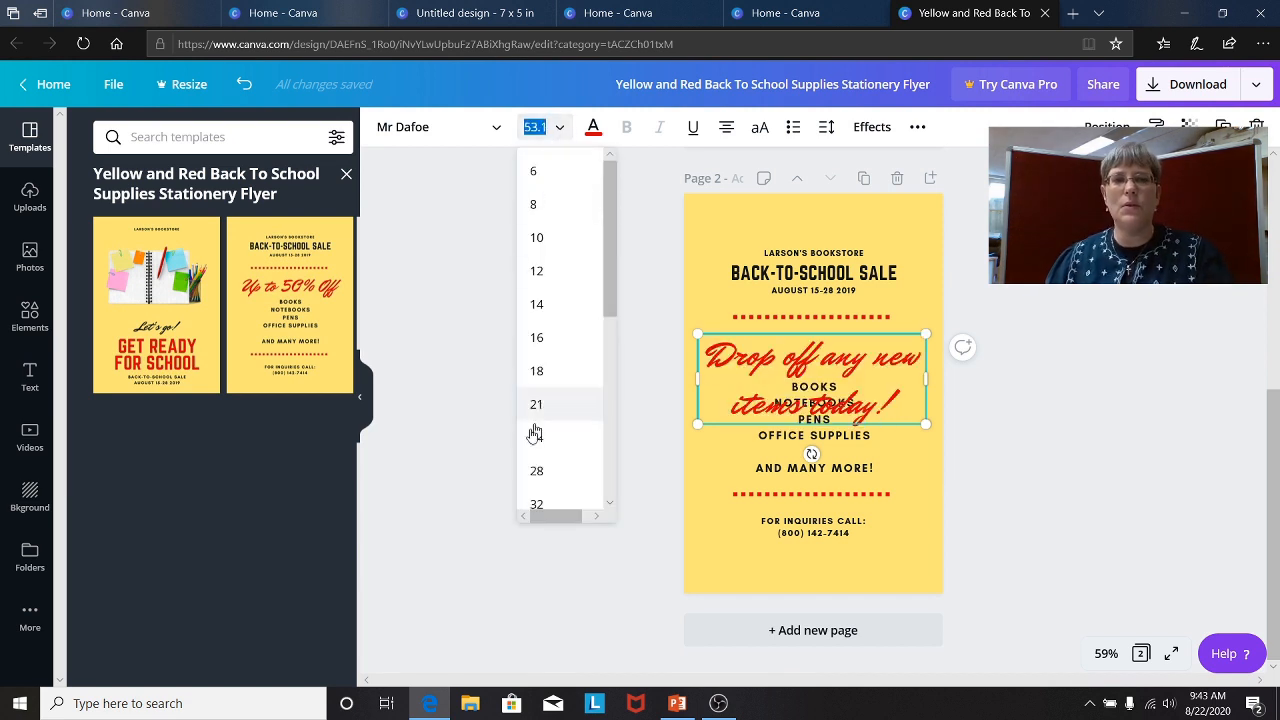
scroll(557, 437, "down", 1)
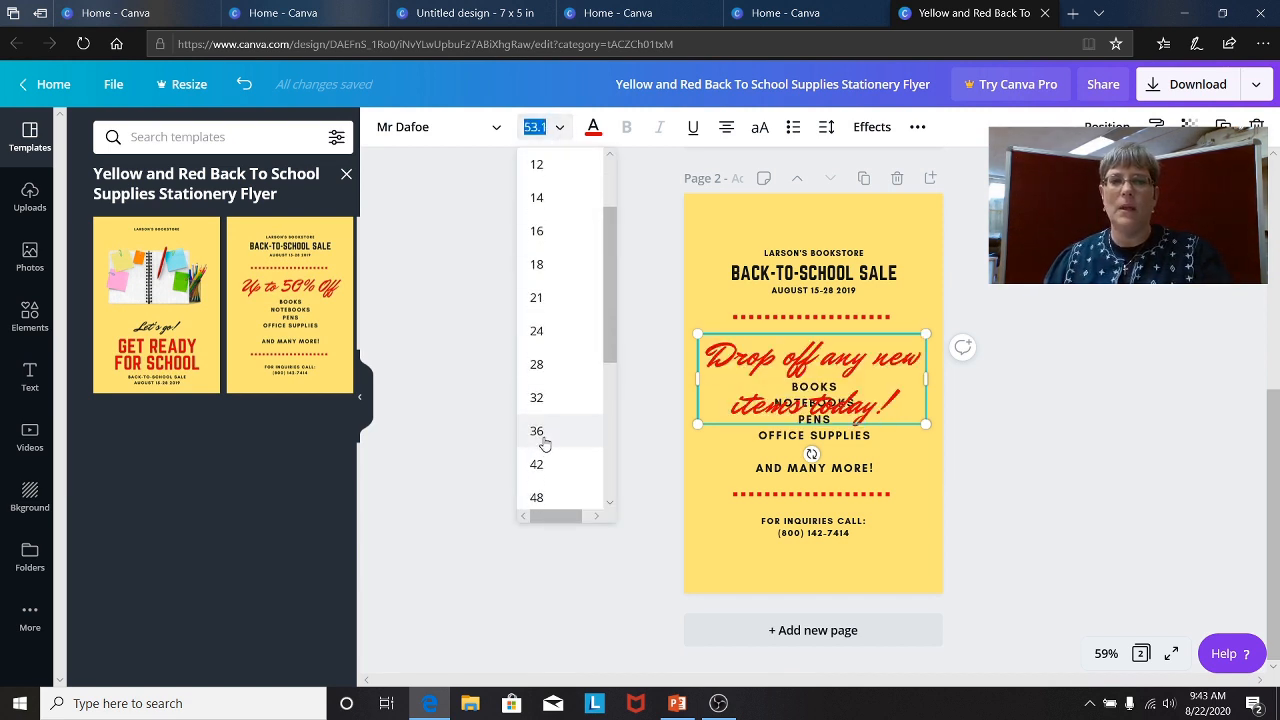
left_click(537, 431)
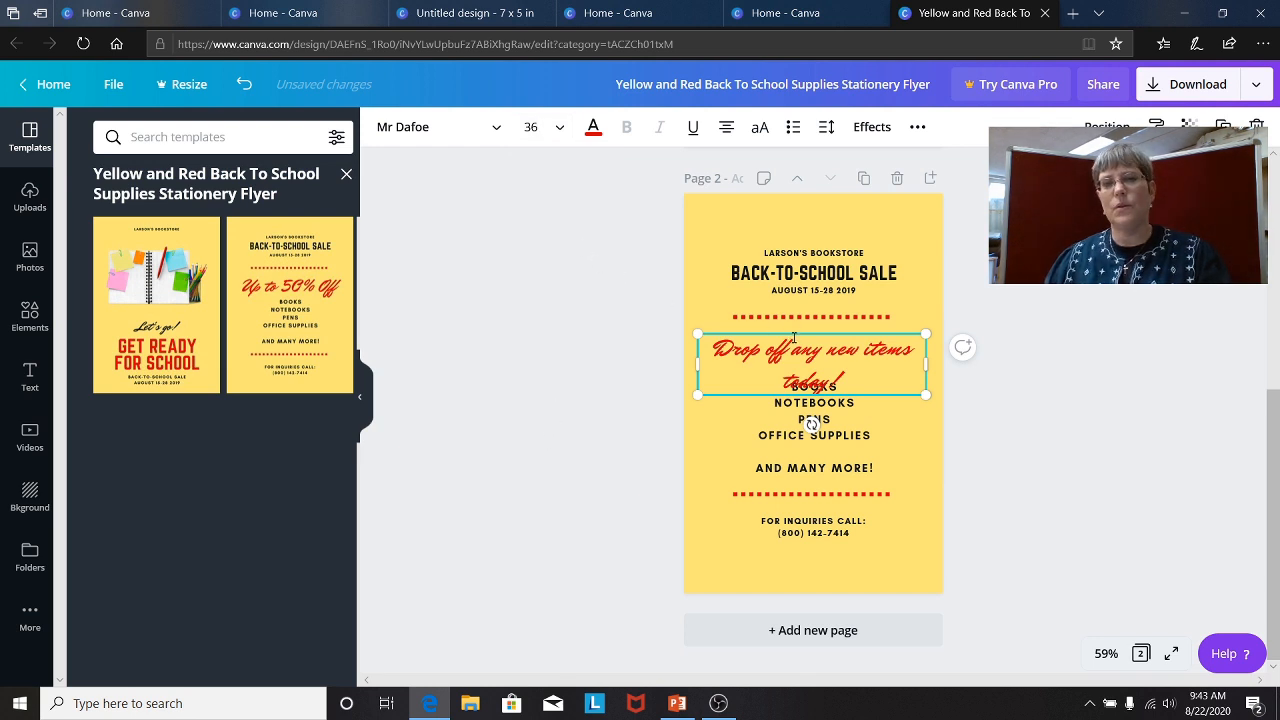
left_click_drag(800, 329, 803, 321)
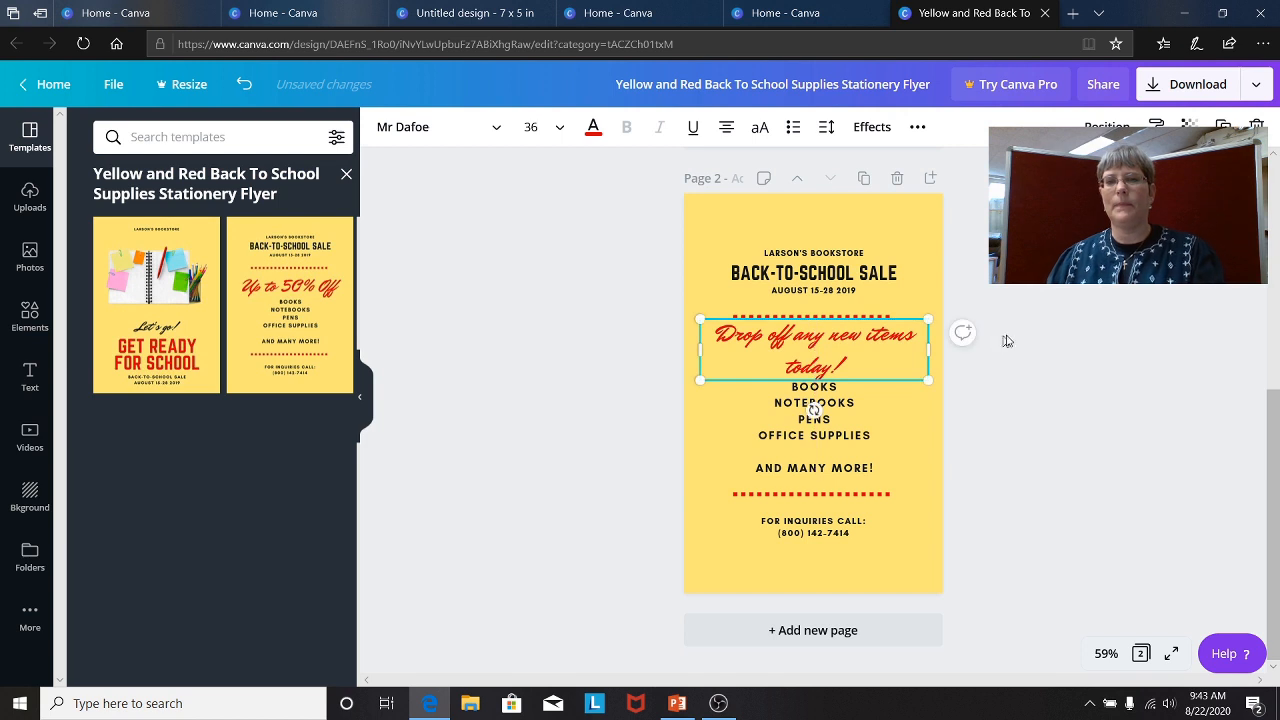
left_click(1046, 323)
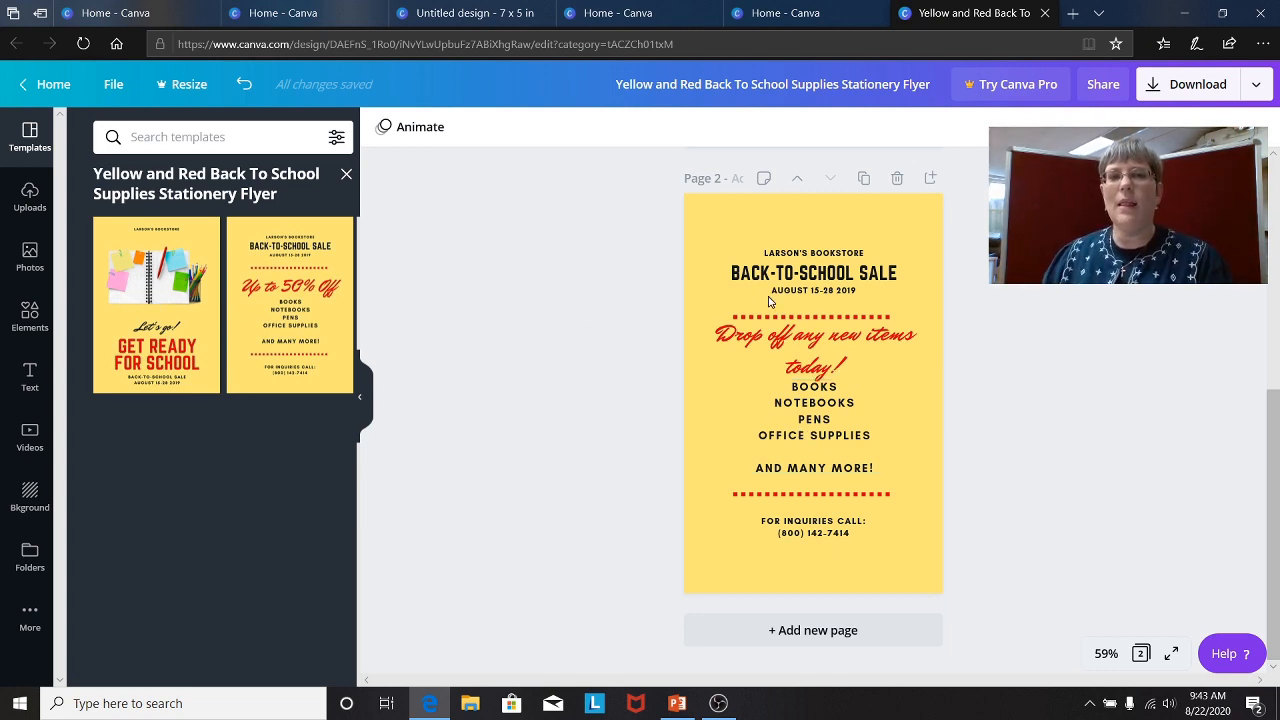
Select the notebook picture on page 1 and search the photo library for "books"
scroll(790, 340, "up", 5)
left_click(790, 340)
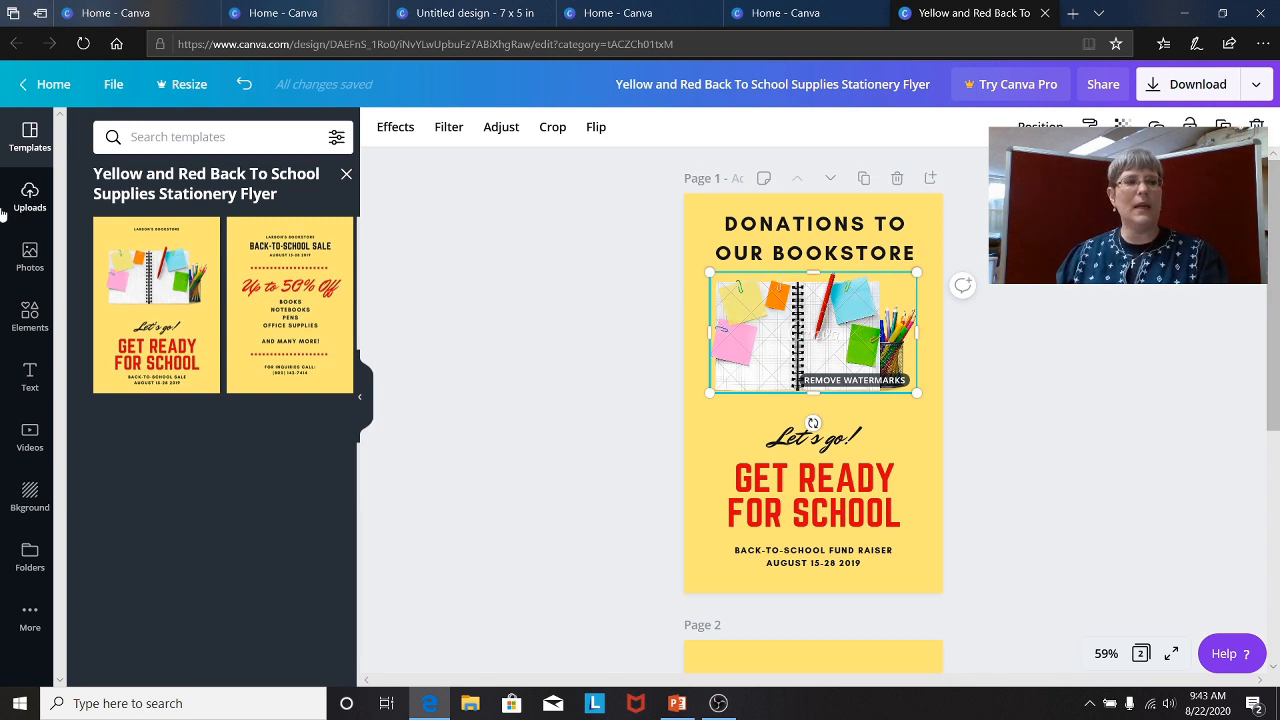
left_click(30, 258)
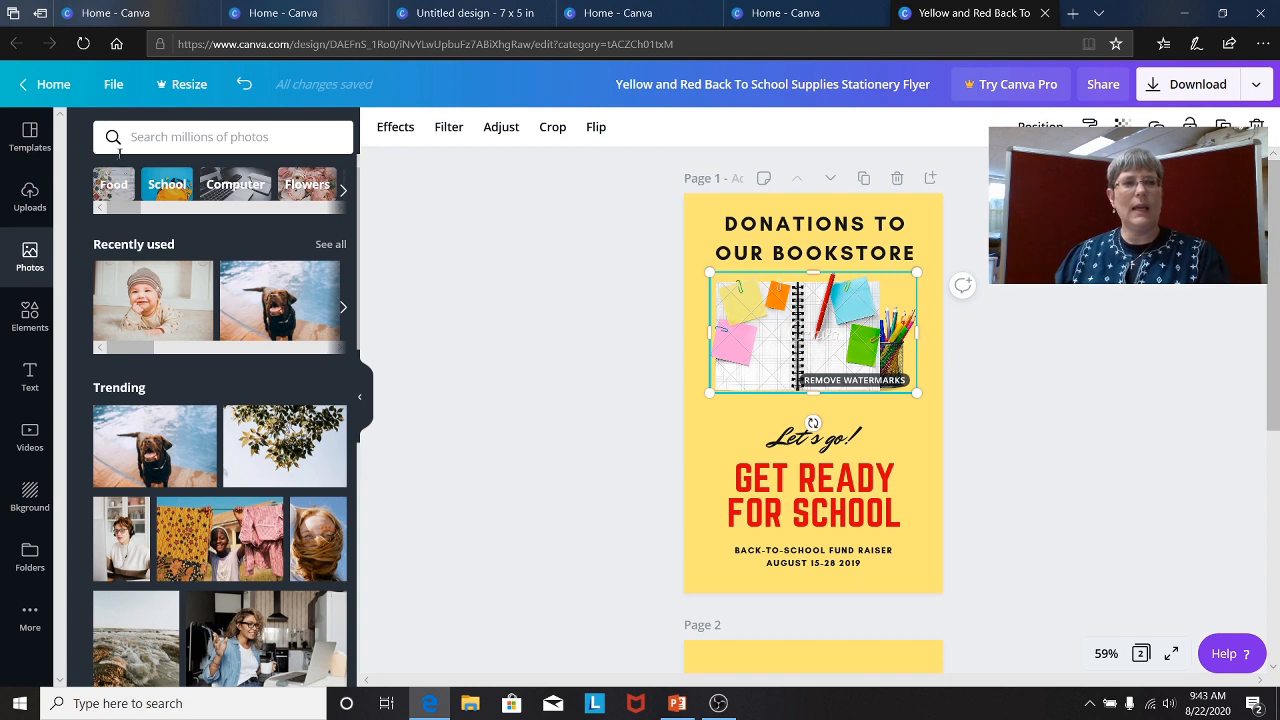
left_click(130, 139)
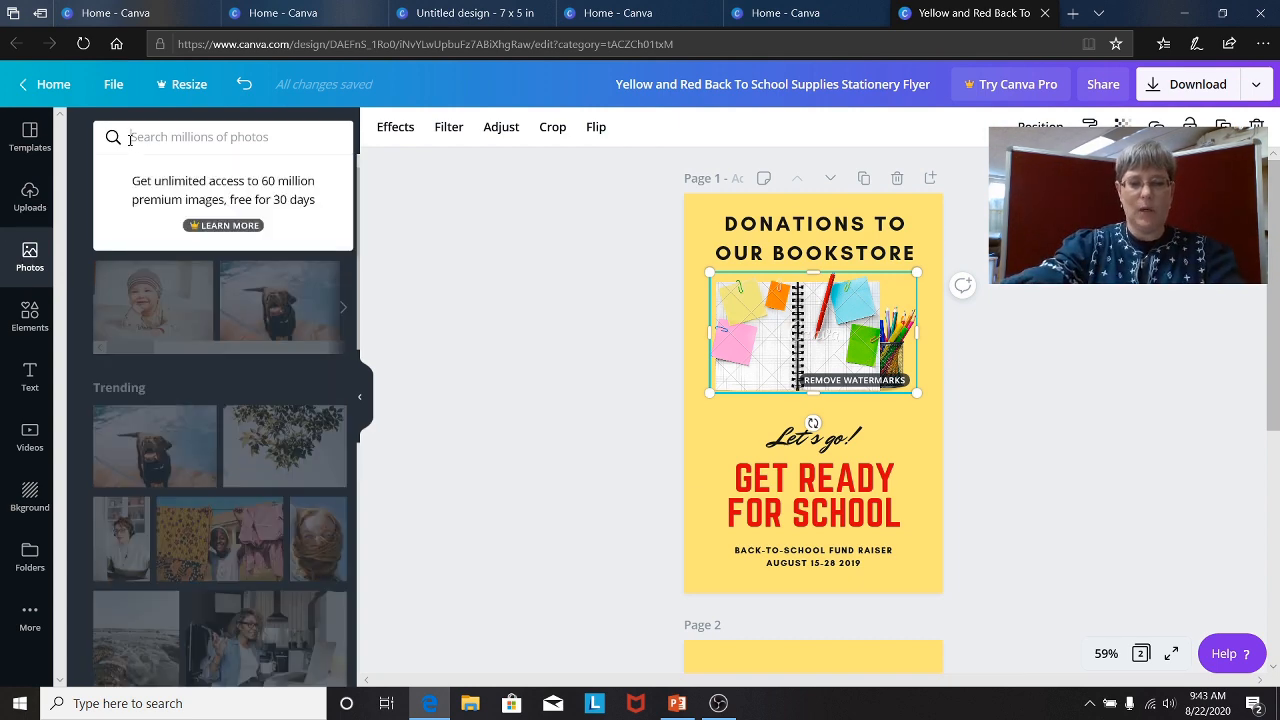
type("books")
key("Return")
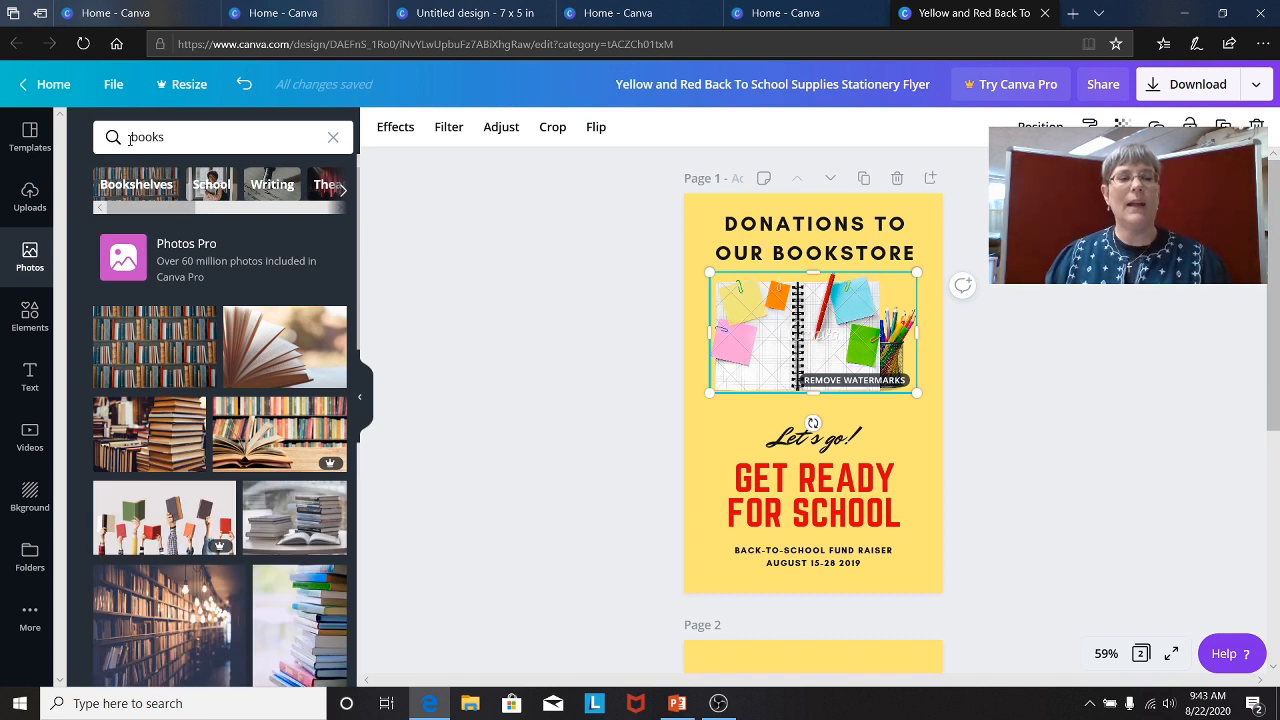
Search the photo library for "back to school" and browse the results for a picture to replace the notebook photo
left_click(167, 137)
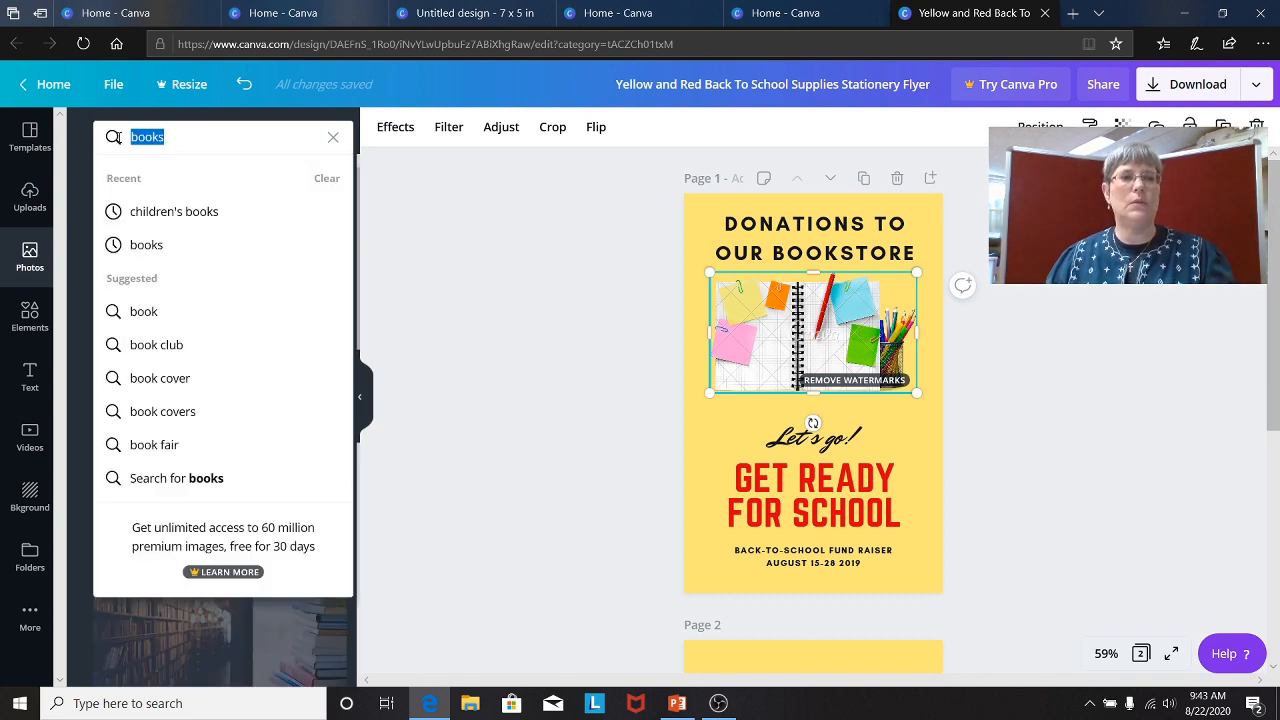
type("back")
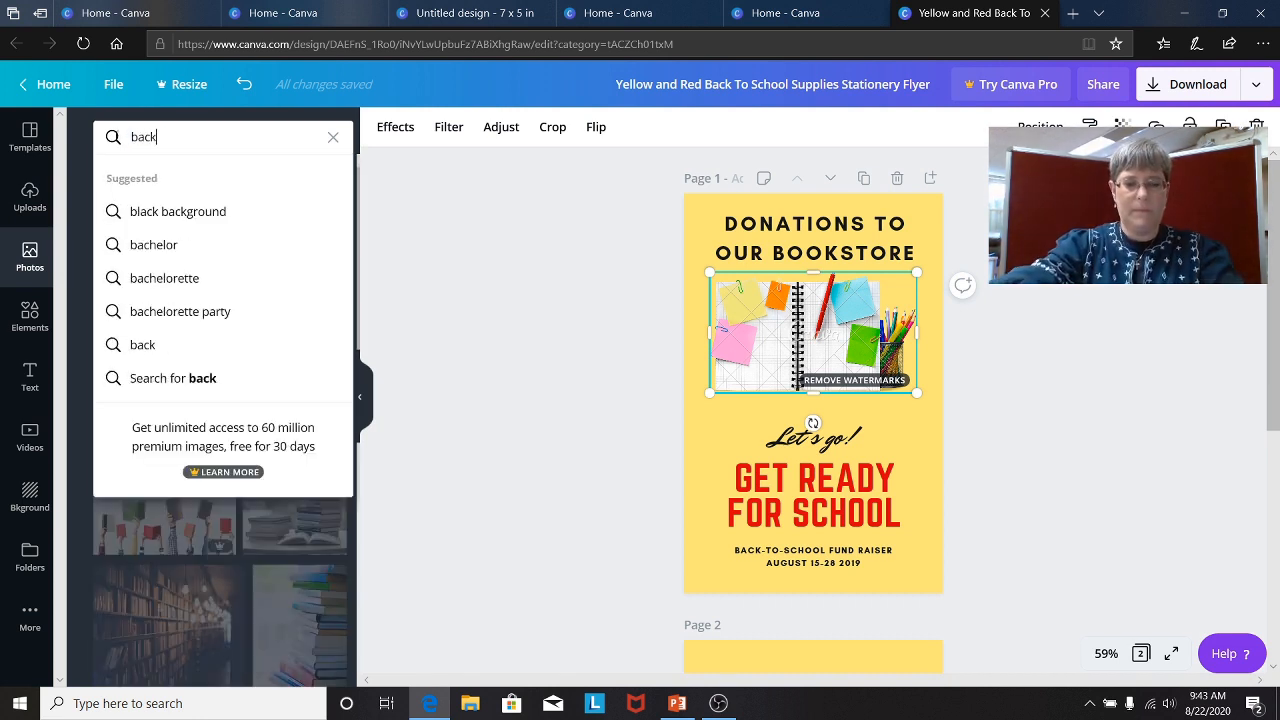
type(" to schoo")
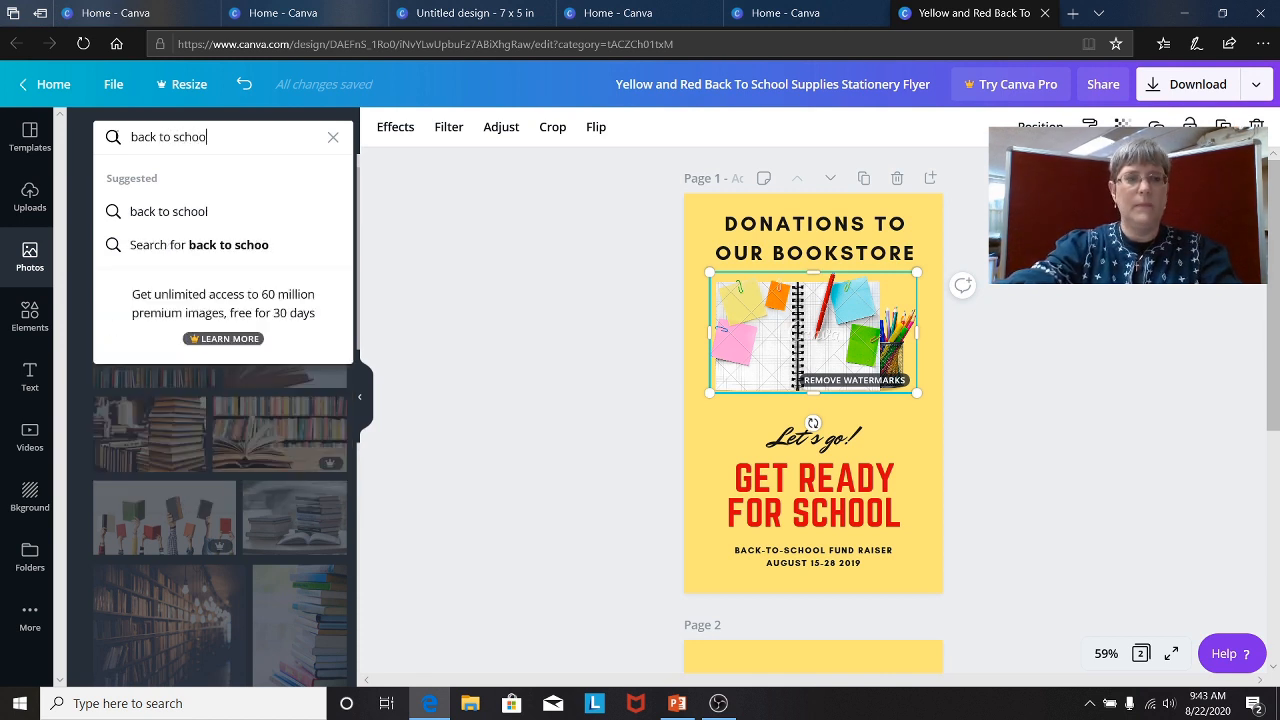
type("l")
key("Return")
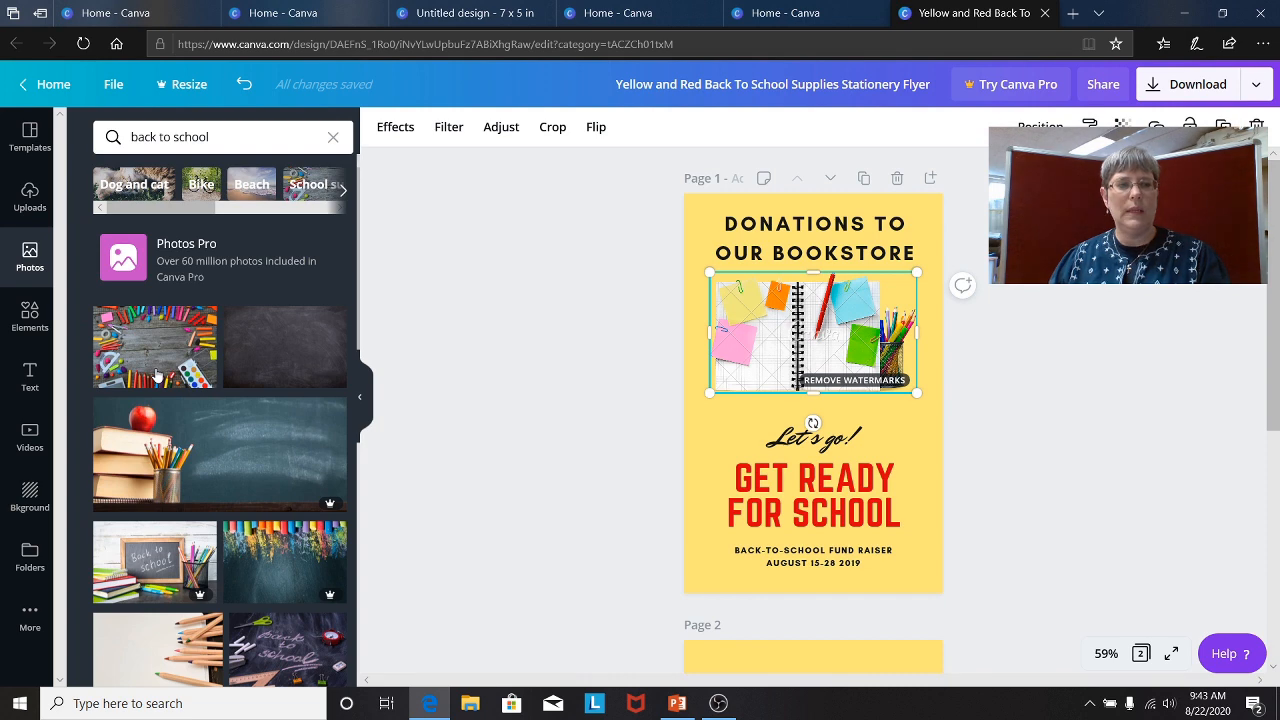
scroll(160, 380, "down", 5)
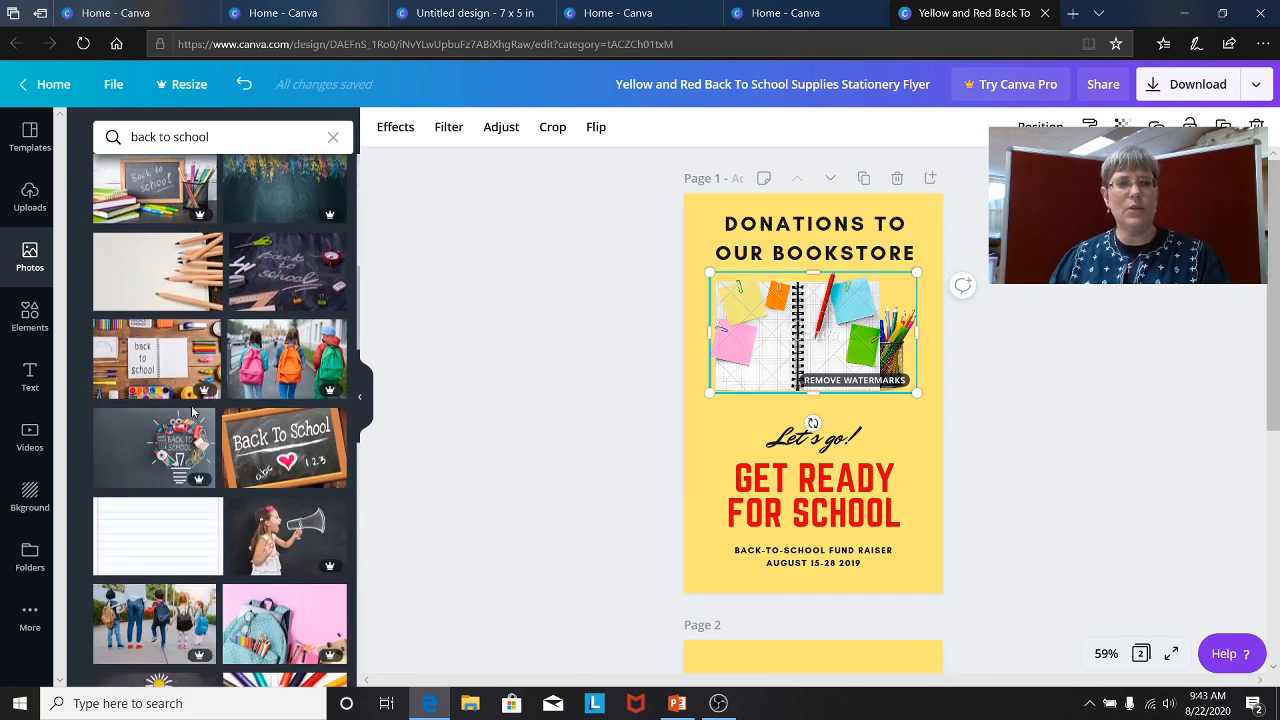
scroll(193, 412, "down", 5)
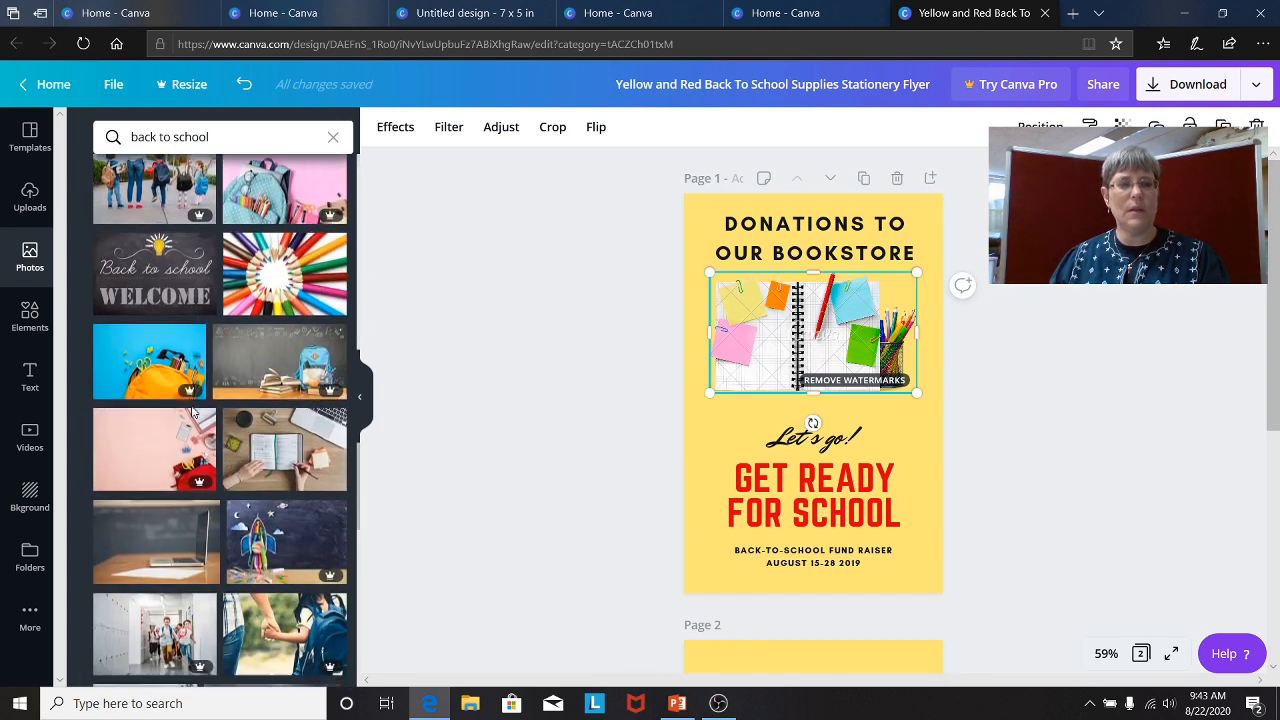
scroll(193, 412, "down", 5)
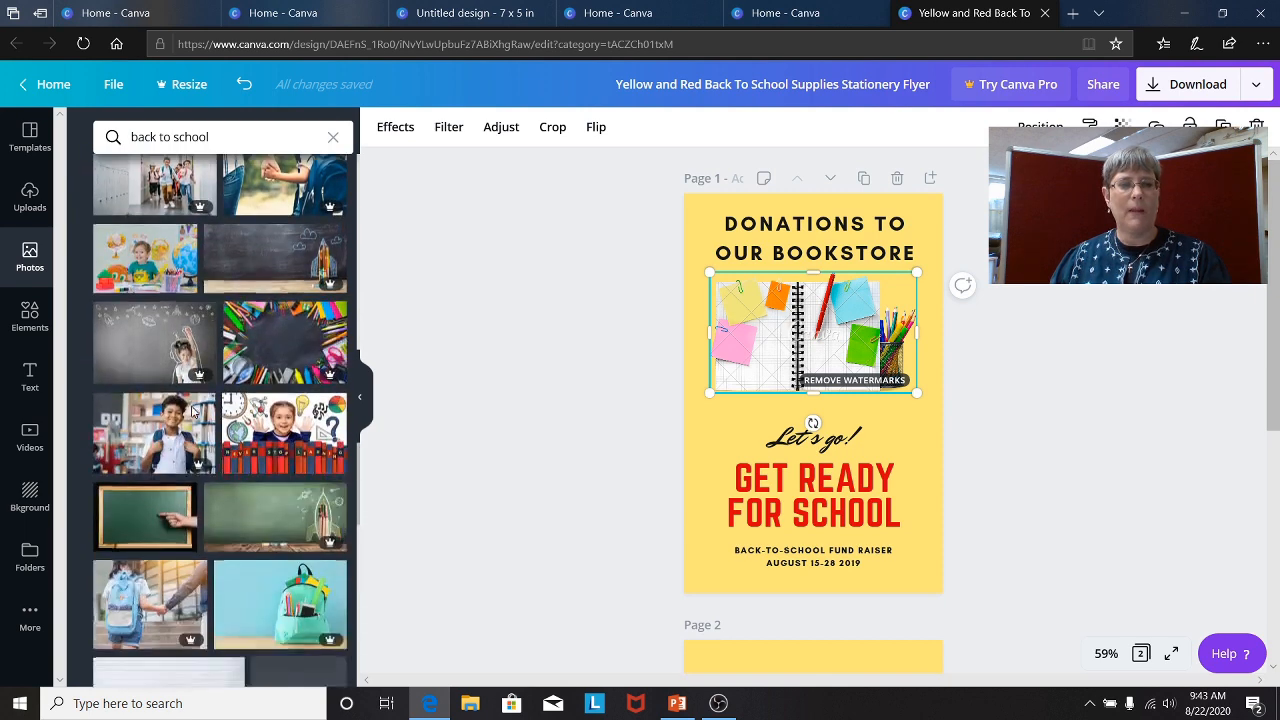
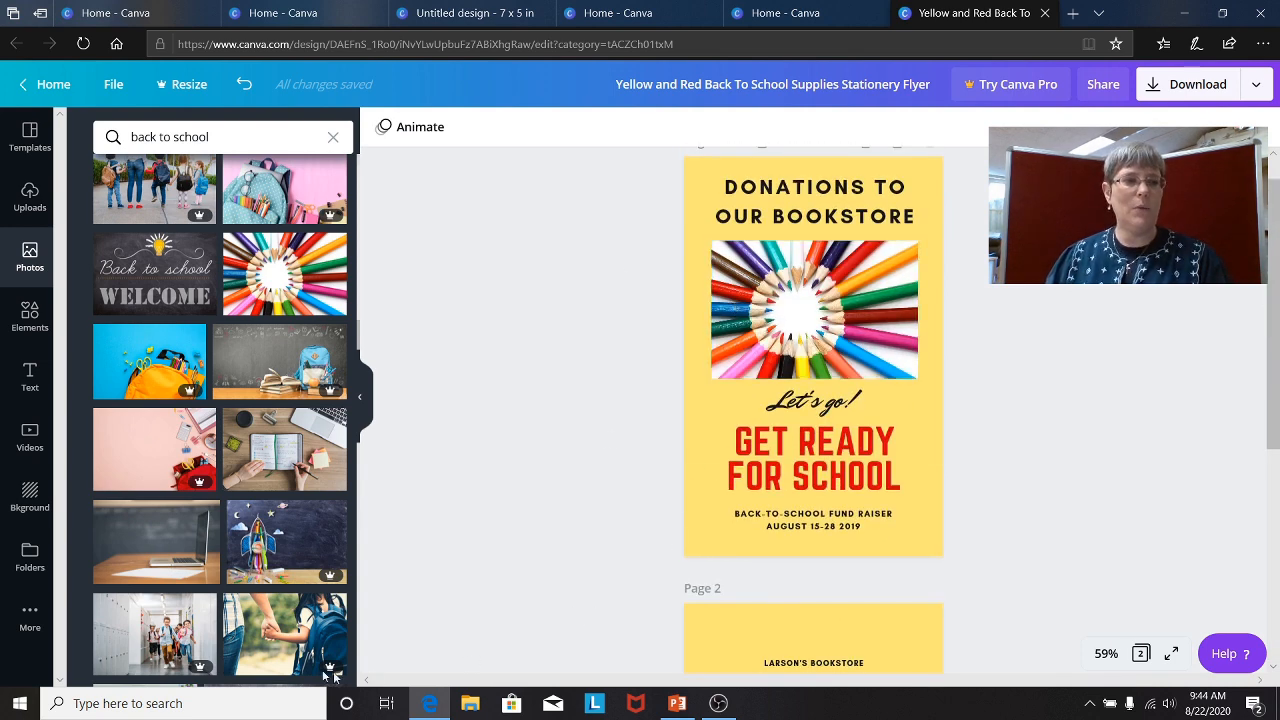
Try blue, green and yellow-green background colors on page 1 and settle on turquoise
left_click(32, 492)
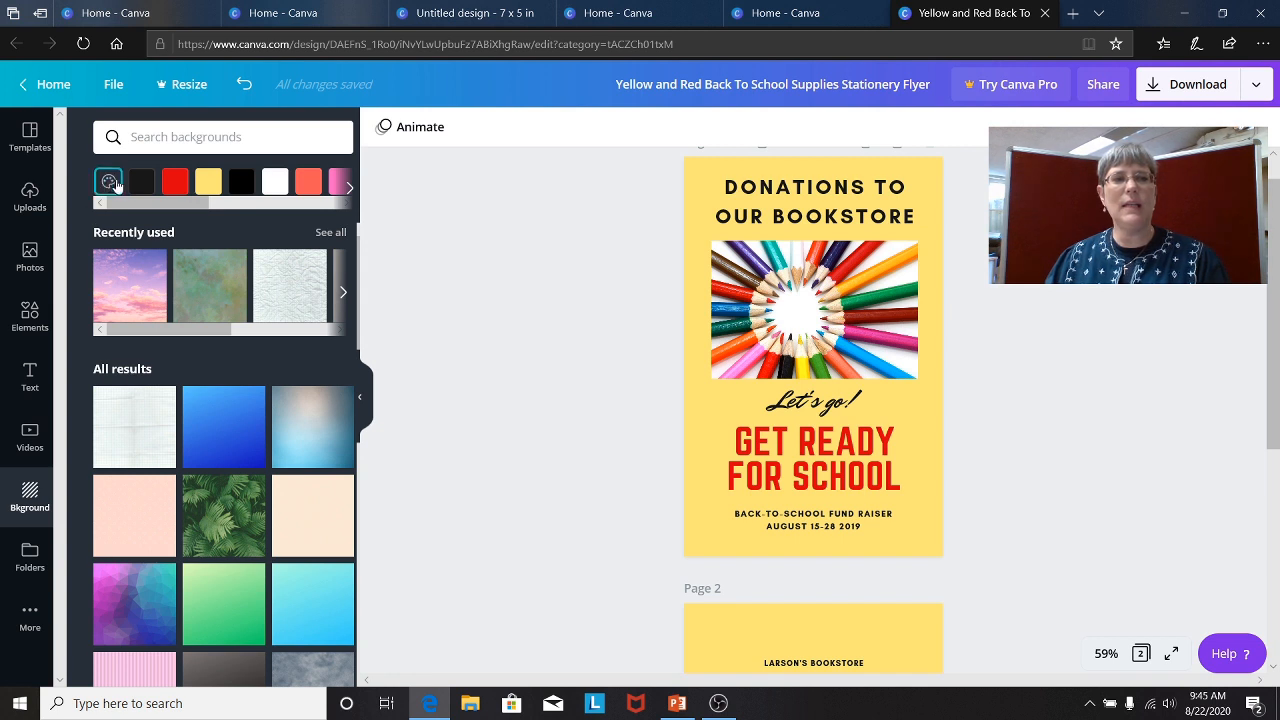
left_click(349, 190)
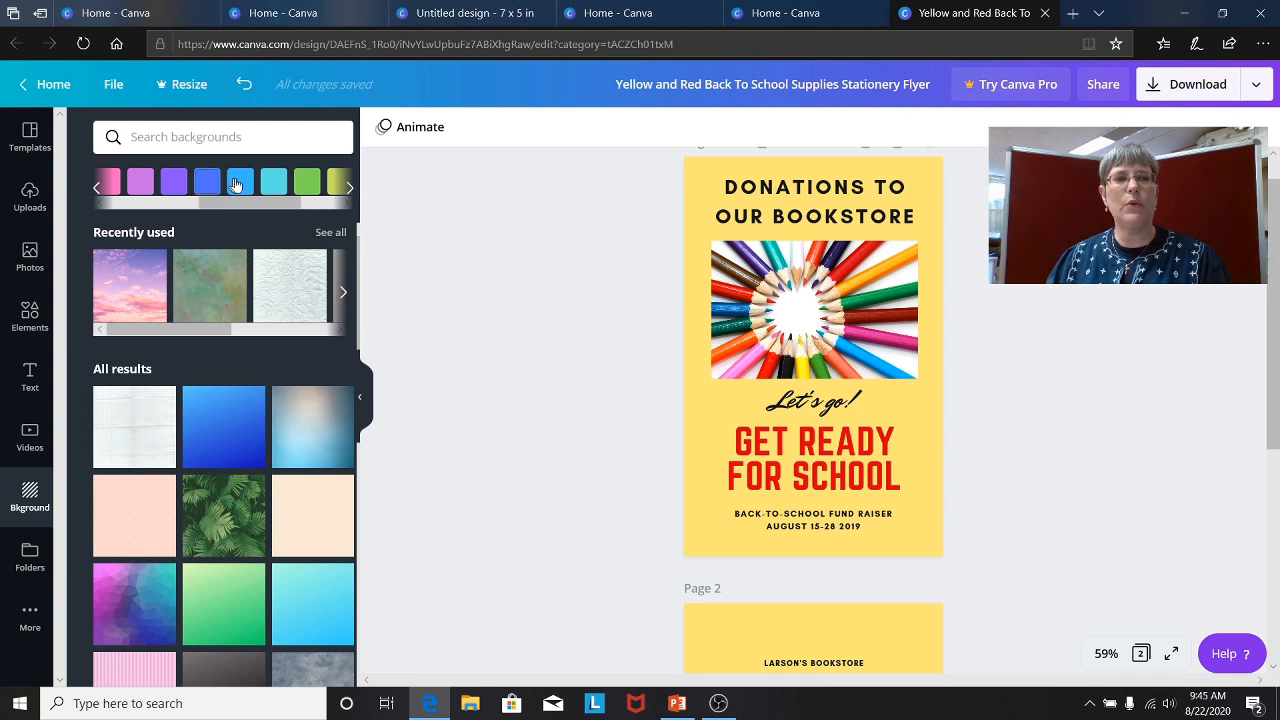
left_click(244, 184)
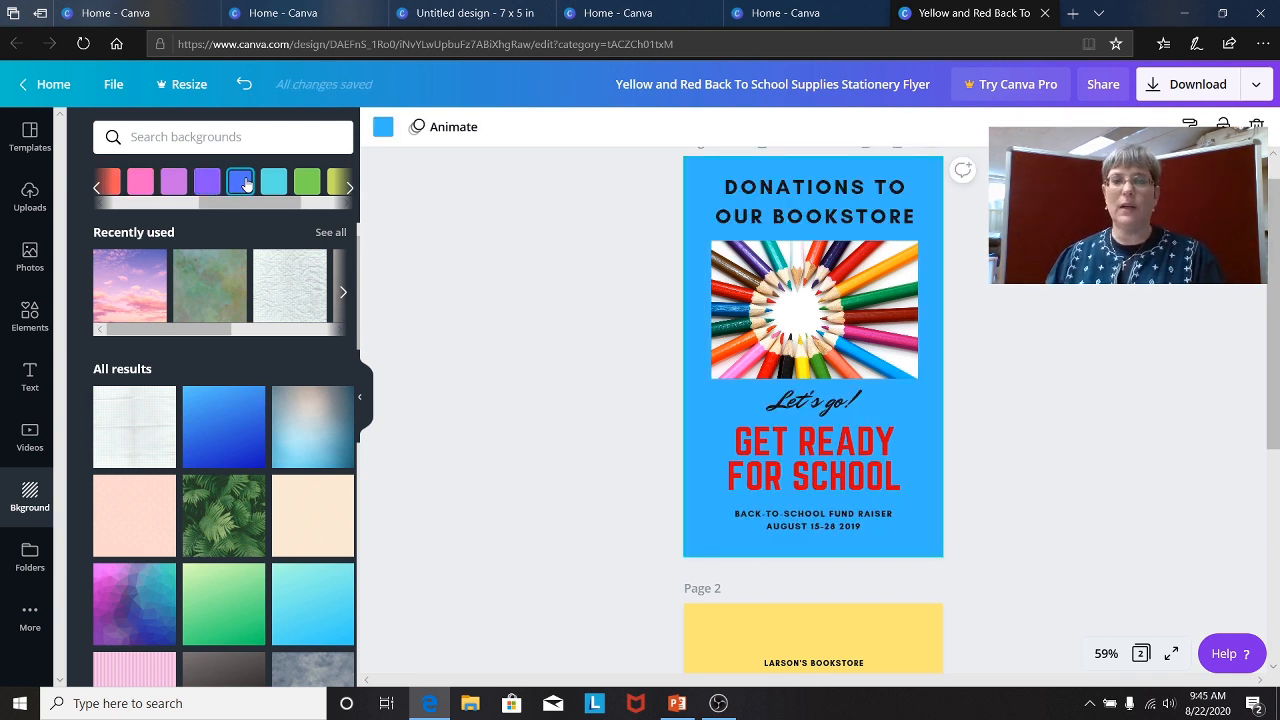
left_click(273, 183)
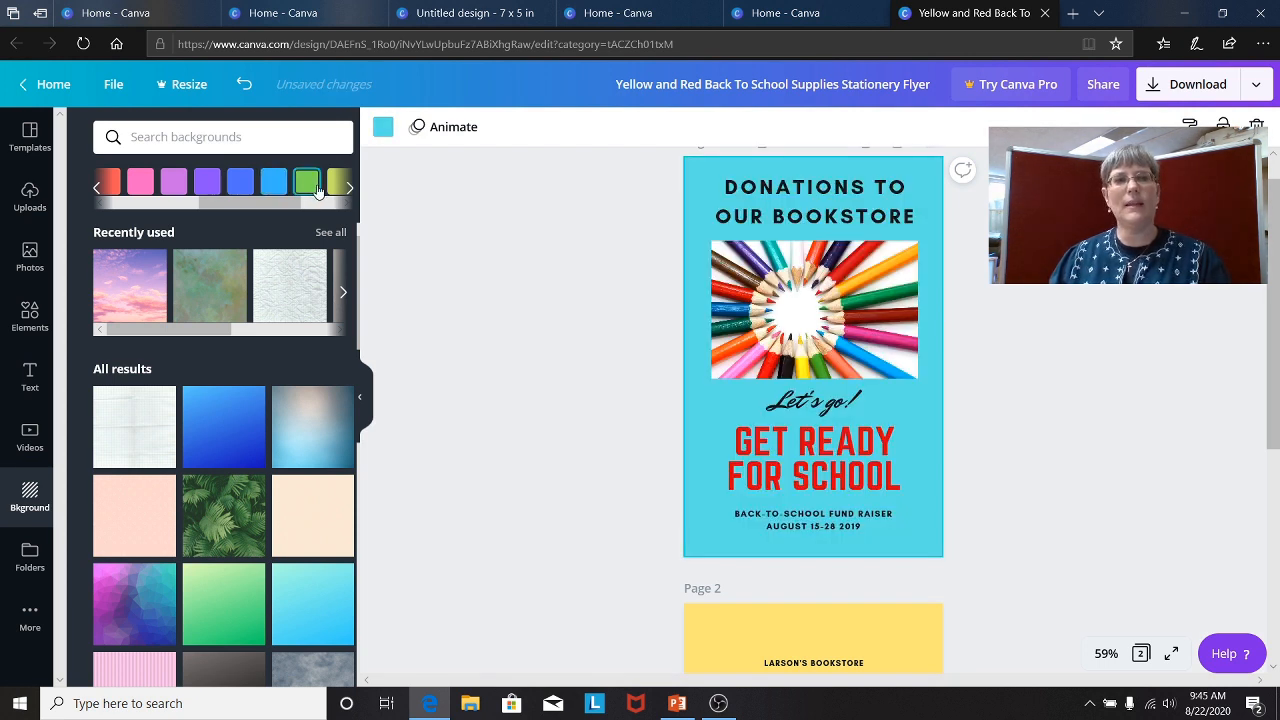
left_click(316, 190)
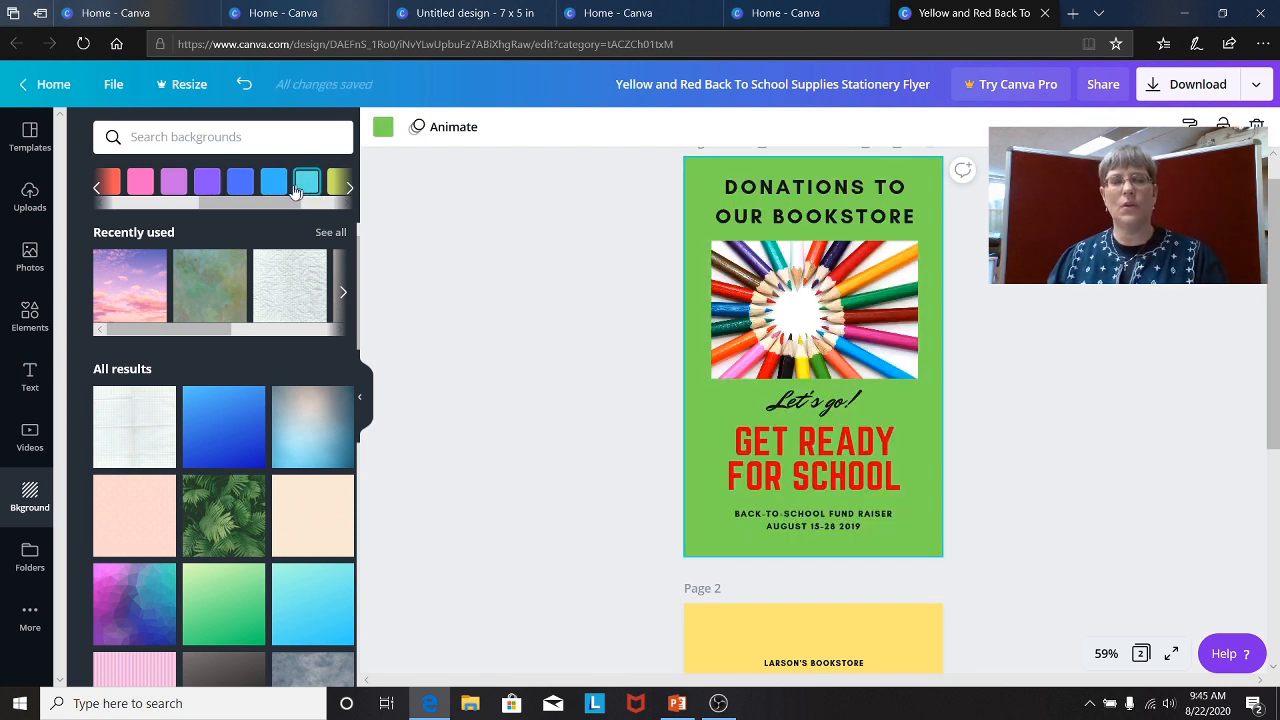
left_click(336, 190)
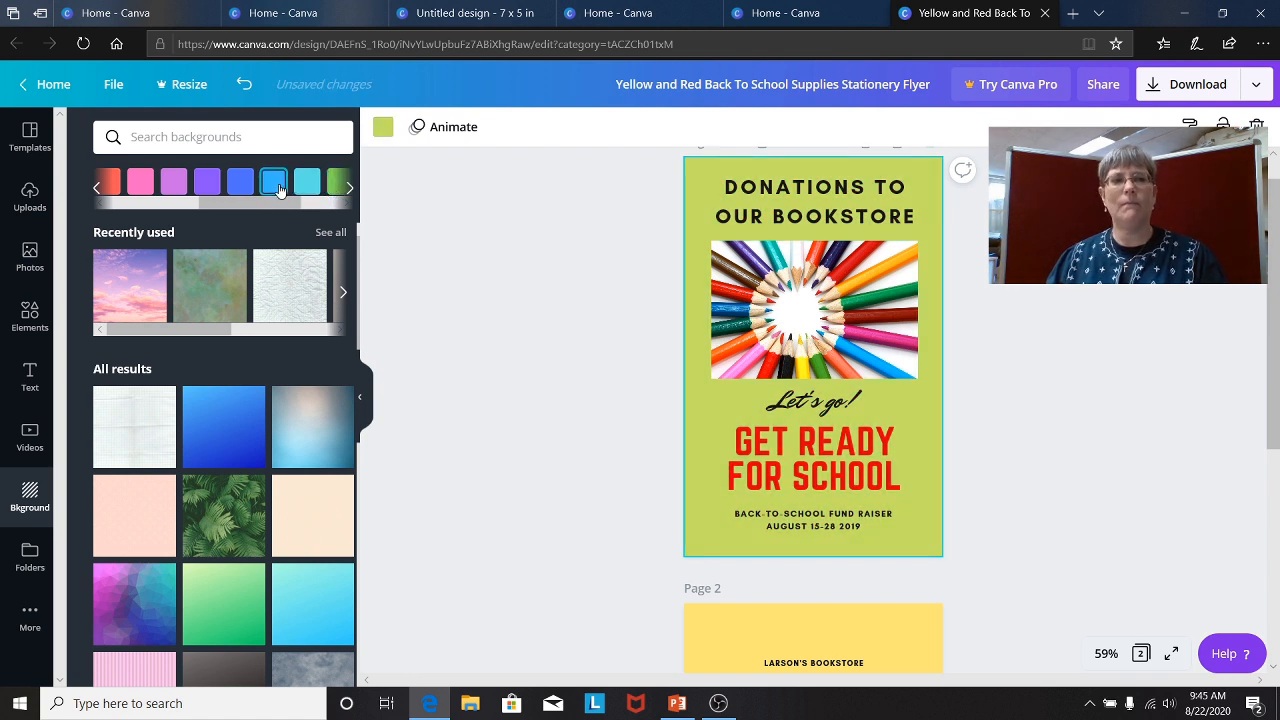
left_click(308, 192)
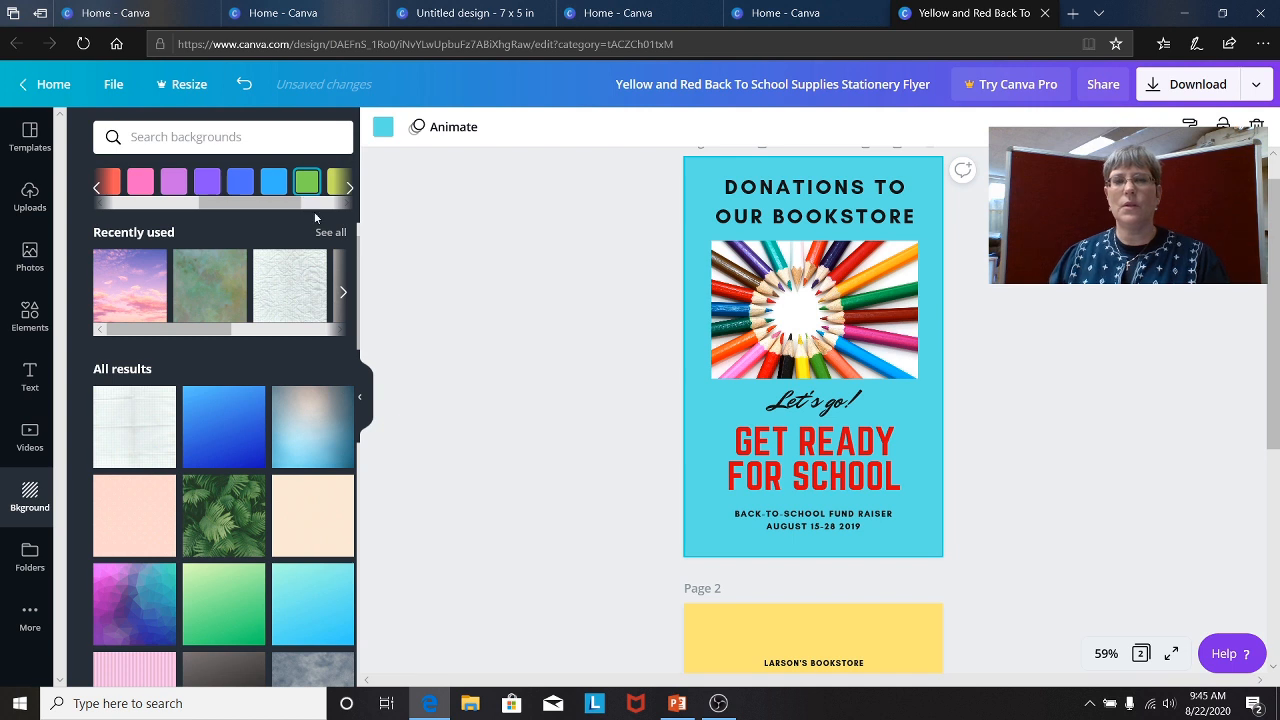
Set the page 2 background to the same turquoise as page 1, trying blue and orange along the way
scroll(718, 355, "down", 4)
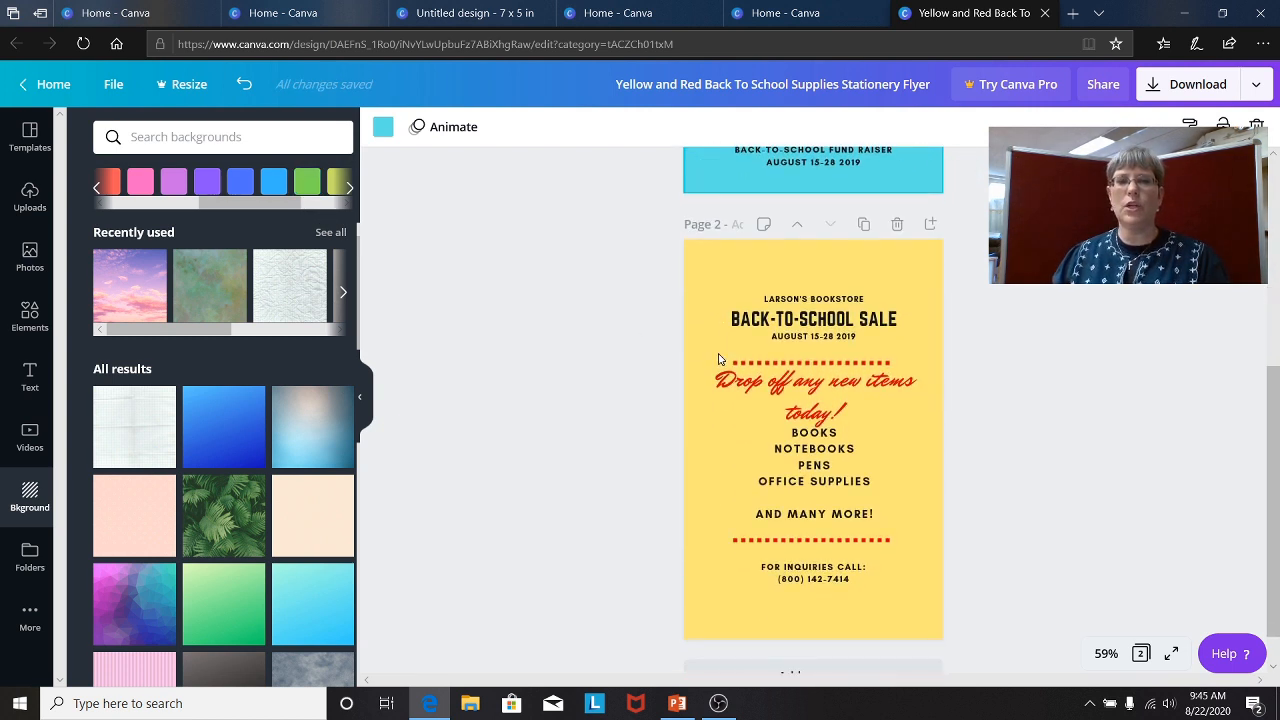
left_click(705, 343)
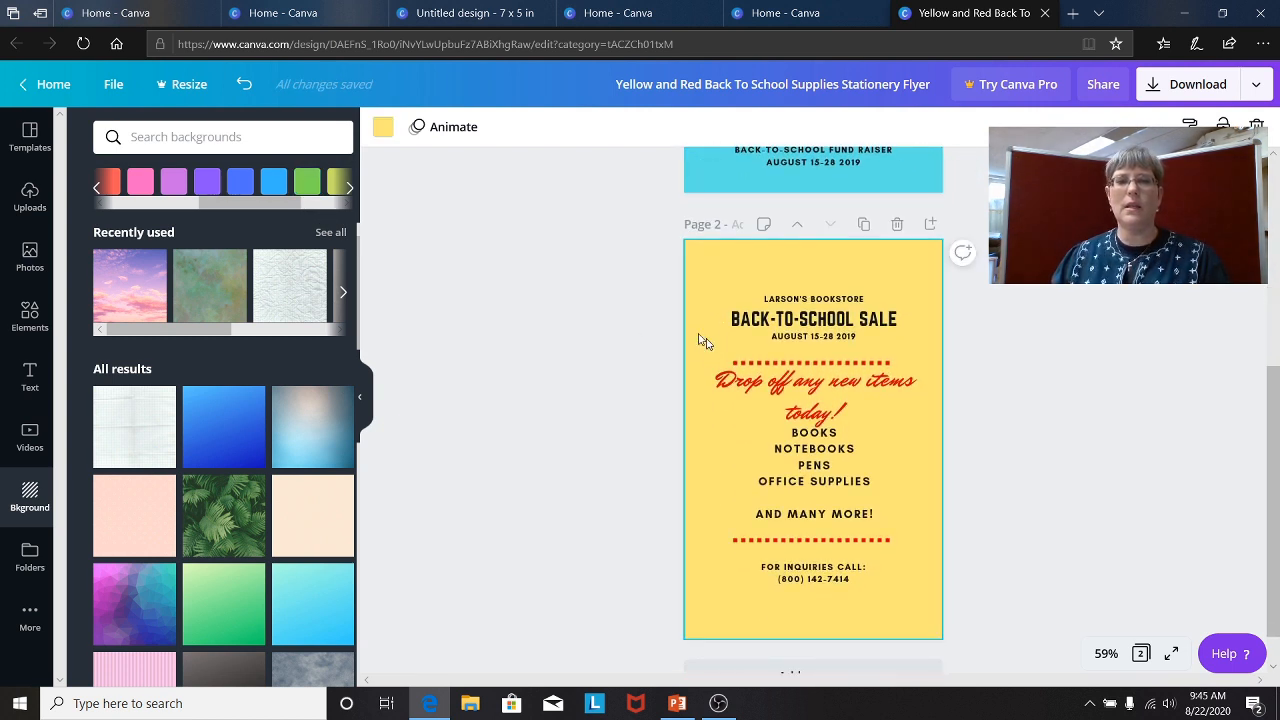
left_click(273, 181)
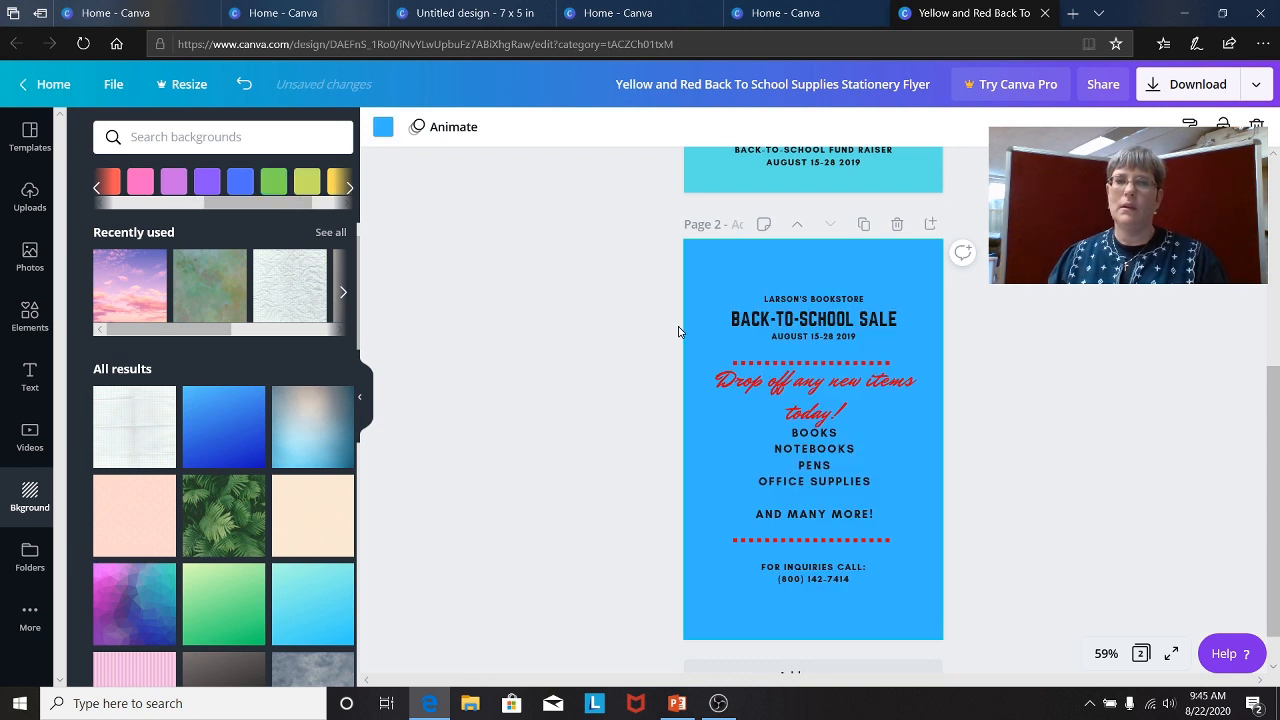
left_click(350, 190)
left_click(339, 181)
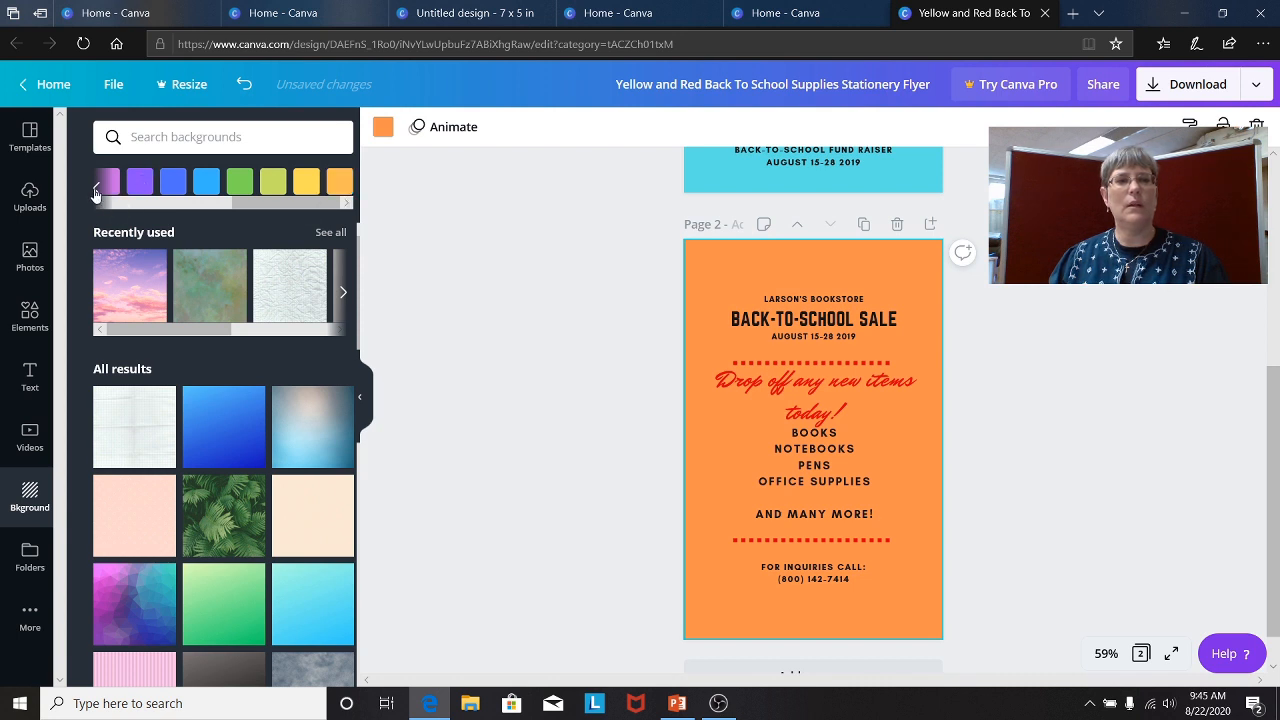
left_click(206, 182)
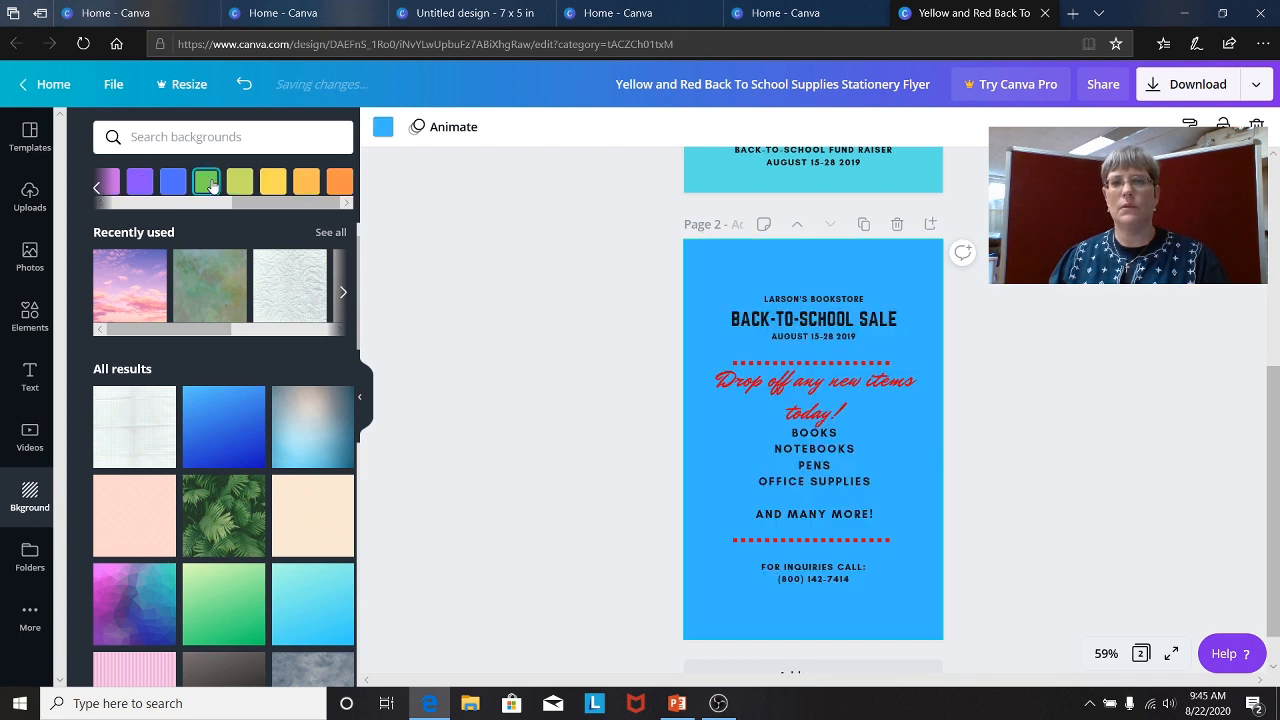
left_click(97, 188)
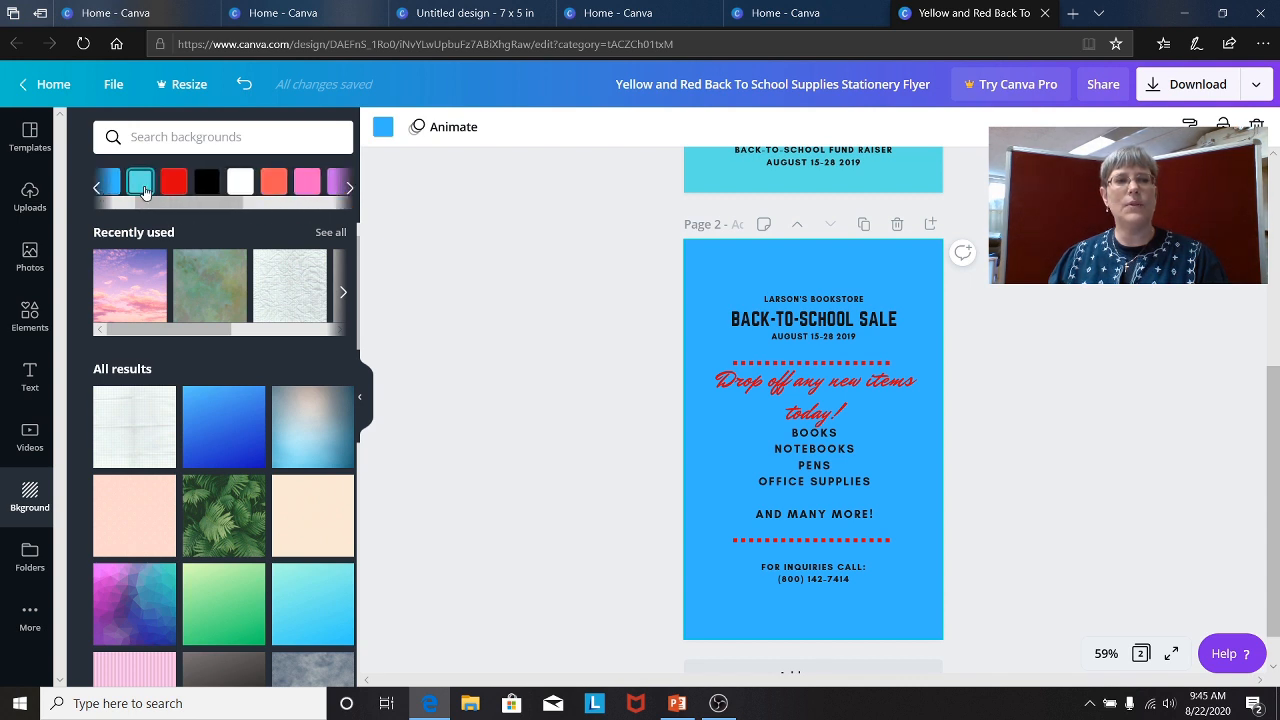
left_click(140, 182)
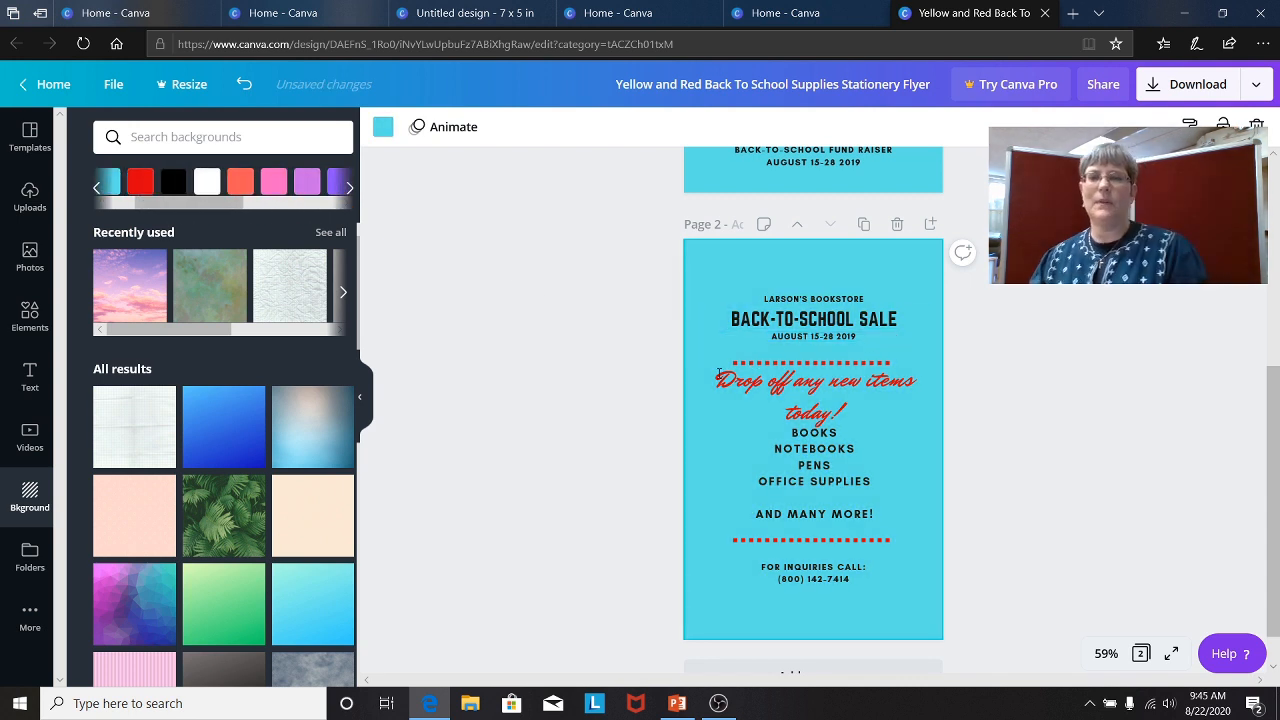
Select "FOR SCHOOL" in the red page 1 heading and examine the available text styles and font combinations
scroll(916, 370, "up", 1)
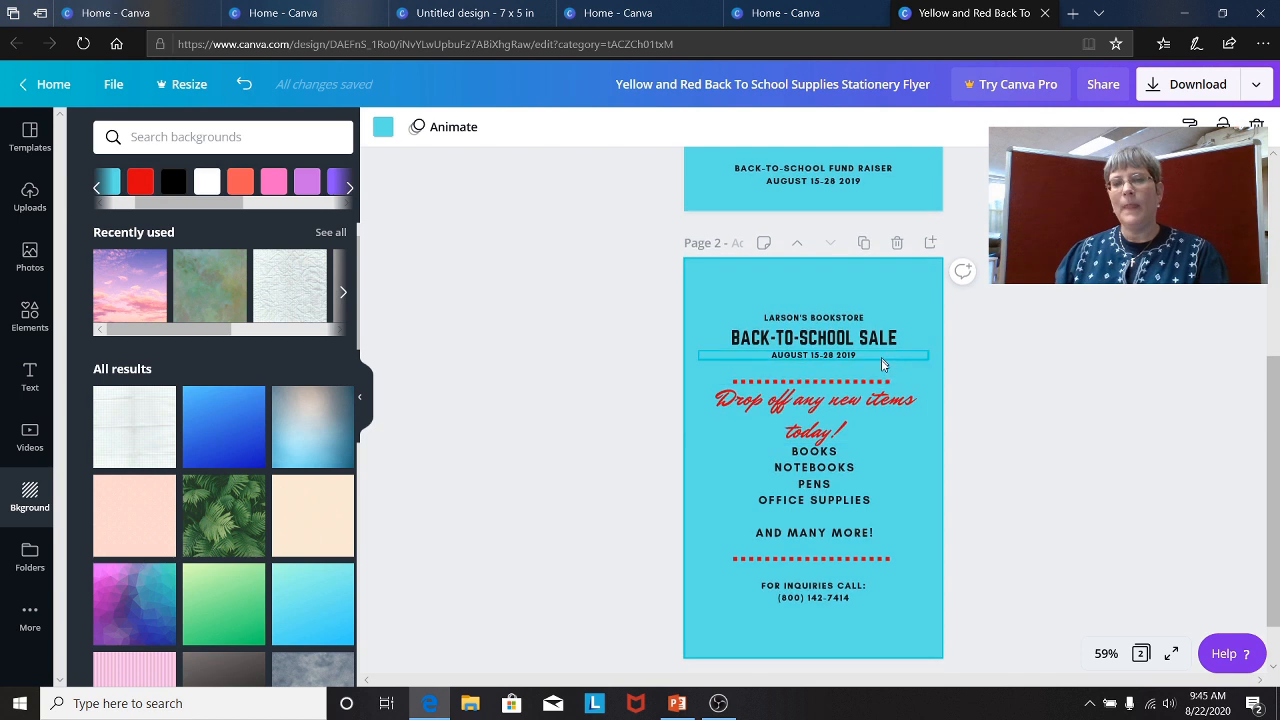
left_click(863, 433)
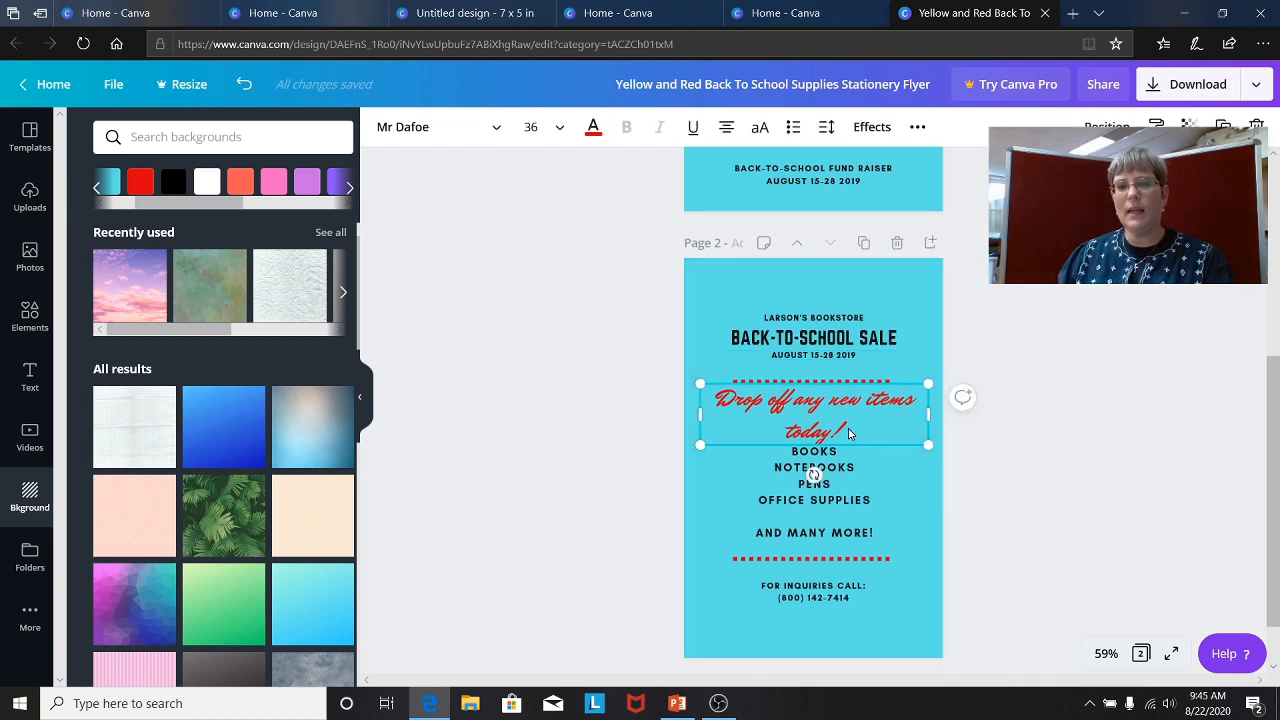
scroll(811, 393, "up", 5)
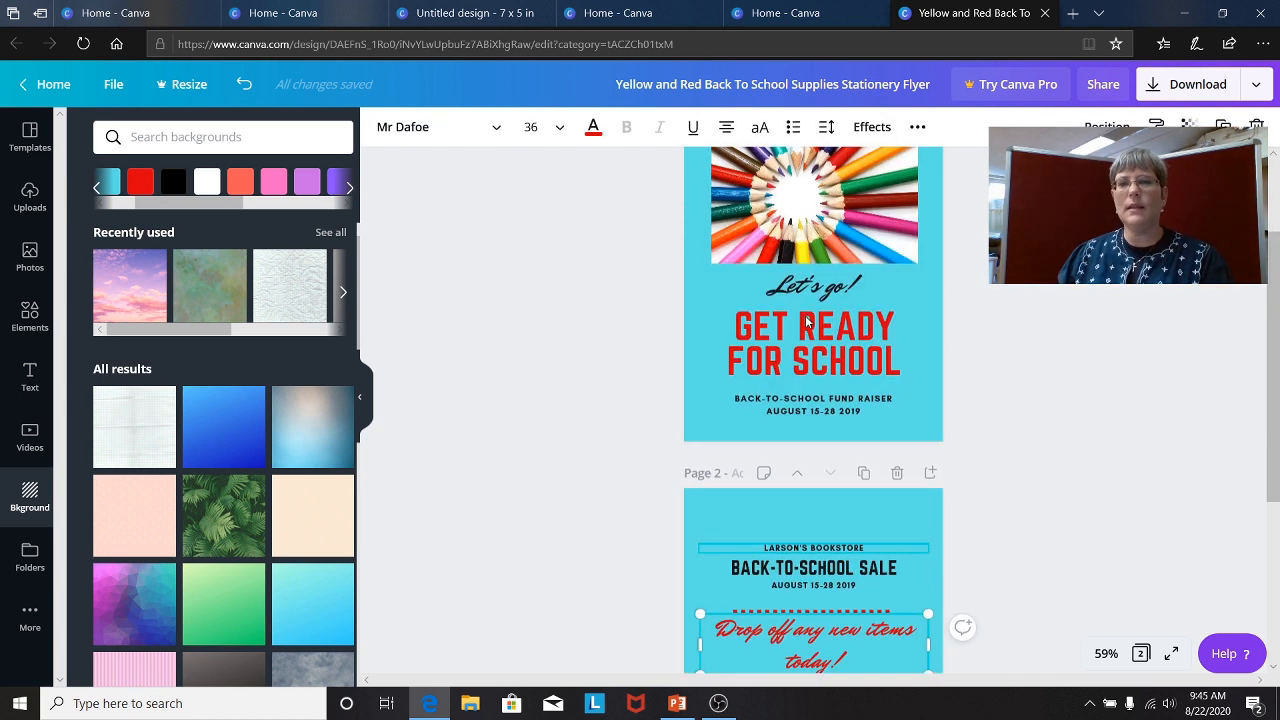
left_click(848, 380)
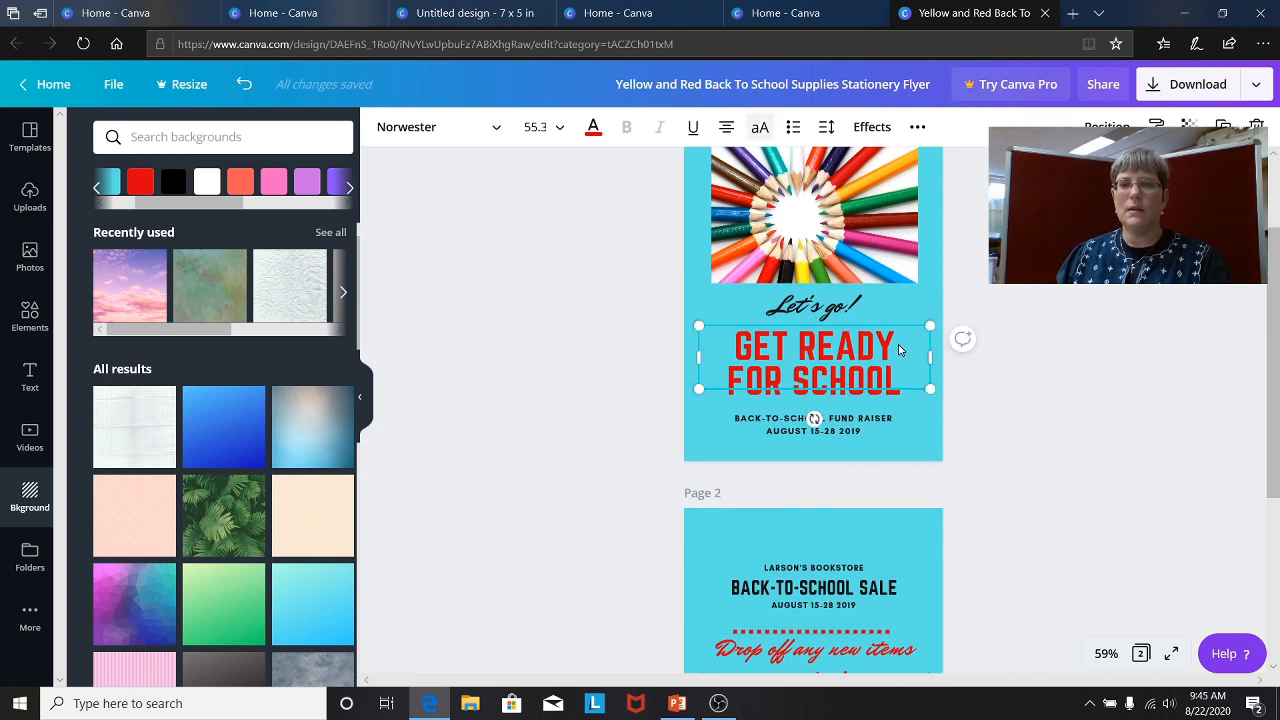
left_click_drag(783, 343, 904, 382)
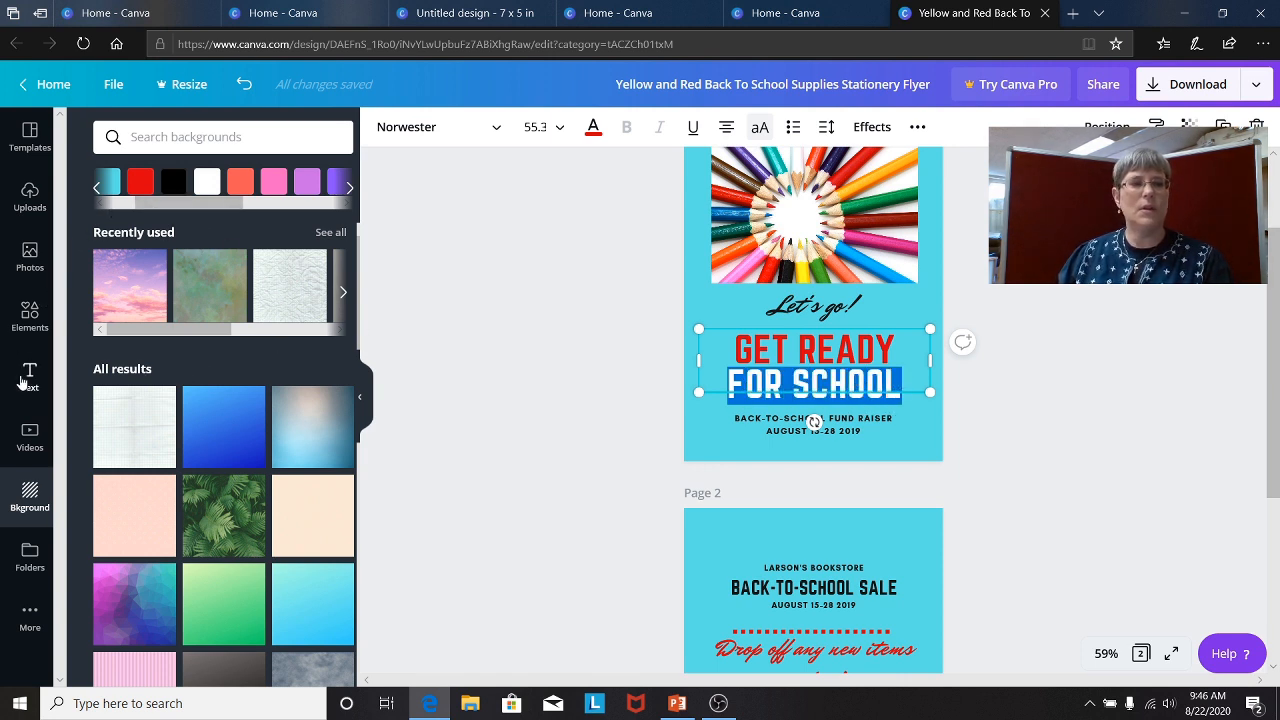
left_click(22, 382)
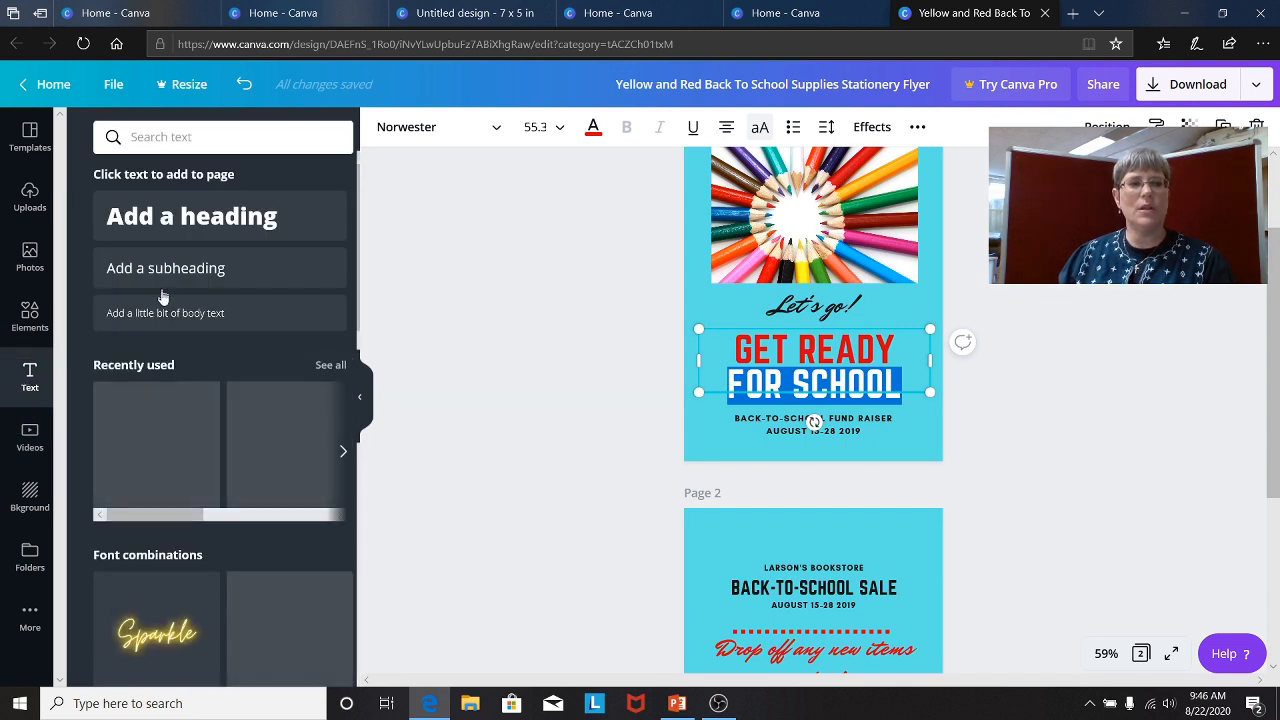
scroll(106, 370, "down", 3)
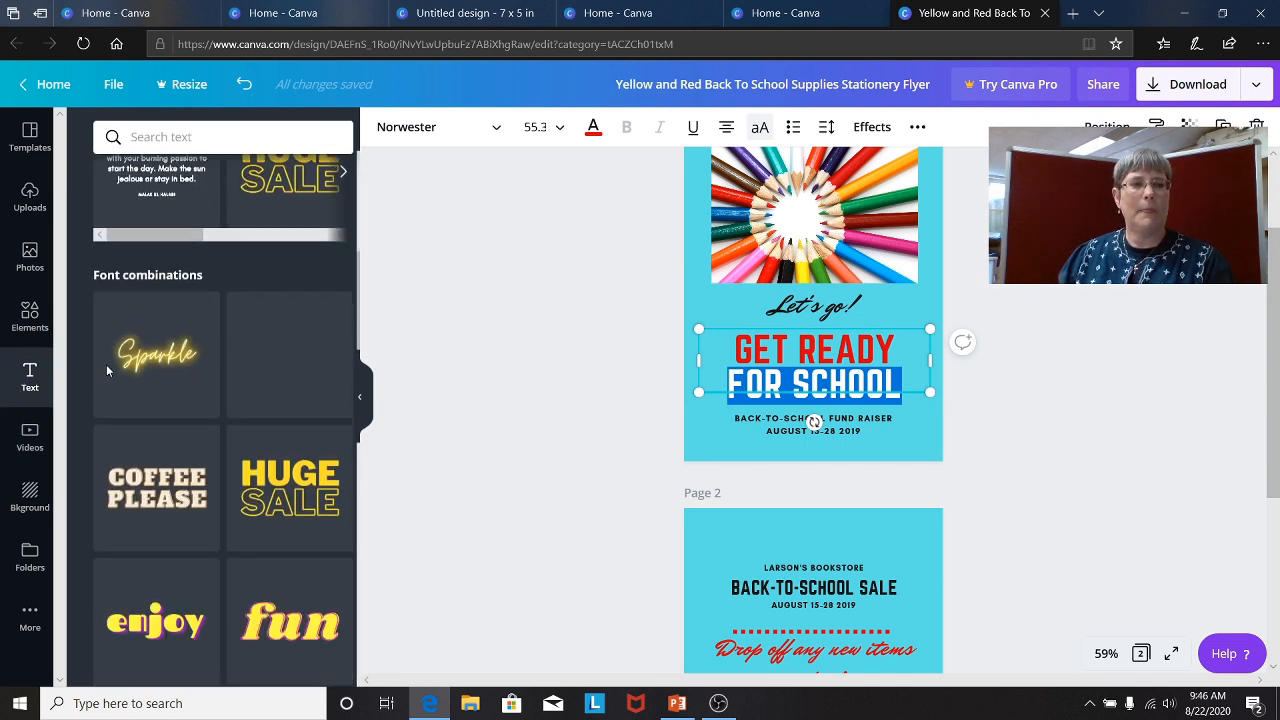
scroll(106, 364, "down", 3)
scroll(114, 366, "up", 3)
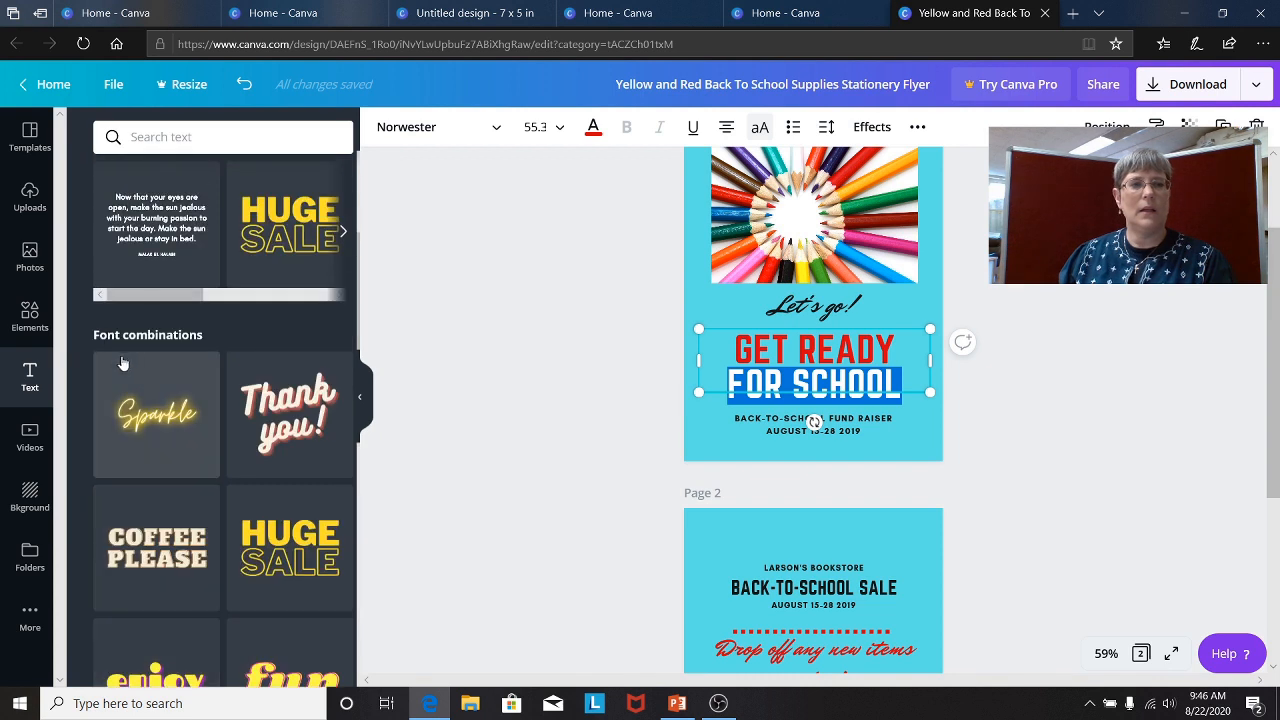
scroll(130, 366, "up", 2)
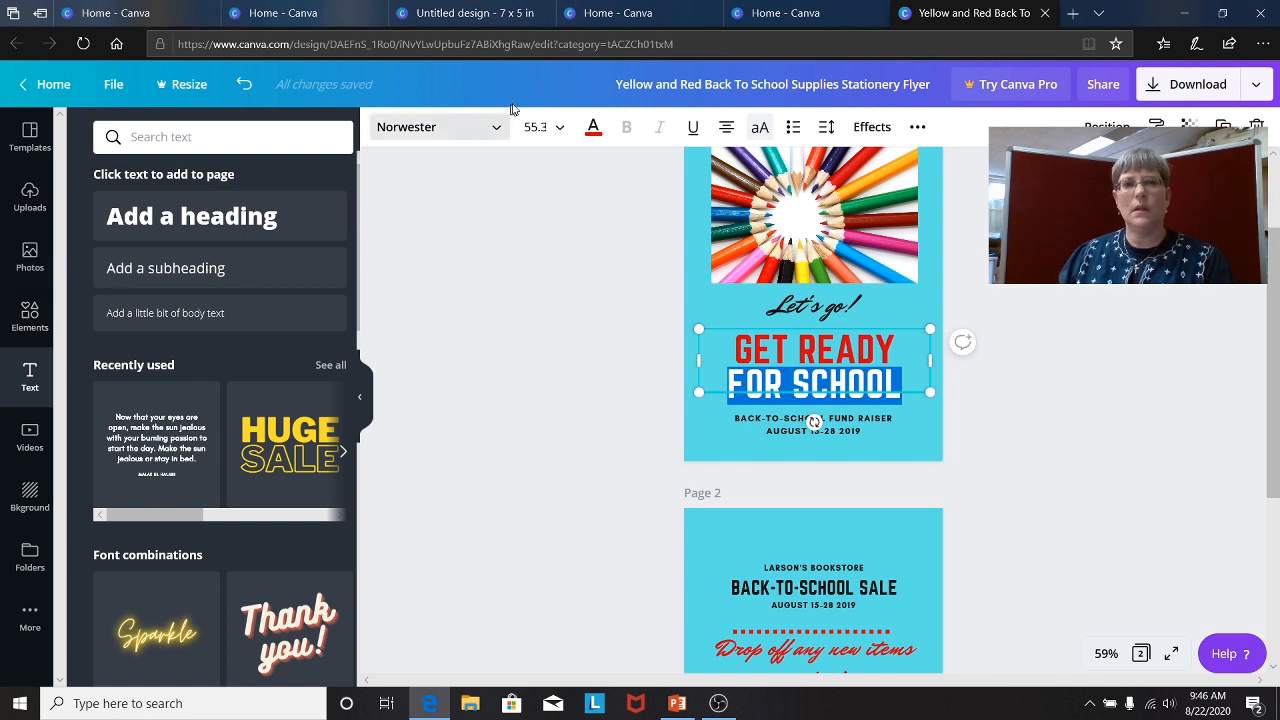
Change the text color of "FOR SCHOOL" in the page 1 heading to dark blue
left_click(593, 127)
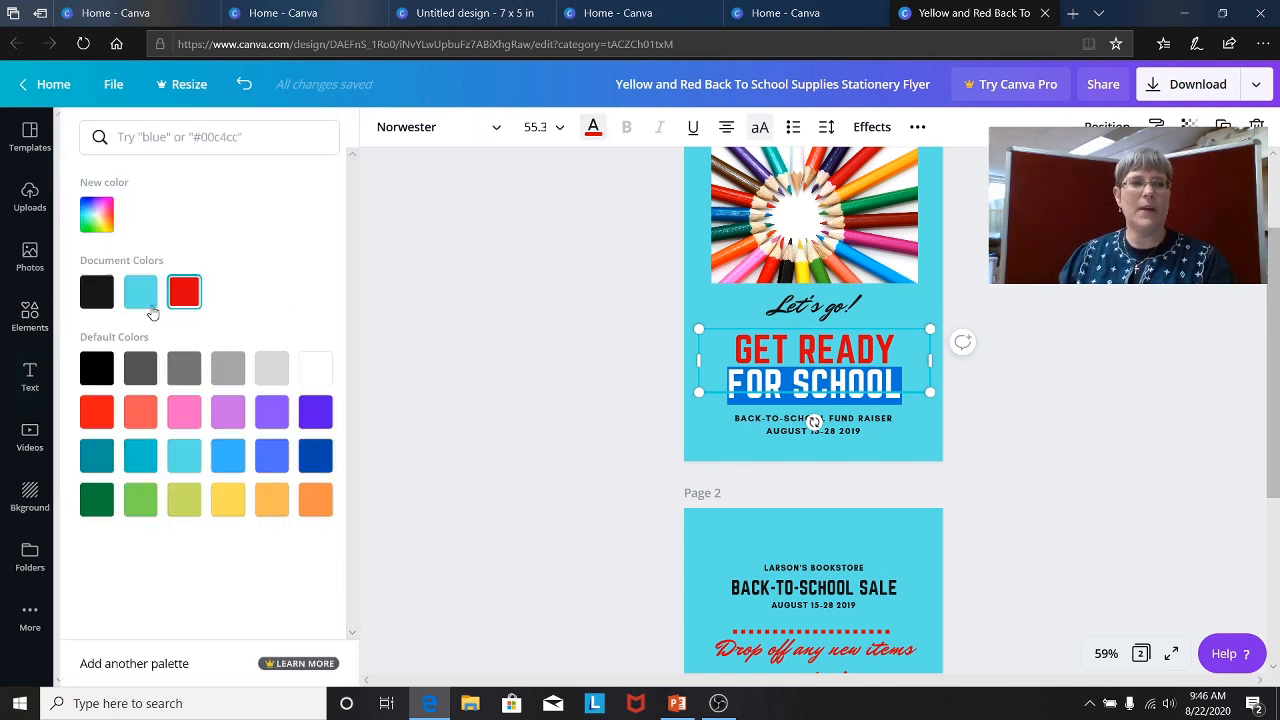
left_click(313, 461)
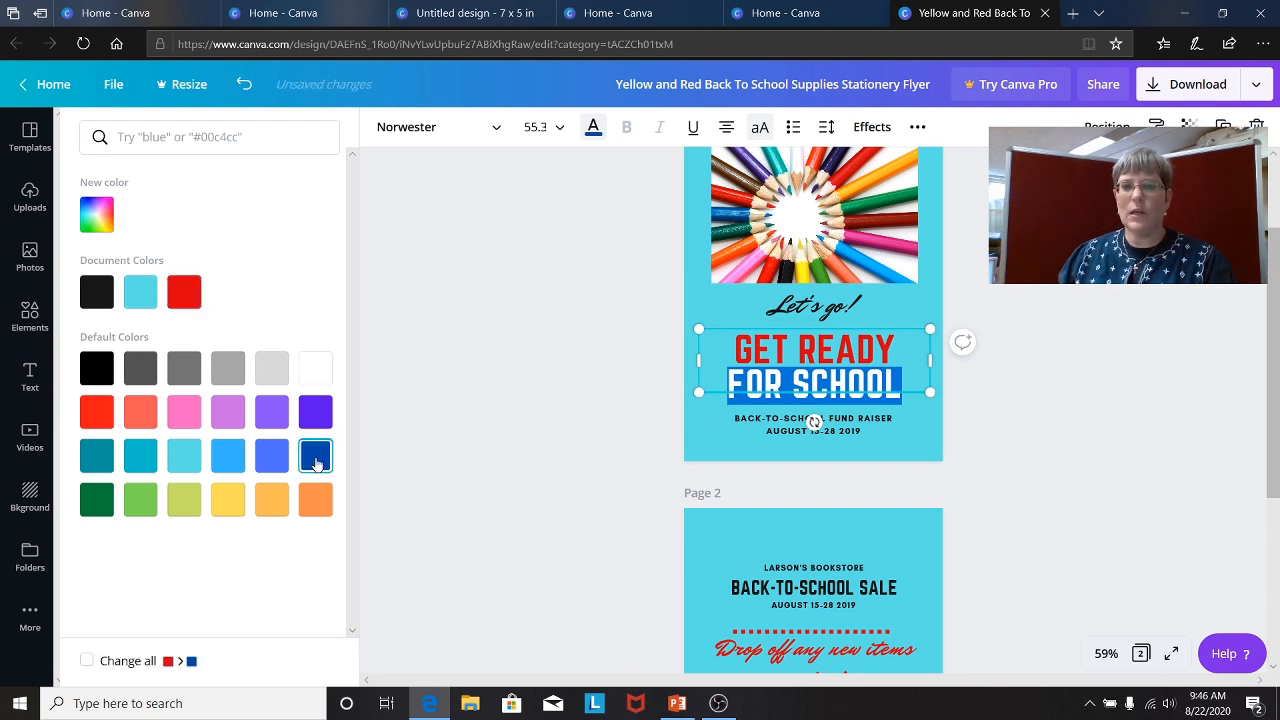
left_click(418, 431)
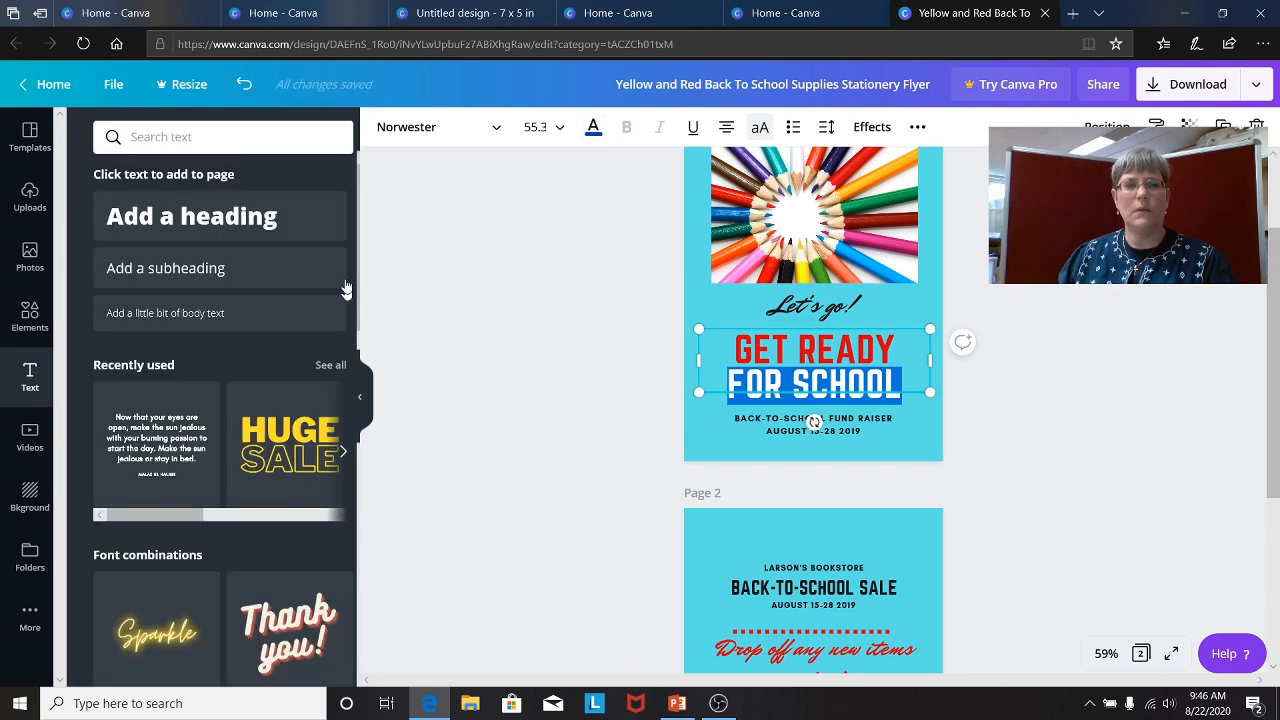
left_click(593, 127)
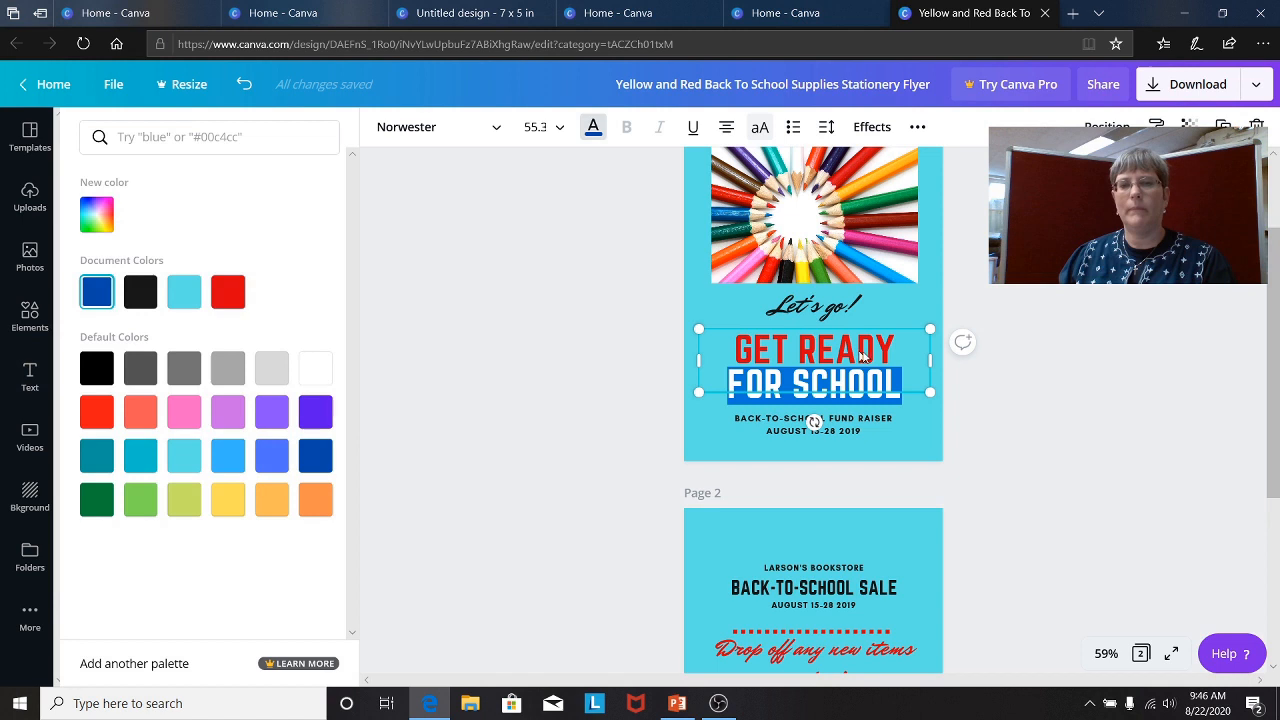
left_click(910, 377)
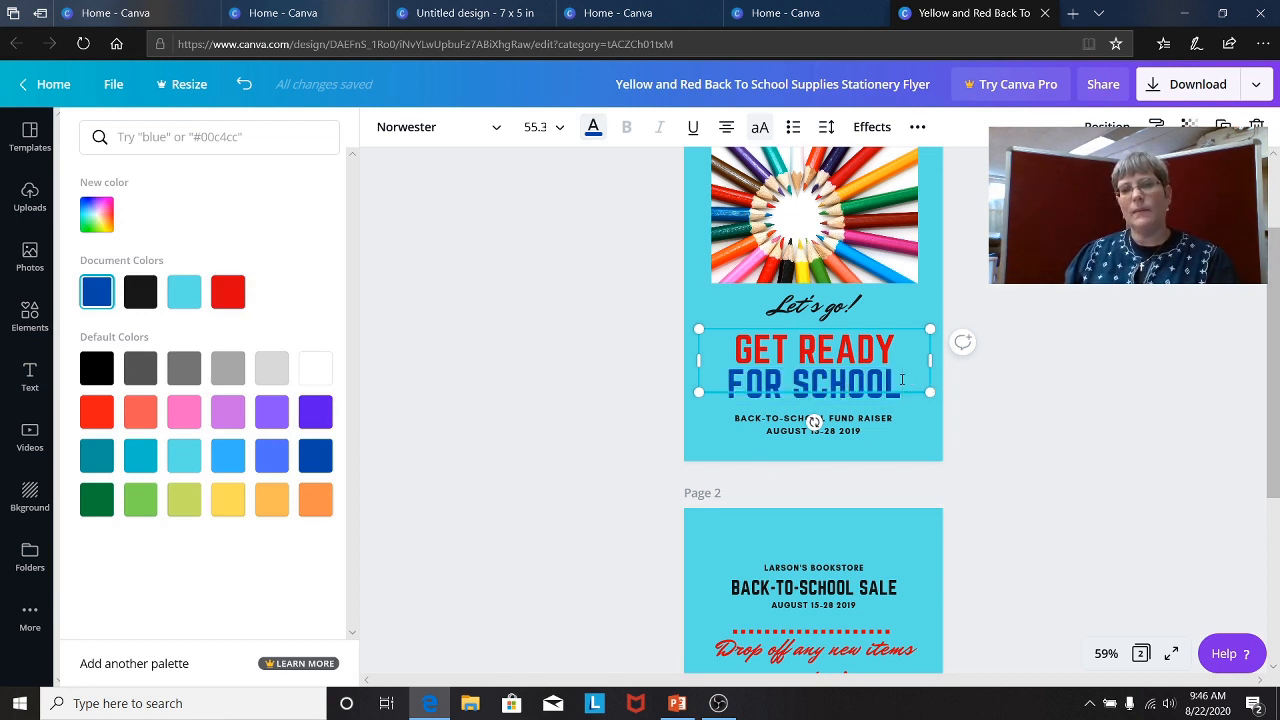
Set the whole "GET READY FOR SCHOOL" heading back to the document's red and check both pages
left_click_drag(903, 377, 731, 358)
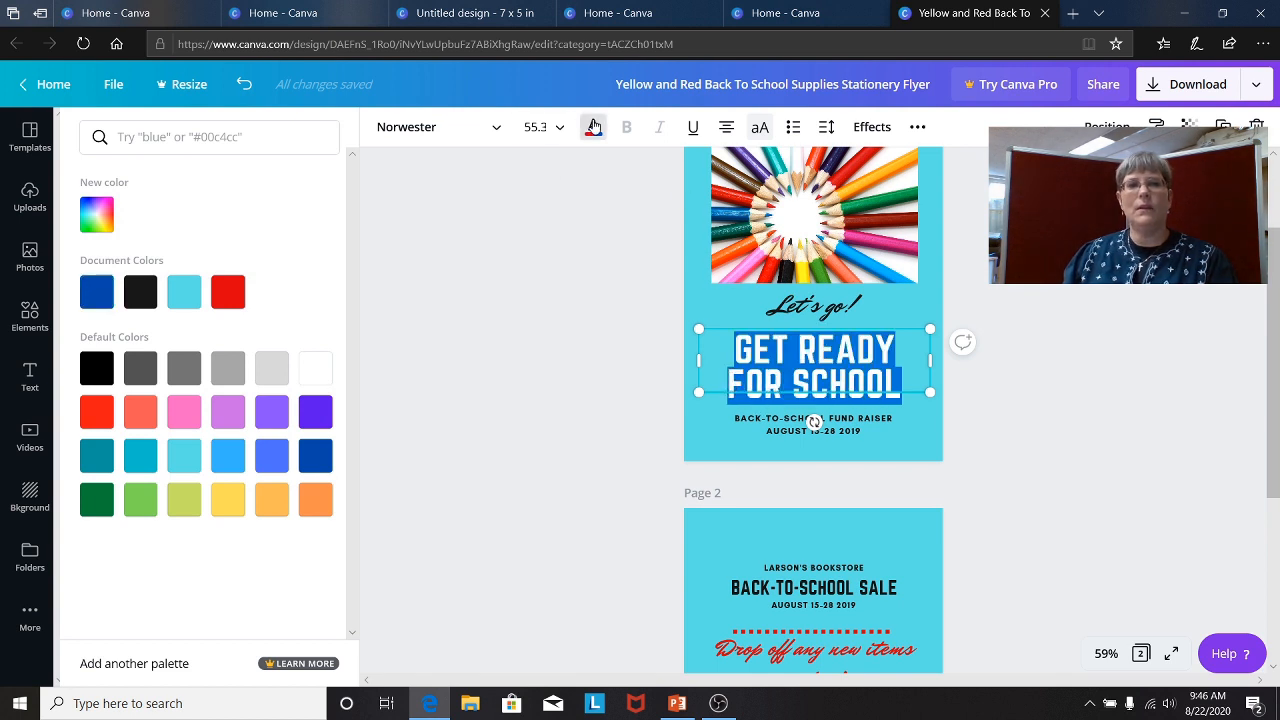
left_click(593, 127)
left_click(593, 127)
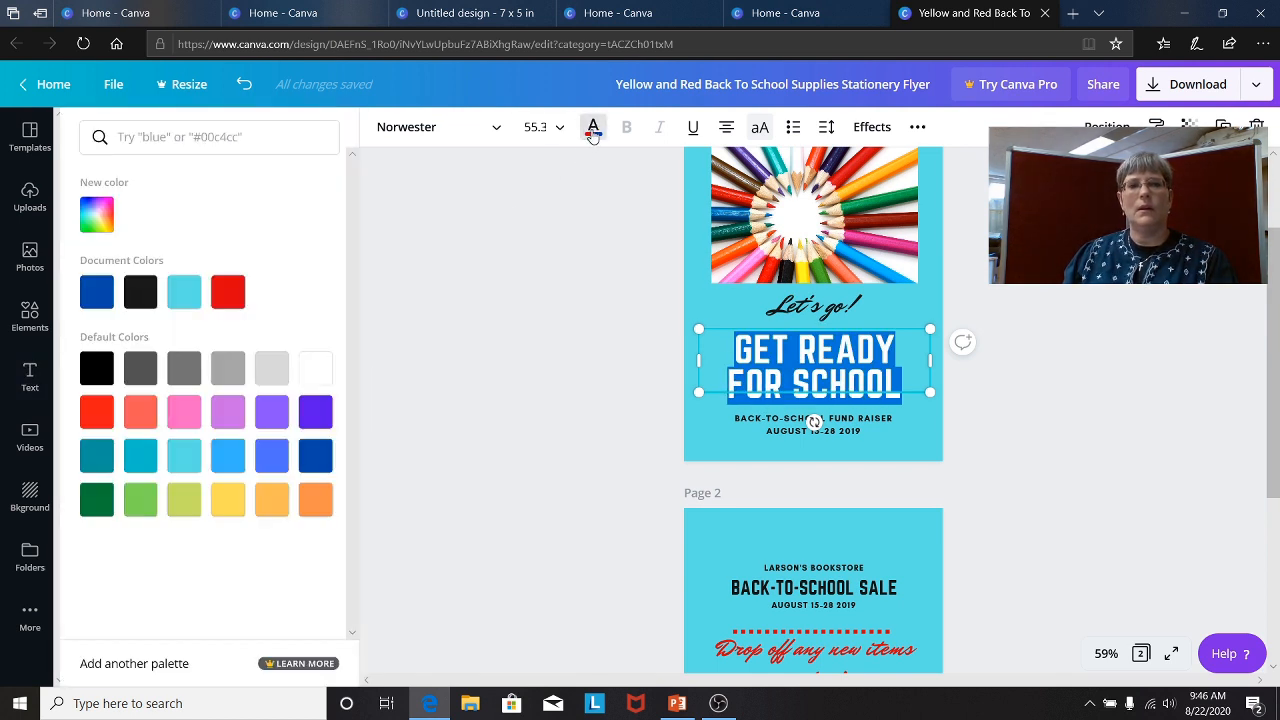
left_click(228, 292)
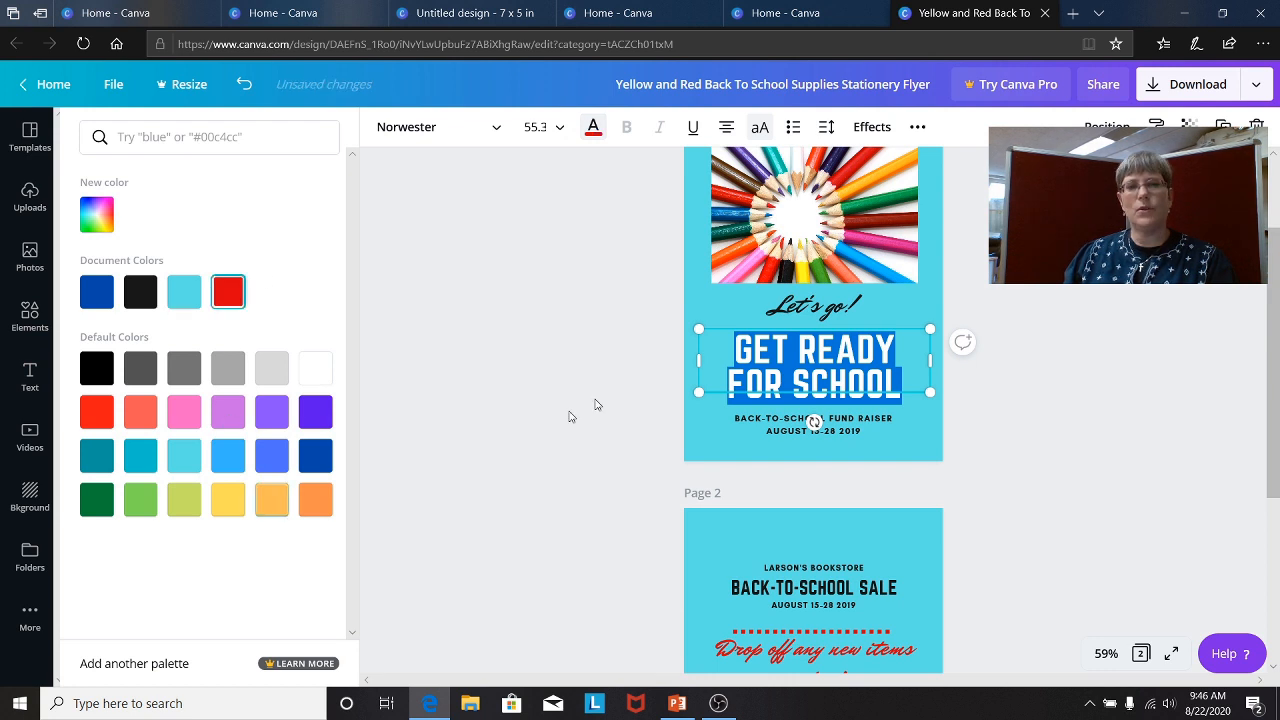
left_click(625, 394)
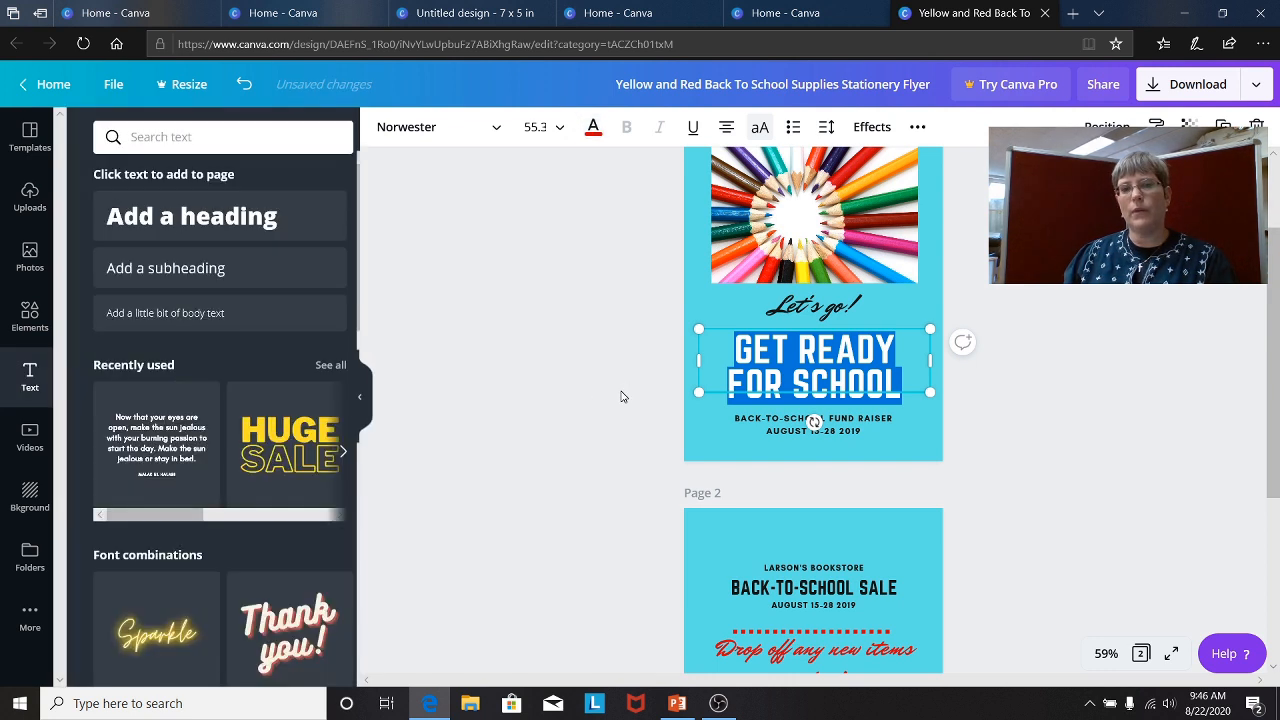
left_click(993, 389)
scroll(1013, 440, "down", 3)
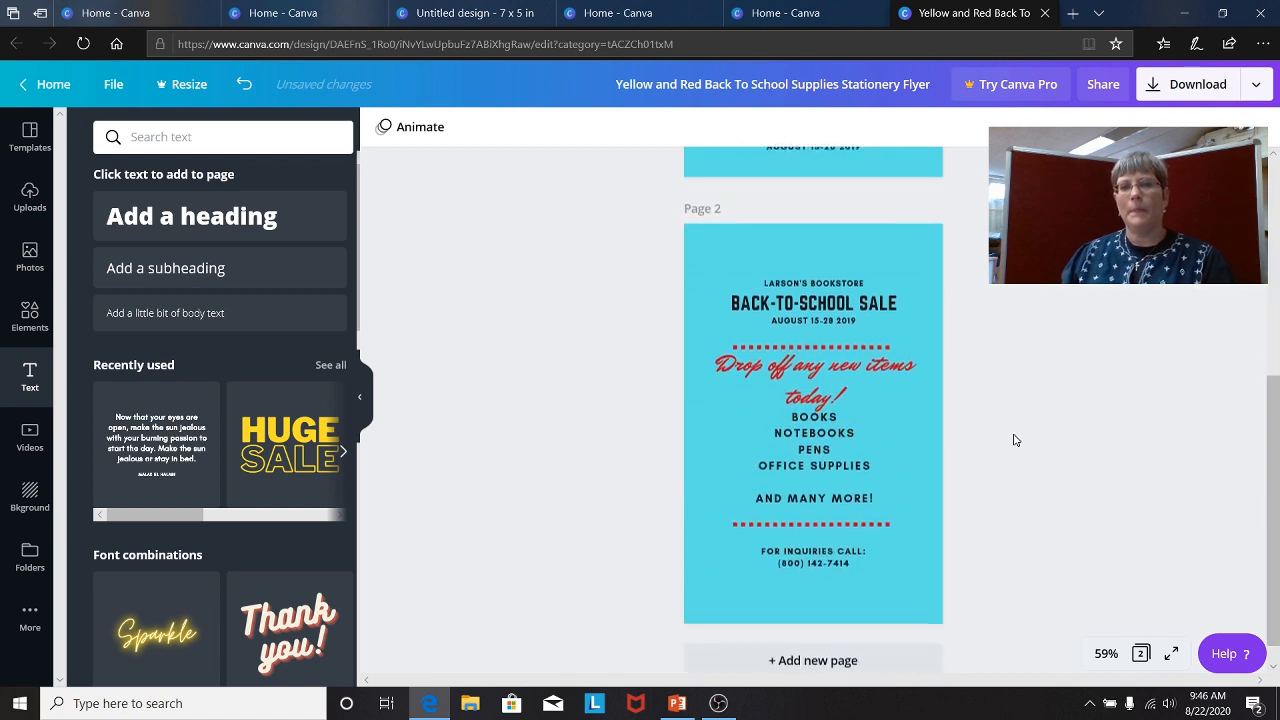
scroll(1011, 437, "up", 4)
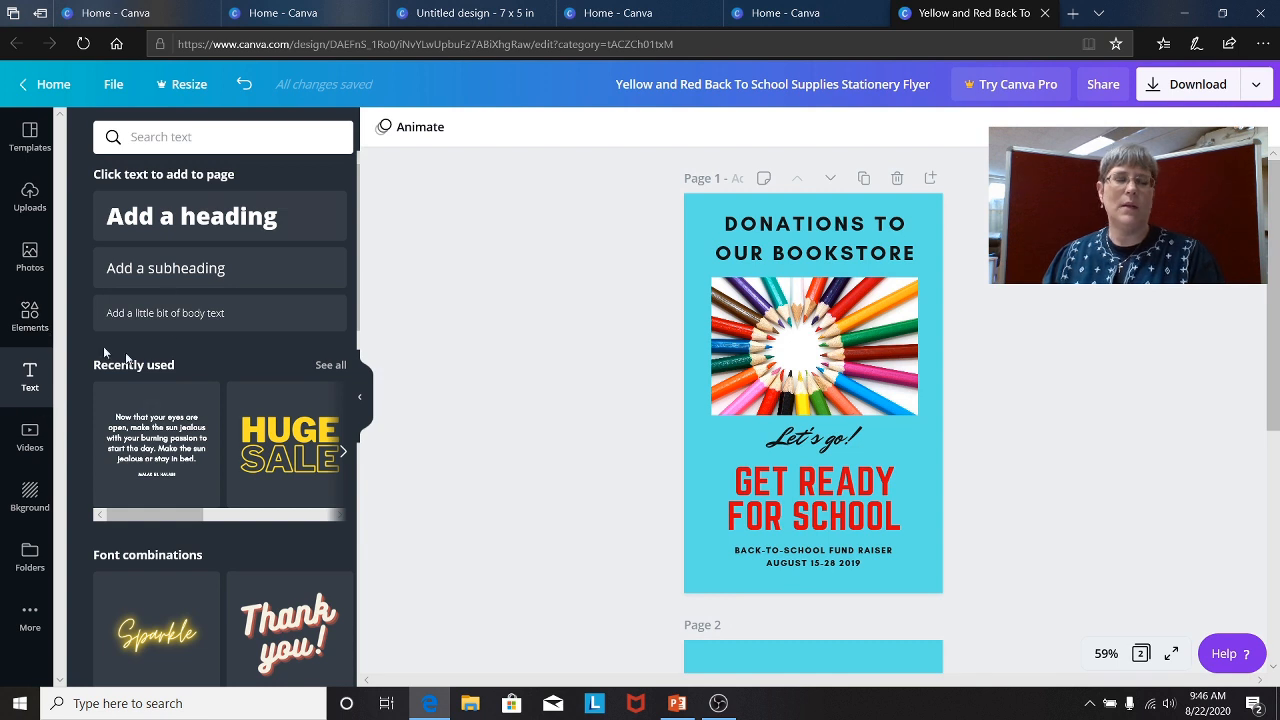
Examine the elements library's recently used and featured graphics, lines, shapes, frames, stickers, charts and grids
left_click(31, 318)
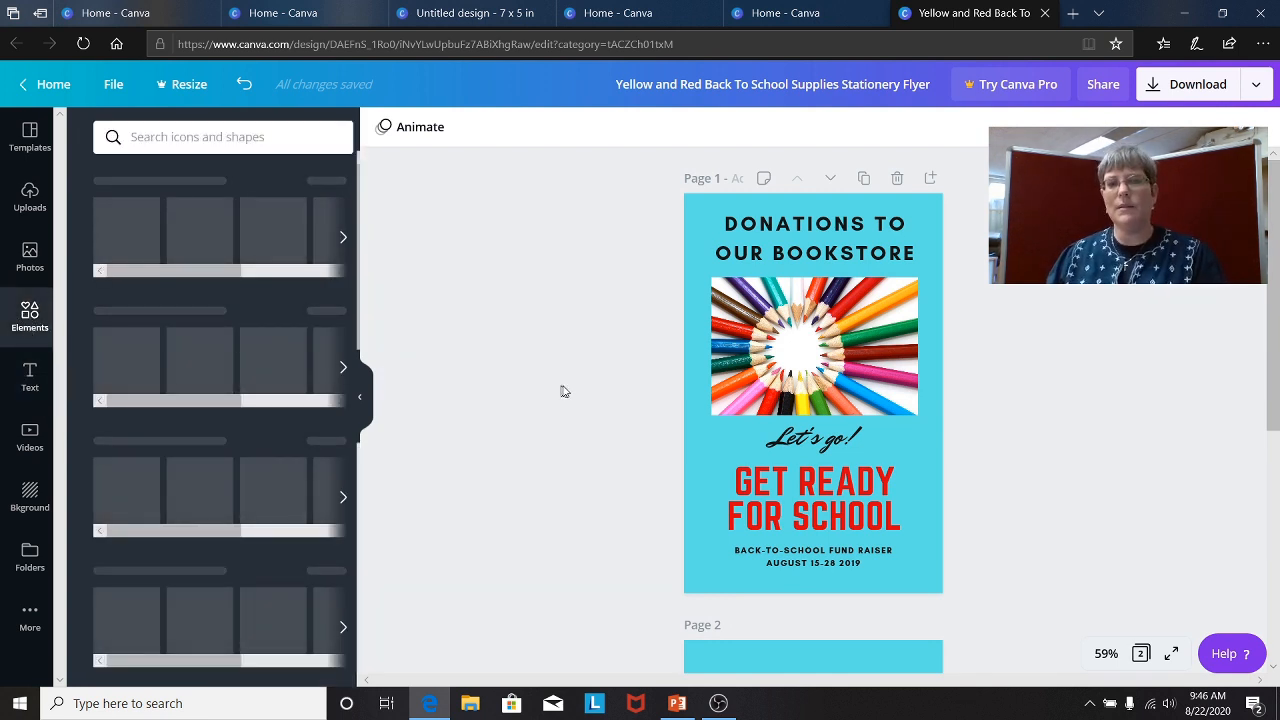
scroll(669, 409, "down", 5)
scroll(784, 428, "up", 4)
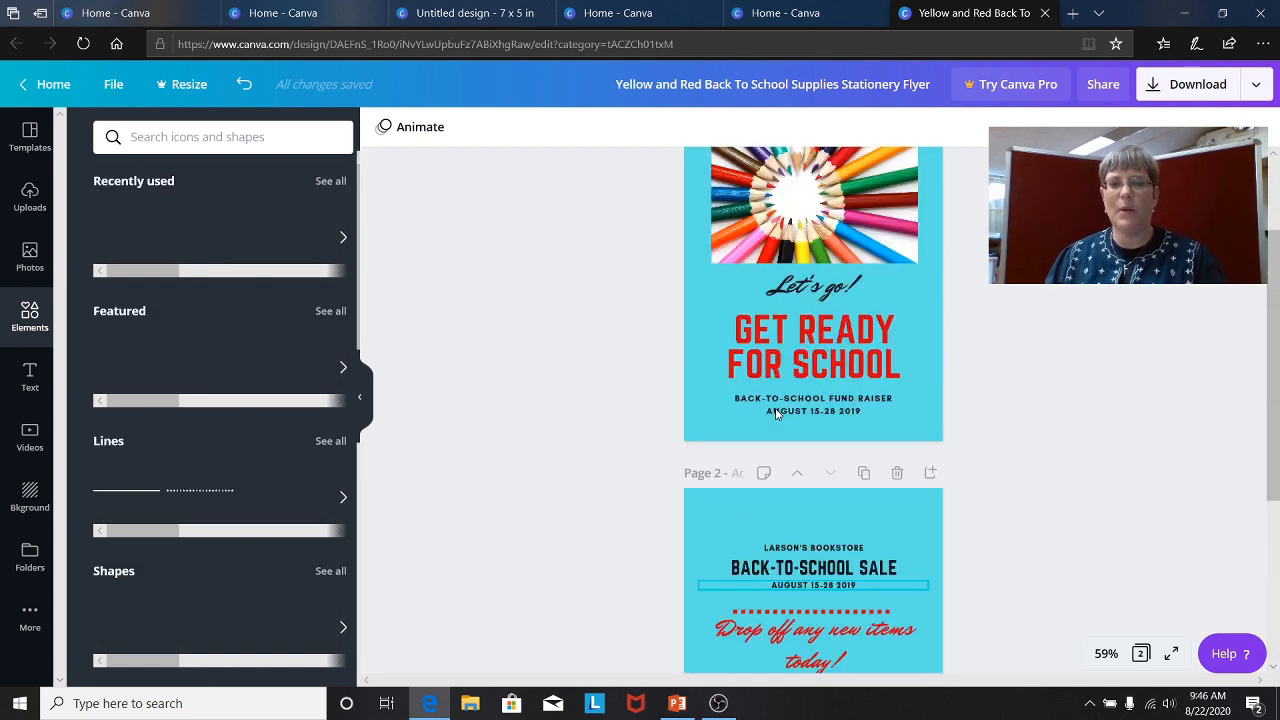
scroll(513, 329, "up", 1)
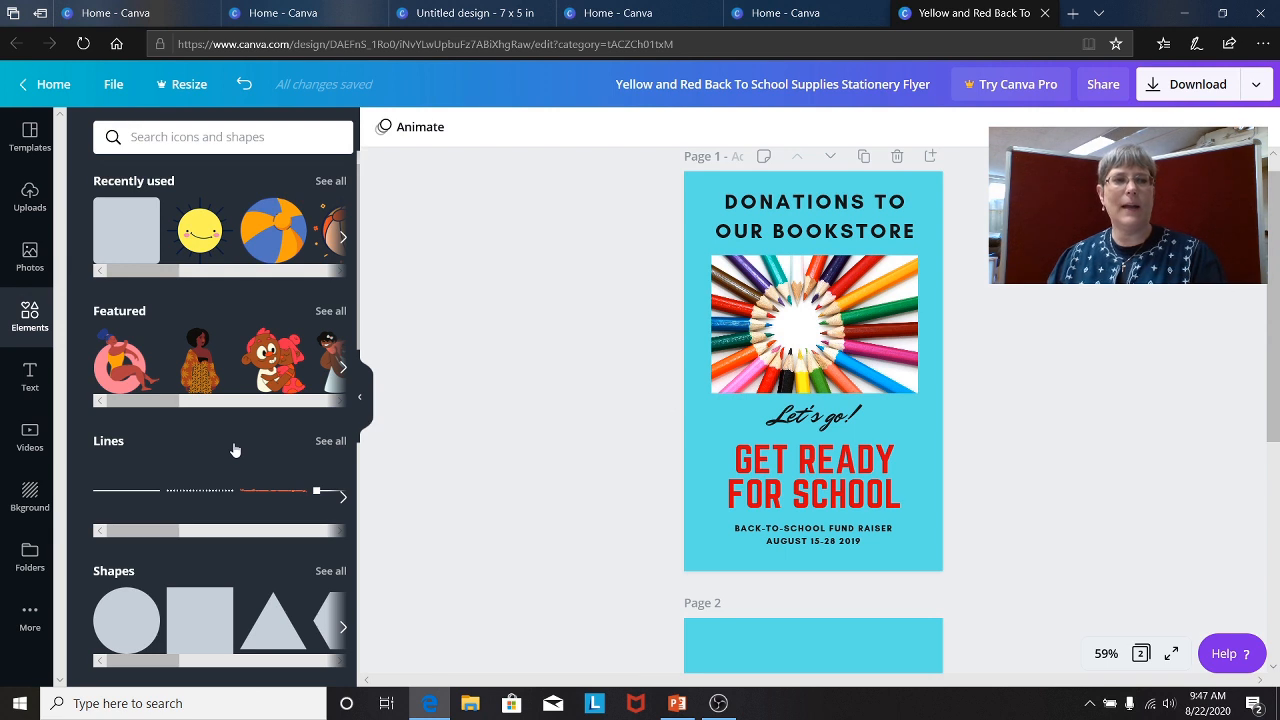
left_click(342, 368)
left_click(342, 371)
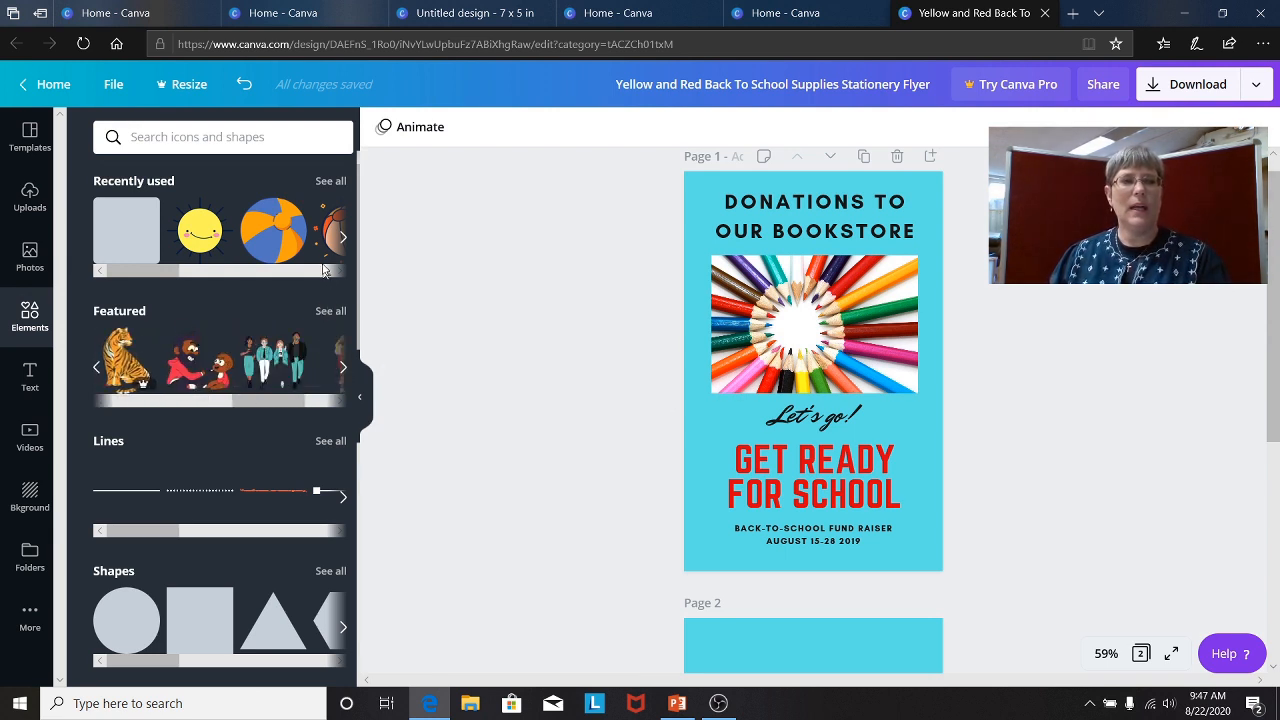
left_click(341, 238)
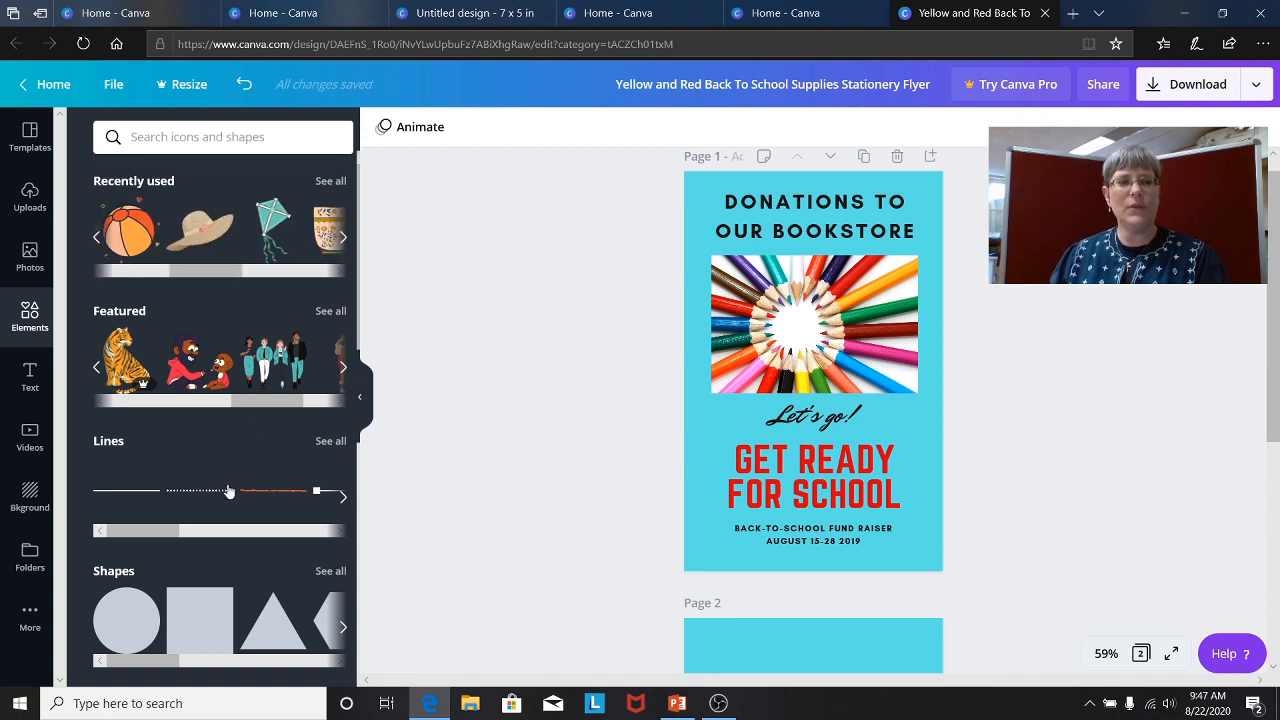
scroll(235, 490, "down", 3)
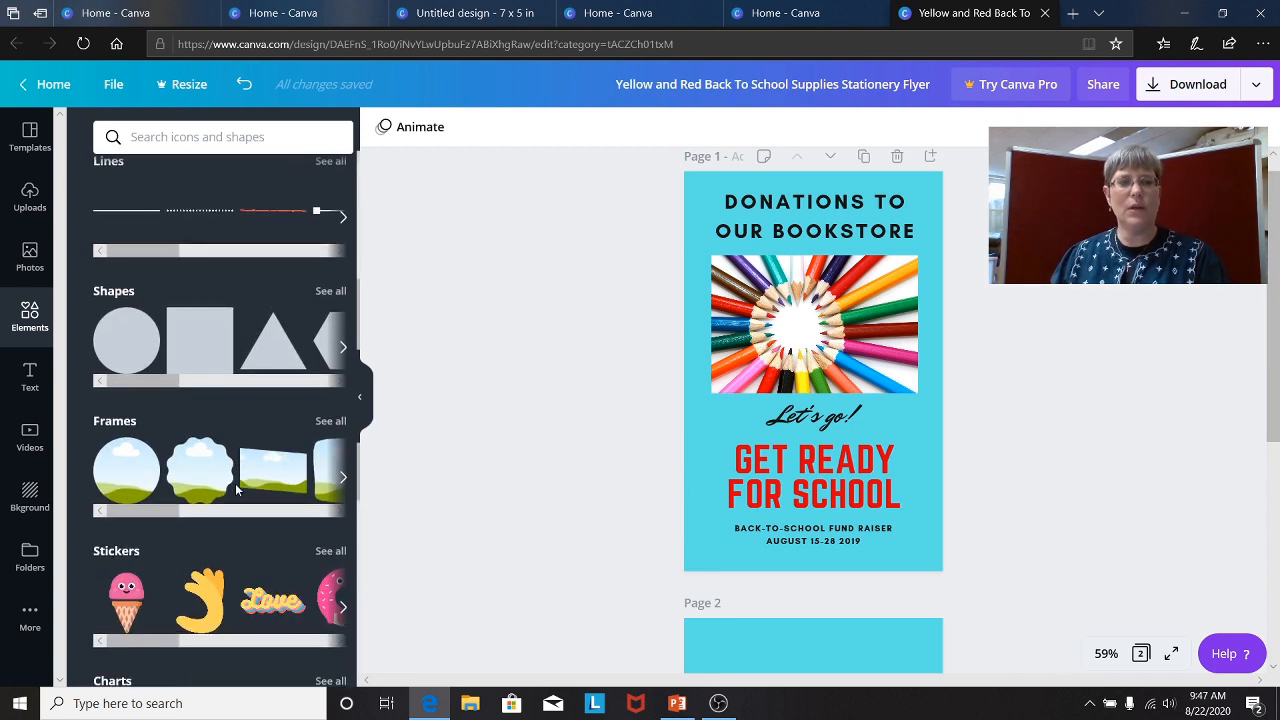
scroll(235, 485, "down", 3)
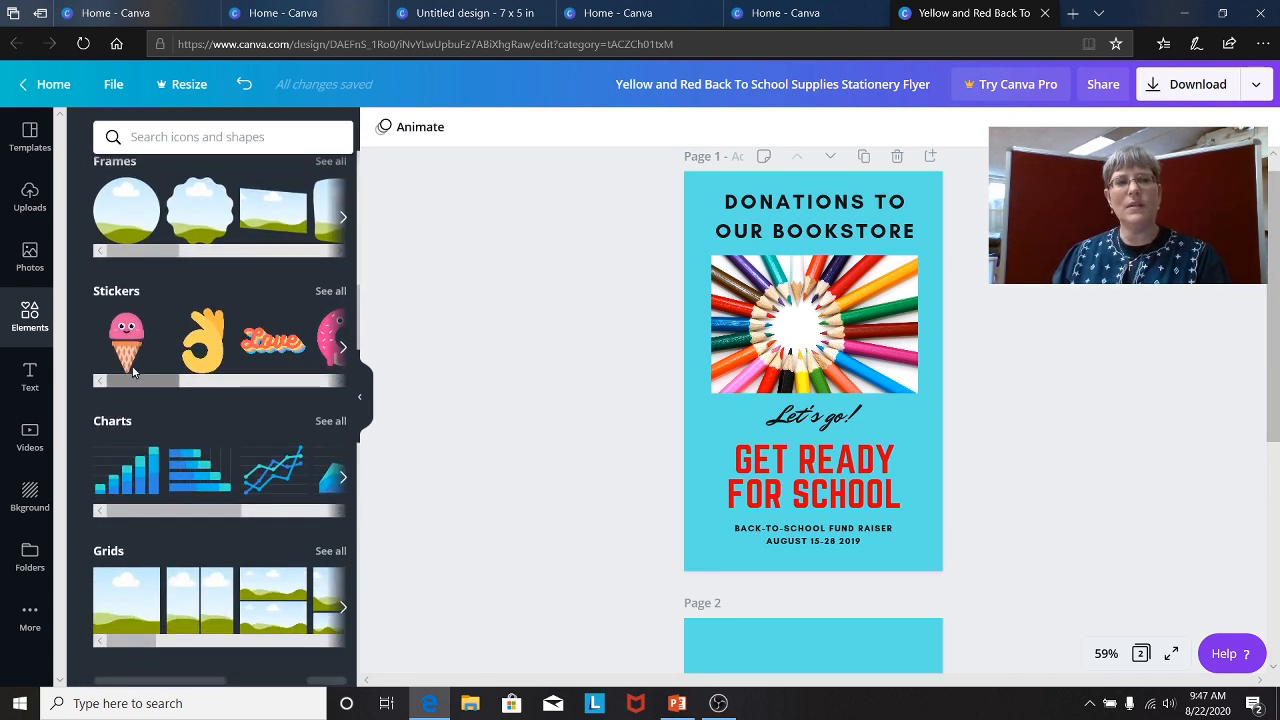
Look through the stickers, try the winking cat sticker on page 1 and delete it
left_click(343, 350)
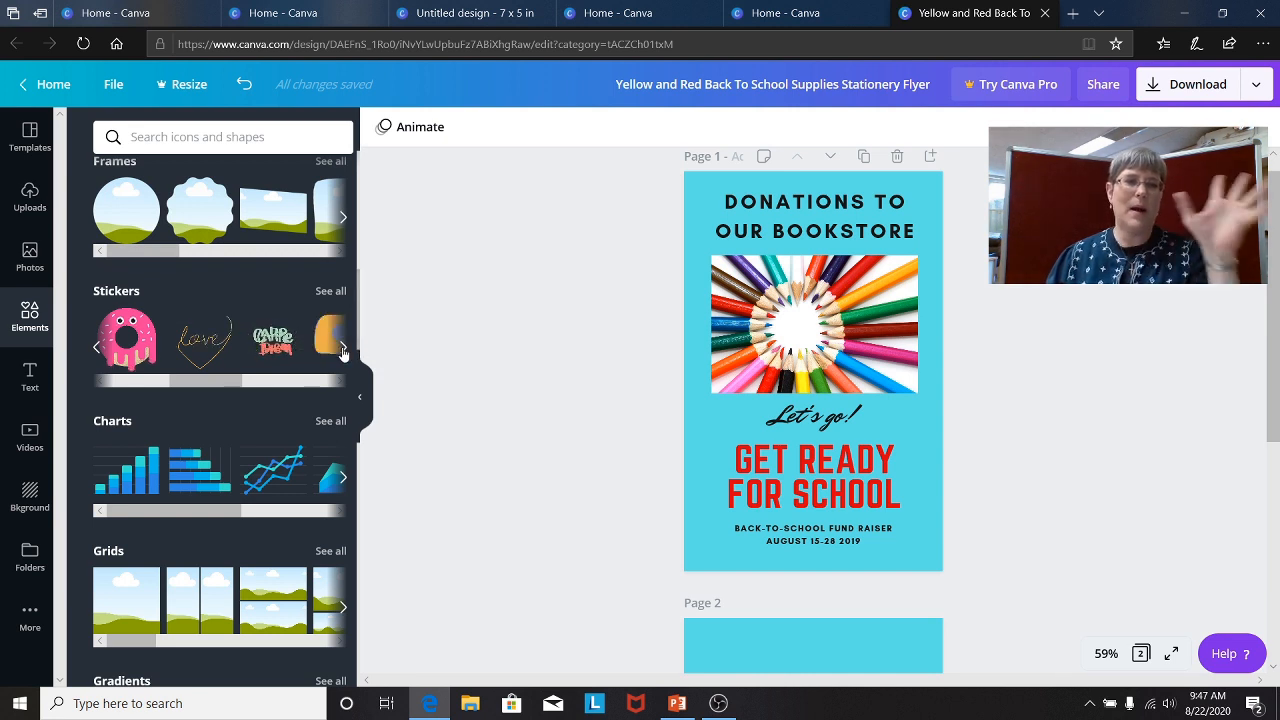
left_click(342, 350)
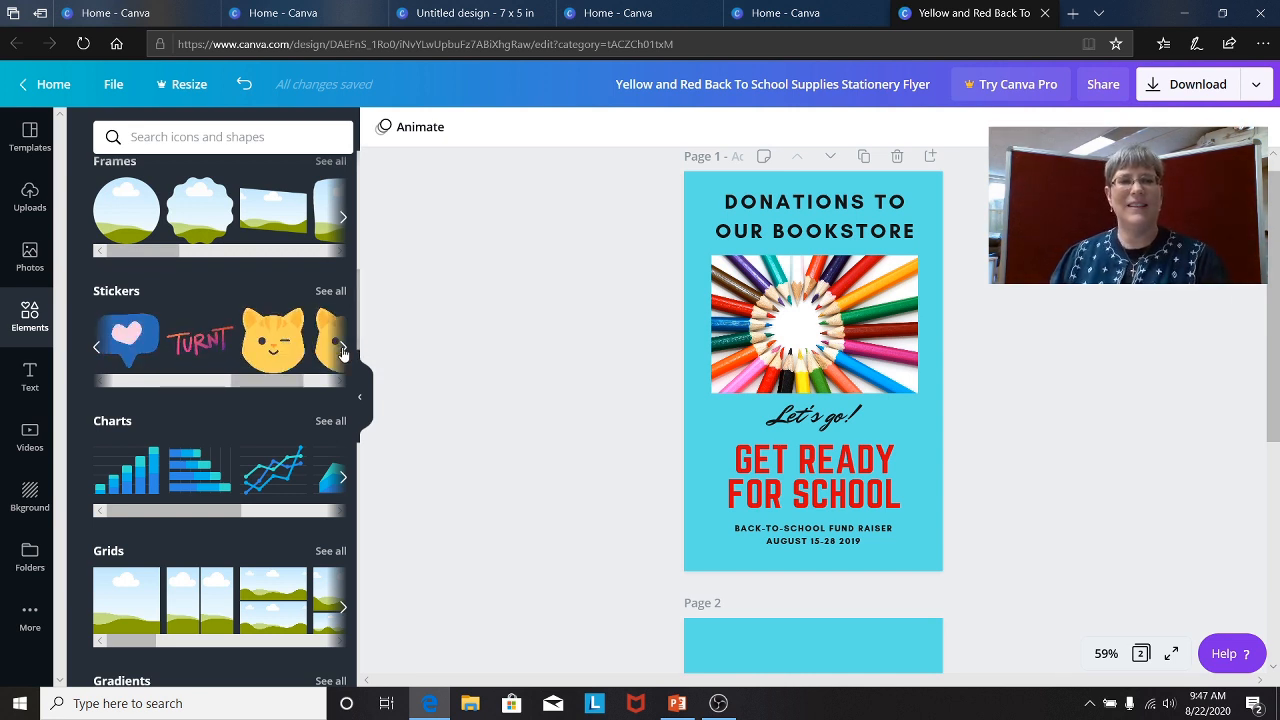
left_click(342, 350)
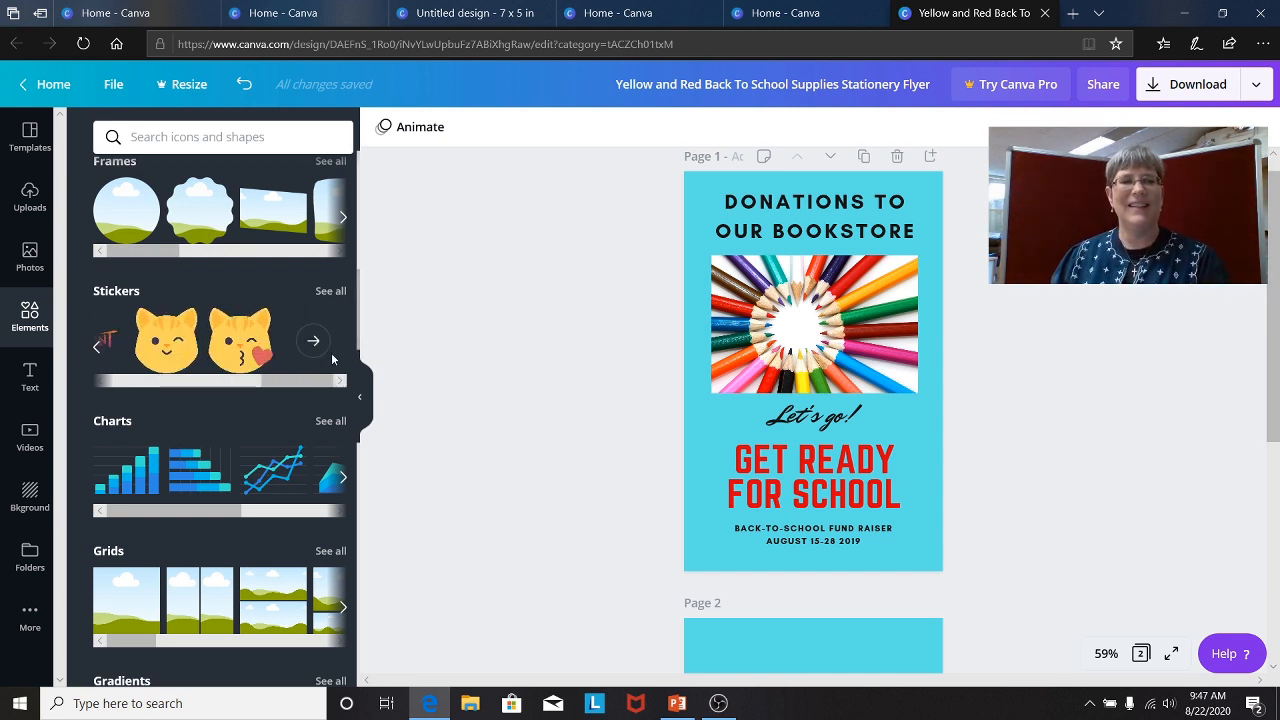
left_click(168, 357)
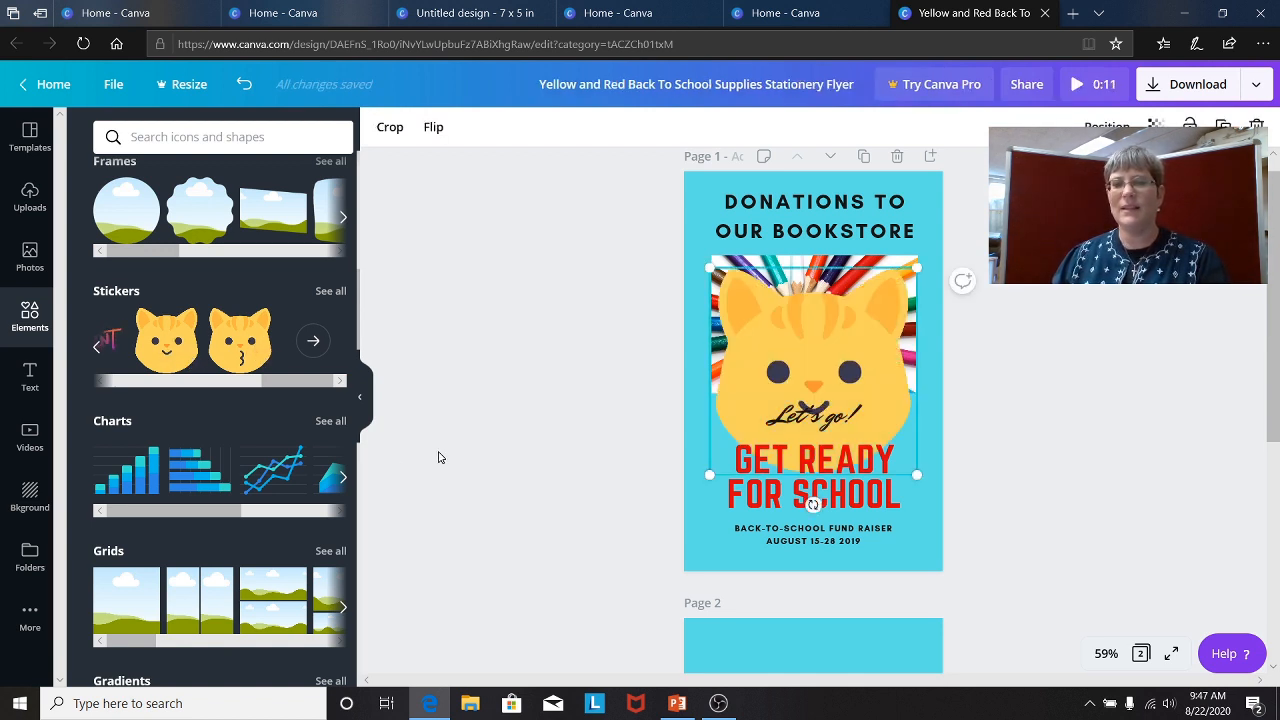
key("Delete")
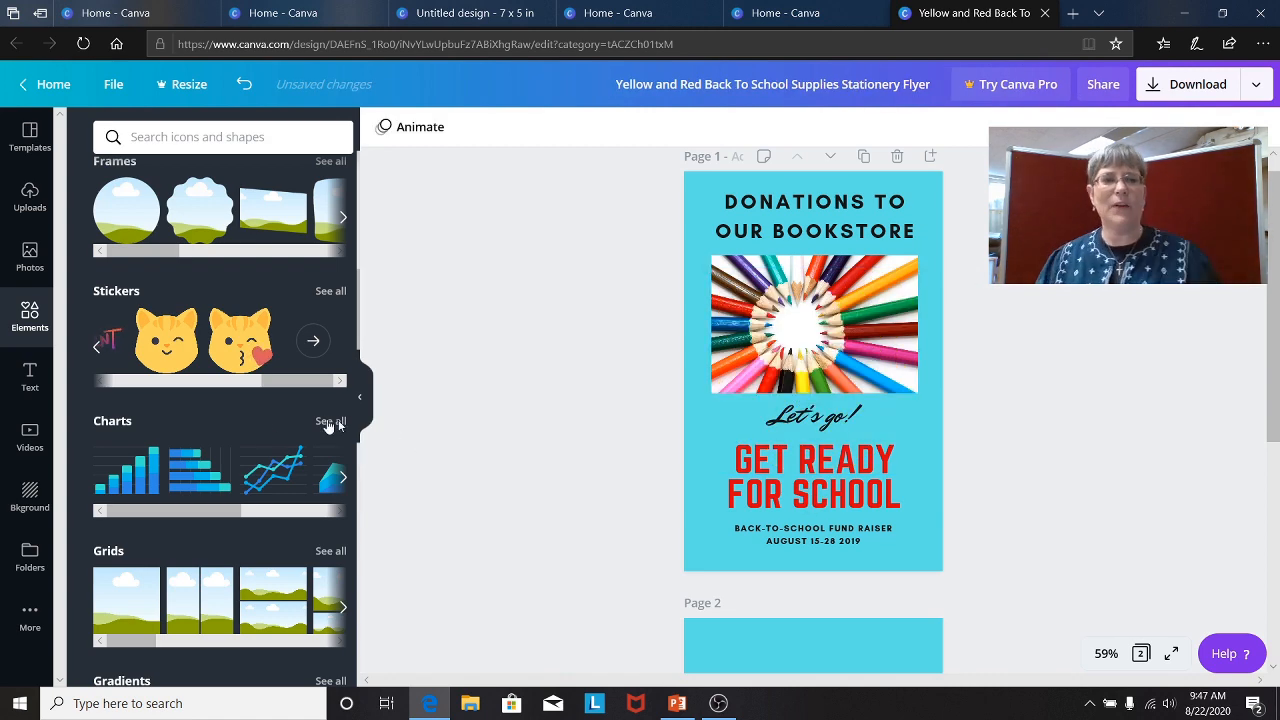
Browse the themed graphic collections, search the elements for "school" and look through the matching illustrations
scroll(285, 465, "down", 5)
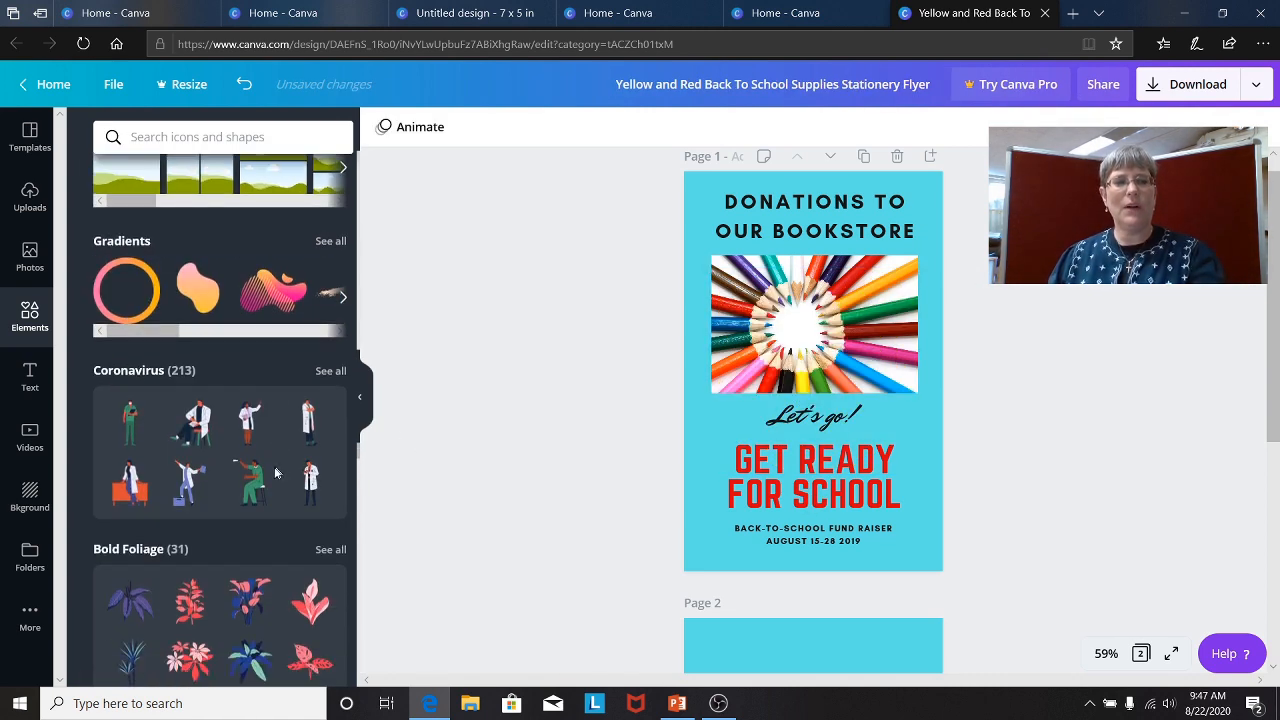
scroll(270, 470, "down", 8)
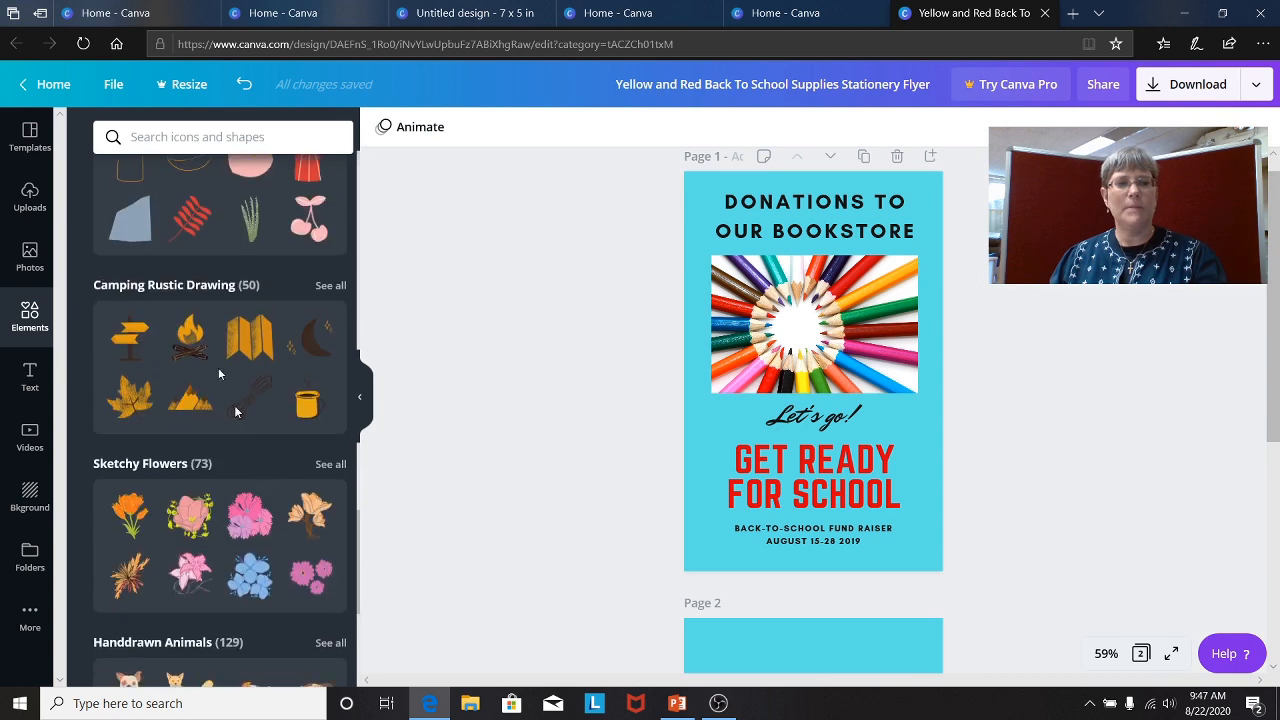
left_click(164, 136)
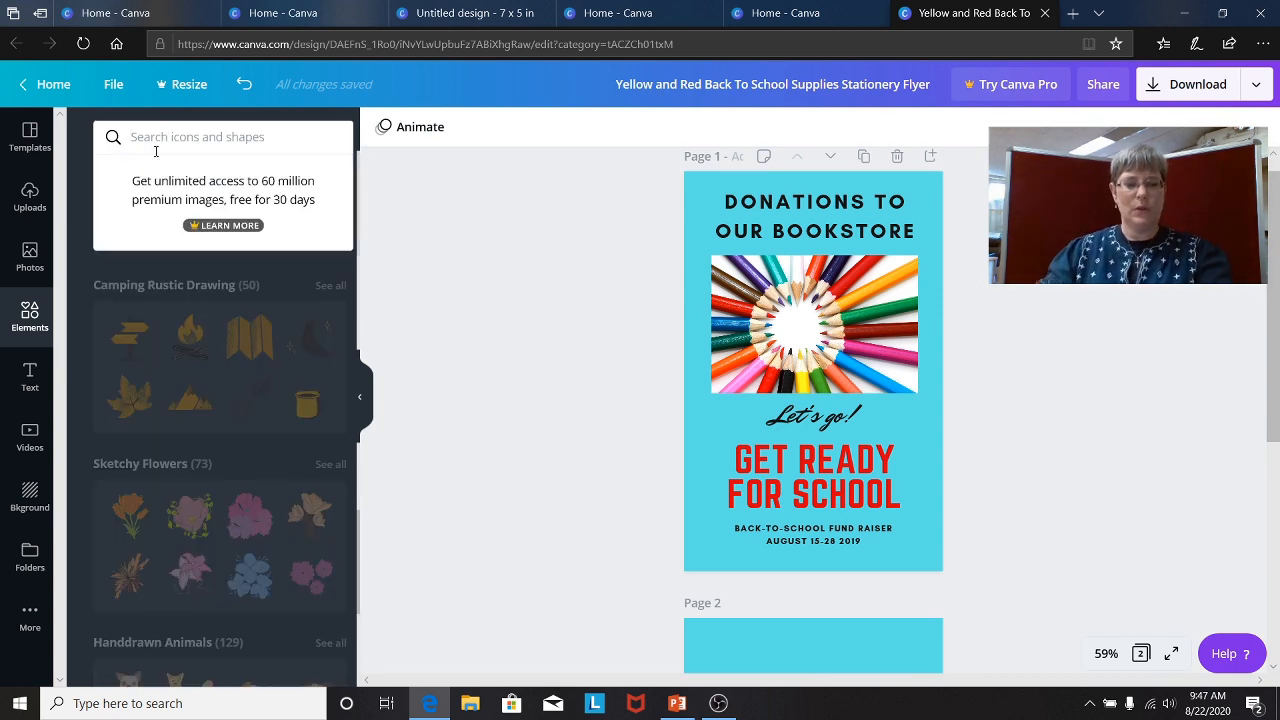
type("school")
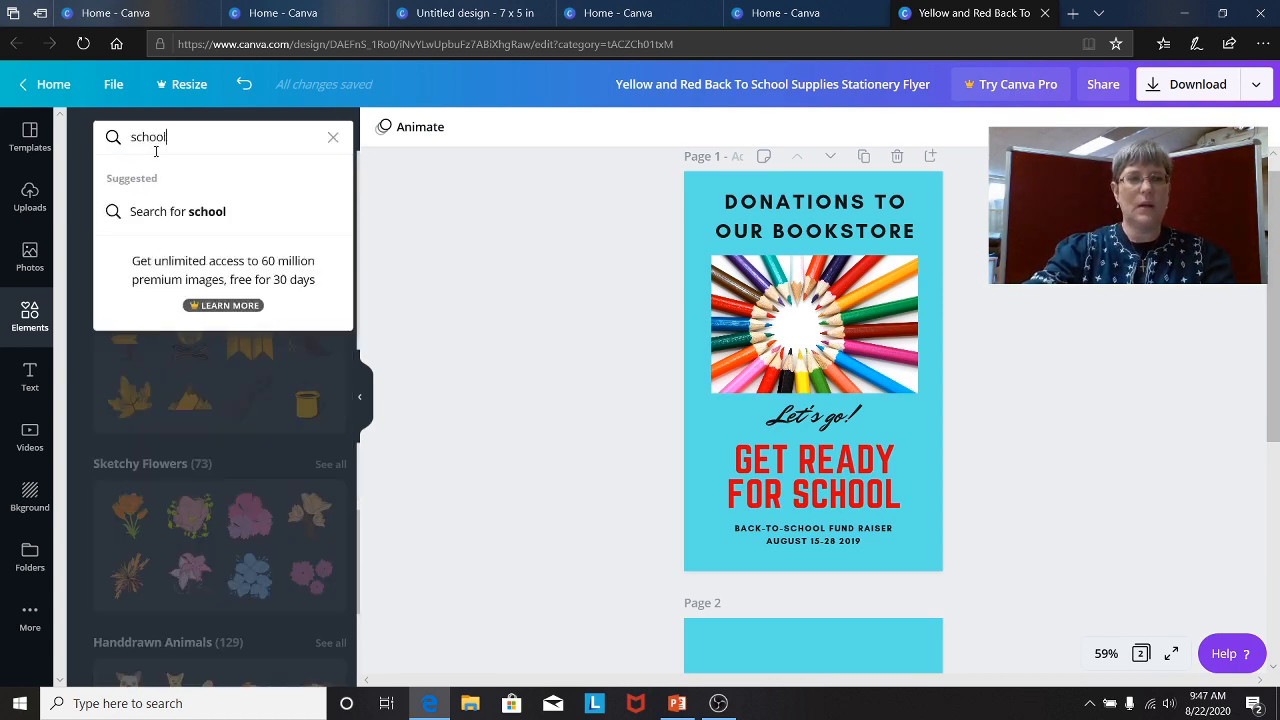
key("Return")
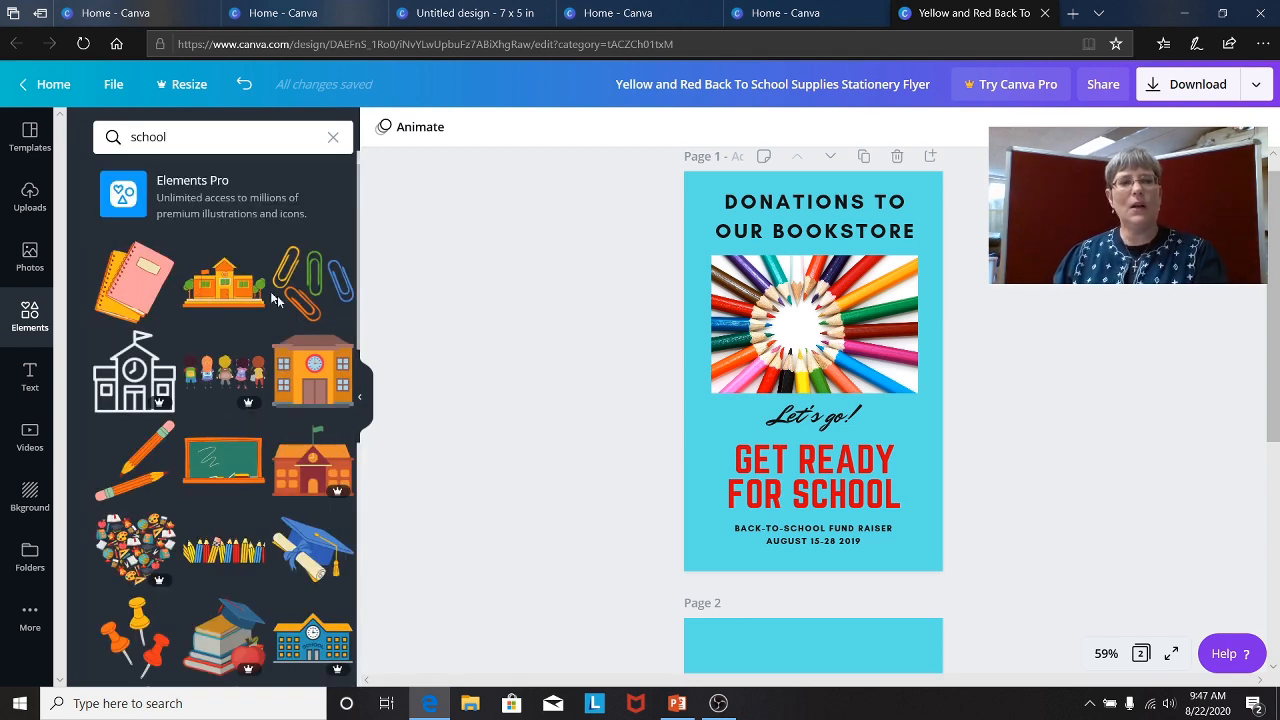
scroll(283, 380, "down", 3)
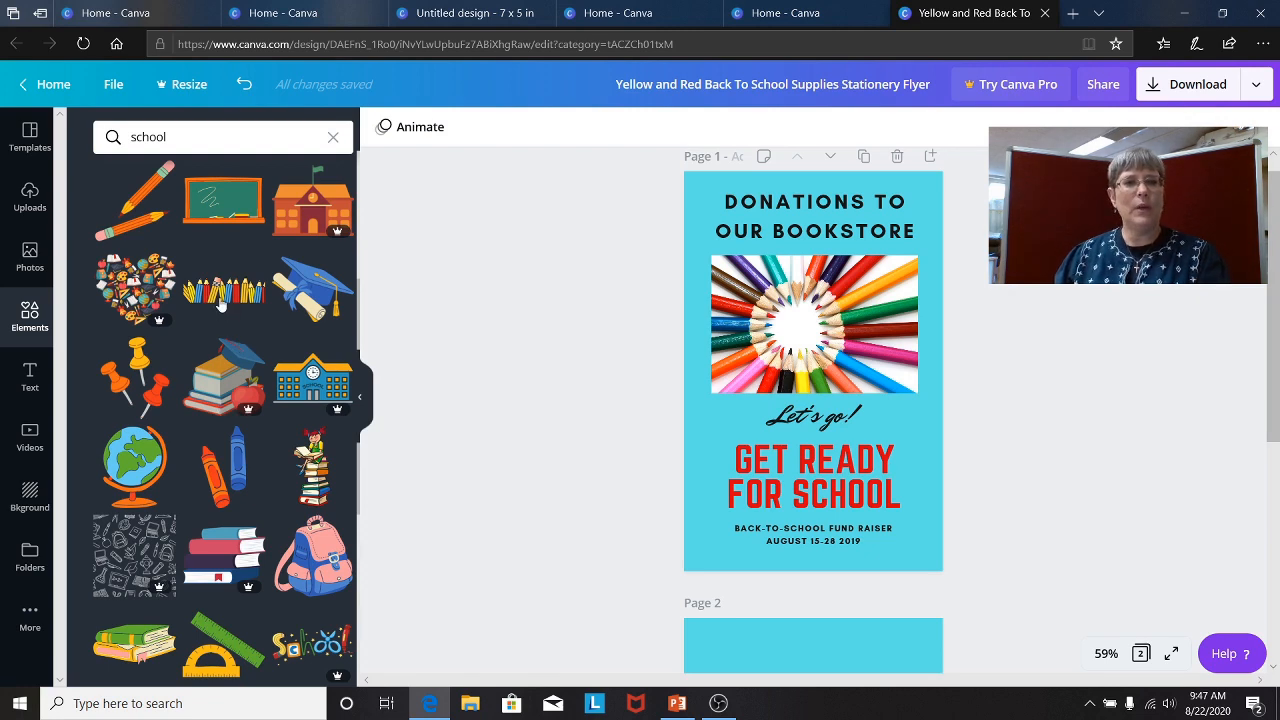
scroll(221, 305, "down", 2)
scroll(160, 315, "up", 3)
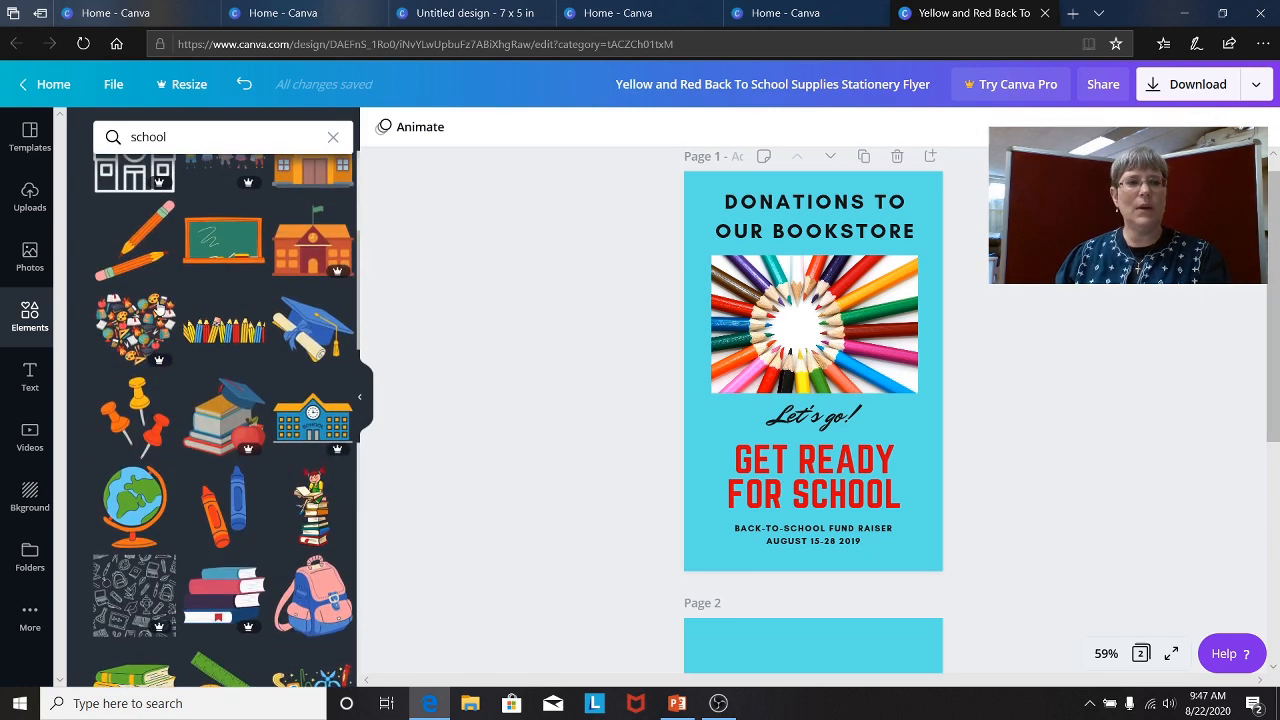
Try the heart-shaped school supplies graphic over the page 2 heading and delete it
left_click_drag(135, 325, 795, 632)
scroll(795, 630, "down", 3)
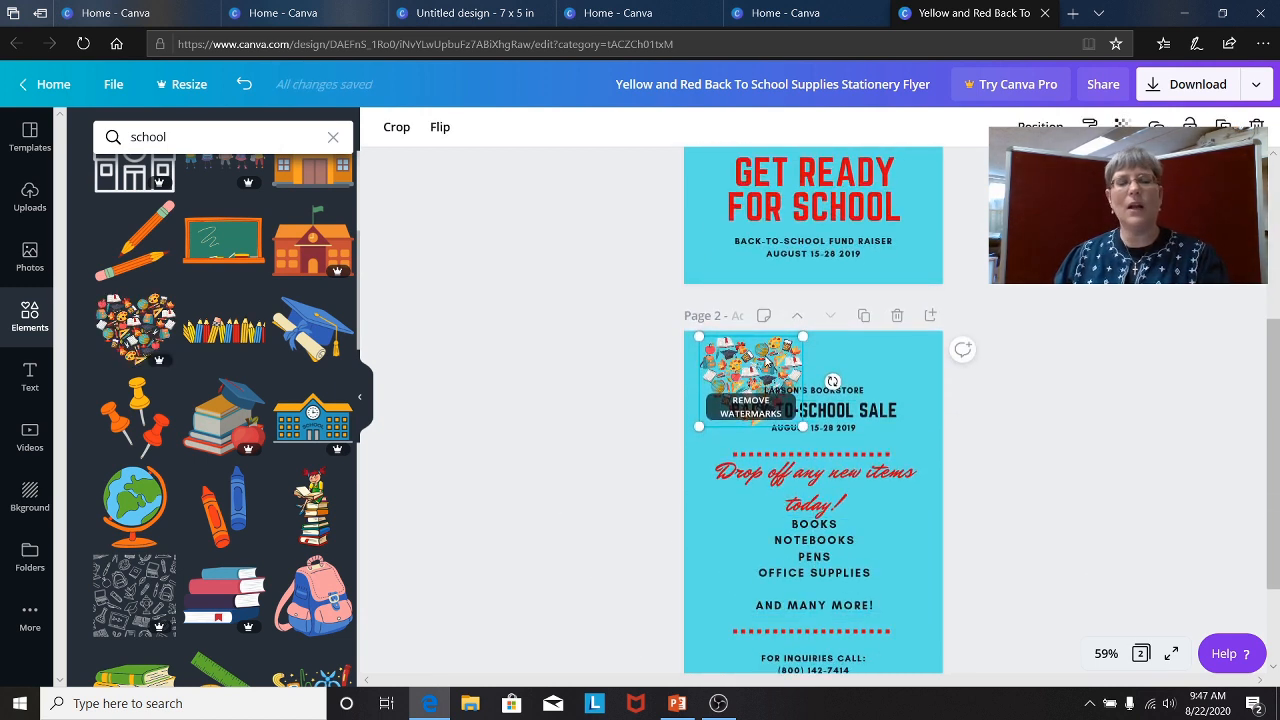
key("Delete")
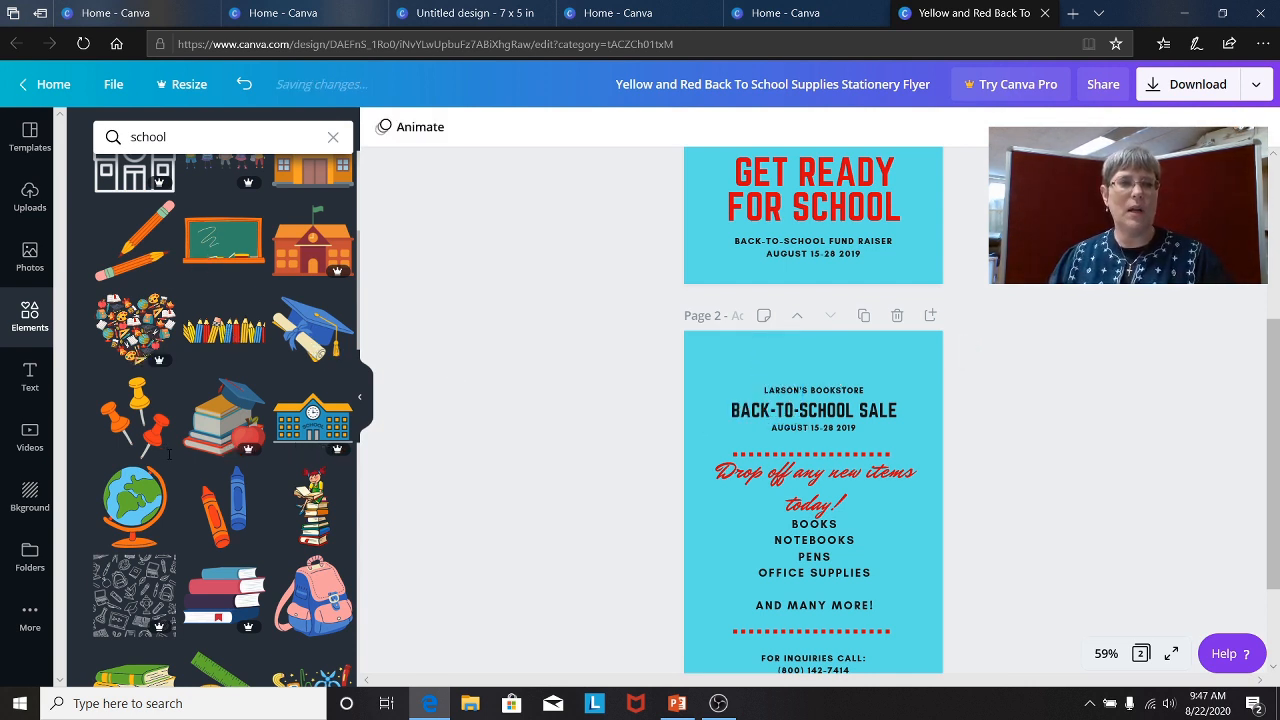
Add two copies of the girl reading on a stack of books to page 2, side by side over the text
scroll(168, 450, "down", 1)
scroll(168, 448, "down", 1)
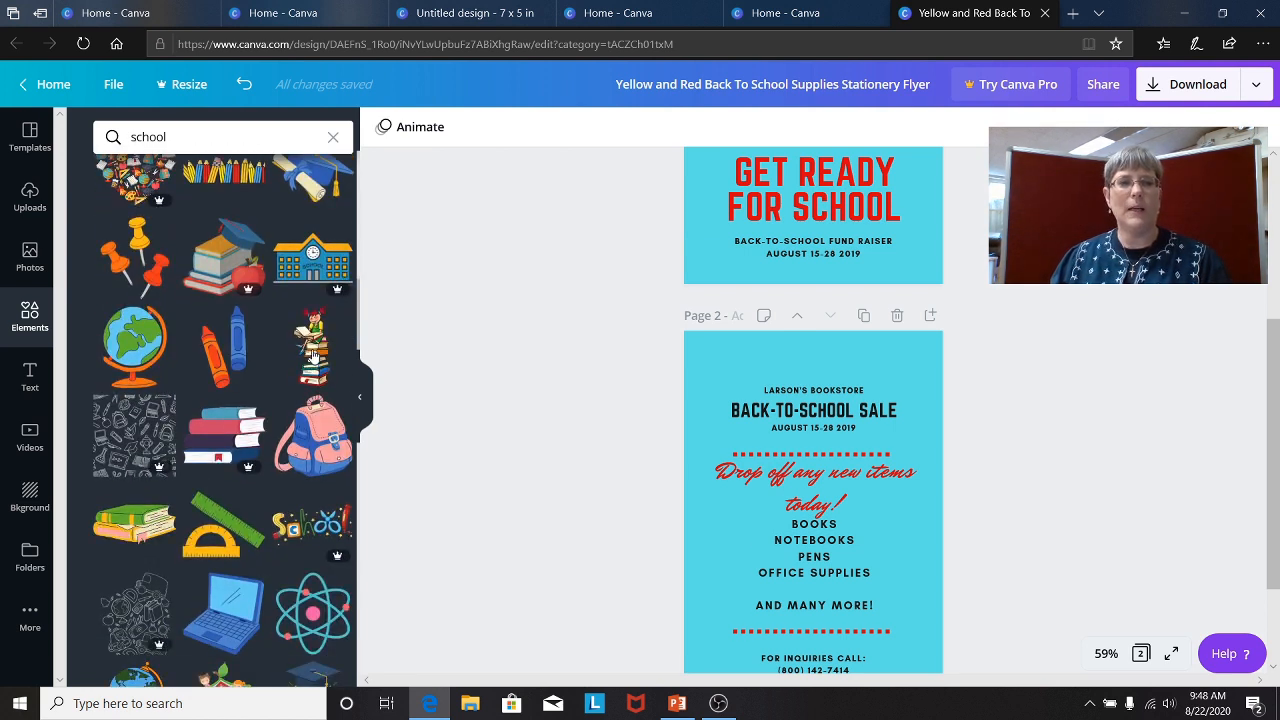
left_click(313, 355)
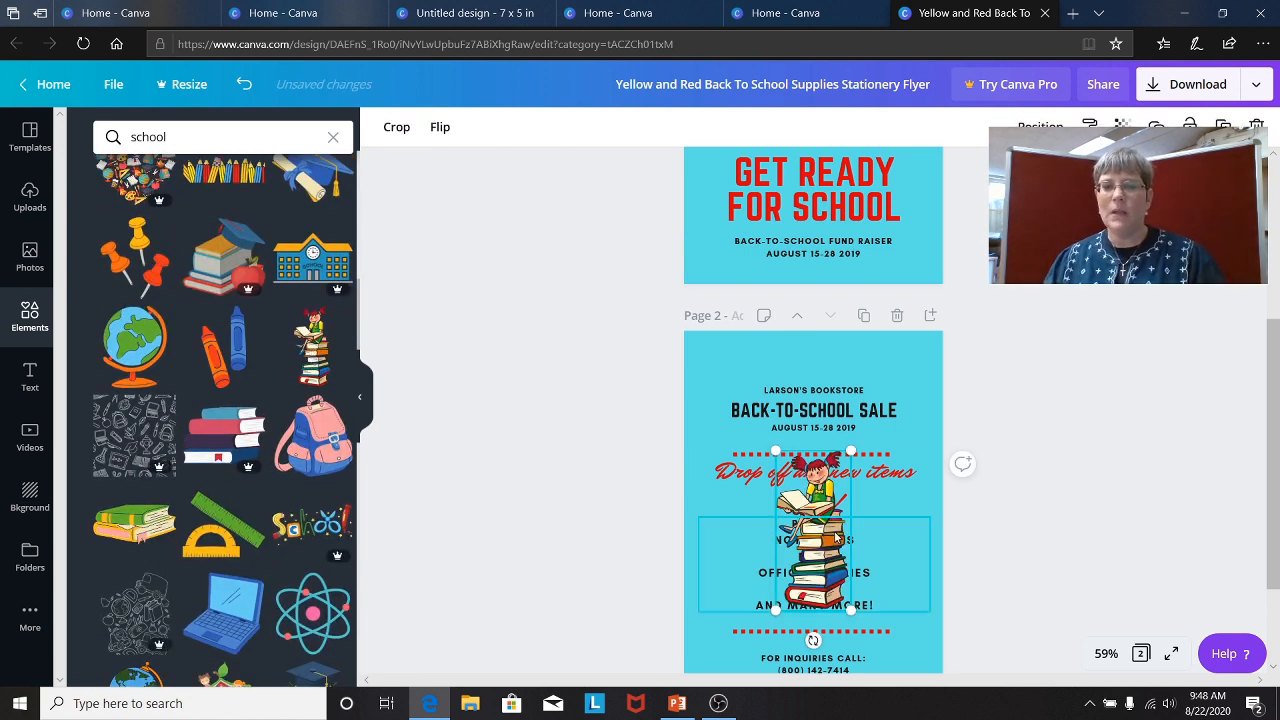
left_click_drag(315, 350, 752, 505)
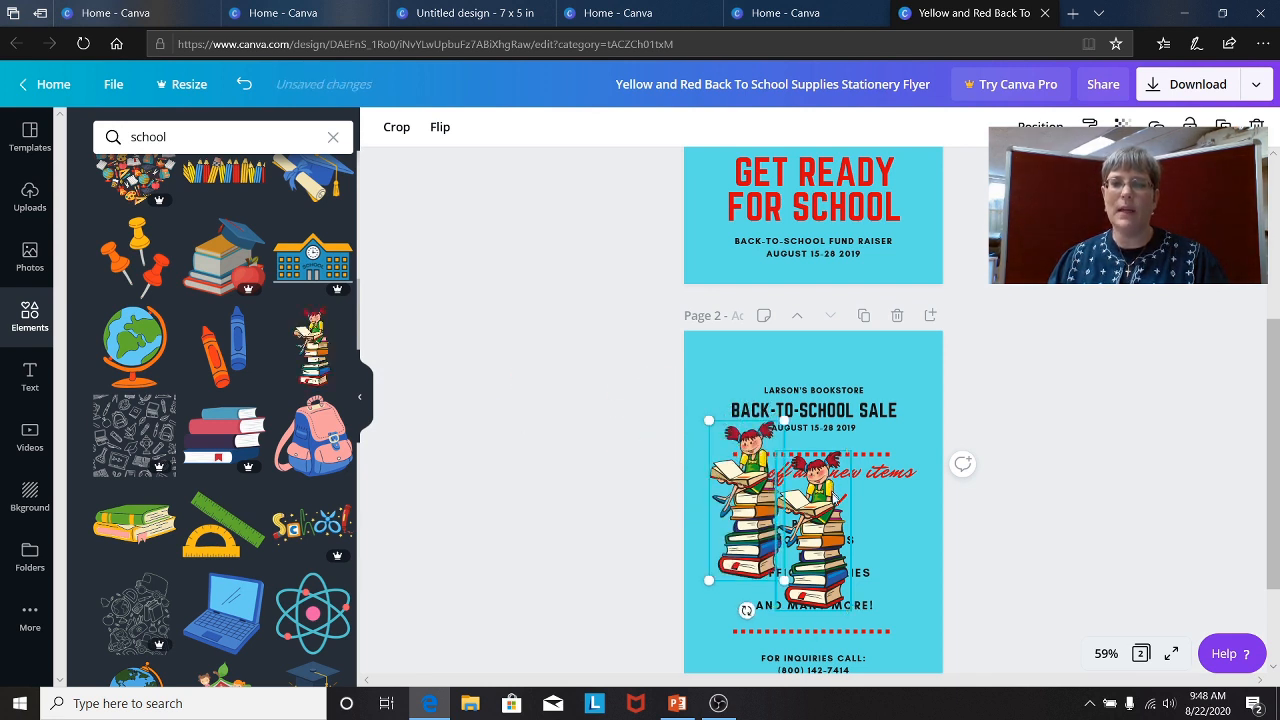
Delete one copy of the girl on the book stack, shrink the other and place it beside the item list on page 2
key("Delete")
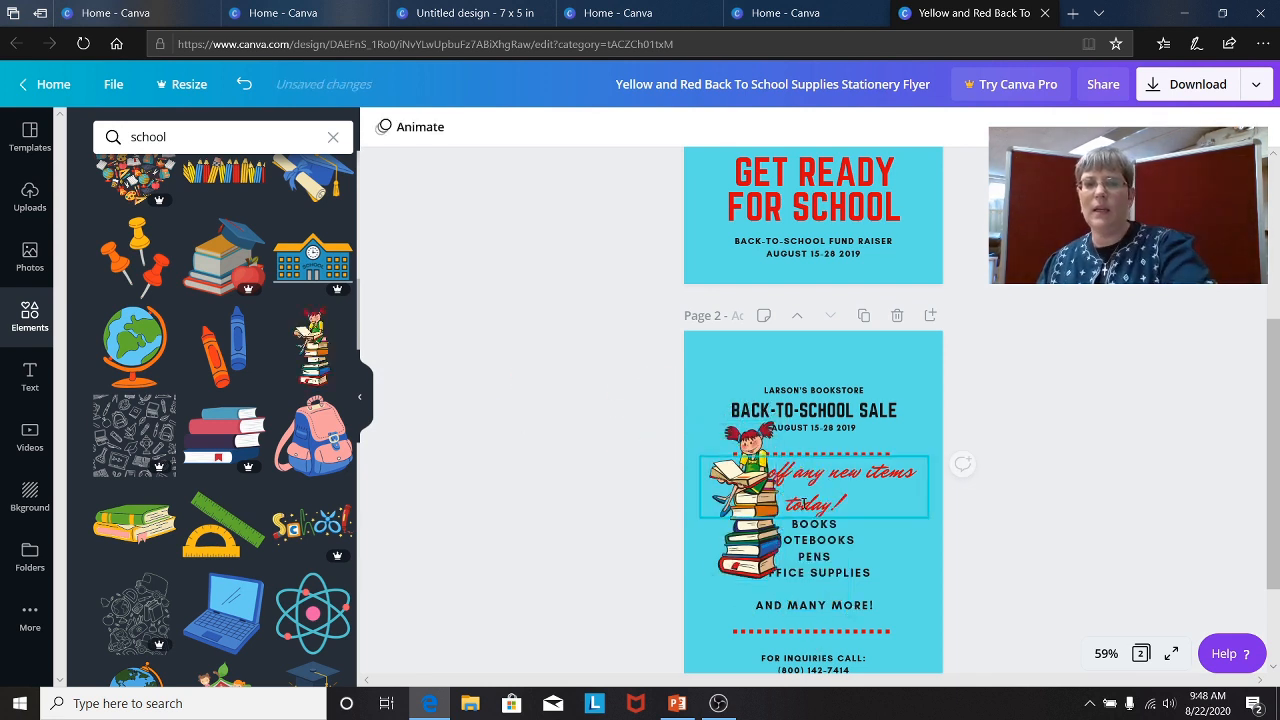
left_click(740, 548)
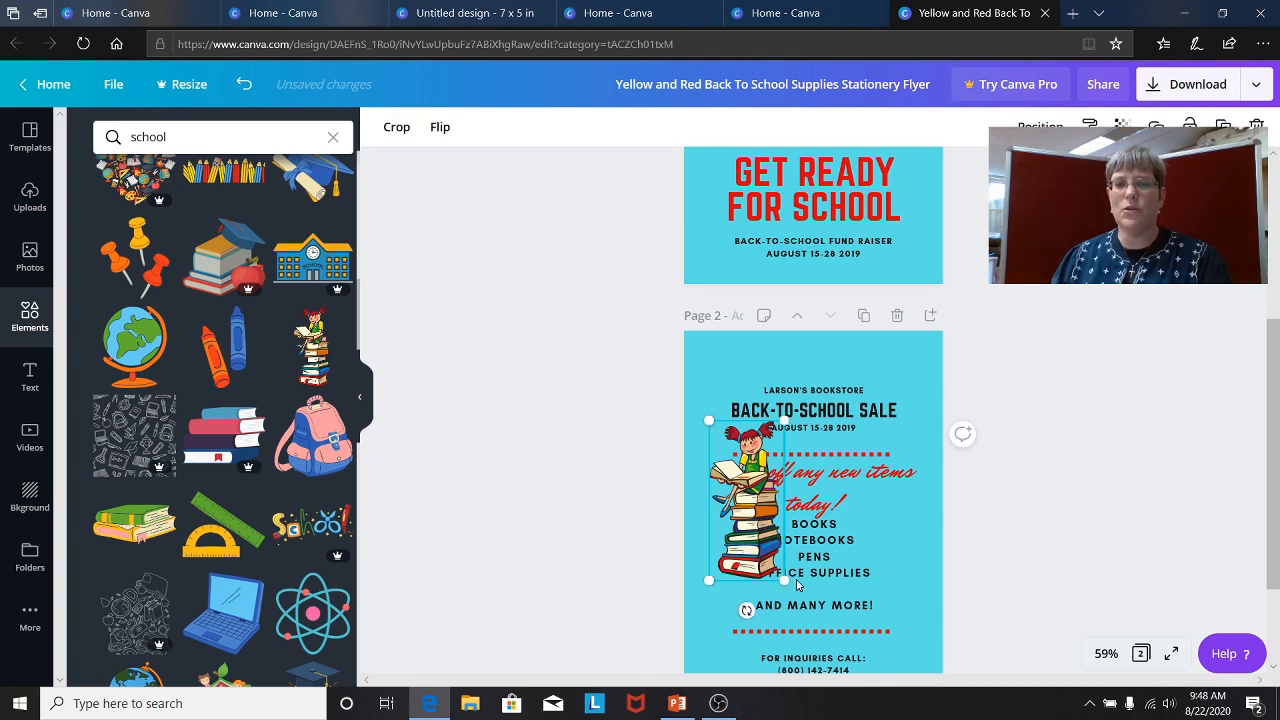
left_click_drag(770, 560, 898, 548)
left_click(1012, 474)
left_click(979, 506)
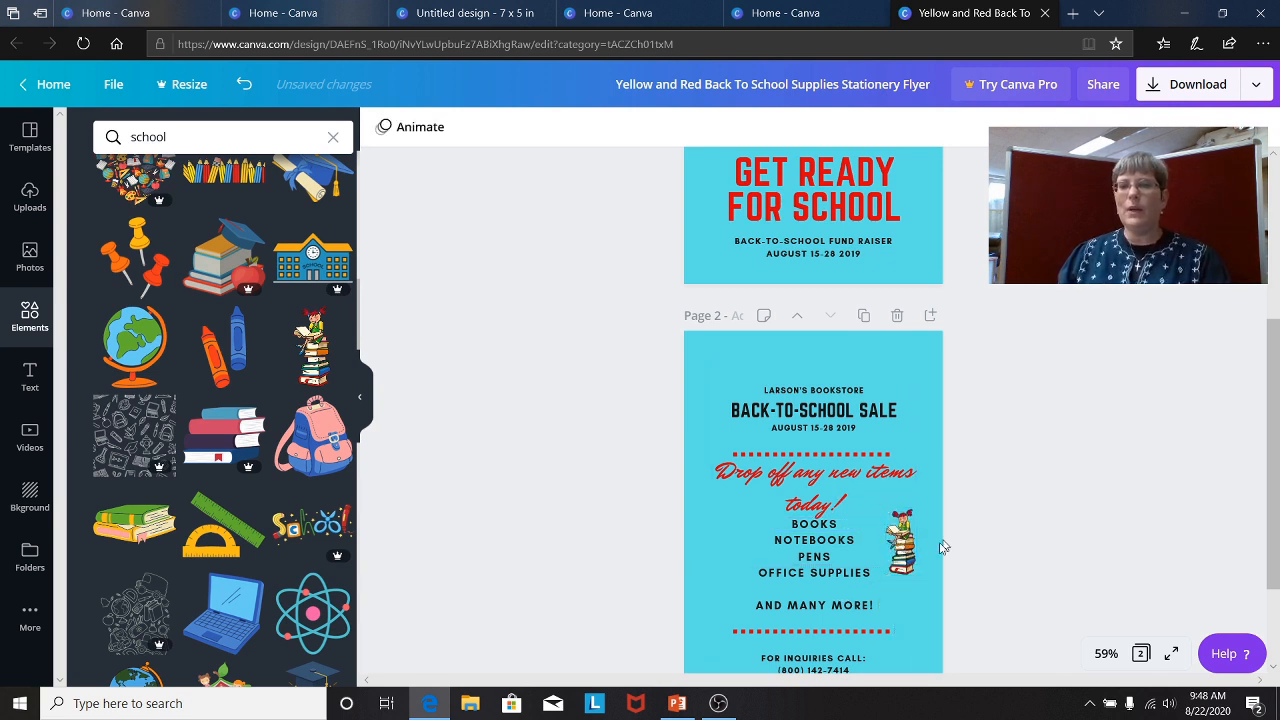
Try the colourful "School" lettering graphic on page 2, delete it and look through more of the school illustrations
left_click(310, 522)
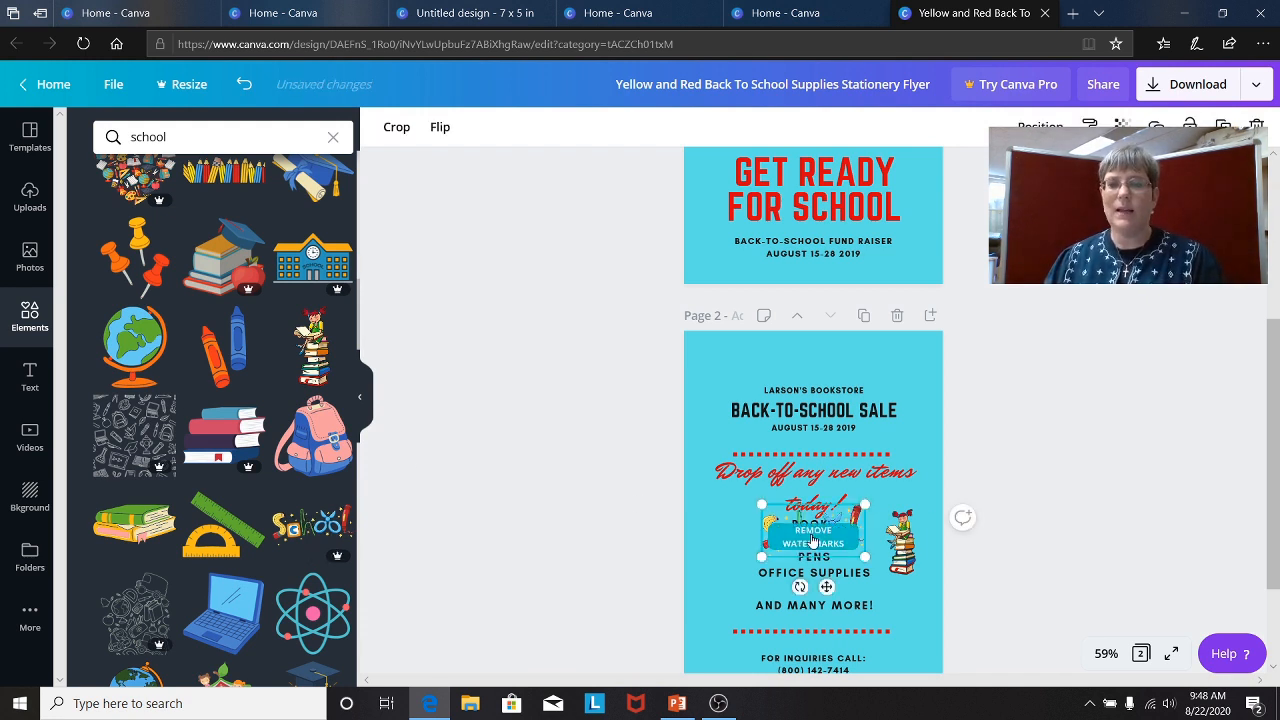
key("Delete")
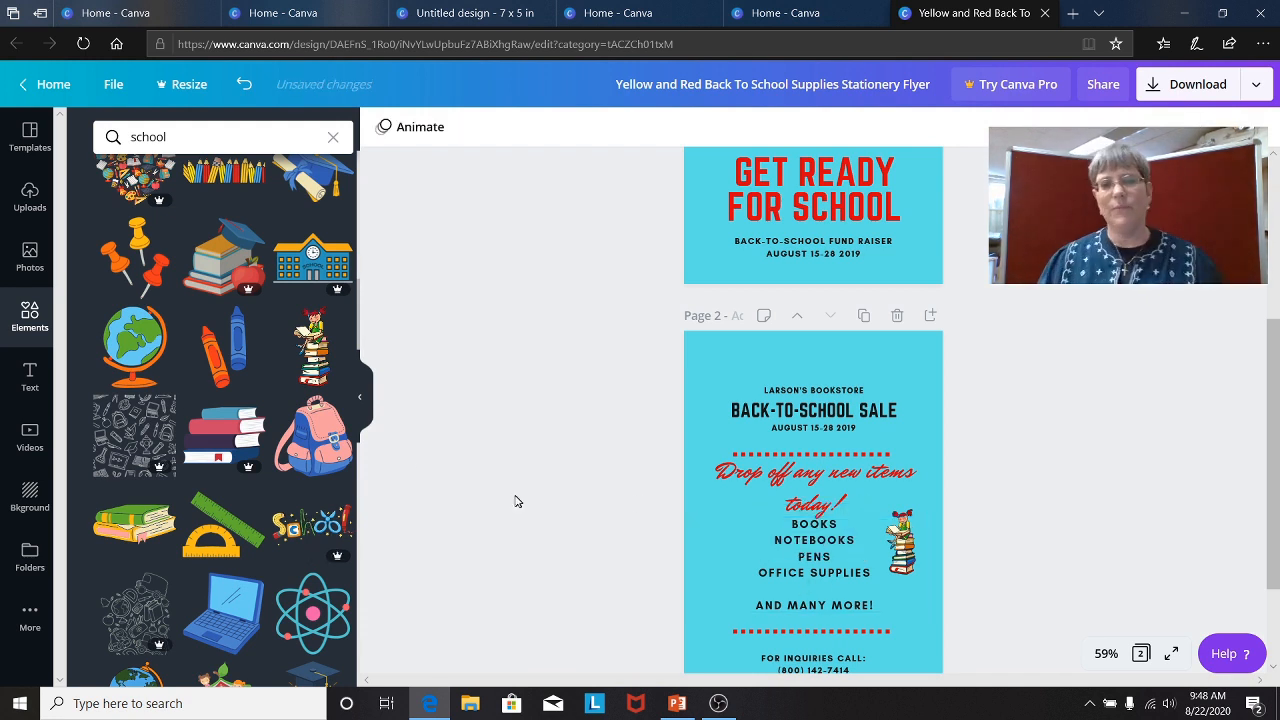
scroll(294, 497, "down", 1)
scroll(294, 497, "down", 5)
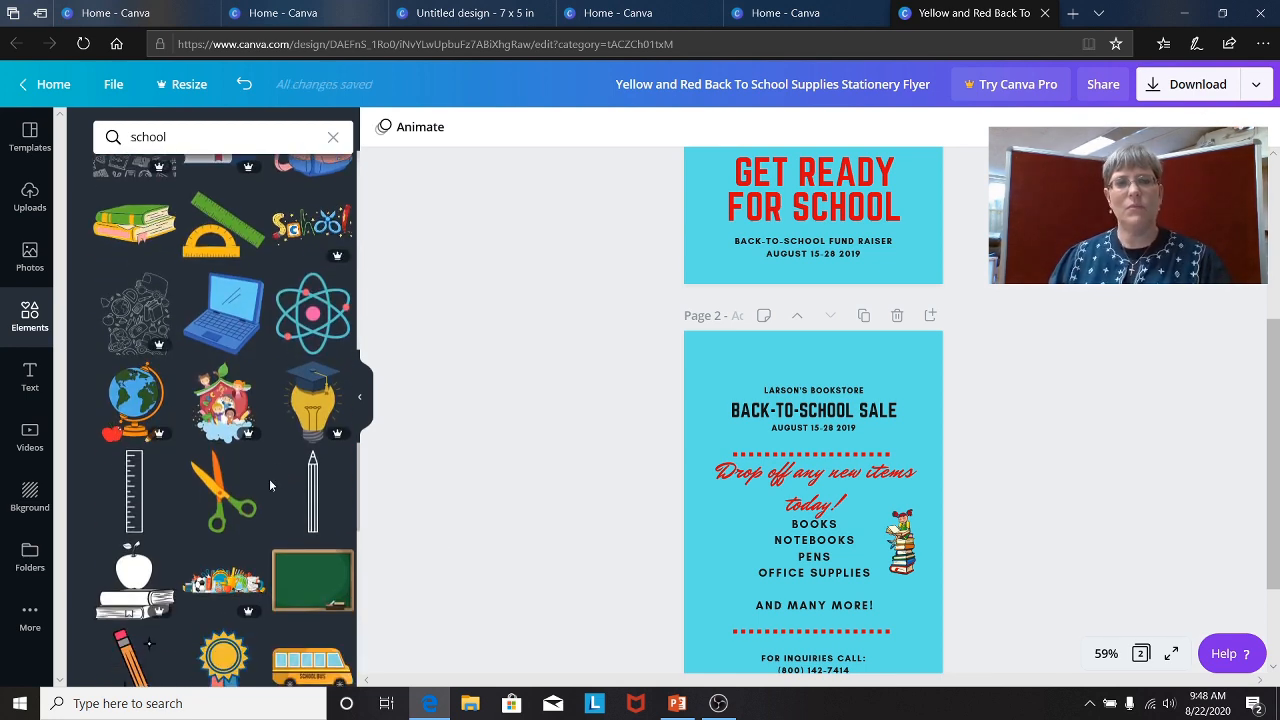
scroll(826, 402, "up", 1)
scroll(826, 402, "up", 2)
scroll(826, 402, "down", 5)
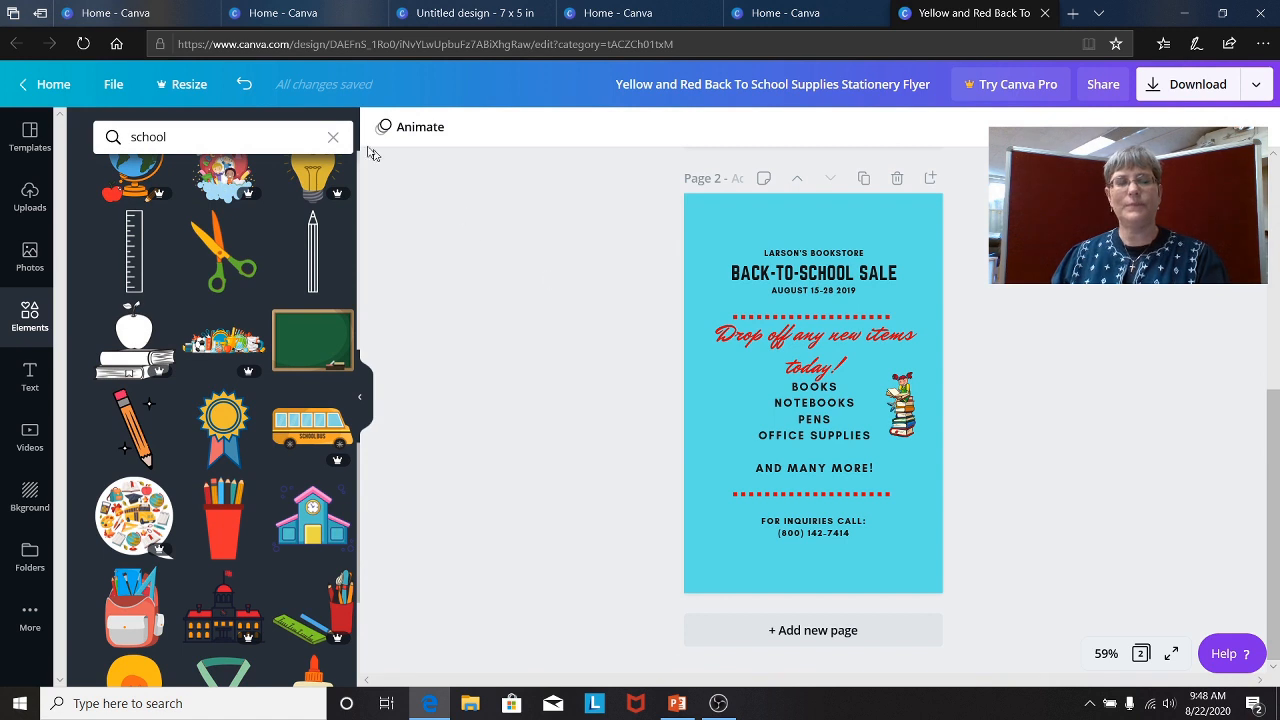
Return to the home page and reopen the Yellow and Red Back To School flyer from the saved designs
left_click(45, 86)
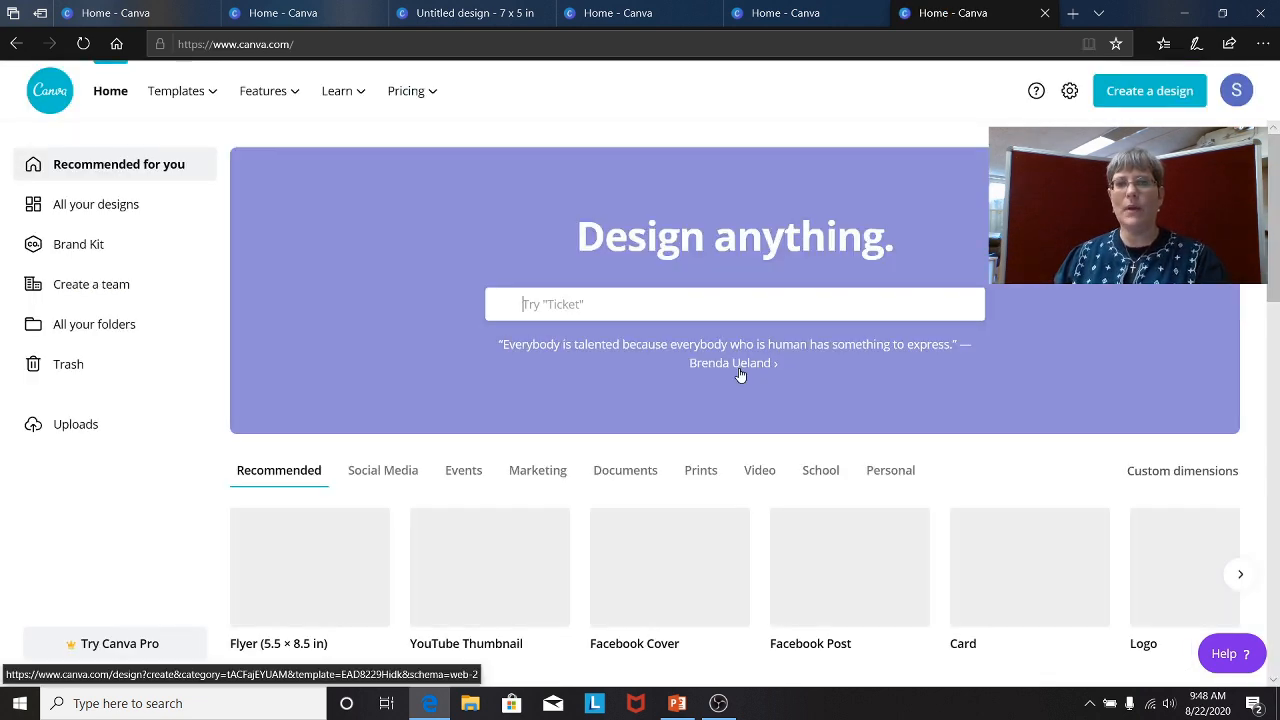
scroll(741, 374, "down", 3)
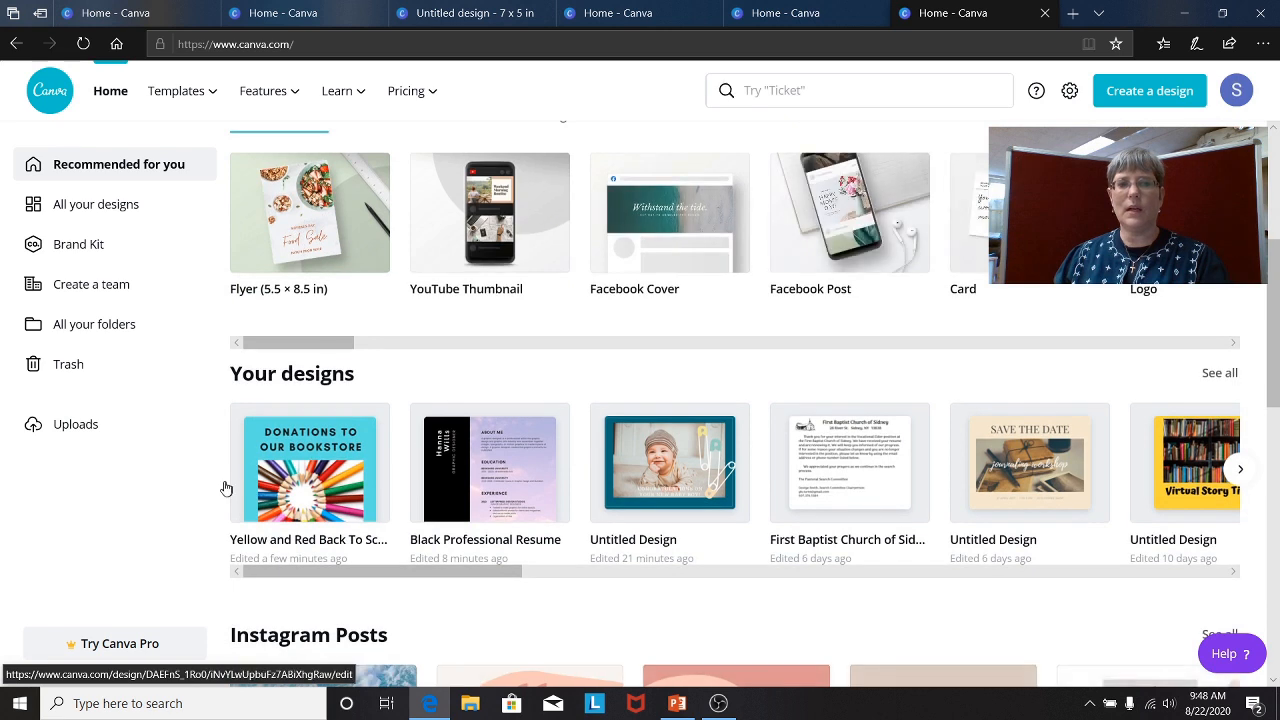
left_click(285, 476)
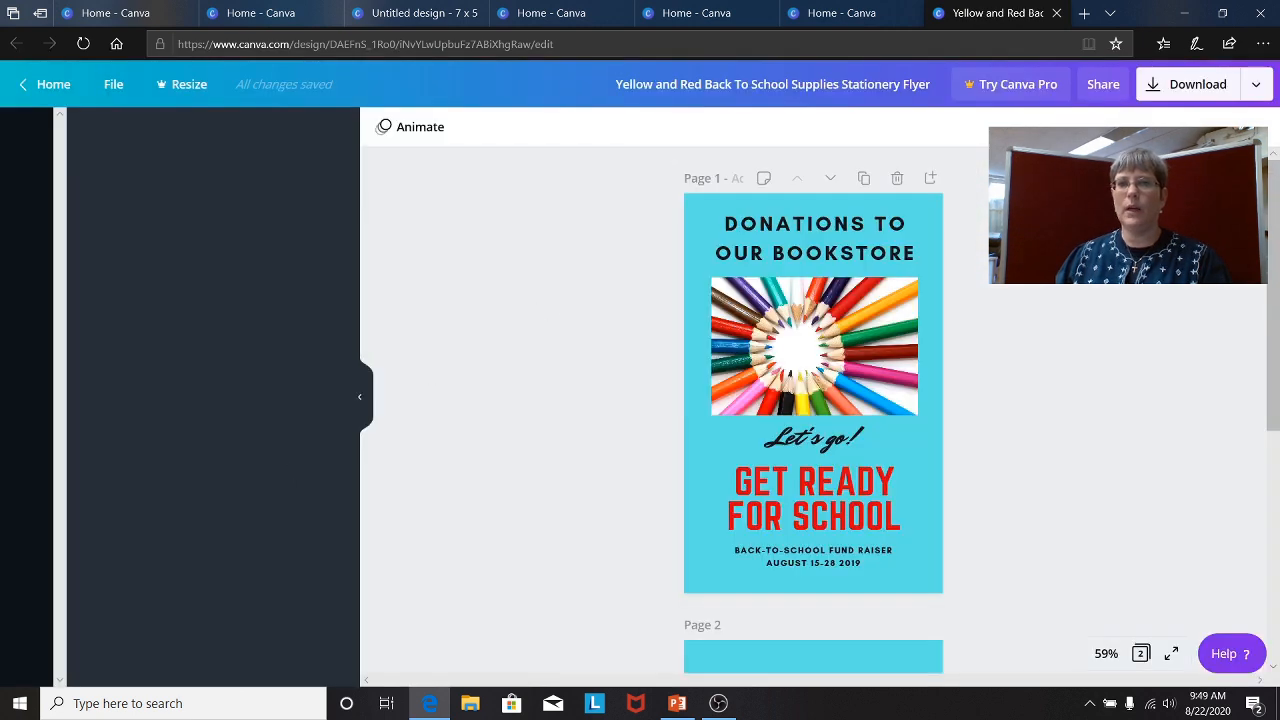
Examine the file types available for downloading the flyer and the options for sharing it with others
left_click(1180, 90)
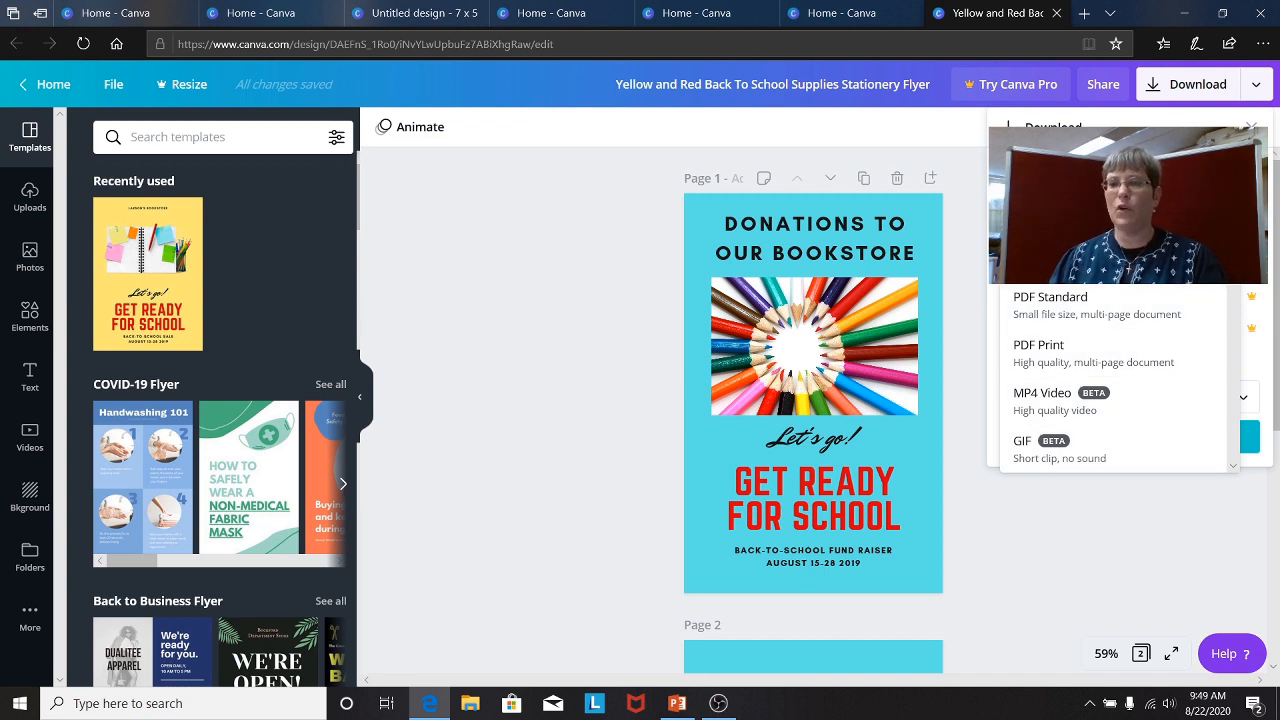
left_click(1055, 529)
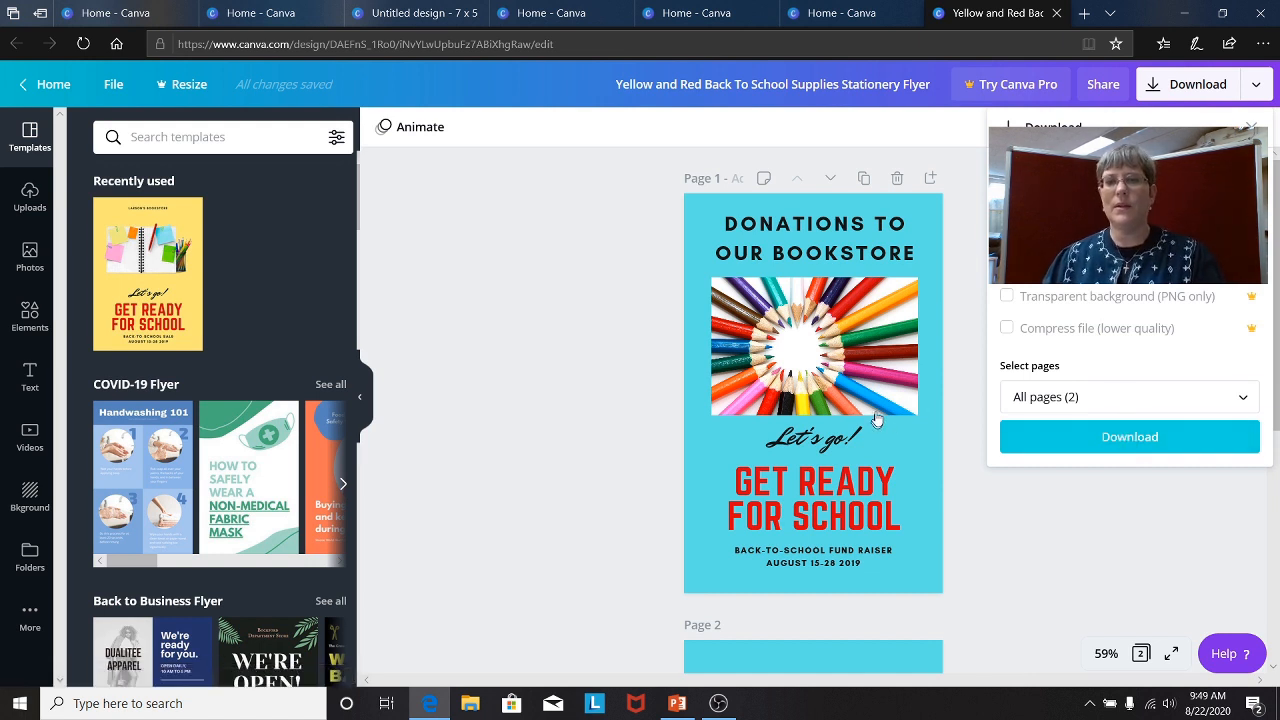
left_click(1104, 90)
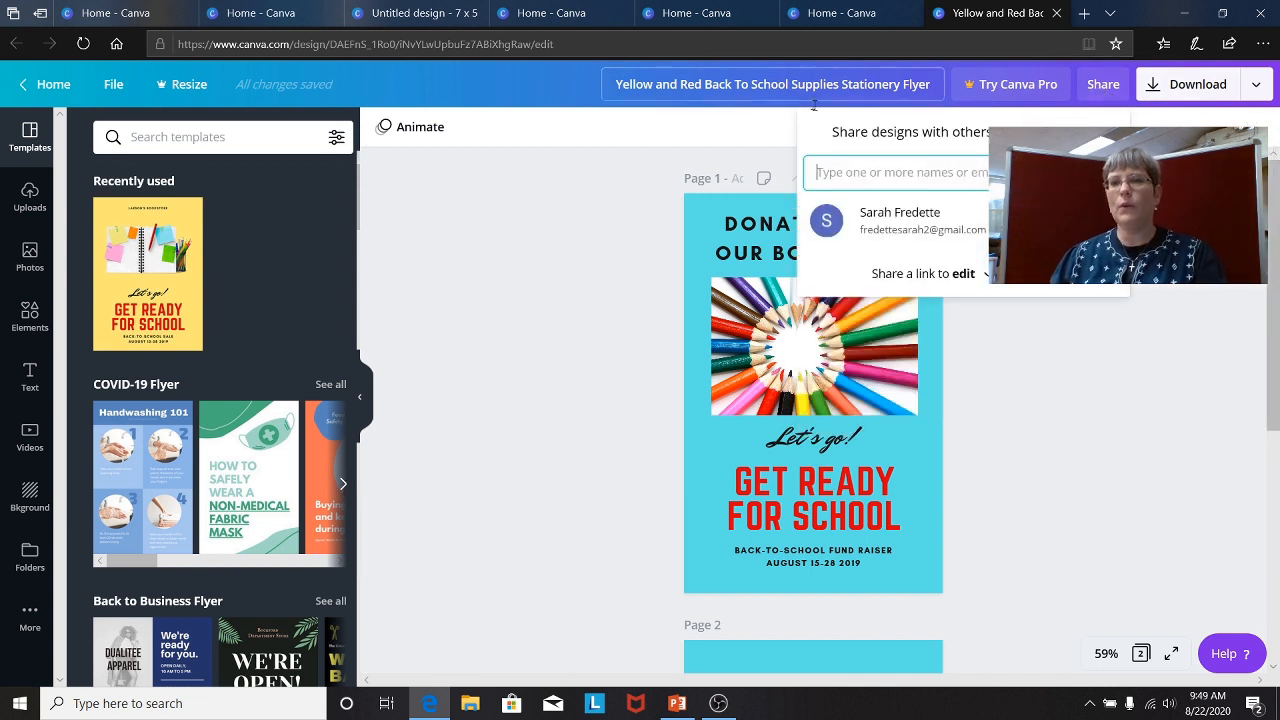
left_click(1100, 88)
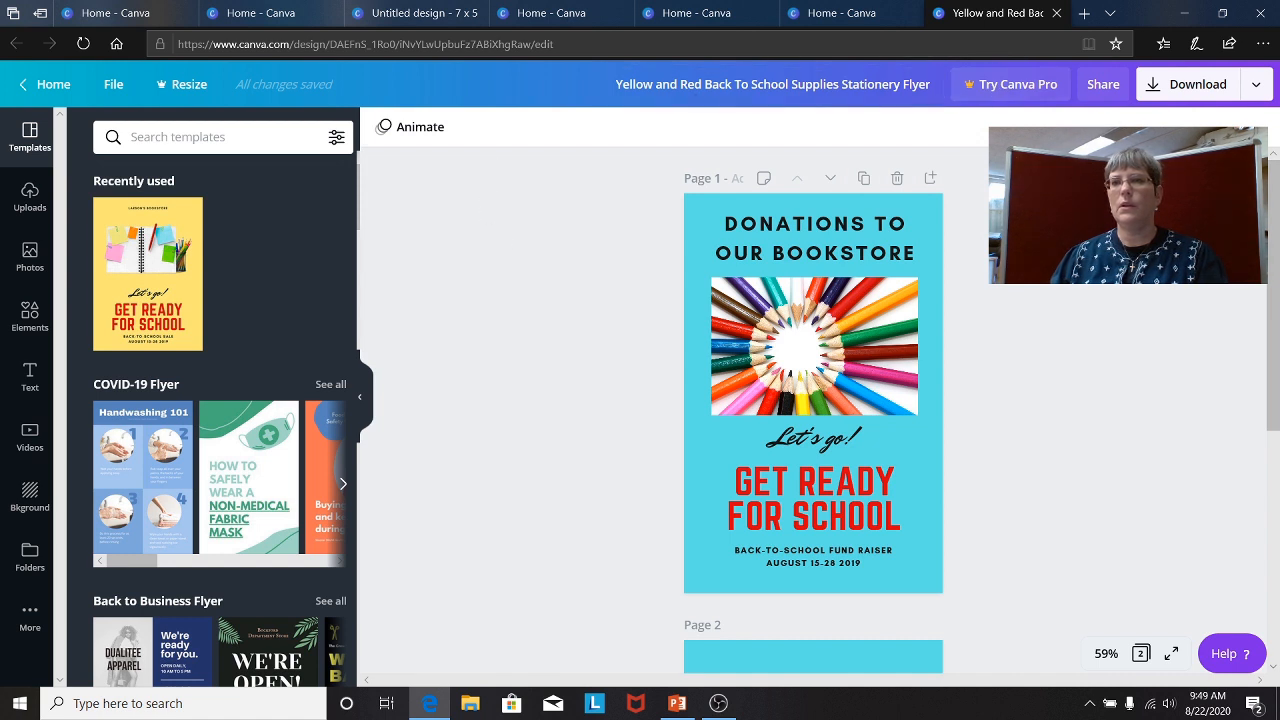
Look through the flyer's publishing options, from the sharing services to the print products such as cards, tags and stickers
left_click(1256, 85)
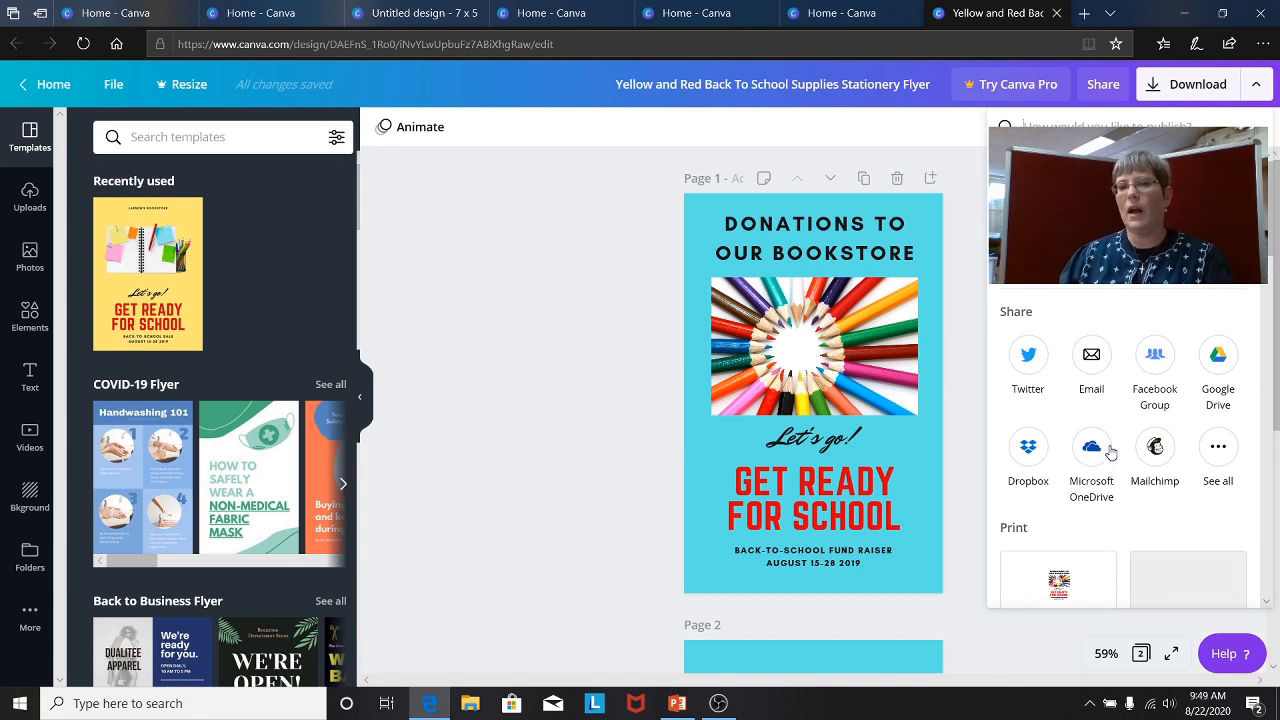
scroll(1110, 455, "down", 3)
scroll(1110, 448, "up", 1)
scroll(1110, 446, "down", 2)
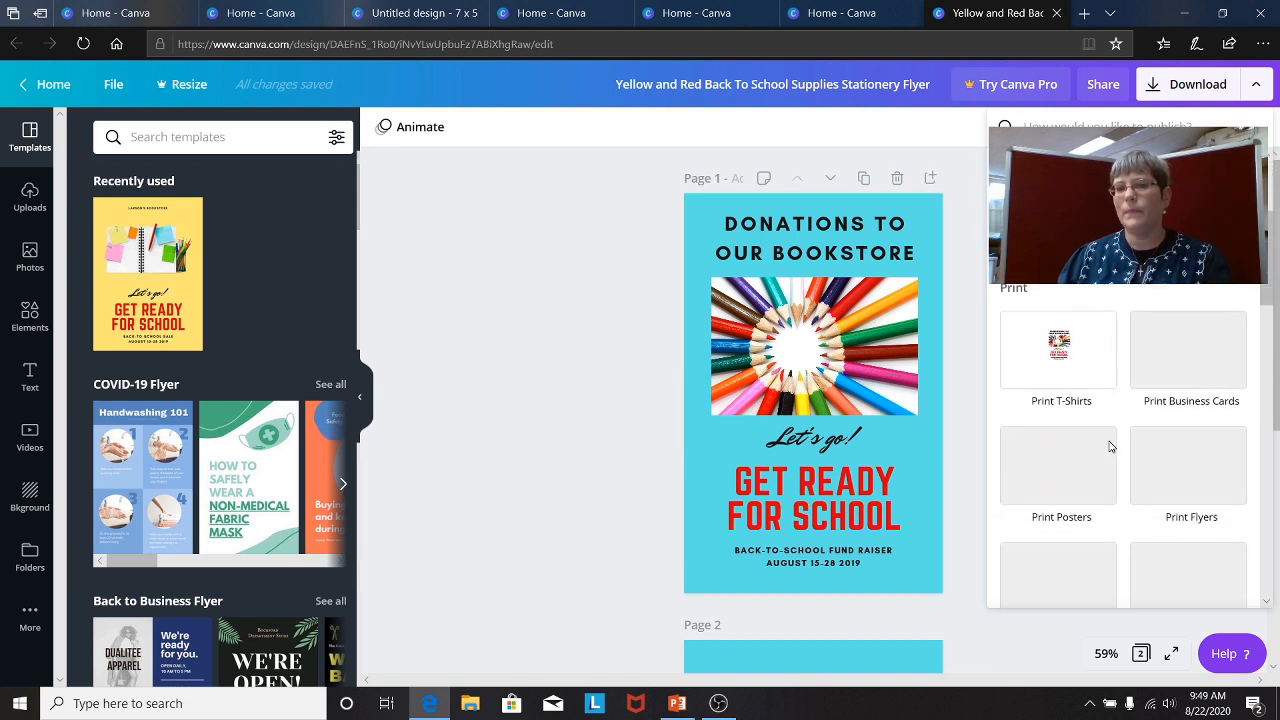
scroll(1109, 445, "down", 5)
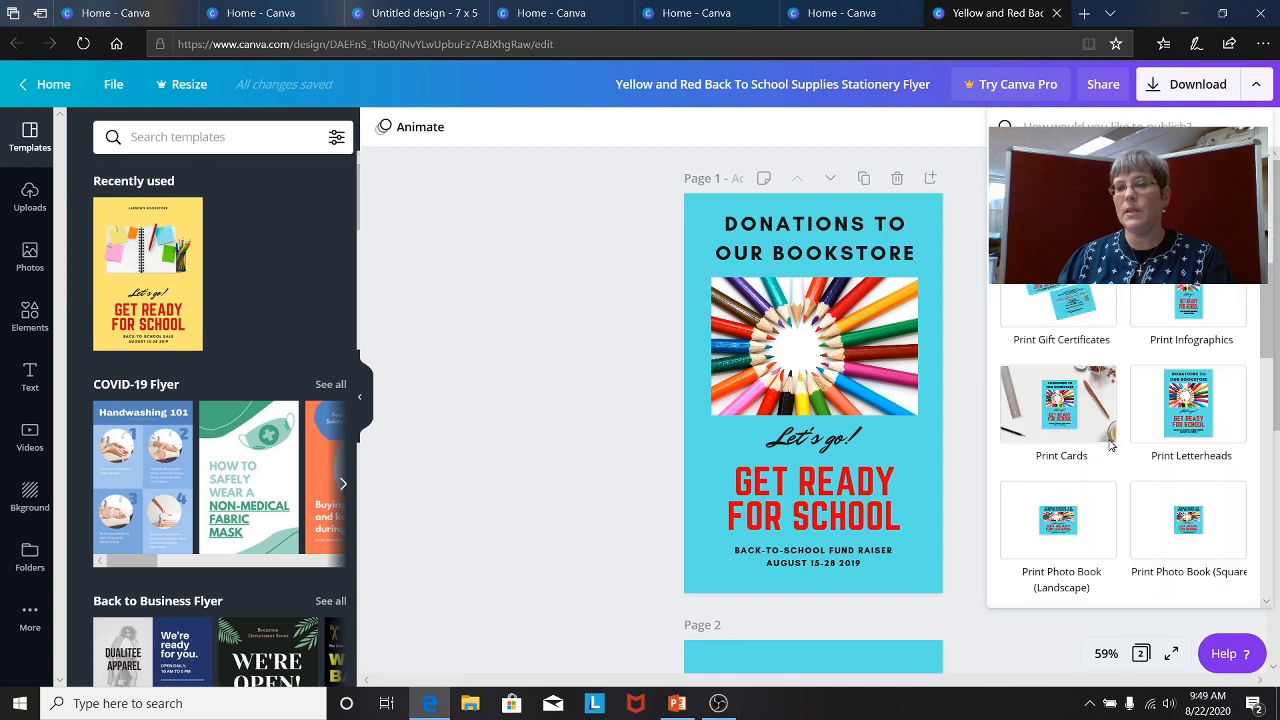
scroll(1107, 443, "down", 3)
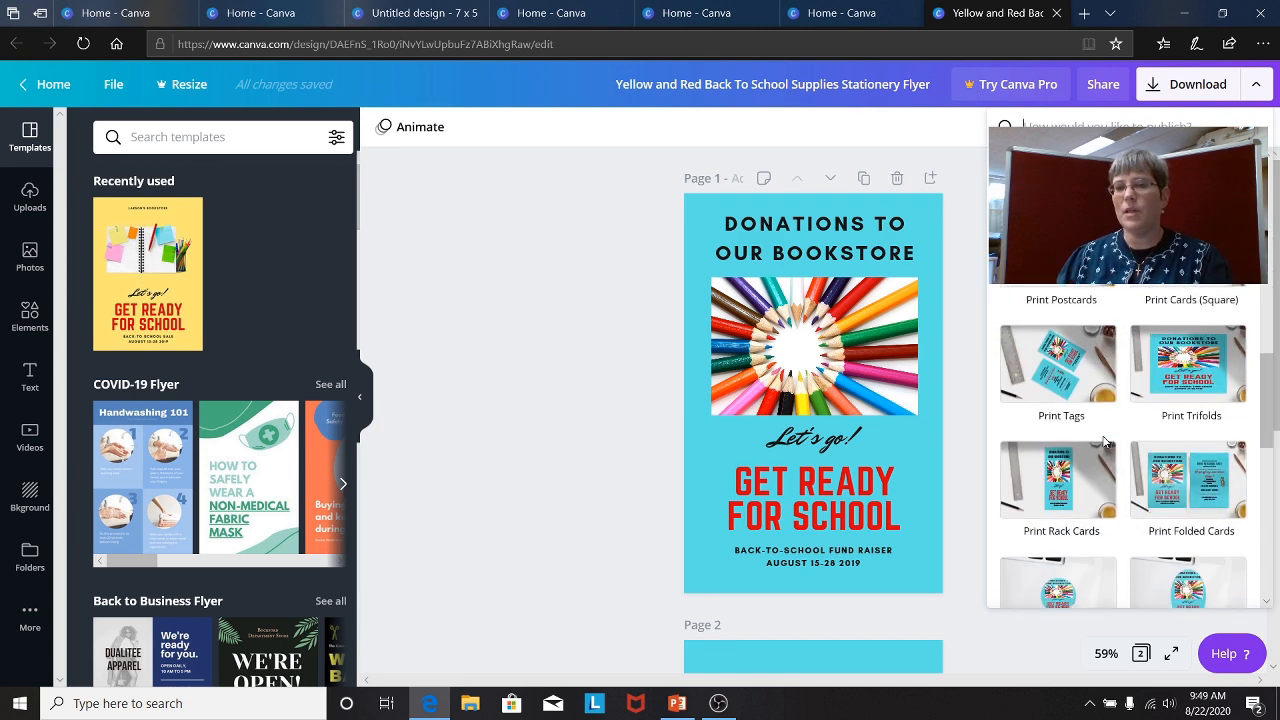
scroll(1105, 441, "down", 2)
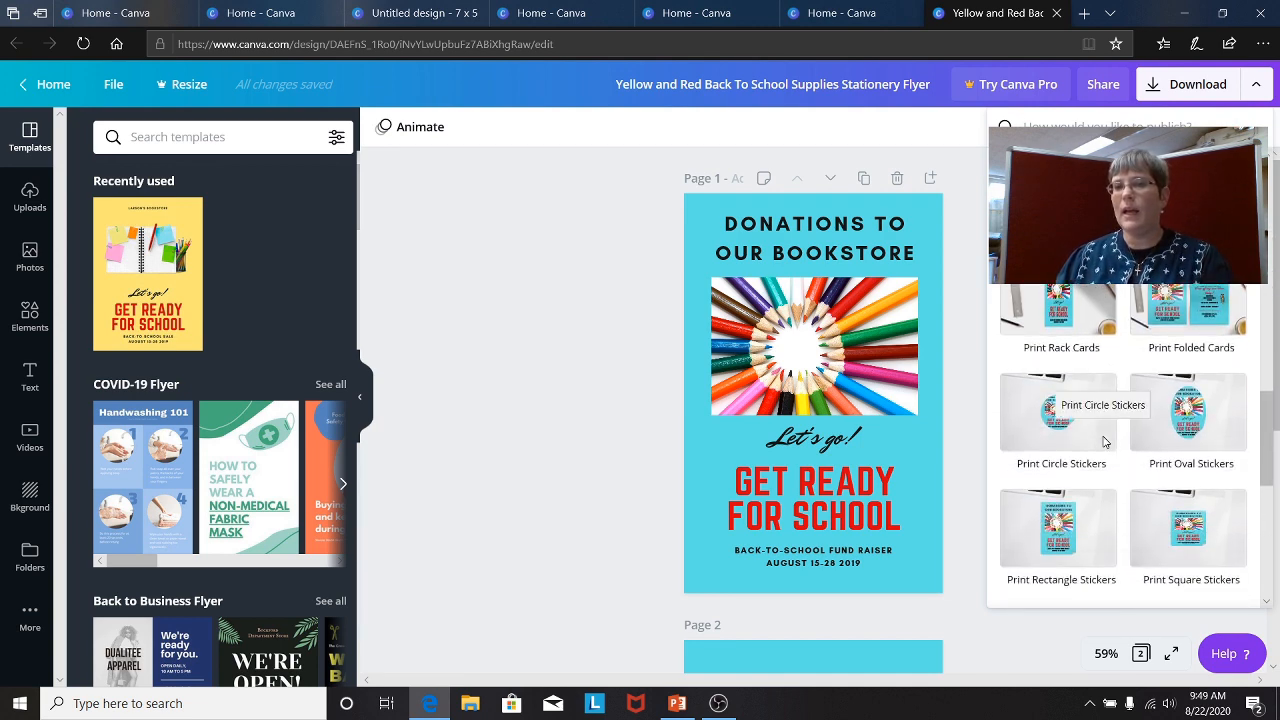
Look through the print product options offered for publishing the bookstore flyer, then dismiss the list
scroll(1105, 441, "down", 2)
scroll(1105, 441, "up", 2)
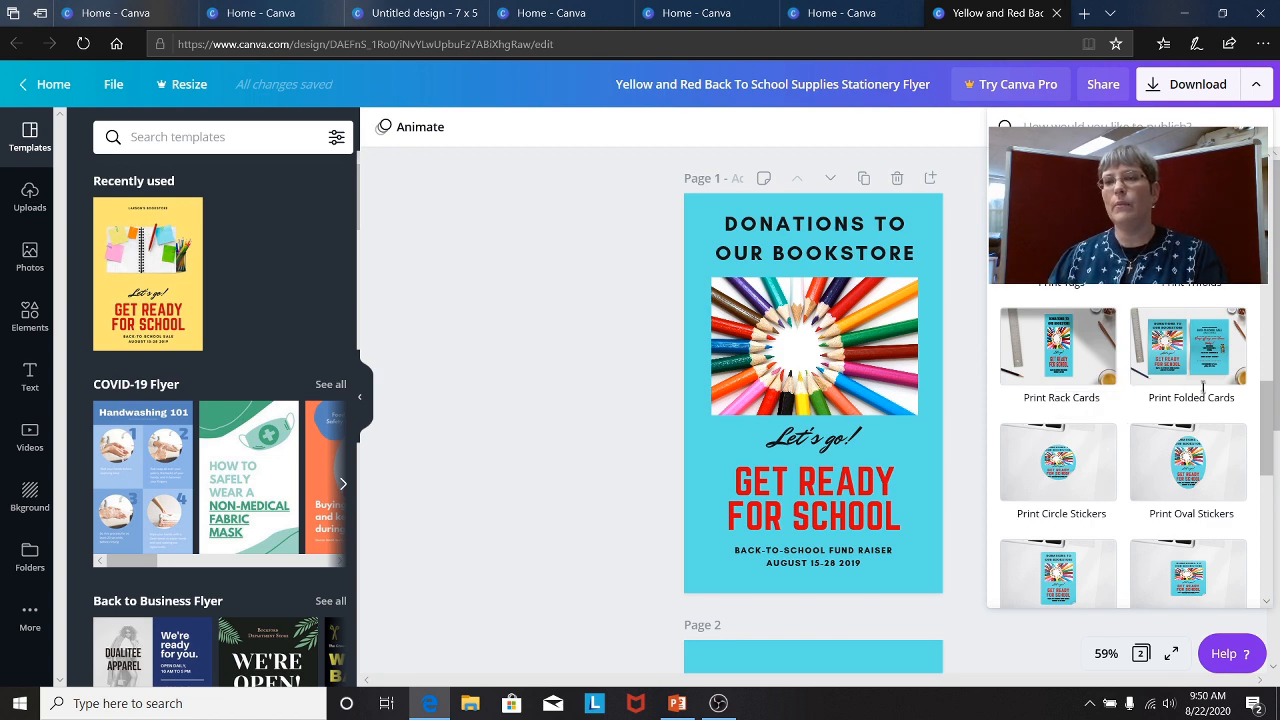
scroll(1179, 303, "up", 1)
scroll(1179, 303, "up", 3)
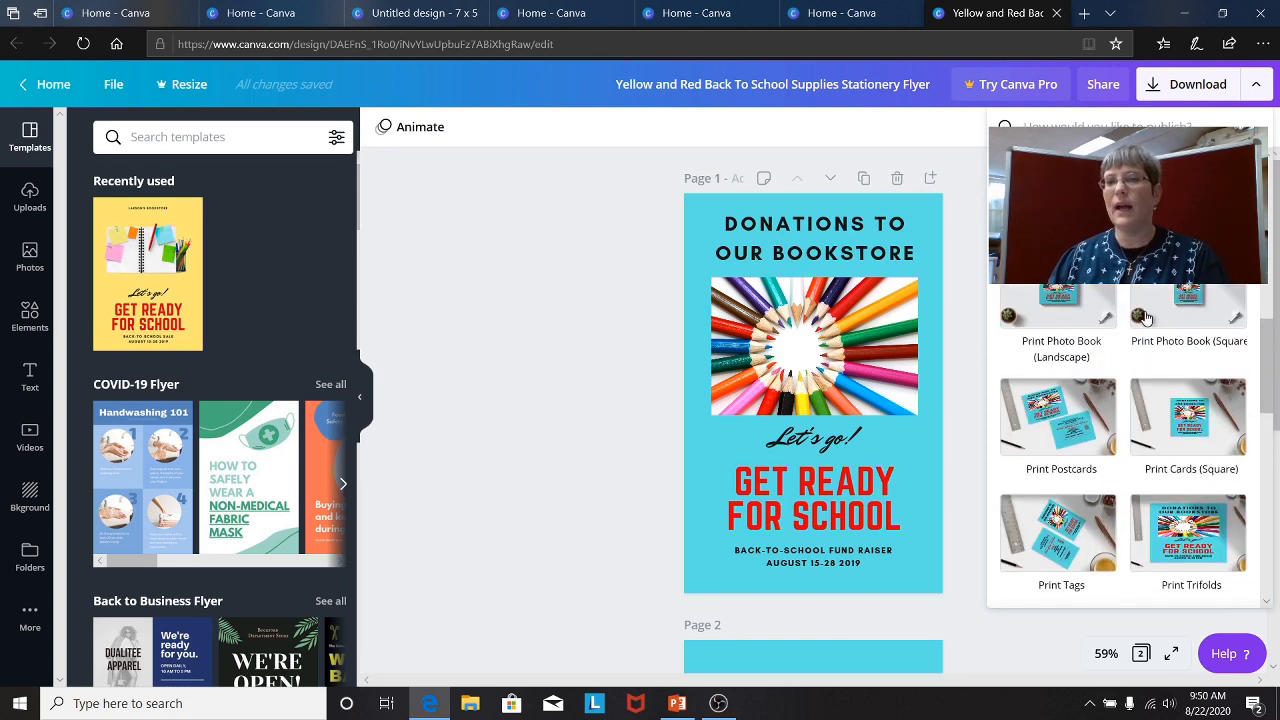
scroll(1145, 318, "up", 5)
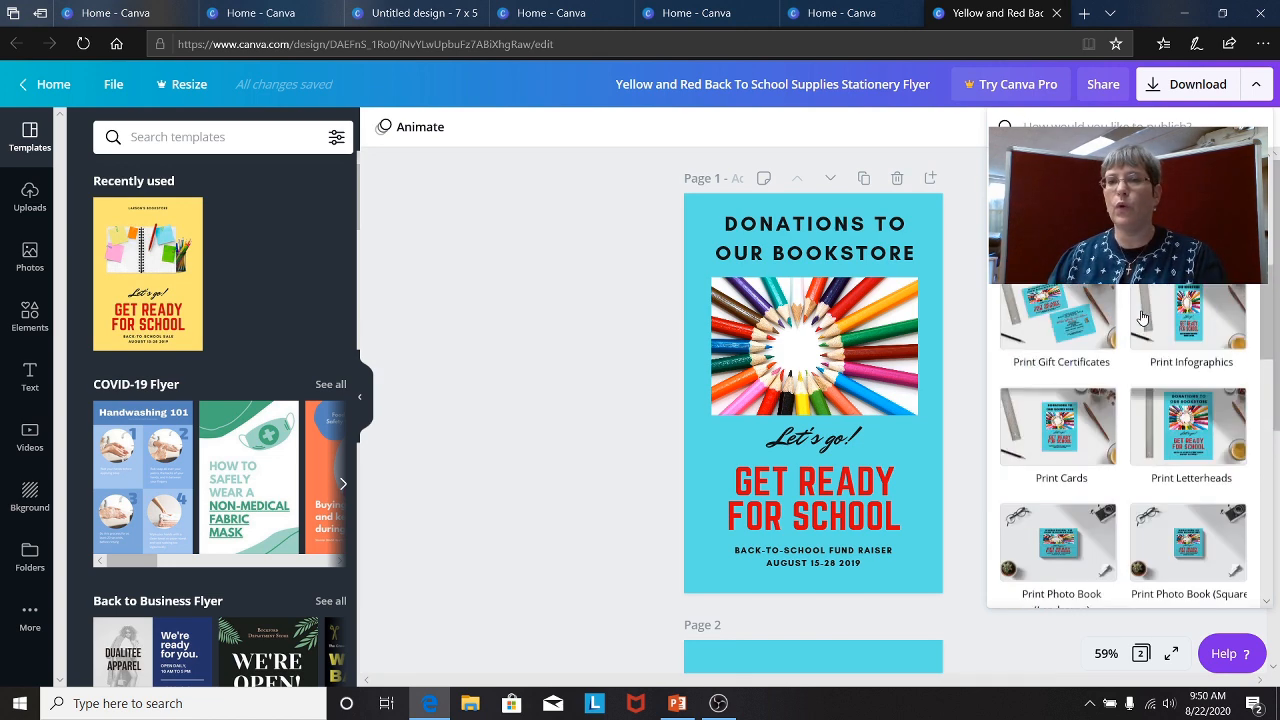
left_click(496, 258)
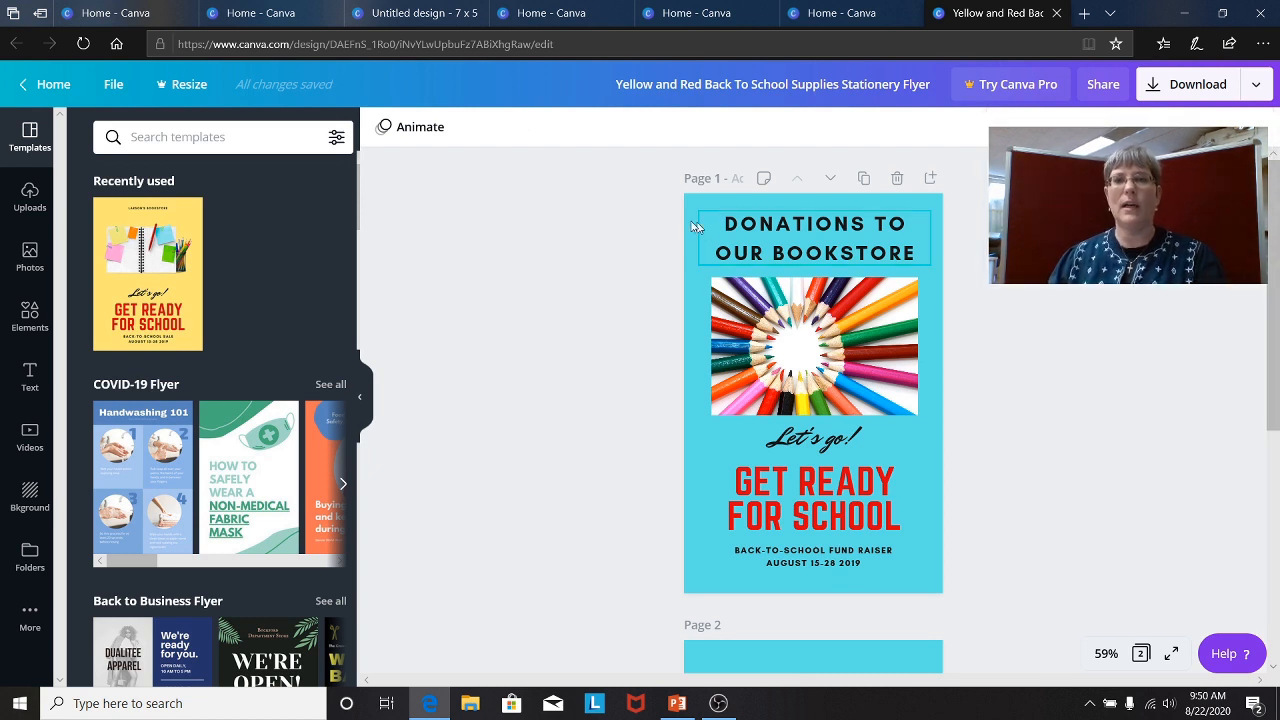
Return to the home page, browse through your saved designs and open the BIGGEST Ever Free Library Concert design
left_click(60, 89)
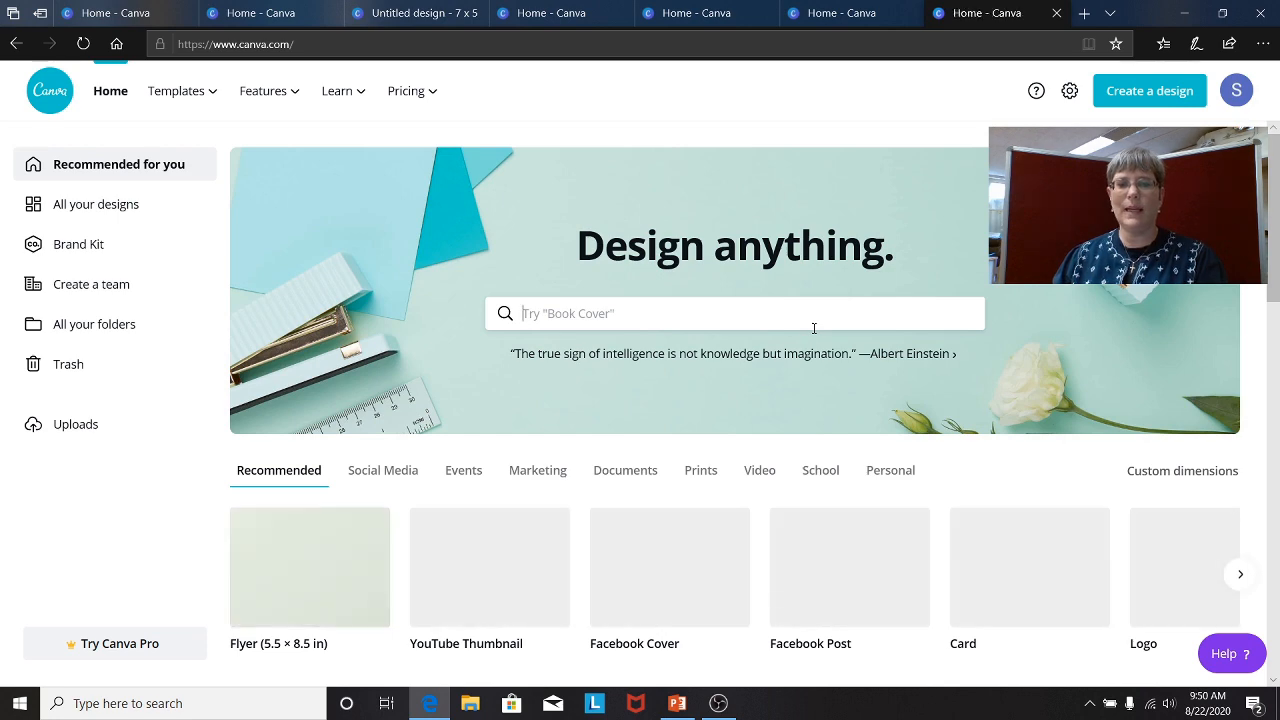
scroll(814, 330, "down", 5)
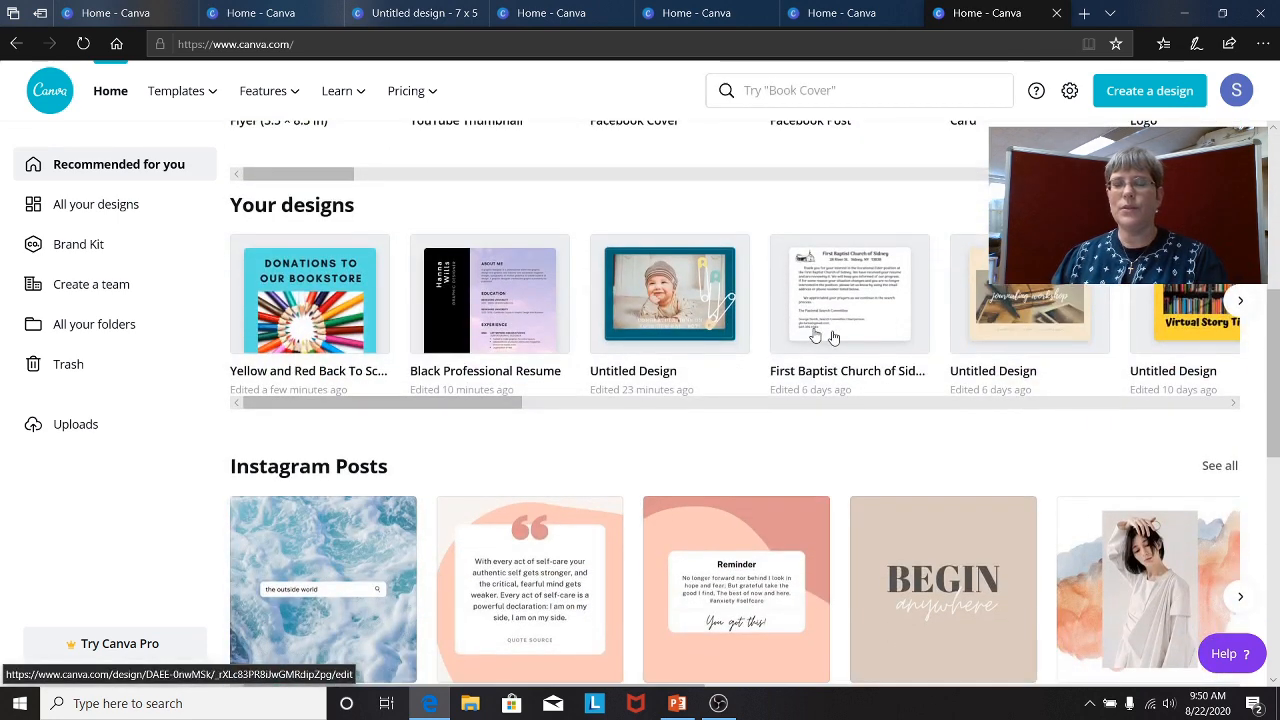
left_click(1246, 306)
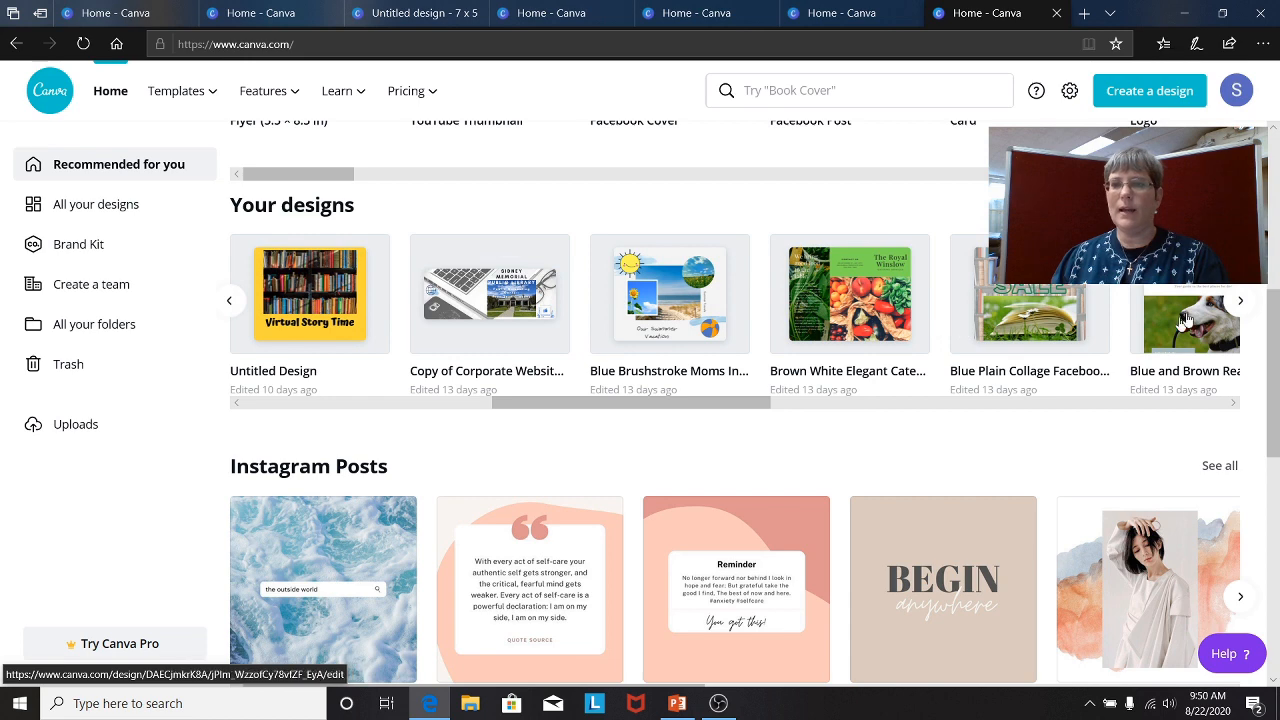
left_click(1243, 303)
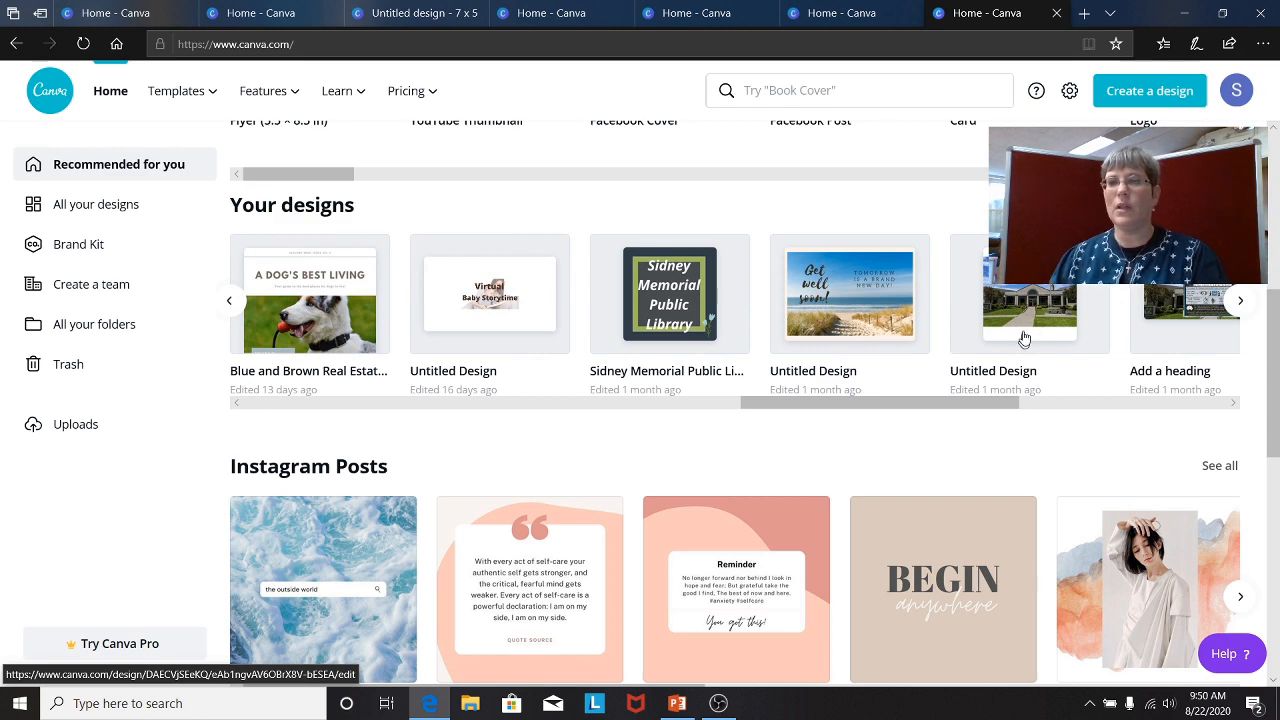
left_click(1240, 300)
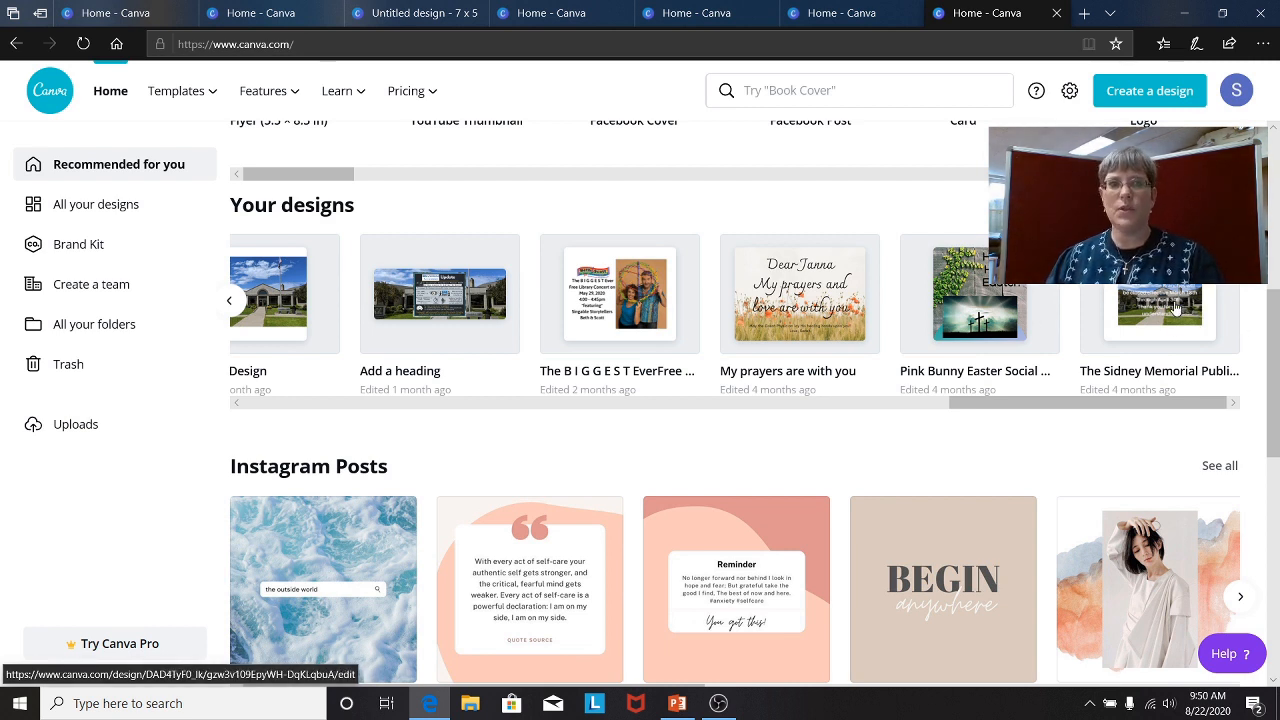
left_click(622, 314)
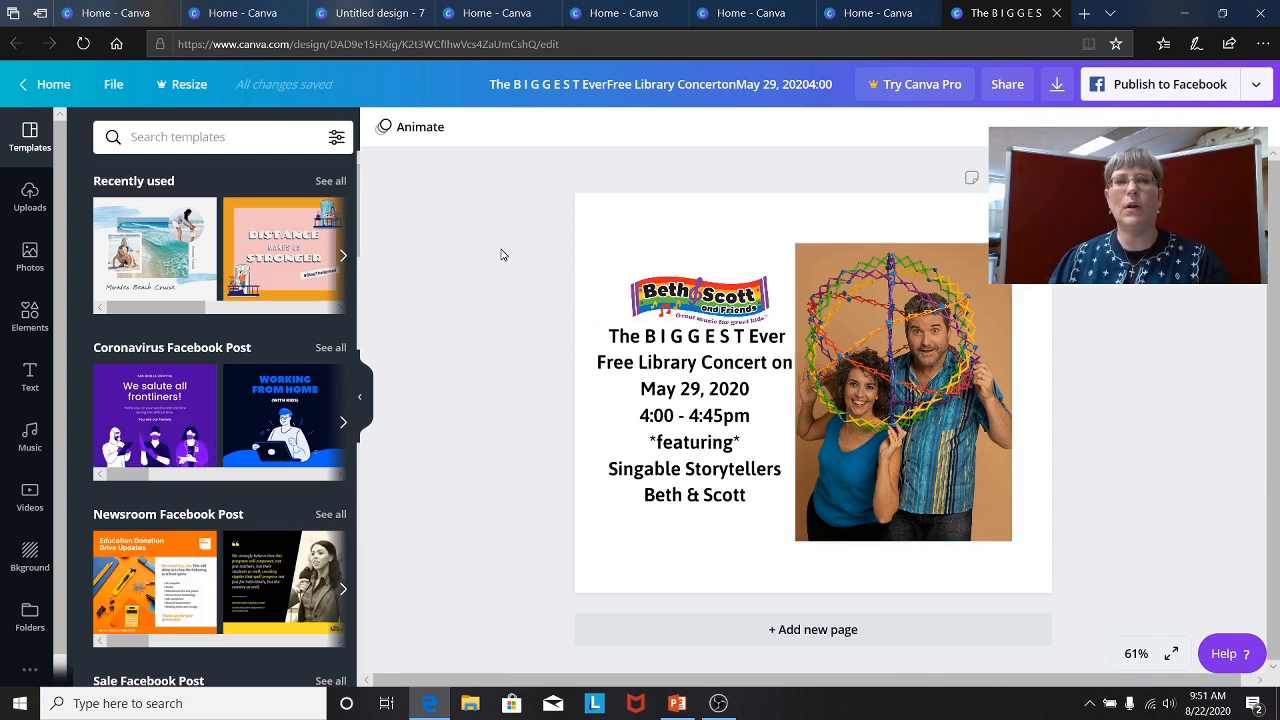
Go back to the home page and open the Pinterest Graphic templates from the Social Media category
left_click(55, 85)
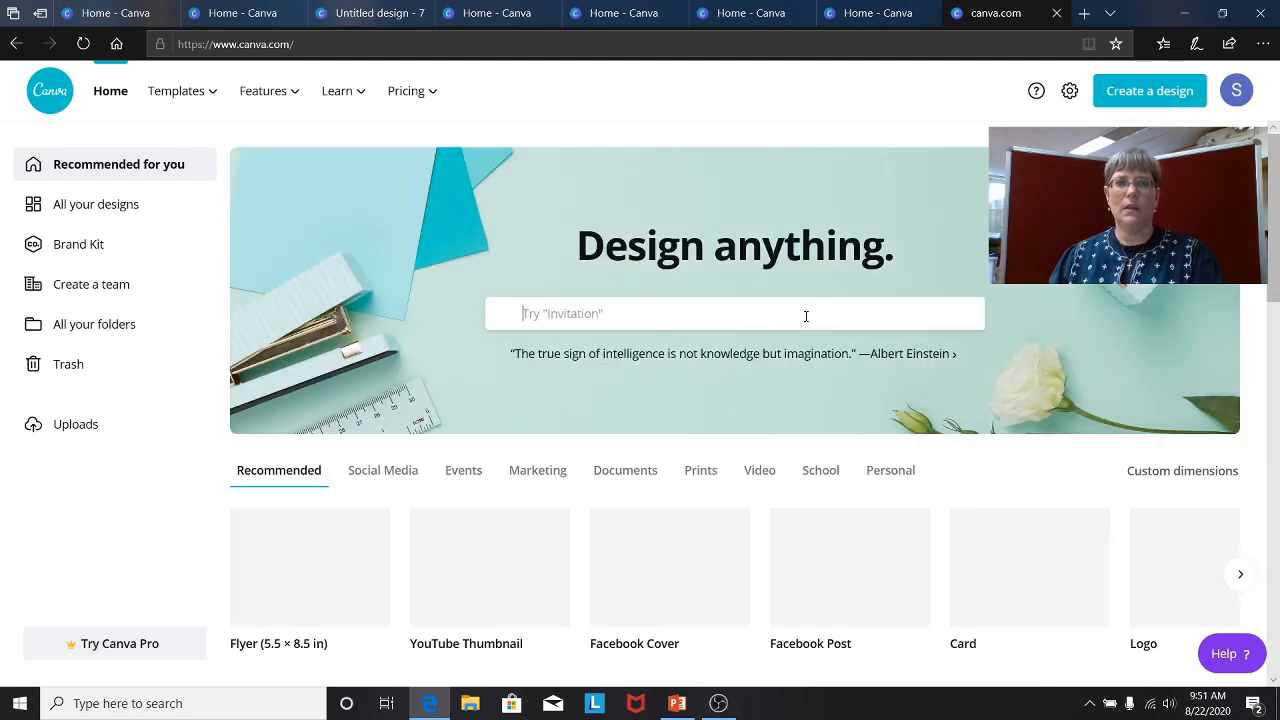
scroll(806, 316, "down", 2)
scroll(806, 320, "down", 3)
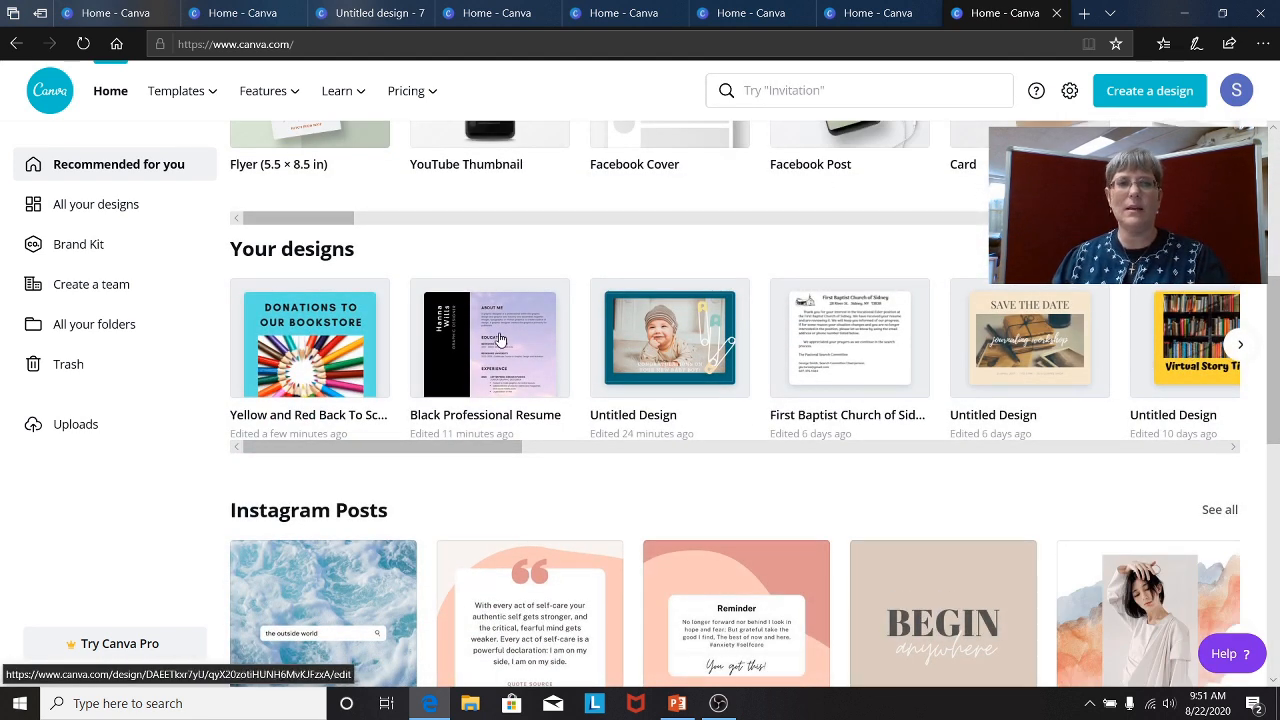
scroll(491, 294, "up", 2)
scroll(447, 241, "up", 3)
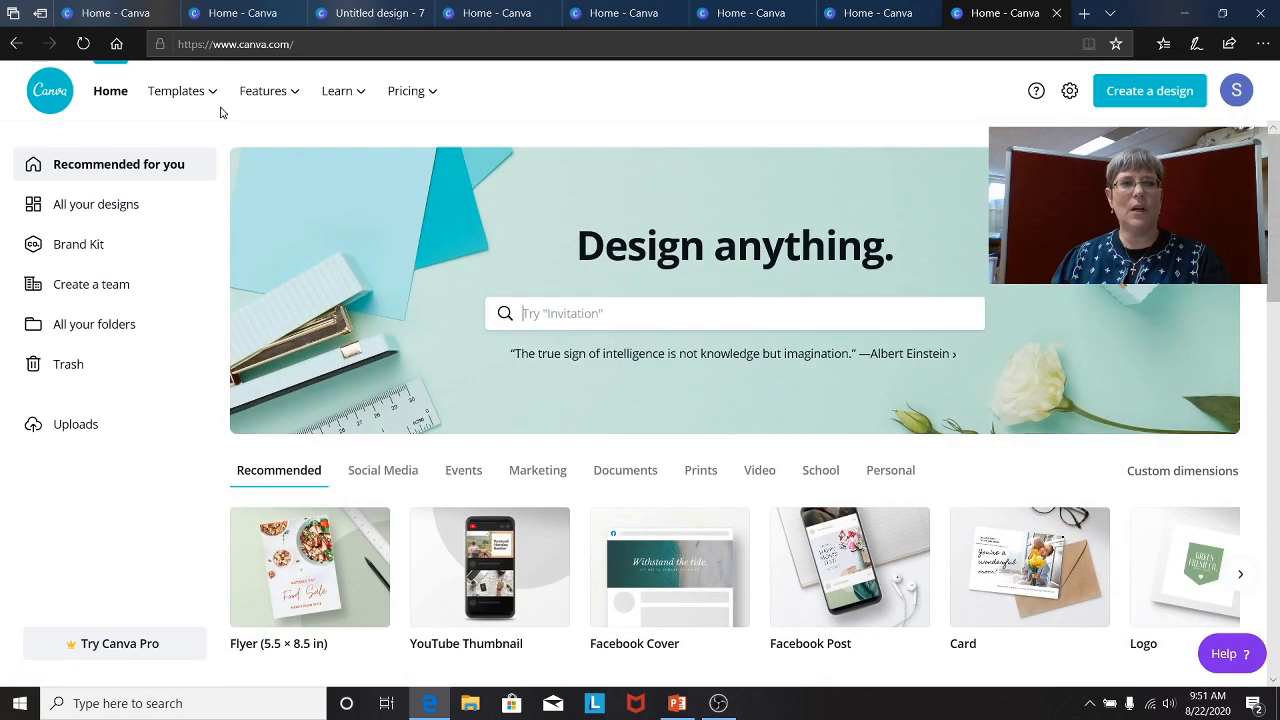
mouse_move(172, 92)
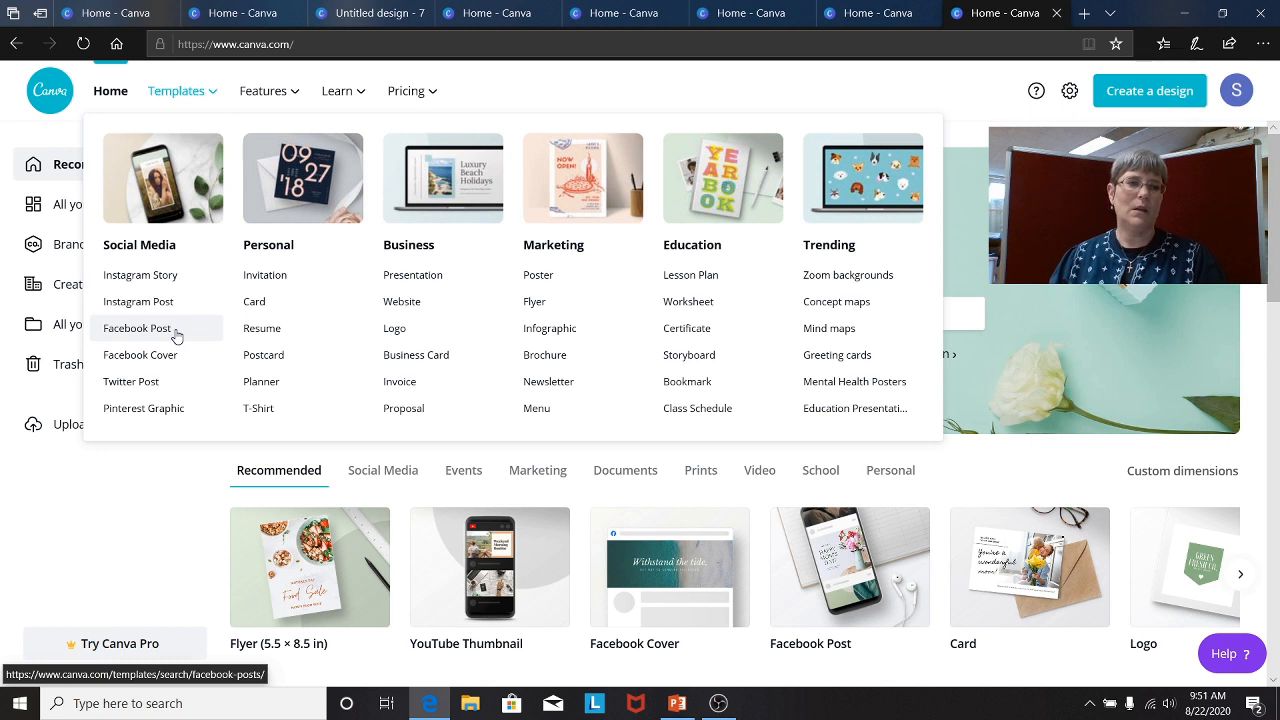
left_click(181, 414)
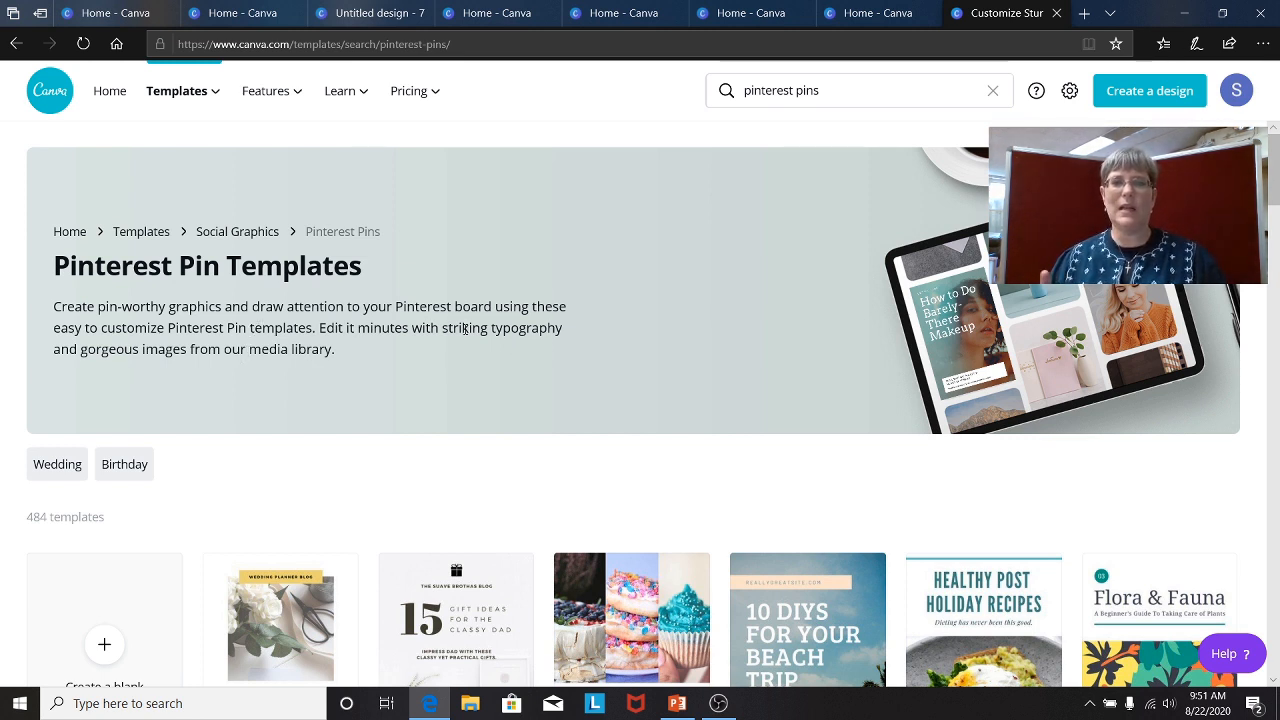
Browse the Pinterest pin templates and open the details of the "50 Ideas for birthday parties" template
scroll(466, 335, "down", 2)
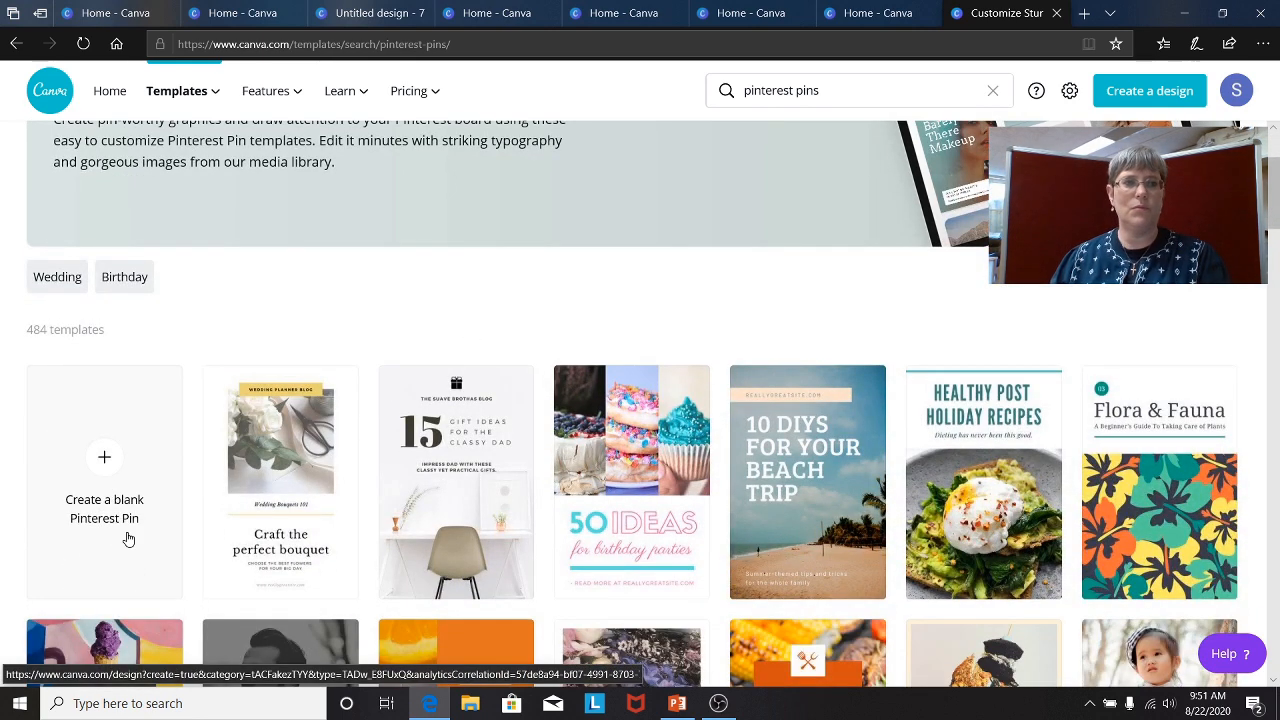
scroll(250, 480, "down", 3)
scroll(250, 480, "up", 4)
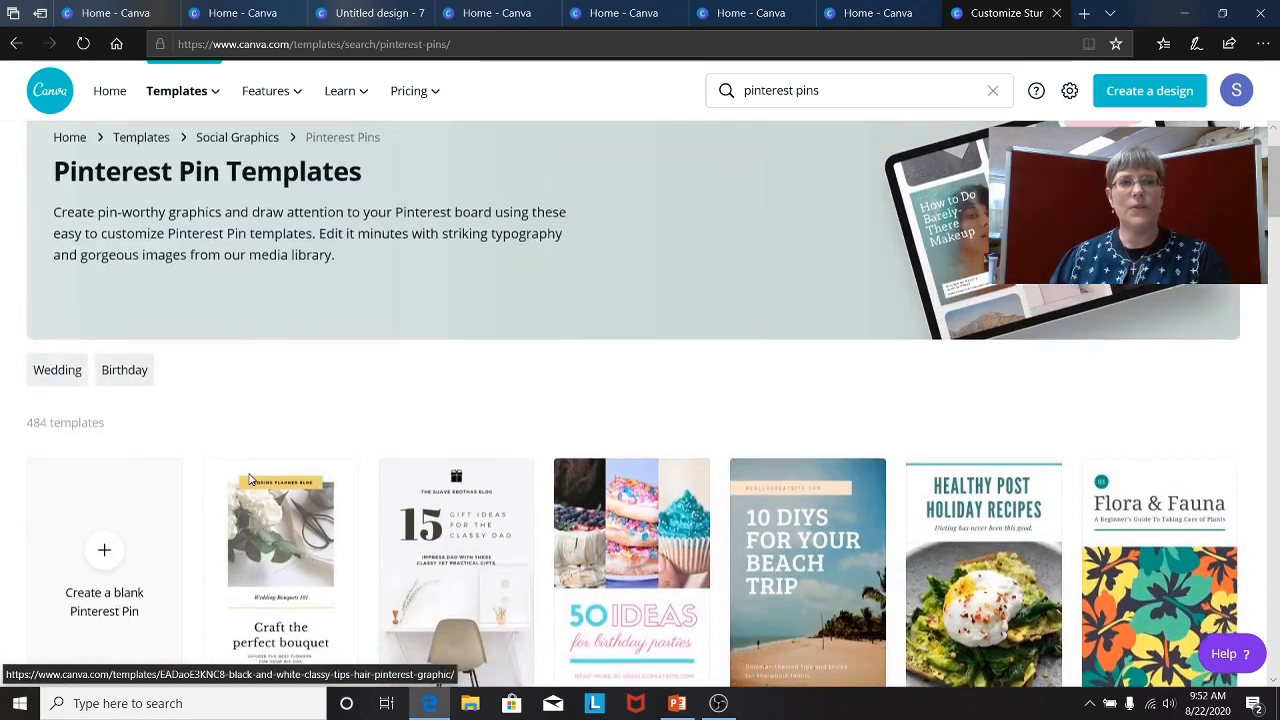
scroll(250, 480, "down", 4)
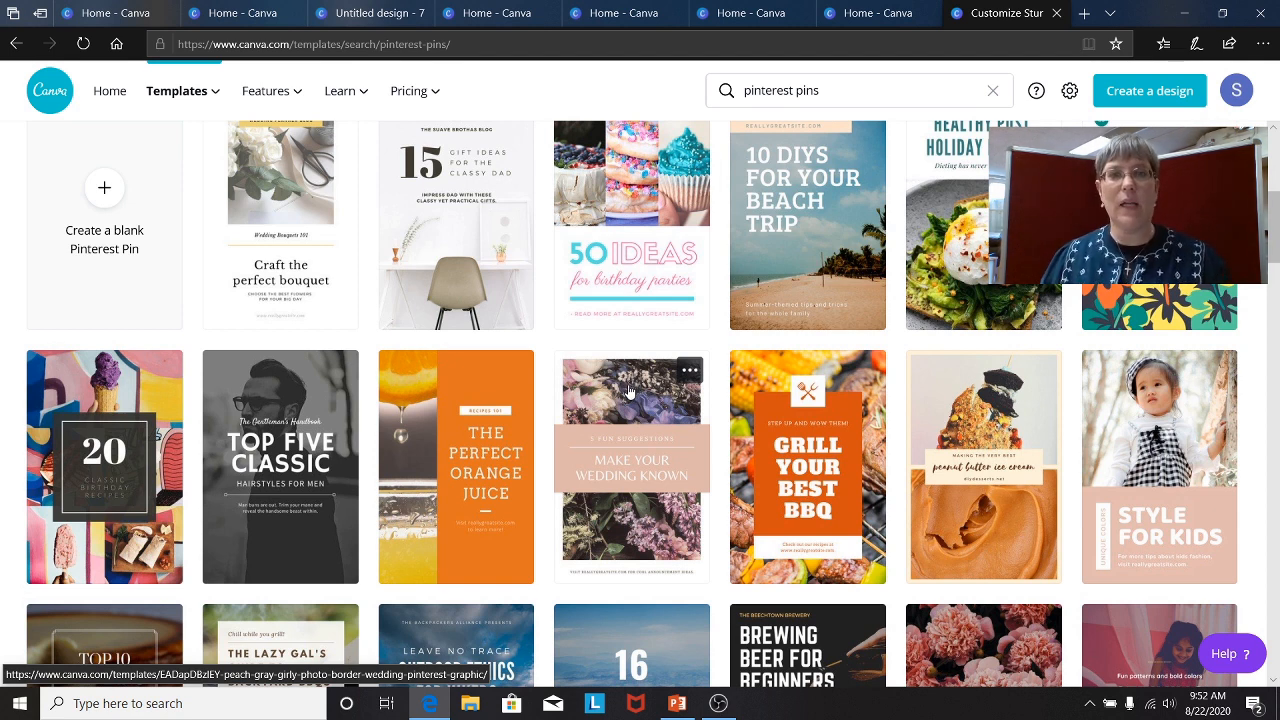
scroll(629, 391, "down", 4)
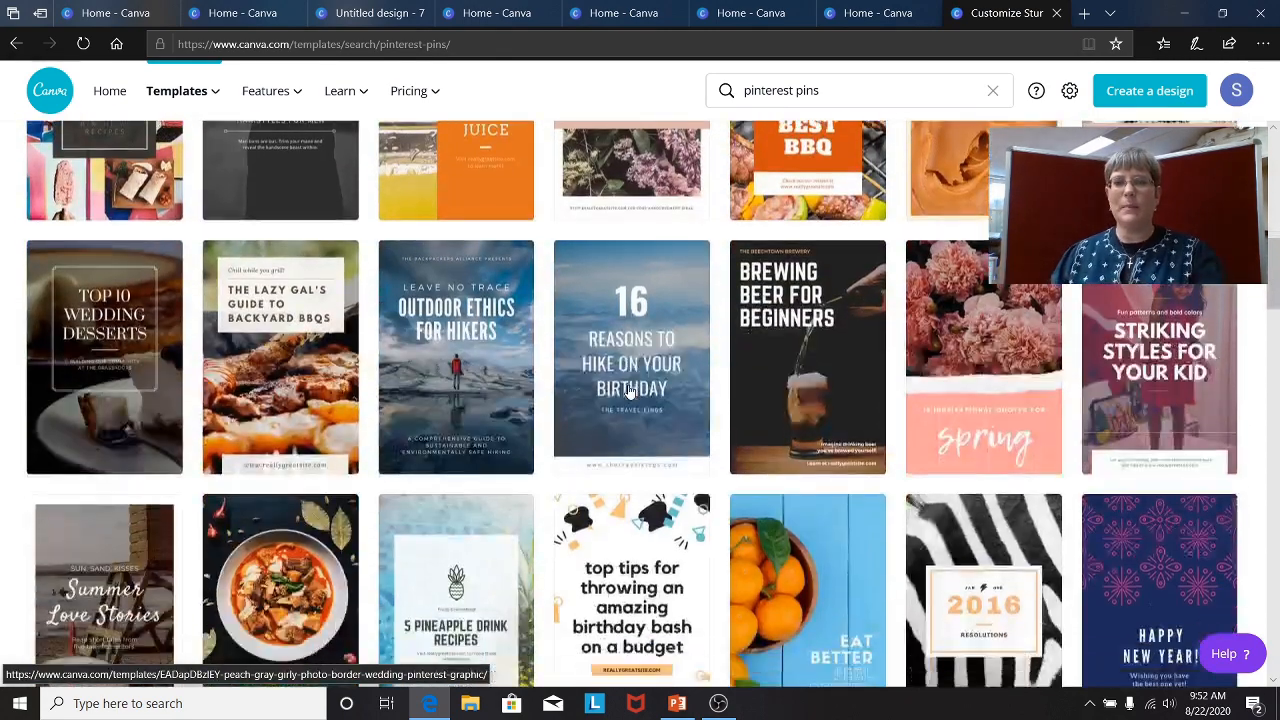
scroll(629, 391, "down", 2)
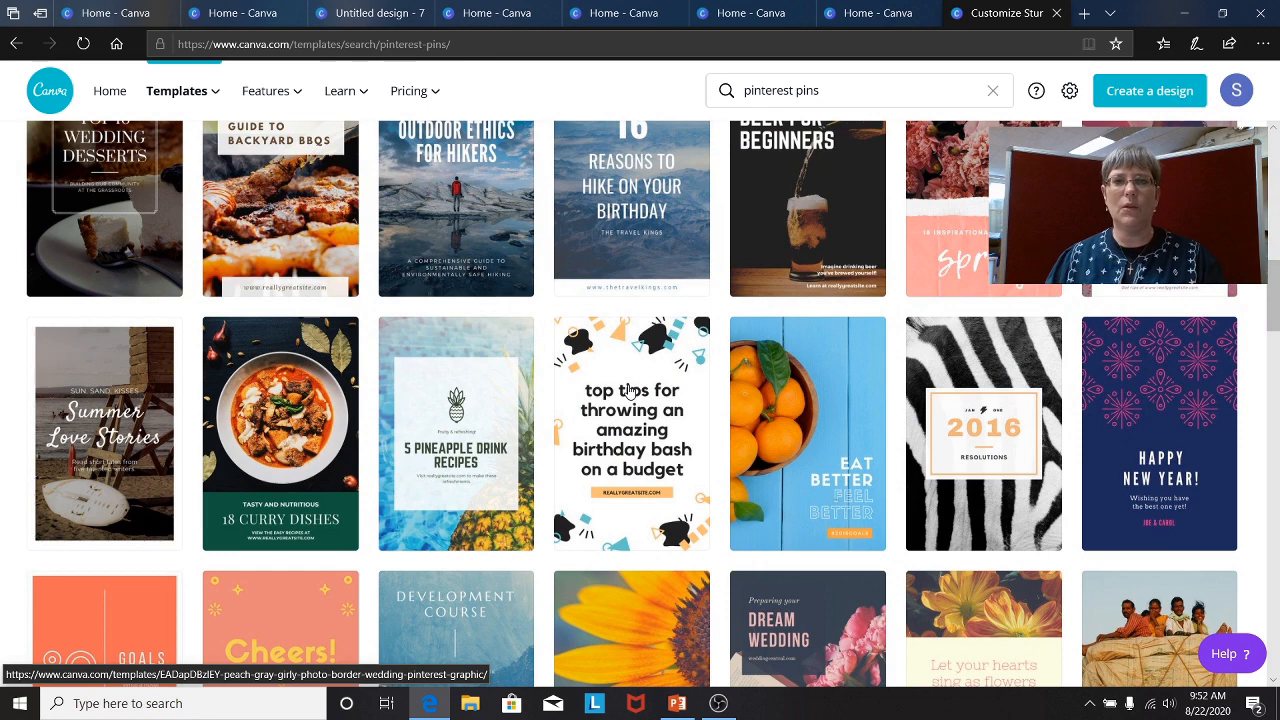
scroll(645, 385, "up", 7)
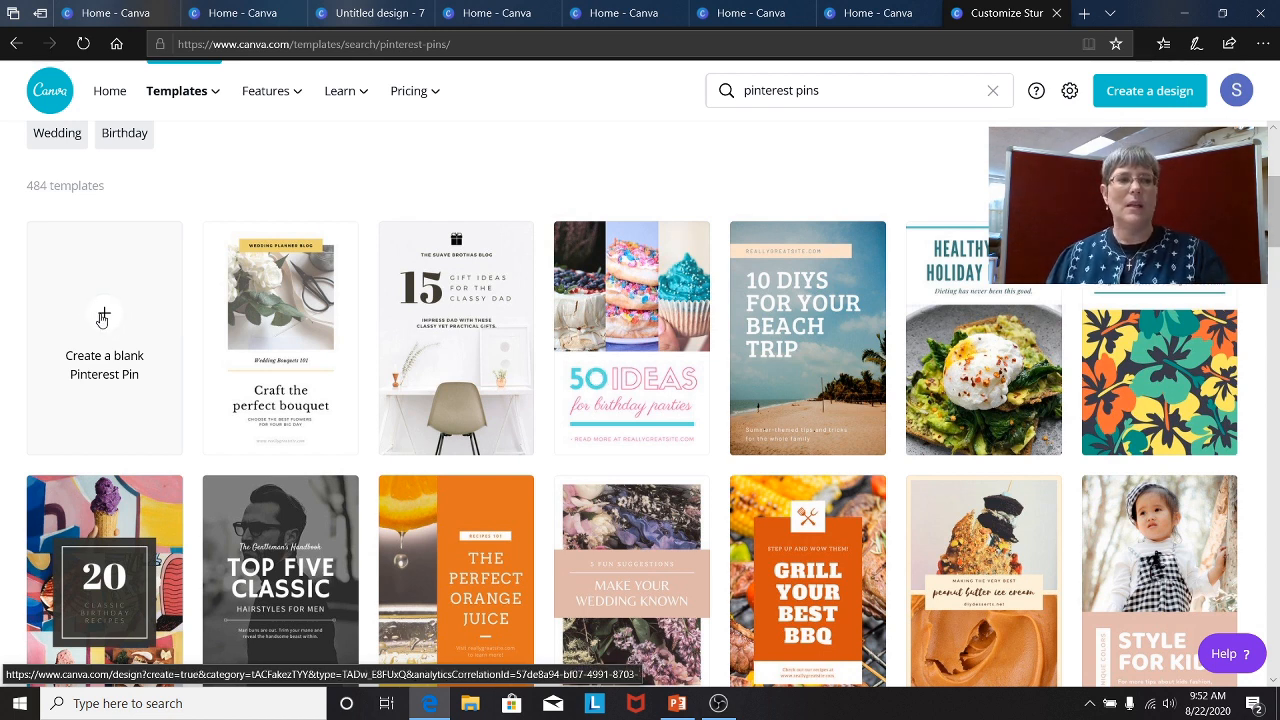
left_click(658, 393)
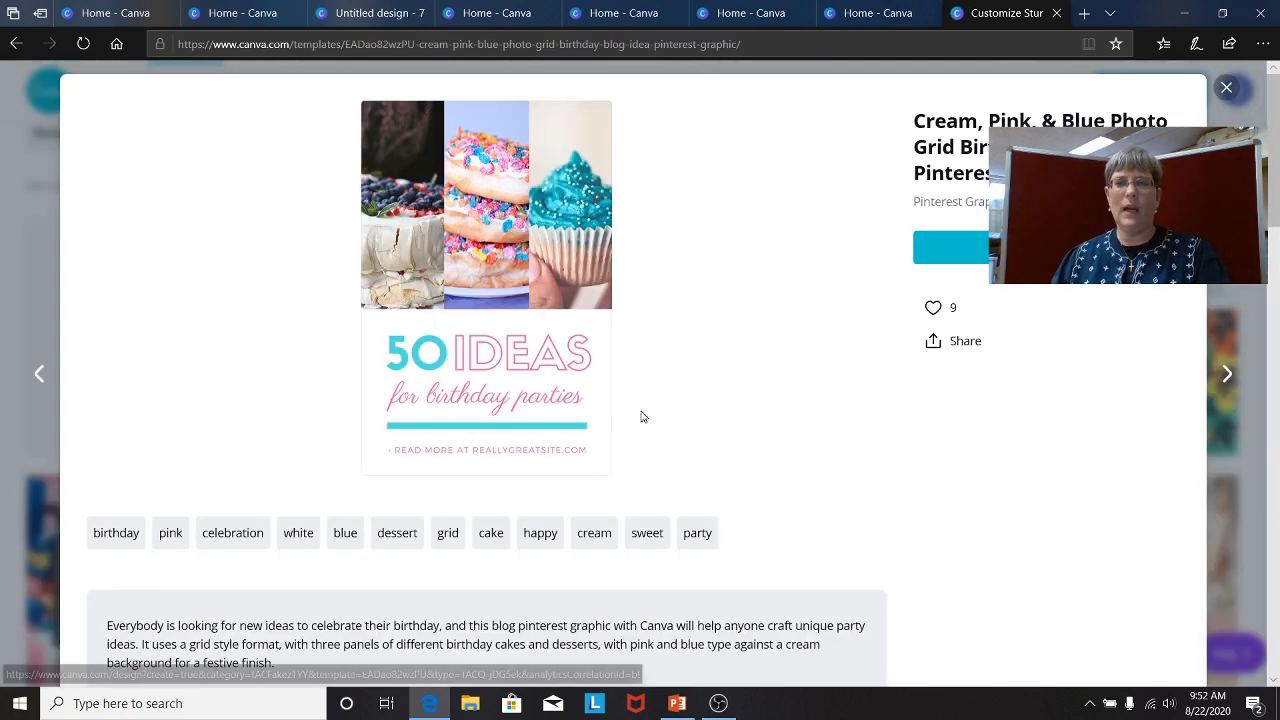
Review the birthday parties template's tags, description, colors and photos, and start a new design from it
scroll(640, 414, "down", 1)
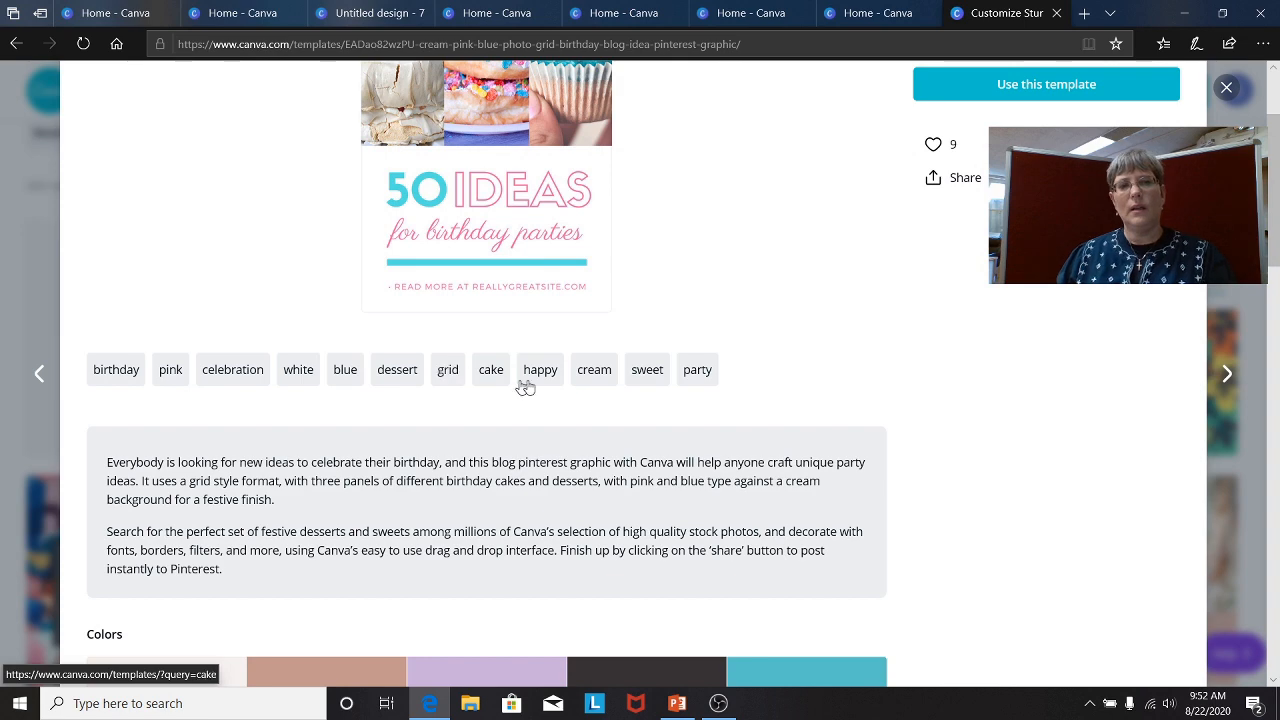
scroll(645, 383, "down", 5)
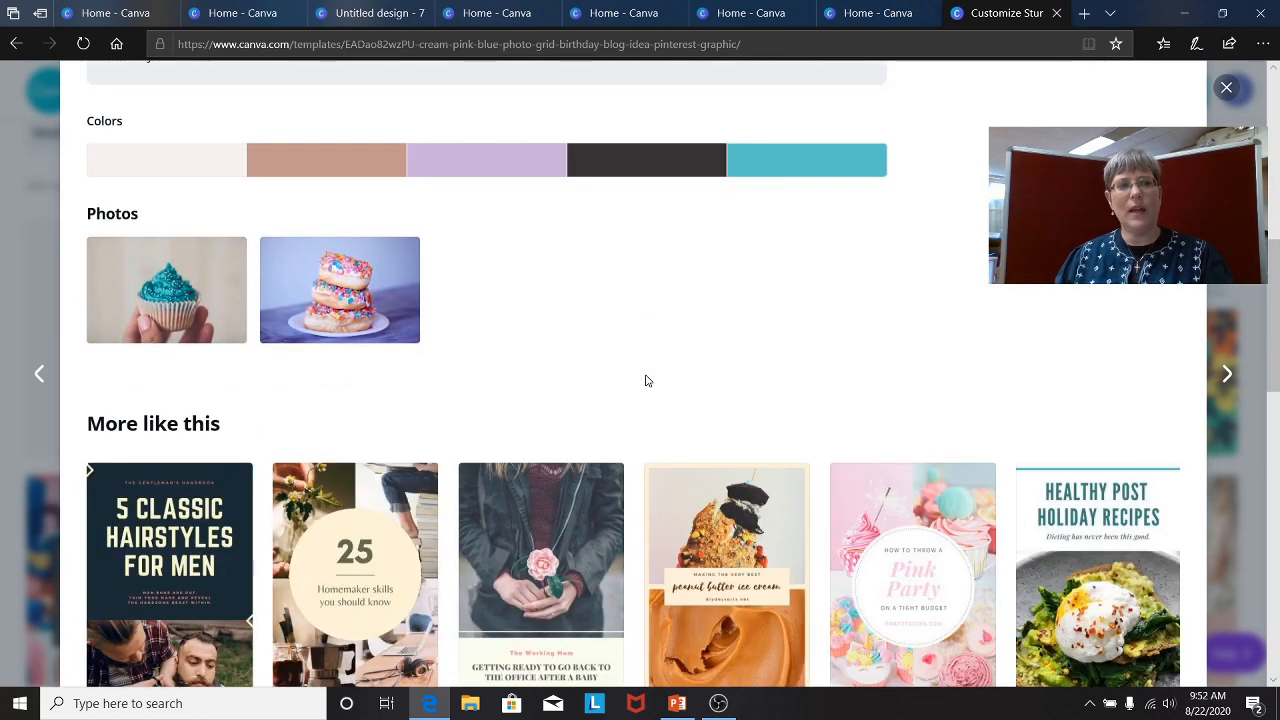
scroll(645, 380, "up", 1)
scroll(646, 380, "up", 5)
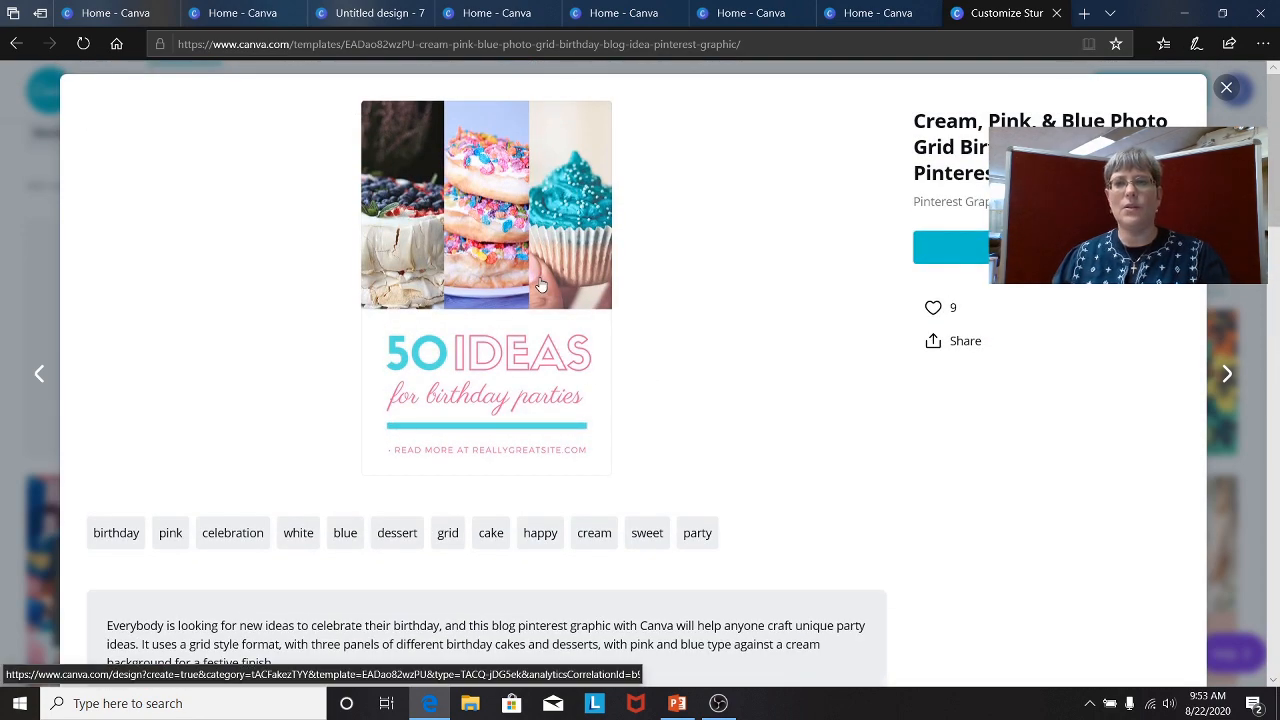
left_click(540, 285)
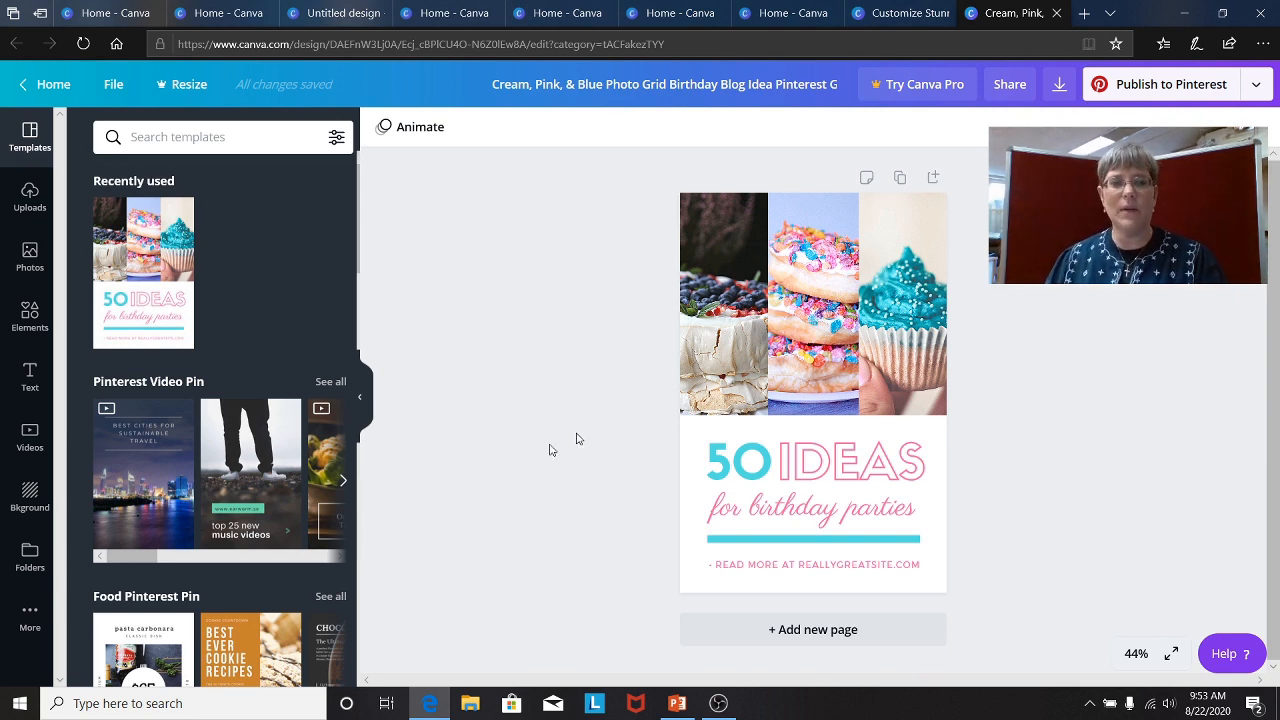
Select the cake photo in the pin's photo grid and search the photo library for "food"
scroll(300, 500, "down", 3)
scroll(246, 443, "up", 3)
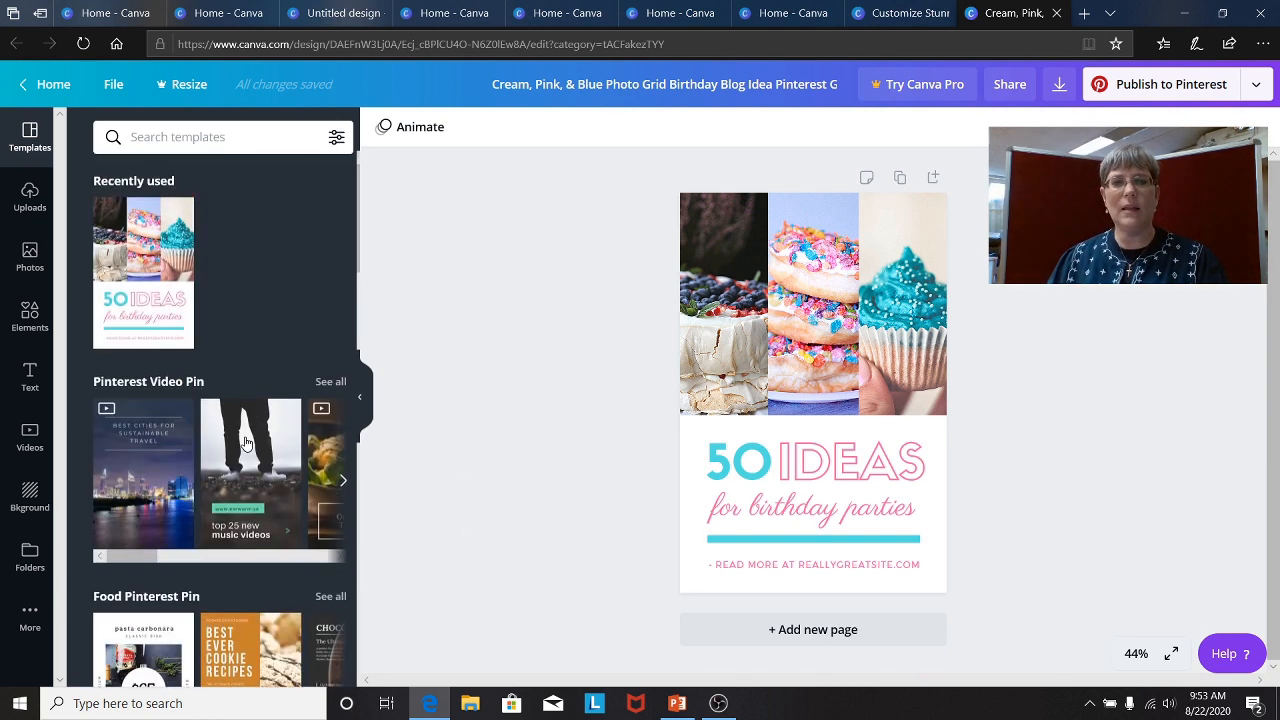
left_click(705, 329)
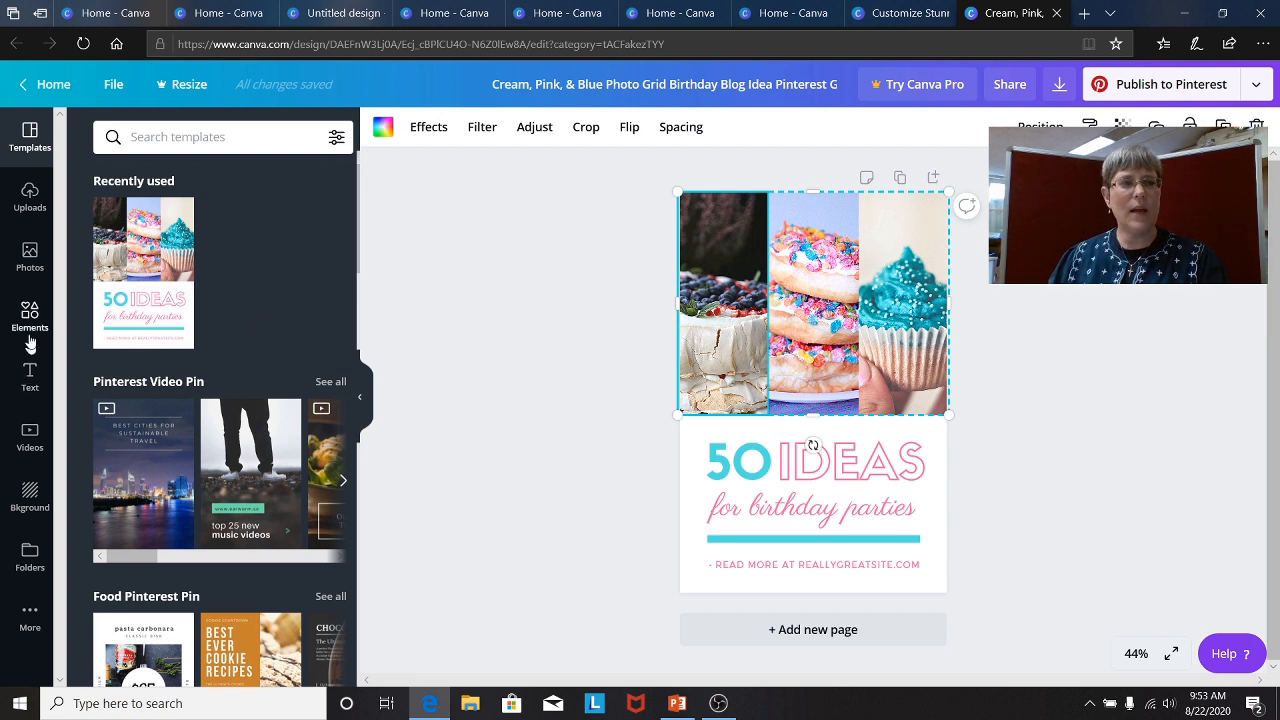
left_click(30, 258)
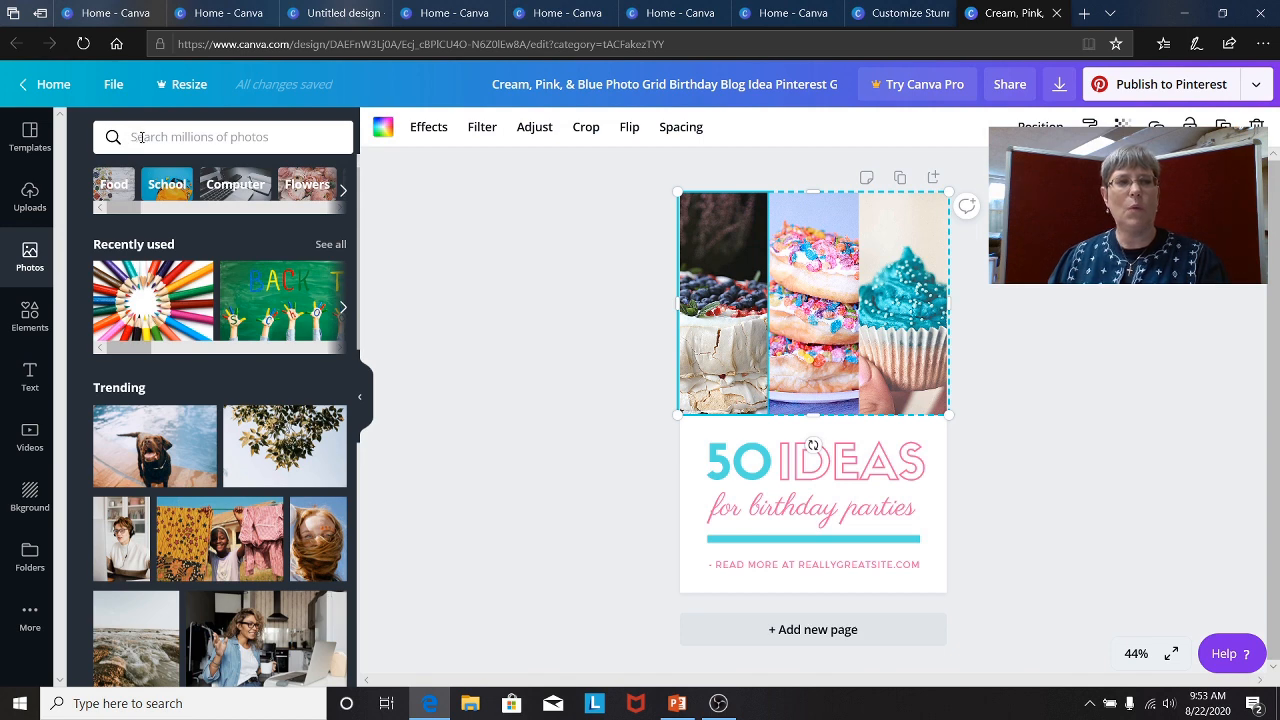
left_click(142, 137)
type("food")
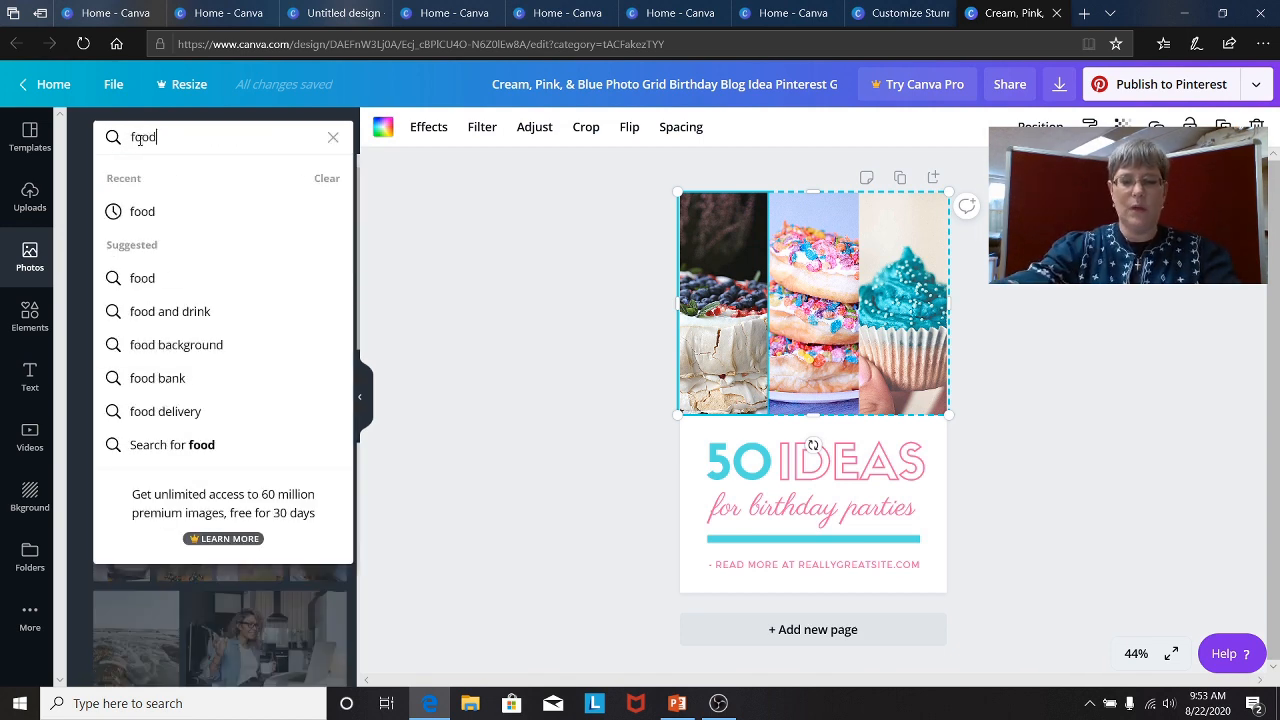
key("Return")
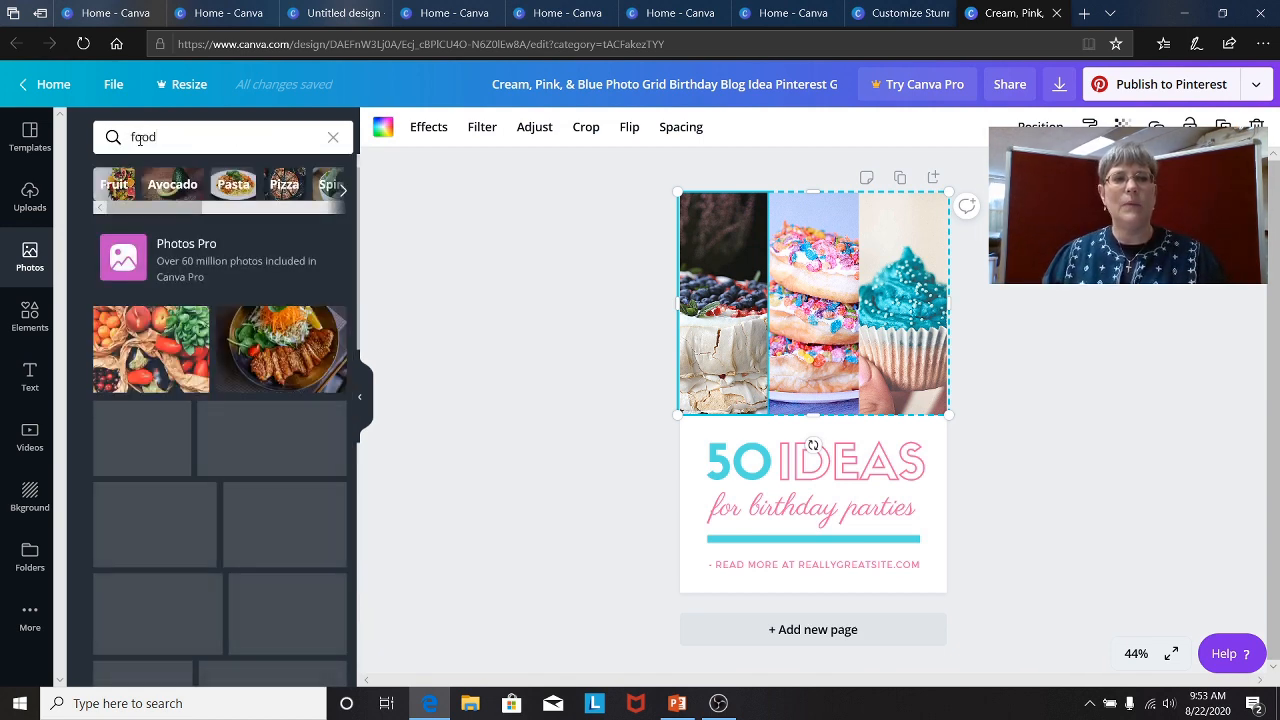
Search the photo library for "baked goods" and delete the stray black rectangle from the pin
left_click(173, 141)
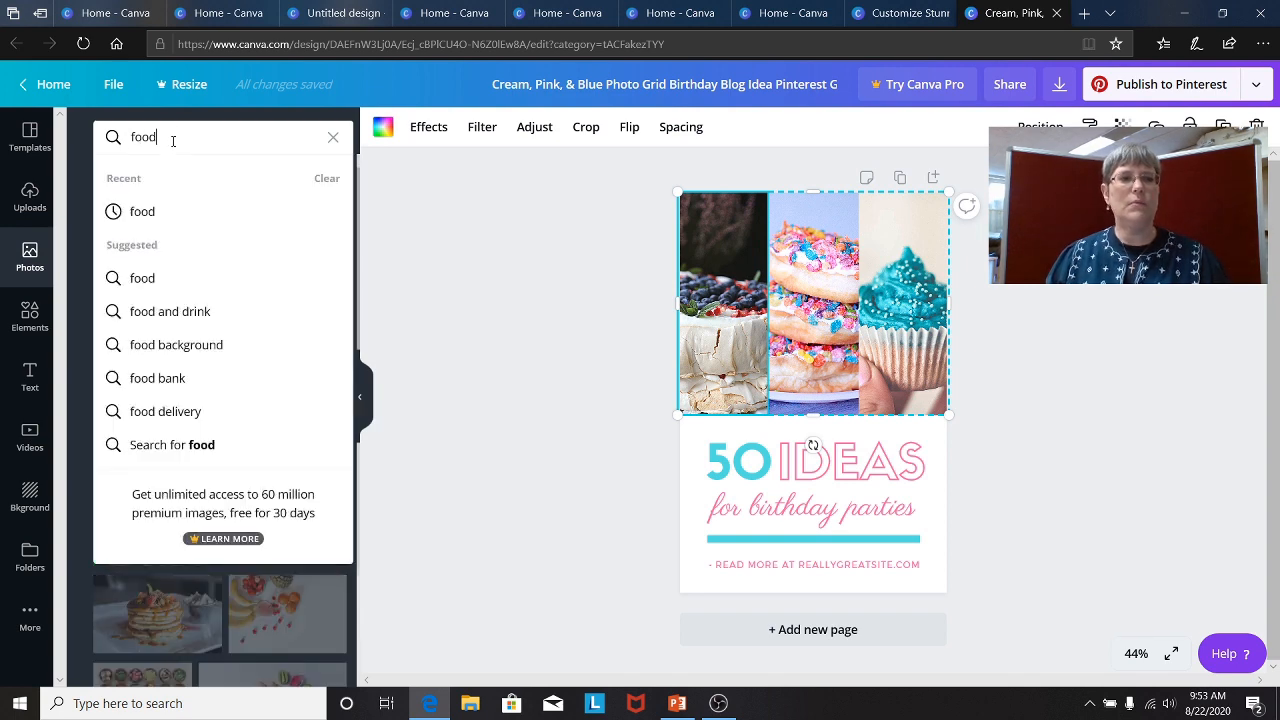
key("ctrl+a")
left_click_drag(131, 137, 91, 135)
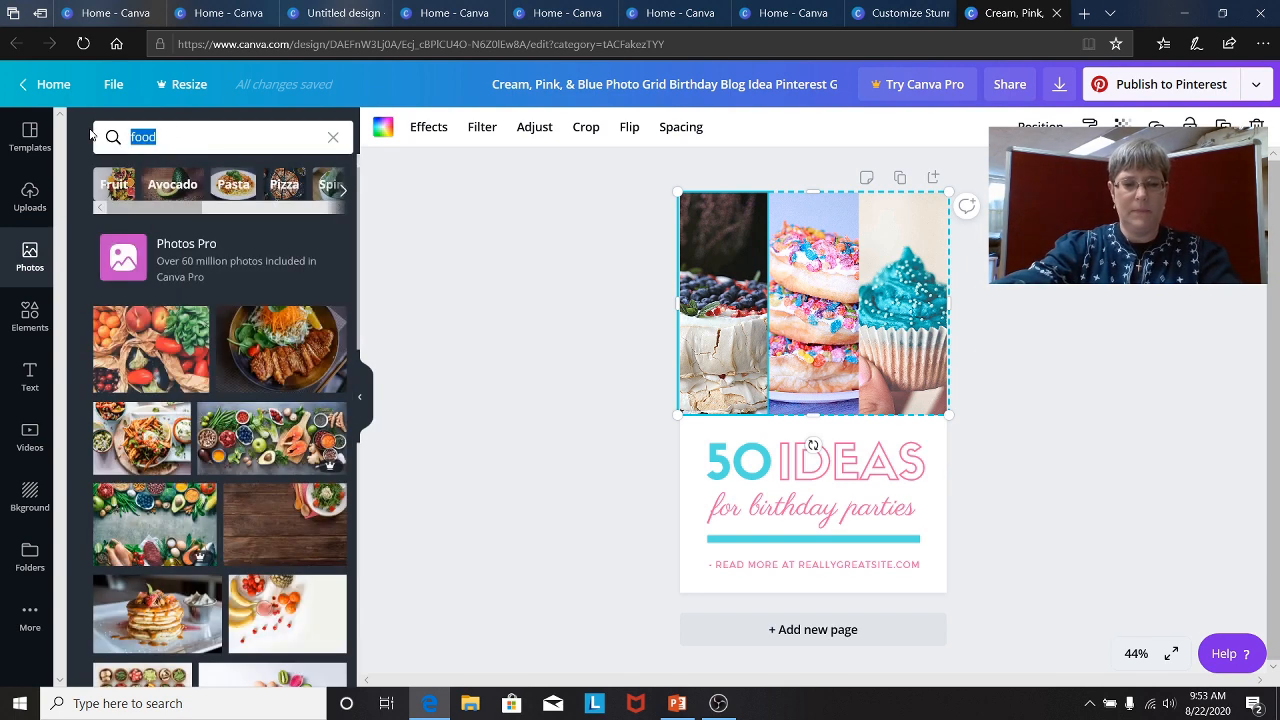
key("r")
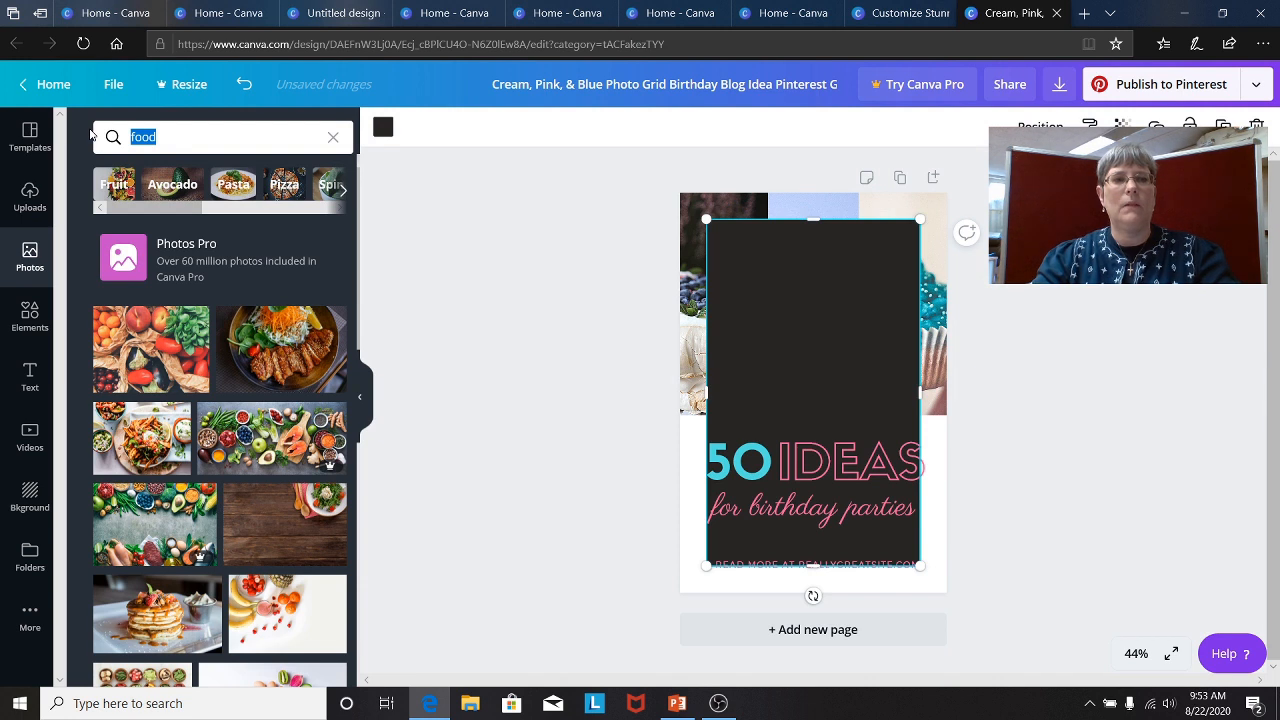
left_click(206, 140)
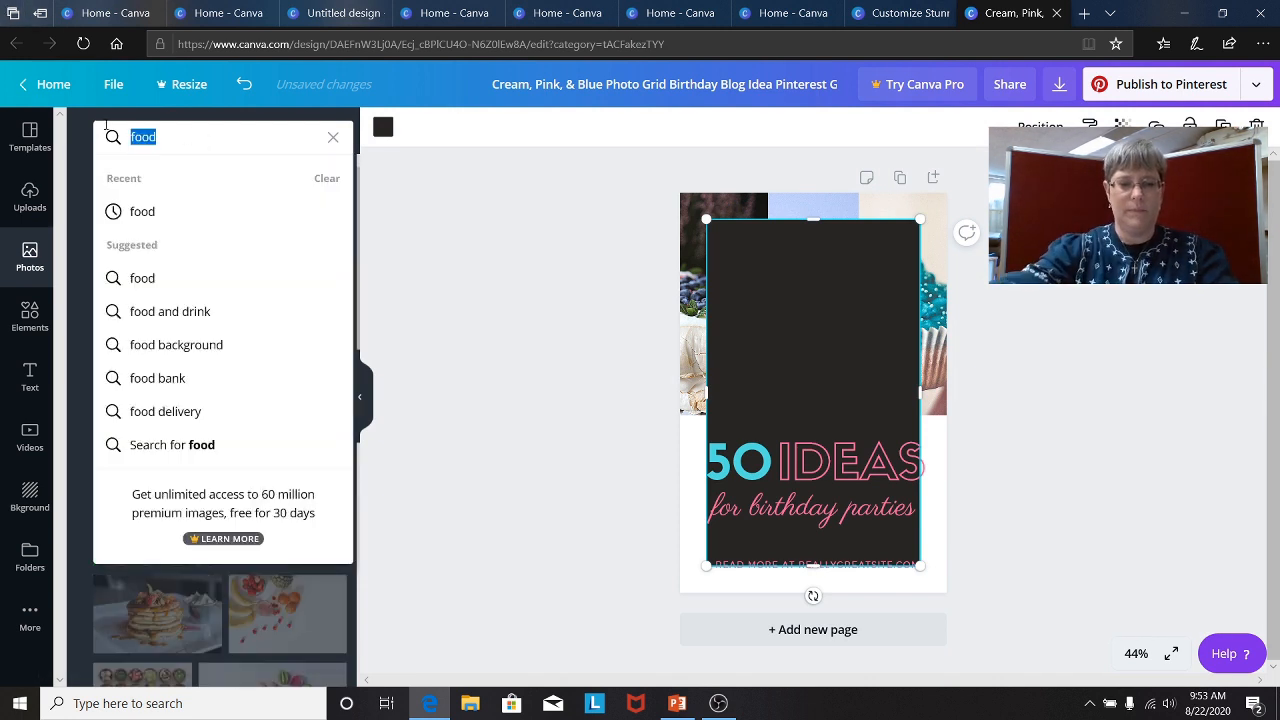
type("baked")
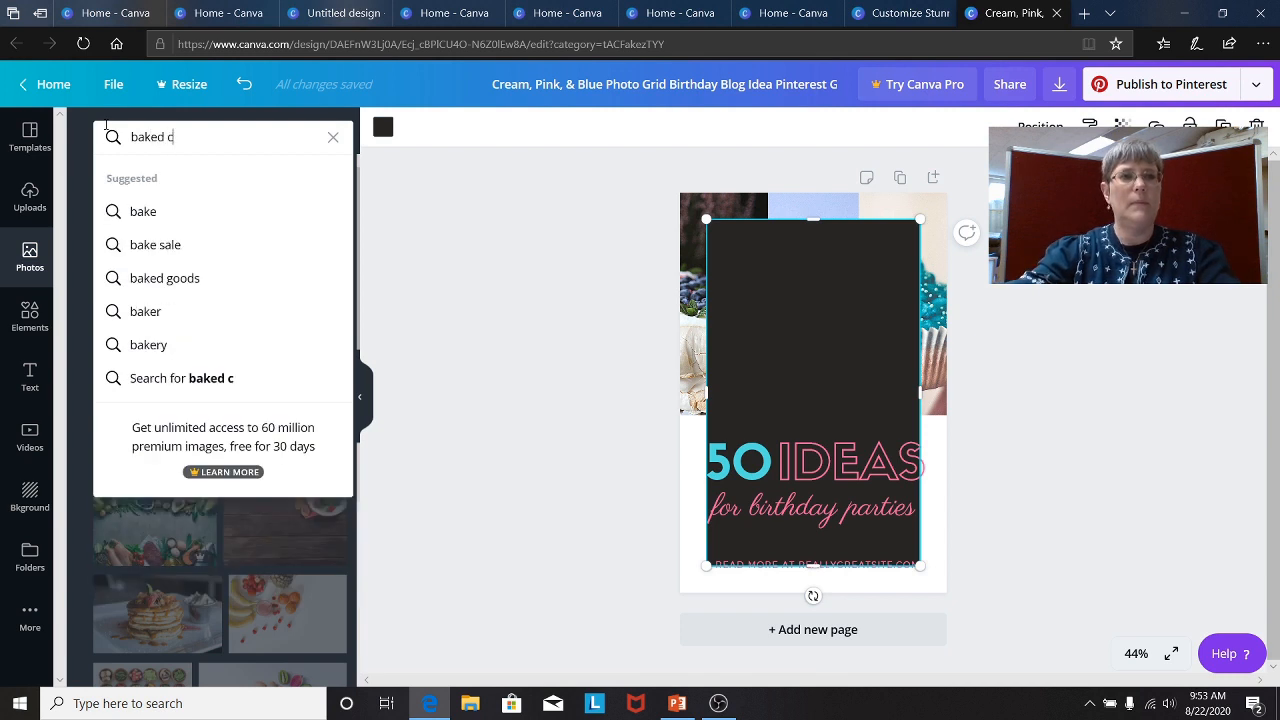
type(" c")
key("BackSpace")
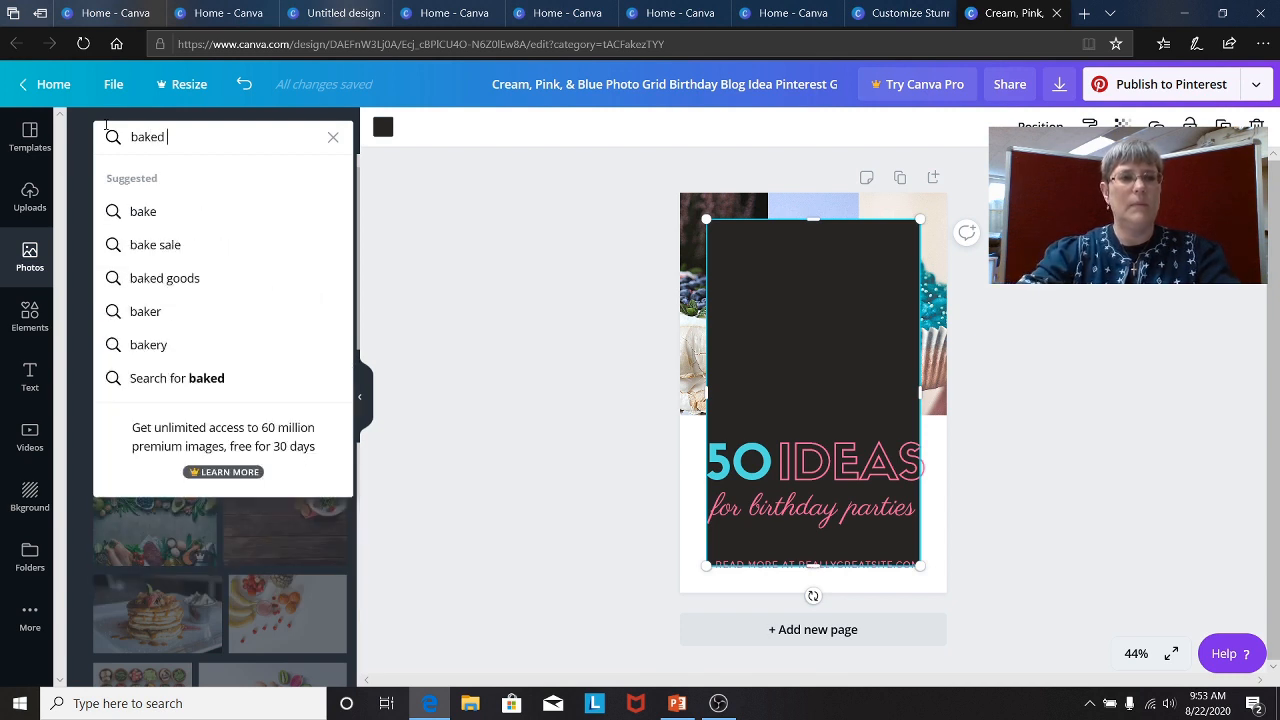
left_click(139, 281)
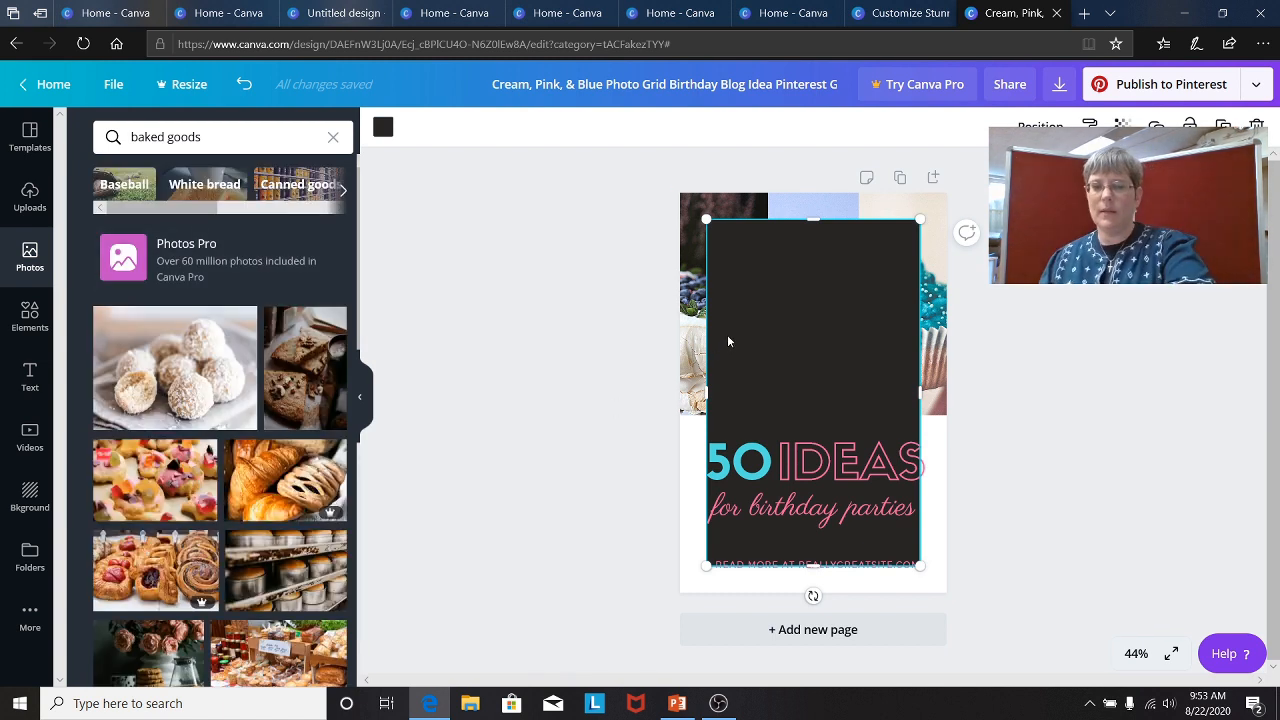
key("Delete")
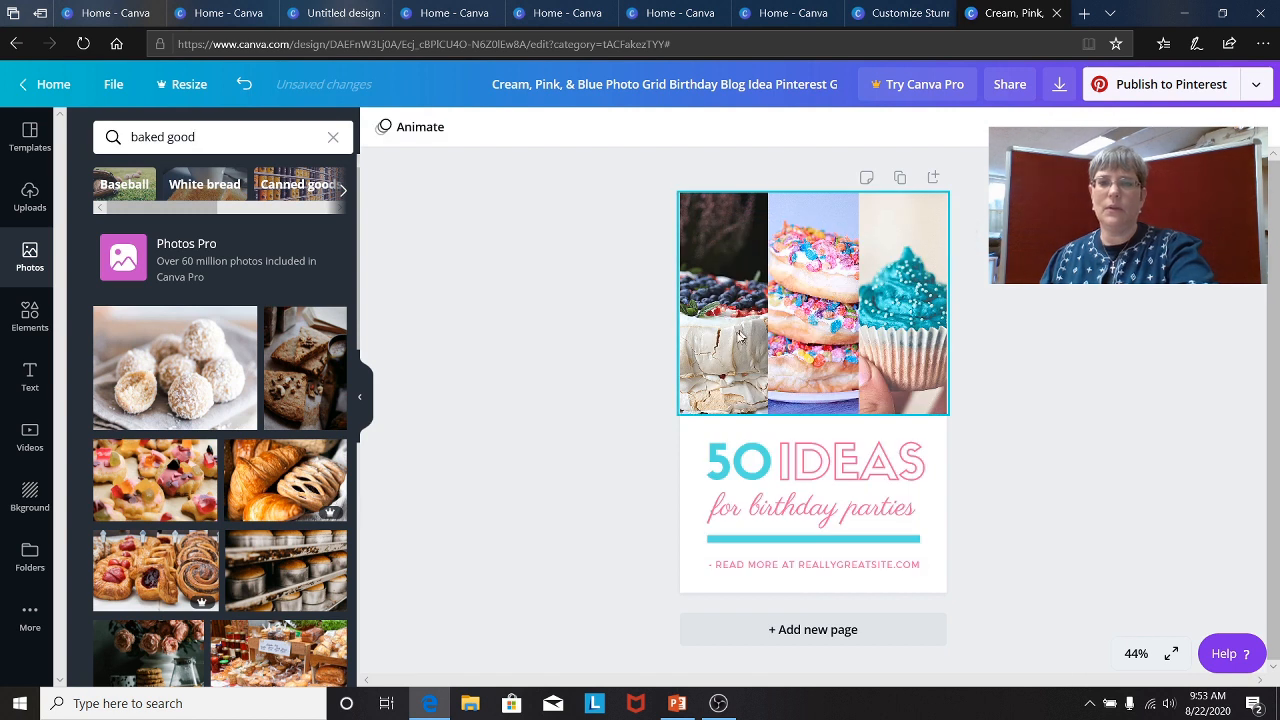
Delete the donut photo from the grid's middle frame and place the coconut balls photo in the frame that holds the blue cupcake
scroll(260, 498, "down", 3)
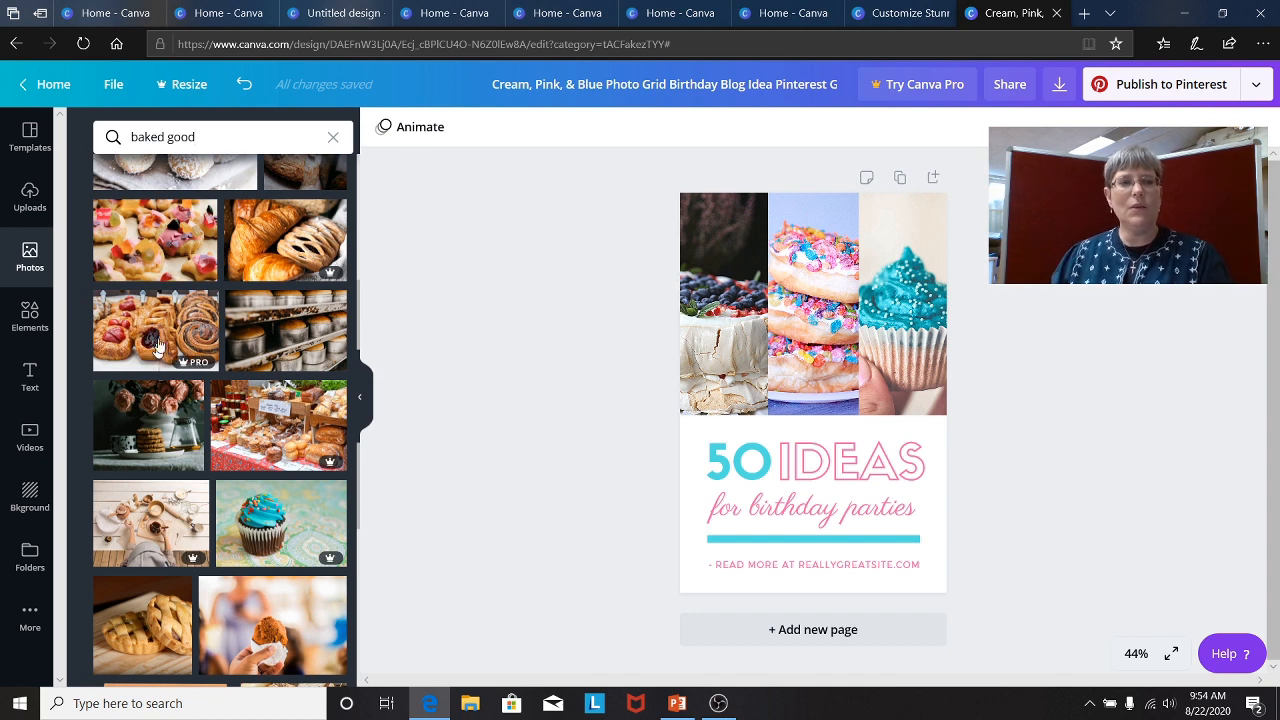
scroll(252, 265, "up", 2)
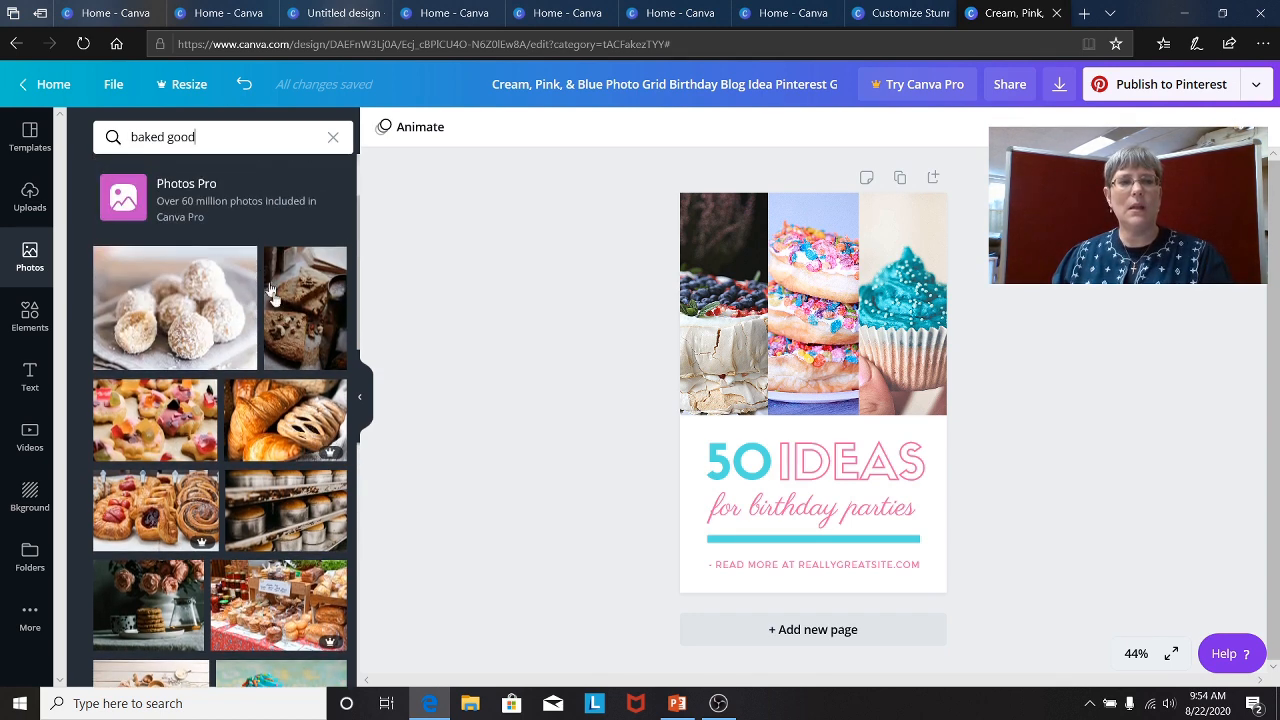
left_click(176, 330)
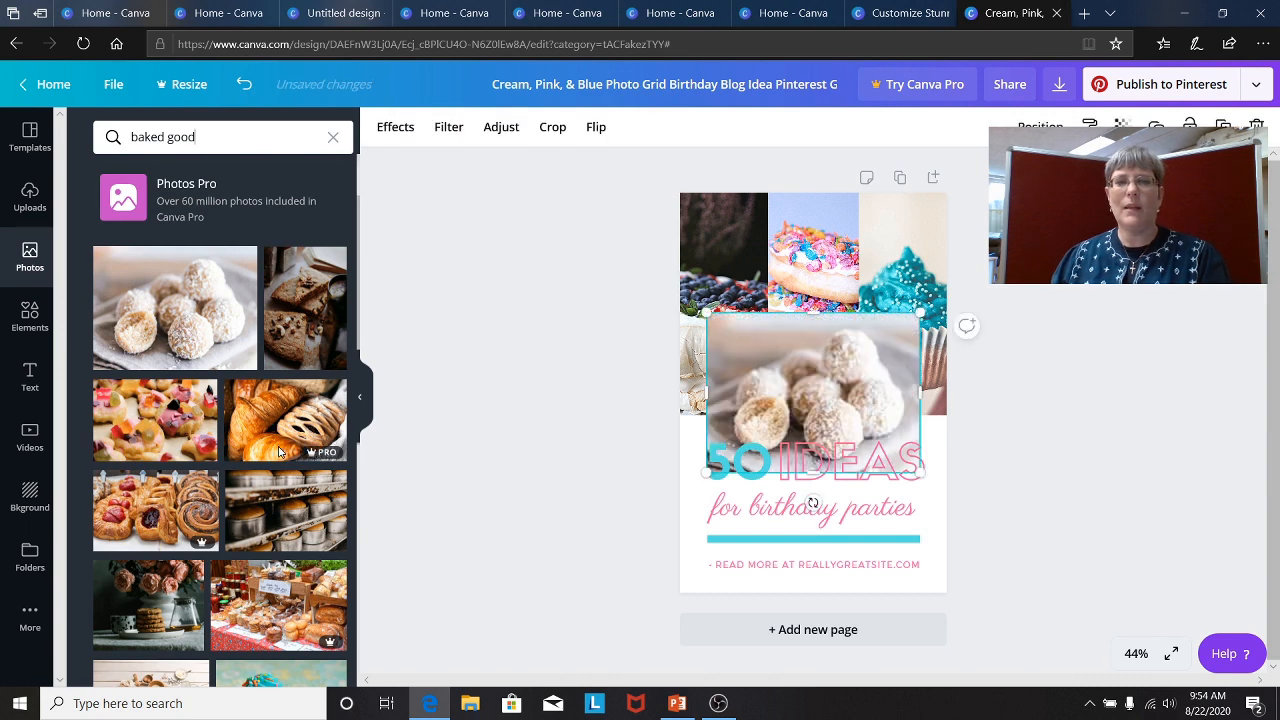
left_click(773, 267)
key("Delete")
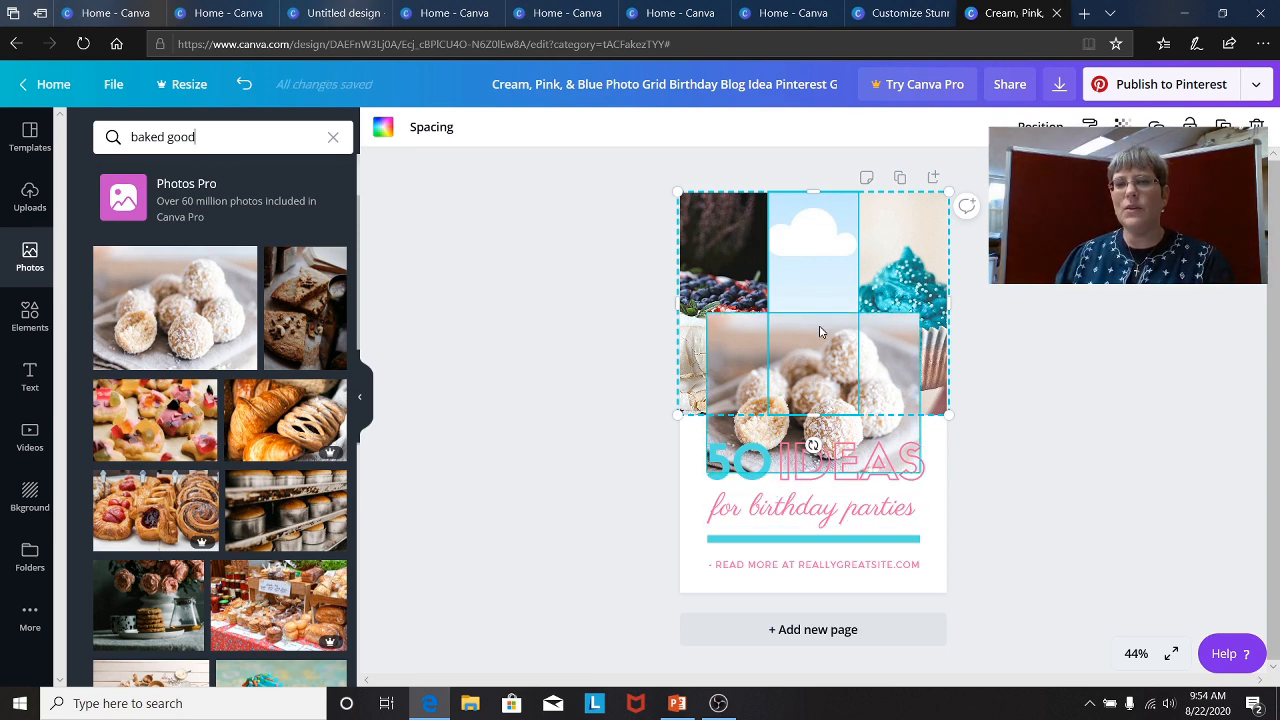
left_click_drag(820, 332, 874, 399)
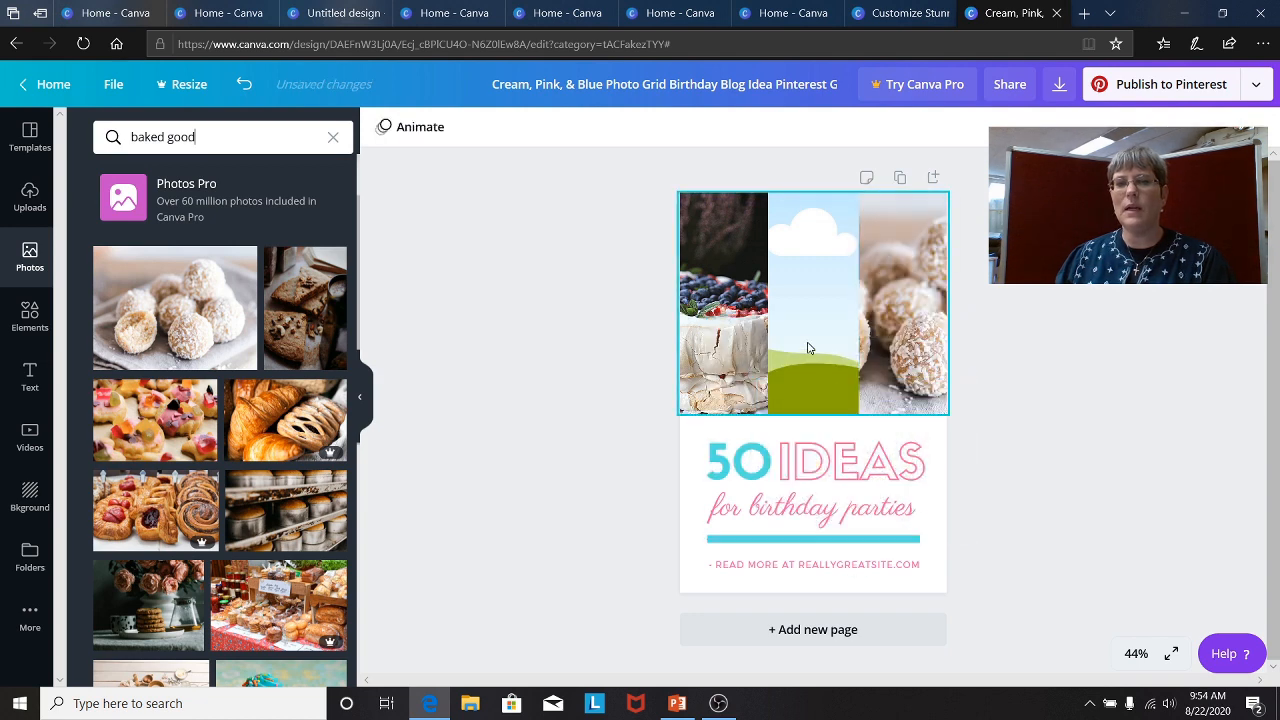
Delete the cake photo and the coconut balls photo from the grid so all three frames are empty
left_click(889, 323)
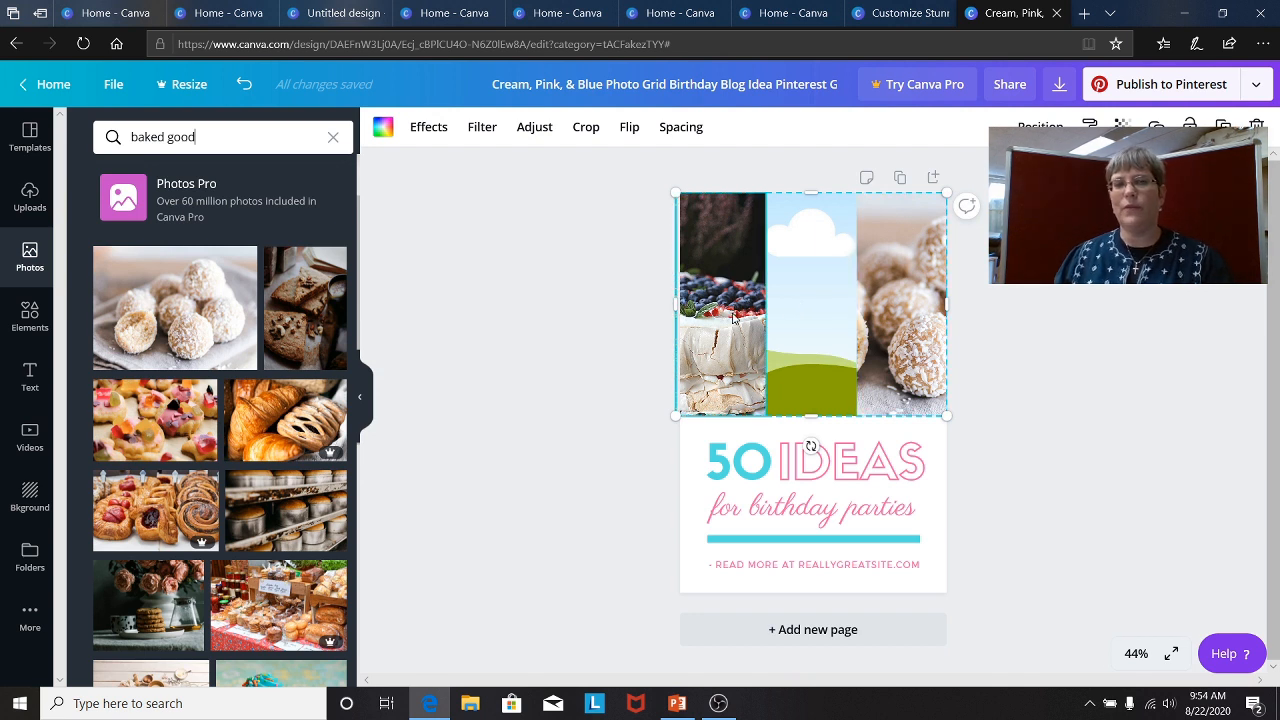
key("Delete")
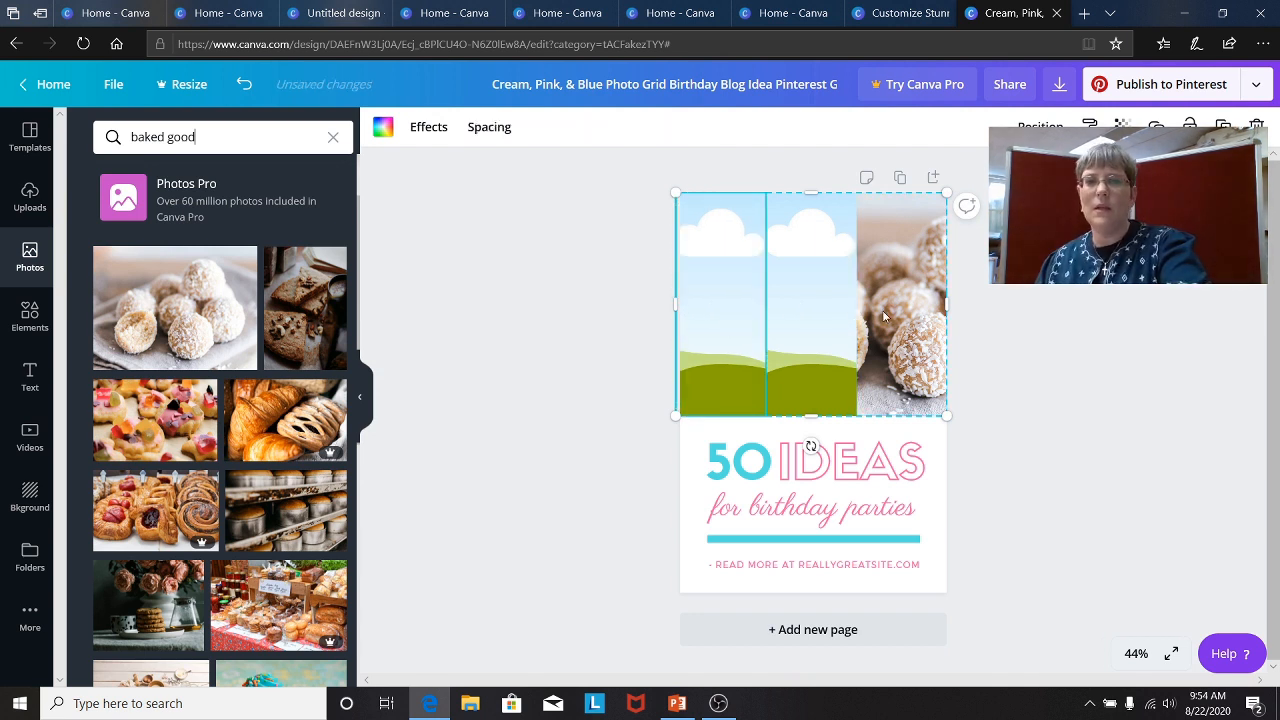
key("Delete")
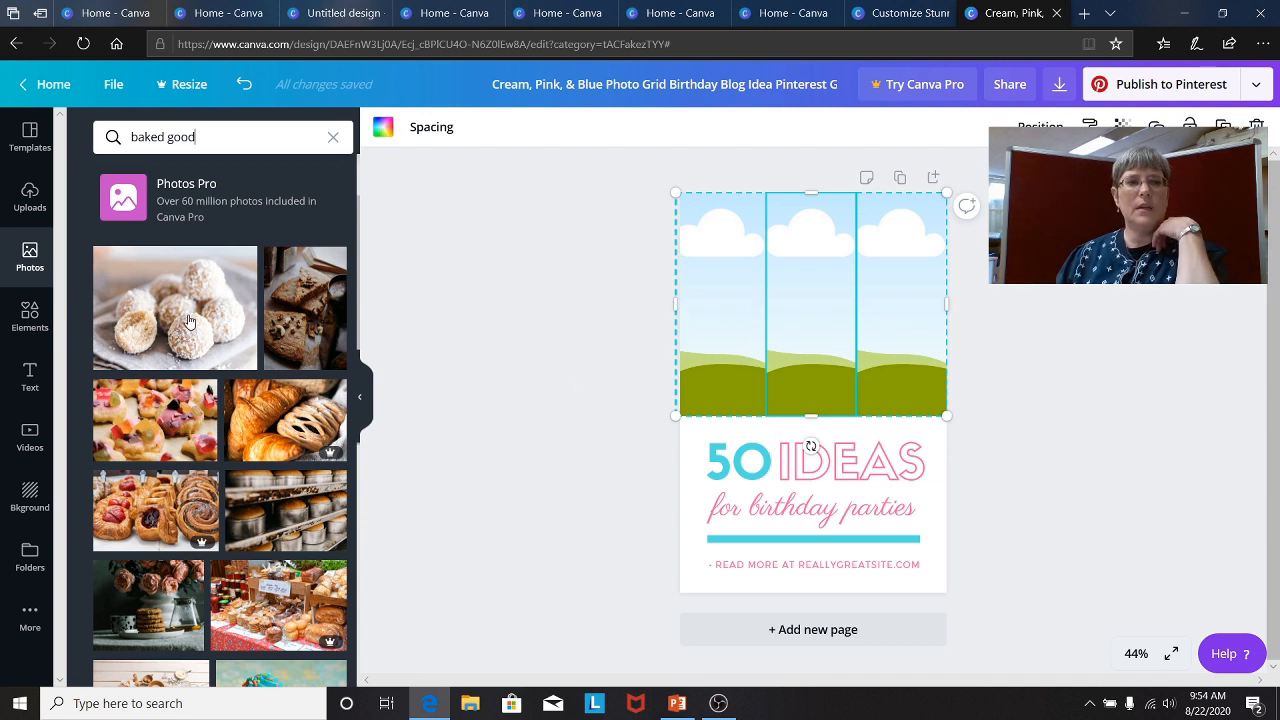
Fill the three empty grid frames, in order, with the coconut balls, fruit-topped pastries and lattice pie photos
left_click_drag(184, 322, 653, 316)
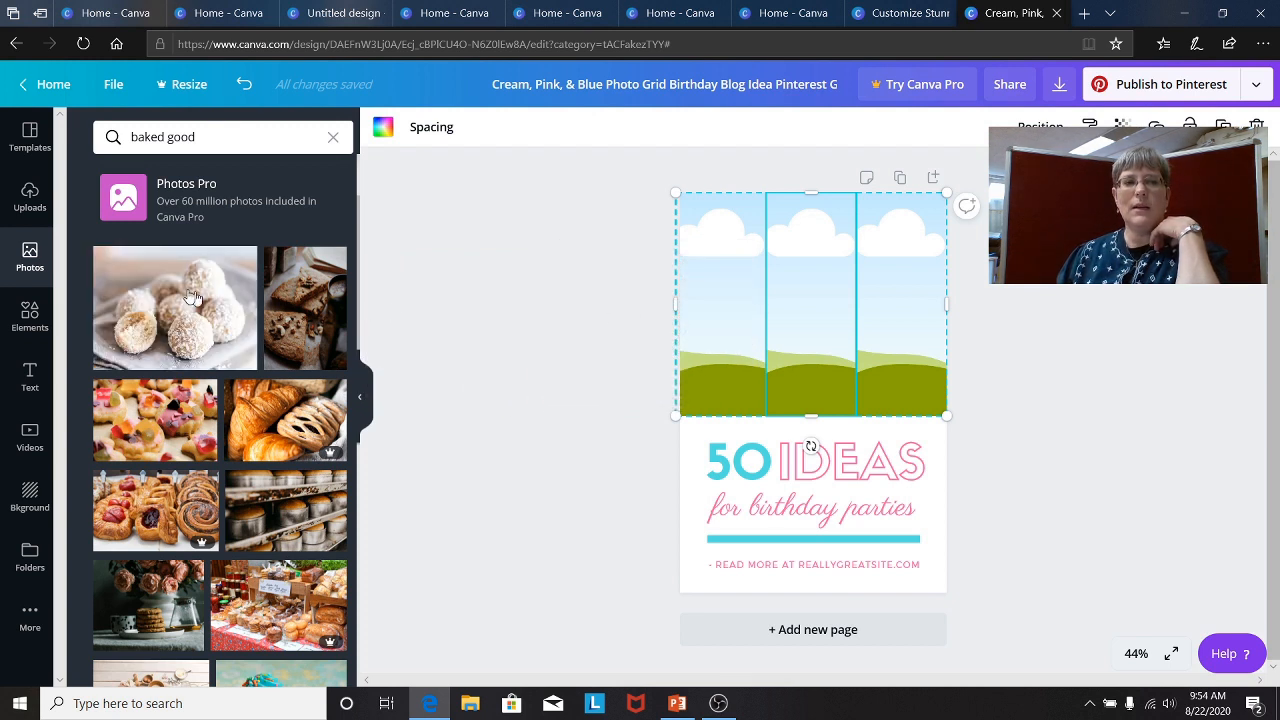
left_click_drag(490, 254, 726, 256)
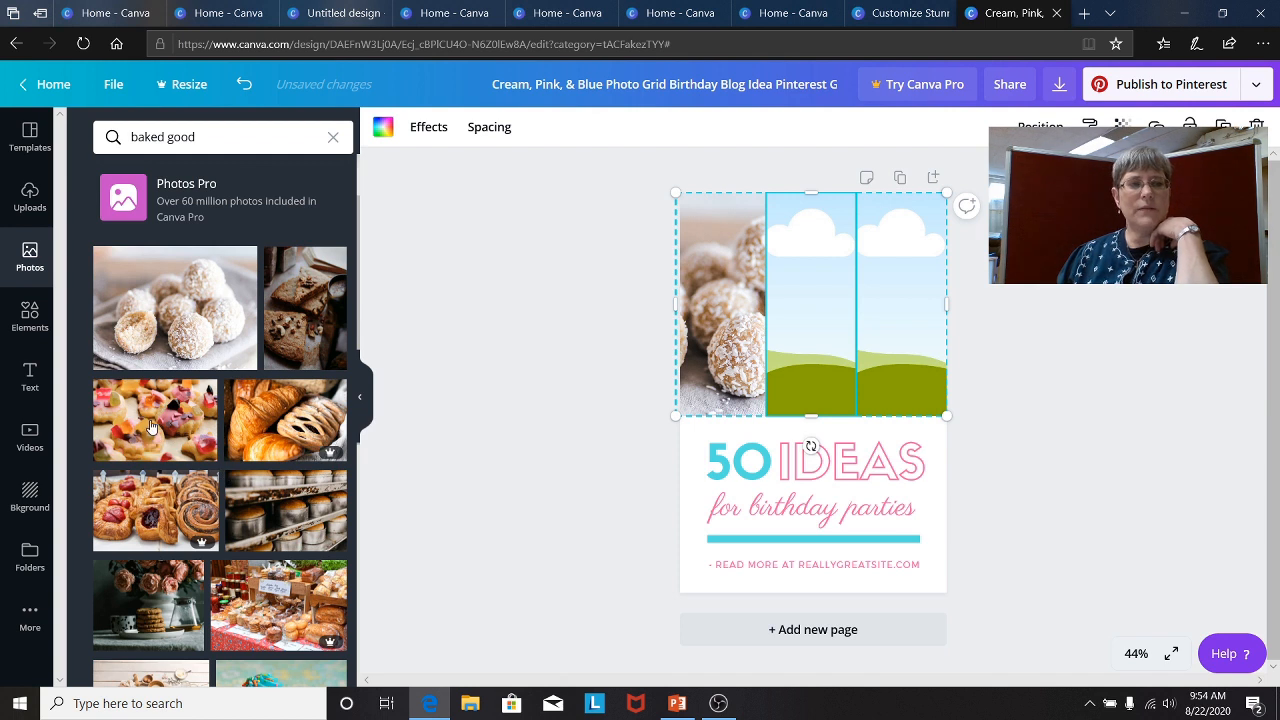
left_click_drag(281, 407, 662, 400)
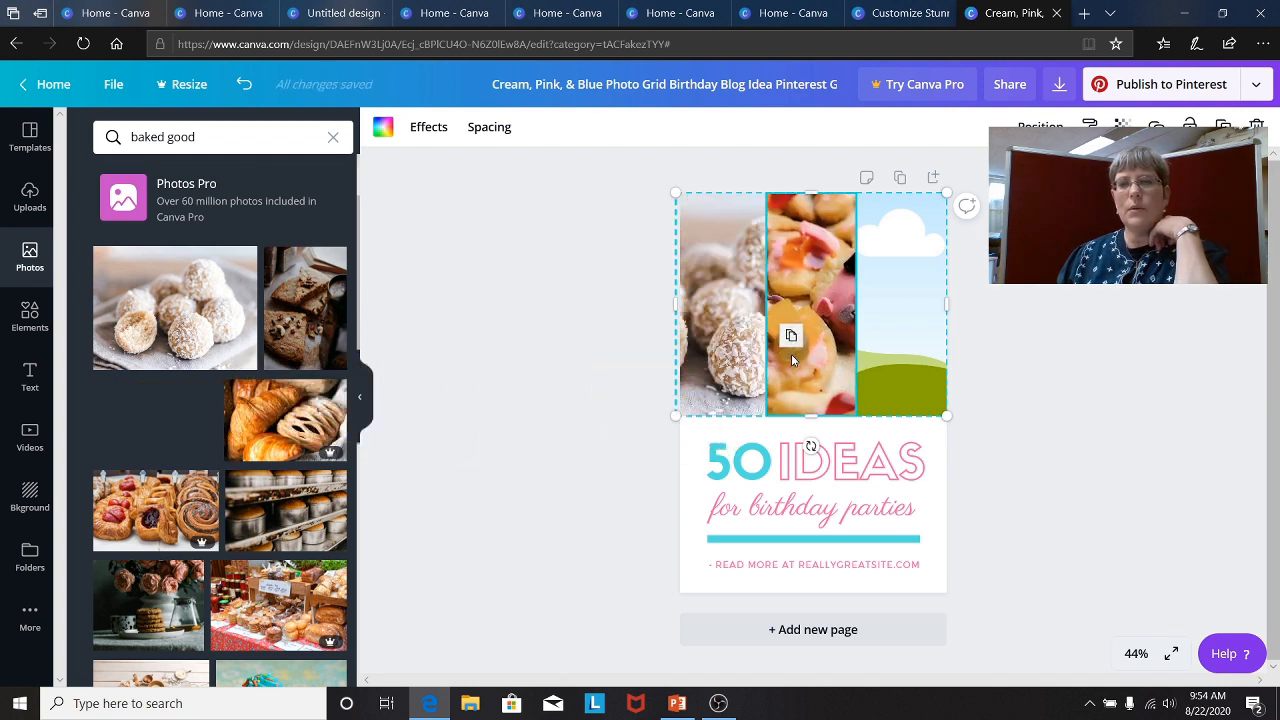
left_click_drag(792, 358, 792, 358)
scroll(160, 422, "down", 5)
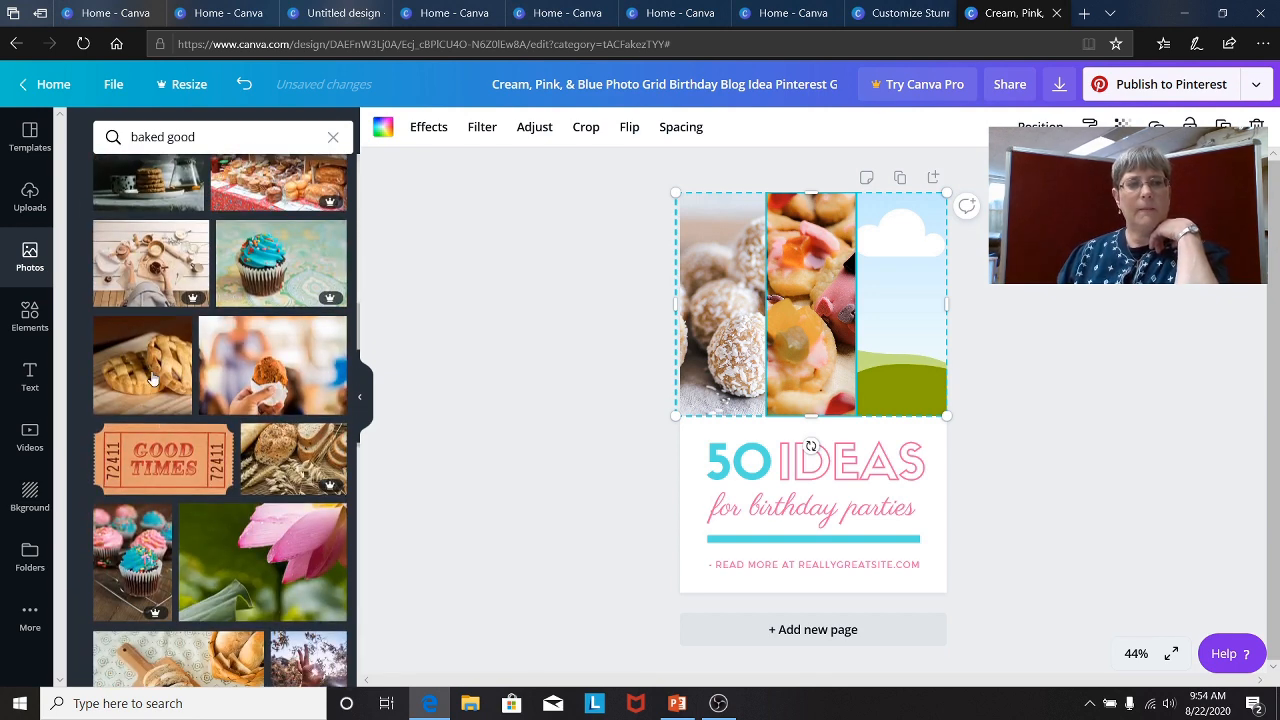
left_click_drag(152, 376, 917, 373)
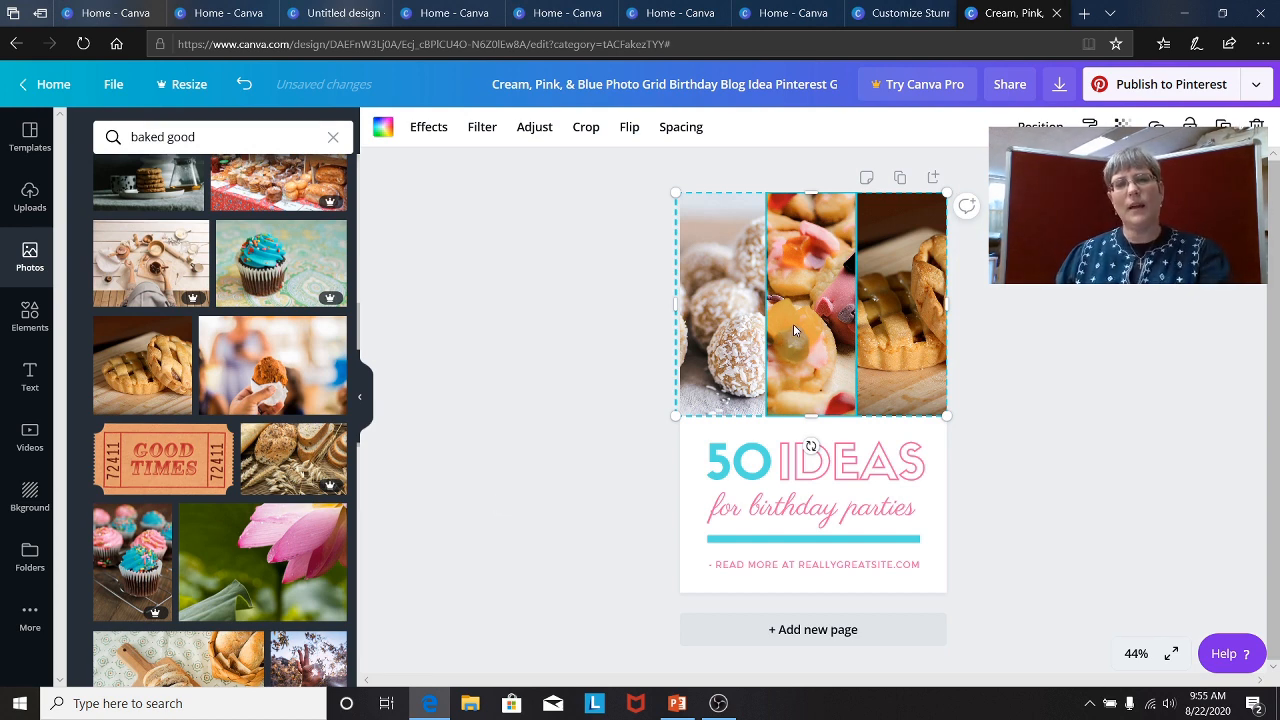
Try the Pro photo of pink and blue cupcakes on the pin and remove it
scroll(281, 505, "down", 3)
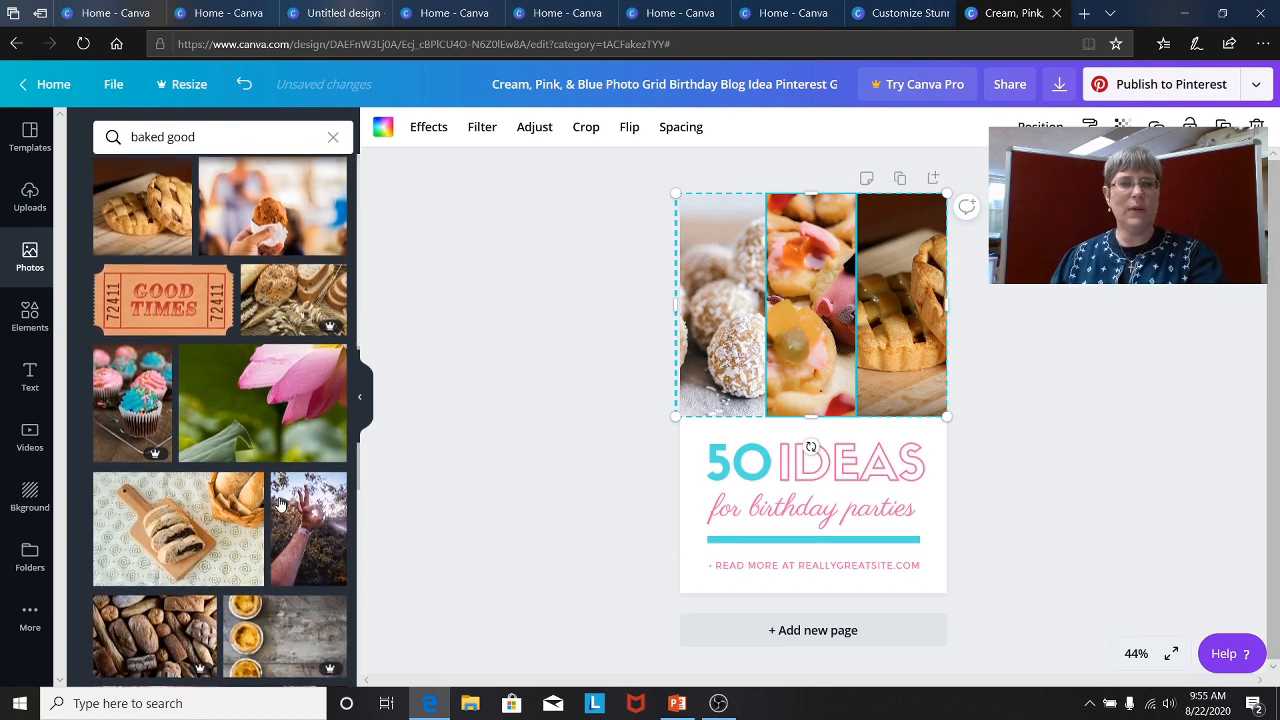
scroll(276, 502, "down", 2)
scroll(264, 488, "up", 1)
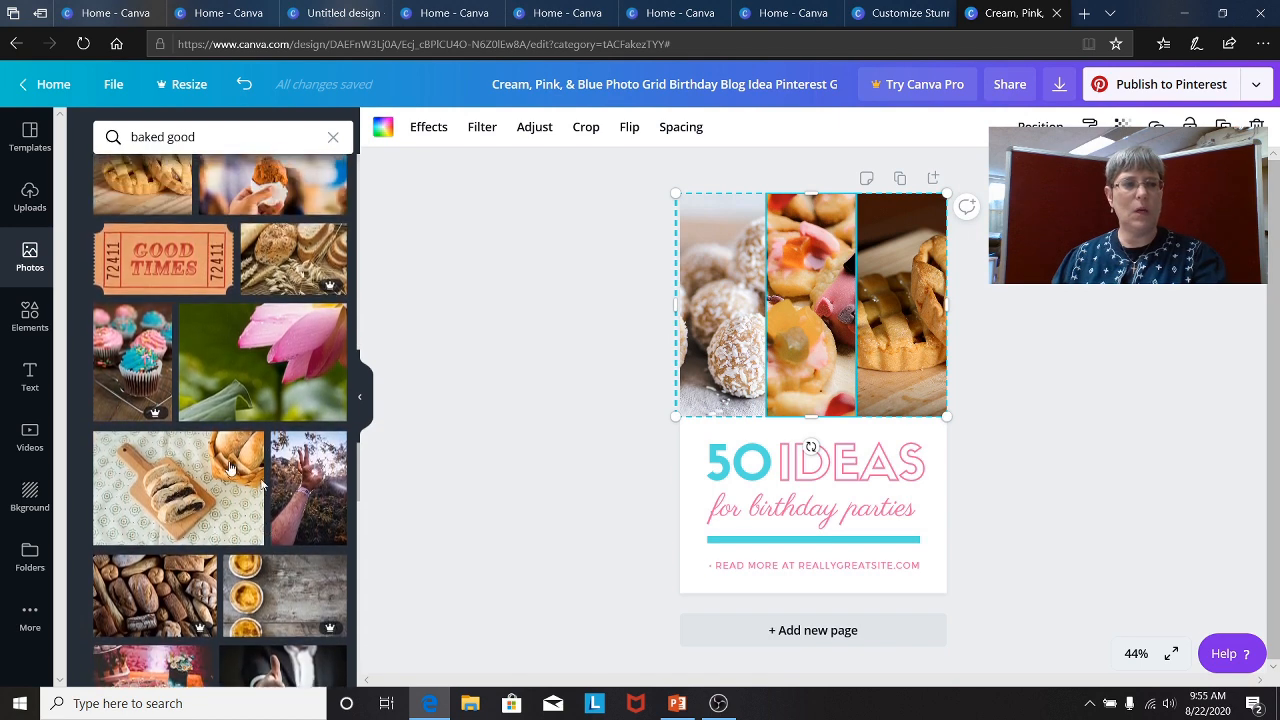
left_click(137, 347)
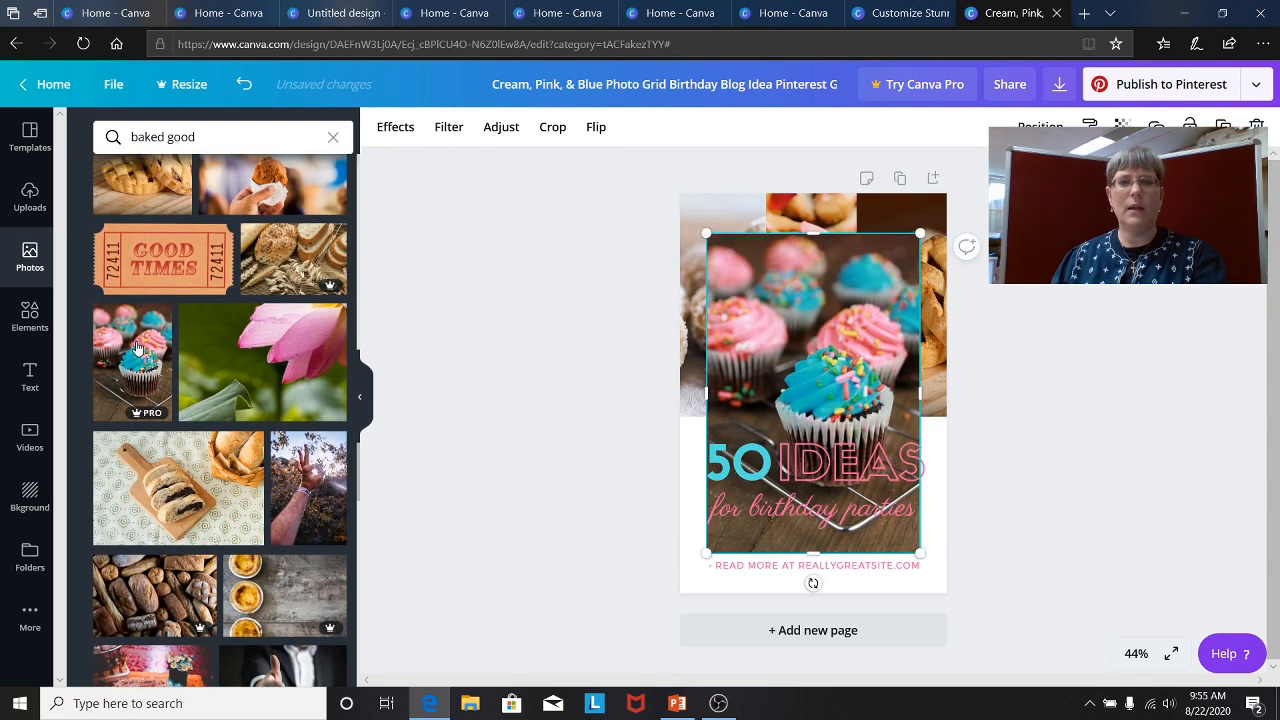
key("Delete")
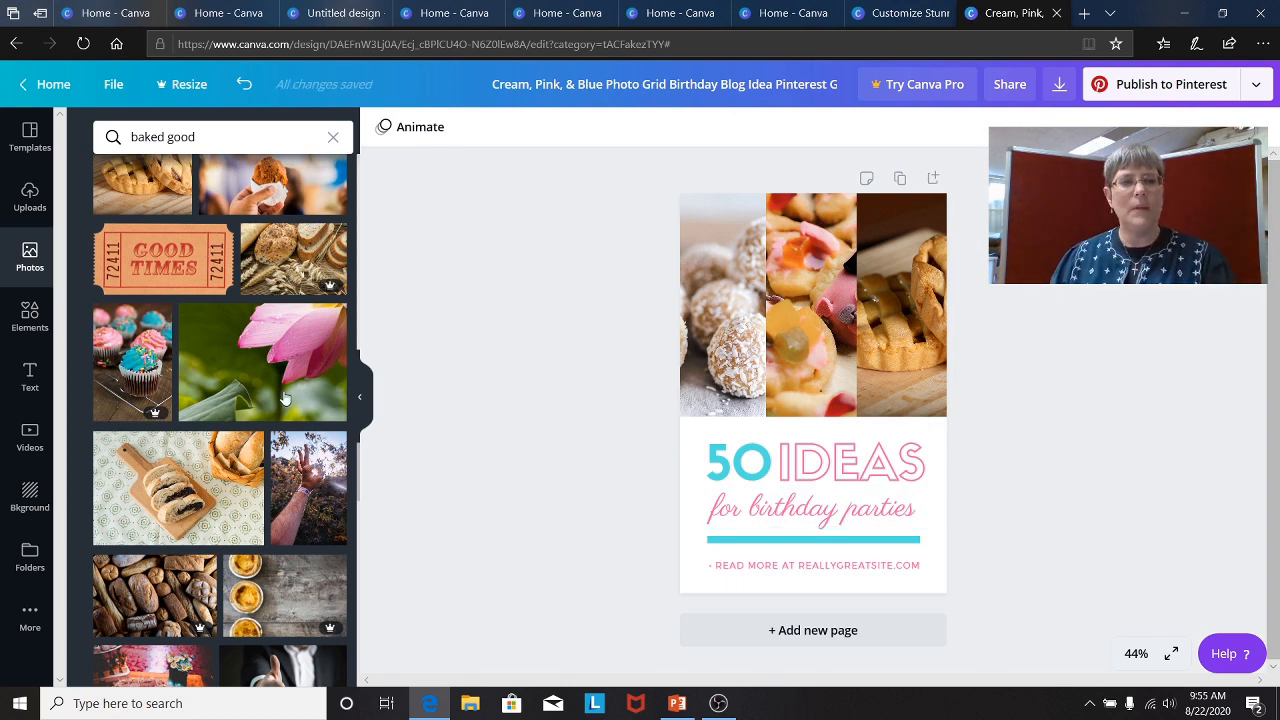
Browse more of the baked goods photos and search the photo library for "desserts"
scroll(262, 396, "down", 3)
scroll(256, 400, "down", 2)
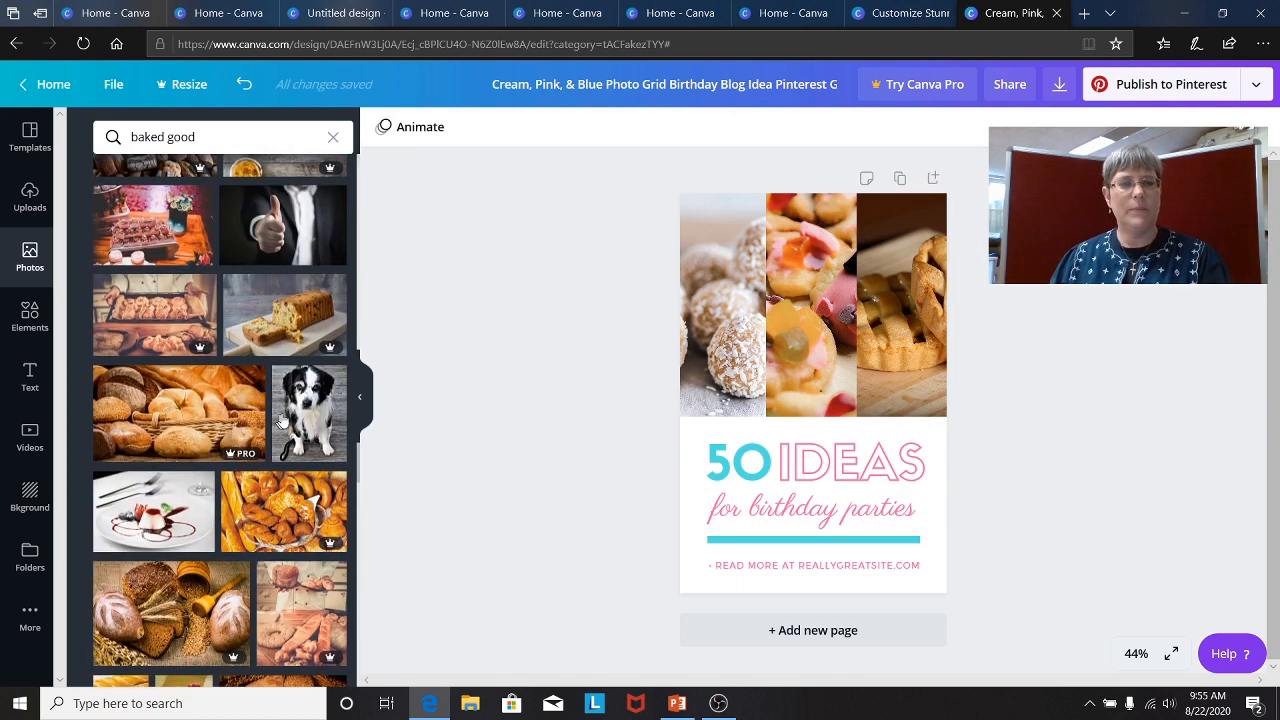
scroll(284, 540, "down", 2)
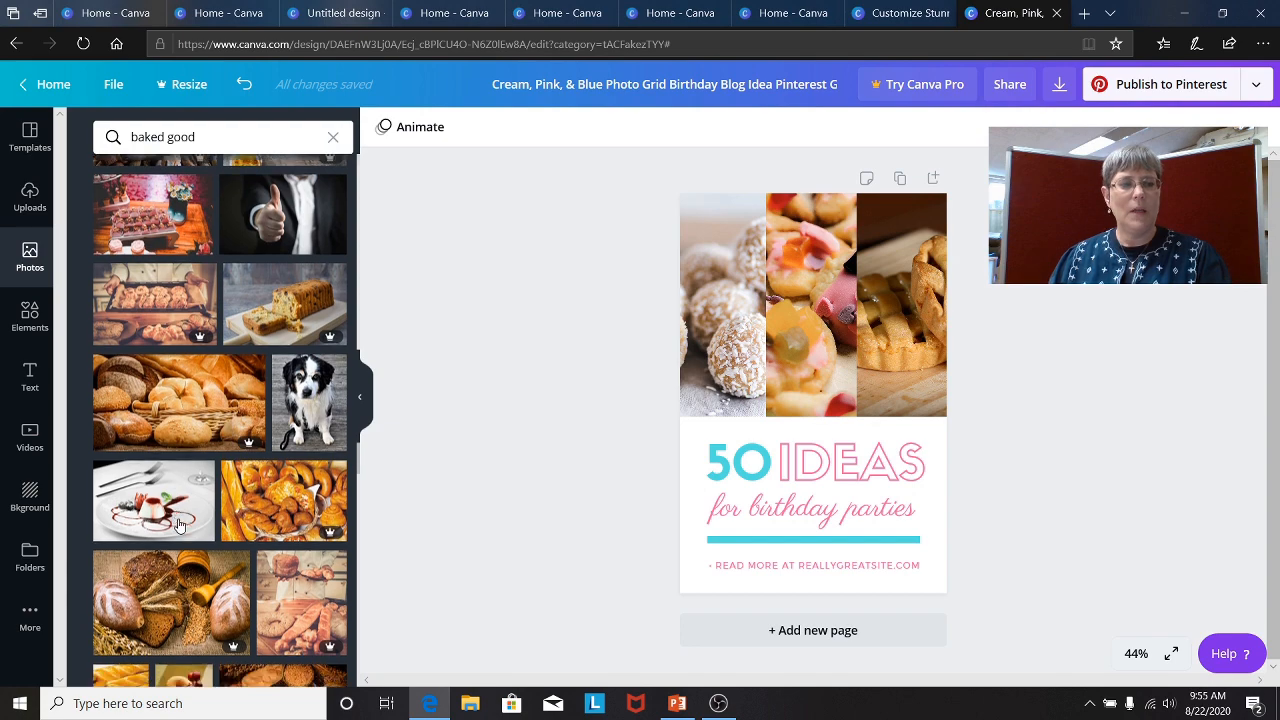
scroll(284, 570, "down", 4)
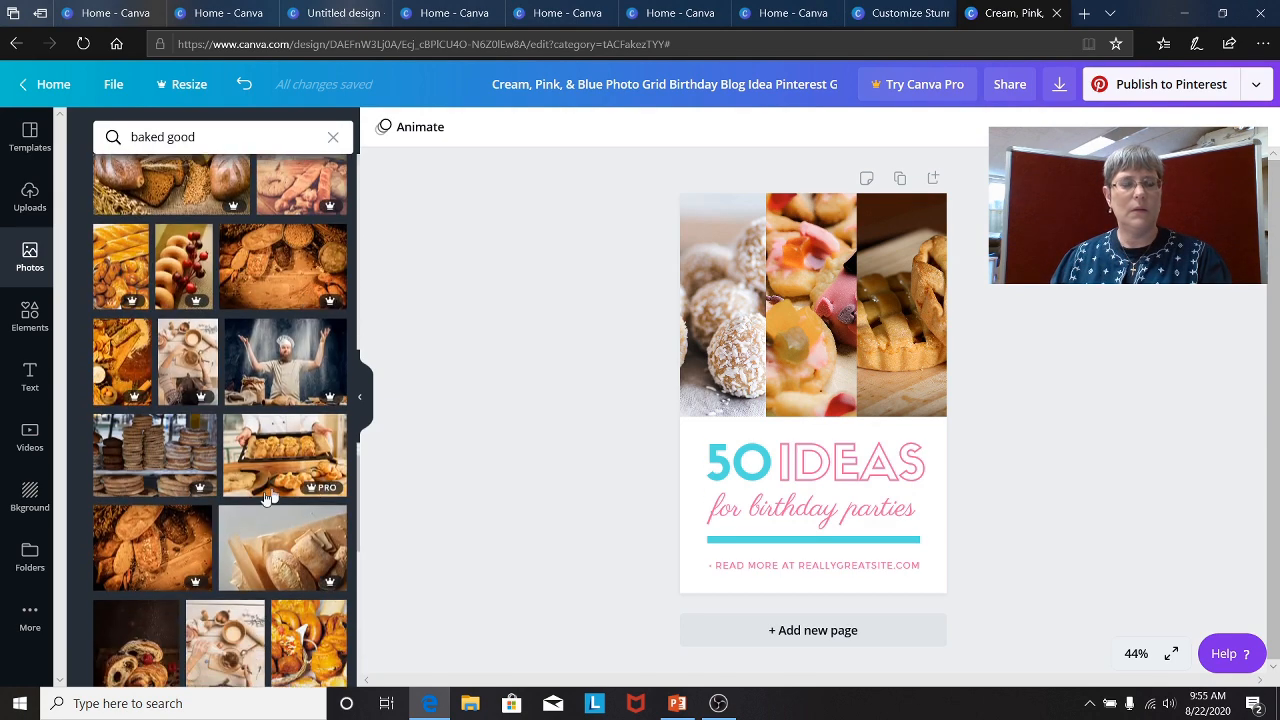
scroll(220, 532, "down", 3)
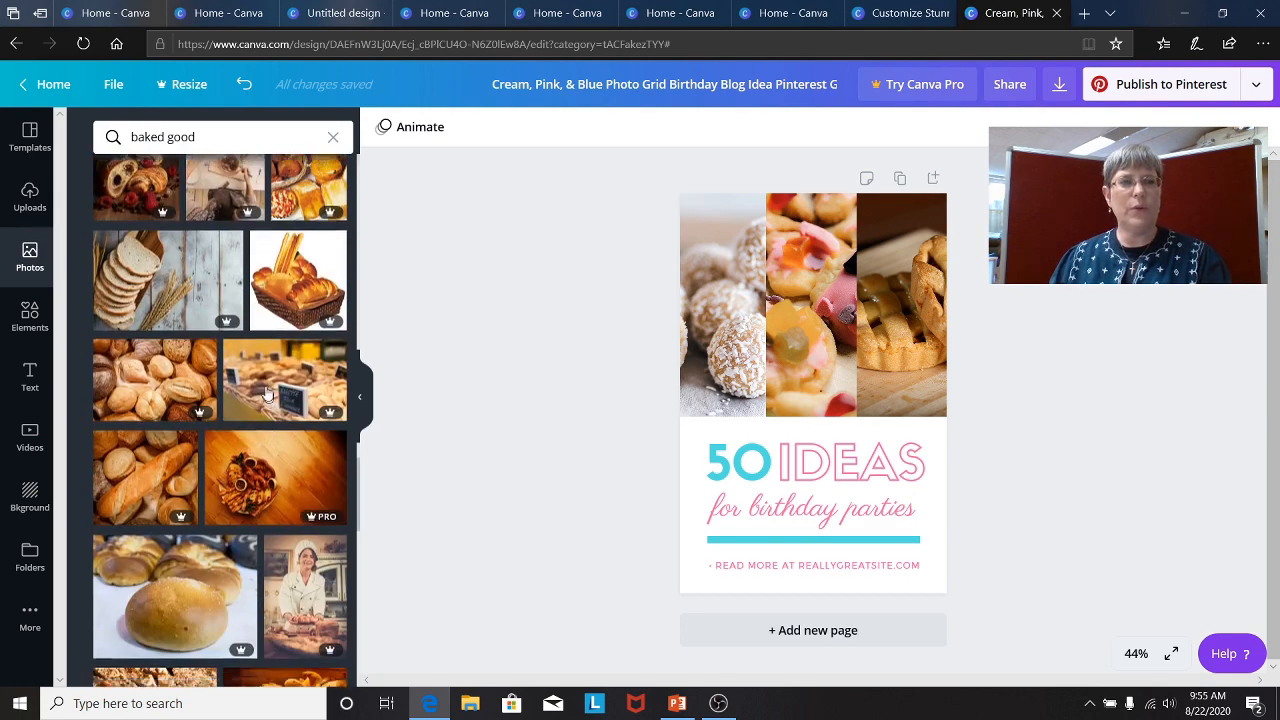
scroll(220, 280, "up", 4)
left_click(227, 128)
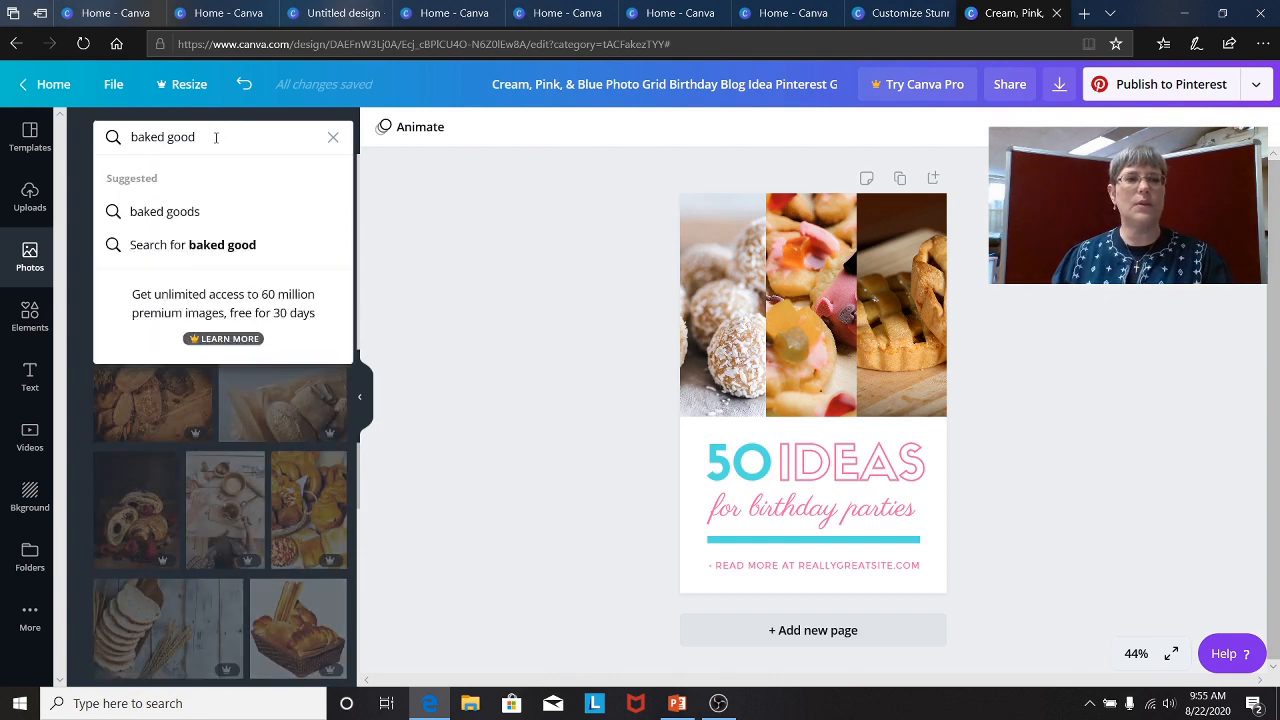
left_click_drag(214, 134, 116, 131)
type("desserts")
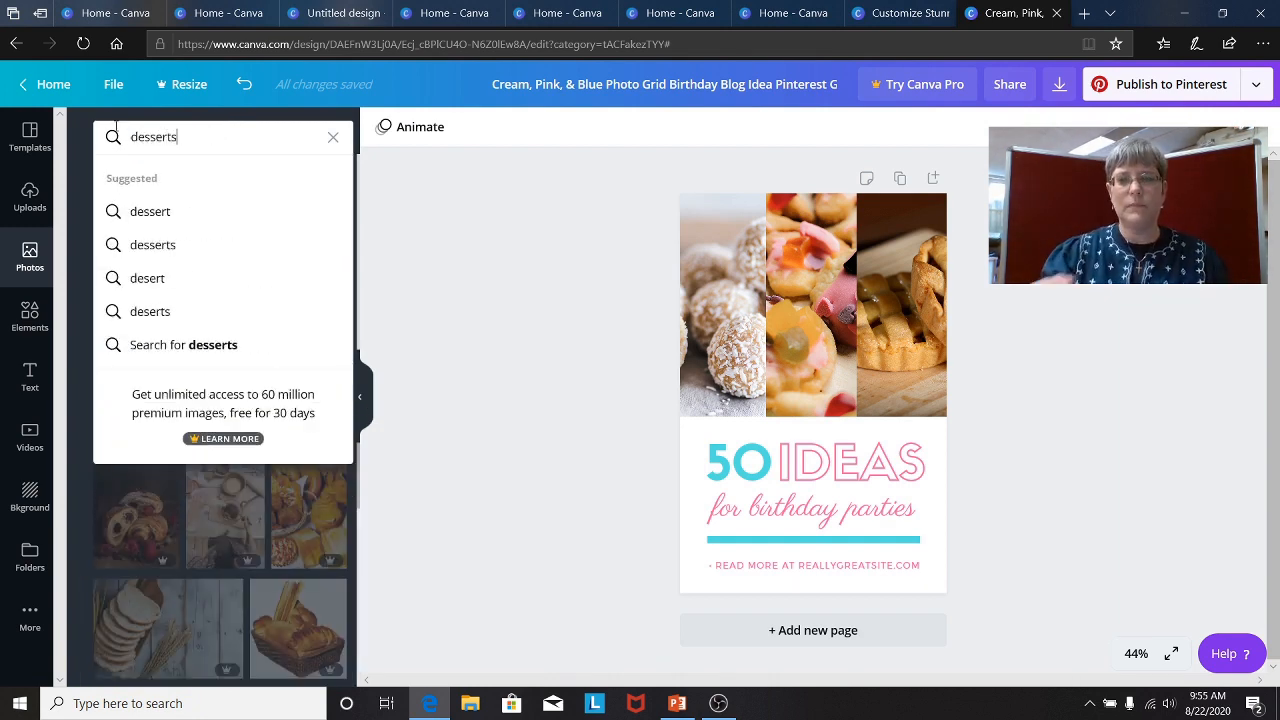
key("Return")
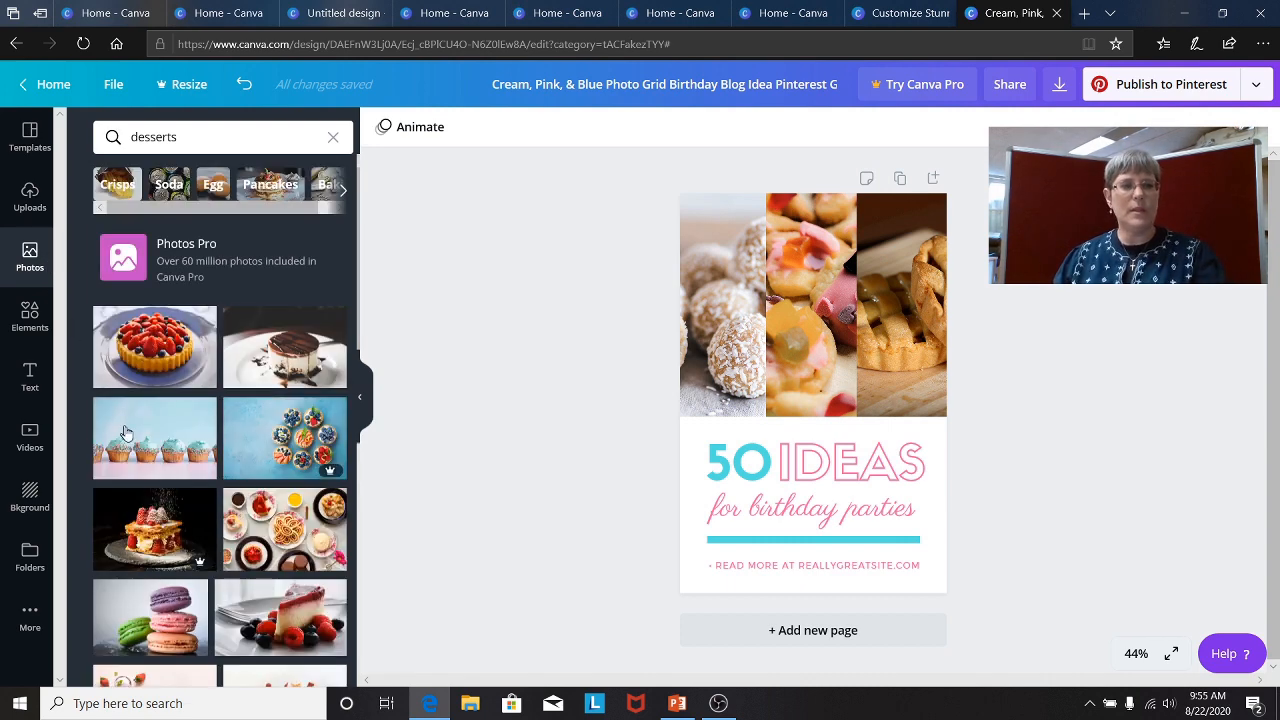
Replace the photo in the middle grid frame with the pink-frosted cupcakes photo
scroll(167, 443, "down", 5)
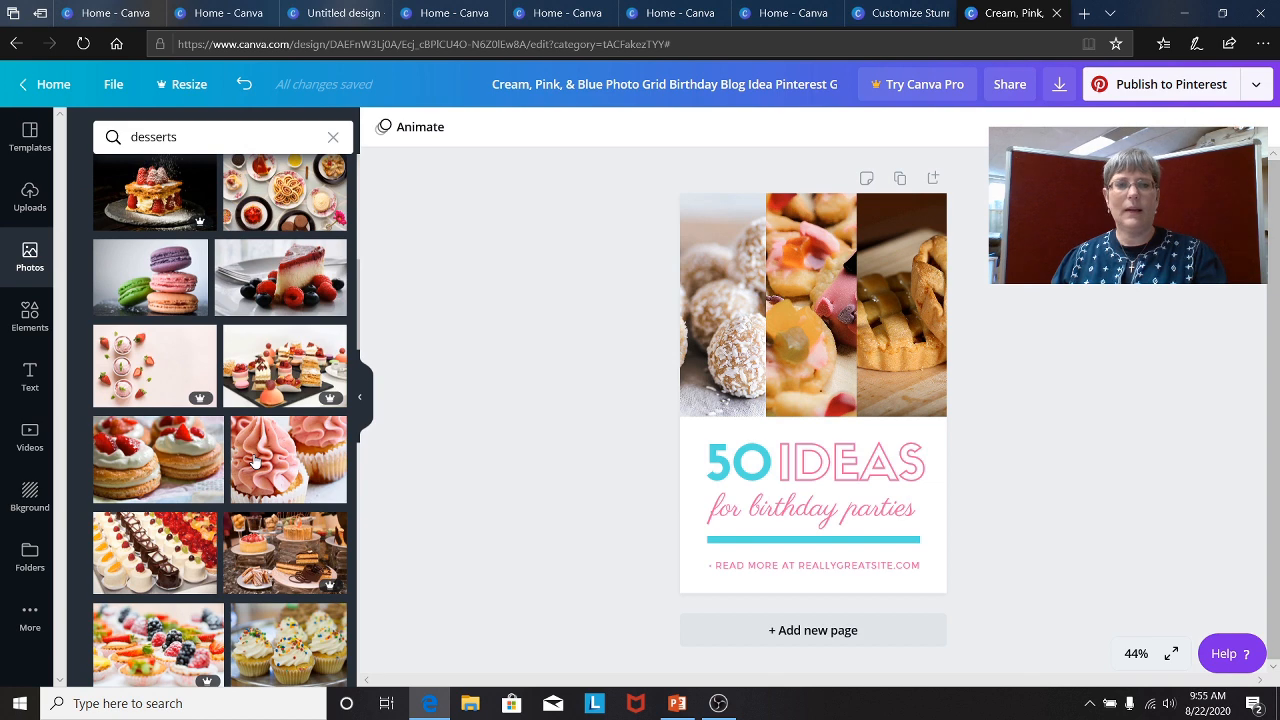
left_click_drag(255, 460, 808, 333)
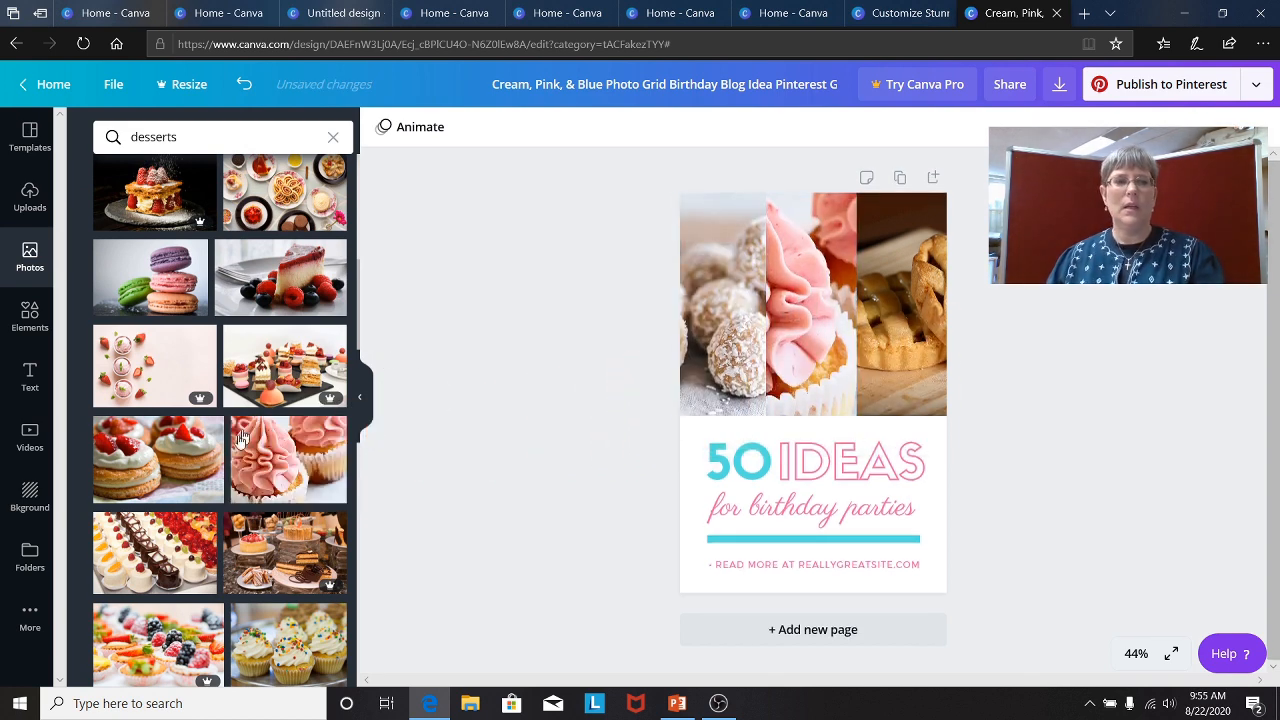
Try the pink-frosted cupcakes photo in the third grid frame as well, and undo adding it
left_click(249, 476)
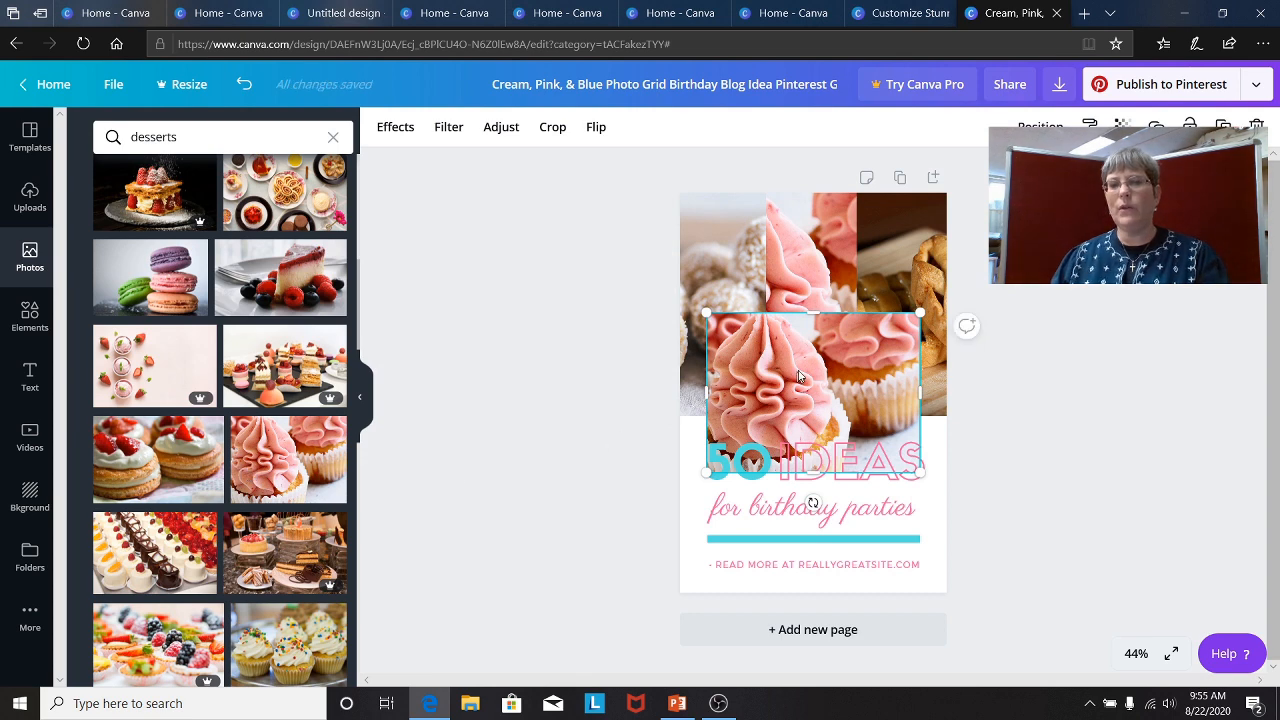
left_click_drag(810, 425, 878, 305)
left_click_drag(700, 399, 700, 399)
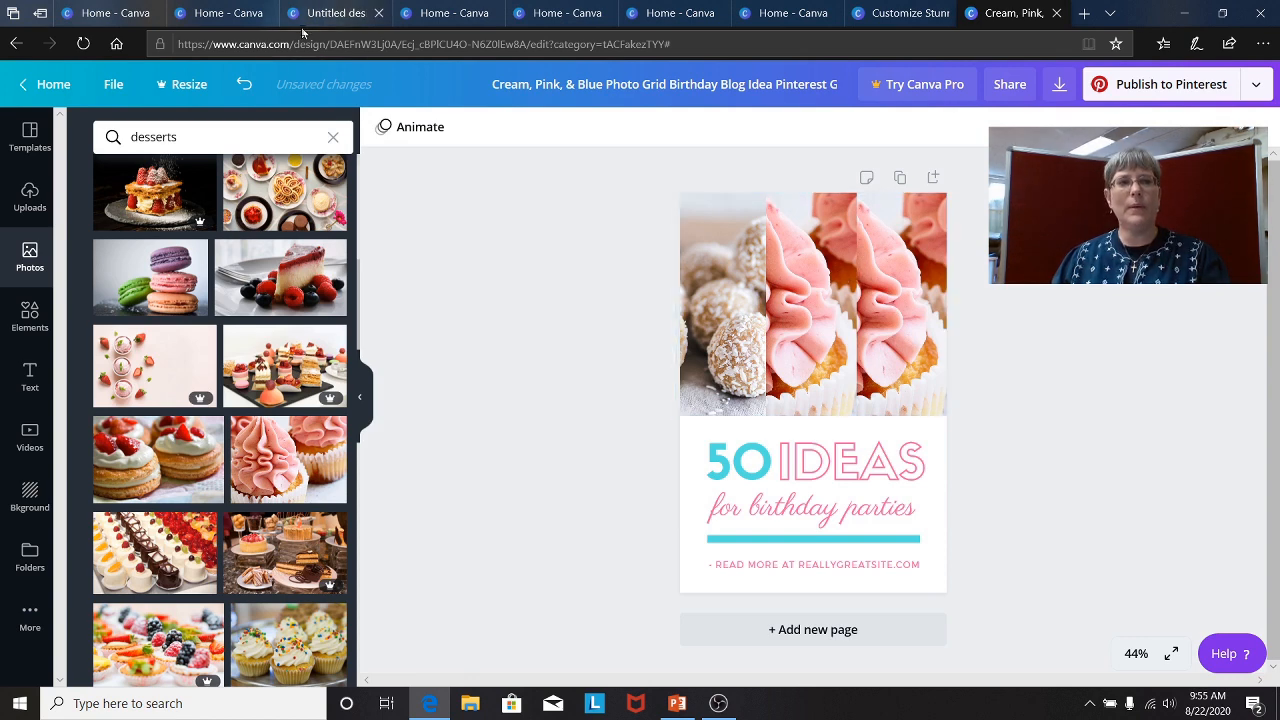
left_click(246, 92)
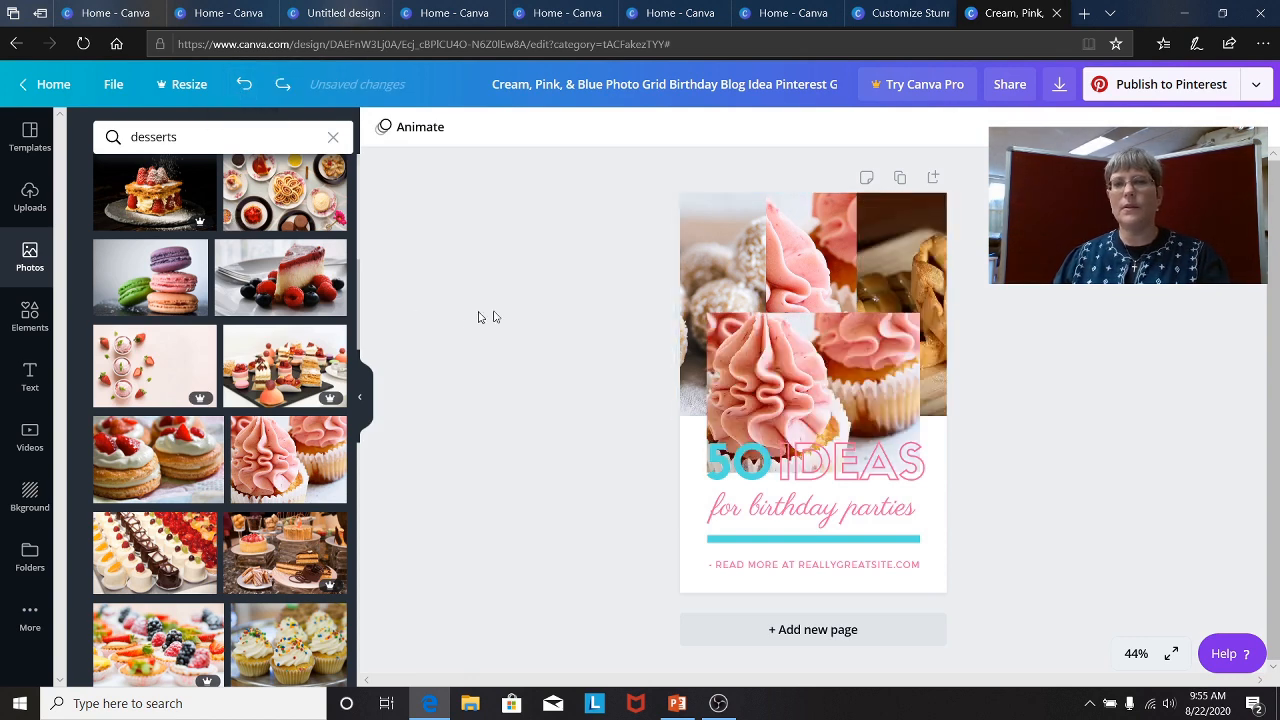
left_click(244, 84)
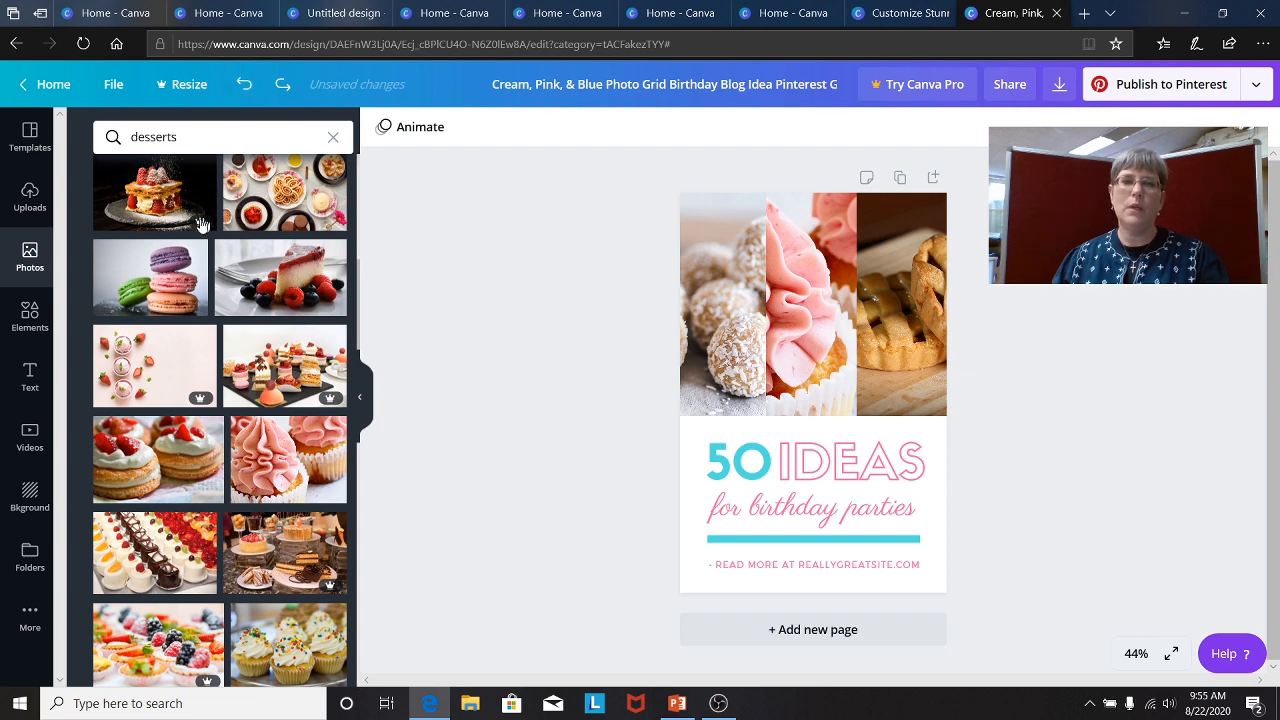
Fill the first grid frame with the stacked colorful macarons photo and the third frame with the boxed macarons photo
left_click_drag(170, 283, 708, 305)
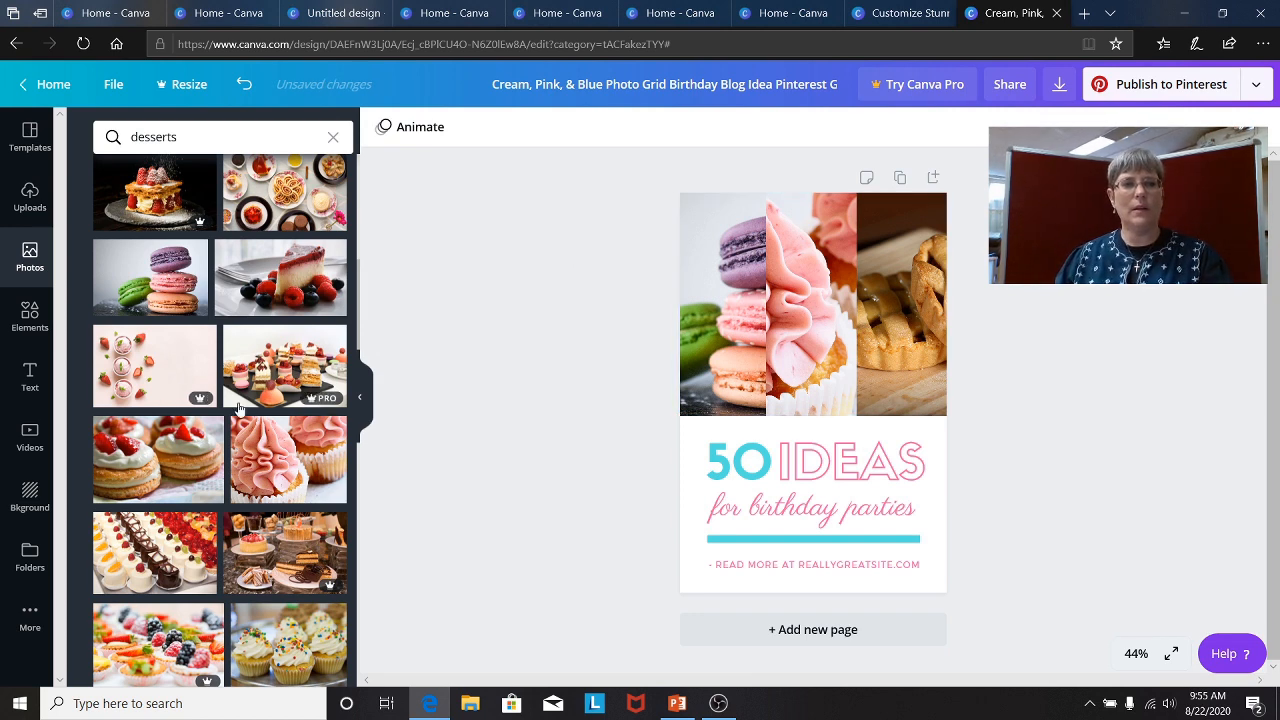
scroll(238, 398, "down", 1)
scroll(238, 398, "down", 3)
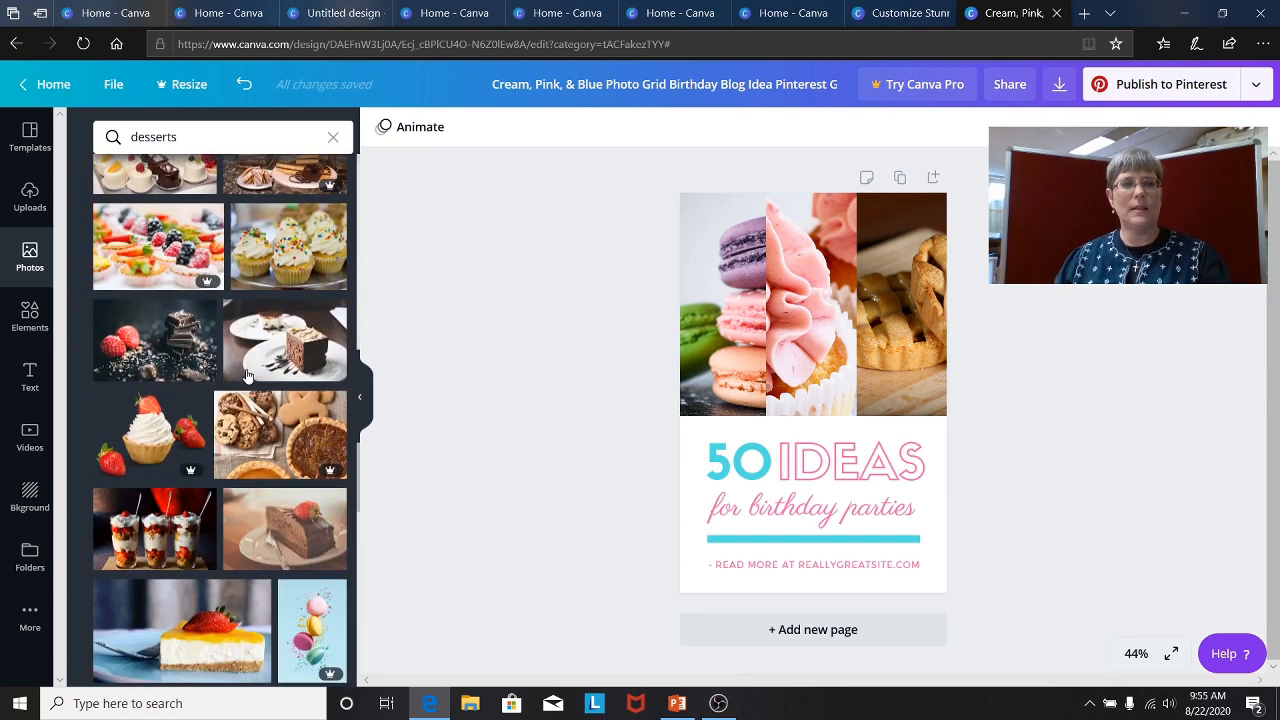
scroll(247, 375, "down", 2)
scroll(189, 320, "down", 3)
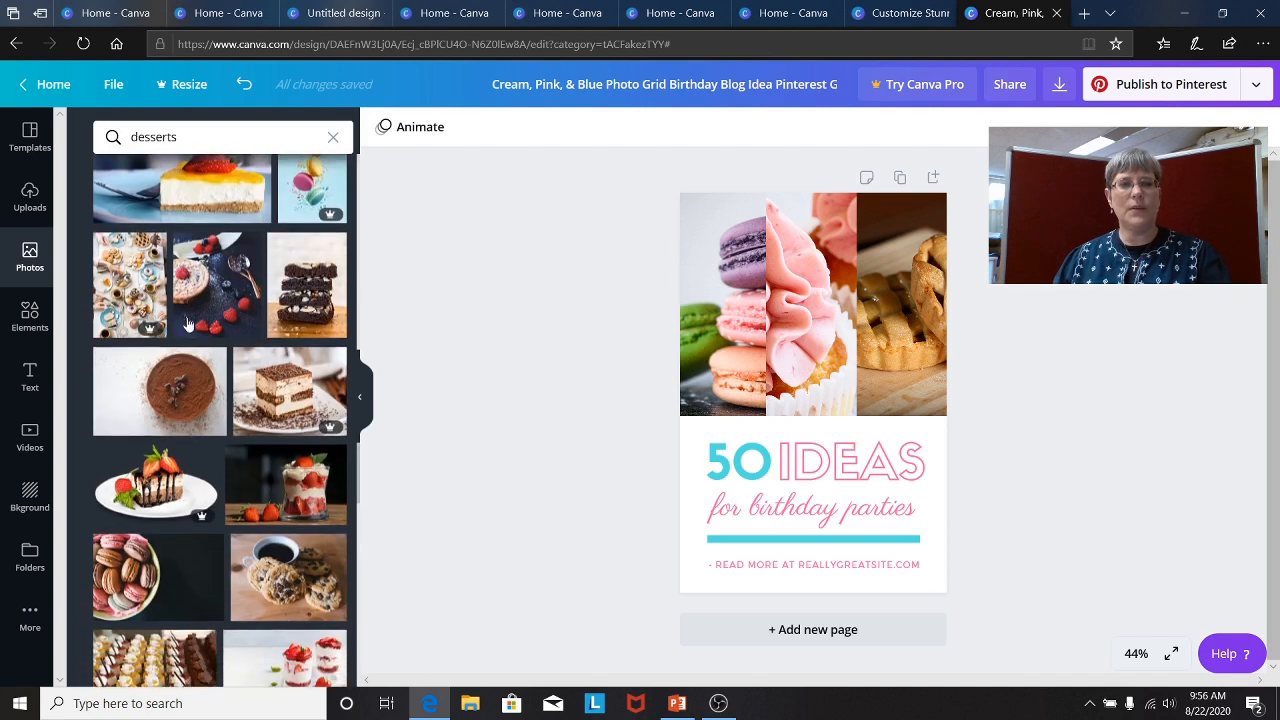
scroll(191, 324, "up", 1)
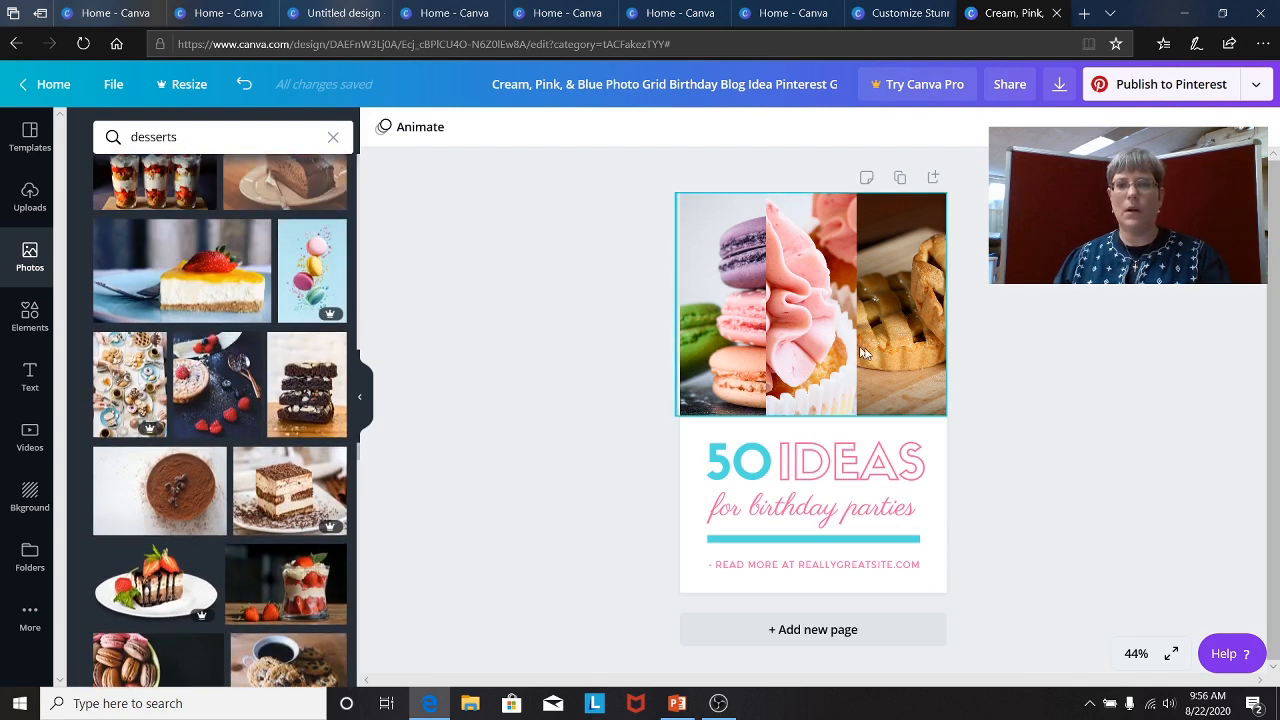
scroll(340, 385, "down", 3)
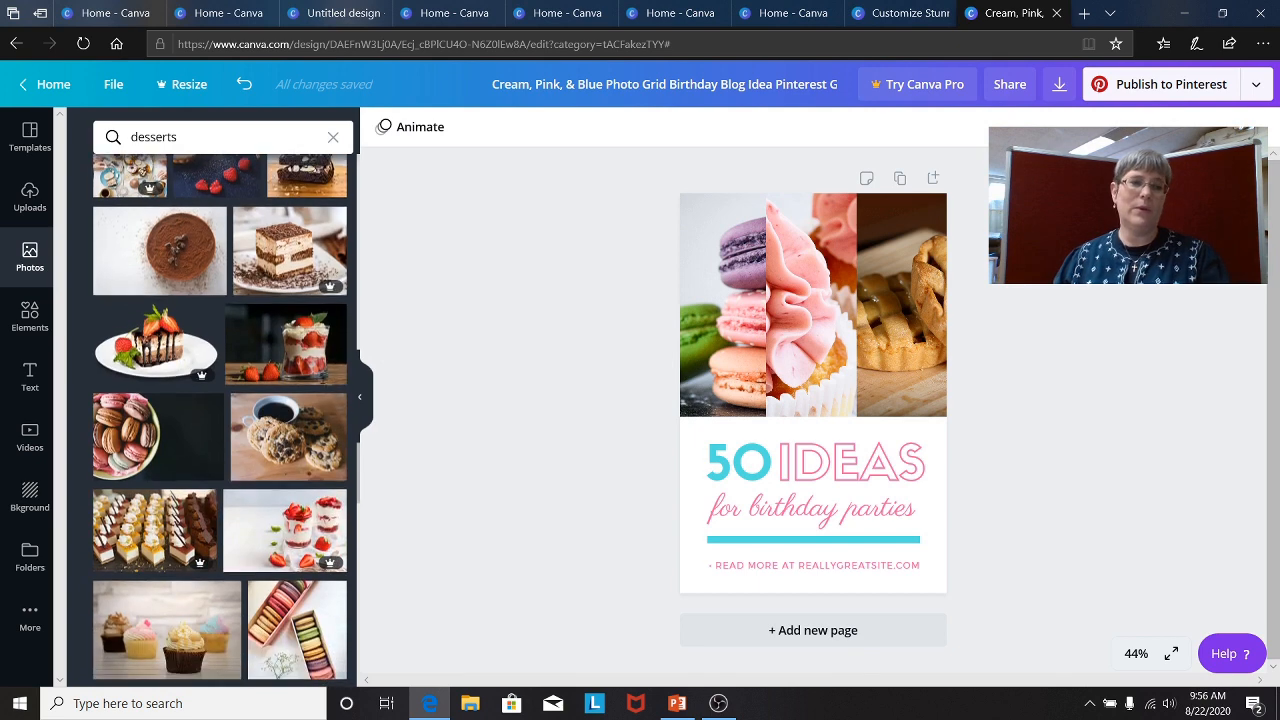
scroll(265, 402, "down", 1)
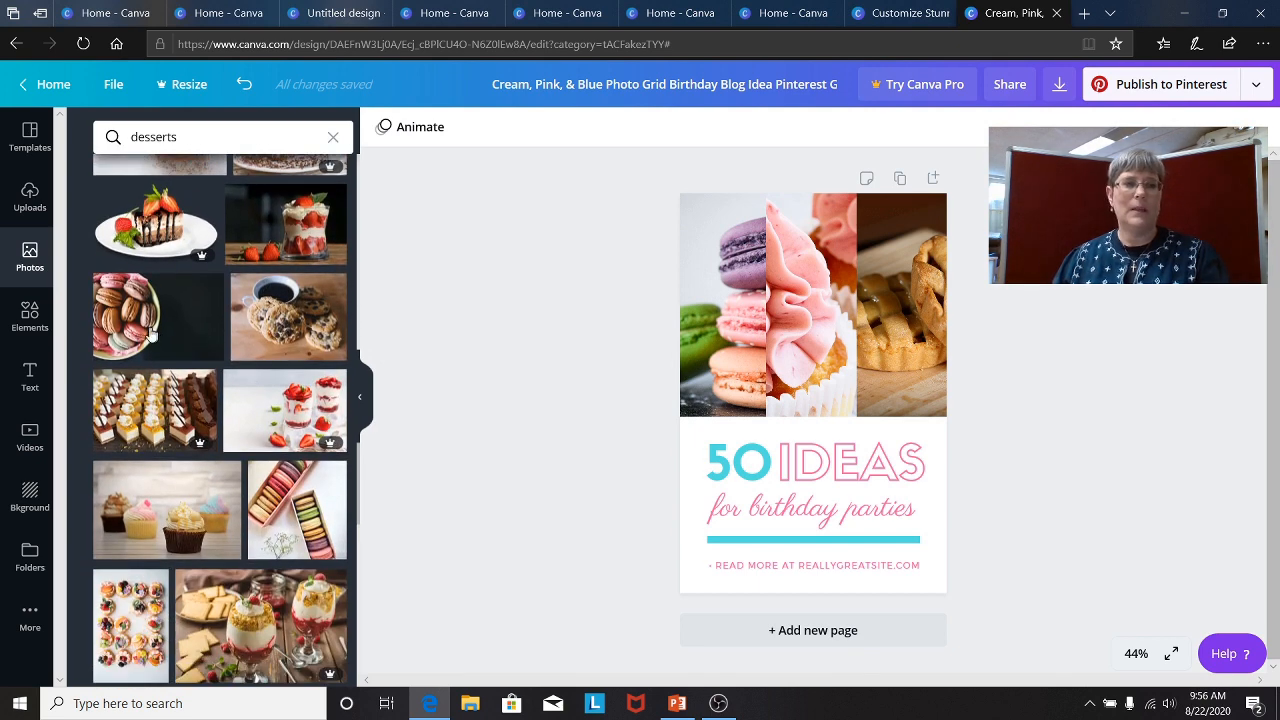
scroll(313, 430, "down", 1)
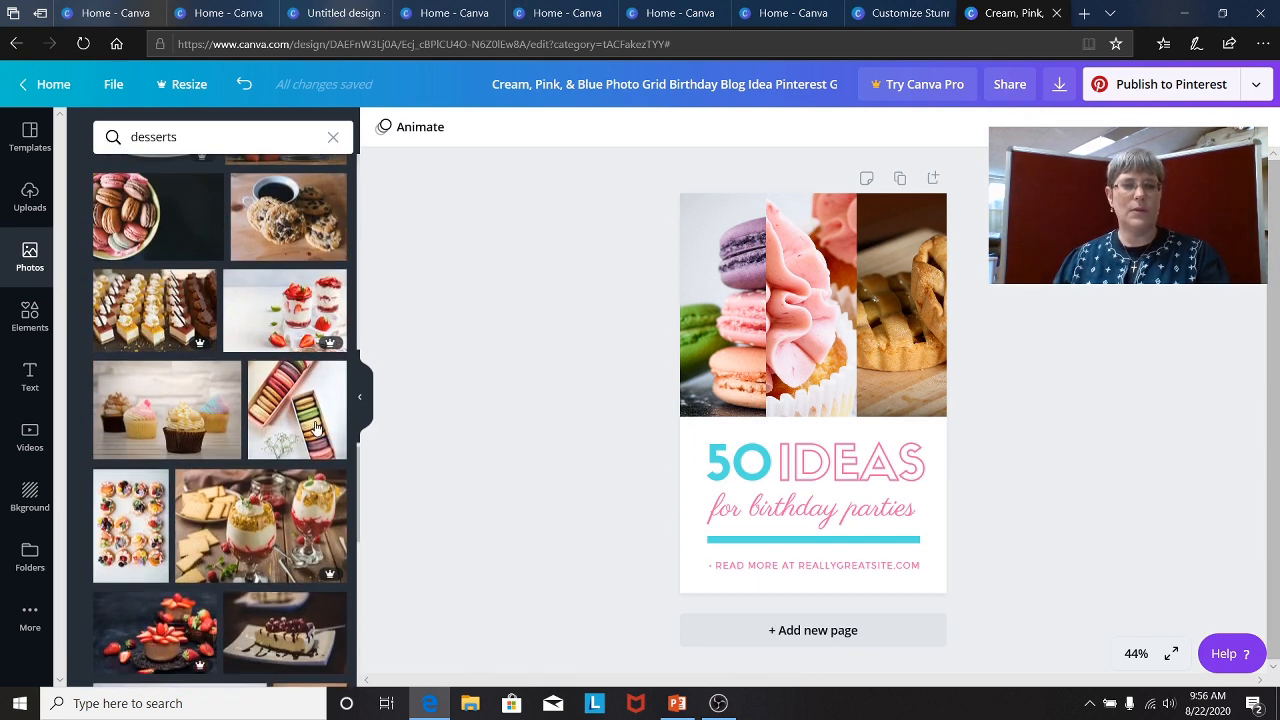
left_click_drag(315, 428, 897, 345)
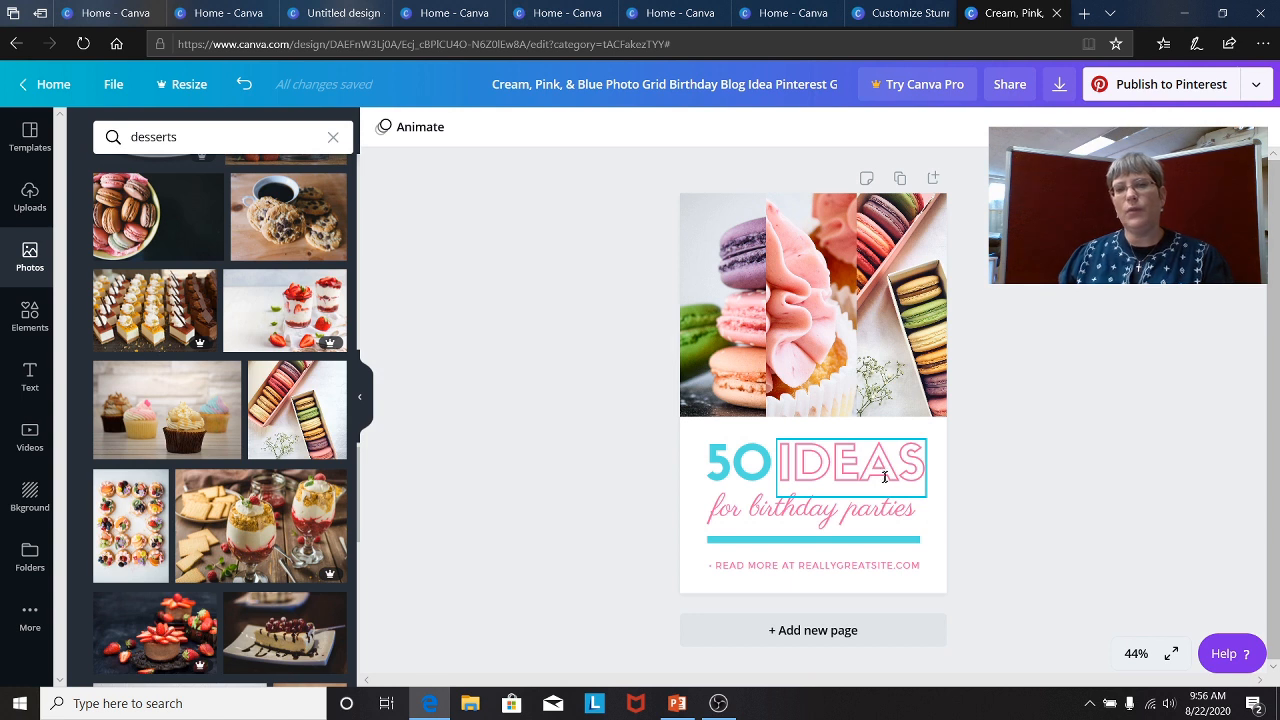
Replace the boxed macarons in the third grid frame with the photo of three stacked macarons on a tan background
left_click(835, 503)
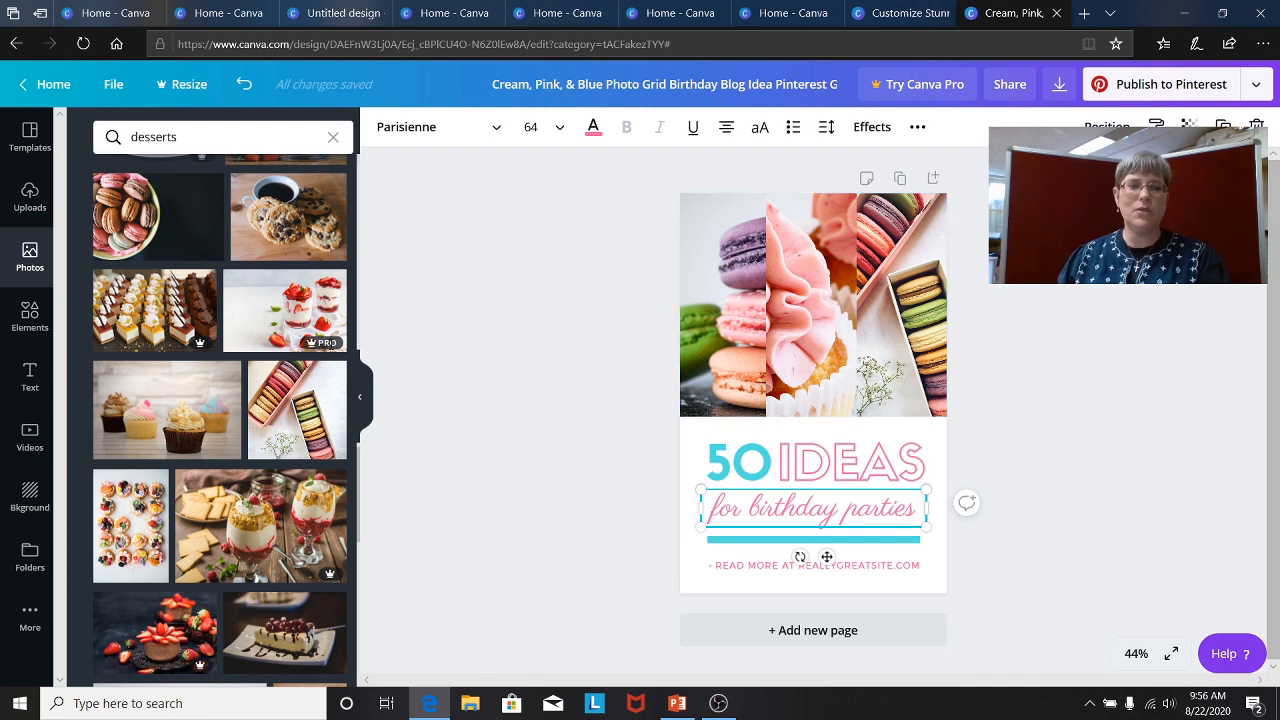
scroll(251, 429, "down", 3)
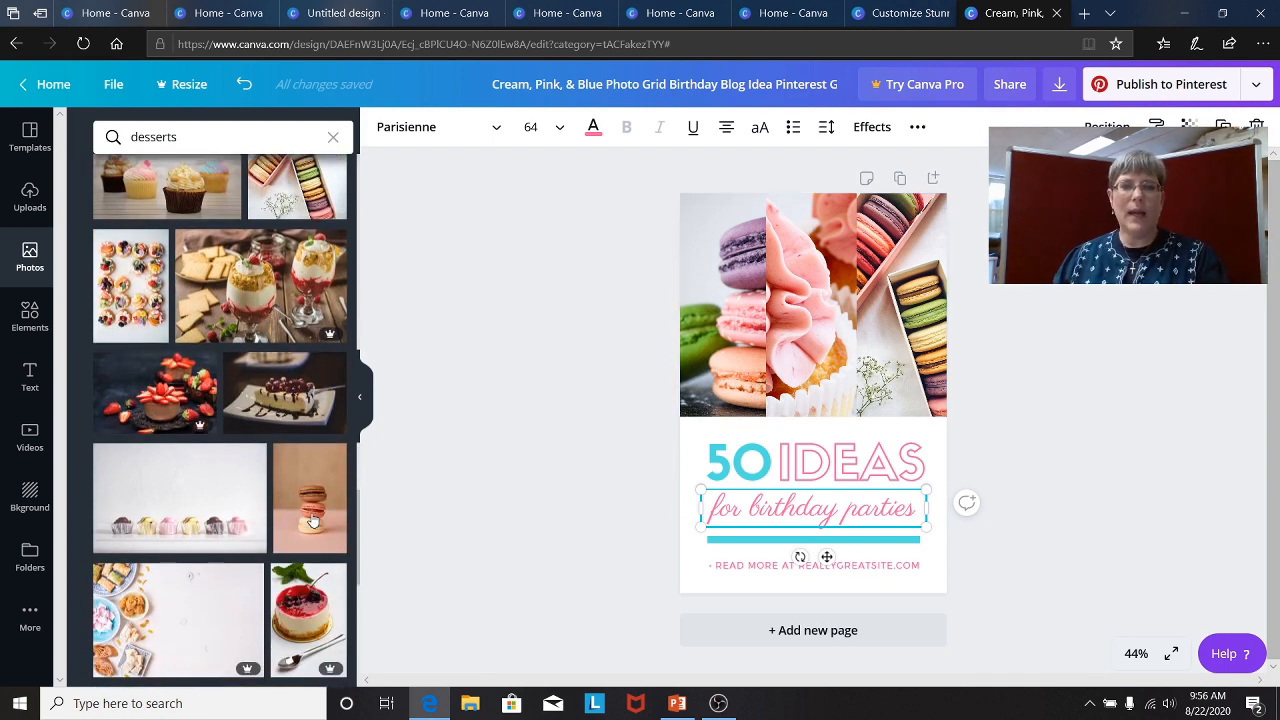
left_click_drag(340, 510, 885, 328)
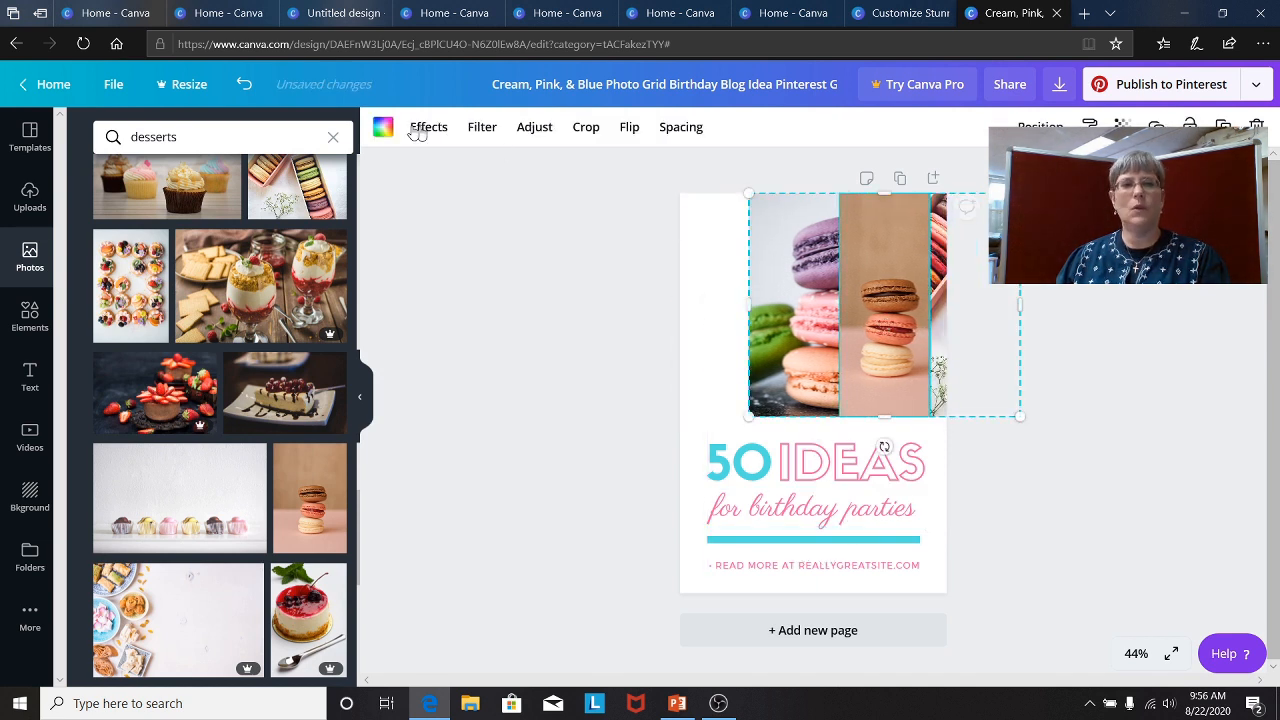
left_click(241, 85)
left_click(241, 85)
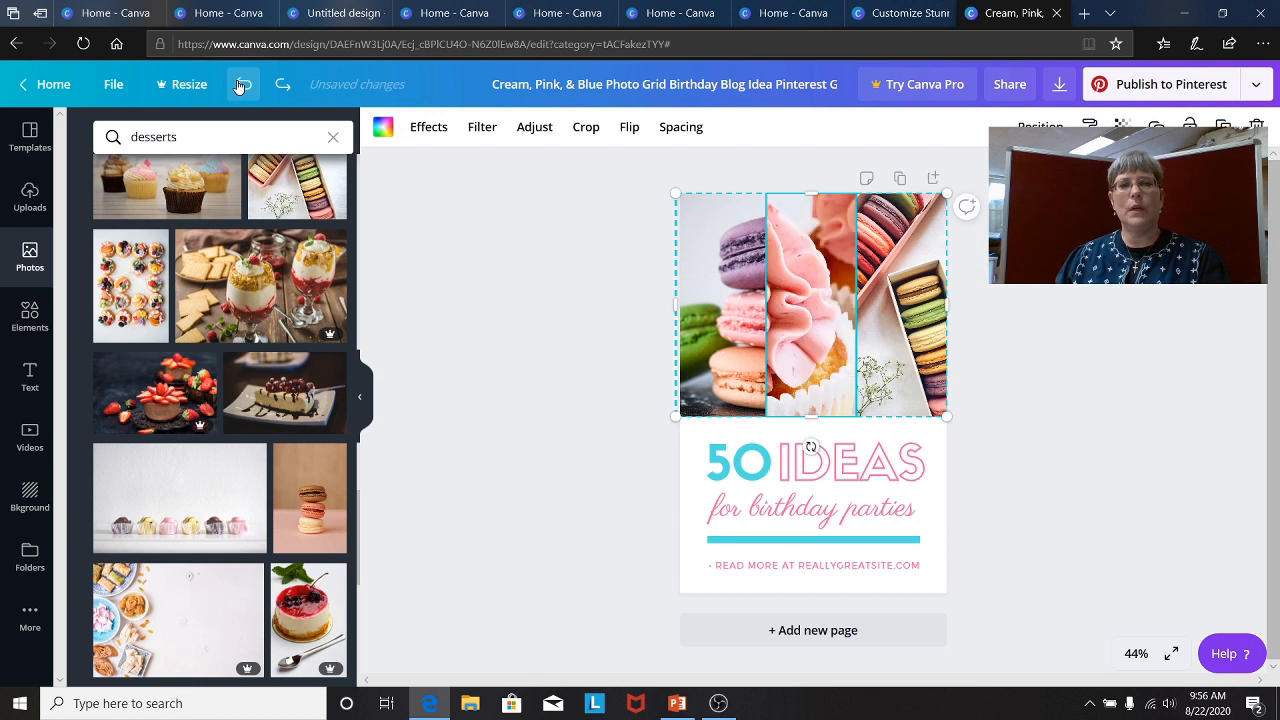
left_click_drag(303, 500, 880, 340)
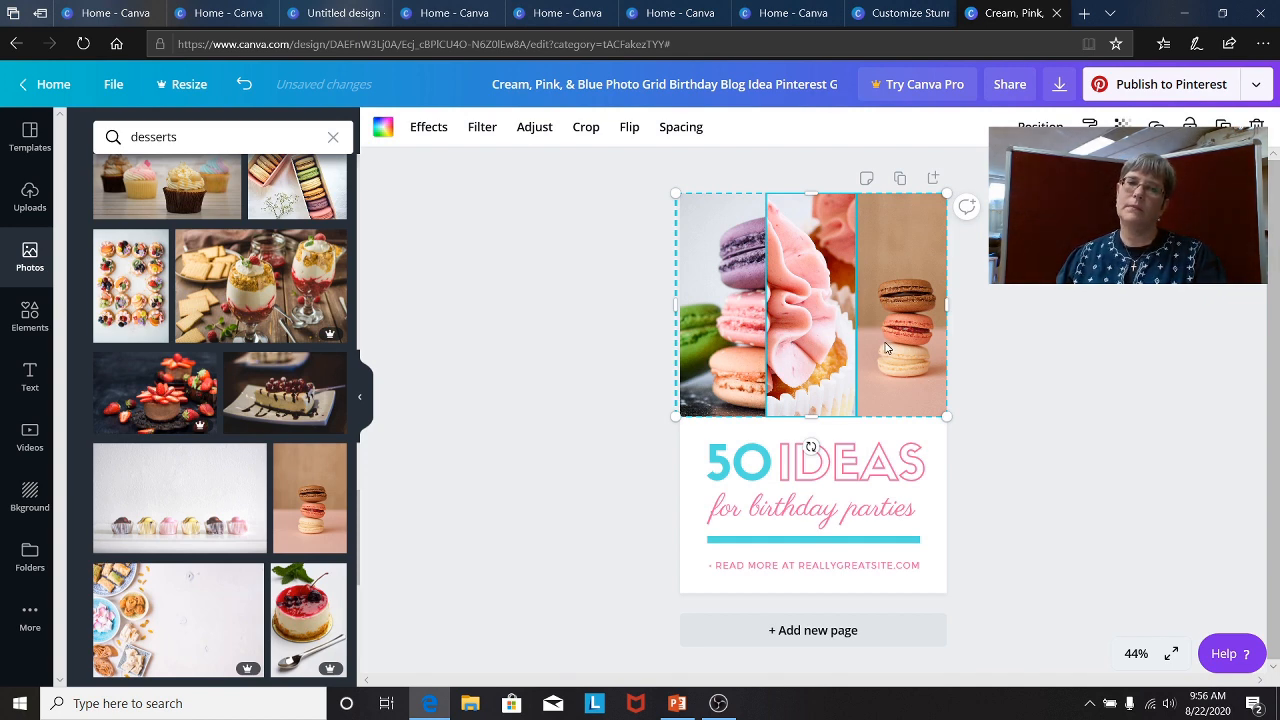
Browse further through the dessert photos for other options
scroll(250, 477, "down", 8)
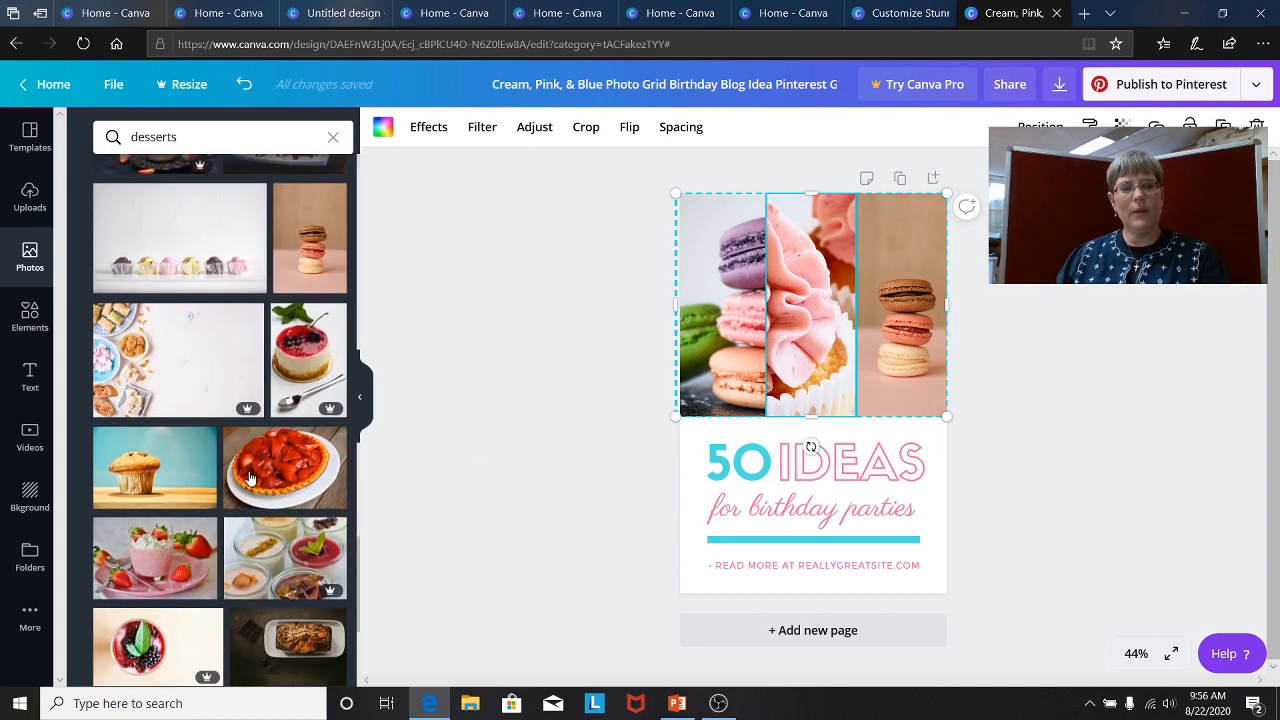
scroll(250, 475, "down", 4)
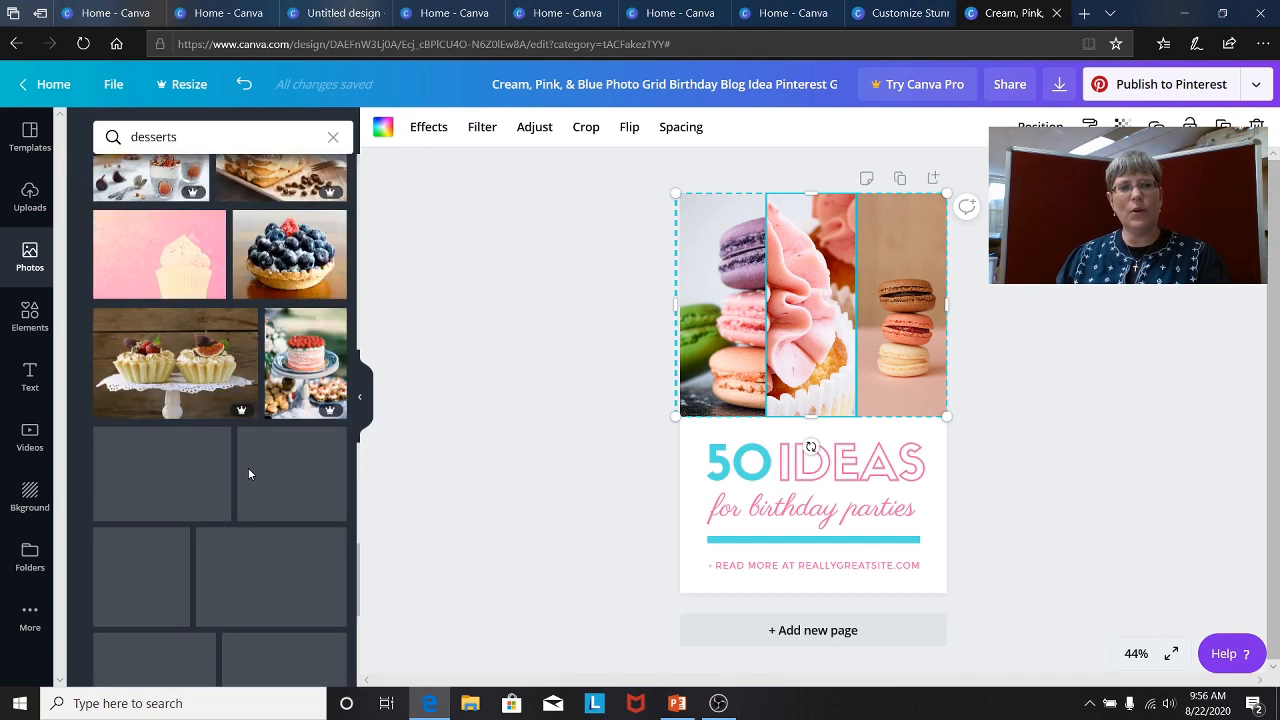
scroll(249, 473, "down", 2)
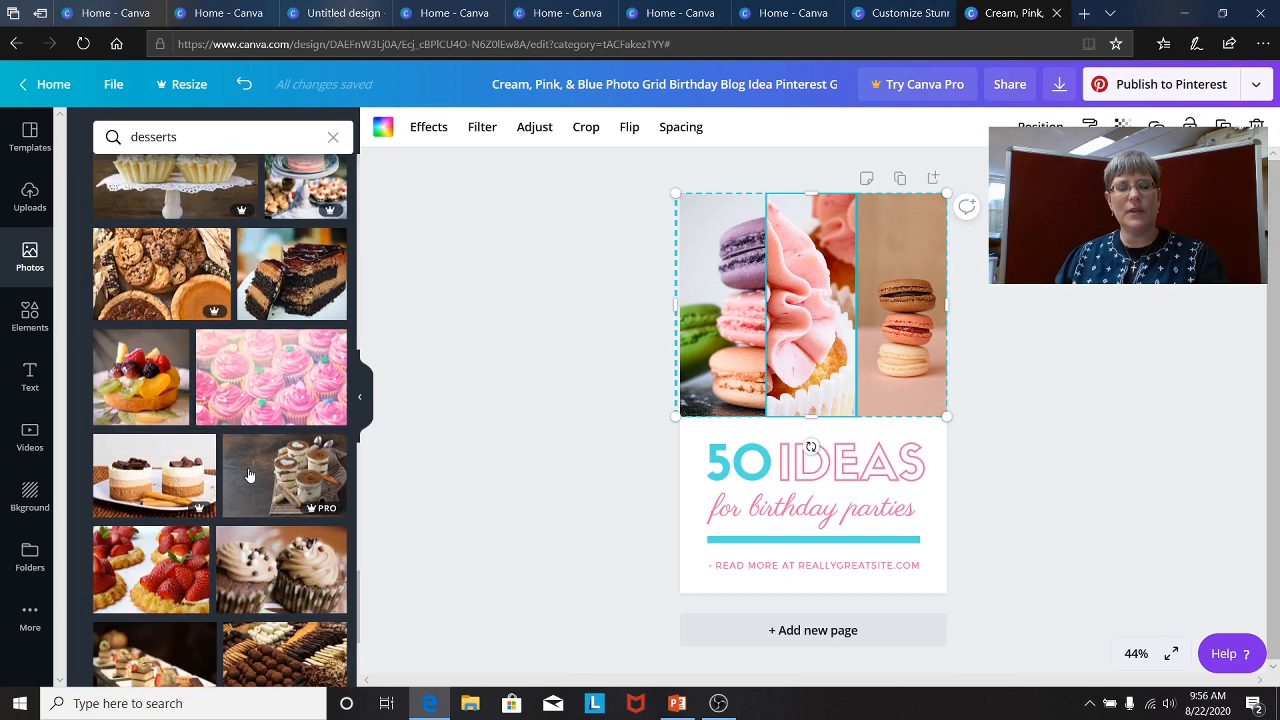
scroll(249, 475, "down", 2)
scroll(249, 475, "down", 3)
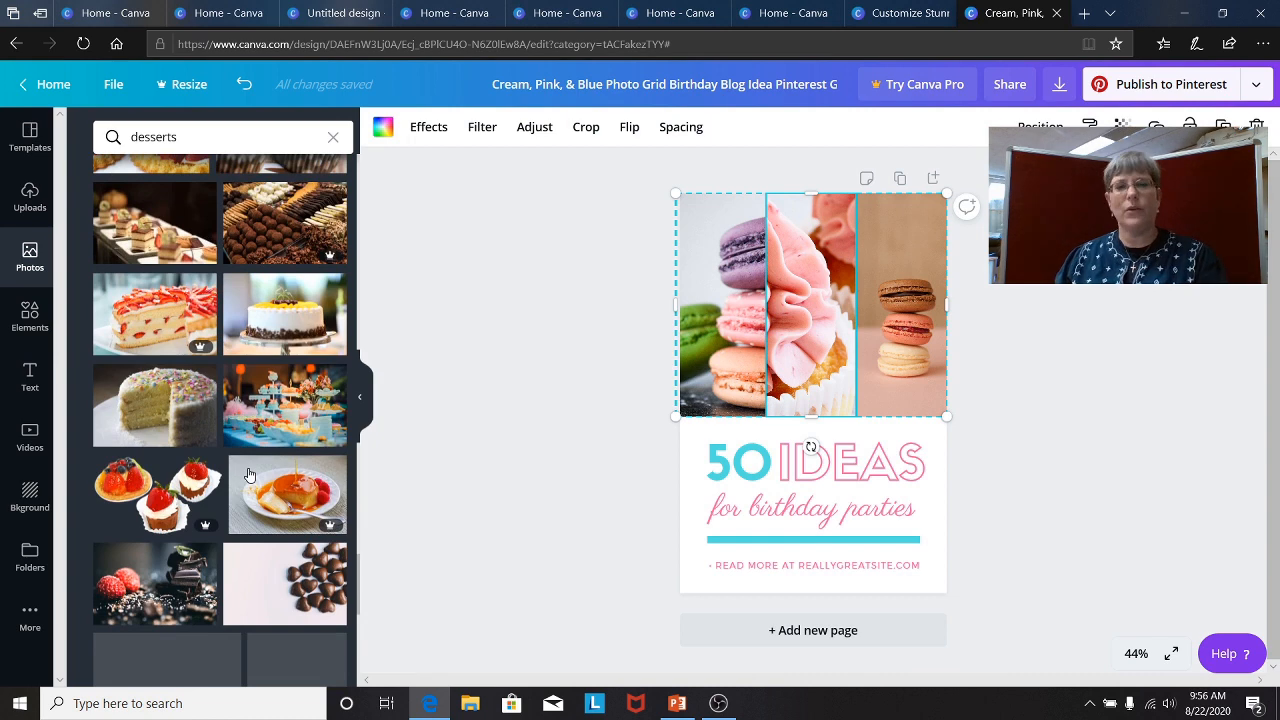
scroll(249, 475, "down", 3)
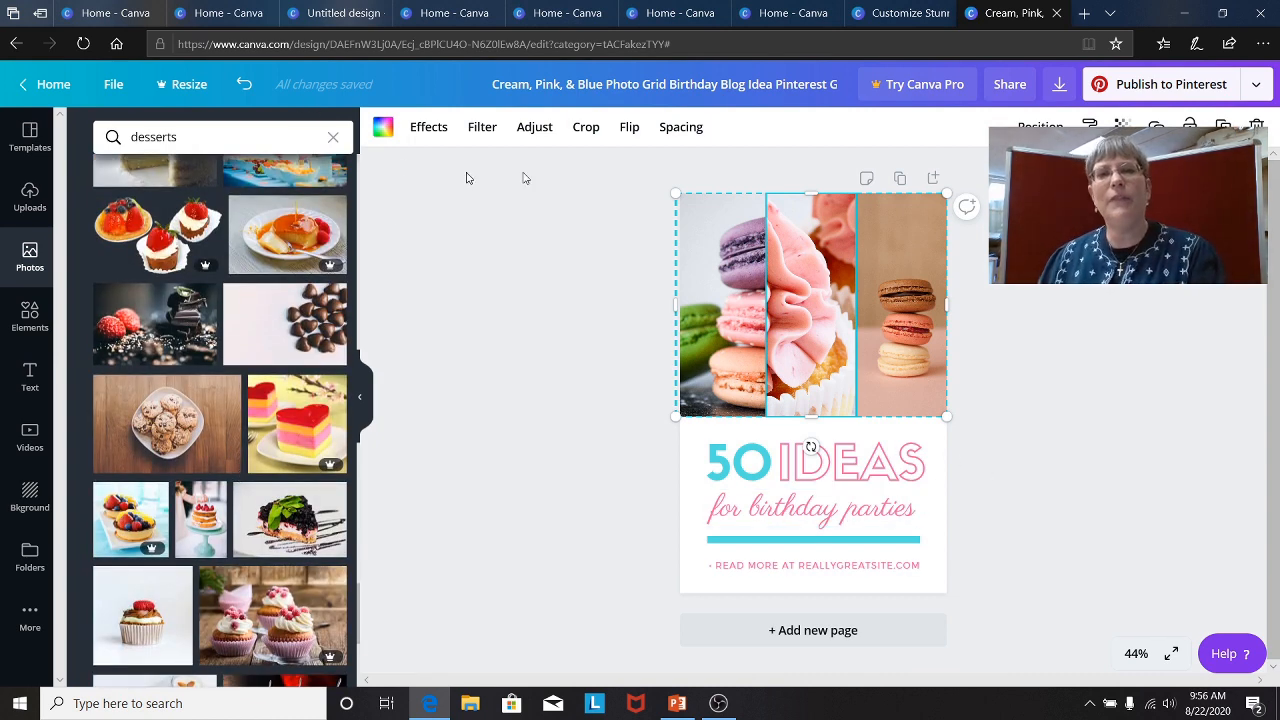
left_click(767, 470)
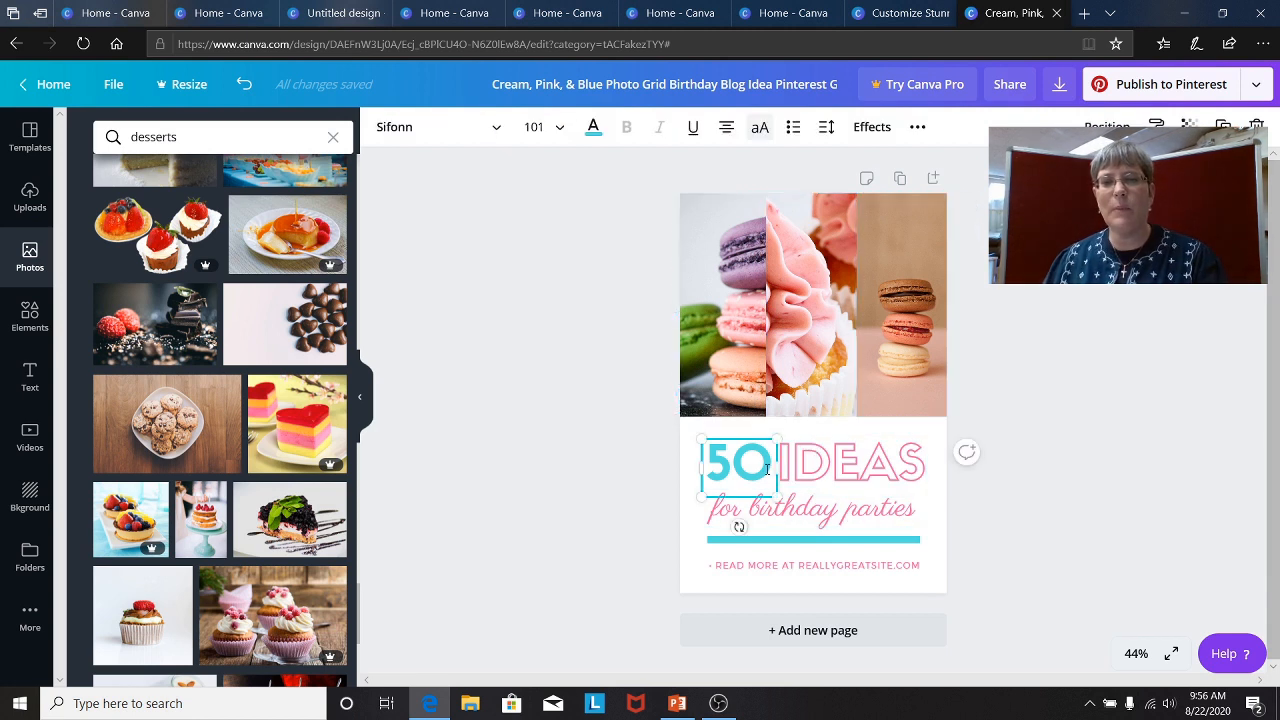
left_click_drag(767, 467, 736, 467)
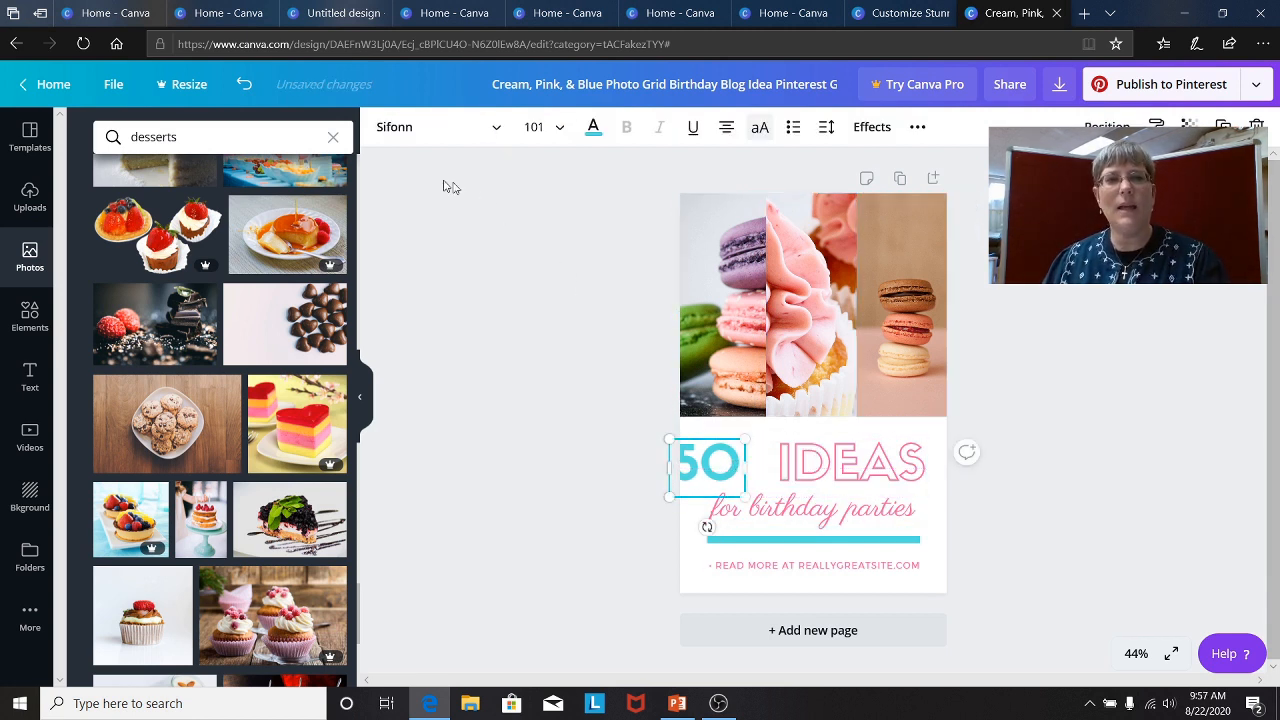
left_click(241, 85)
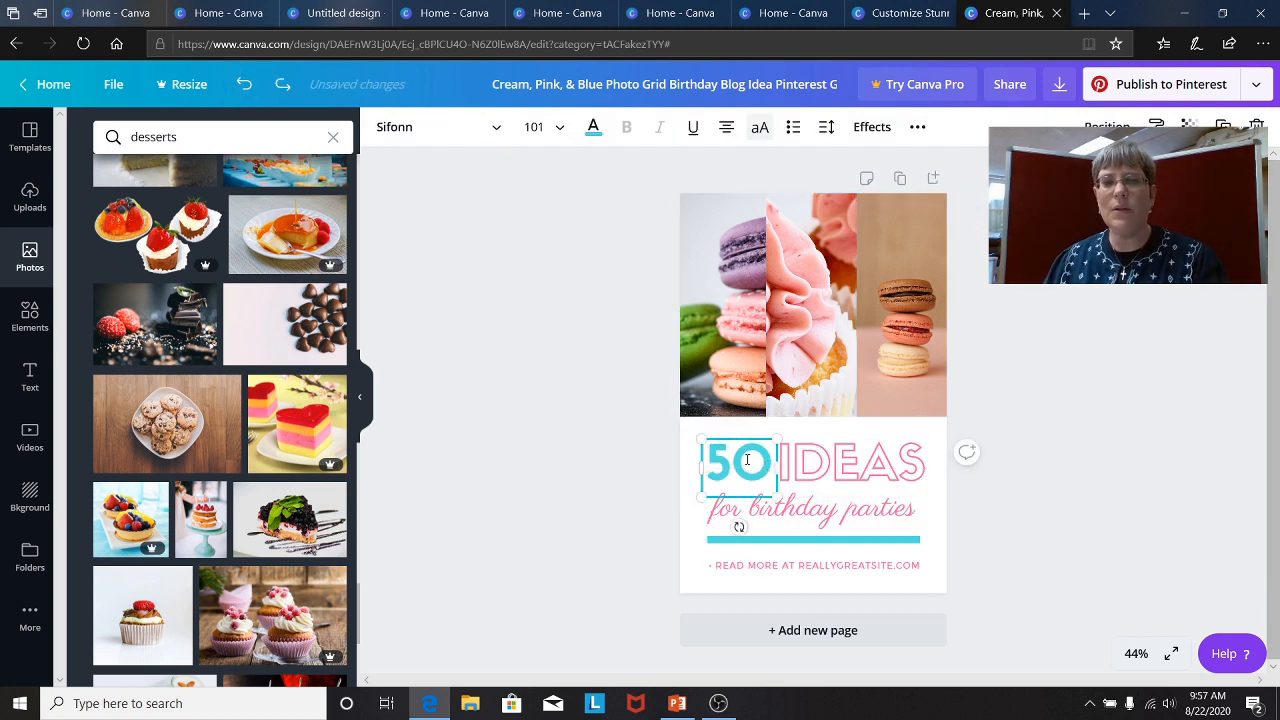
Recolor the "50" text with the pink from the document colors
left_click_drag(752, 466, 705, 468)
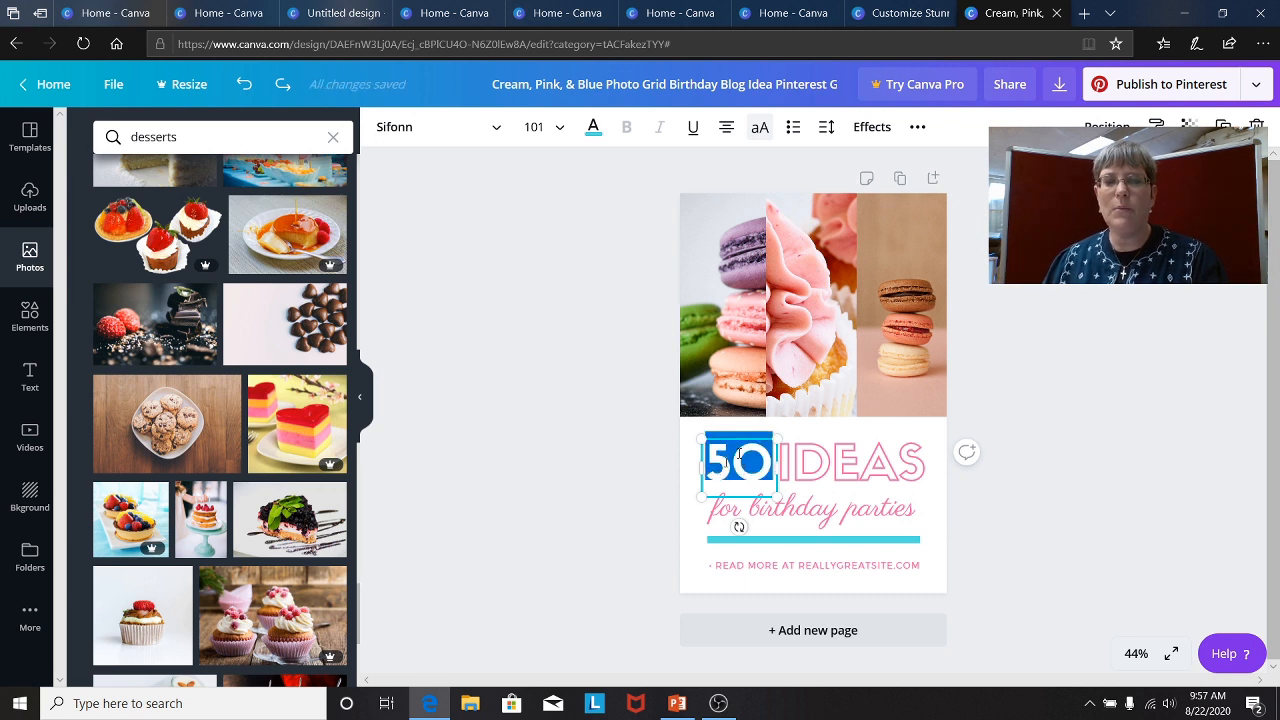
left_click(593, 128)
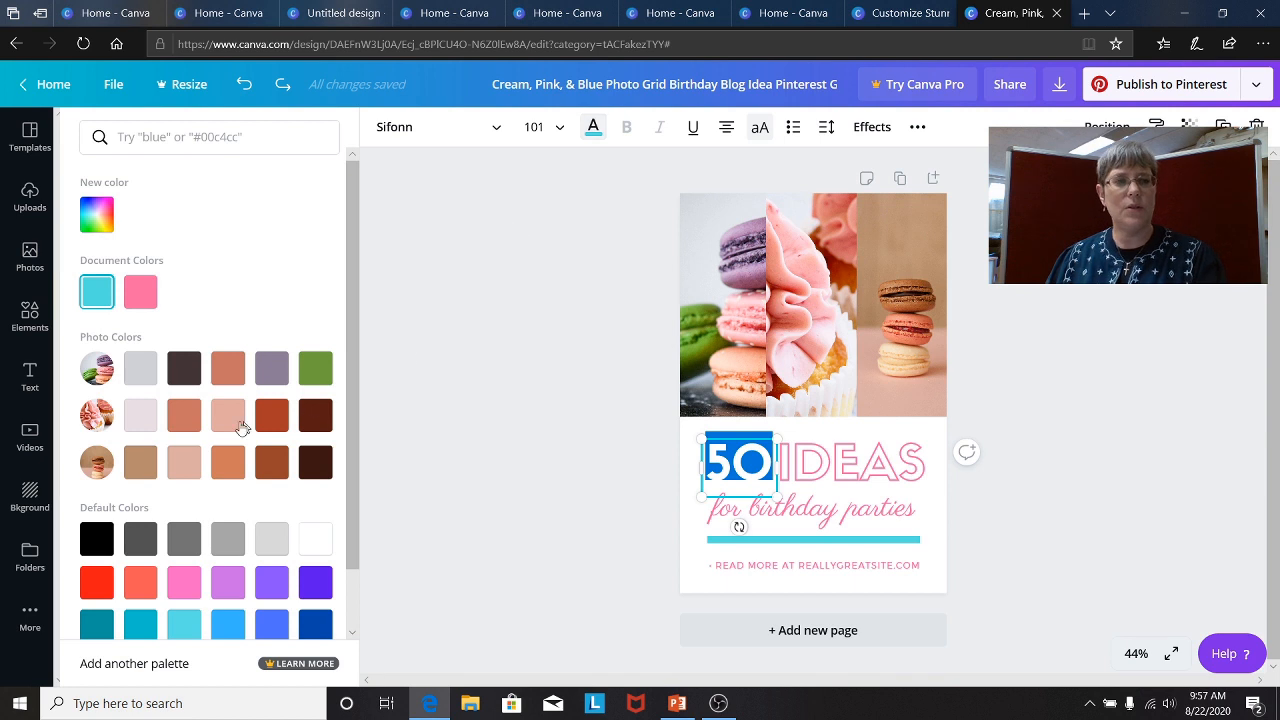
left_click(141, 293)
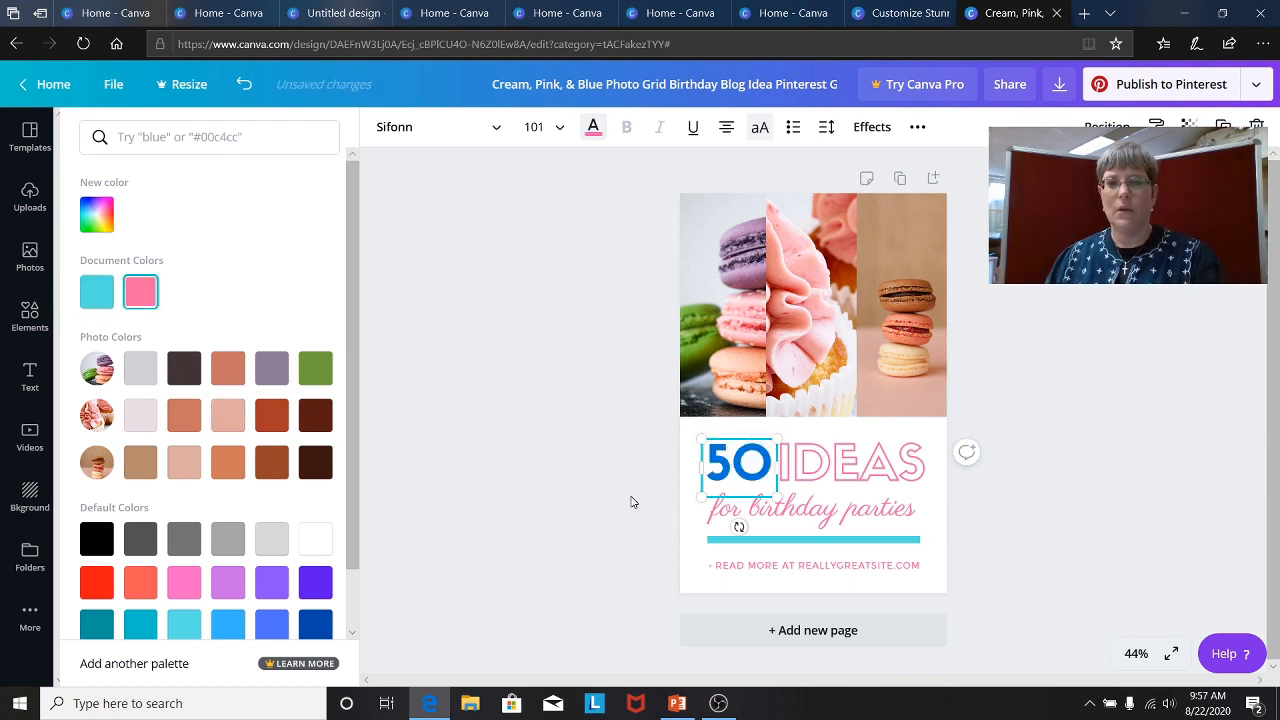
left_click(745, 483)
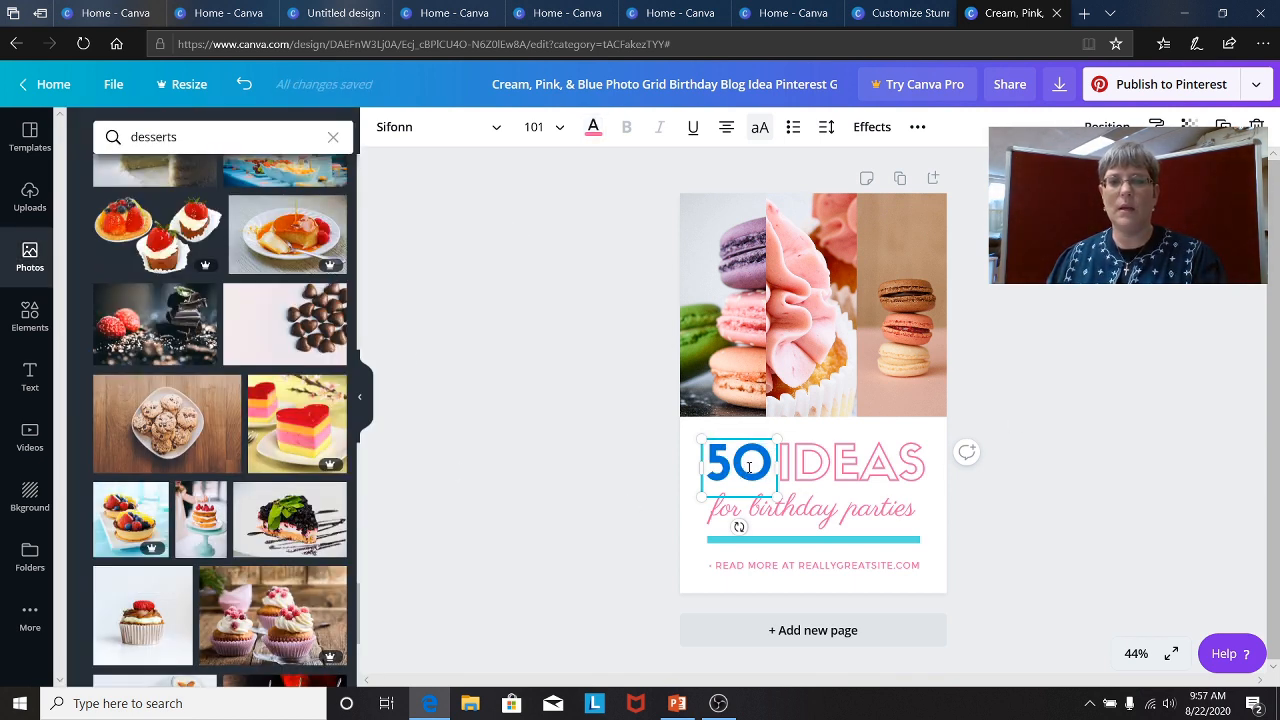
left_click(751, 466)
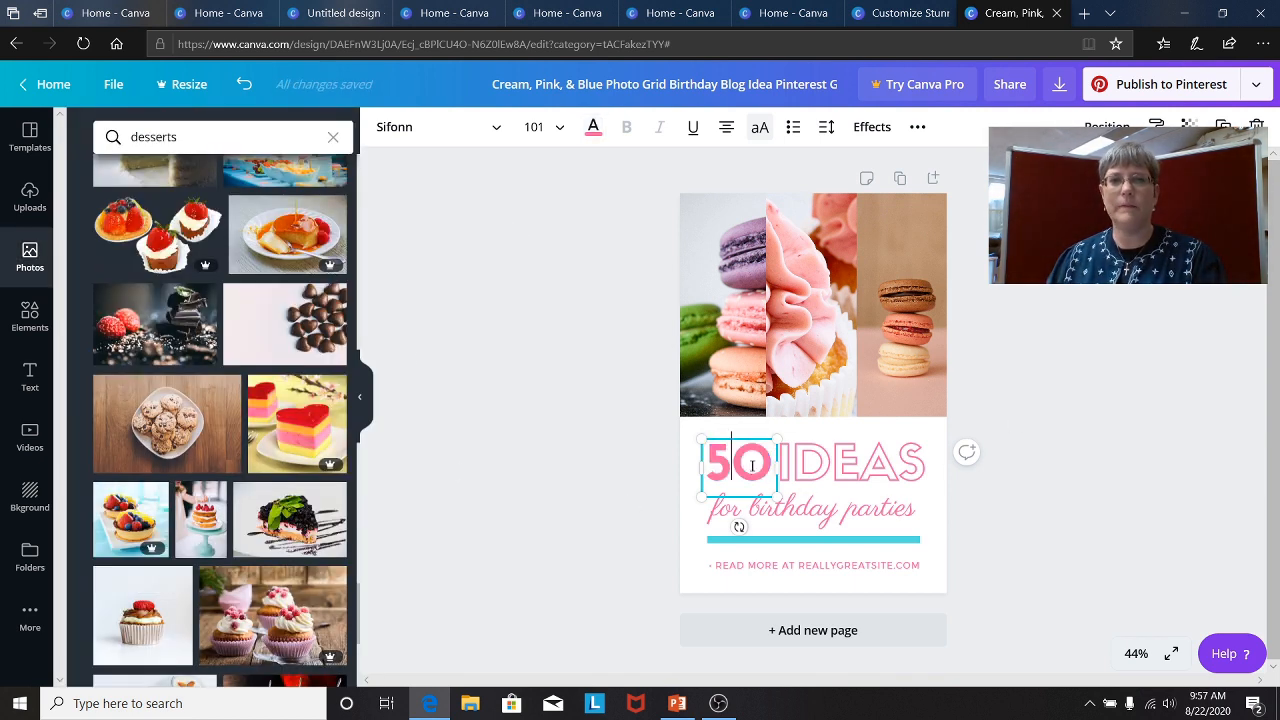
left_click(983, 532)
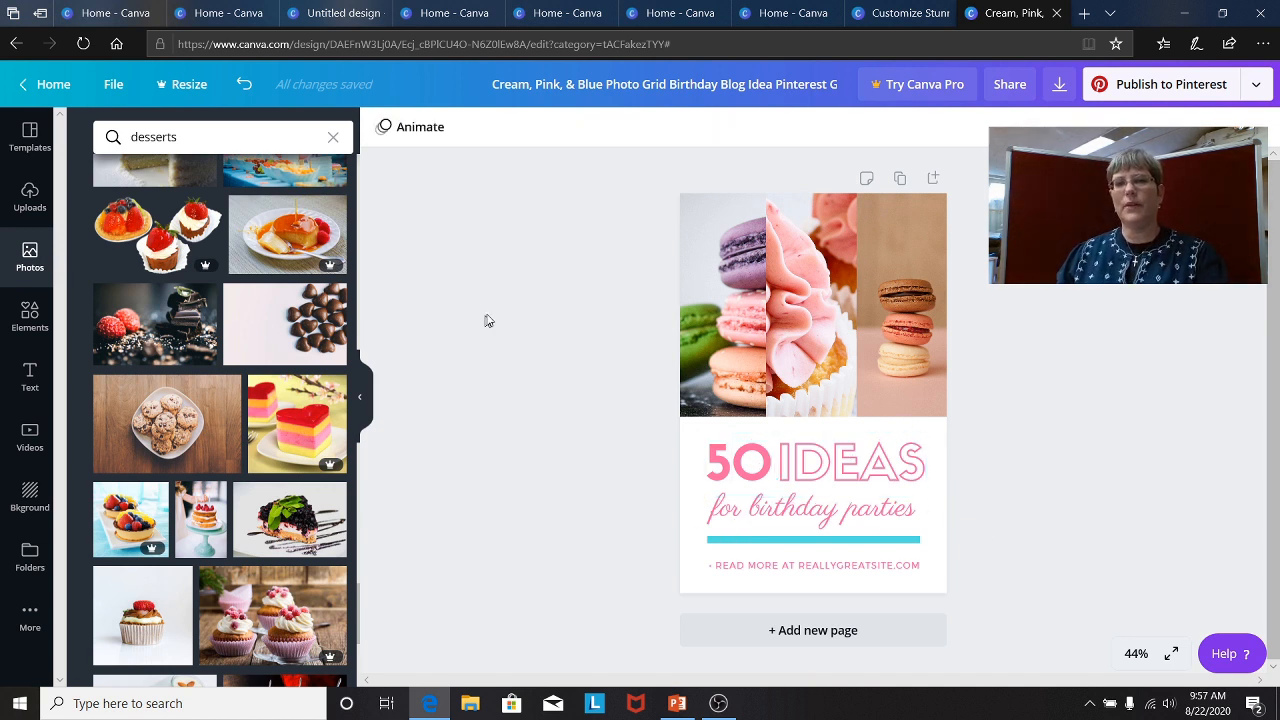
Nudge the photo grid slightly to the right and return to the Canva home page
left_click_drag(784, 316, 786, 287)
left_click(620, 339)
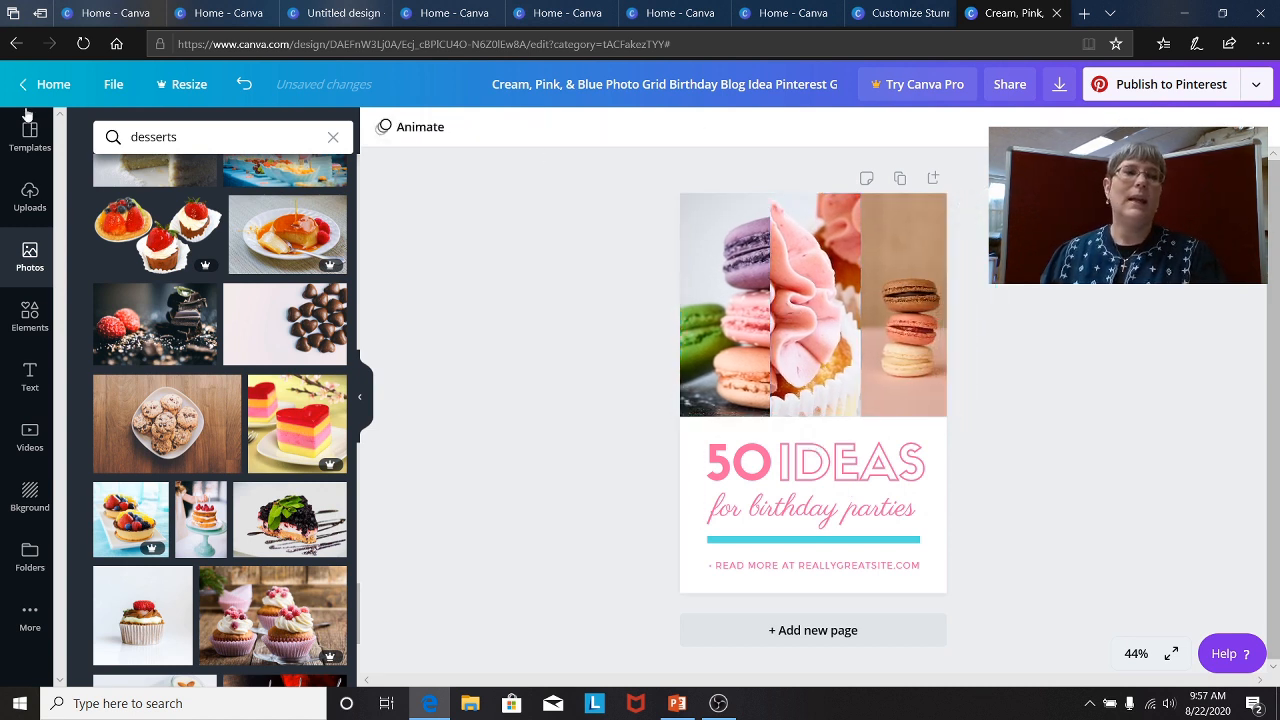
left_click(45, 84)
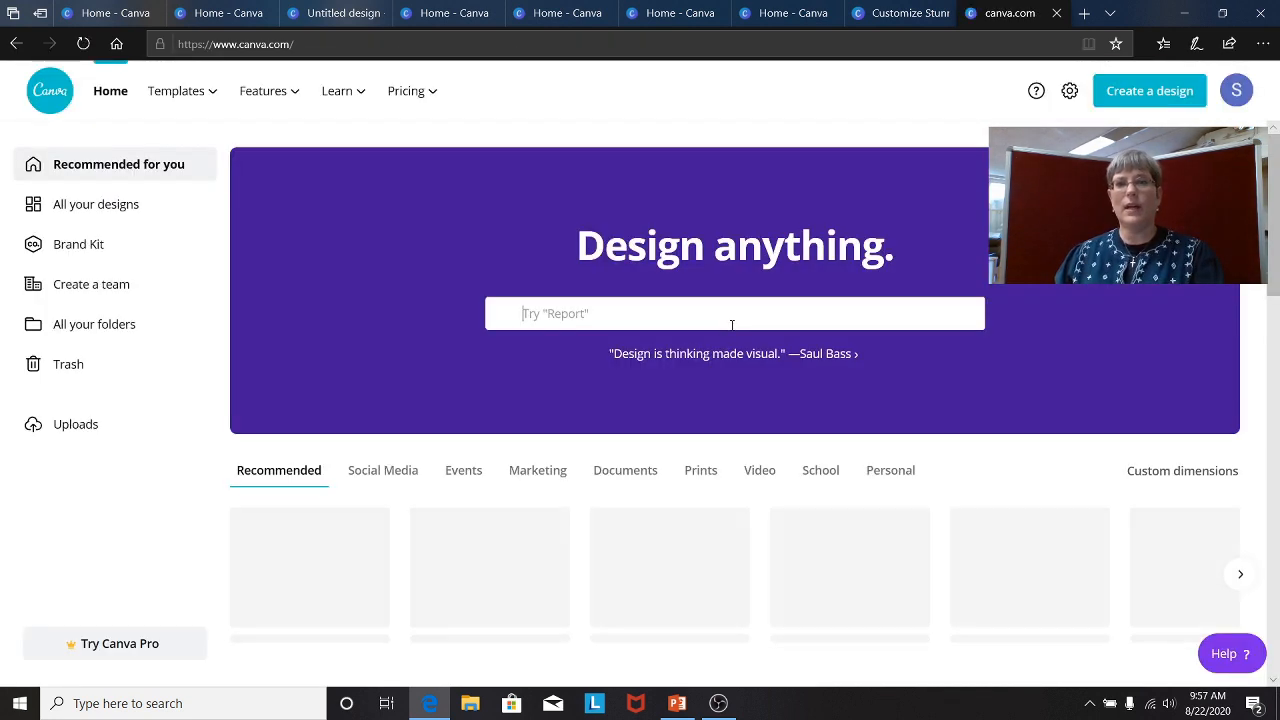
Open the "Autumn Lookbook" YouTube thumbnail template from the designs recommended on the home page
scroll(732, 328, "down", 3)
scroll(732, 331, "down", 9)
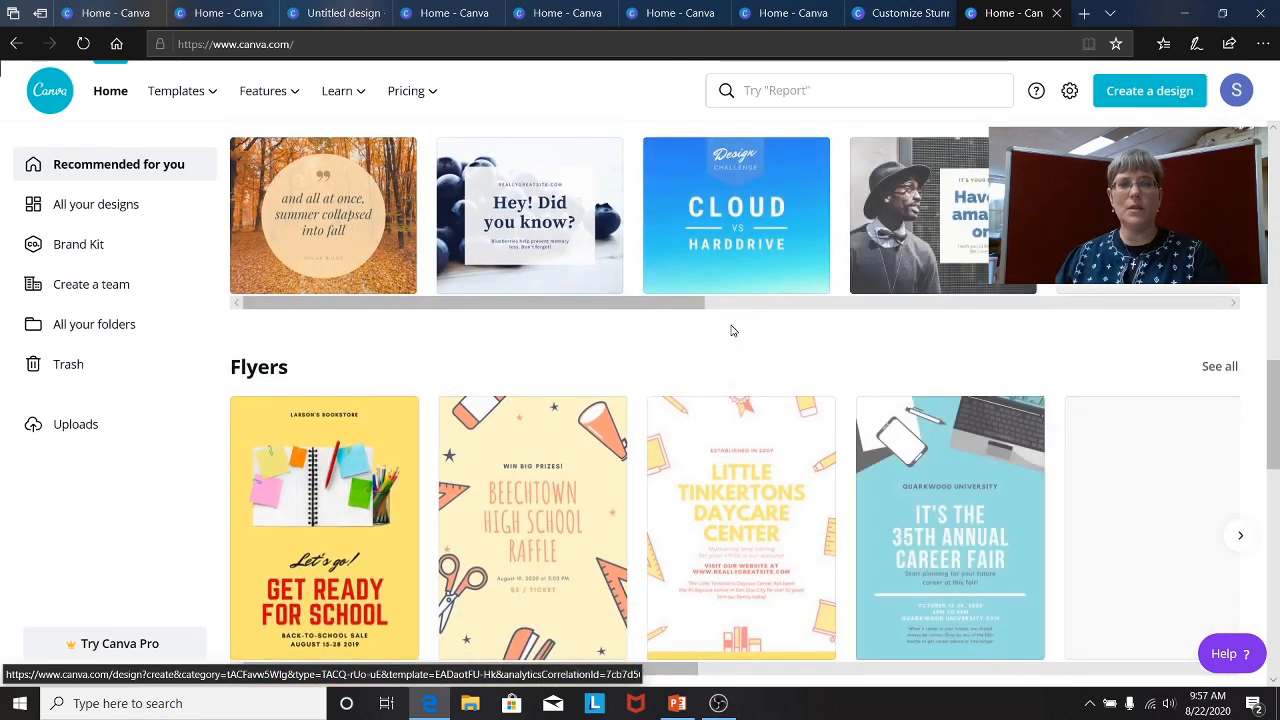
scroll(732, 331, "down", 3)
scroll(732, 331, "down", 7)
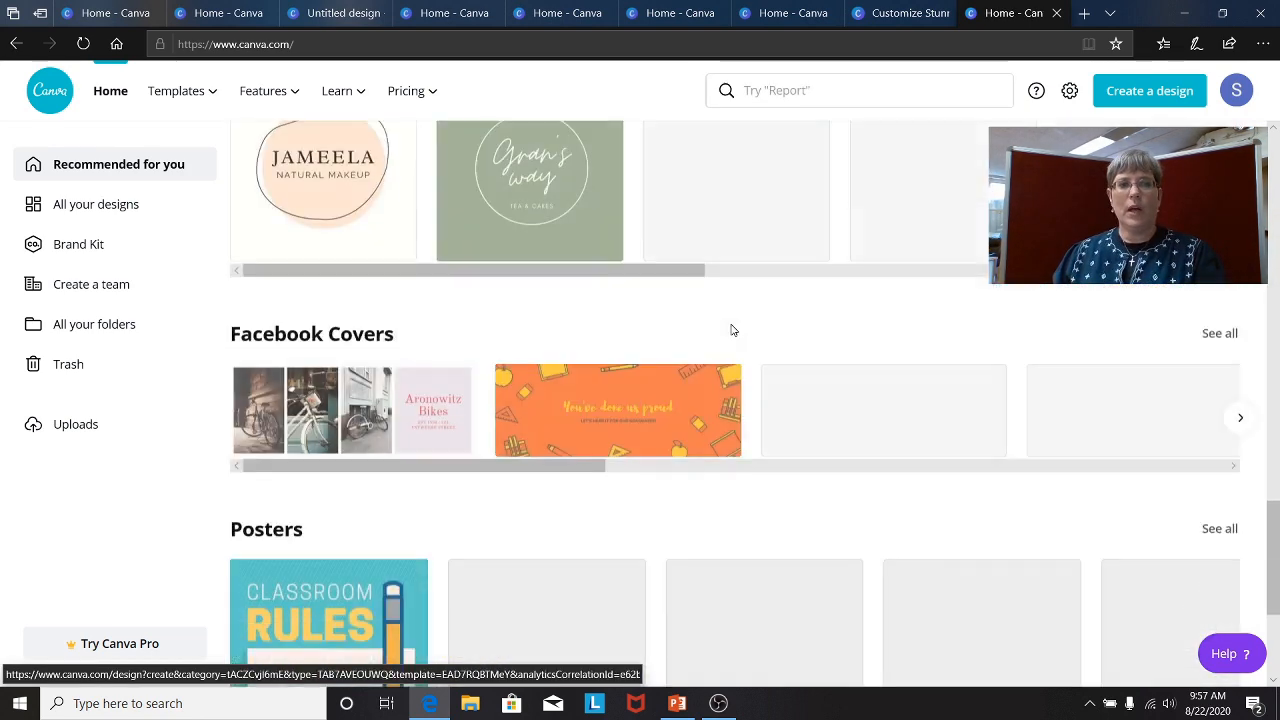
scroll(732, 331, "down", 3)
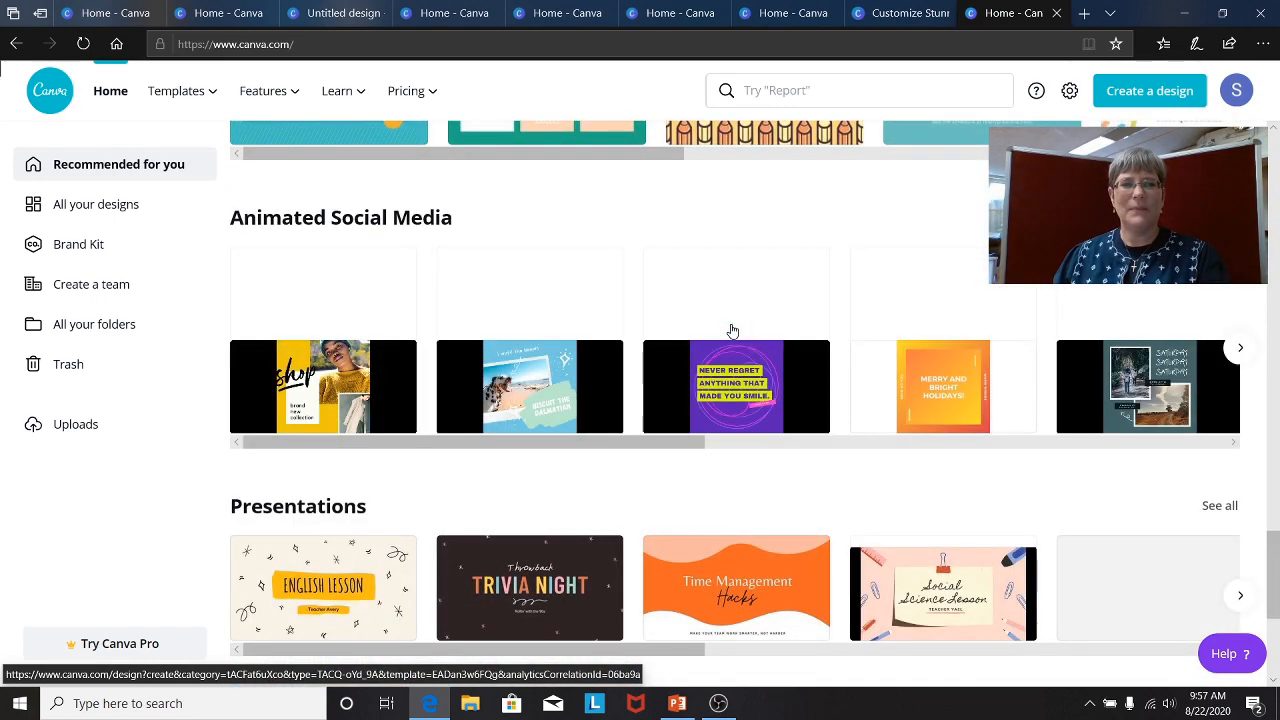
scroll(732, 331, "down", 2)
scroll(732, 331, "down", 5)
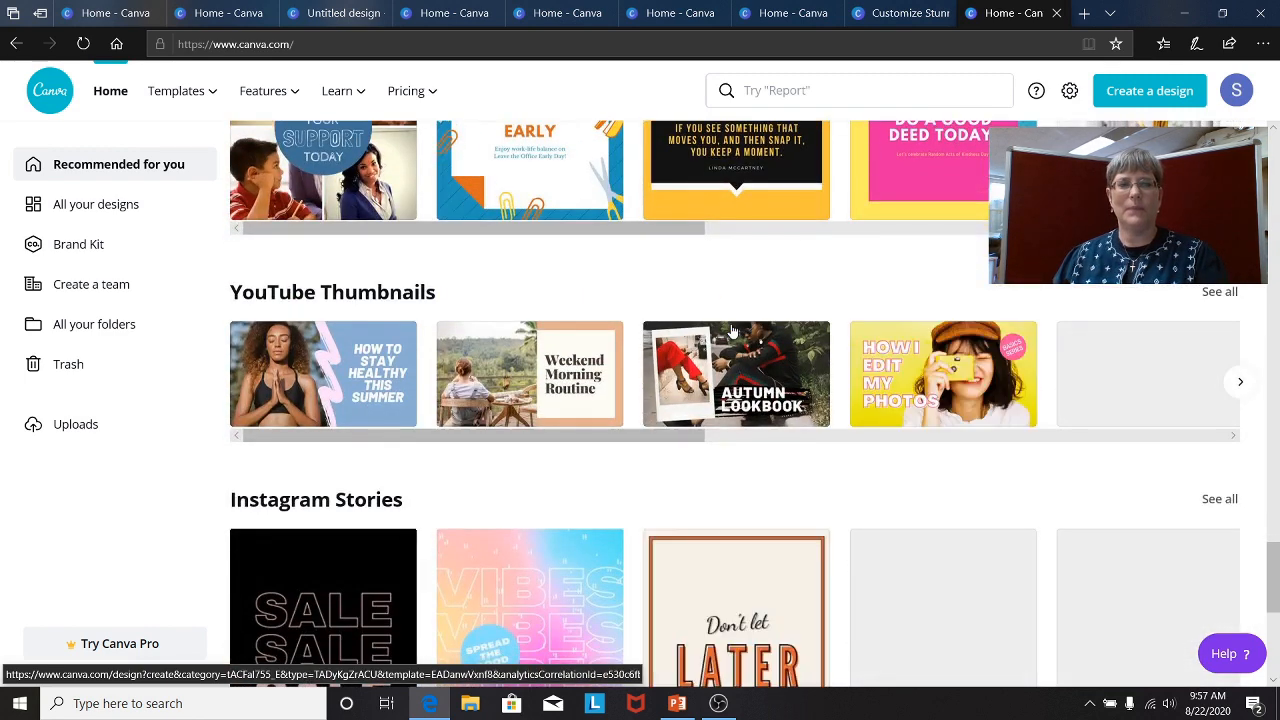
scroll(732, 331, "down", 2)
scroll(732, 331, "up", 2)
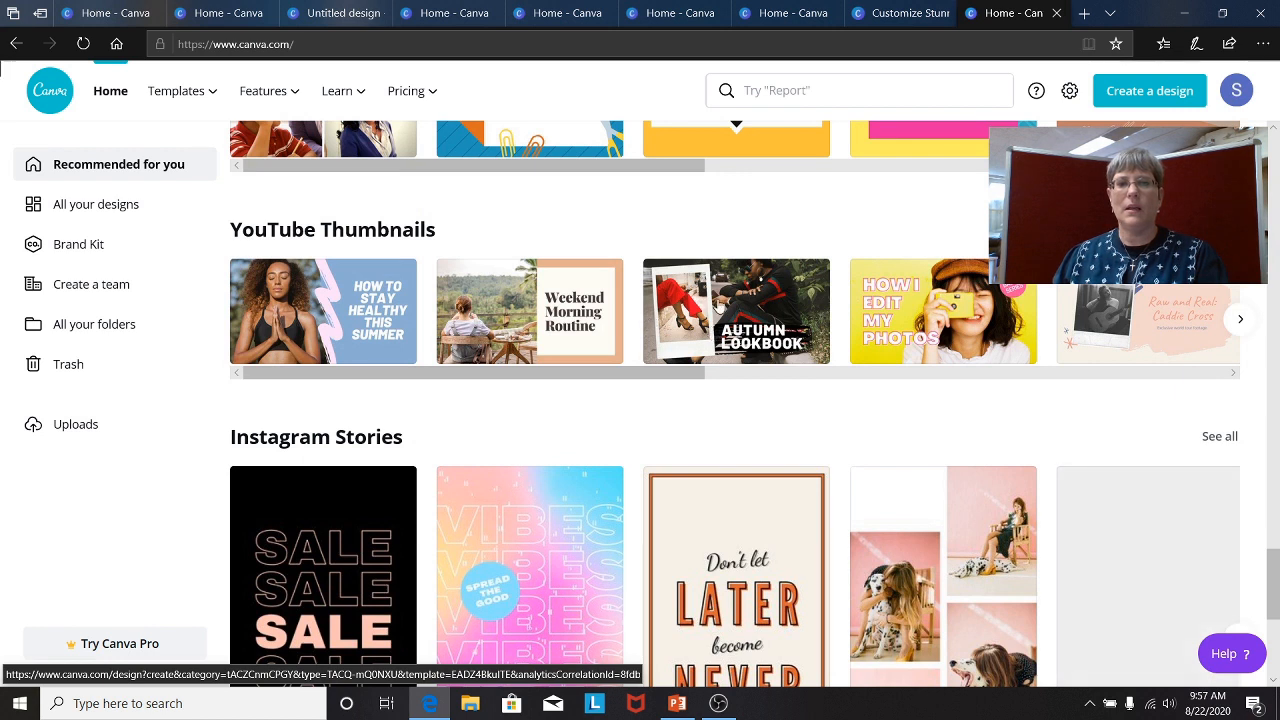
left_click(714, 303)
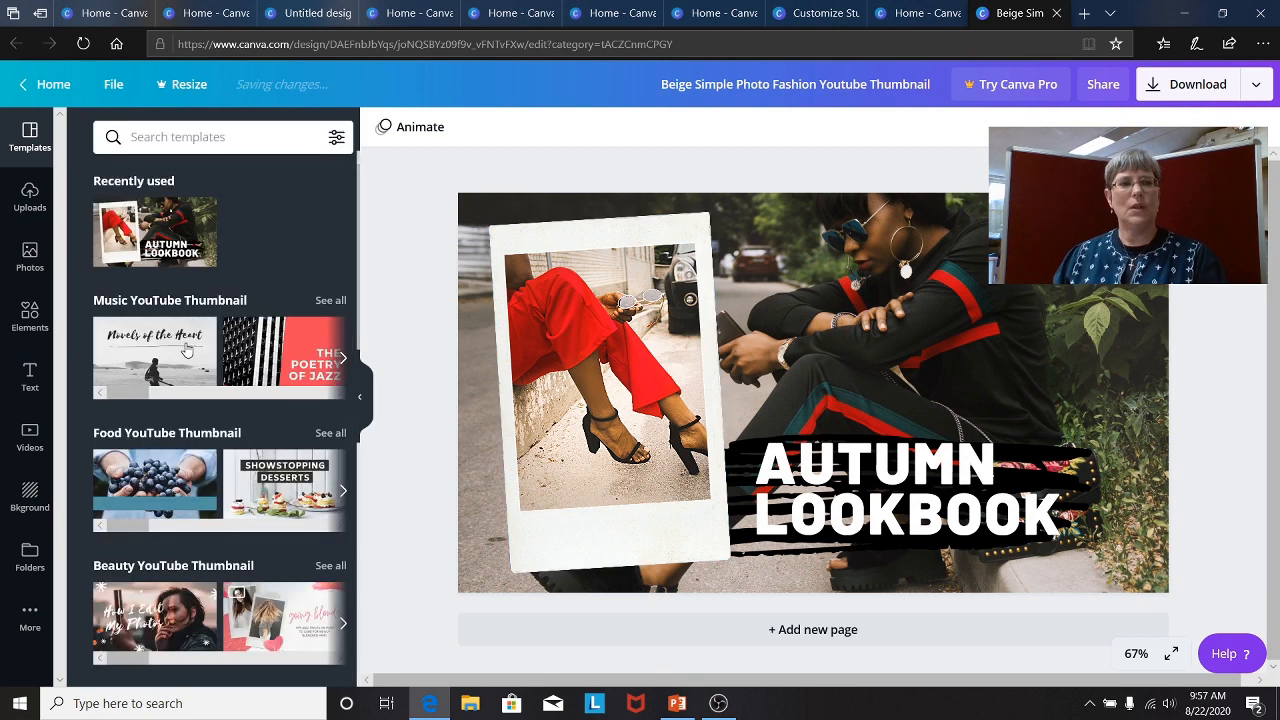
Apply the "Novels of the Heart" music YouTube thumbnail template and select its desert background photo
left_click(157, 350)
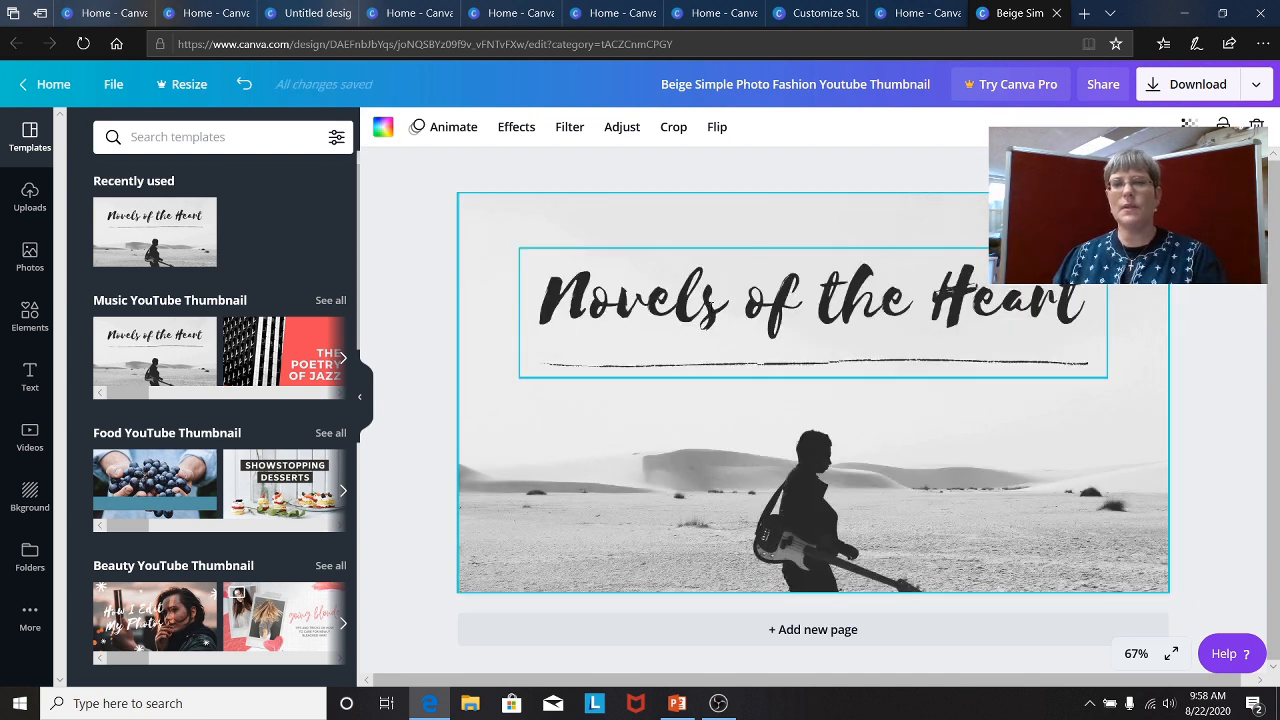
left_click(709, 305)
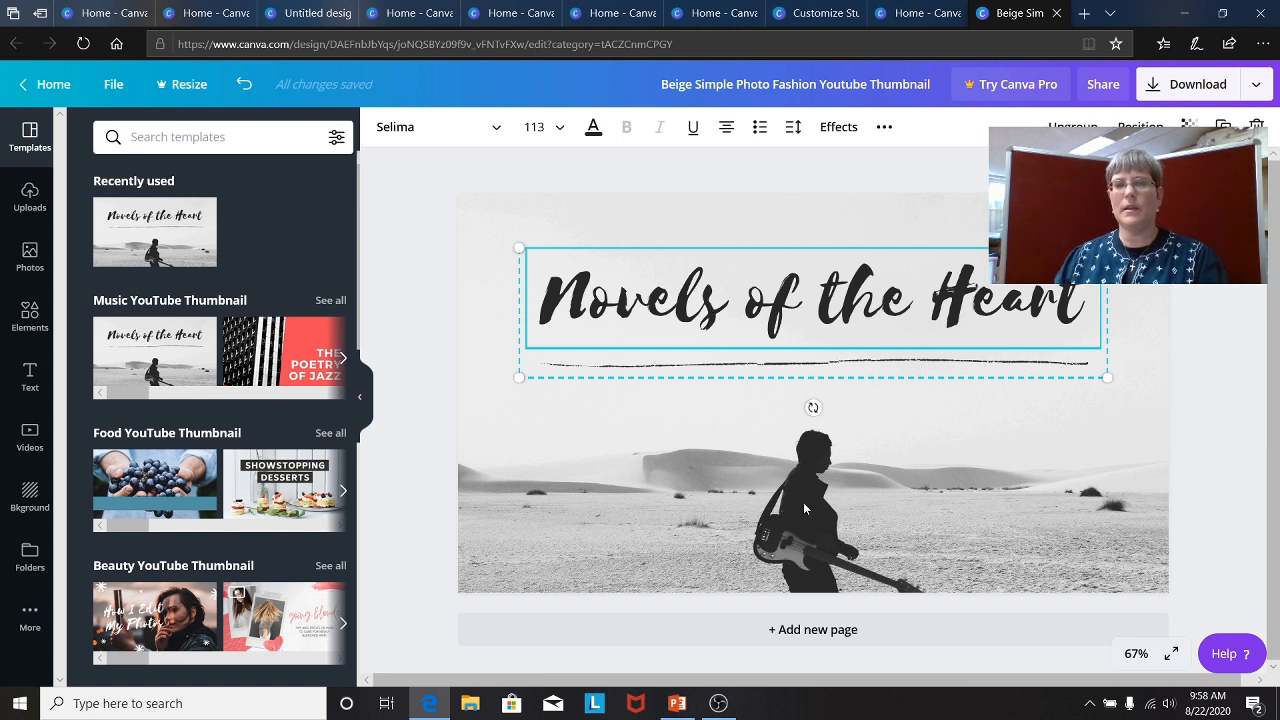
left_click(805, 508)
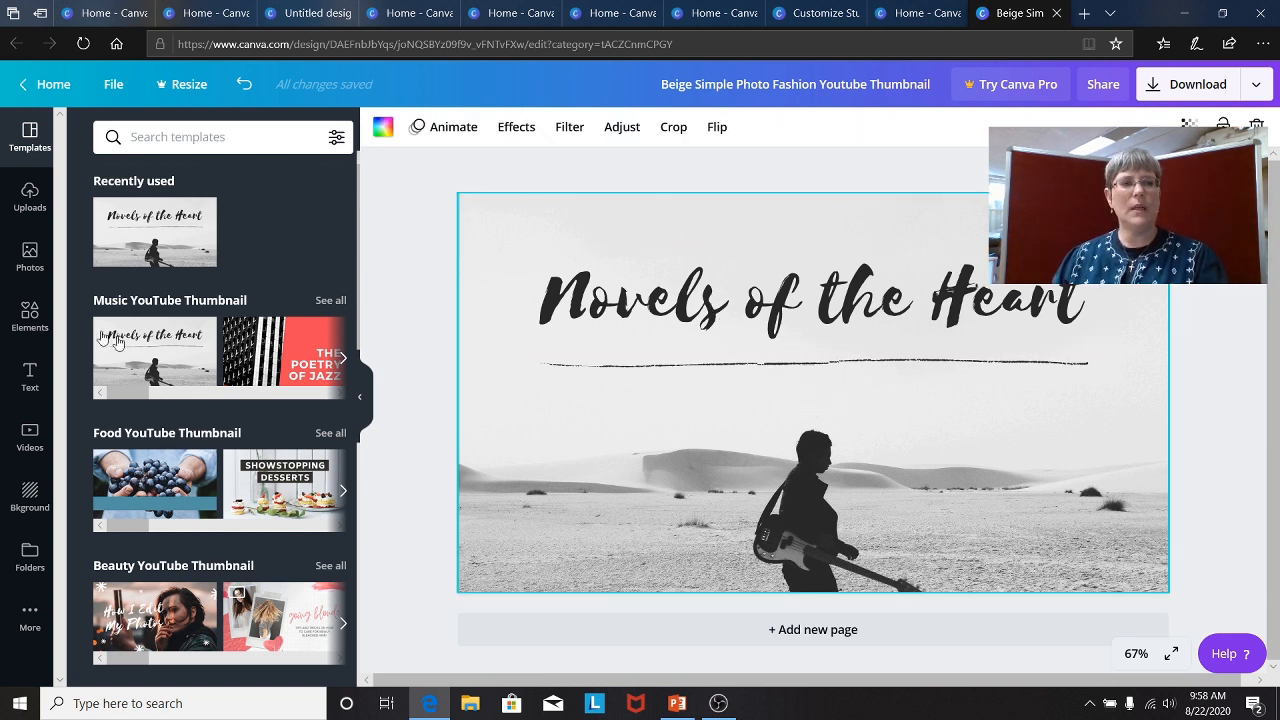
Try the sunlit forest path photo from the Nature category on the thumbnail, and delete it
left_click(32, 258)
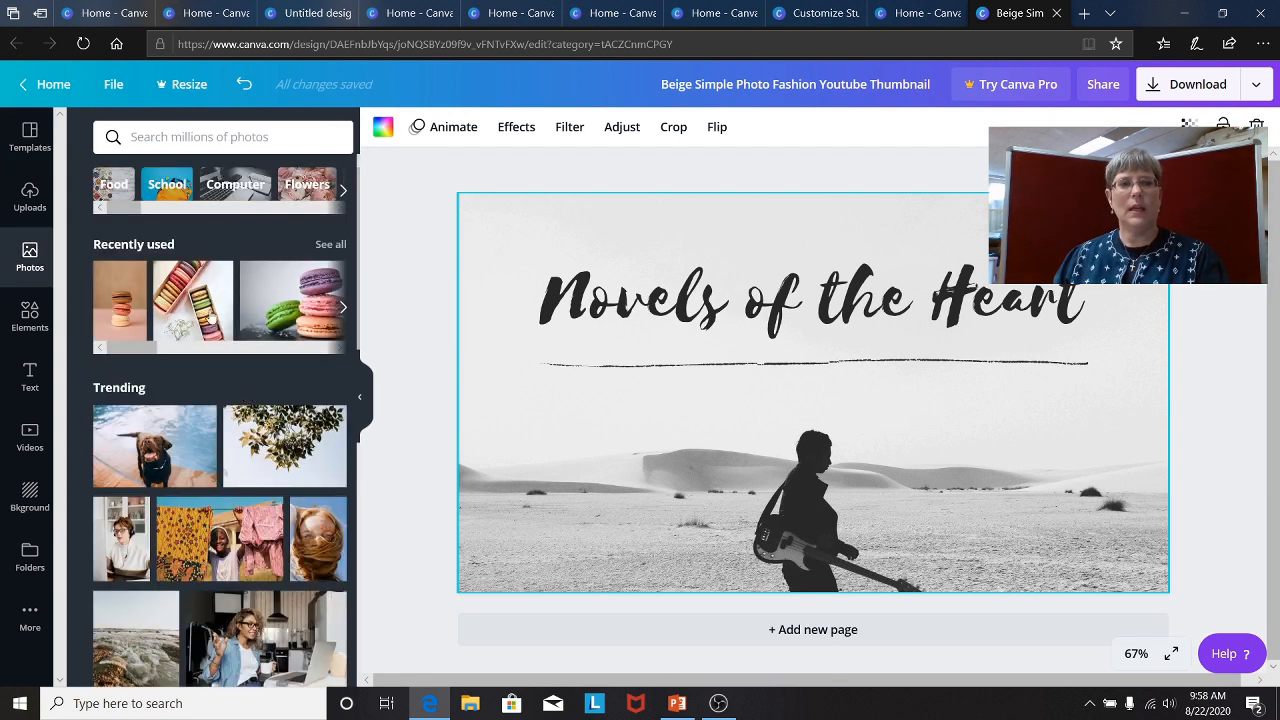
left_click(343, 190)
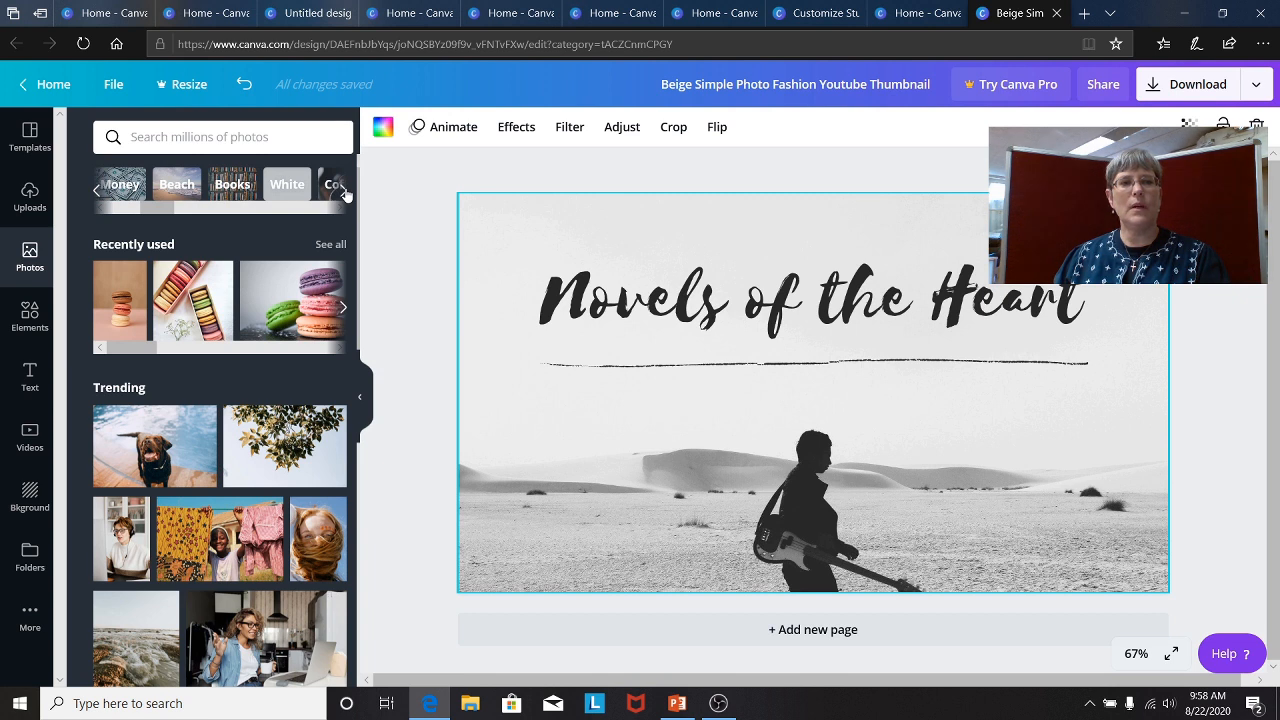
left_click(343, 190)
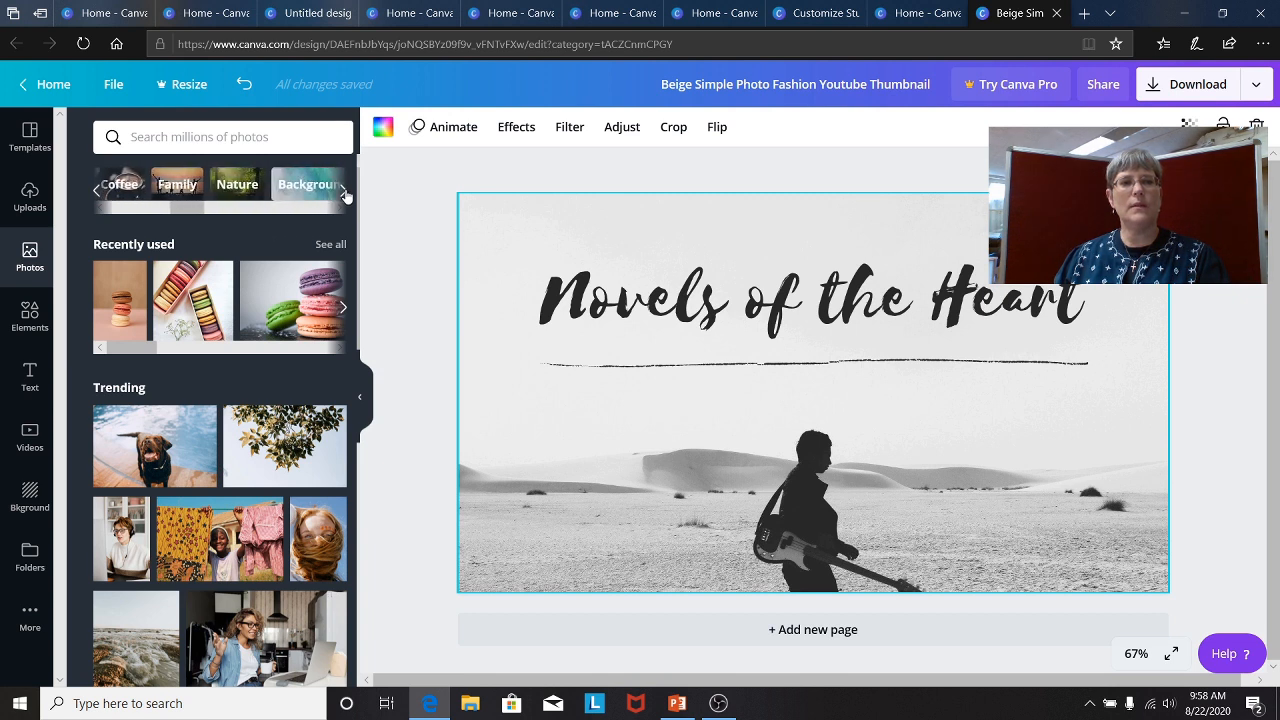
left_click(230, 188)
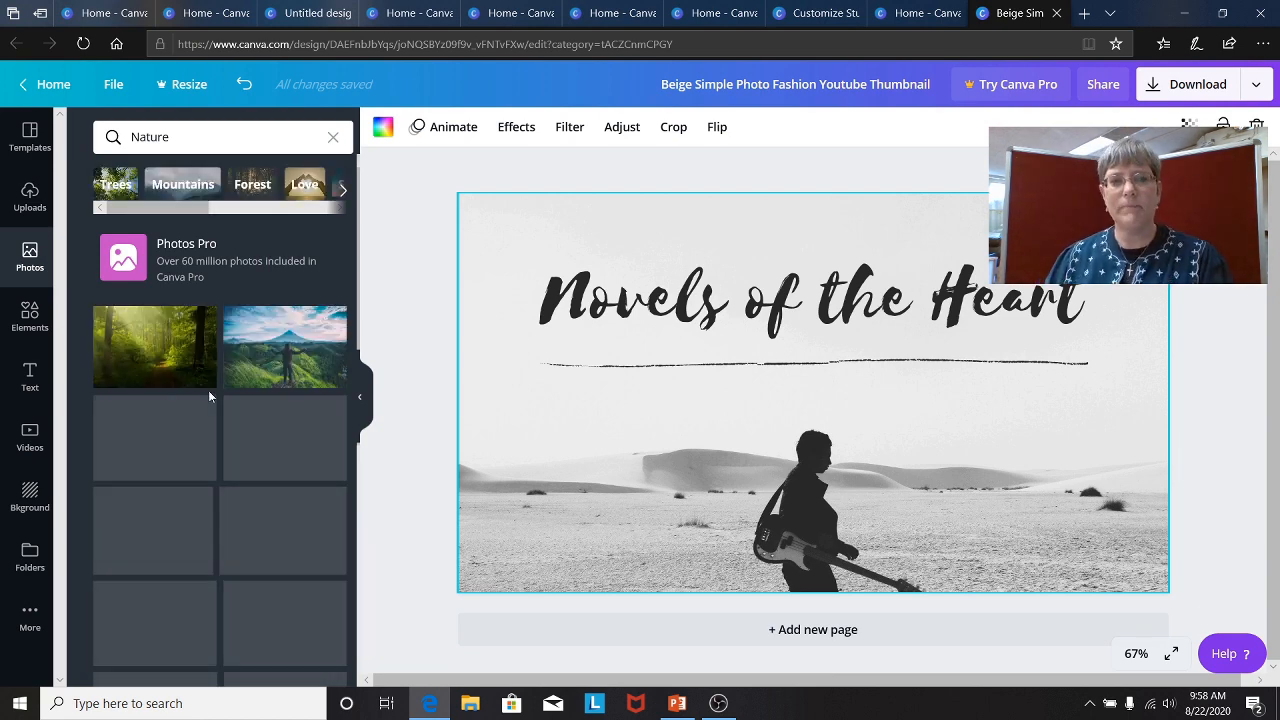
left_click(166, 346)
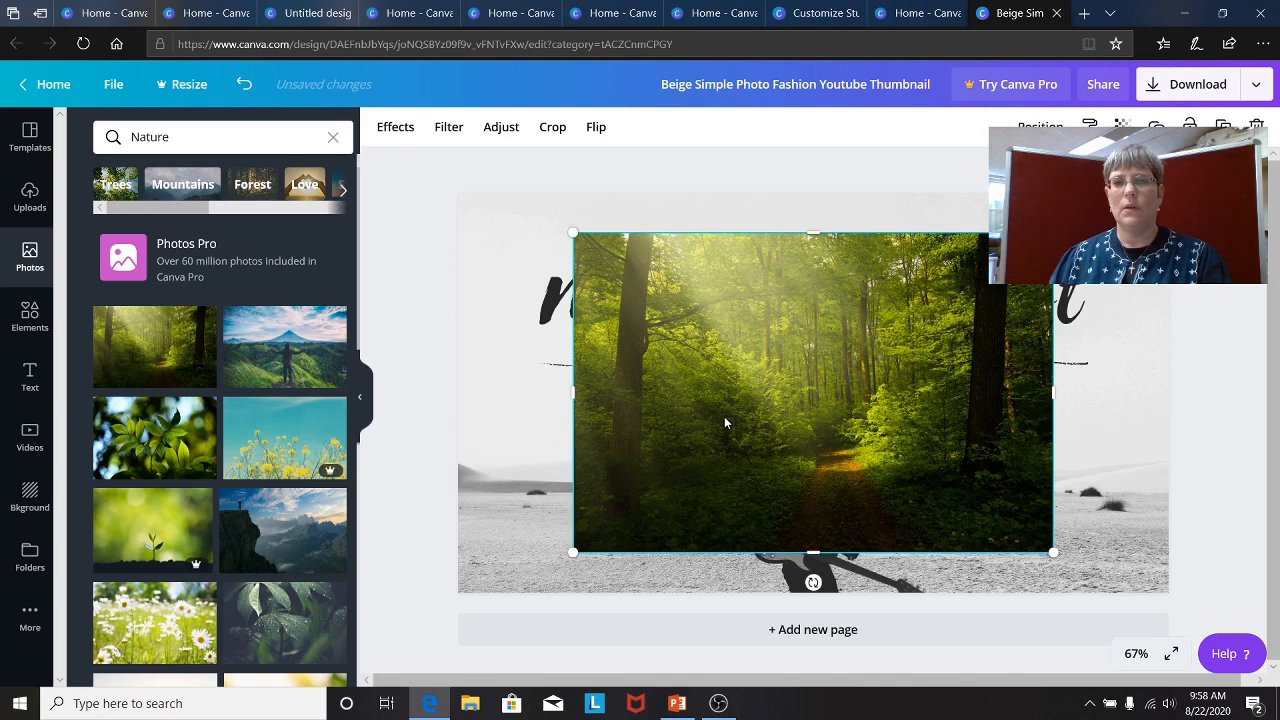
left_click(507, 519)
left_click(679, 466)
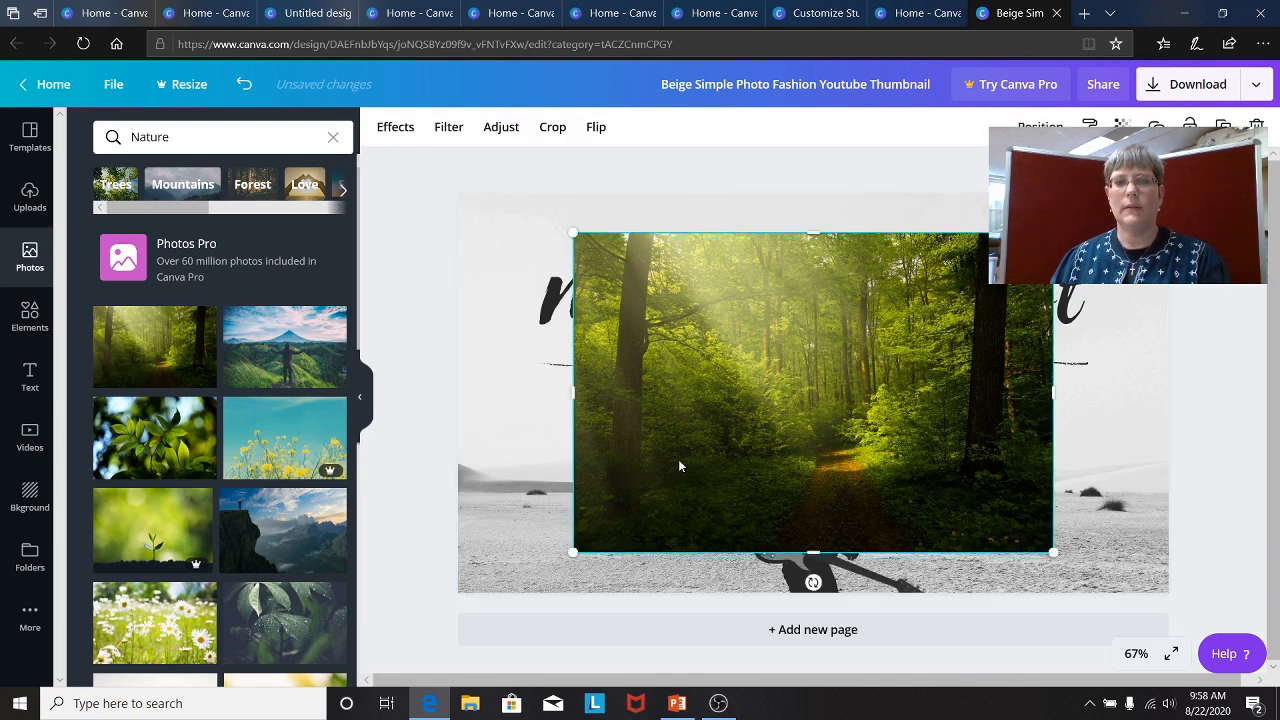
key("Delete")
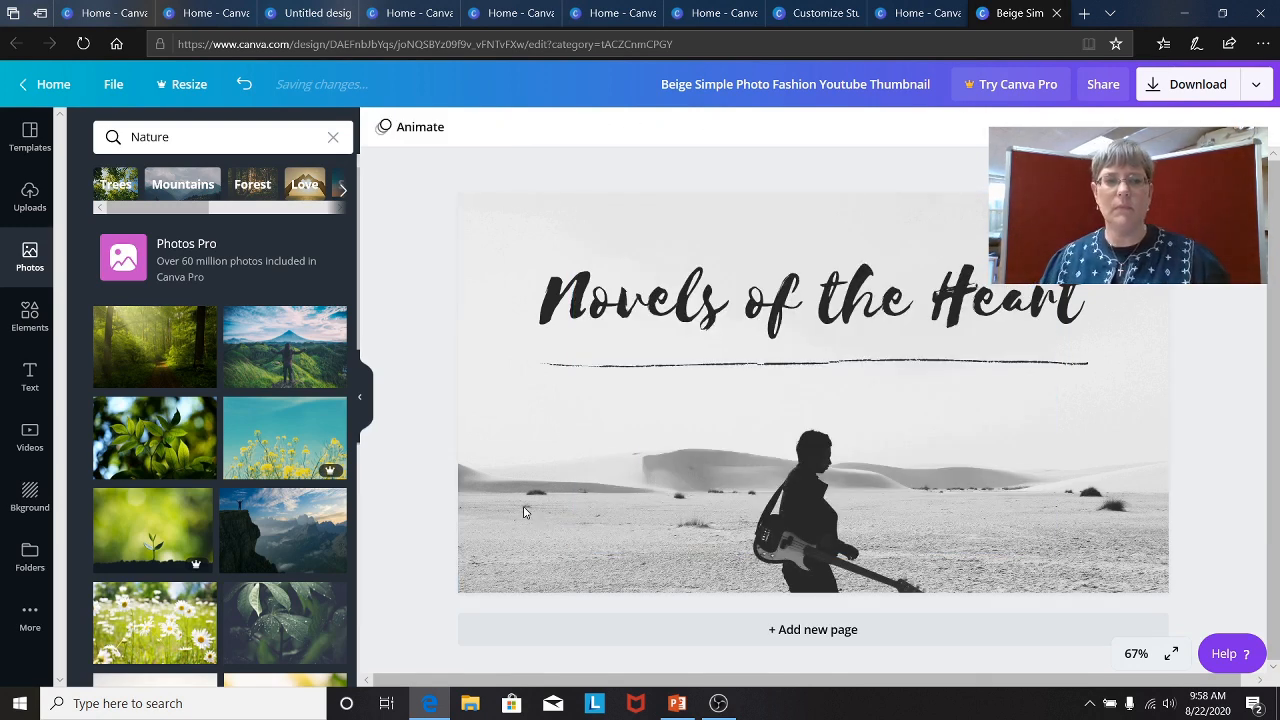
Try adding the forest path photo again with the desert background selected, and delete it
left_click(523, 512)
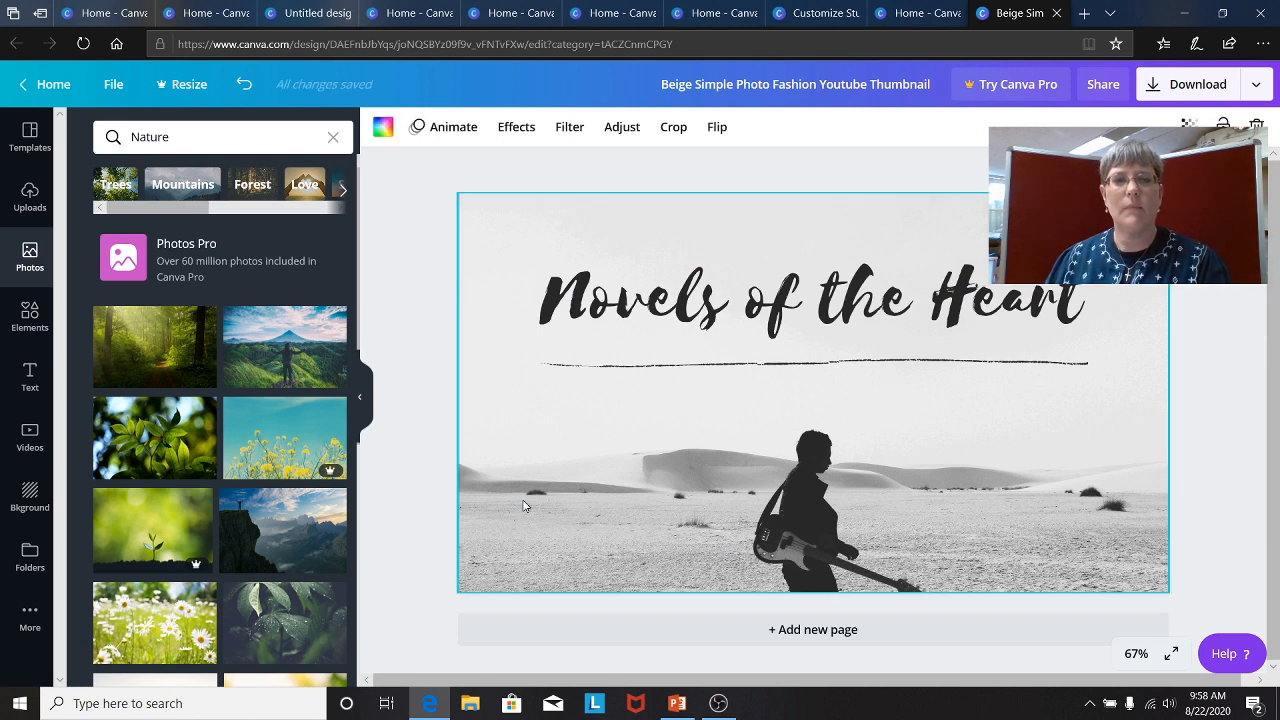
left_click(152, 348)
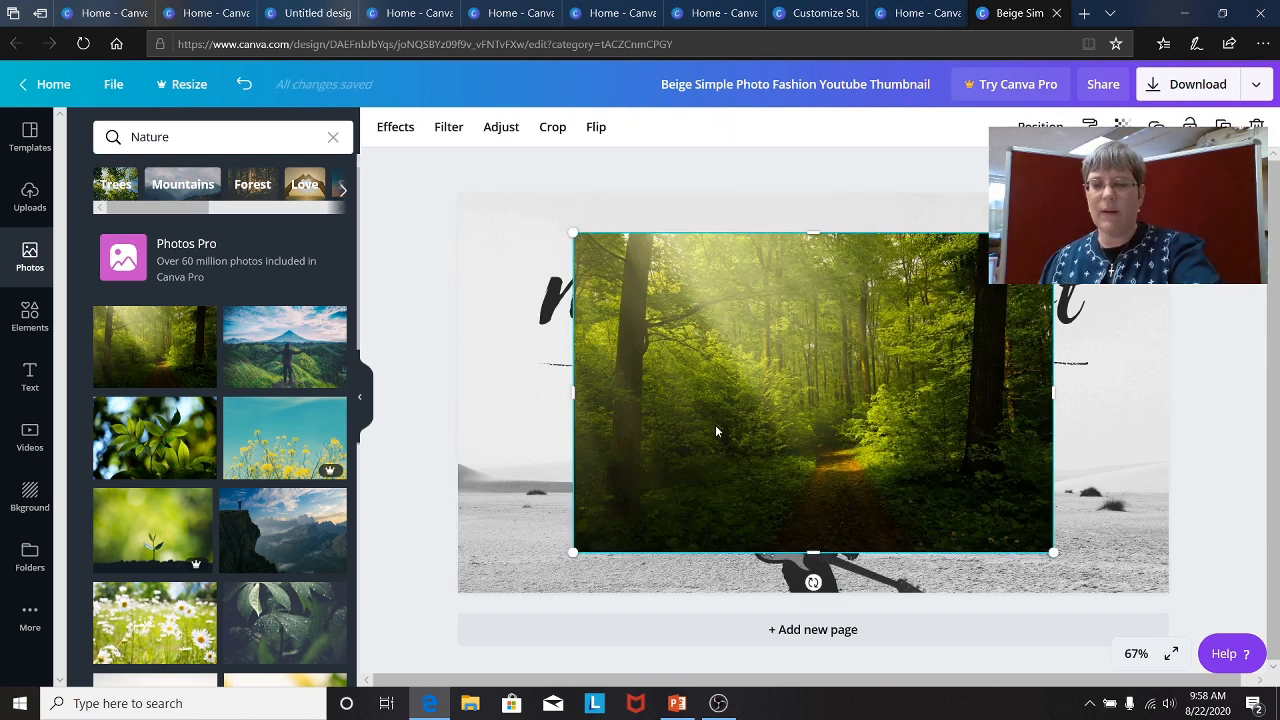
key("Delete")
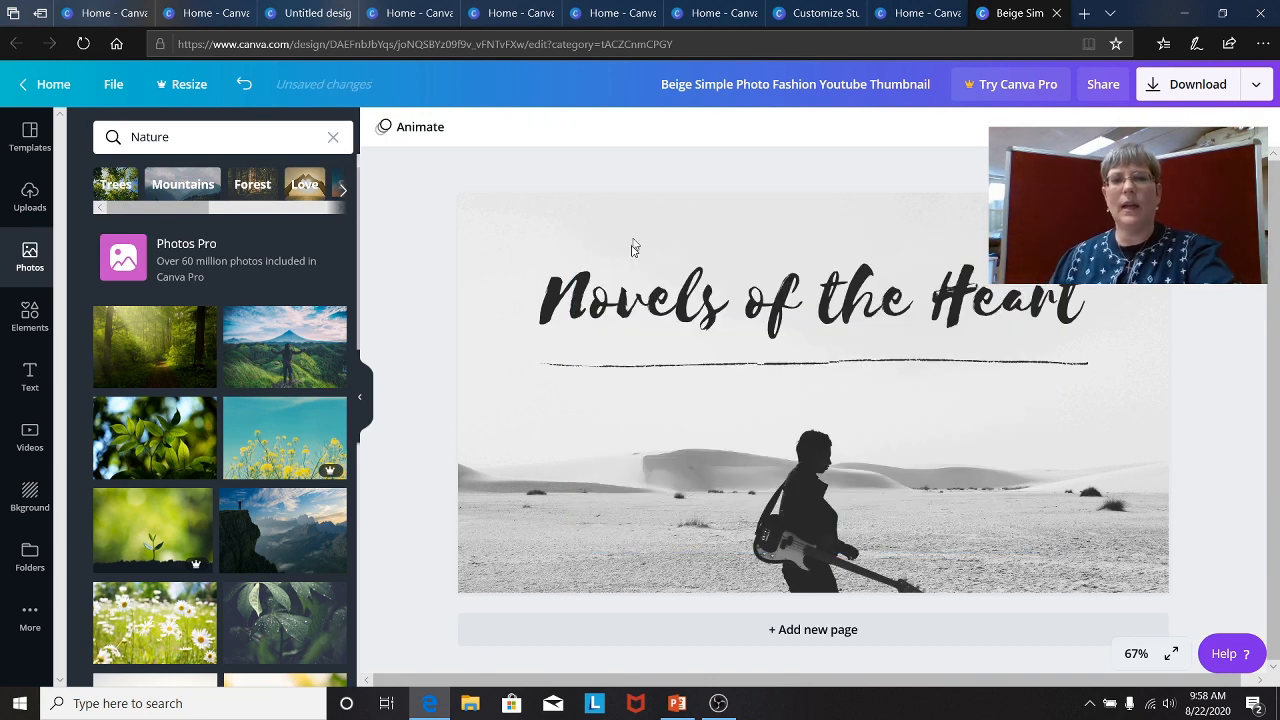
Try the gold glitter background and the multicolored beads background in place of the desert photo
left_click(647, 300)
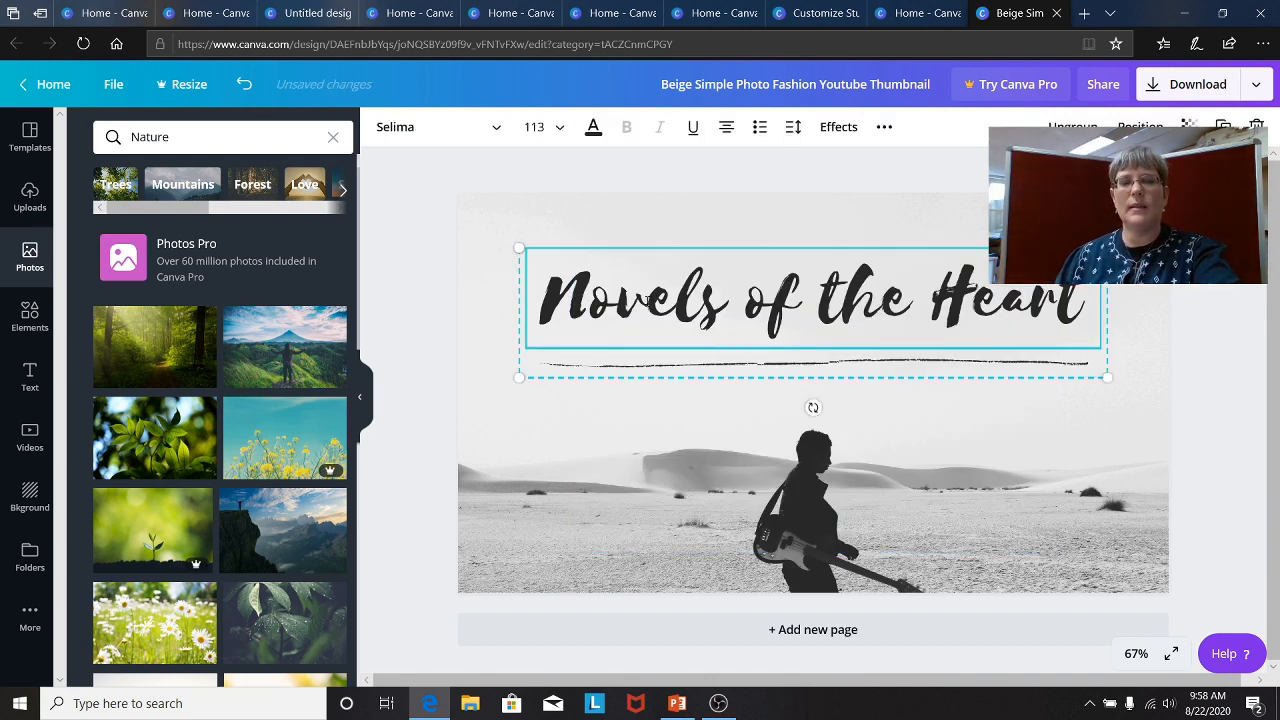
left_click(589, 510)
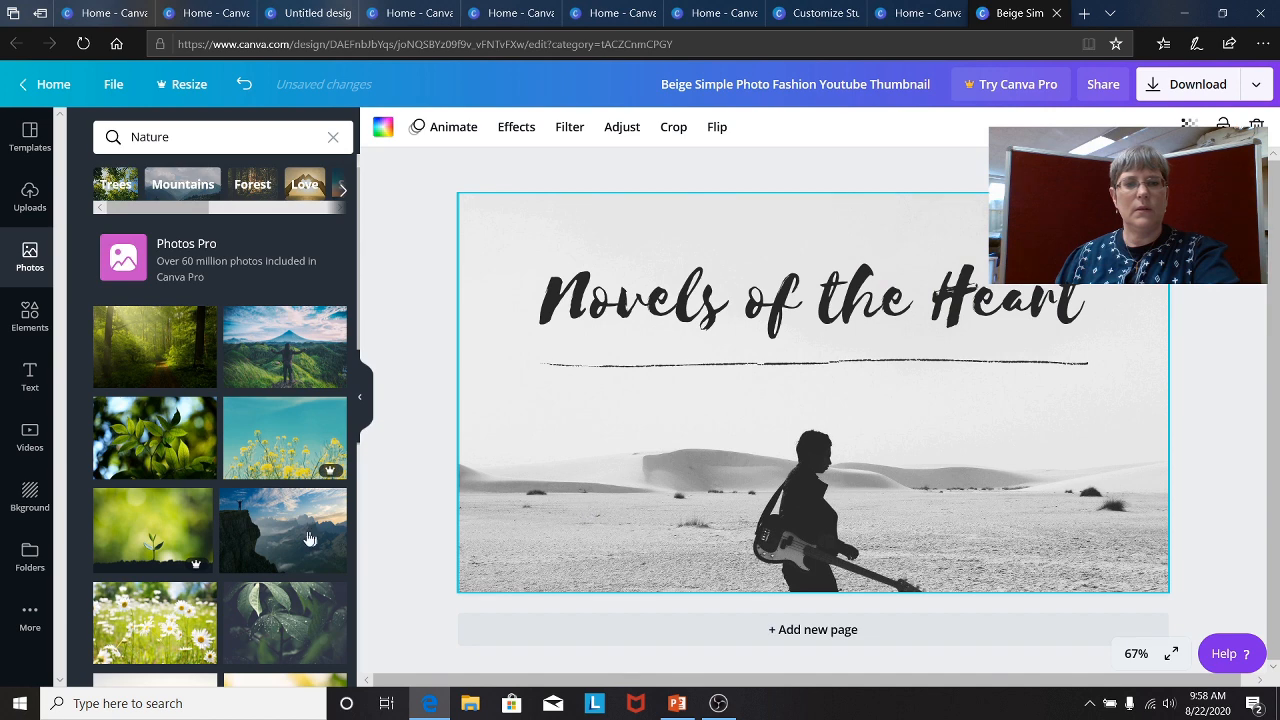
left_click(28, 498)
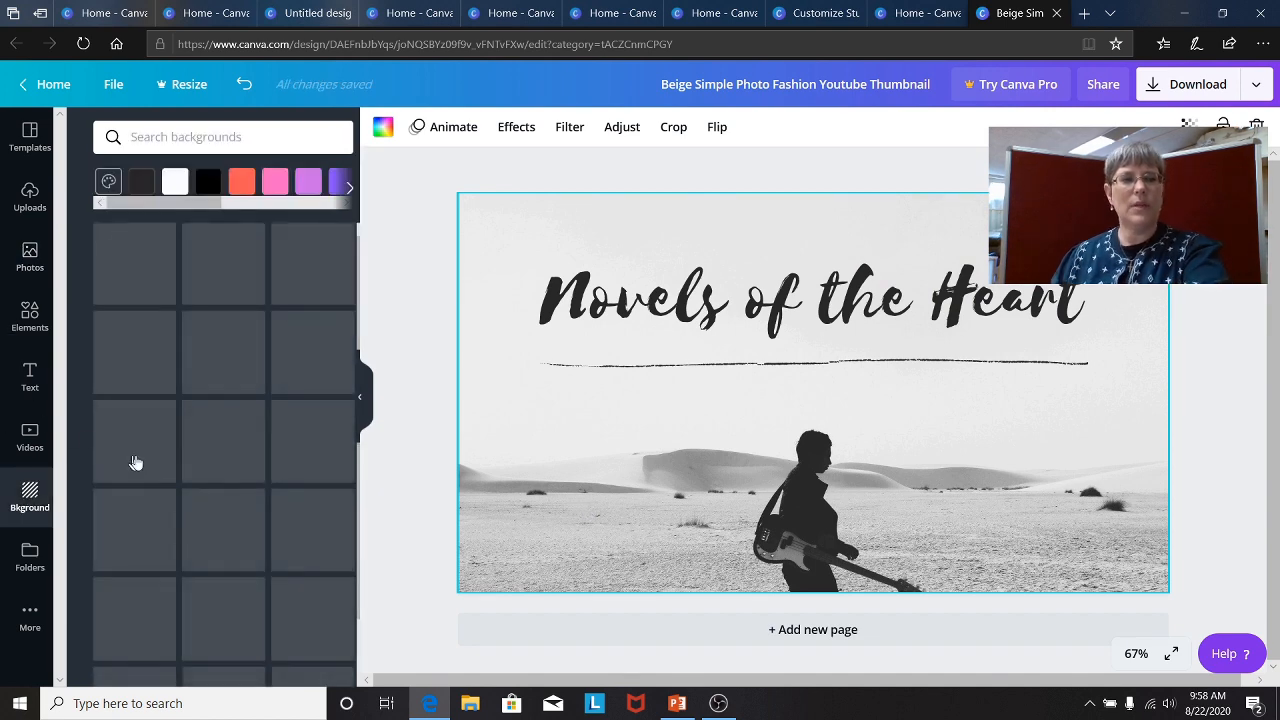
scroll(238, 445, "down", 10)
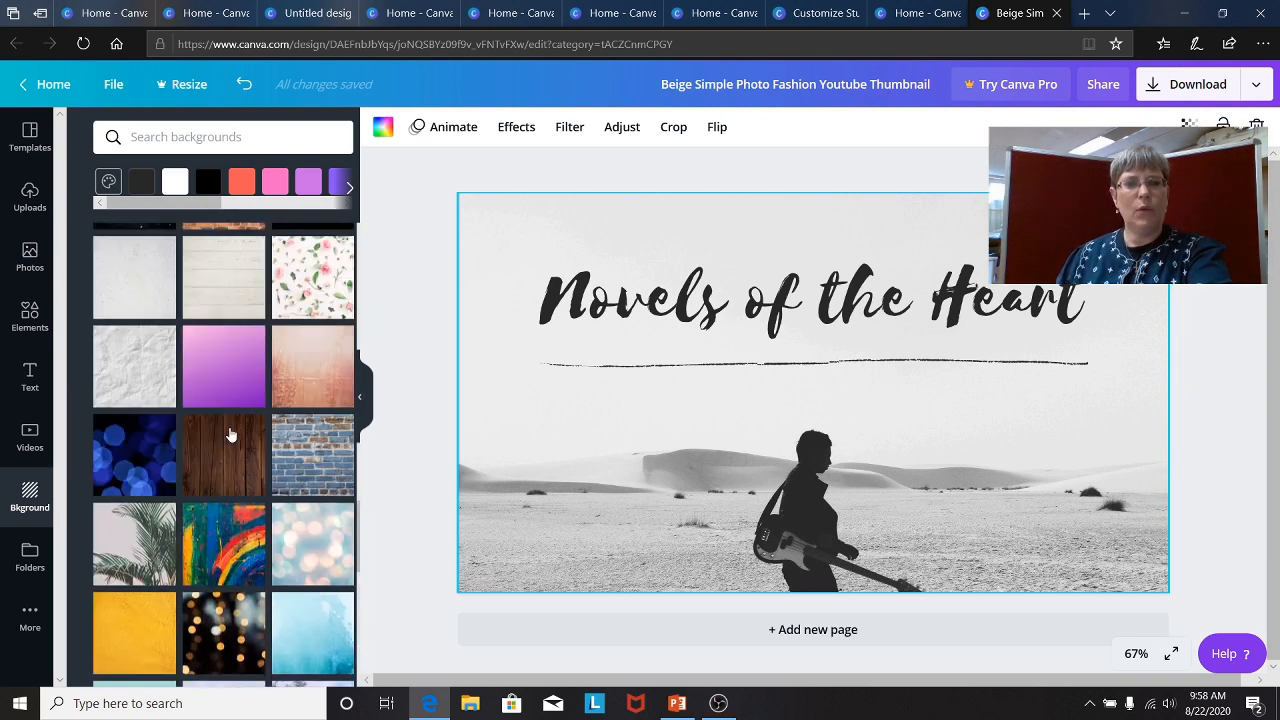
scroll(229, 434, "down", 5)
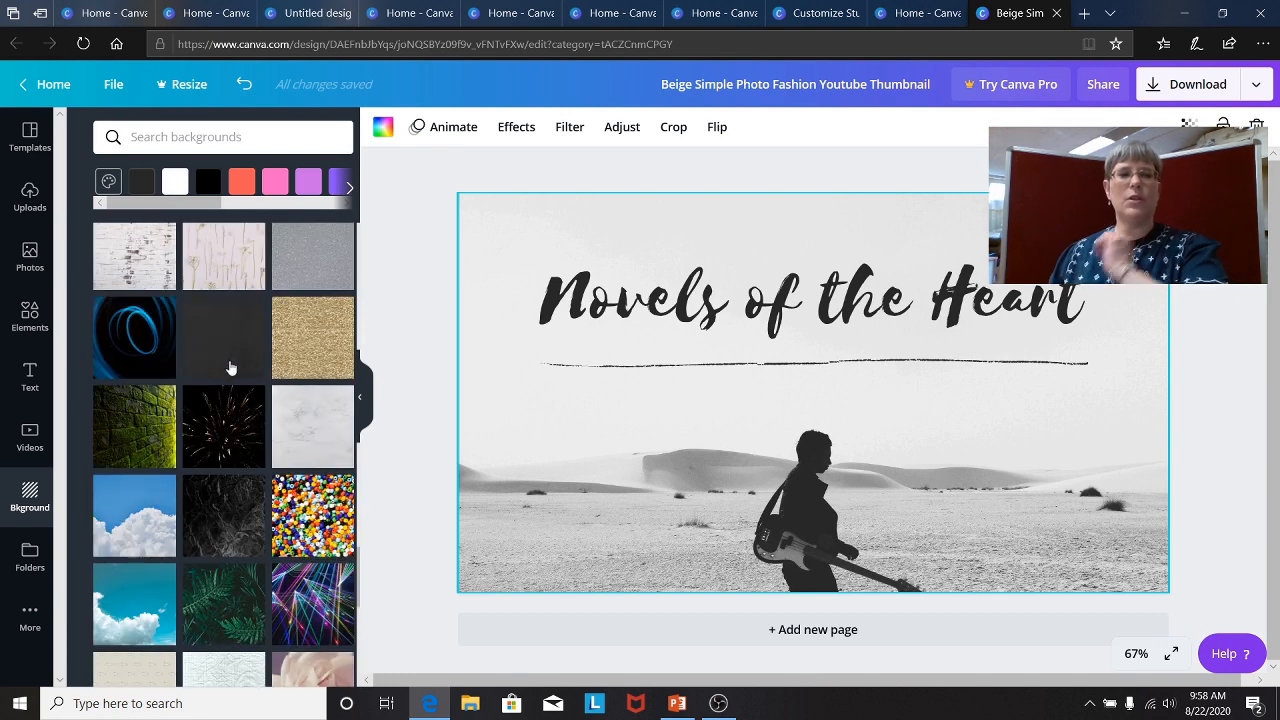
left_click(304, 344)
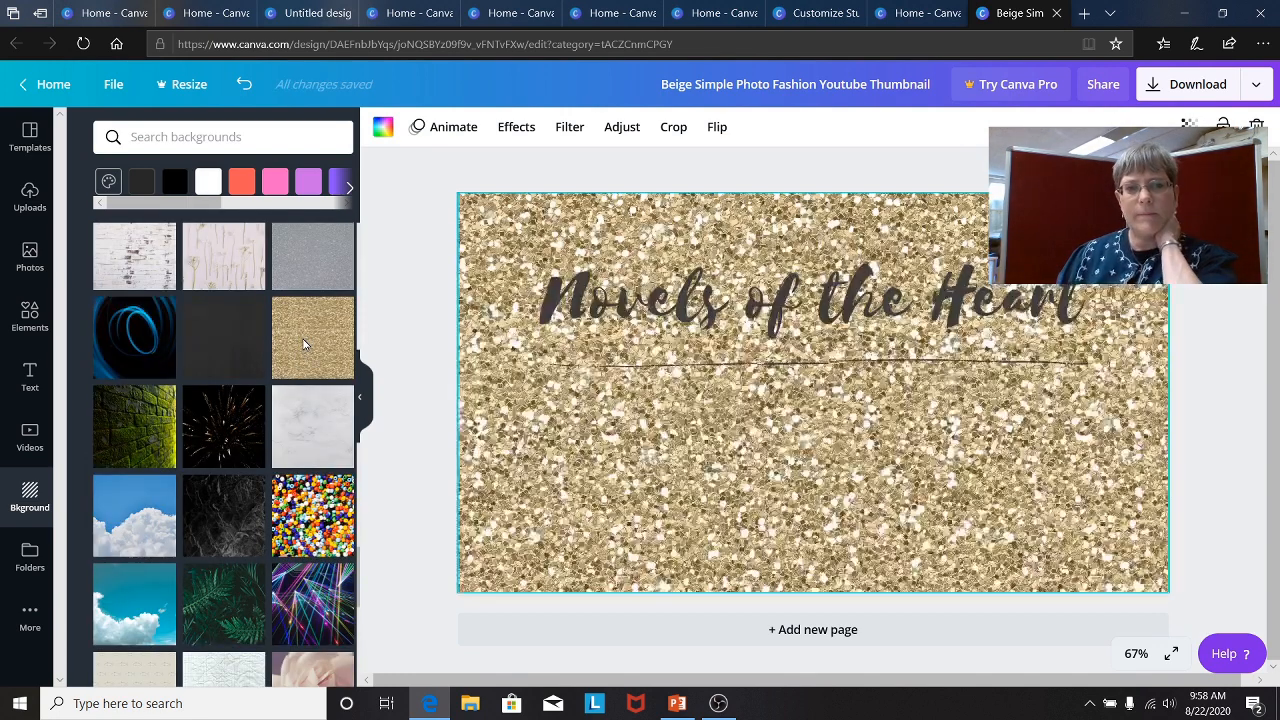
left_click(306, 538)
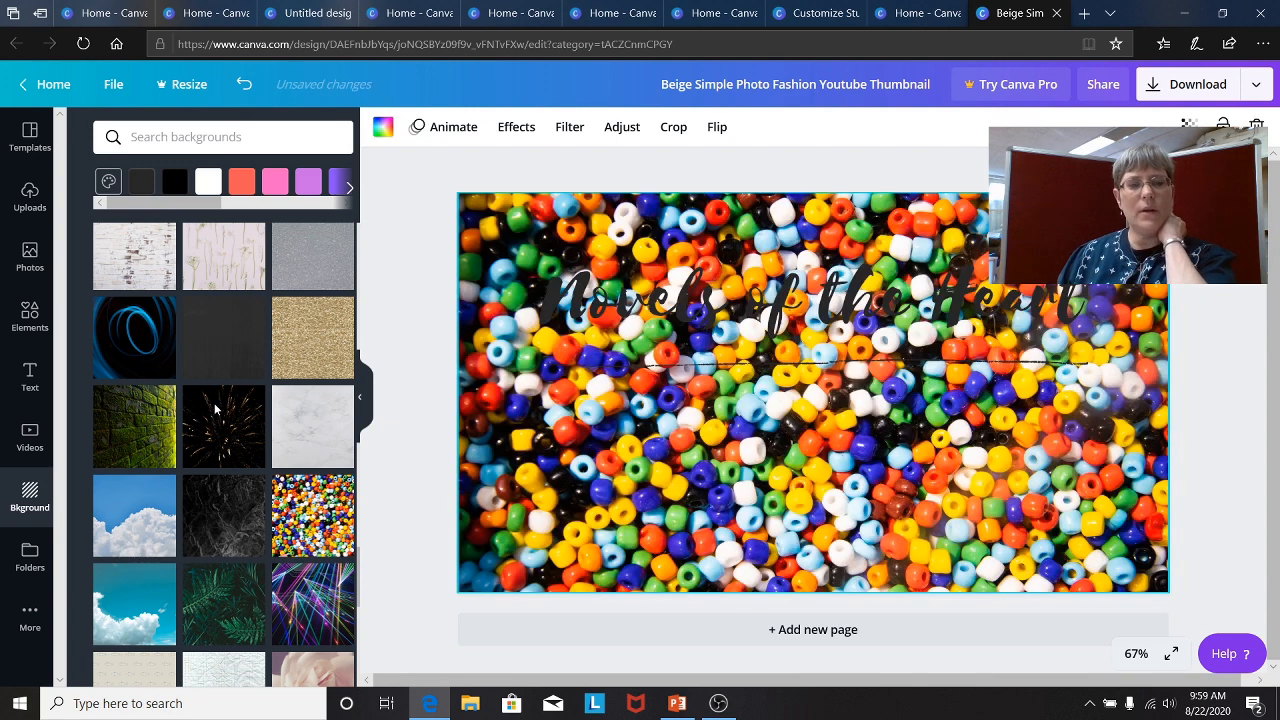
Try the black brush-stroke background on the thumbnail, and delete it
scroll(215, 408, "down", 10)
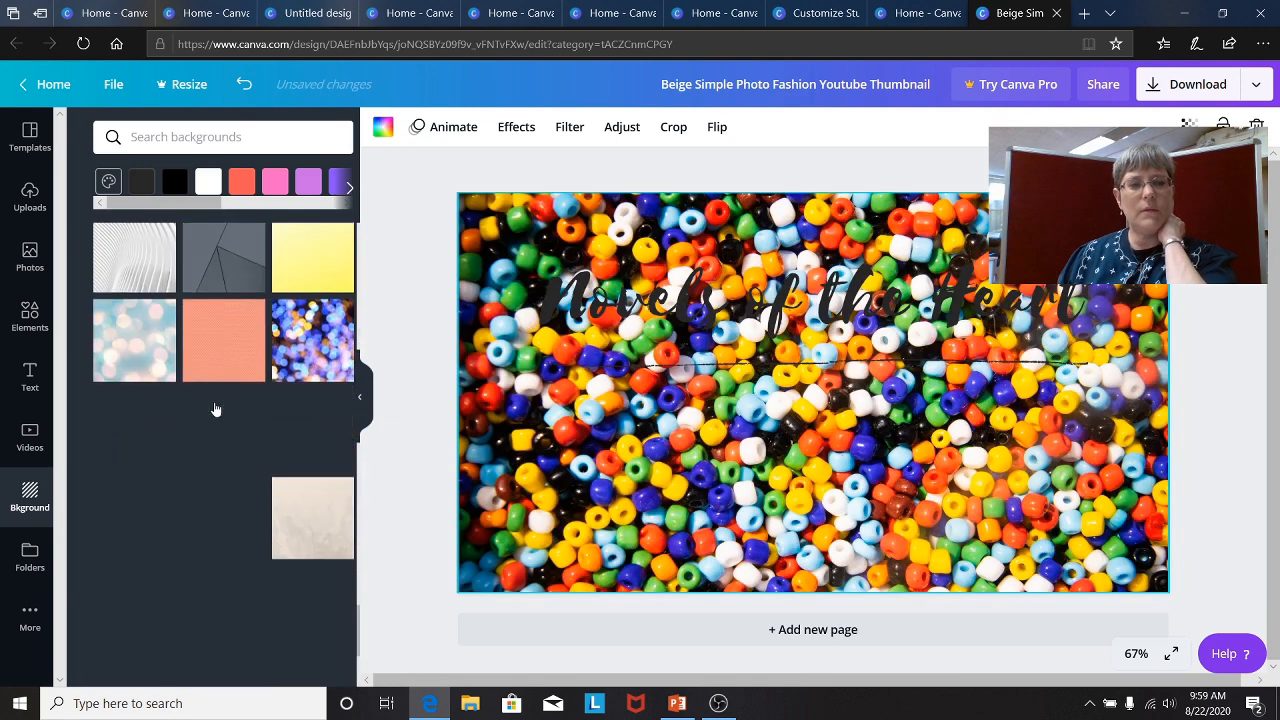
scroll(213, 402, "down", 10)
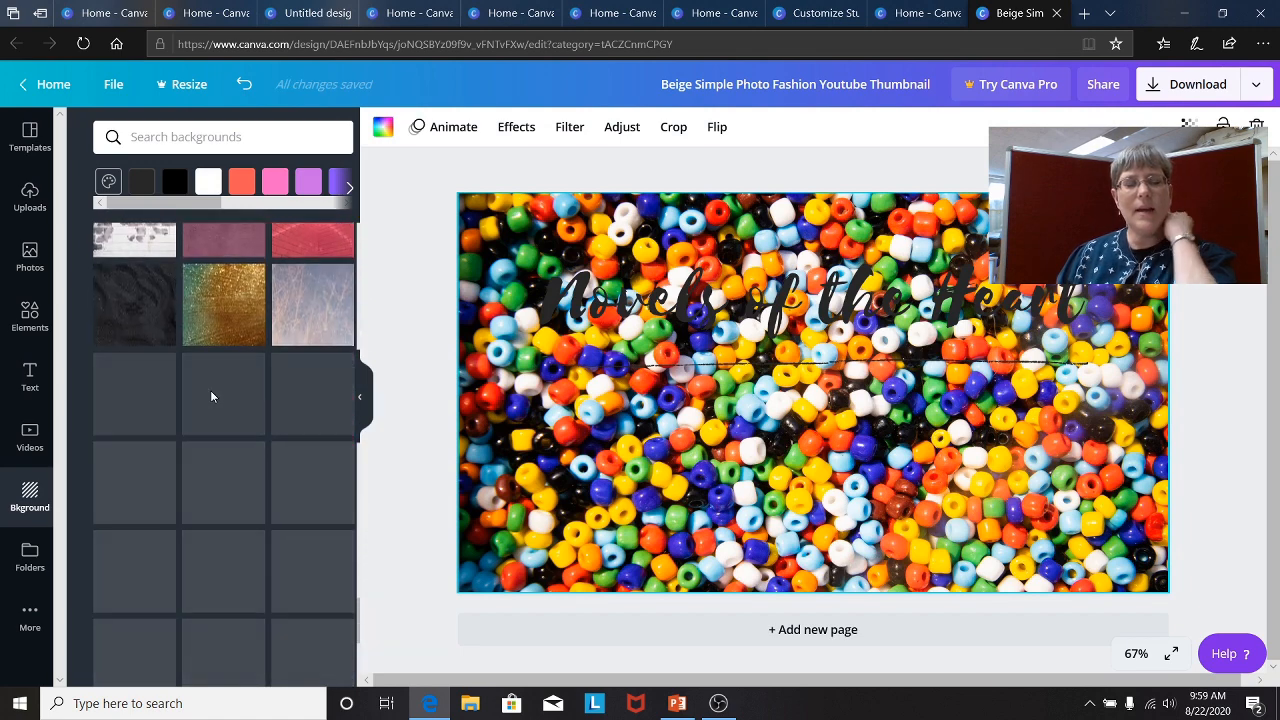
scroll(211, 397, "down", 3)
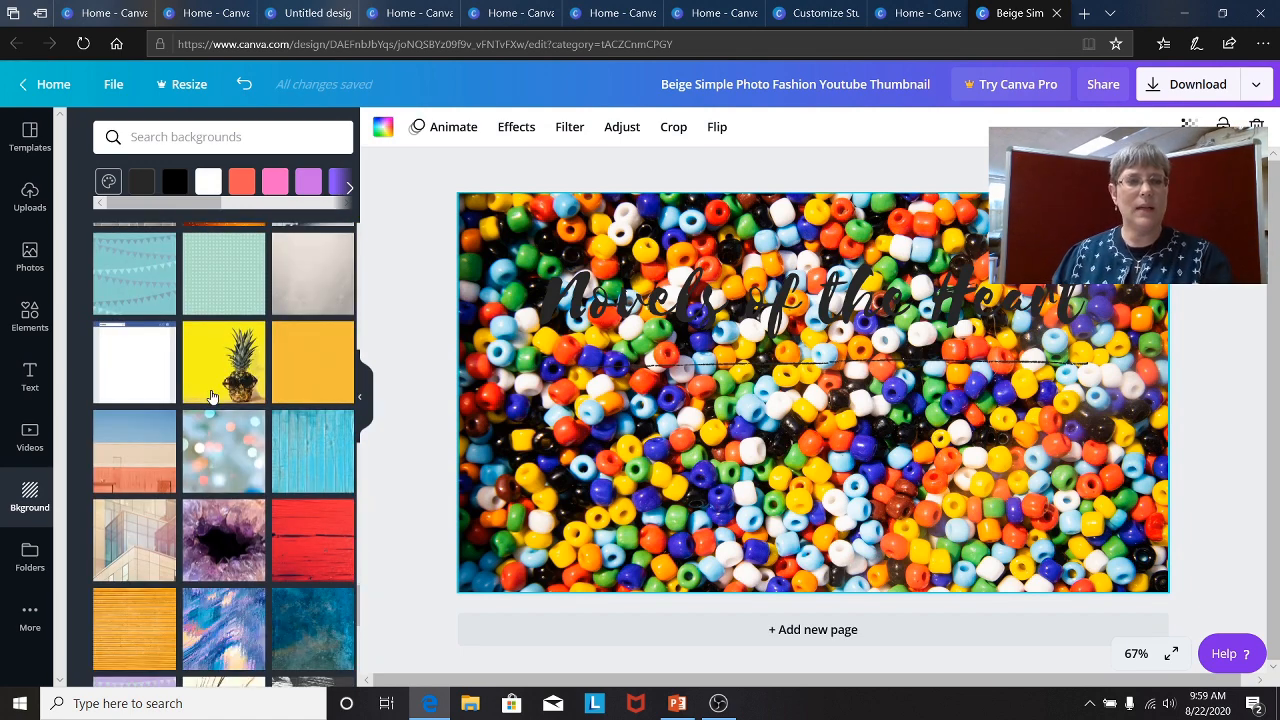
scroll(216, 510, "down", 3)
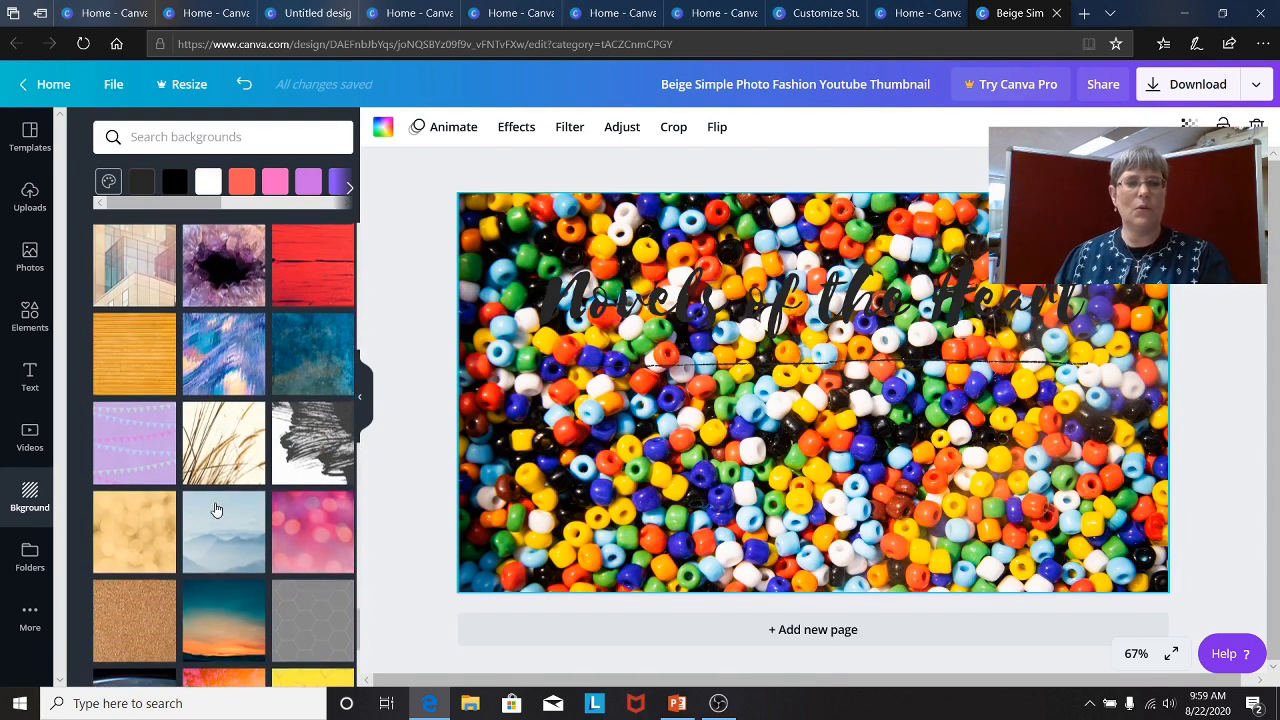
left_click(303, 455)
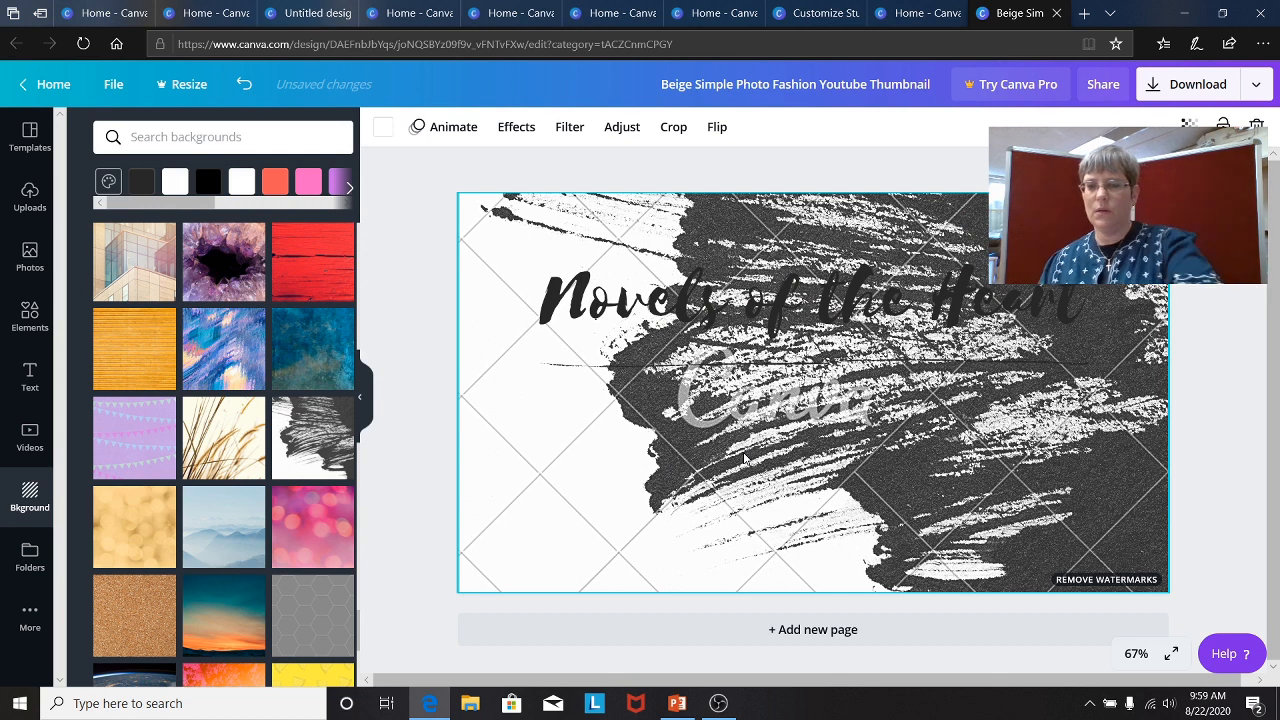
key("Delete")
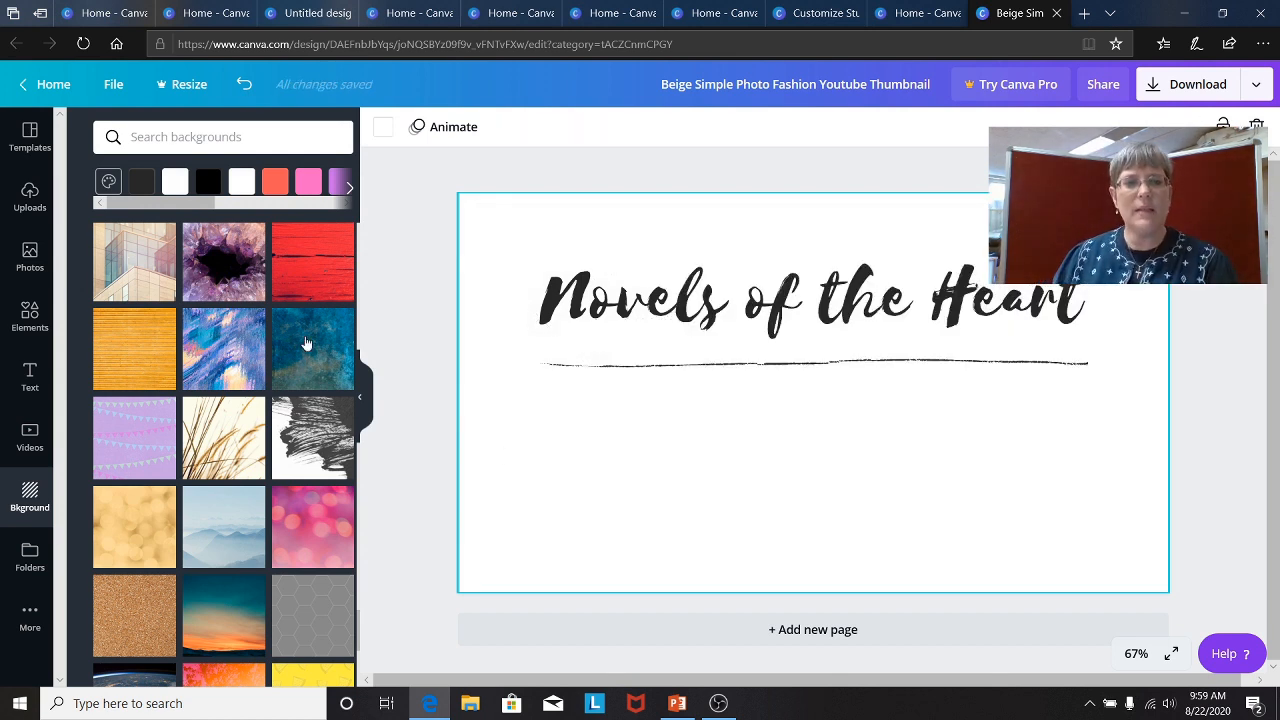
Apply the blue textured background to the thumbnail and change the "Novels of the Heart" title color to white
left_click(306, 343)
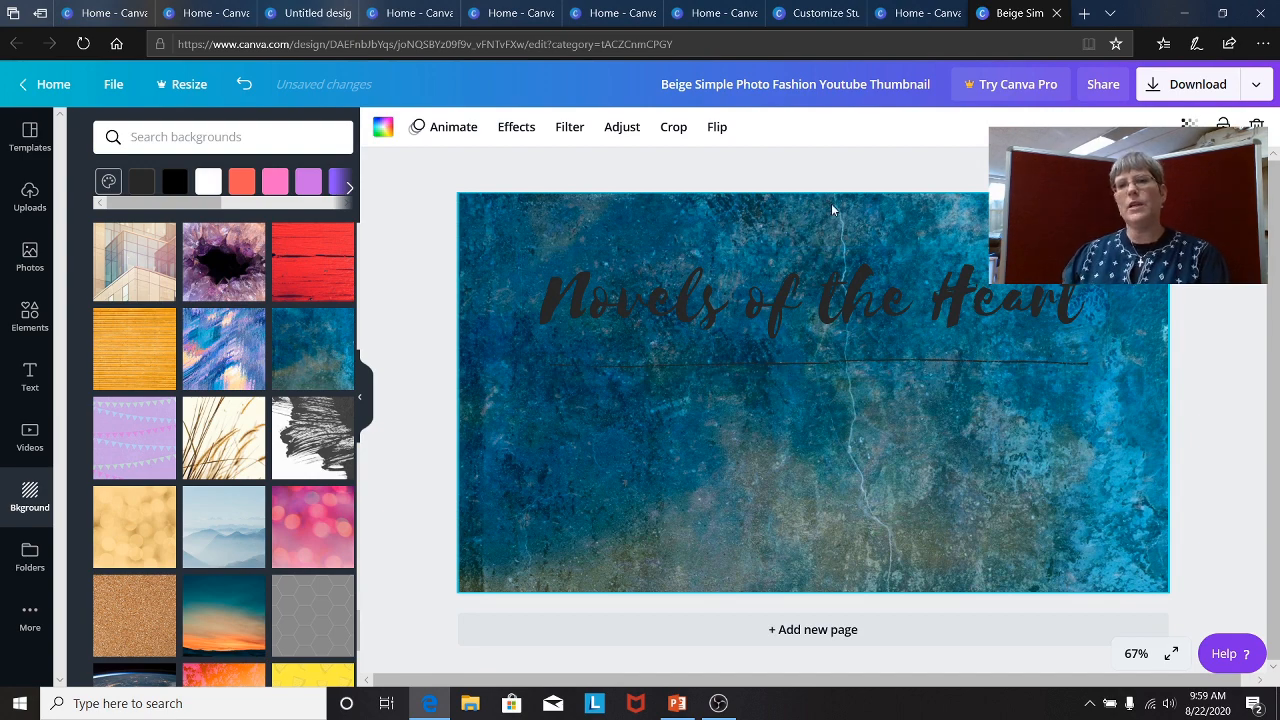
left_click(922, 327)
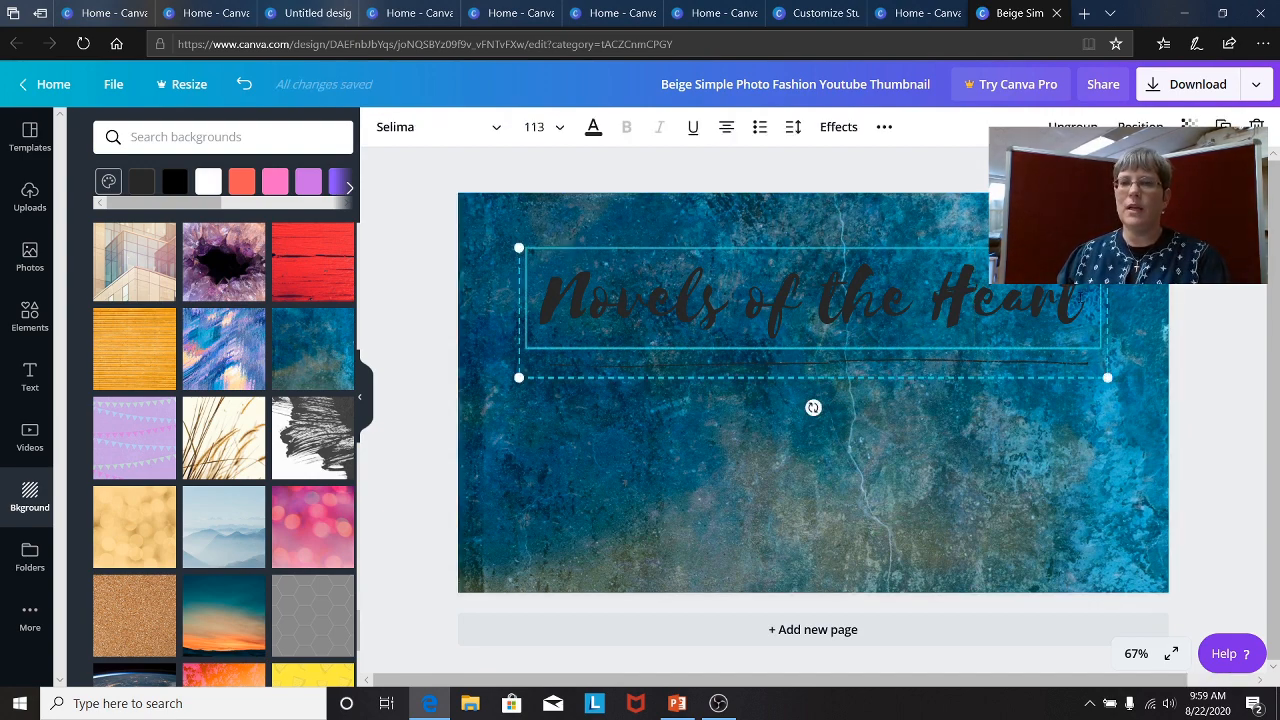
left_click_drag(1086, 300, 547, 300)
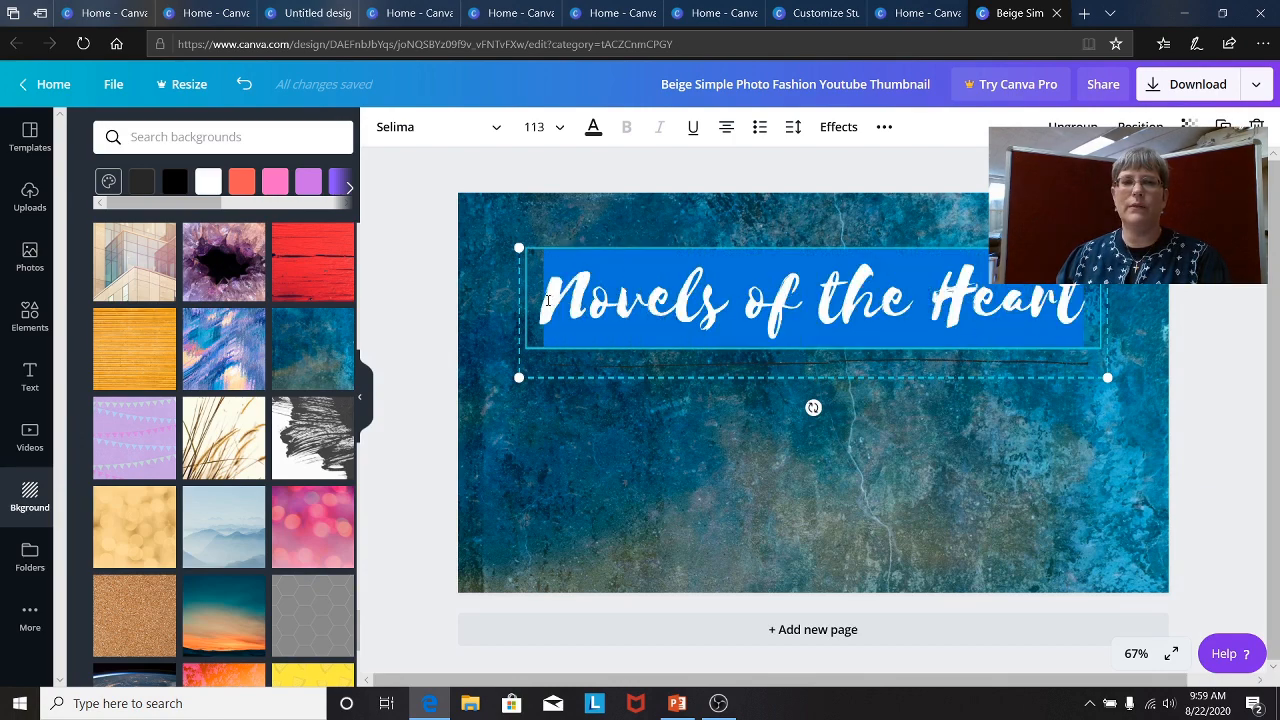
left_click(593, 127)
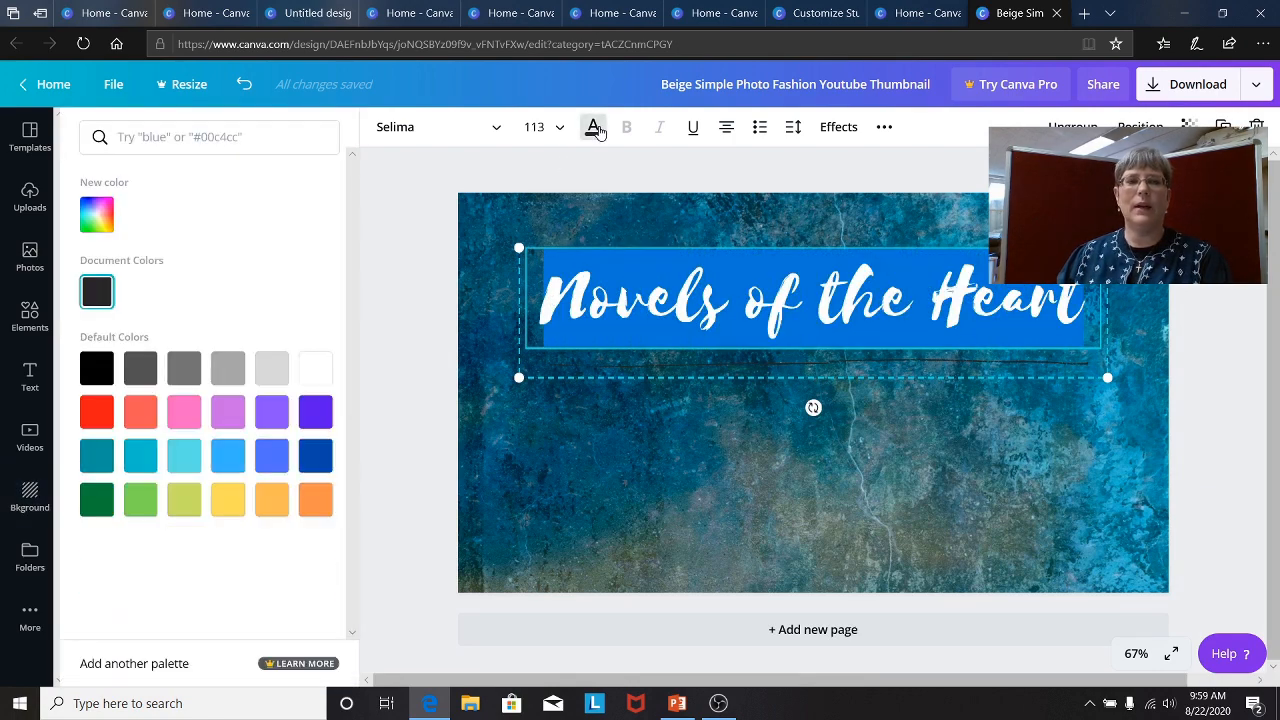
left_click(315, 368)
left_click(610, 443)
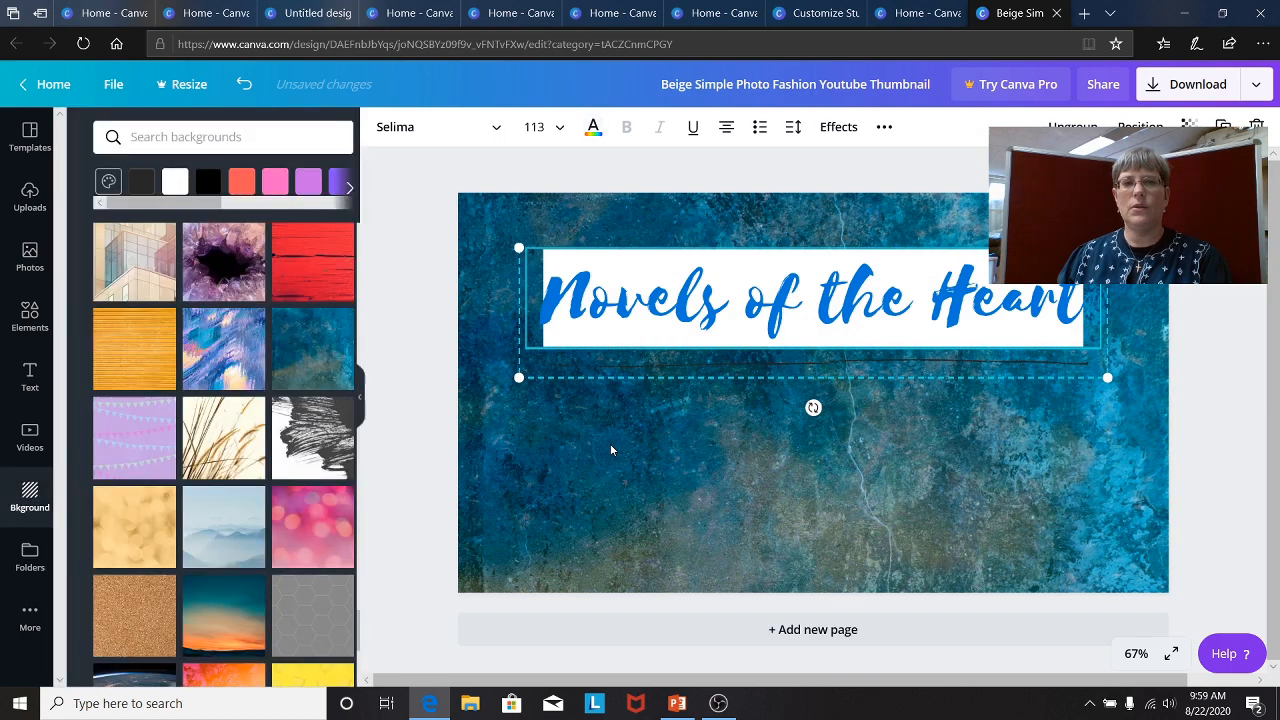
left_click(620, 445)
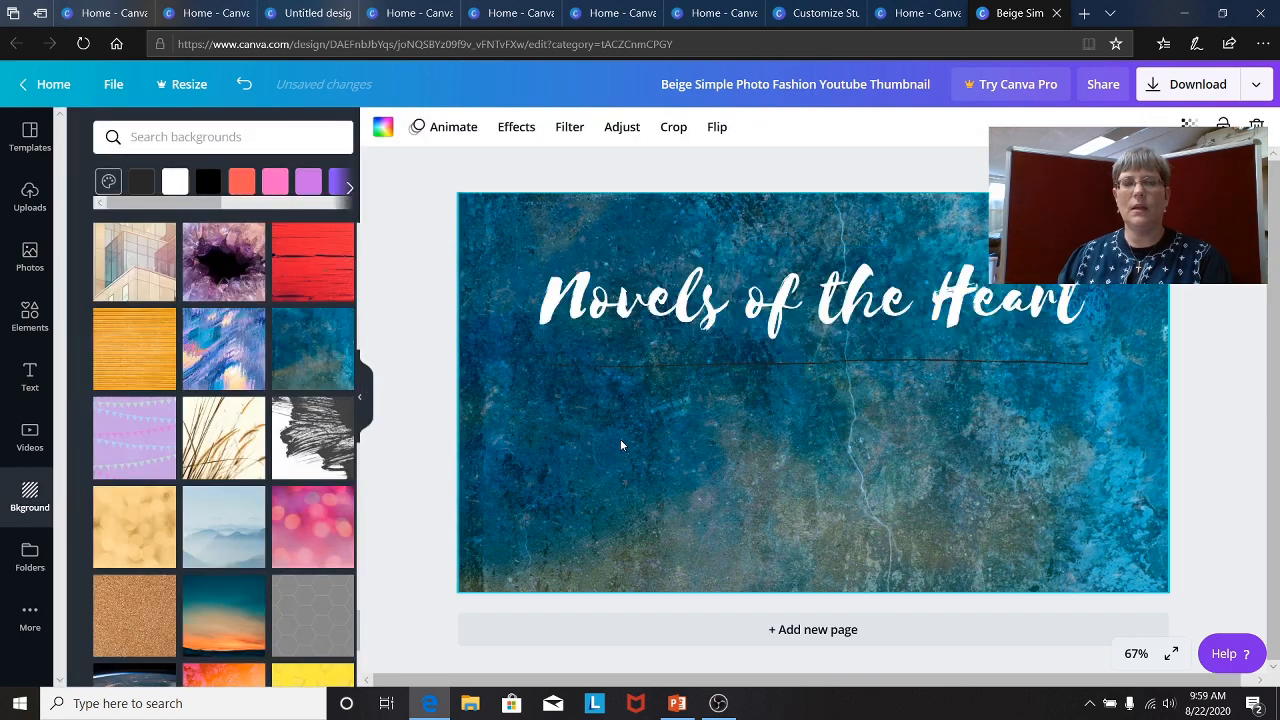
Try the white background color with the line under the title selected, and undo the change
left_click(816, 362)
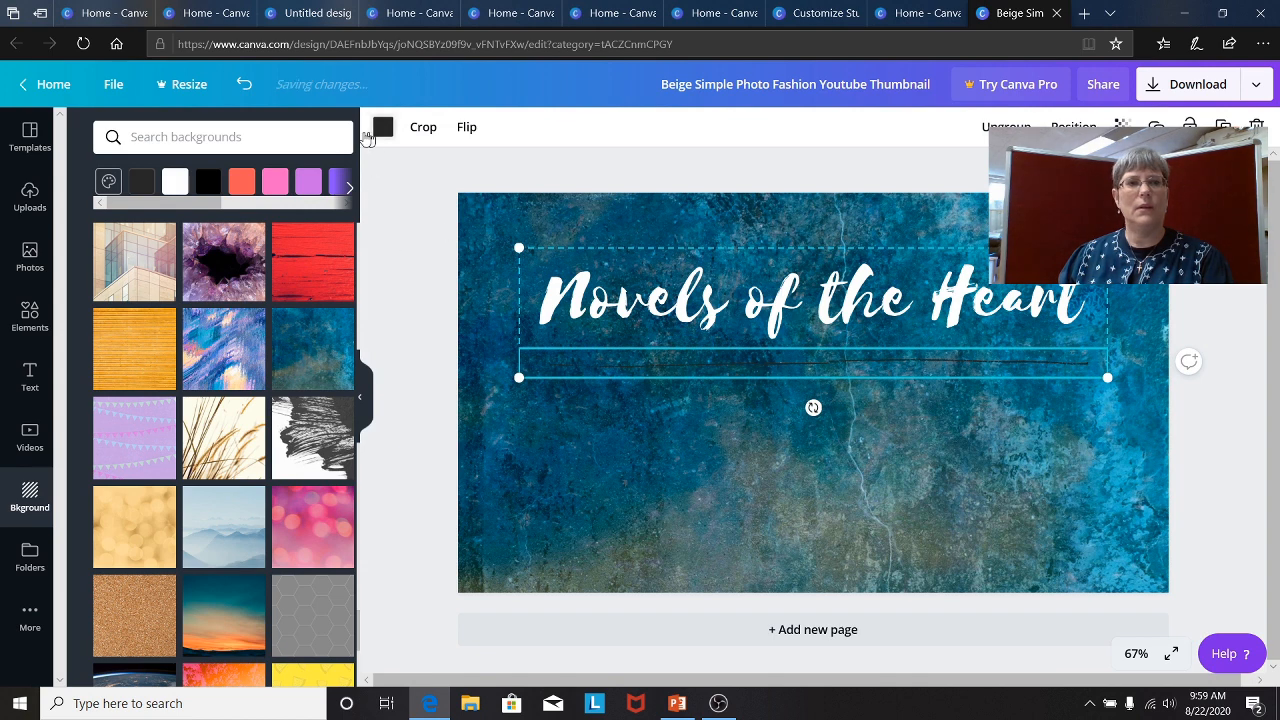
left_click(175, 181)
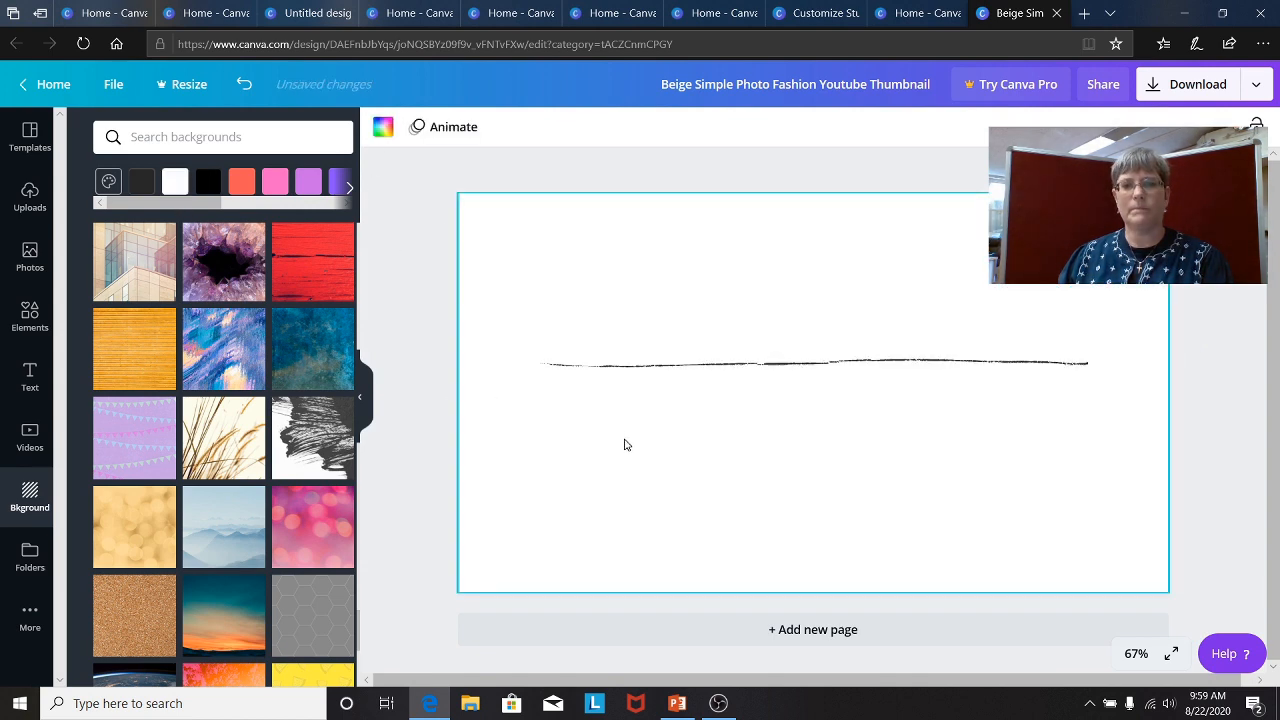
left_click(243, 85)
Ungroup the title text from the line beneath it
left_click(794, 360)
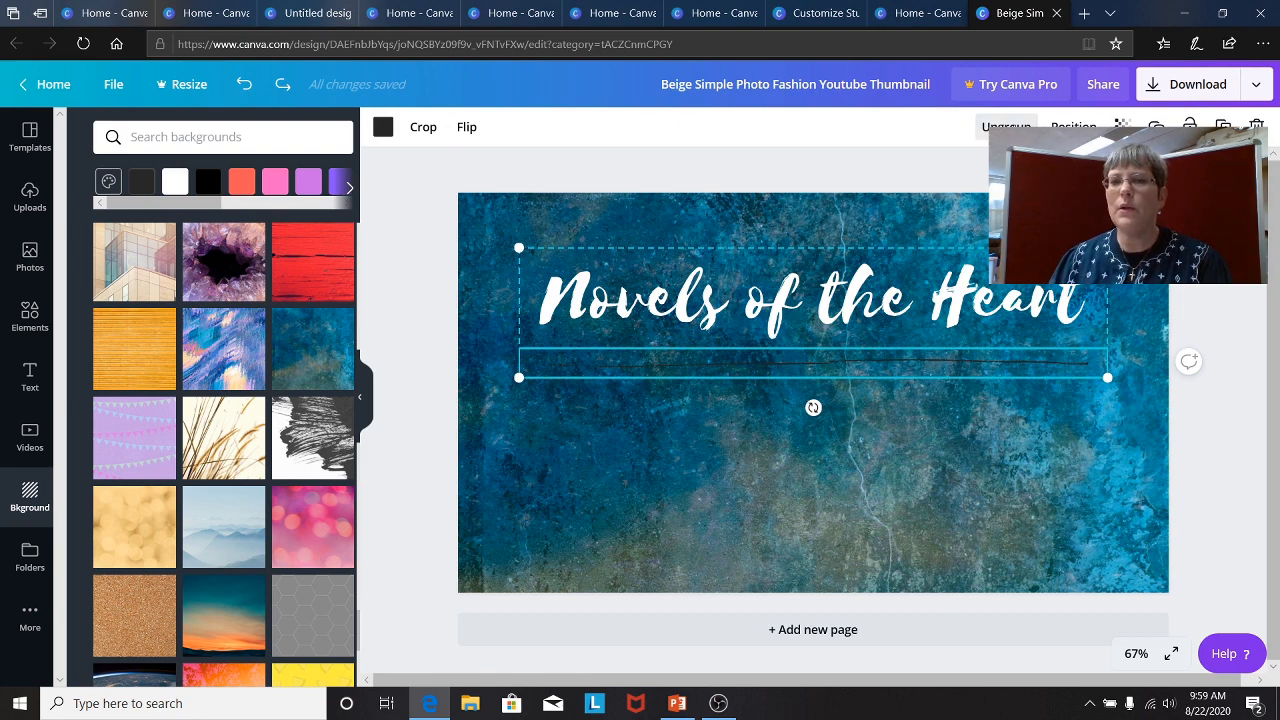
left_click(1006, 127)
left_click(894, 440)
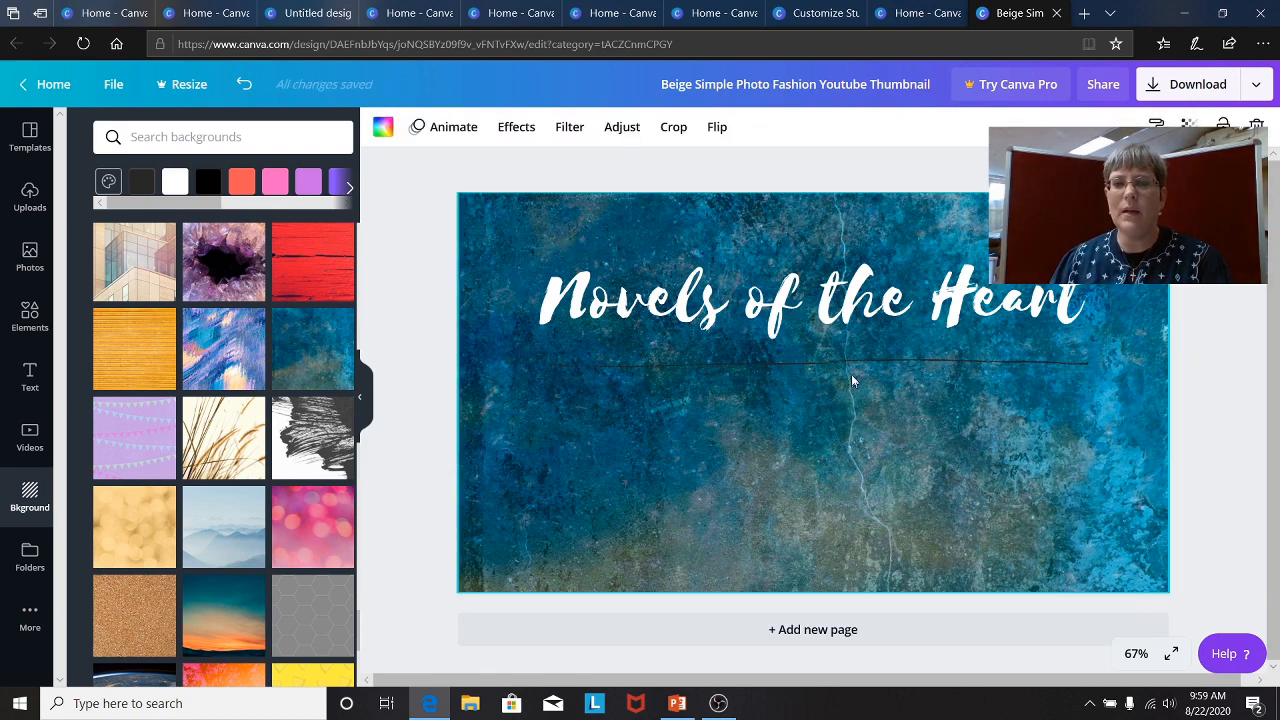
Shift the line beneath the title slightly to the right and recolor it white
left_click(850, 364)
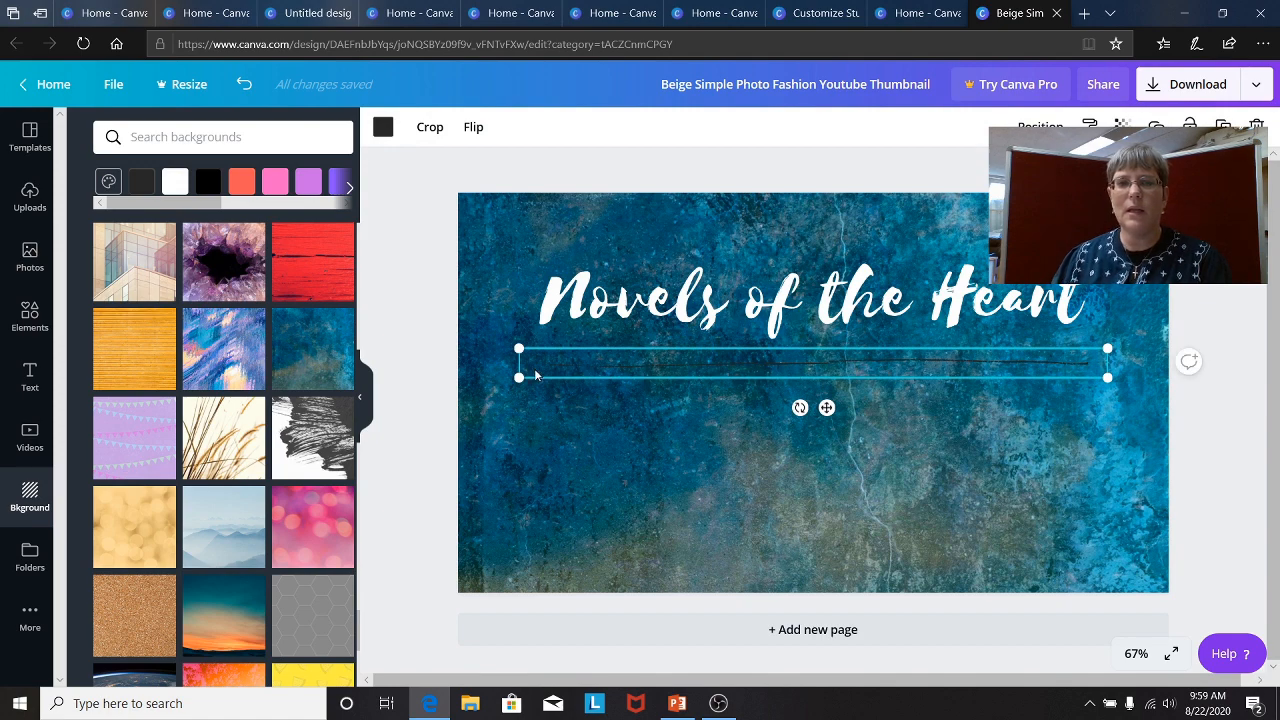
mouse_move(549, 369)
left_mouse_down()
mouse_move(597, 365)
mouse_move(544, 366)
mouse_move(557, 365)
left_mouse_up()
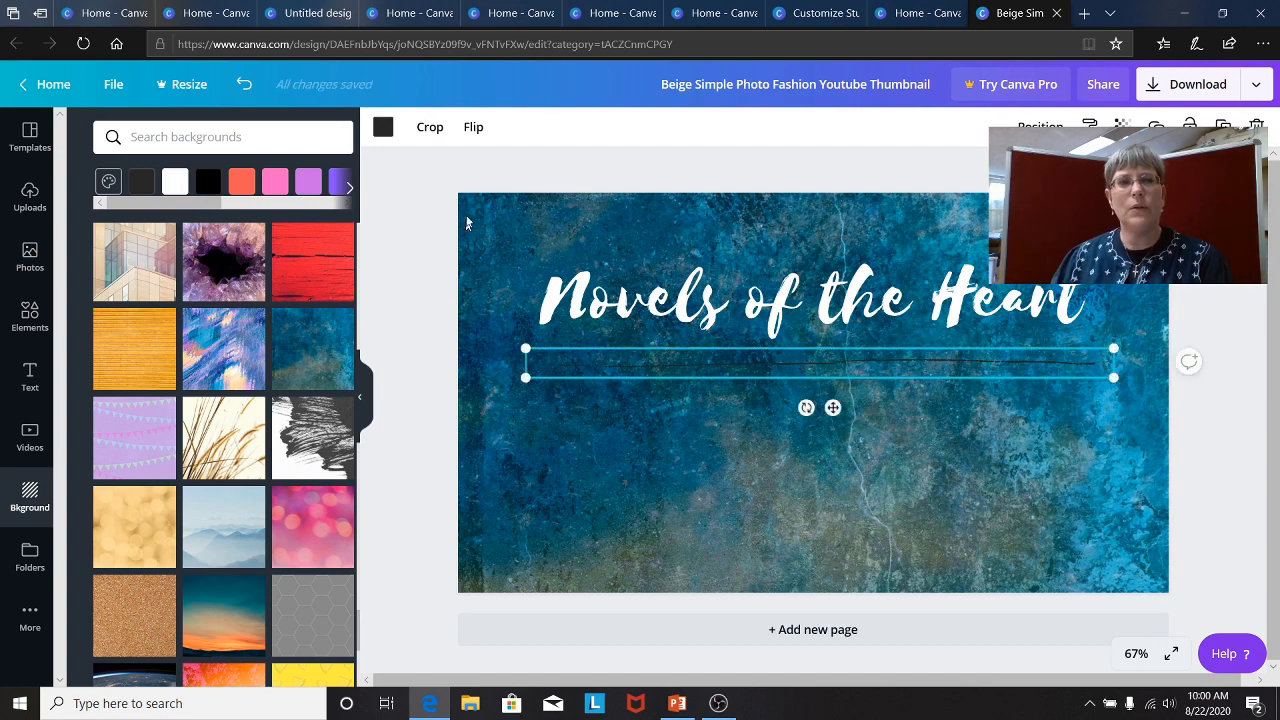
left_click(386, 132)
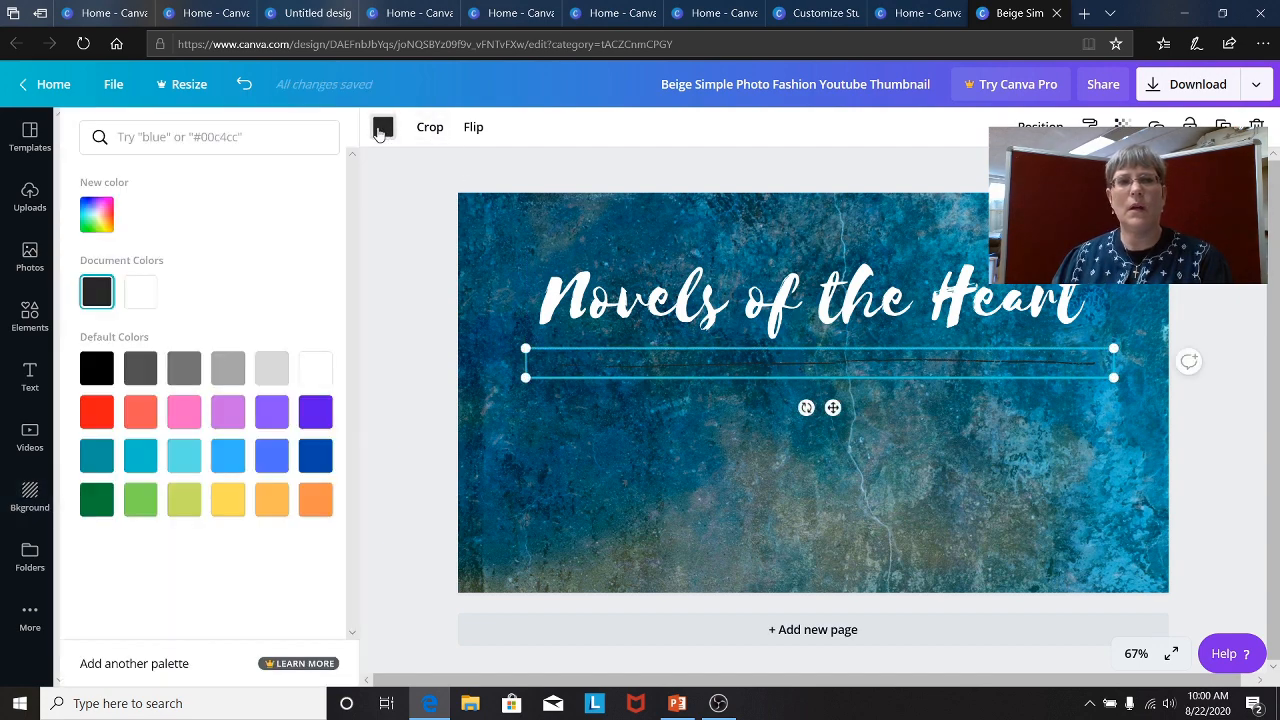
left_click(145, 299)
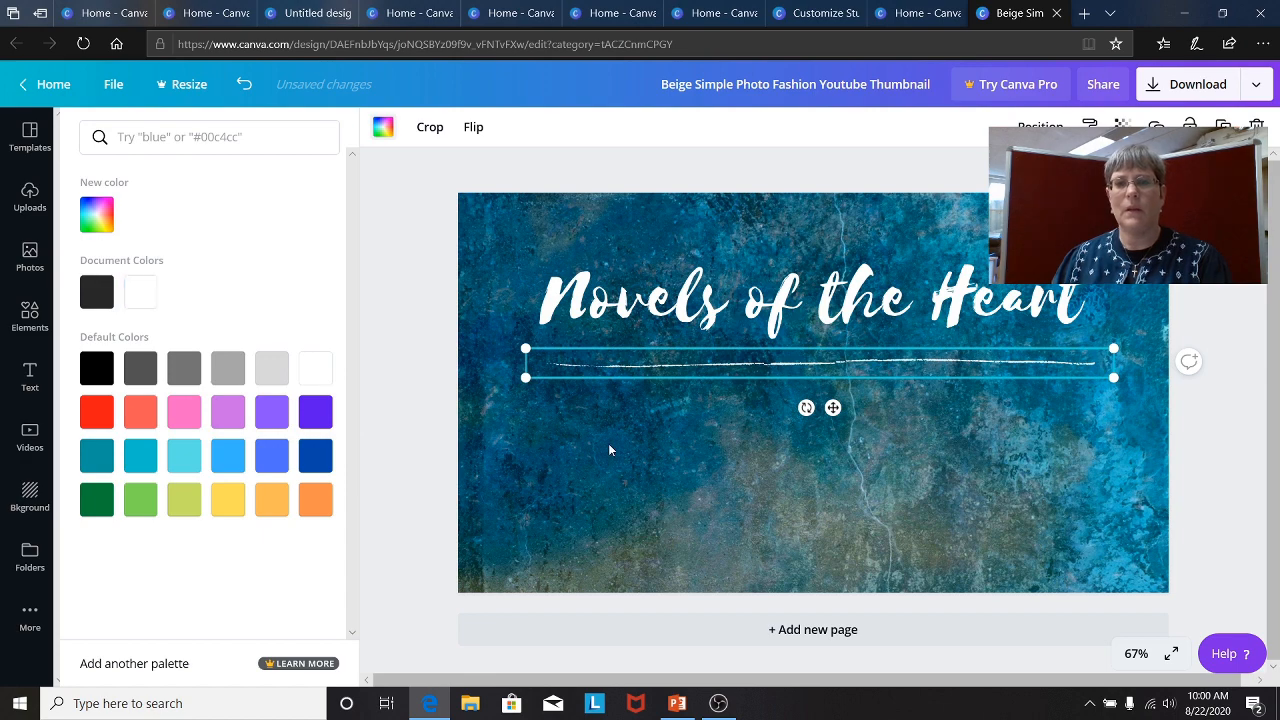
left_click(723, 436)
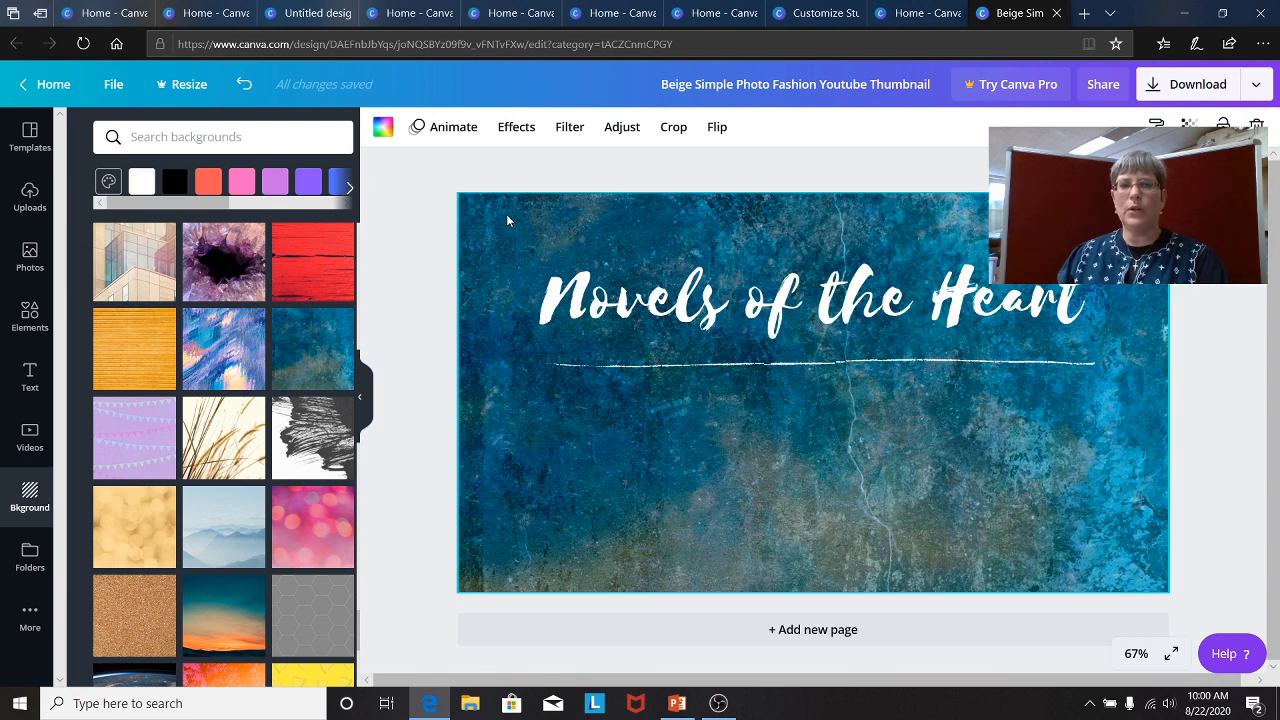
left_click_drag(506, 214, 1149, 426)
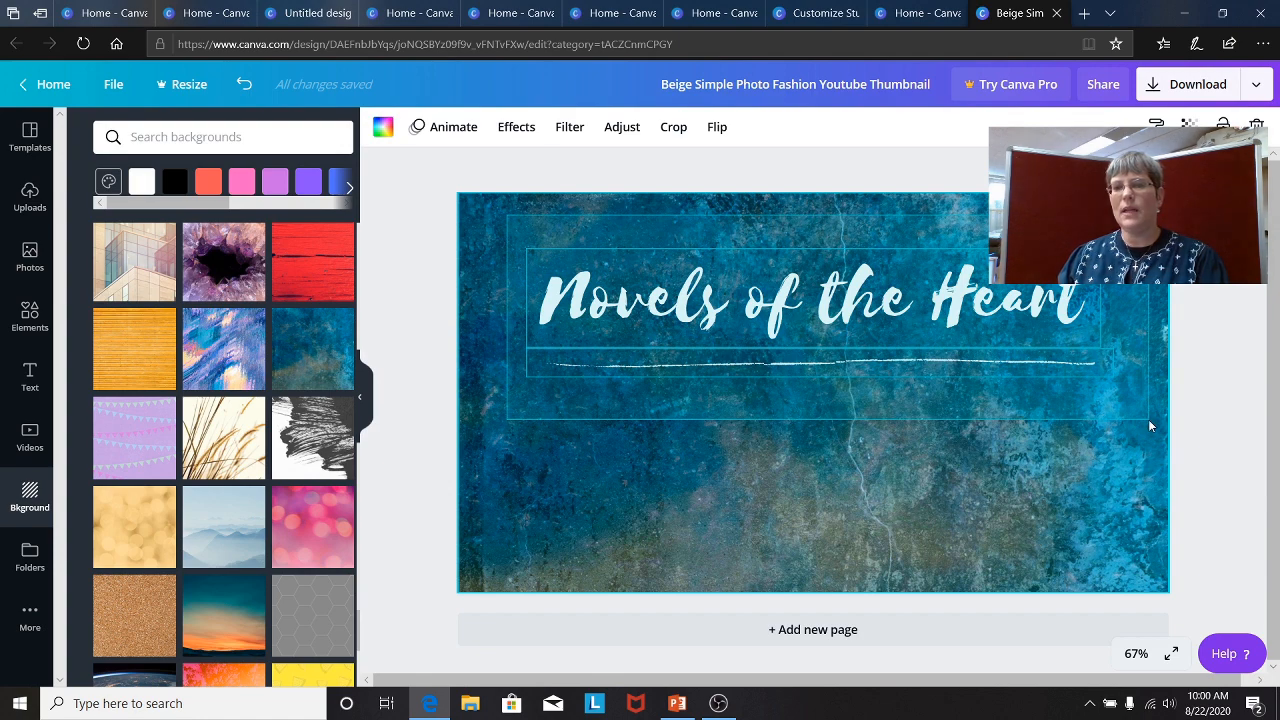
left_click_drag(1148, 419, 1150, 417)
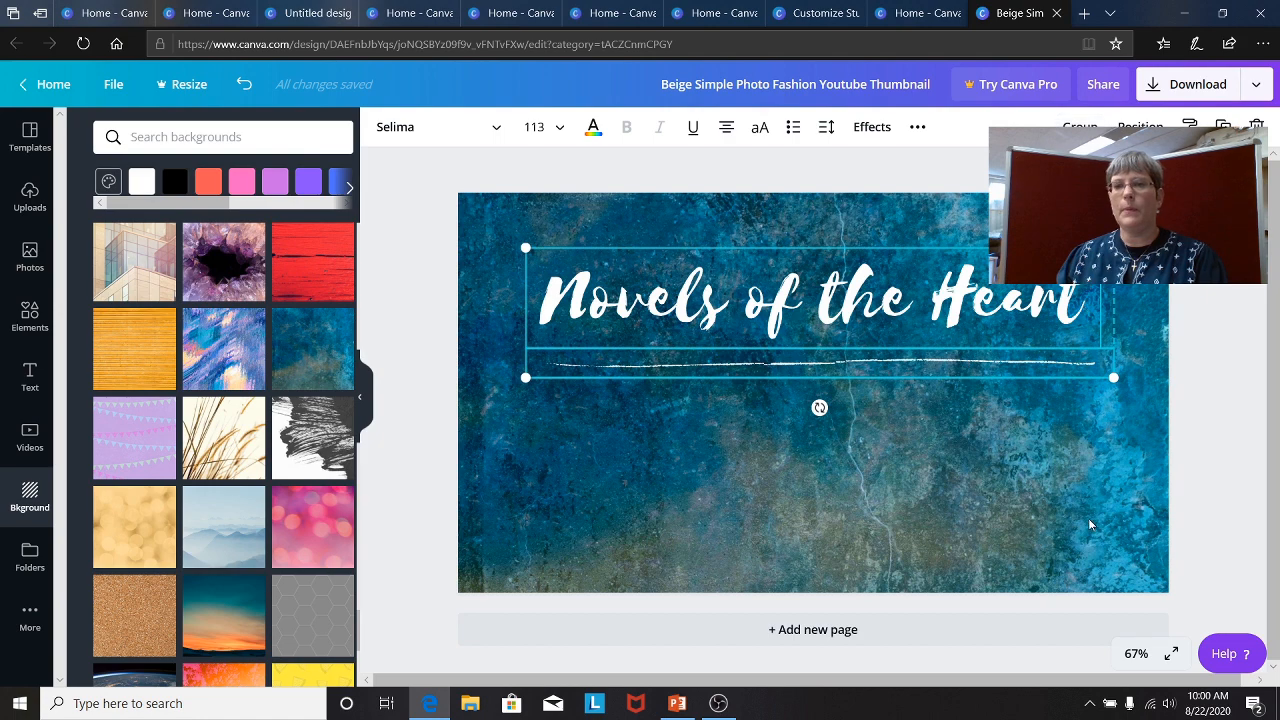
left_click(1050, 505)
Nudge the white line to the left in small increments beneath the title text
left_click(908, 369)
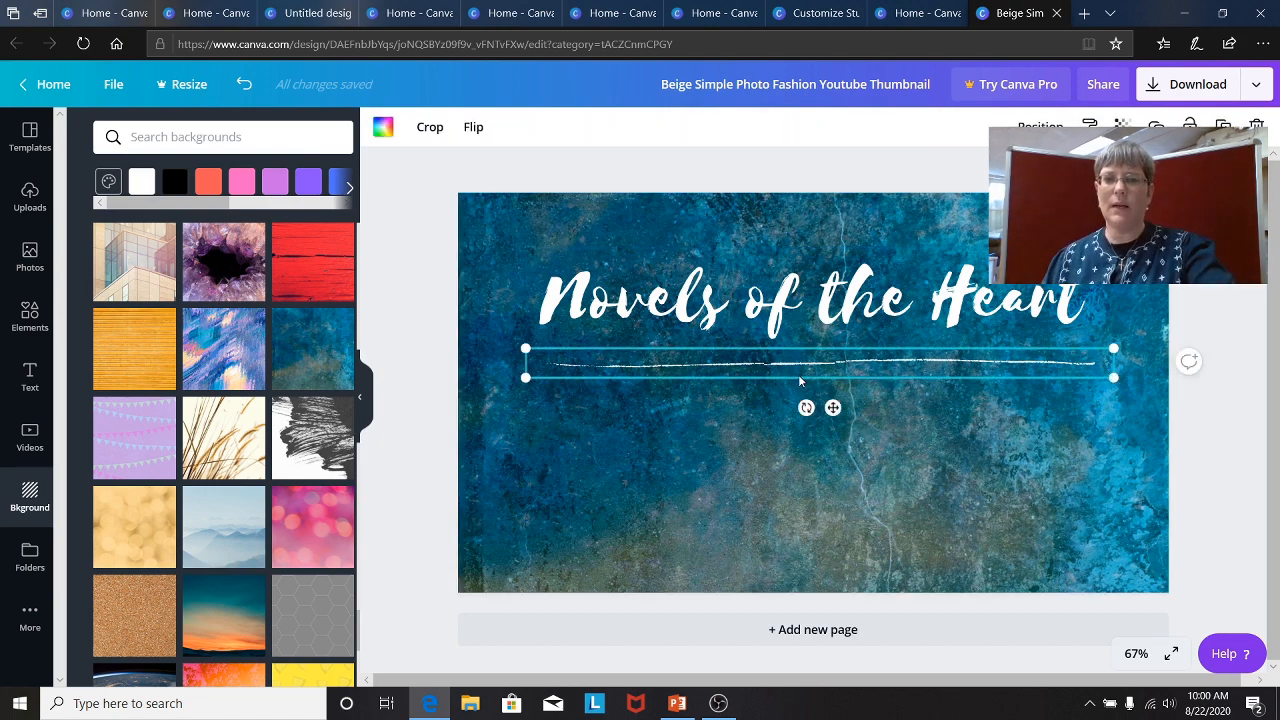
key("Left")
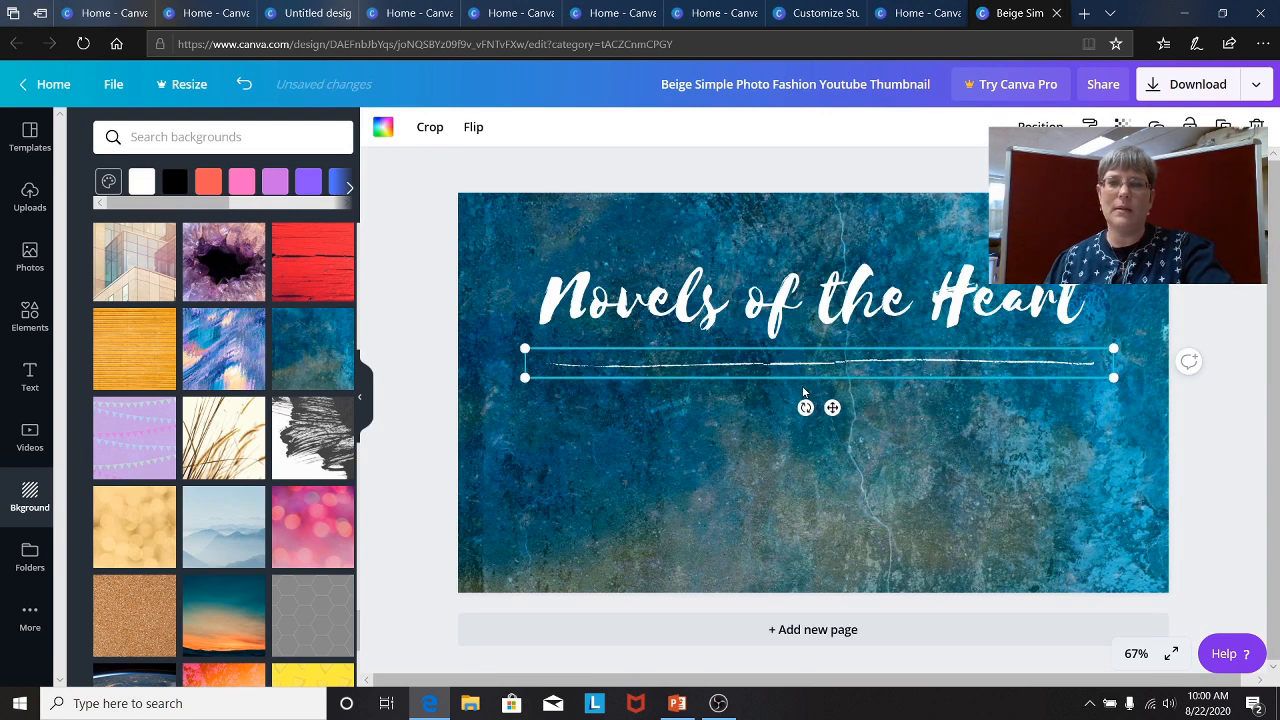
key("Left")
key("Left")
key("Left")
key("Left")
key("Left")
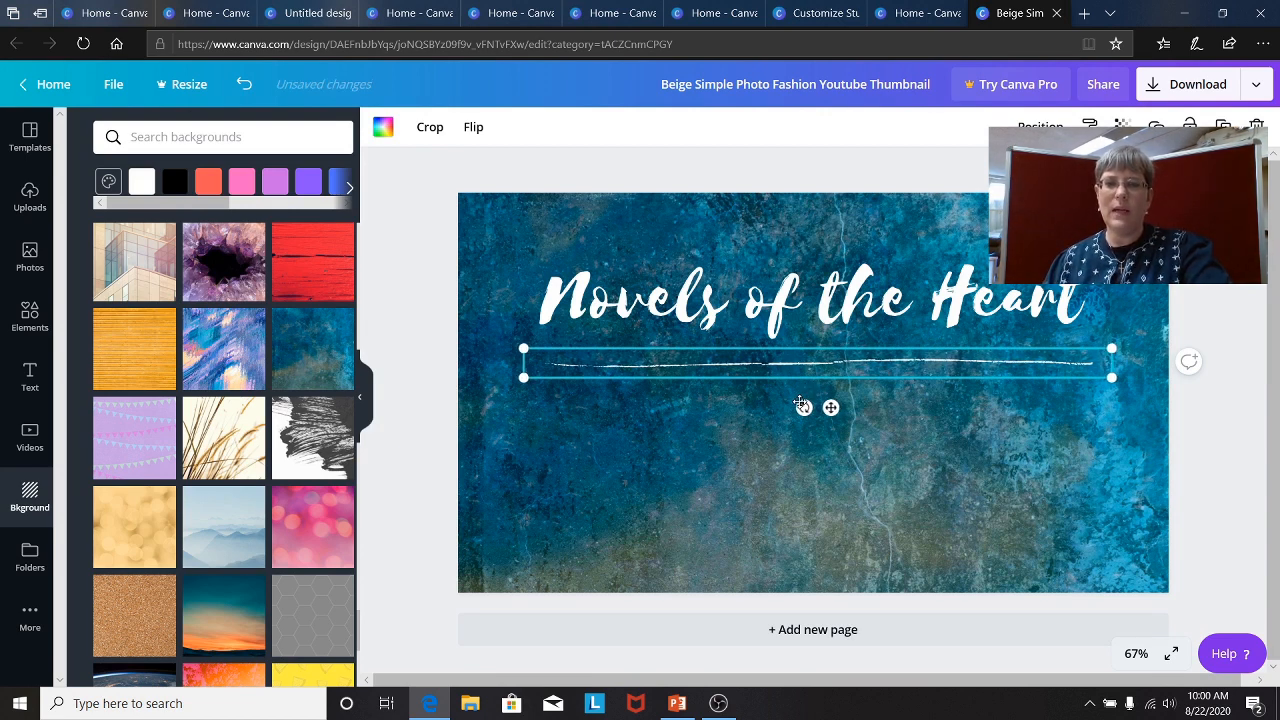
key("Left")
key("Left")
key("Left")
key("Left")
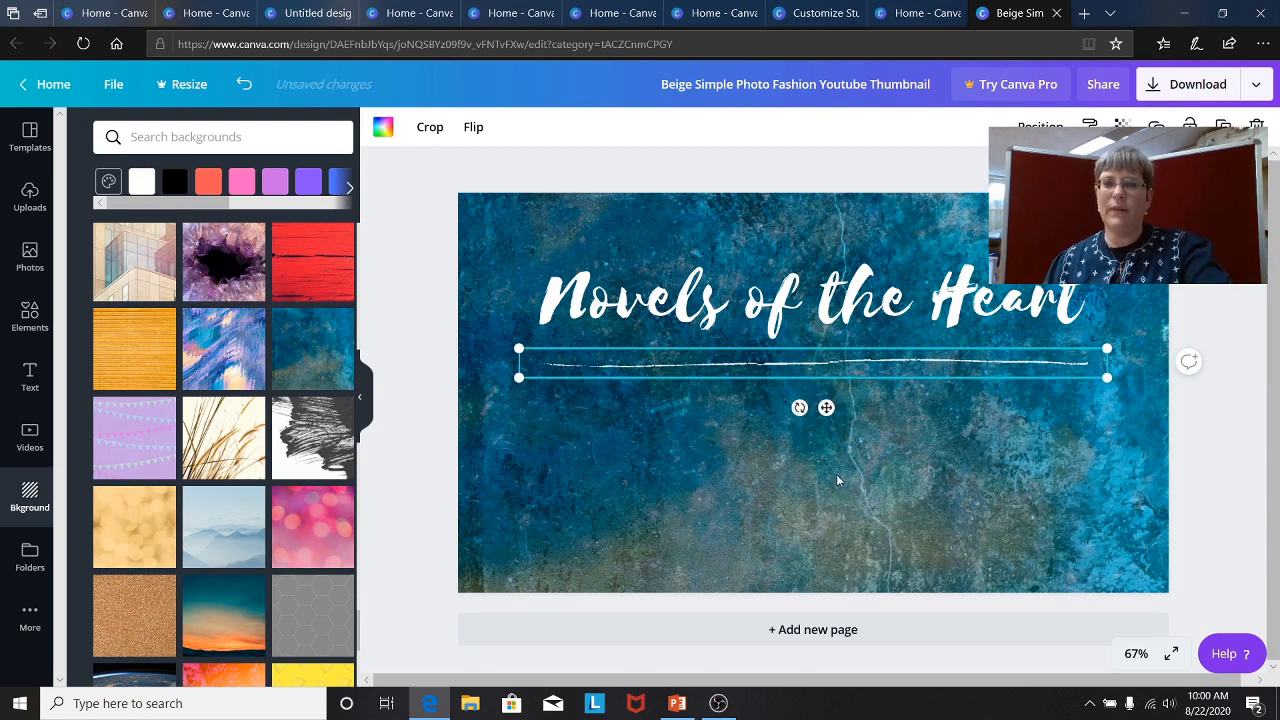
key("Left")
key("Left")
key("Left")
key("Left")
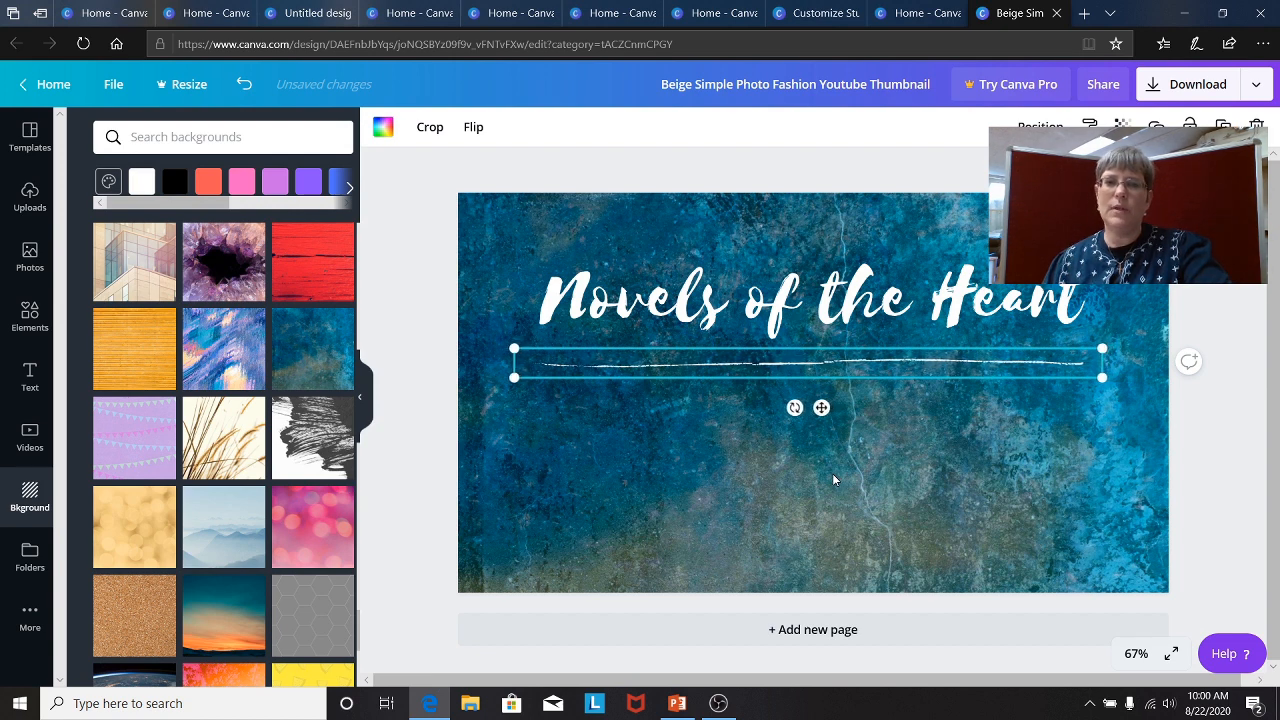
Group the title text with the white line and lock the group in place
left_click(472, 222)
left_click_drag(478, 219, 1134, 417)
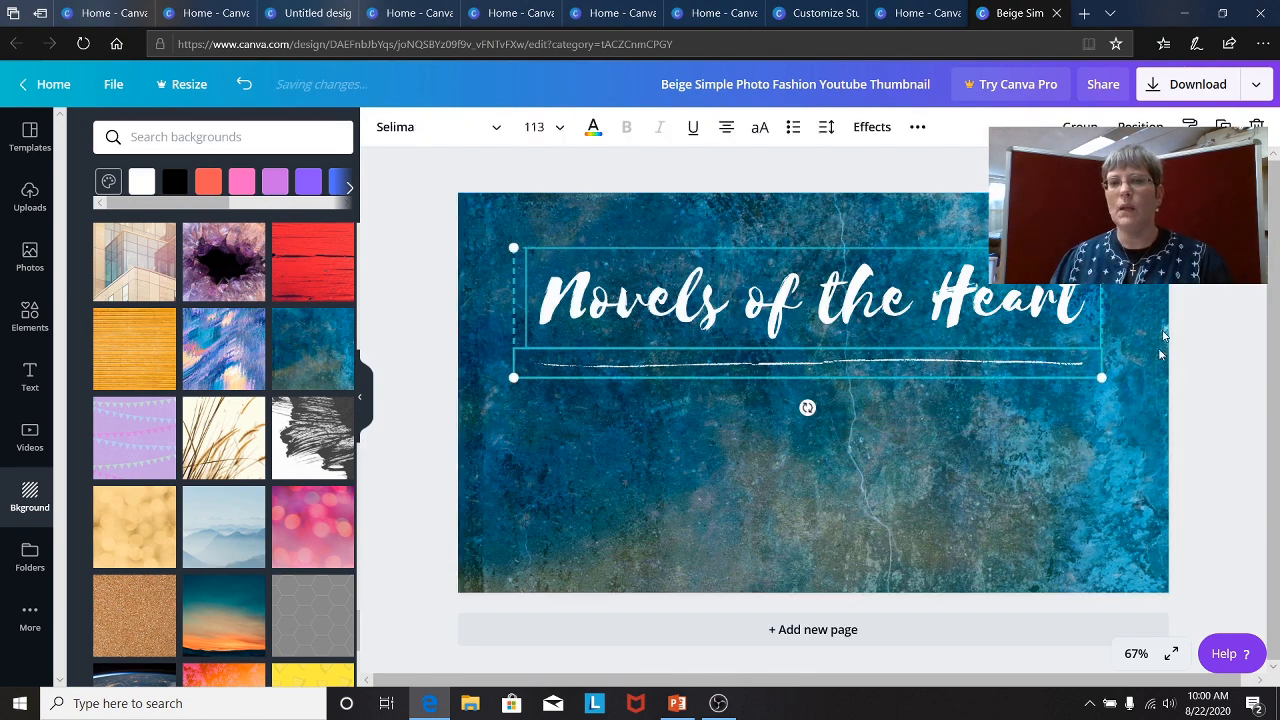
left_click(1090, 127)
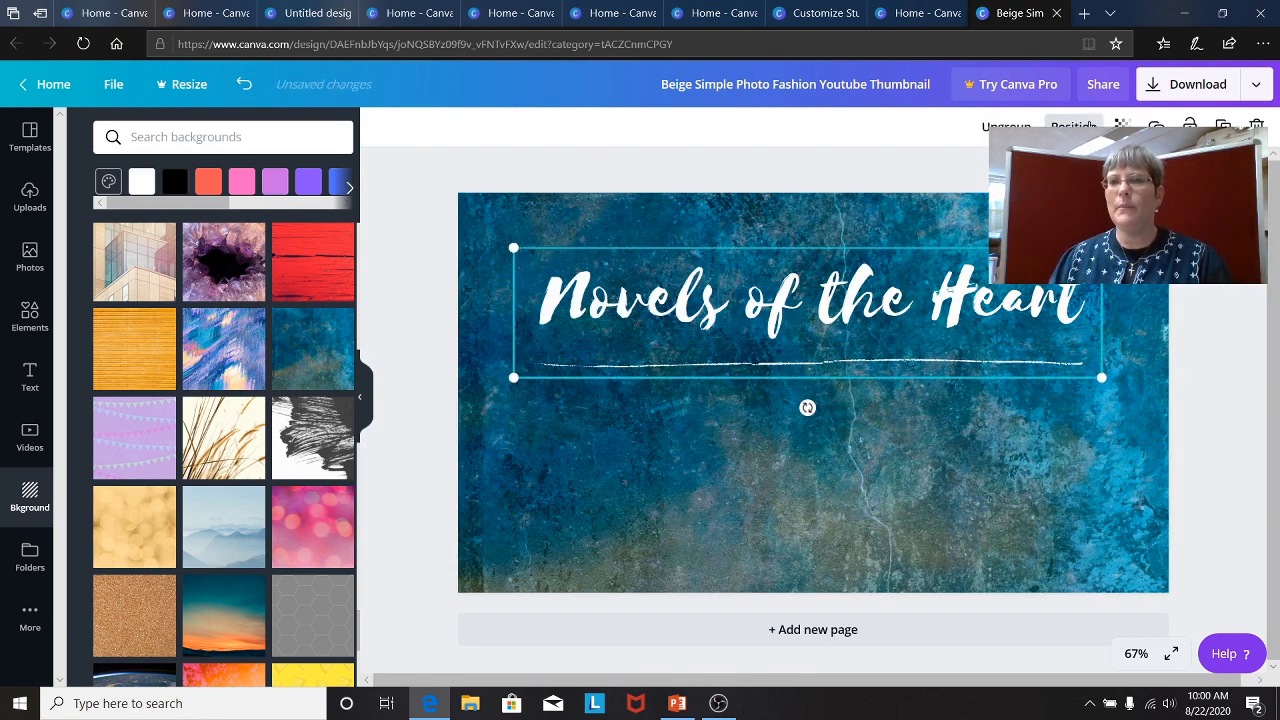
left_click(1191, 125)
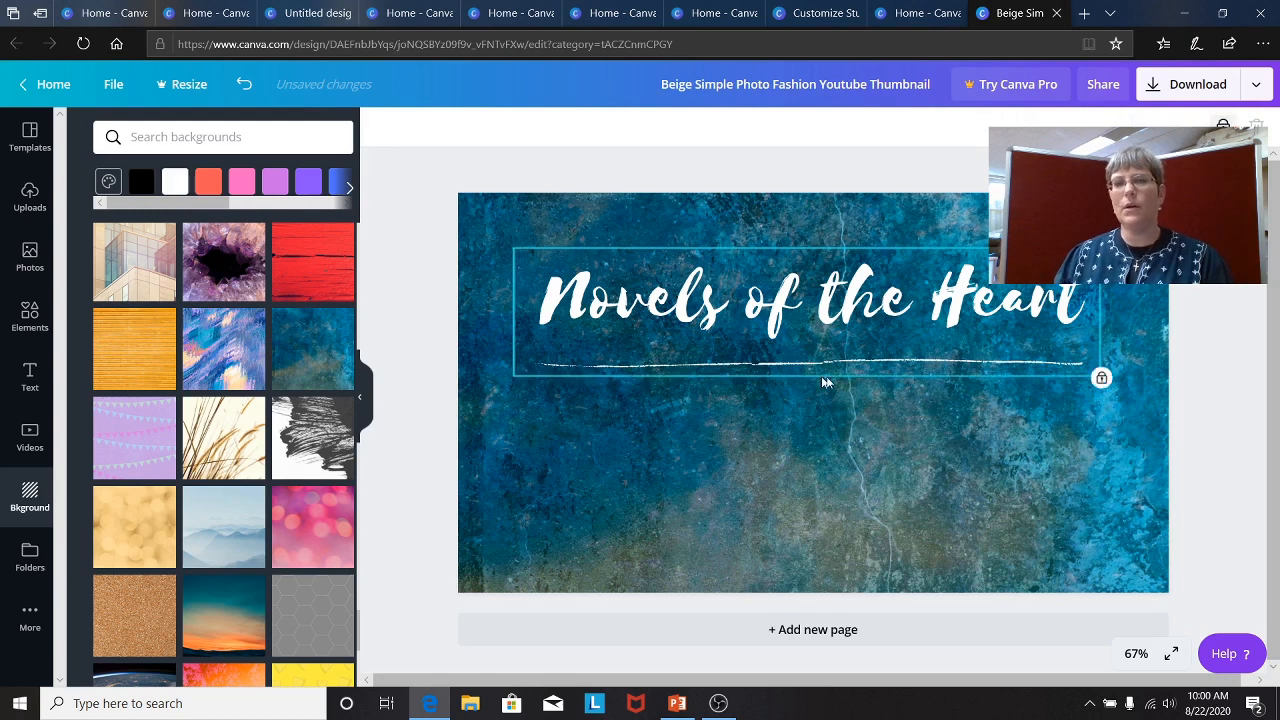
left_click(812, 439)
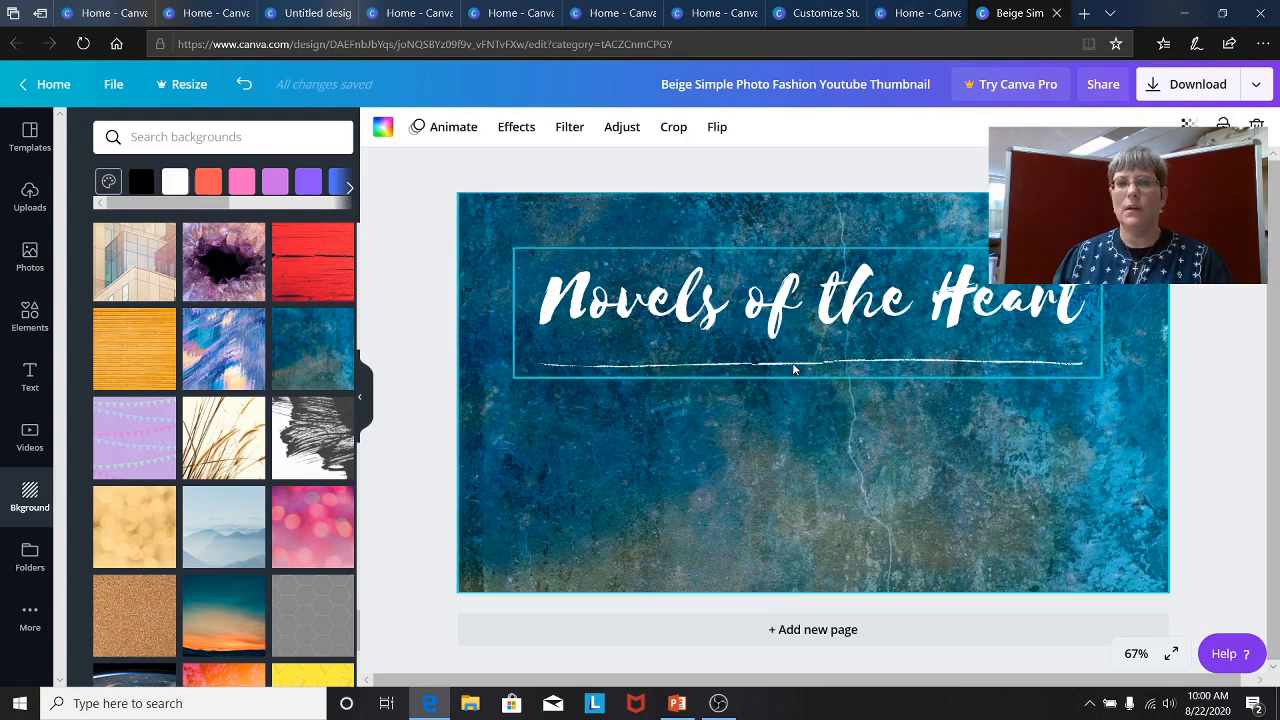
Test the lock on the title group by unlocking it and locking it again
left_click(783, 349)
left_click(648, 251)
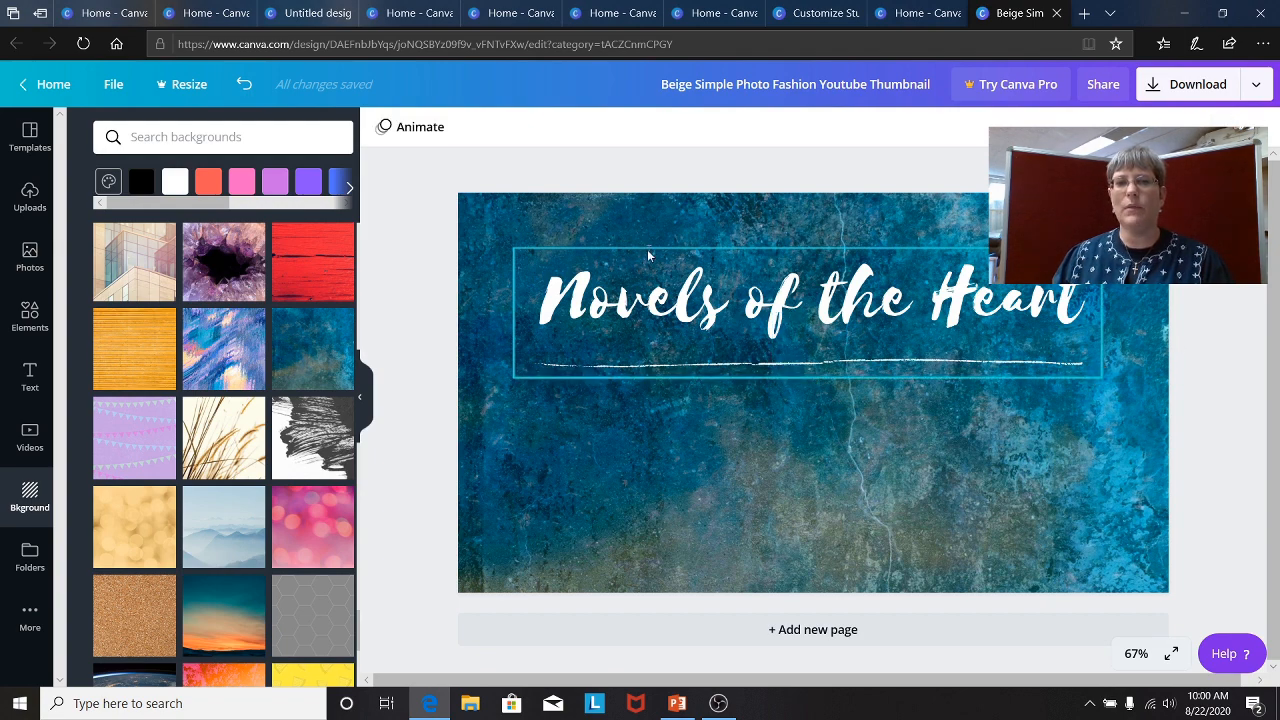
left_click(710, 453)
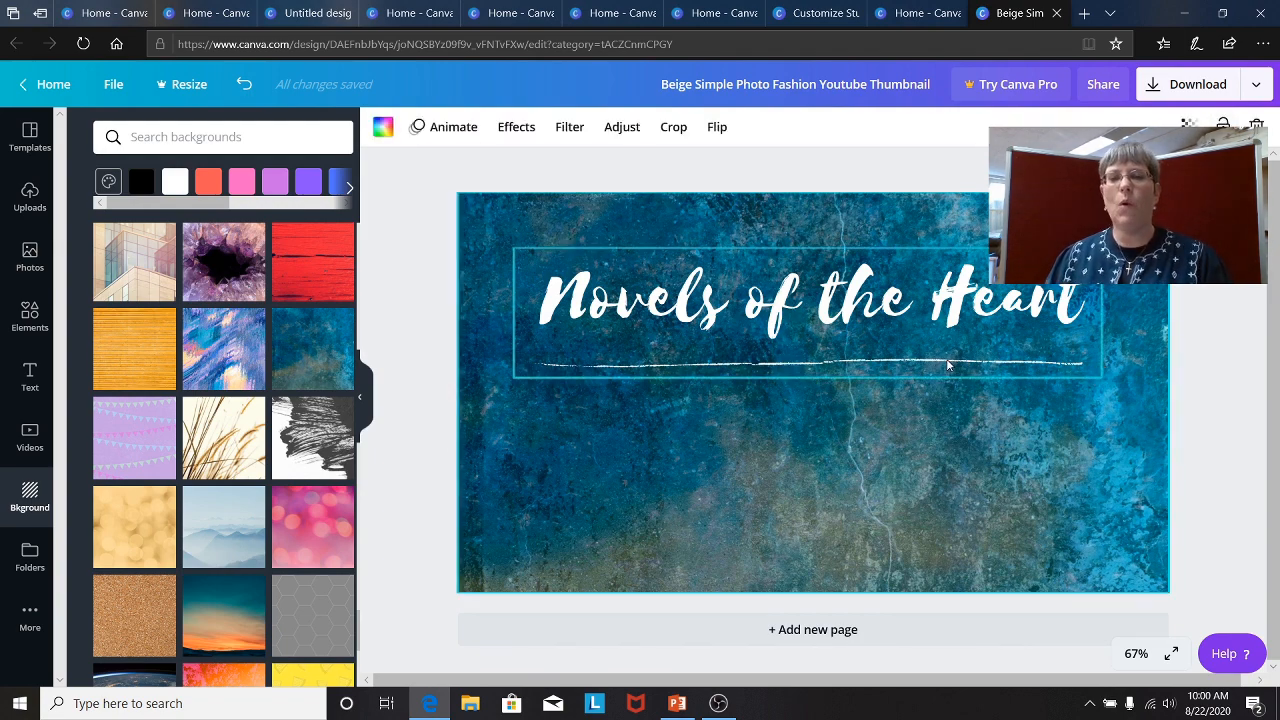
left_click(950, 362)
left_click(1101, 377)
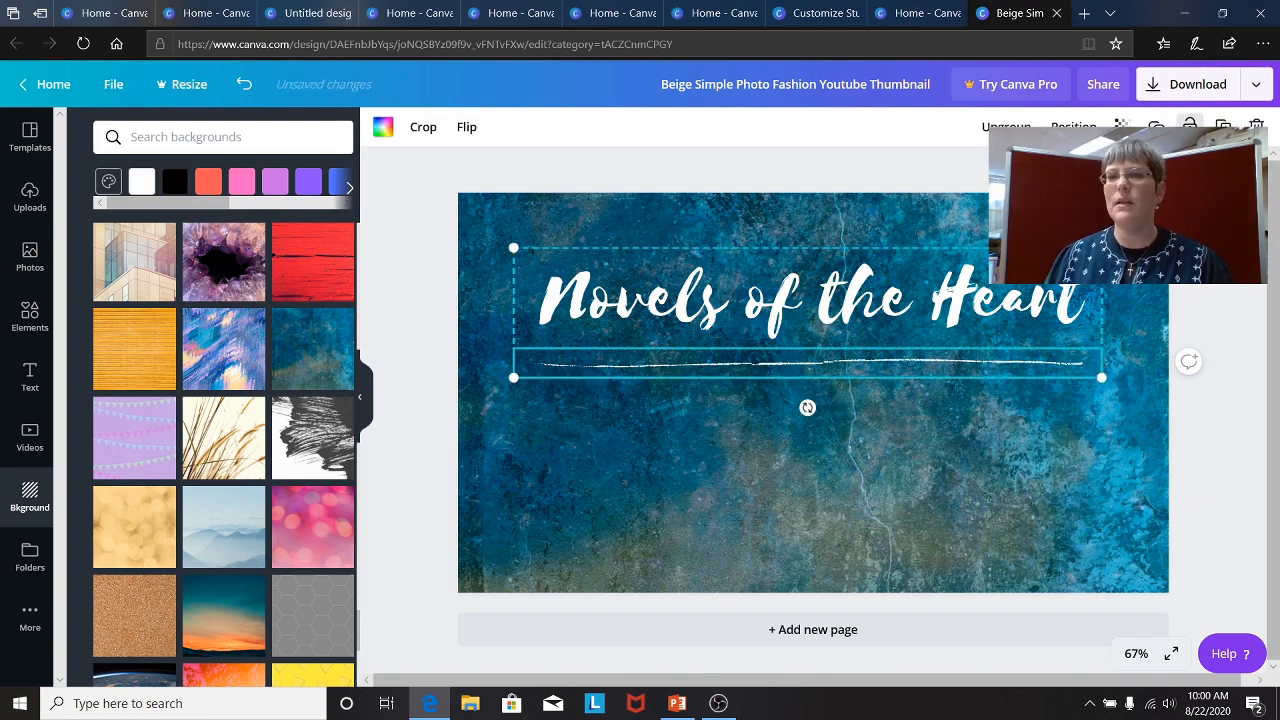
left_click(1101, 377)
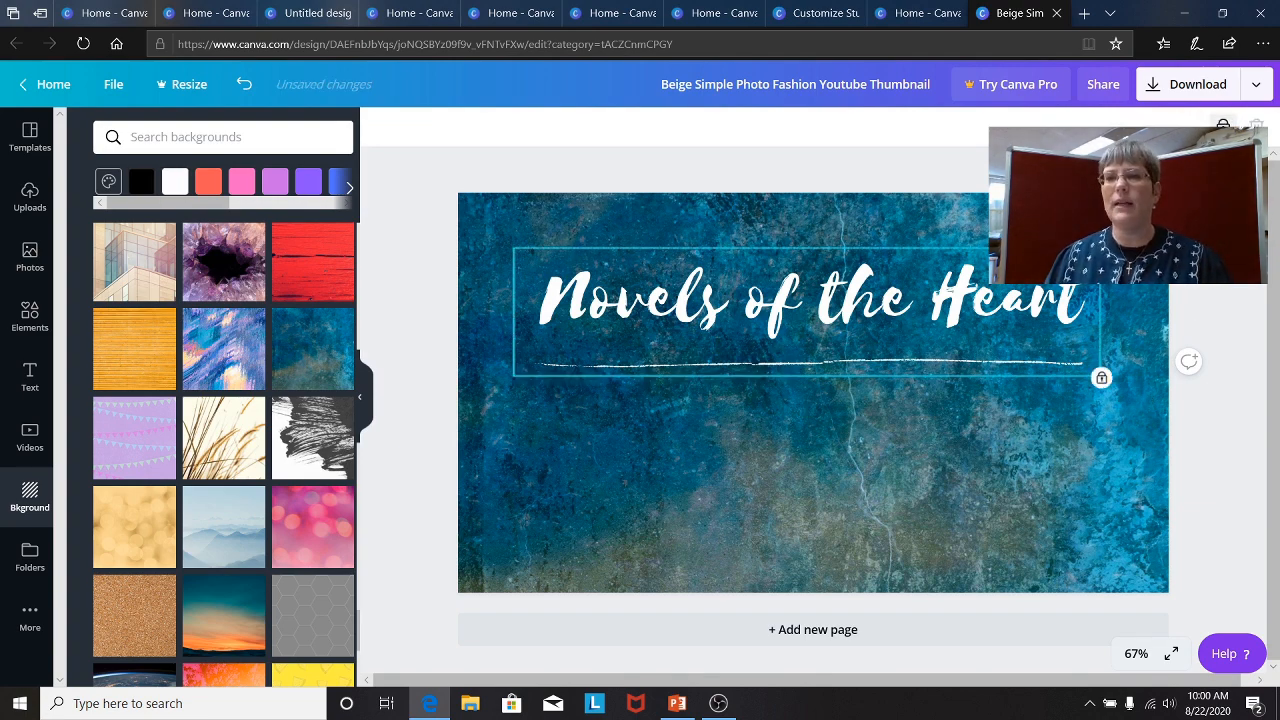
left_click(742, 438)
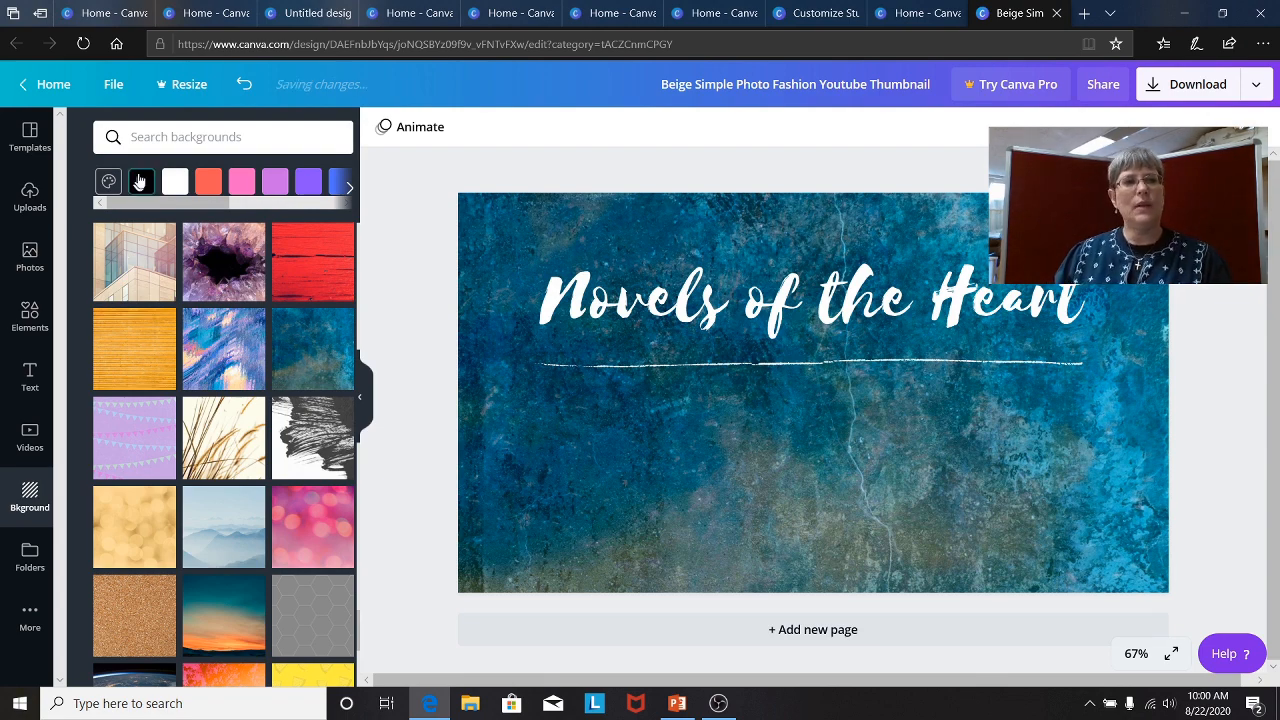
Search the photo library for "Nature", and try to search for "books" instead
left_click(30, 258)
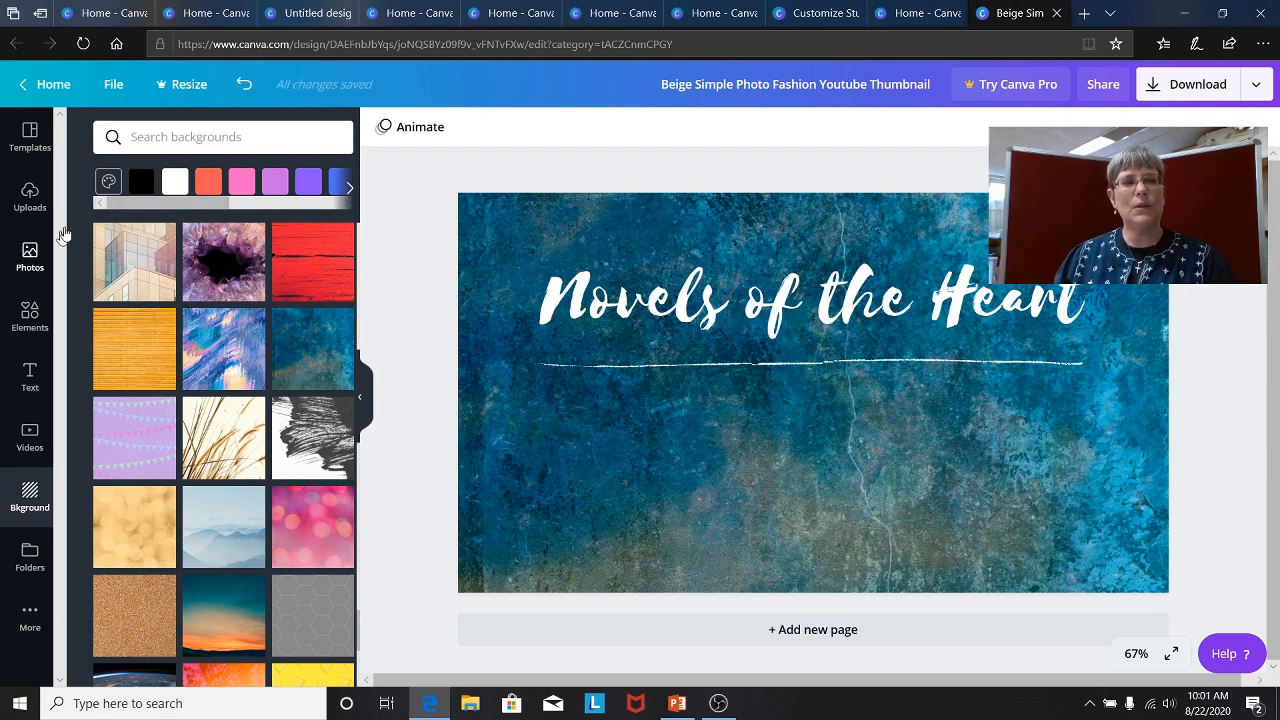
left_click(140, 137)
type("Nature")
key("Return")
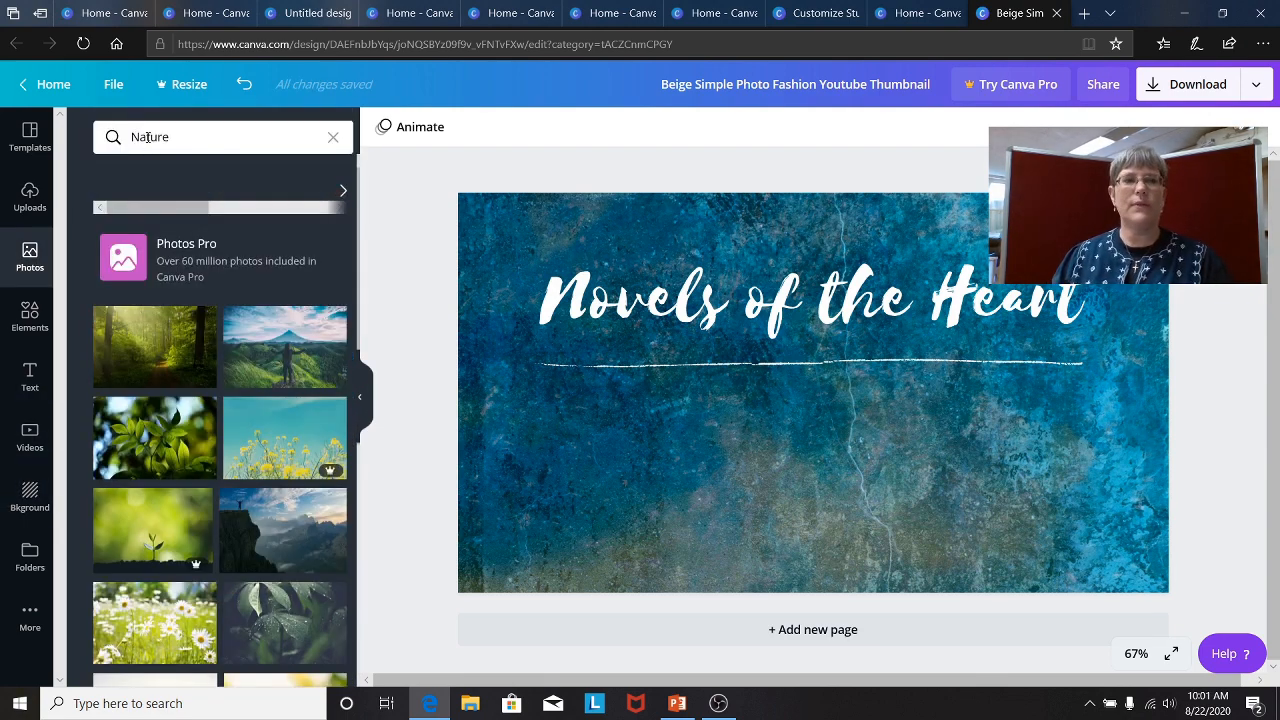
left_click(145, 138)
type("books")
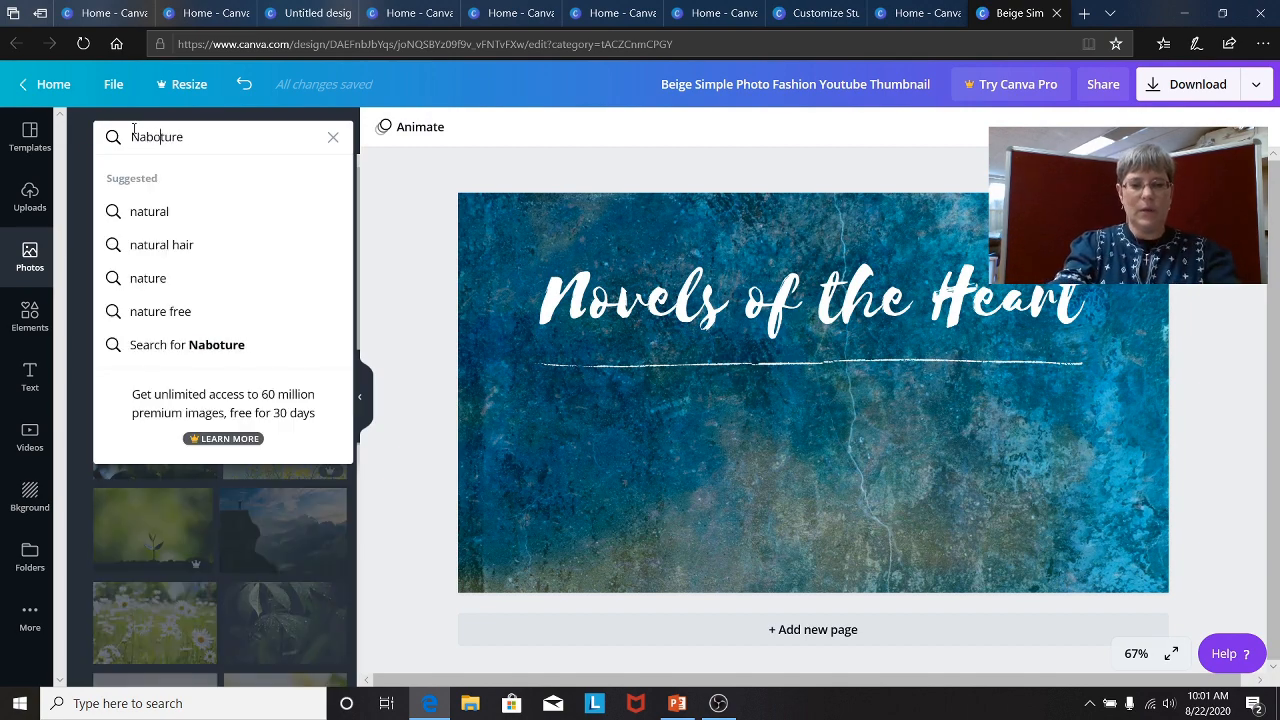
key("Return")
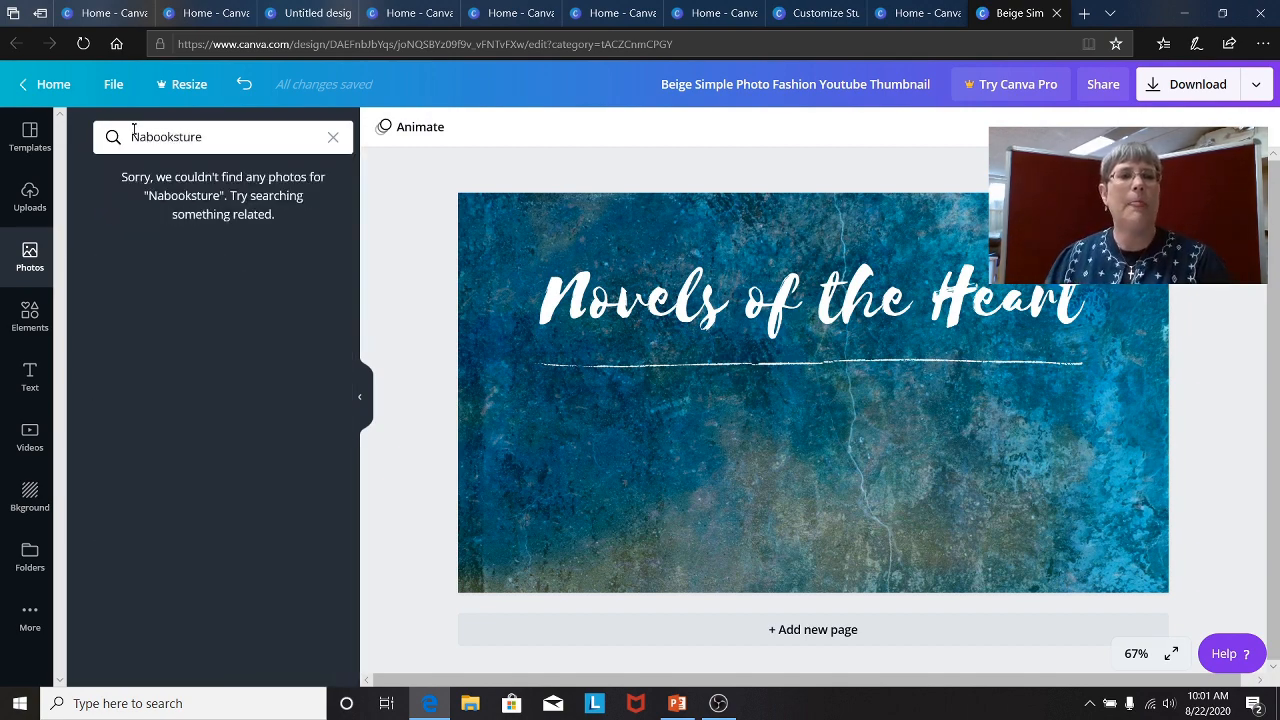
Replace the garbled photo search term and search the photo library for "books"
left_click_drag(208, 135, 120, 135)
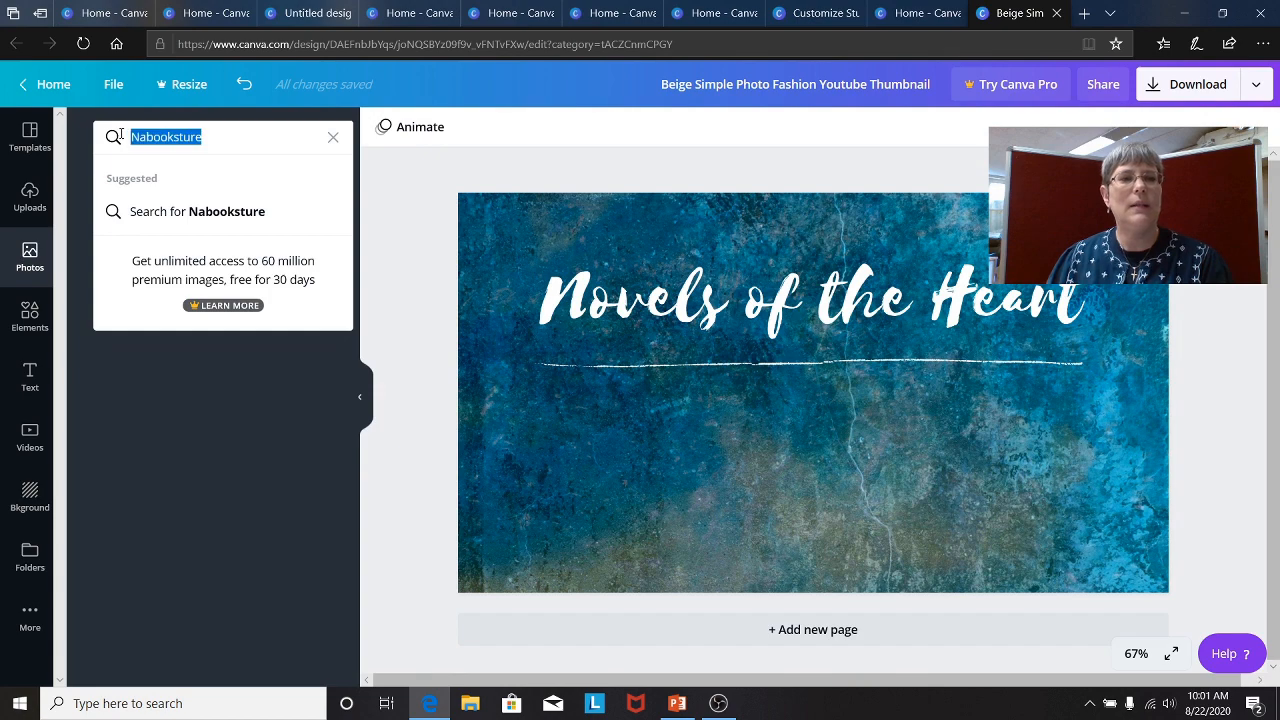
type("books")
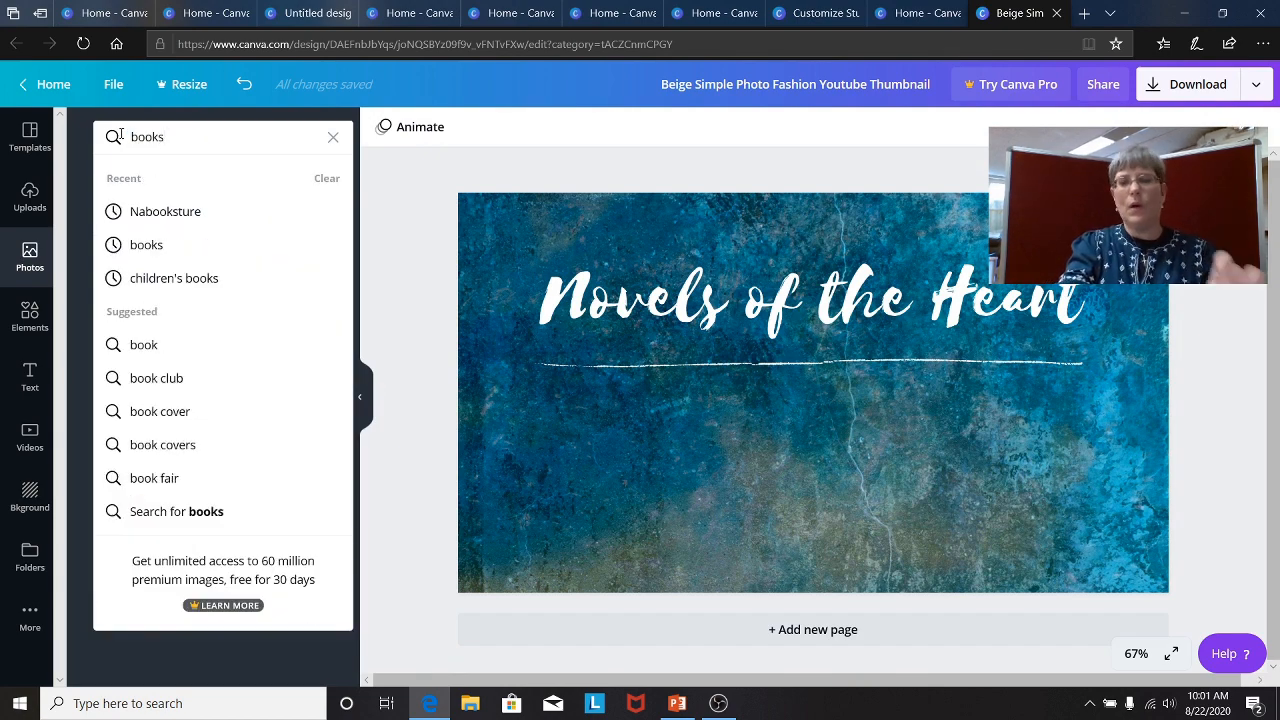
key("Return")
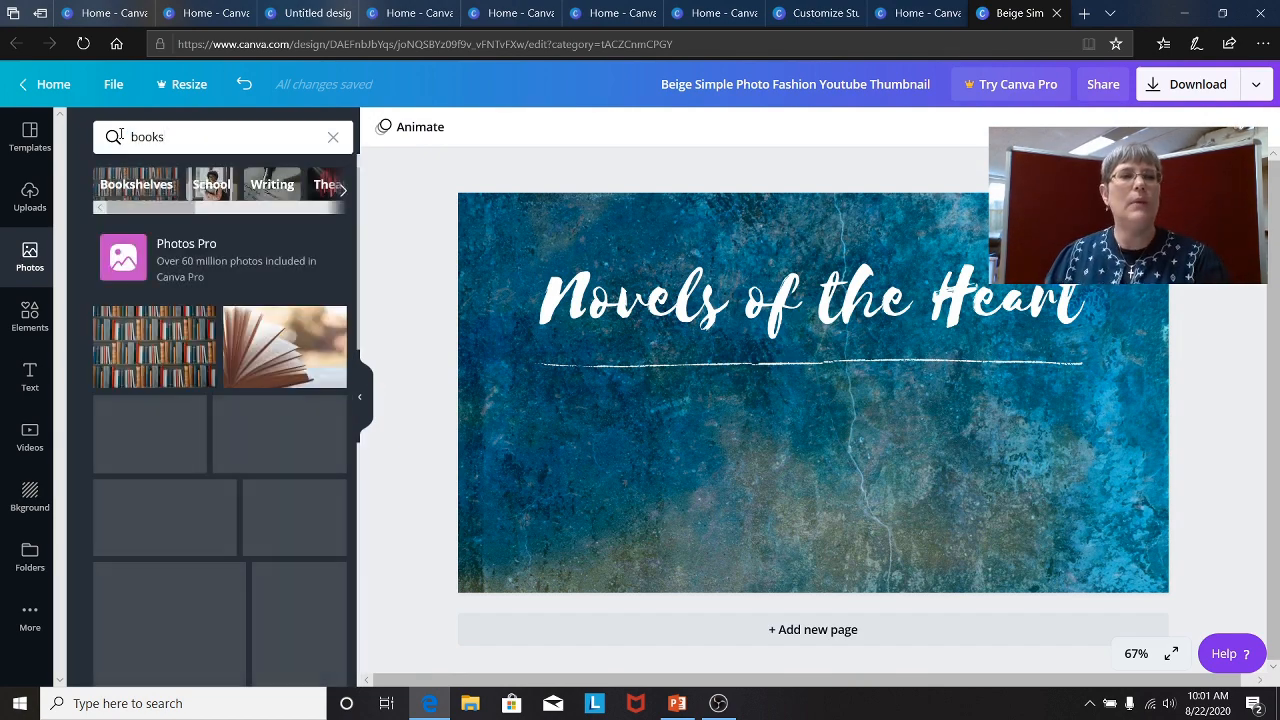
Try two photos of stacked books from the results on the thumbnail, deleting each one again
scroll(250, 520, "down", 1)
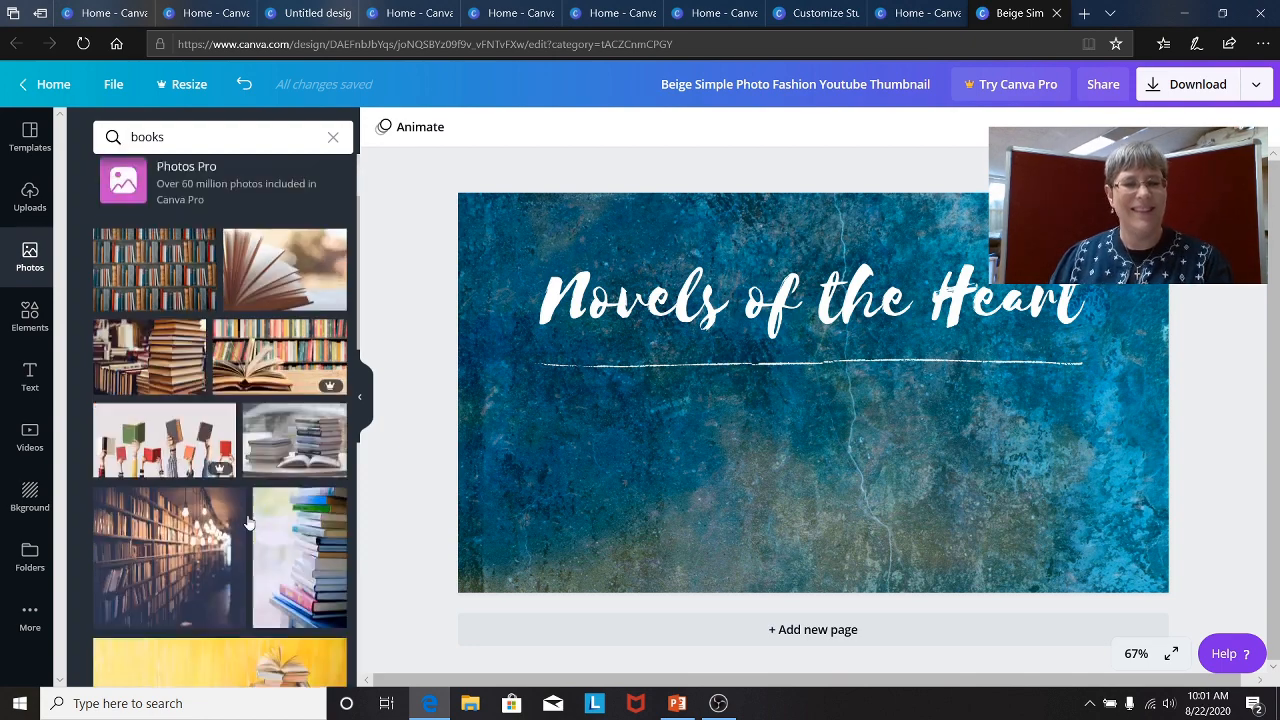
left_click(296, 519)
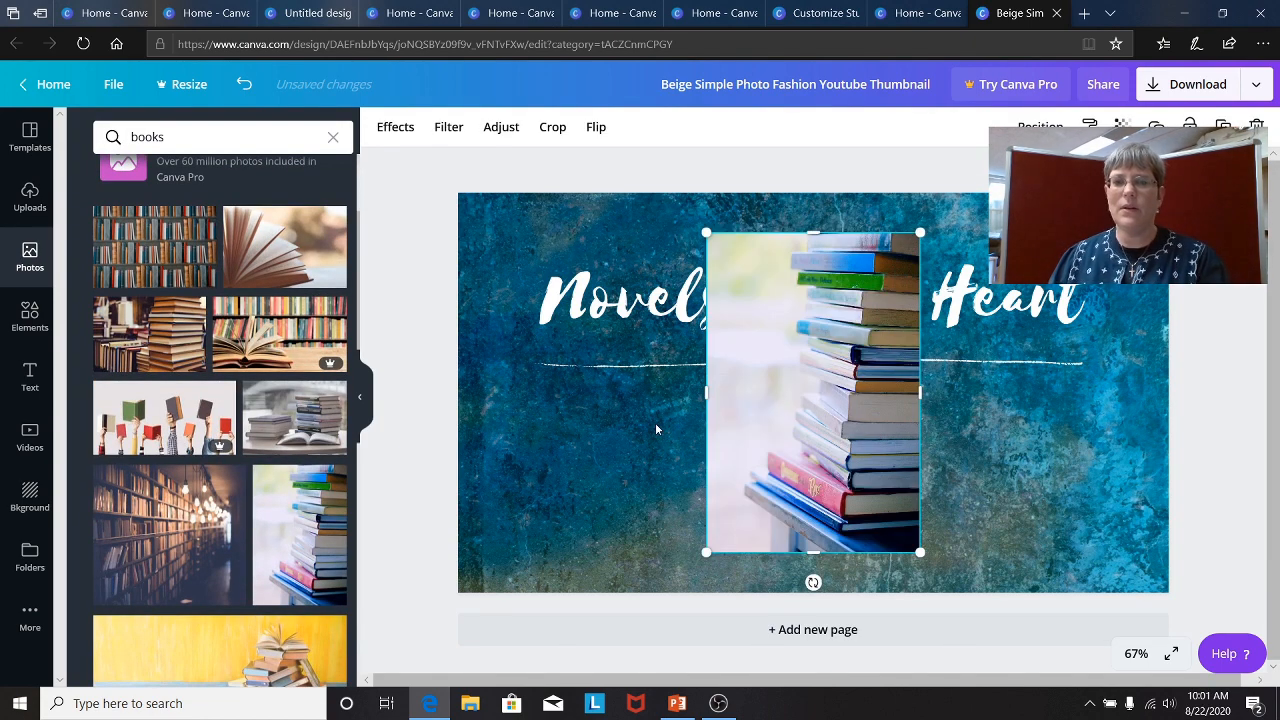
key("Delete")
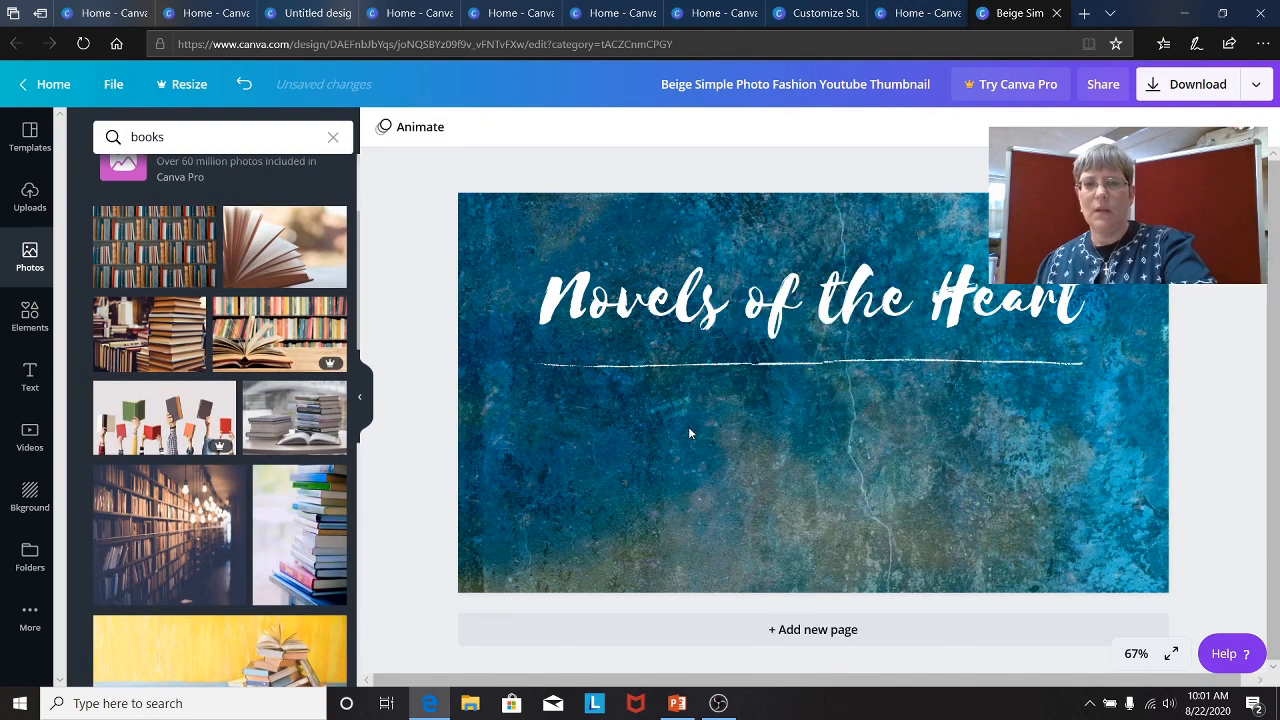
scroll(276, 540, "down", 2)
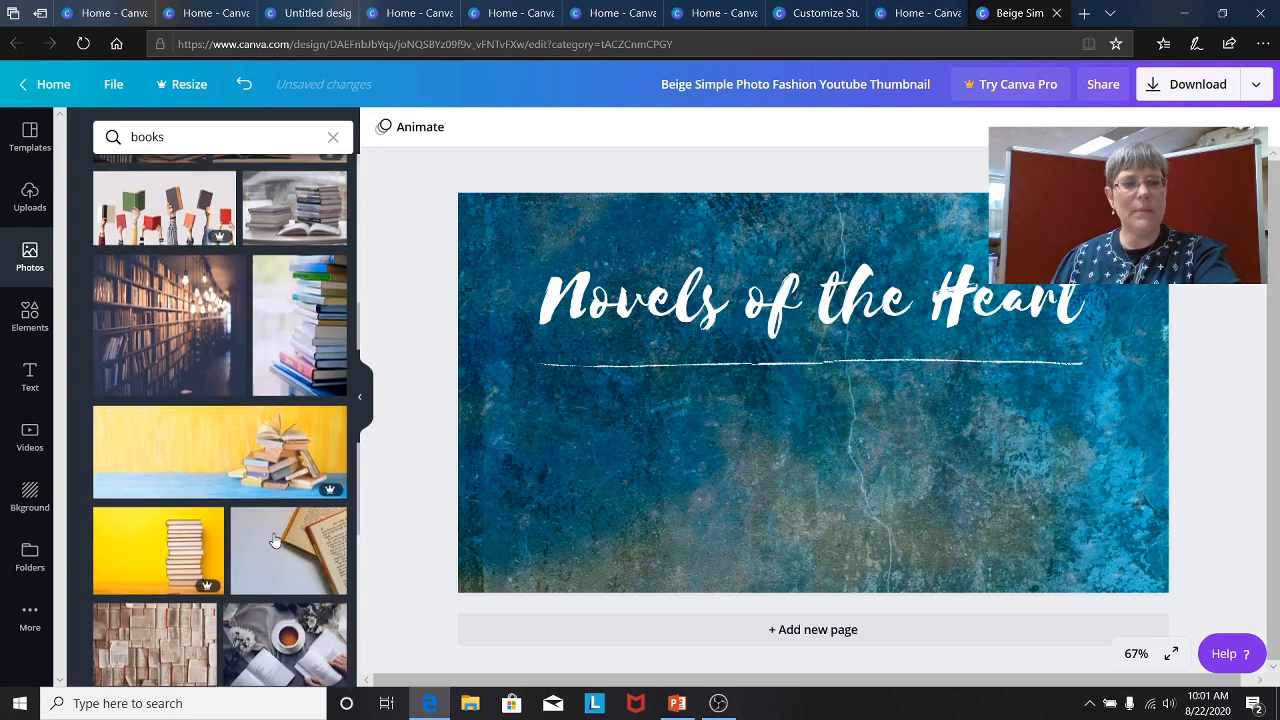
scroll(276, 540, "down", 1)
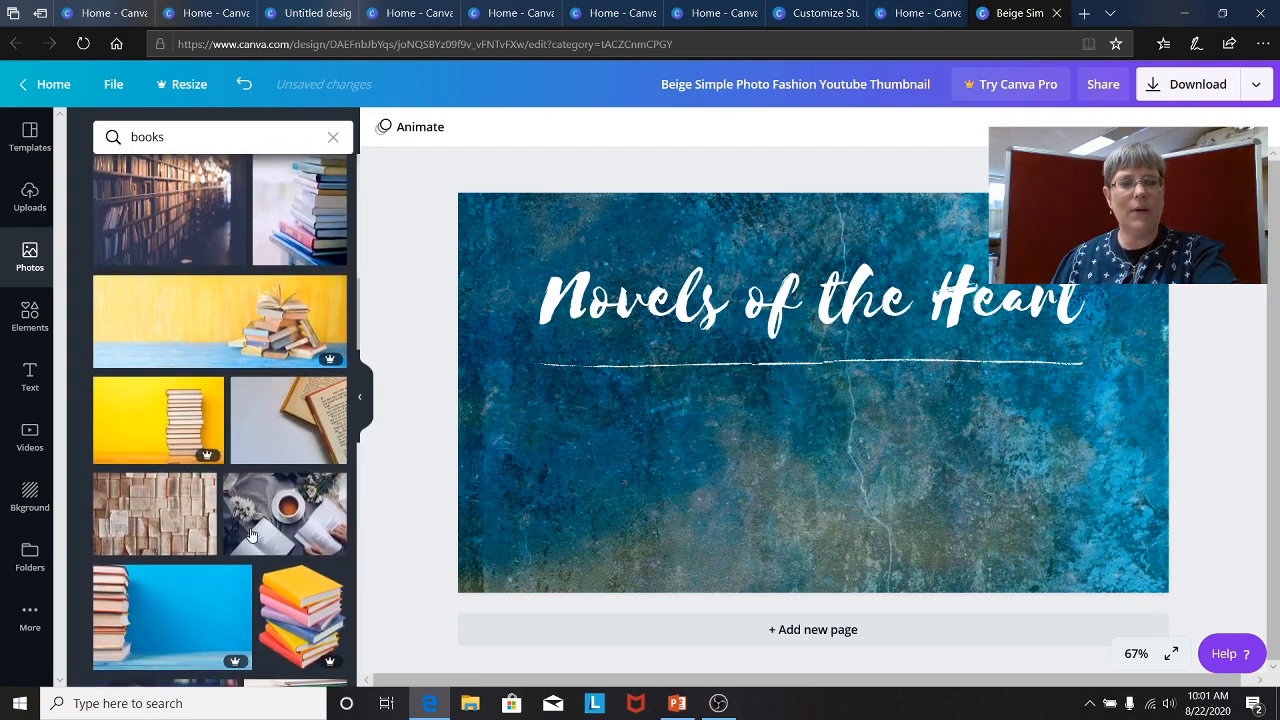
scroll(253, 540, "down", 1)
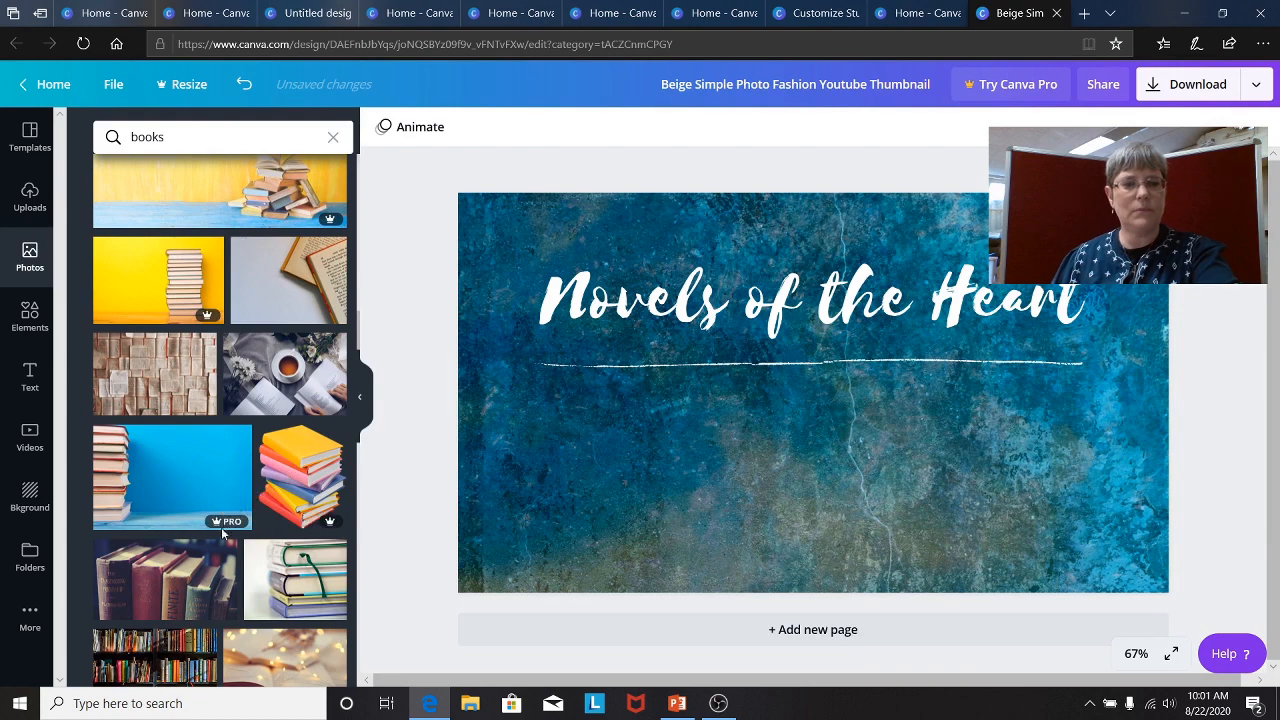
left_click(275, 580)
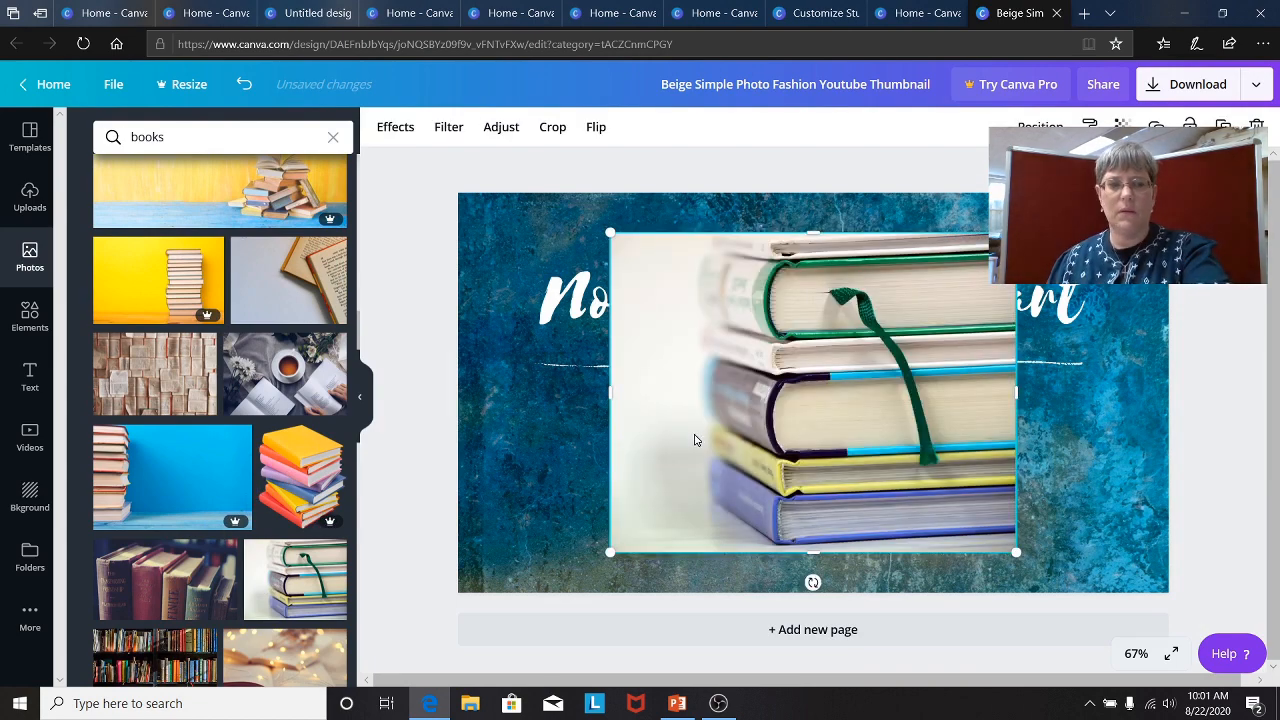
key("Delete")
Add the photo of an open book on a stack, size it to fit under the white line and centre it on the page
scroll(300, 487, "down", 4)
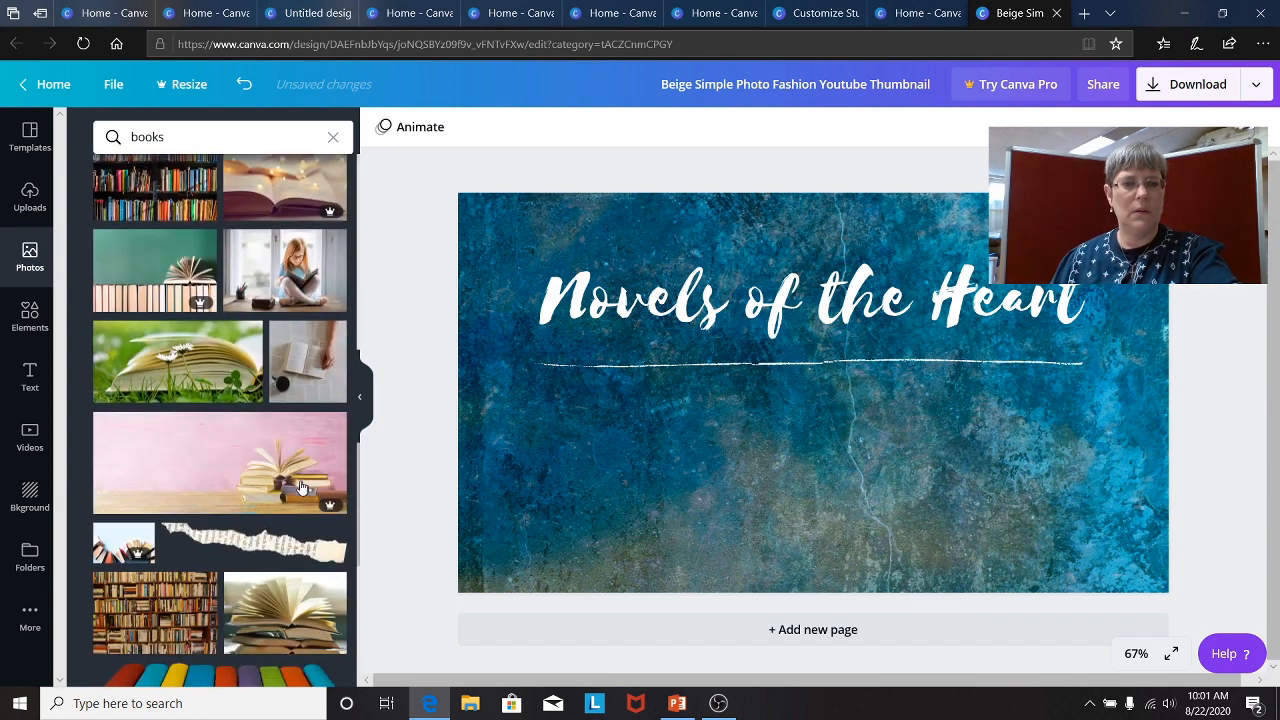
scroll(231, 450, "down", 1)
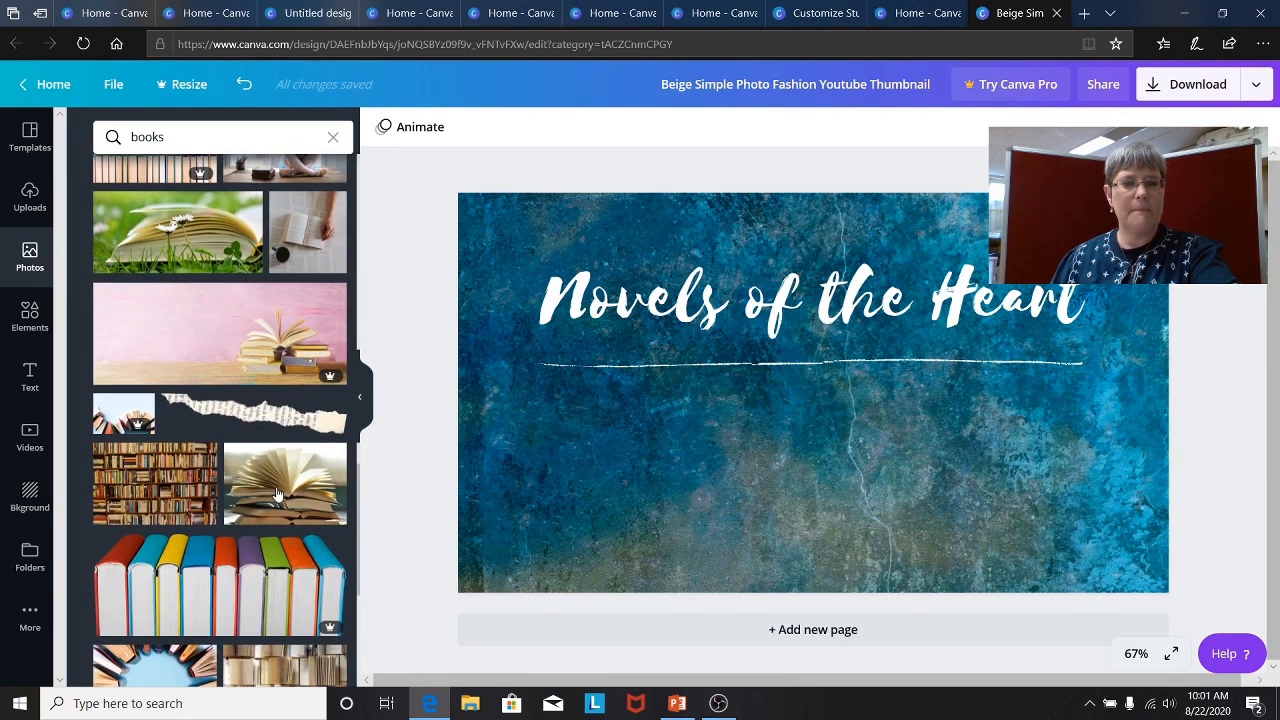
left_click(280, 495)
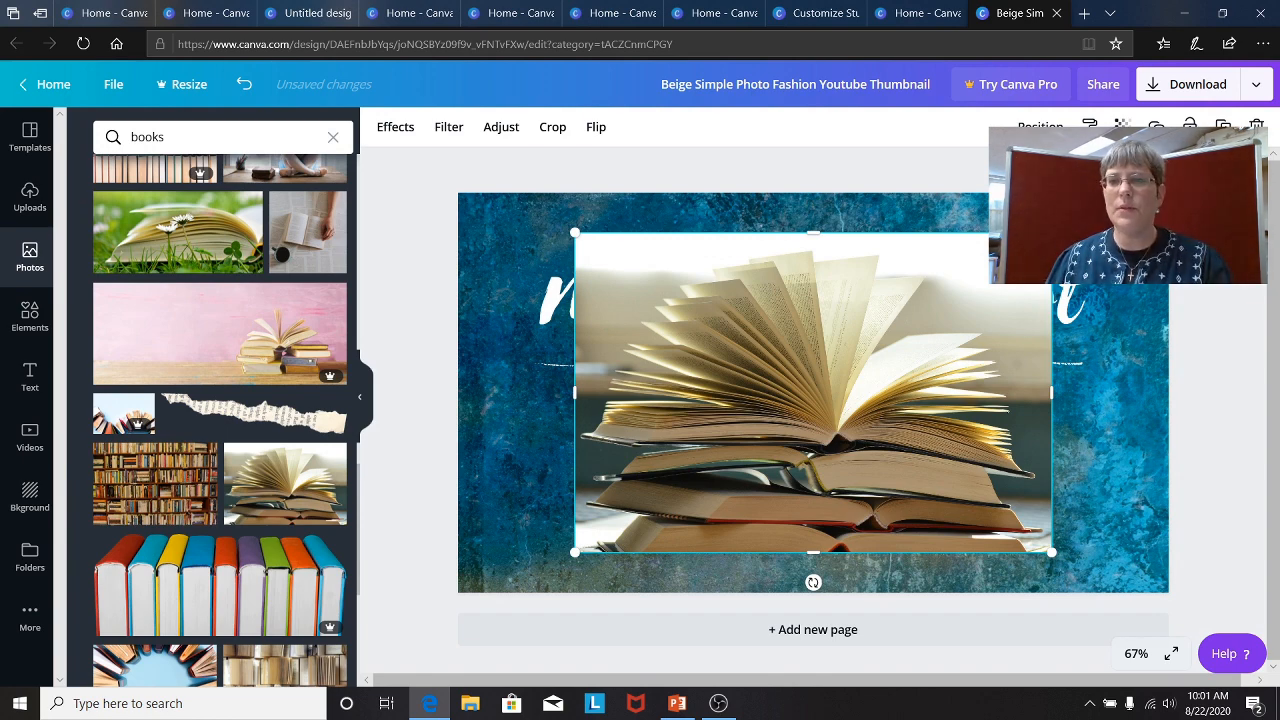
left_click_drag(1051, 232, 1029, 248)
left_click_drag(968, 323, 880, 458)
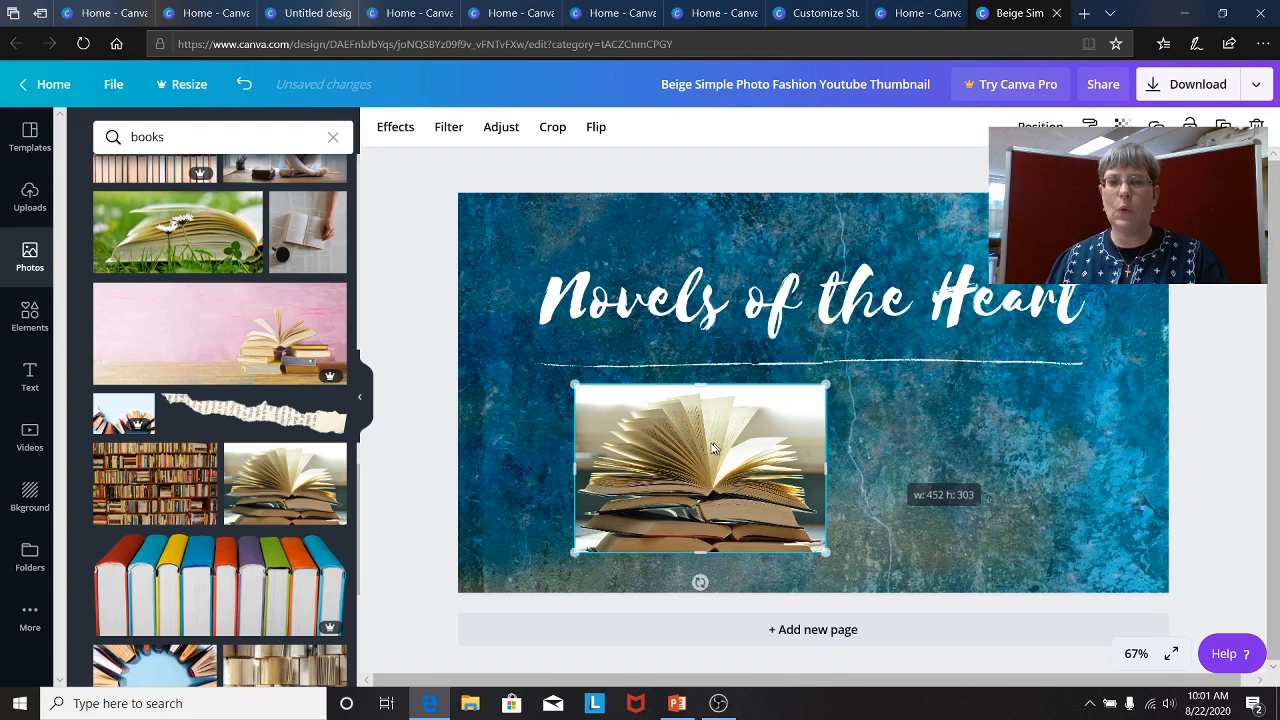
left_click_drag(779, 456, 799, 455)
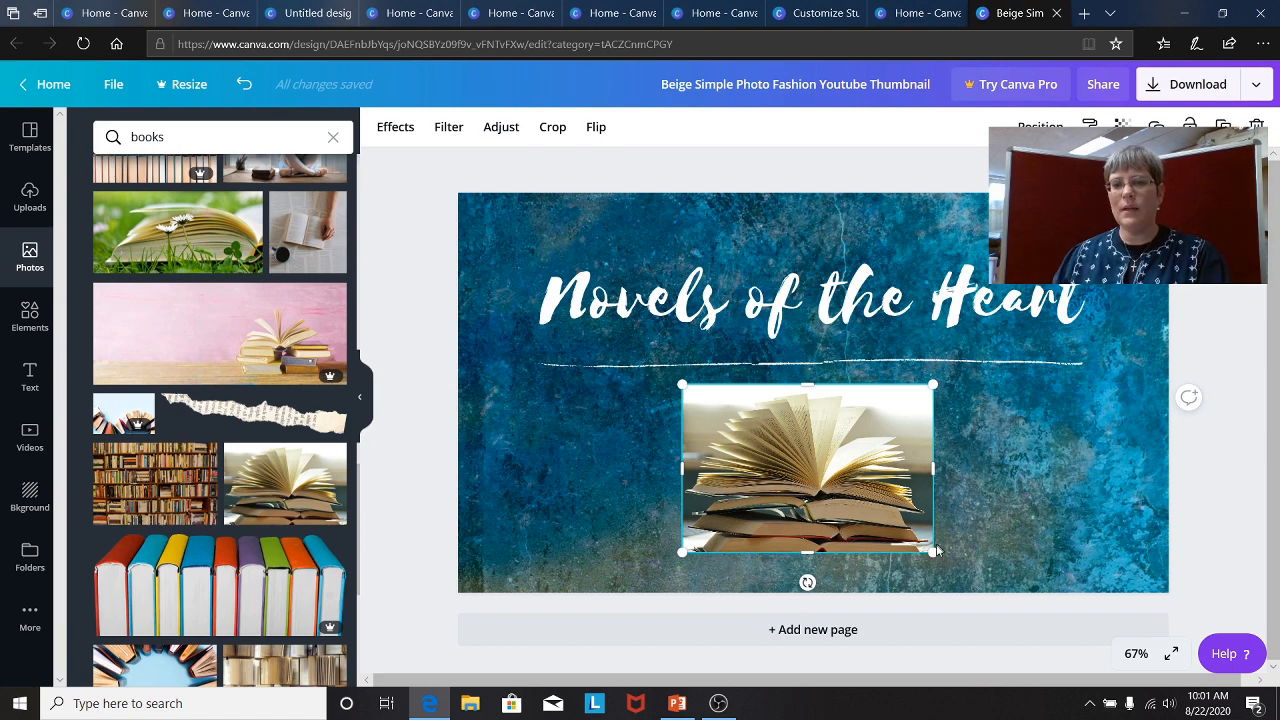
left_click_drag(946, 558, 964, 569)
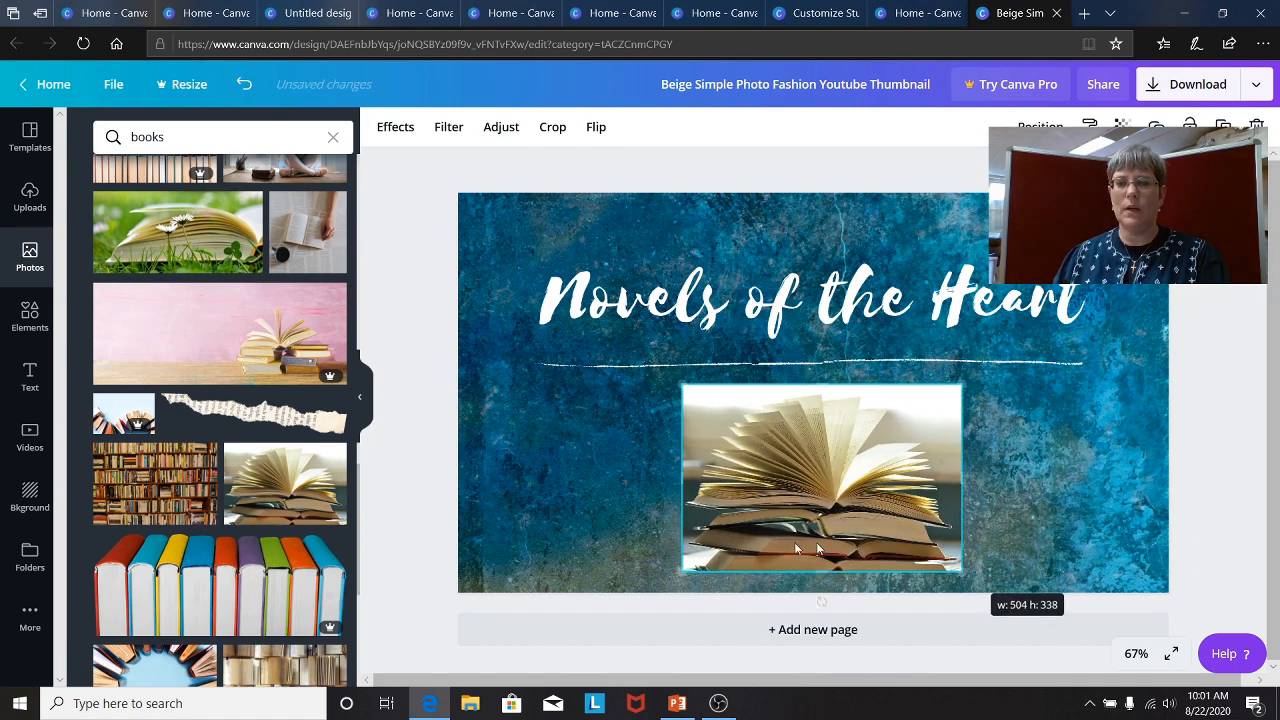
left_click_drag(681, 578, 663, 584)
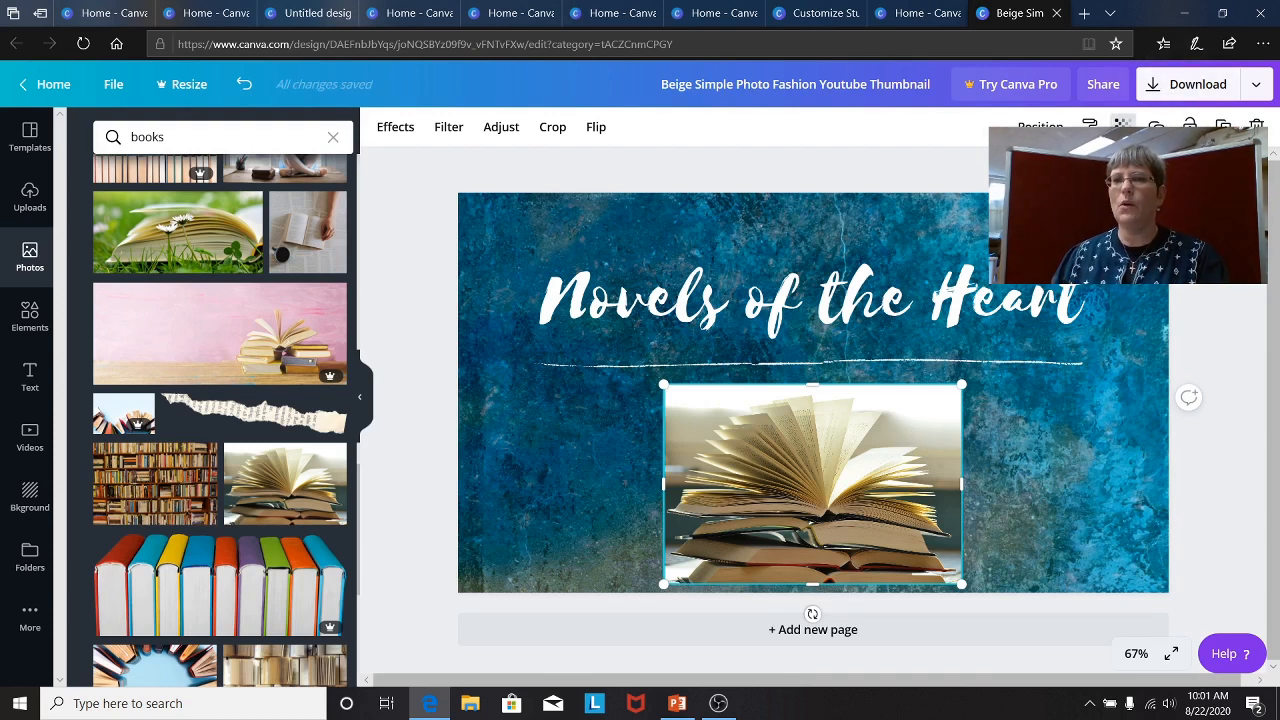
Make the open-book photo slightly transparent so the blue texture shows through
left_click(1123, 125)
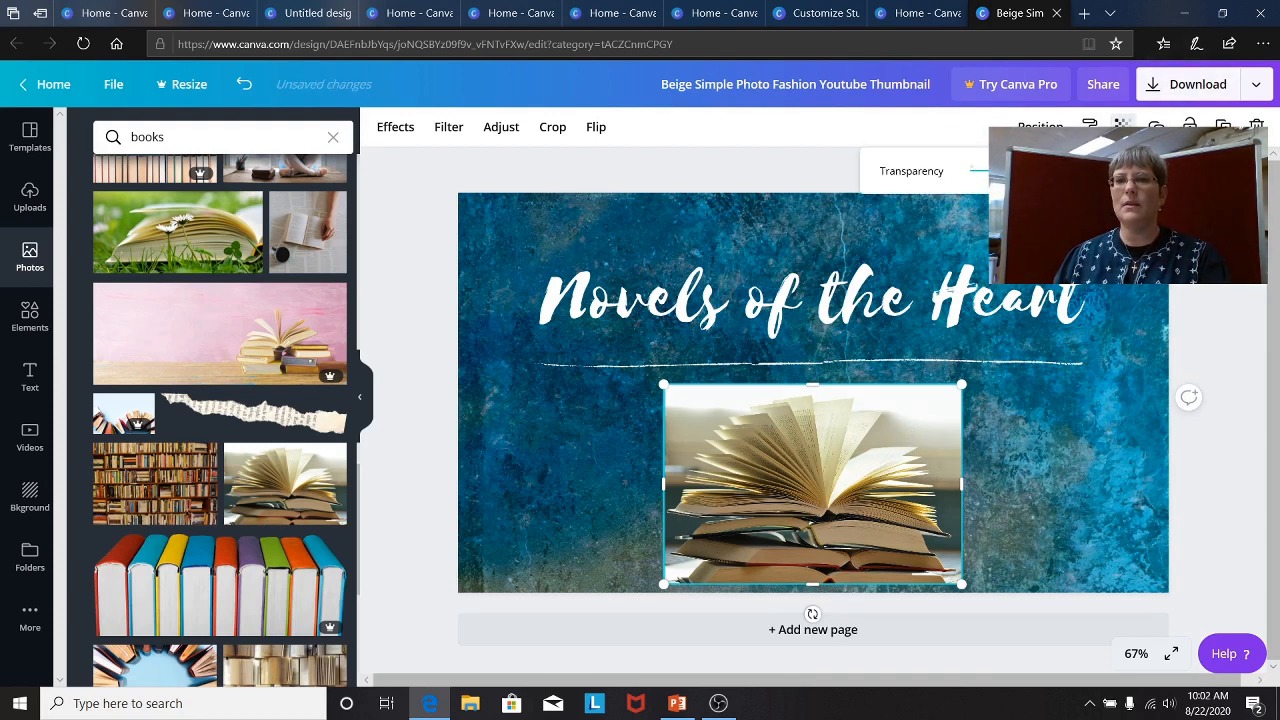
left_click_drag(1180, 171, 1130, 171)
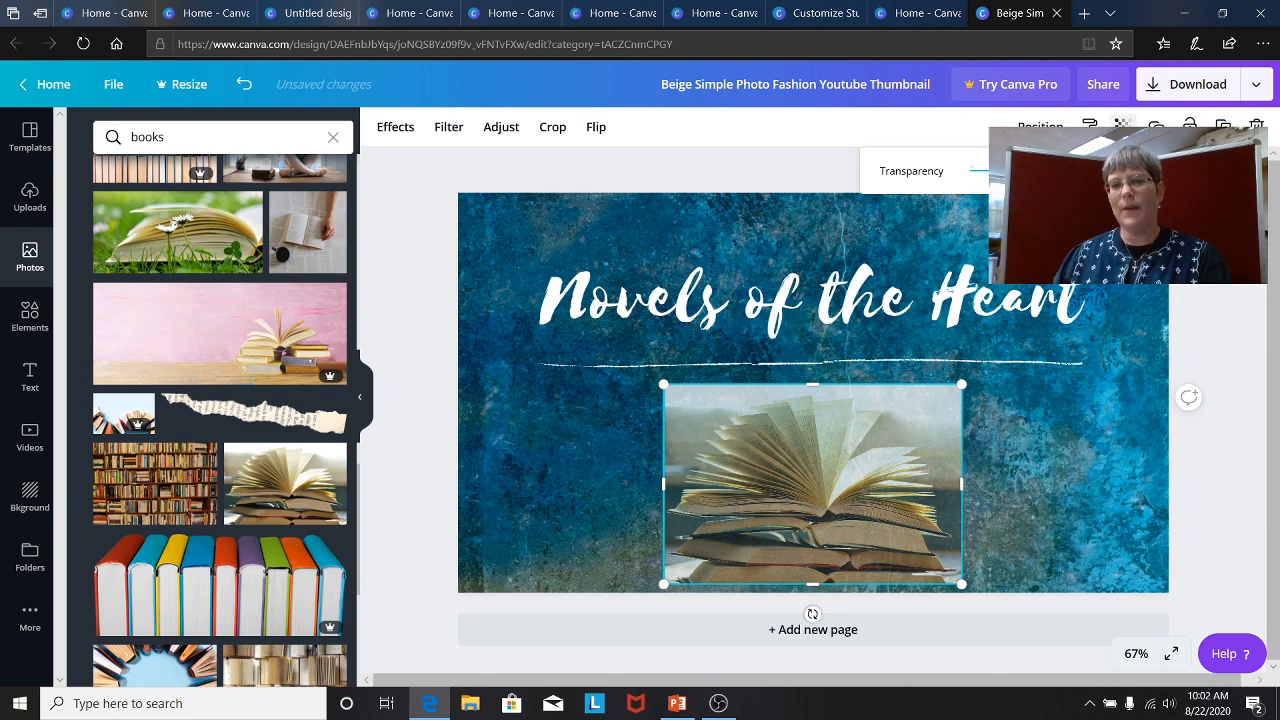
Try a higher transparency on the blue background image and undo the change
left_click(1048, 429)
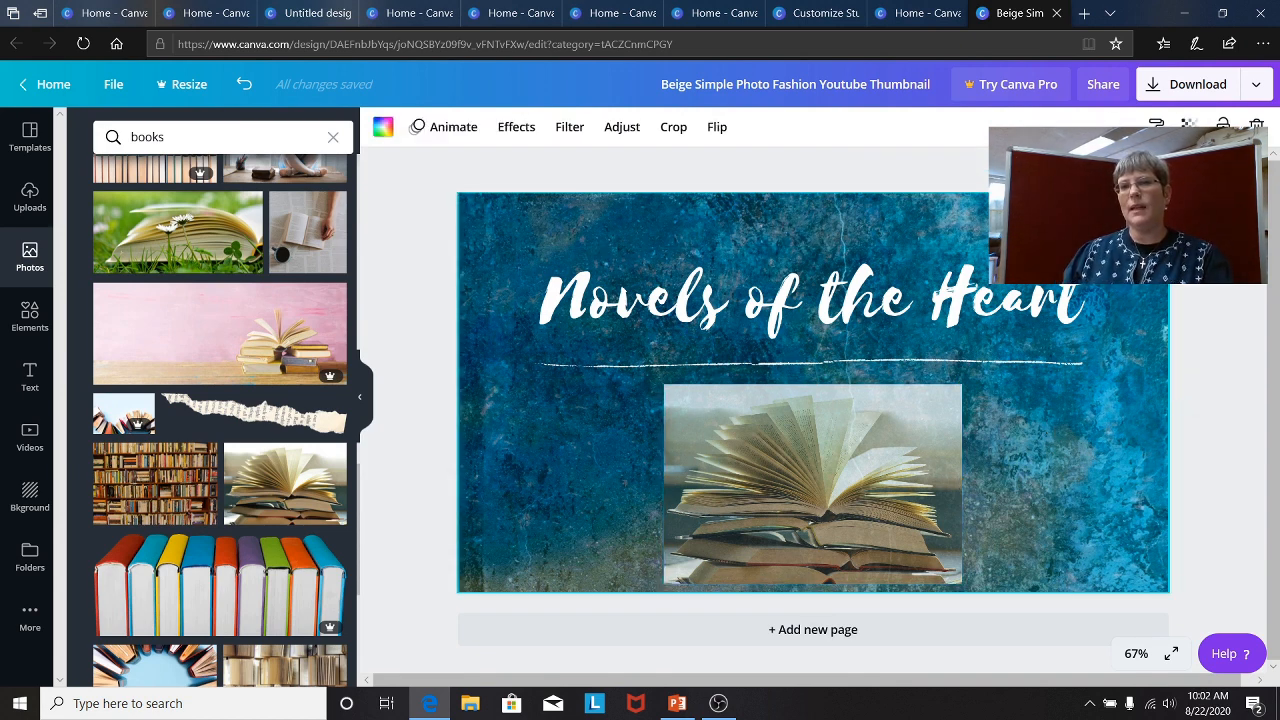
left_click(1188, 124)
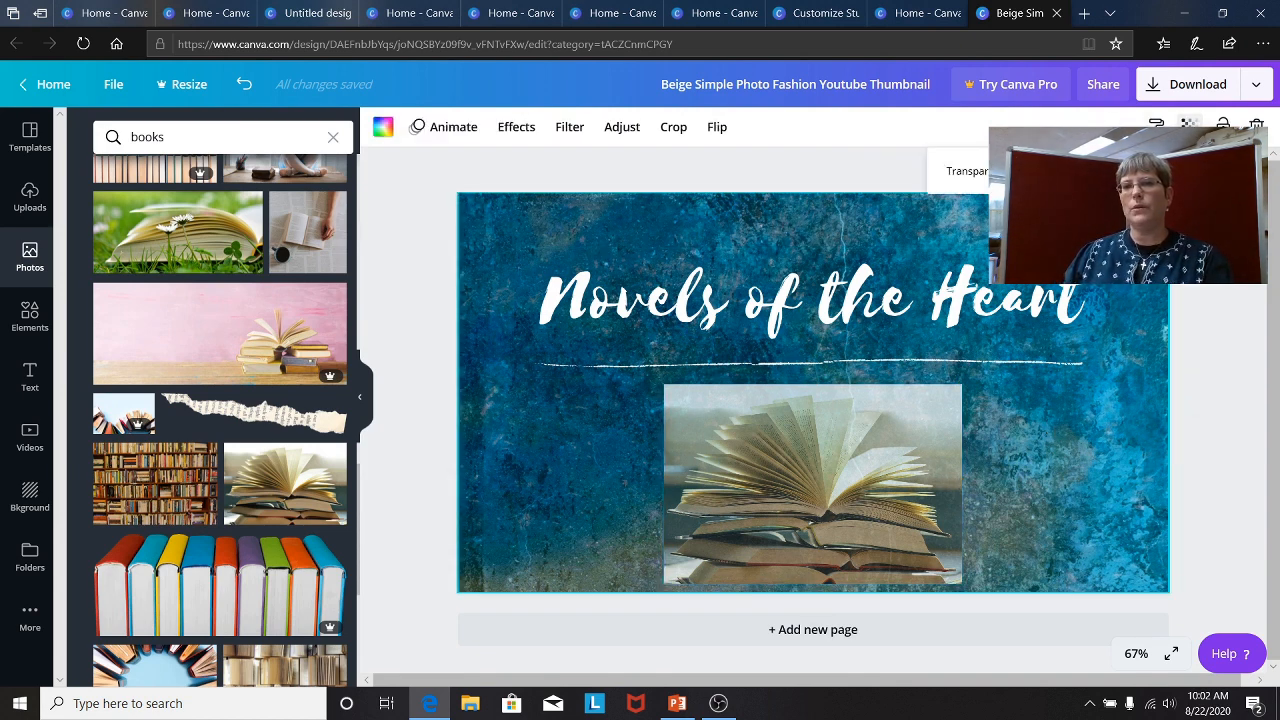
left_click_drag(1178, 170, 1114, 170)
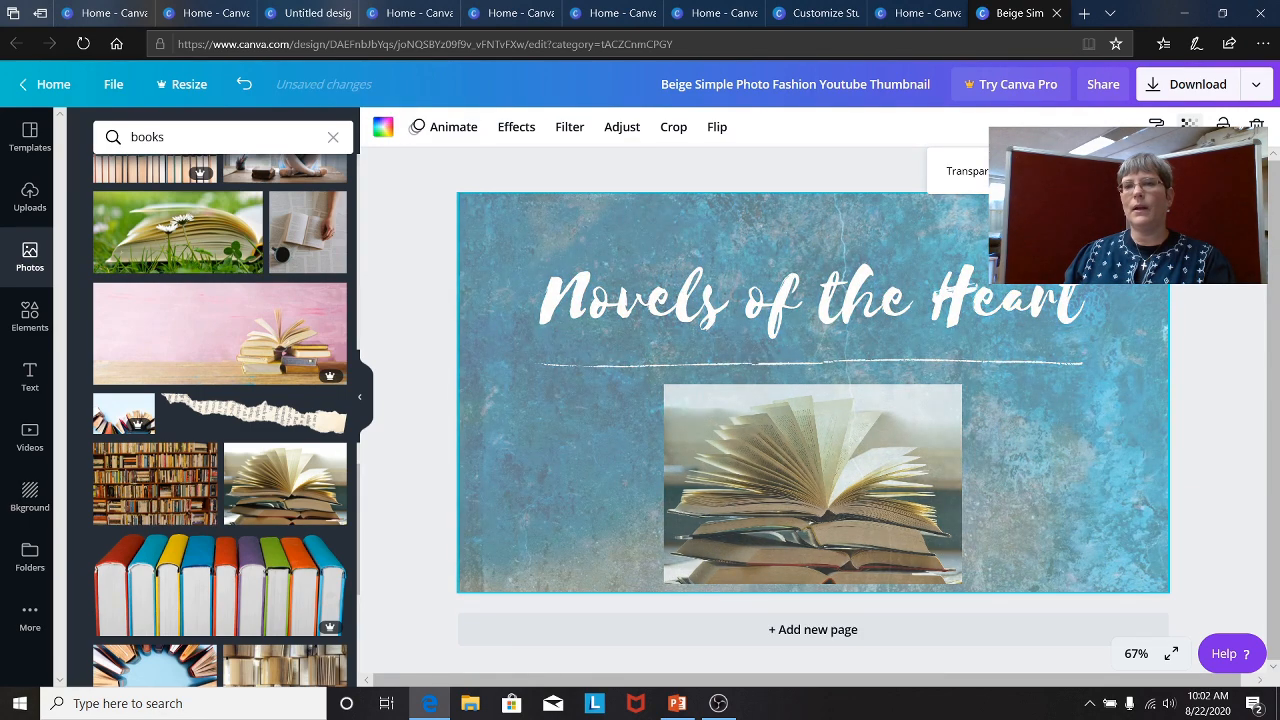
left_click(244, 86)
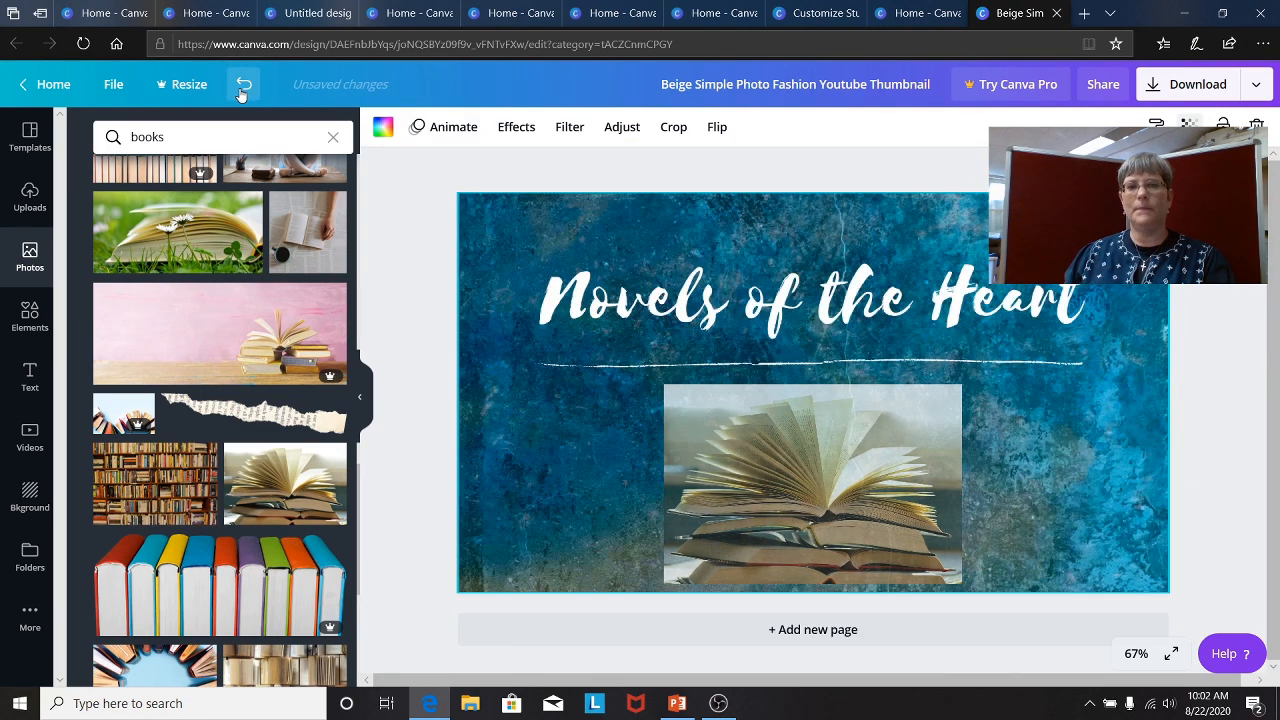
Try different transparency levels on the open-book photo and leave it moderately see-through
left_click(940, 446)
left_click(1123, 125)
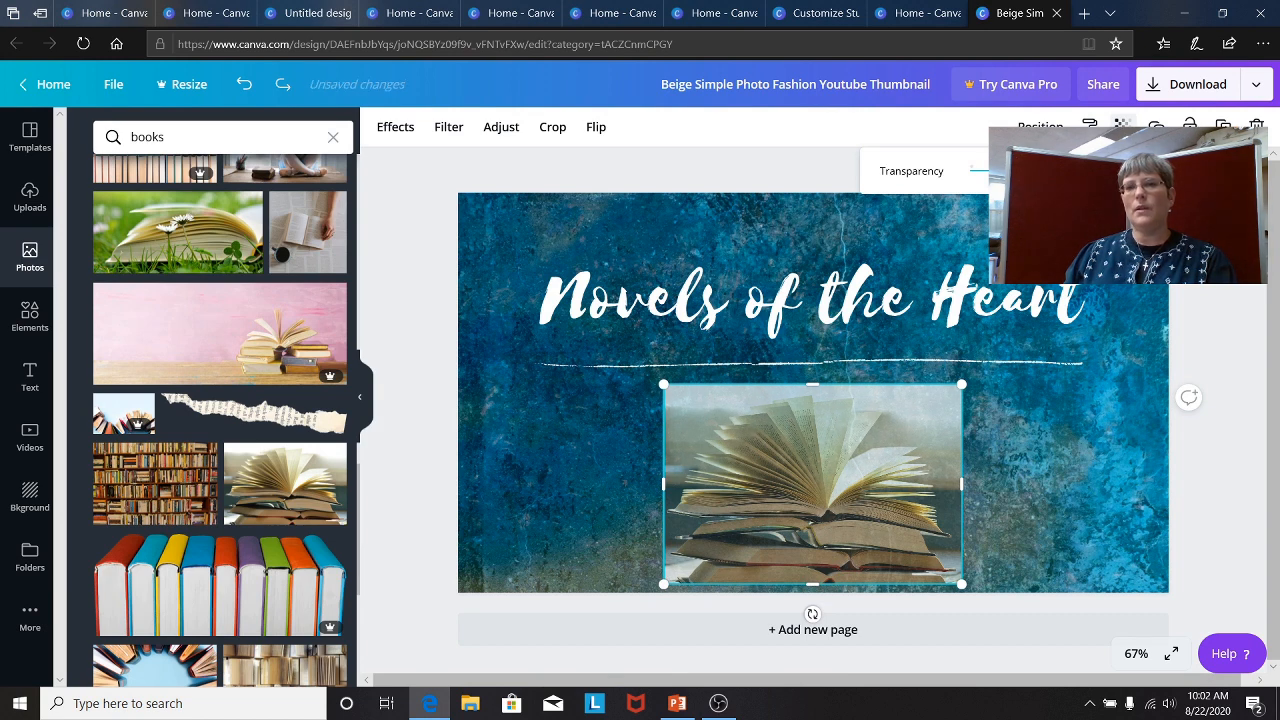
left_click_drag(1085, 171, 1128, 171)
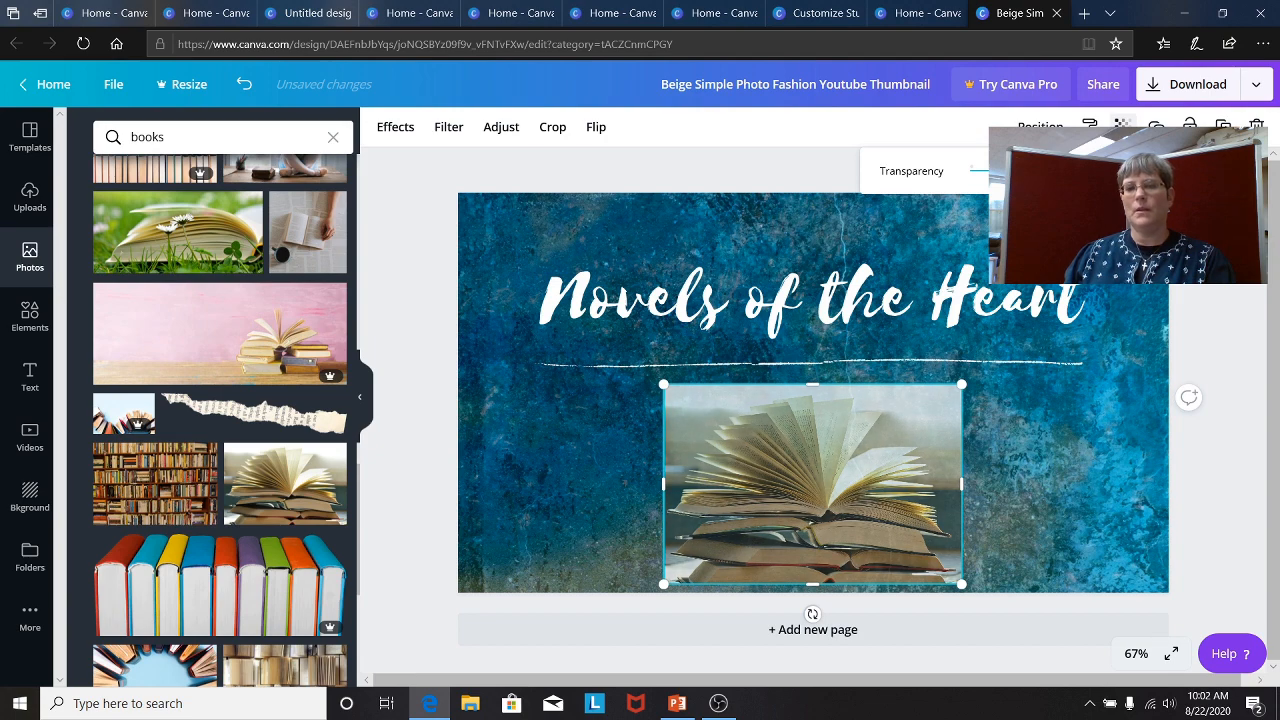
left_click_drag(1128, 171, 1075, 171)
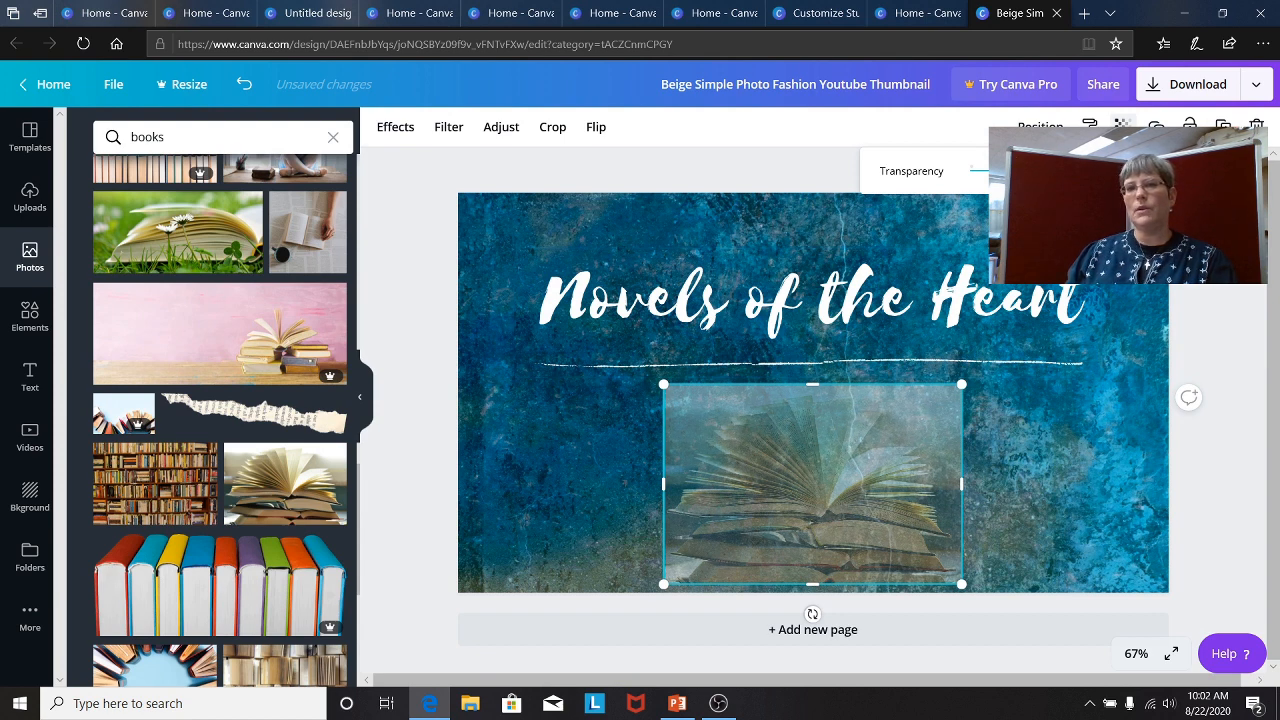
left_click_drag(1075, 171, 1110, 171)
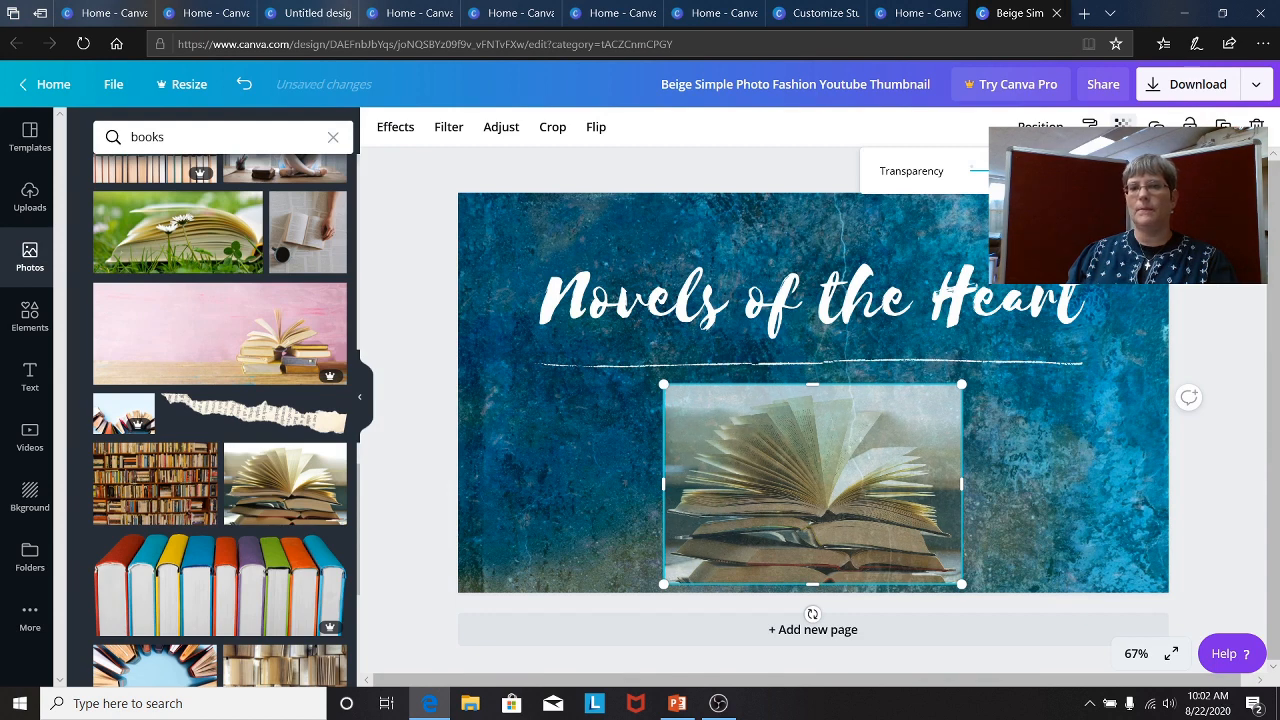
Apply the Whimsical filter to the background image
left_click(1125, 343)
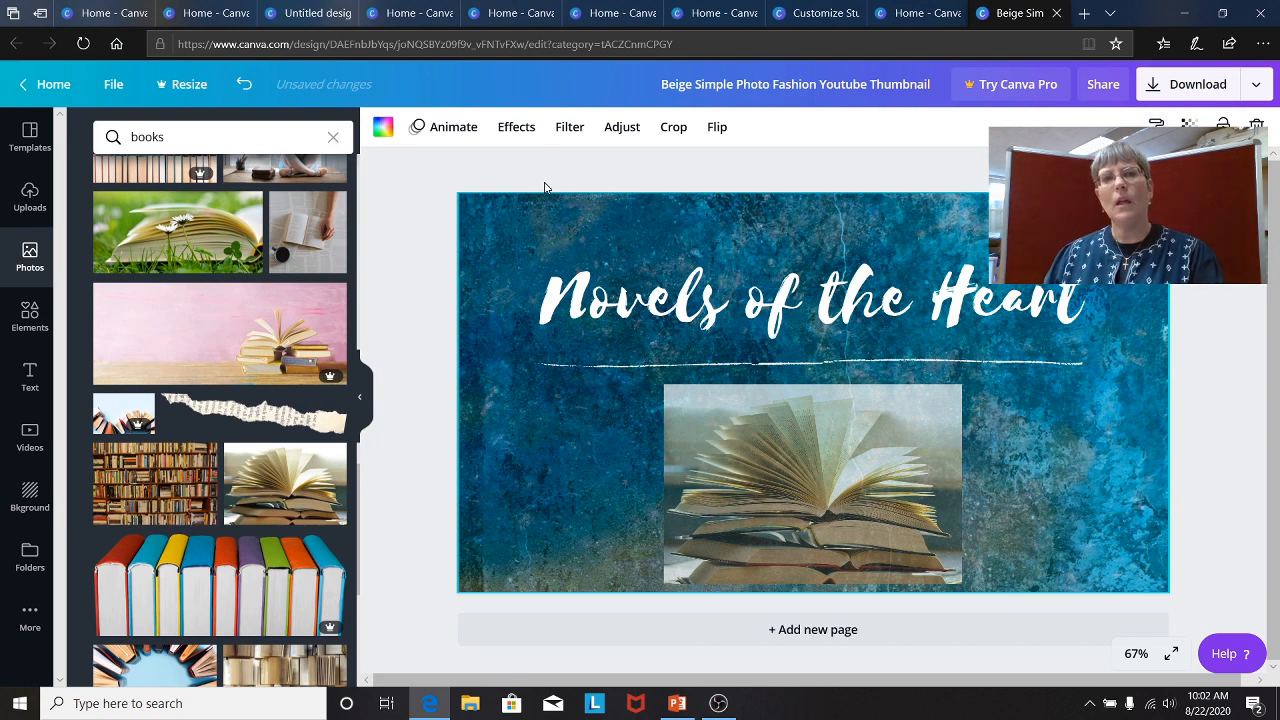
left_click(569, 126)
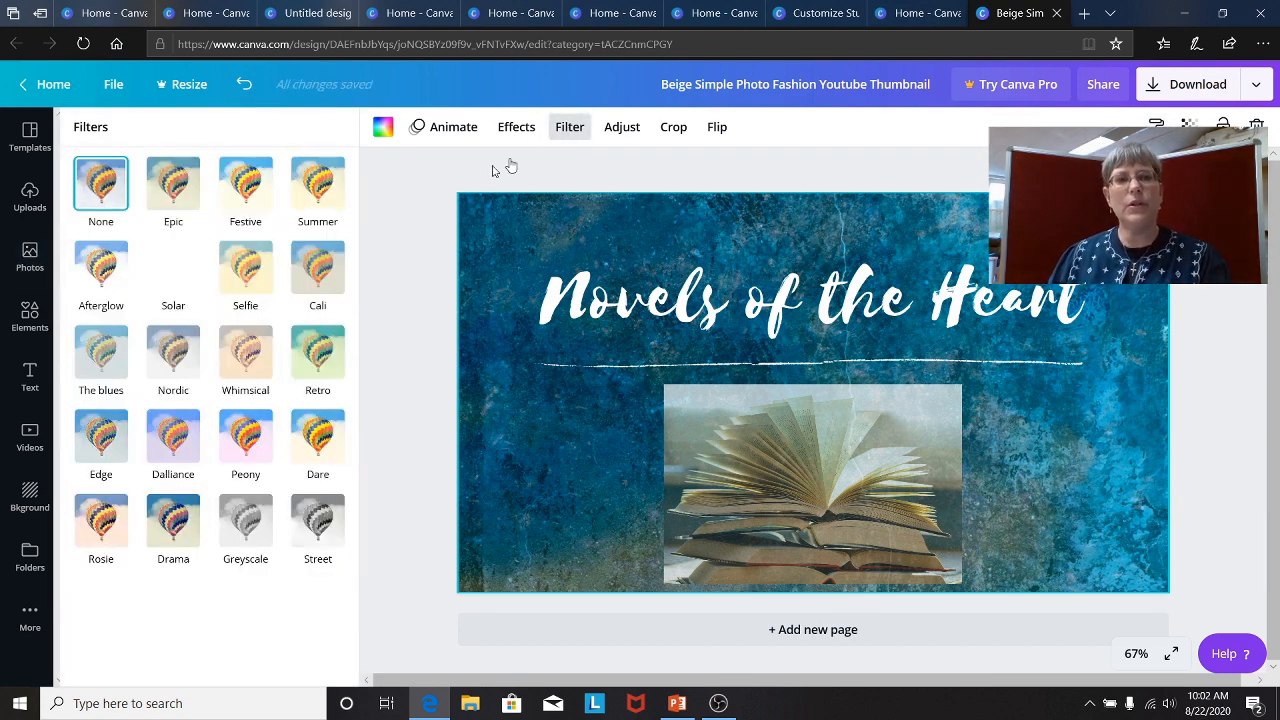
left_click(250, 369)
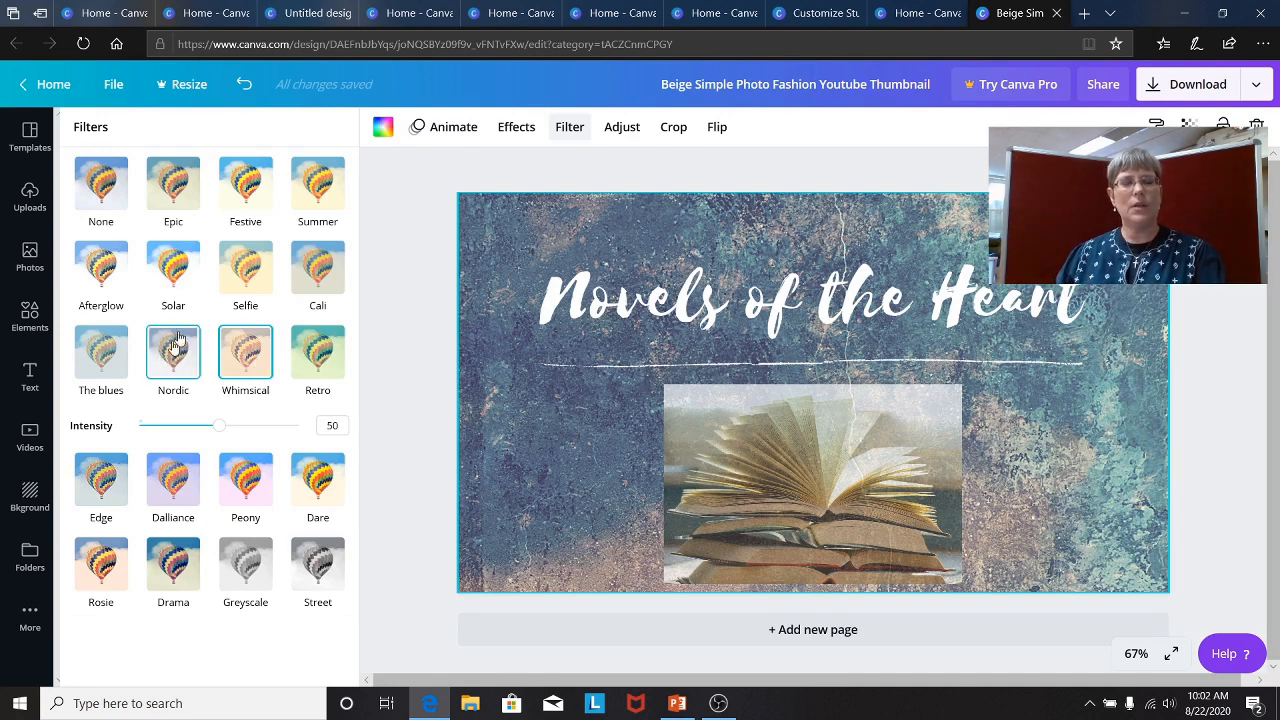
Examine the effects, adjustment settings and crop view available for the background image, and close the crop view
left_click(505, 133)
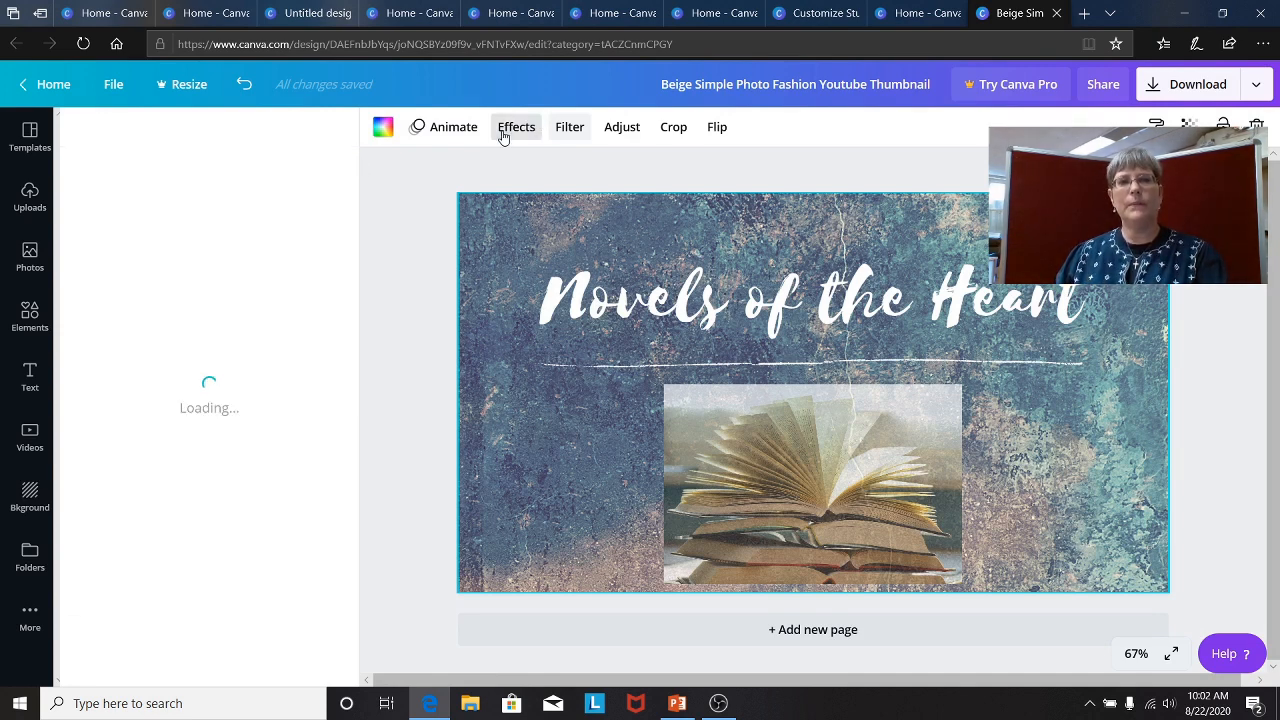
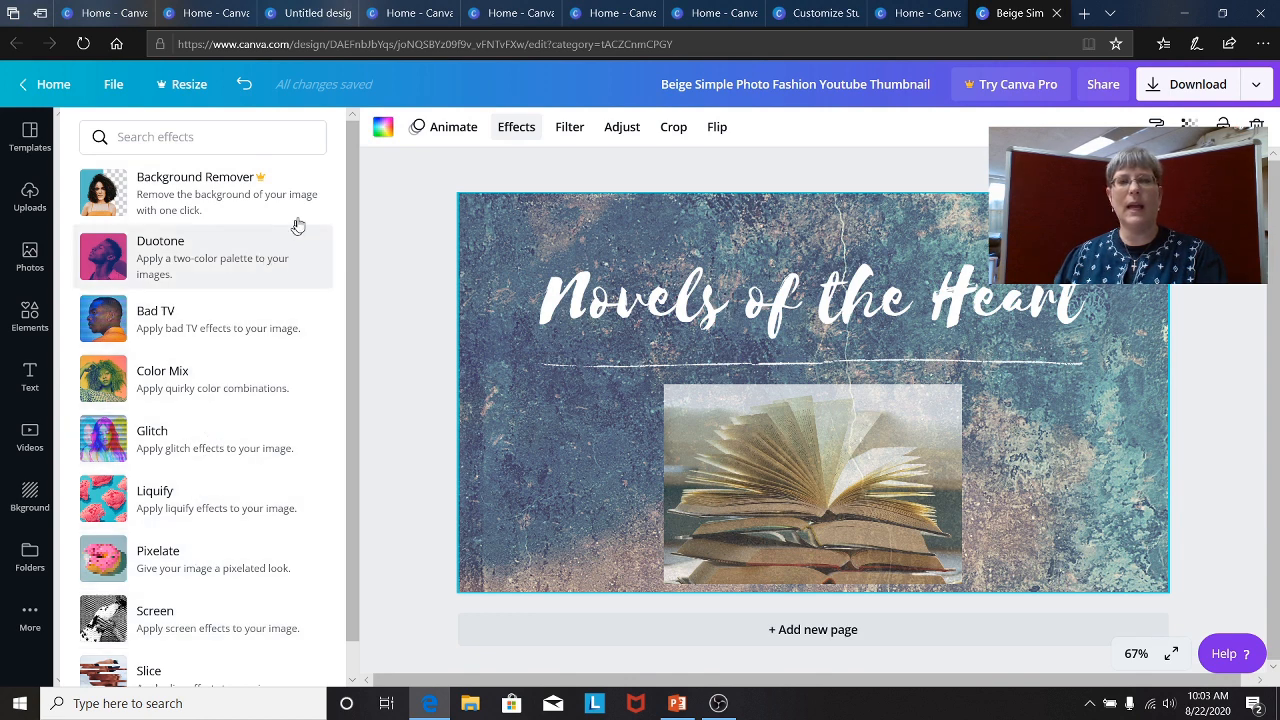
left_click(622, 128)
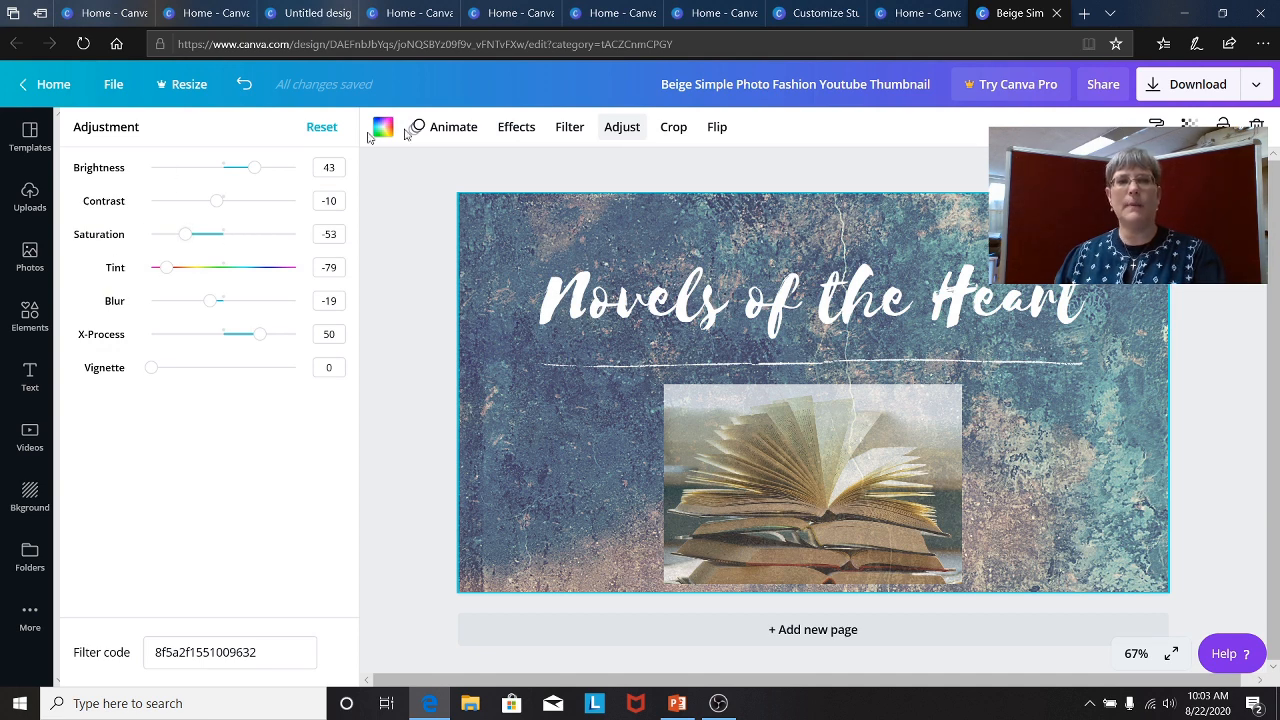
left_click(673, 128)
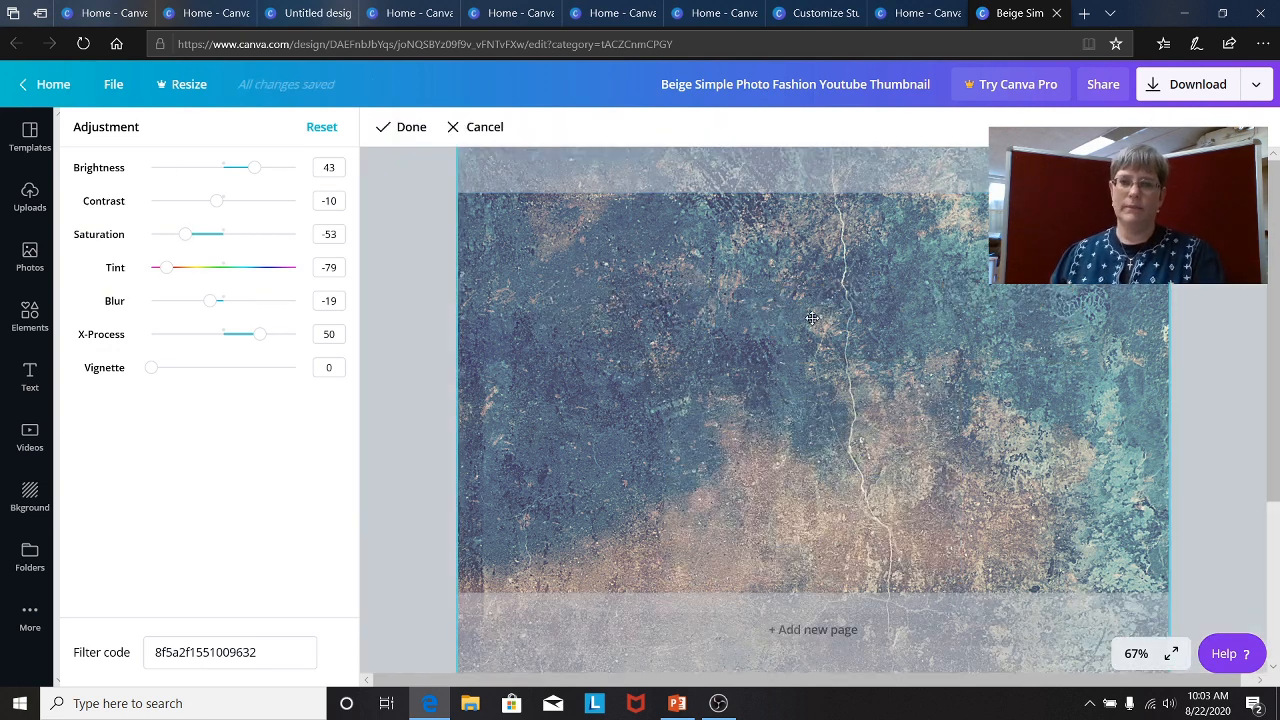
left_click(408, 130)
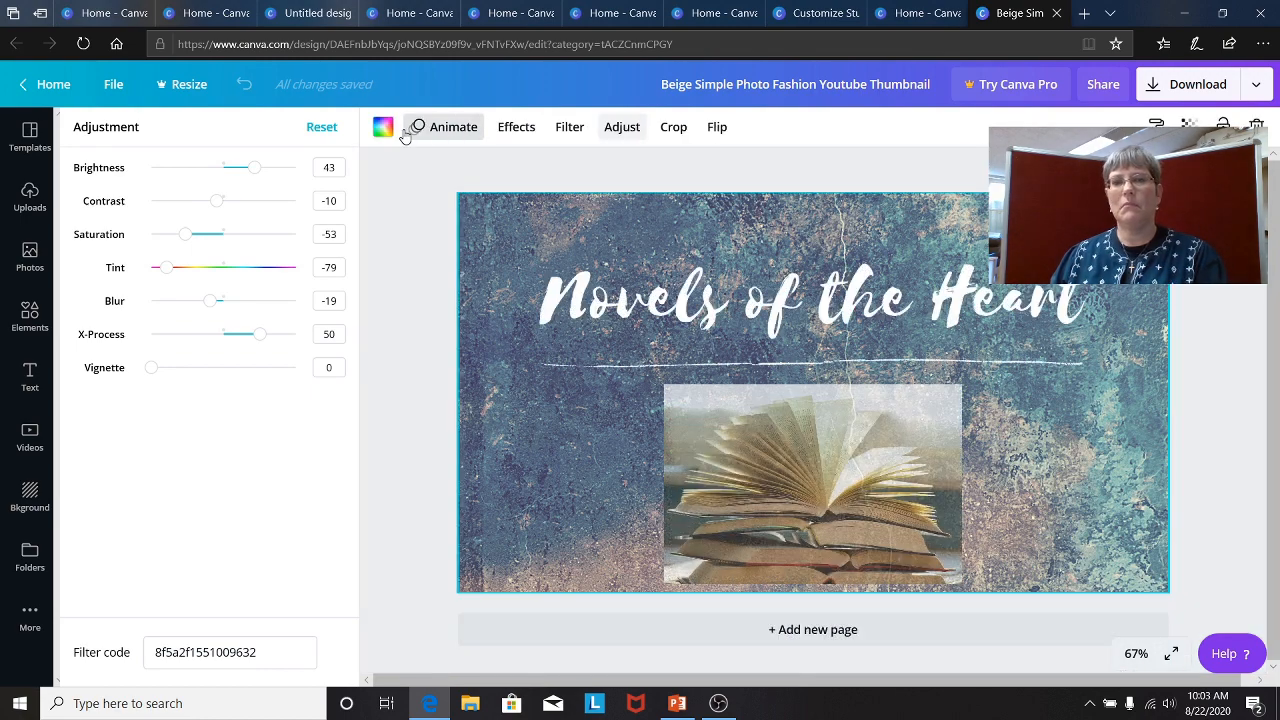
Try flipping the background image vertically, and flip it back to its original orientation
left_click(717, 127)
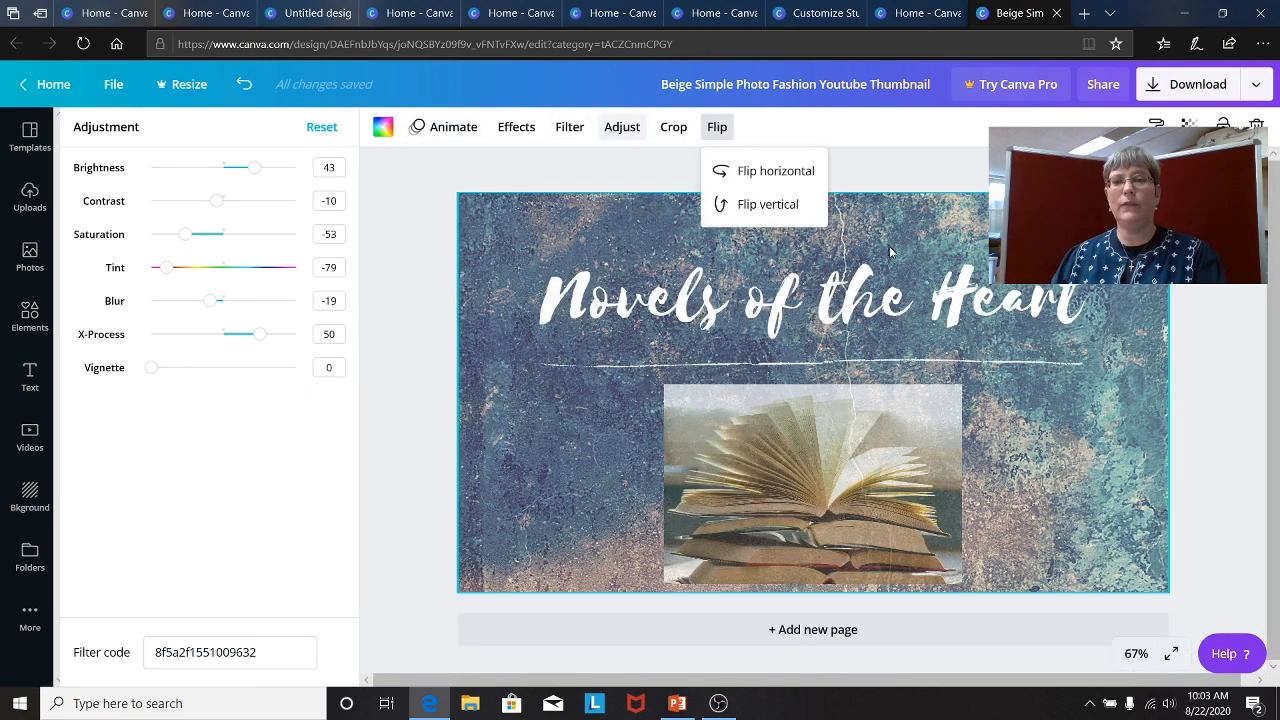
left_click(742, 205)
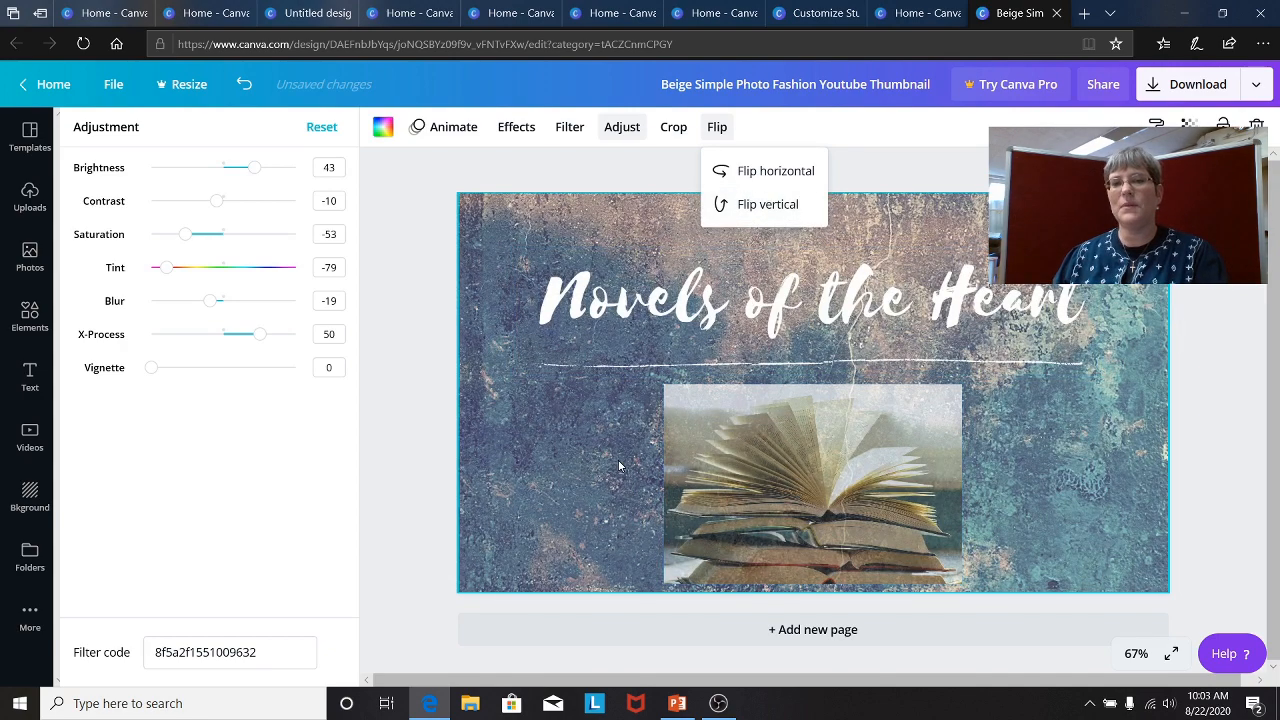
left_click(764, 207)
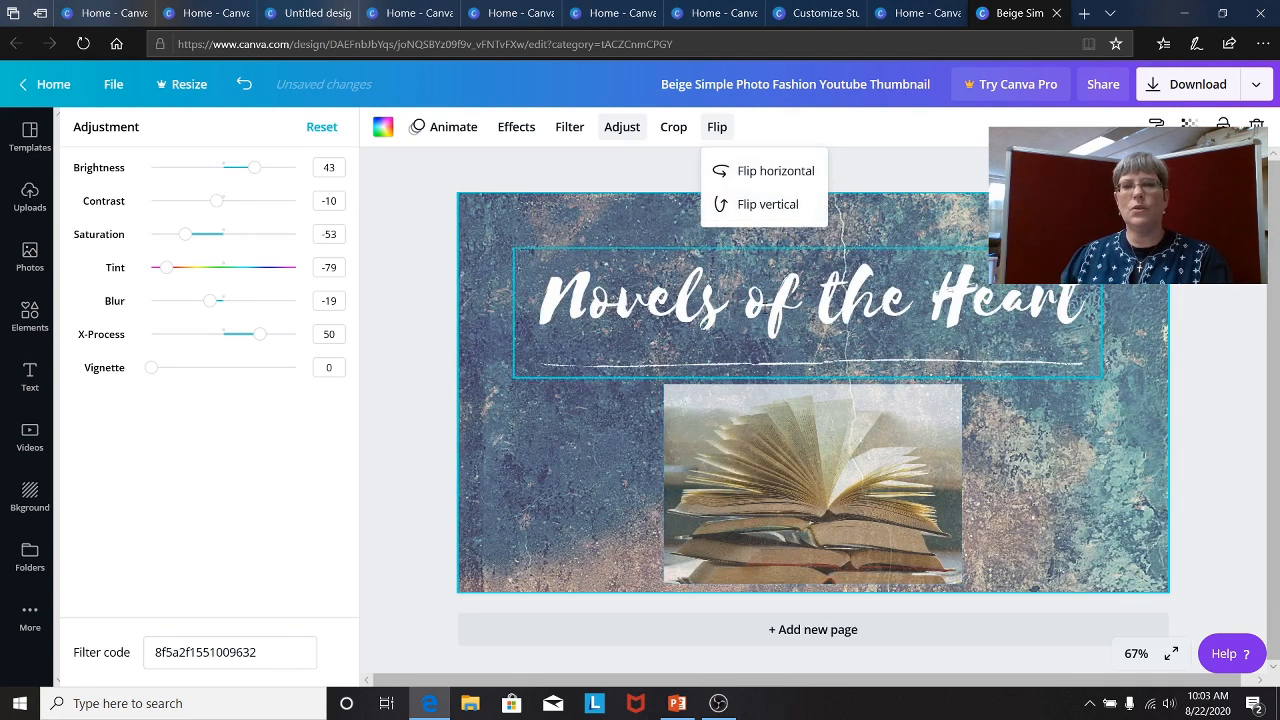
left_click(765, 312)
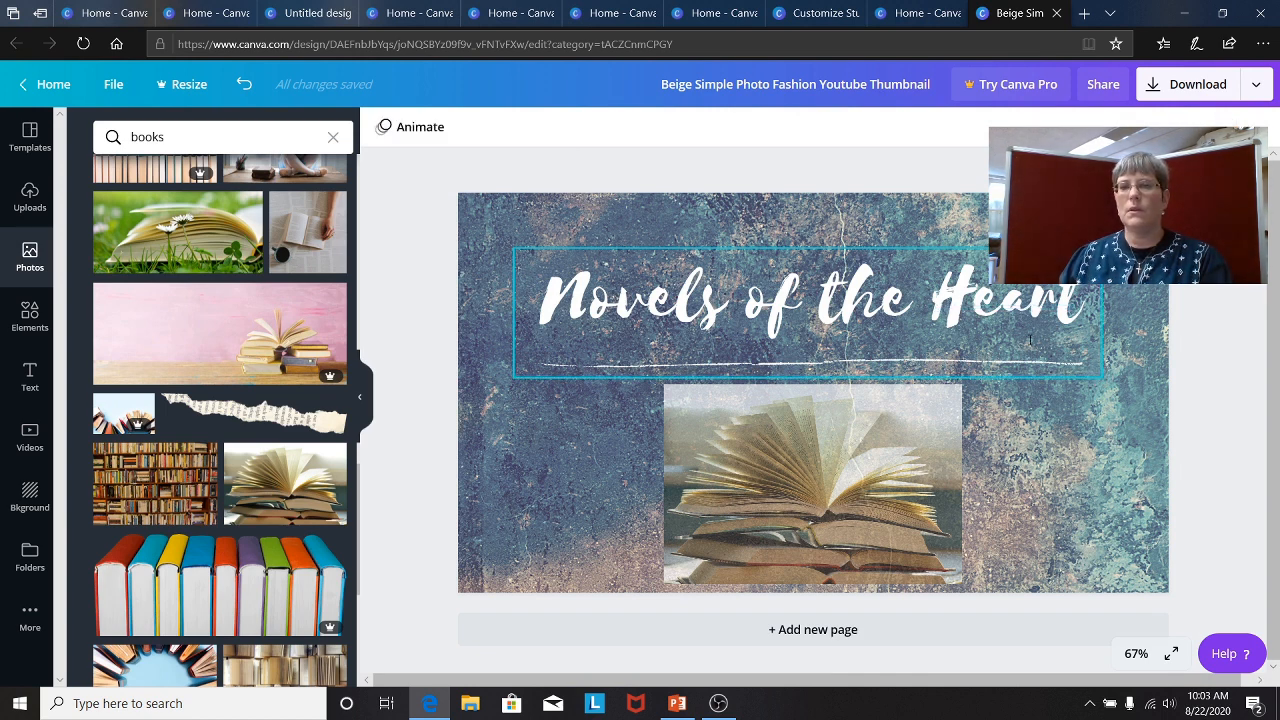
Try flipping the open-book photo vertically, turn it upright again, and deselect it
left_click(870, 470)
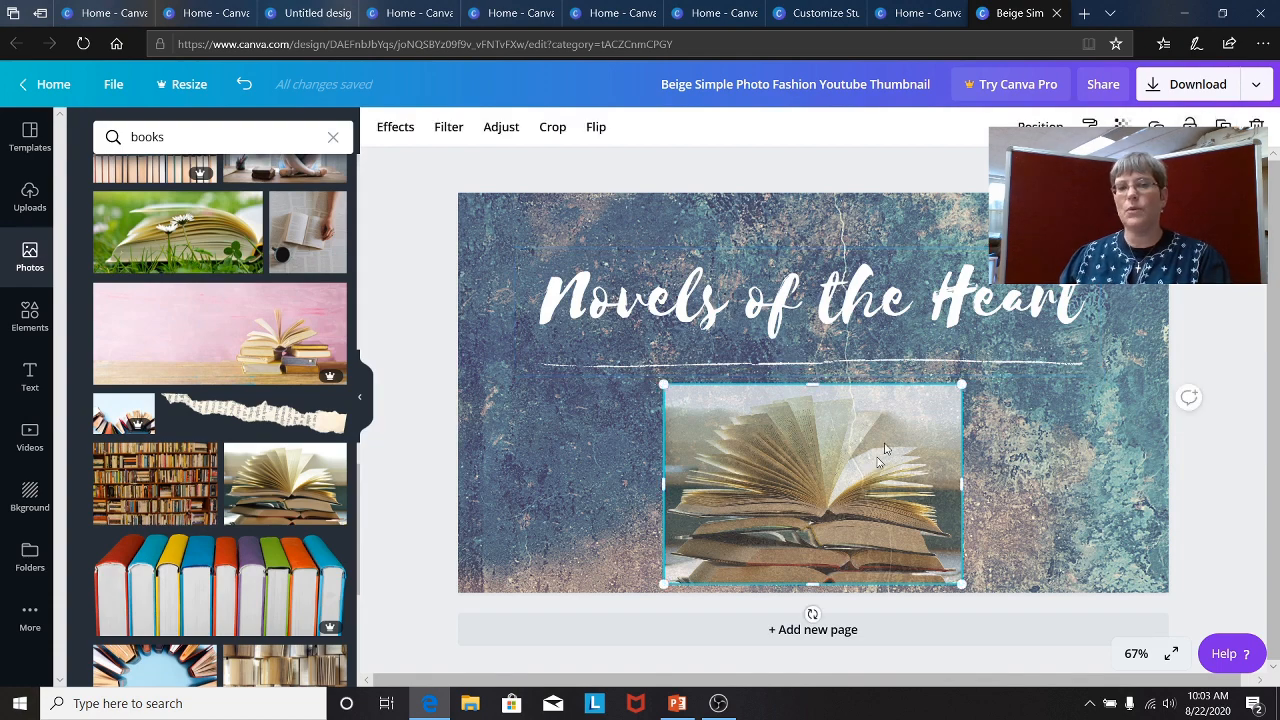
left_click(595, 128)
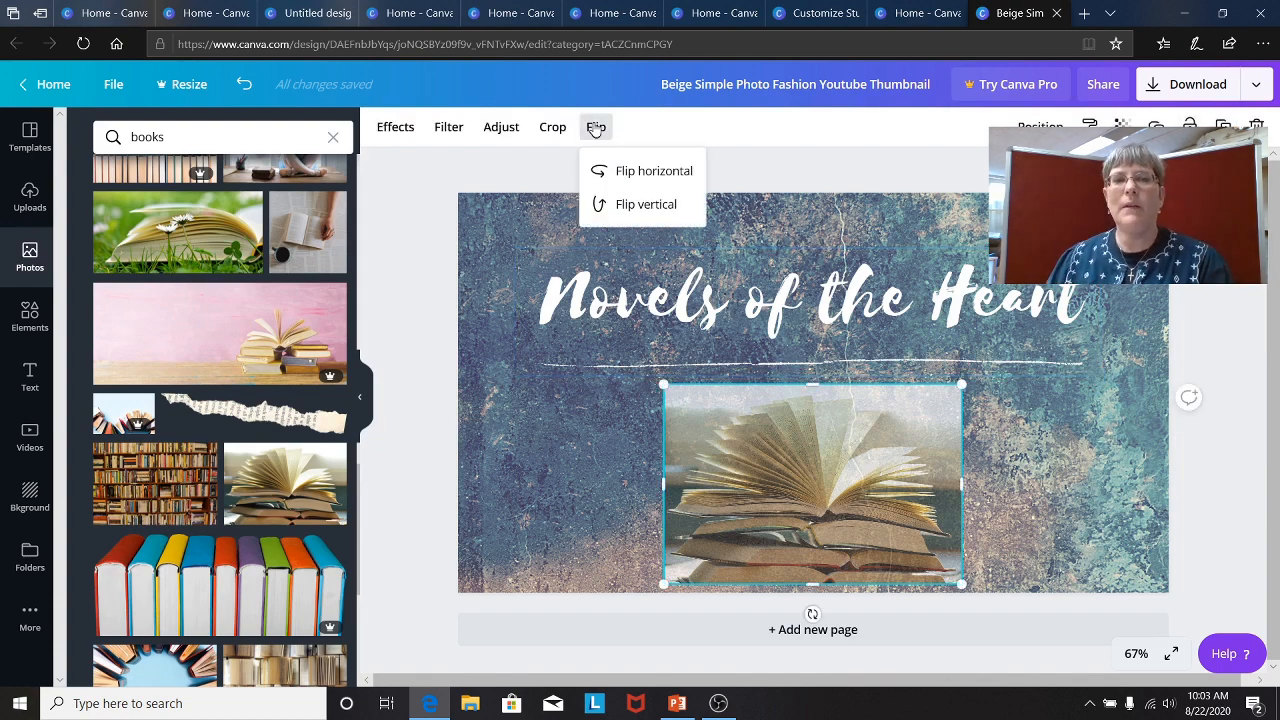
left_click(625, 205)
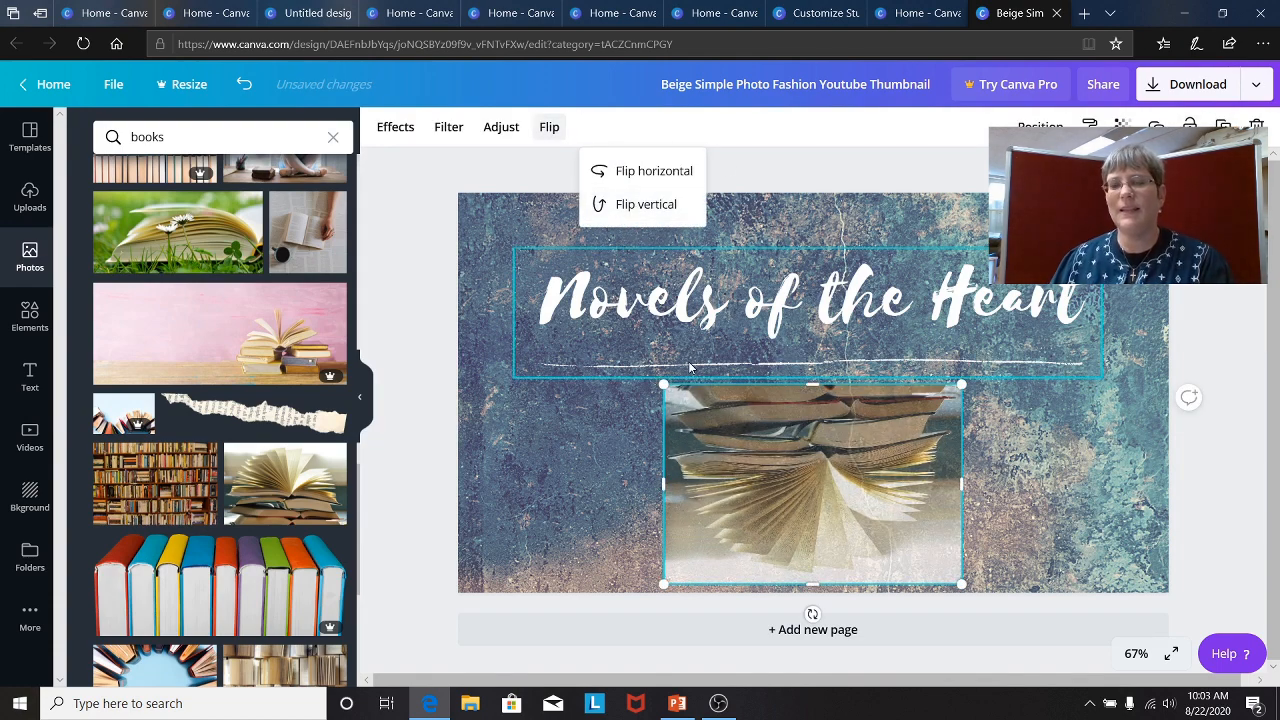
left_click(605, 204)
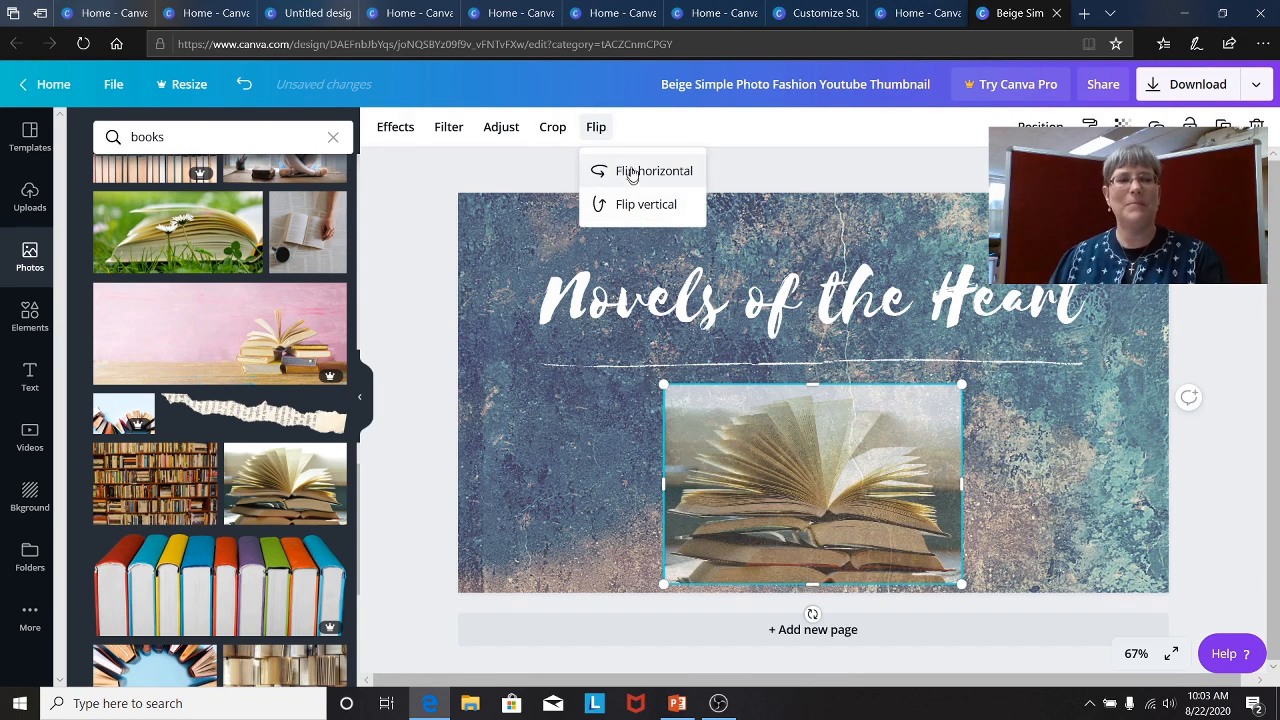
left_click(437, 217)
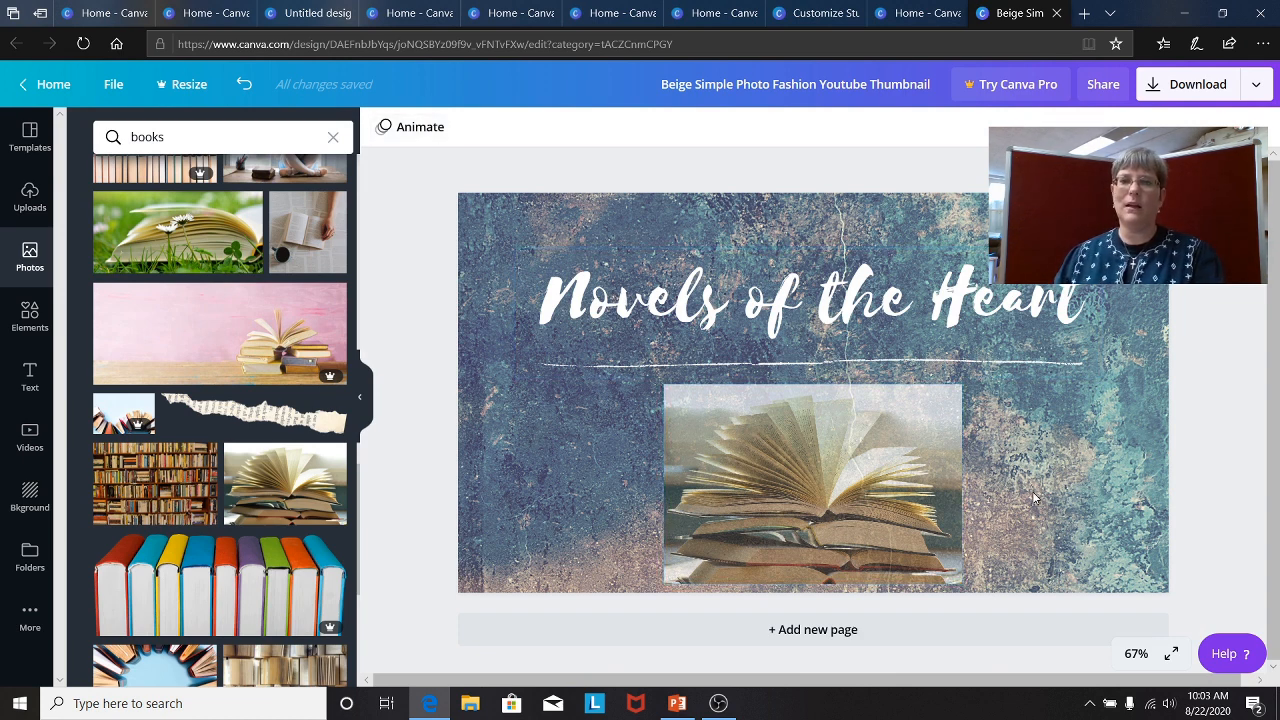
Return to the home page and open the Cream, Pink, & Blue Photo Grid design from your designs
left_click(55, 86)
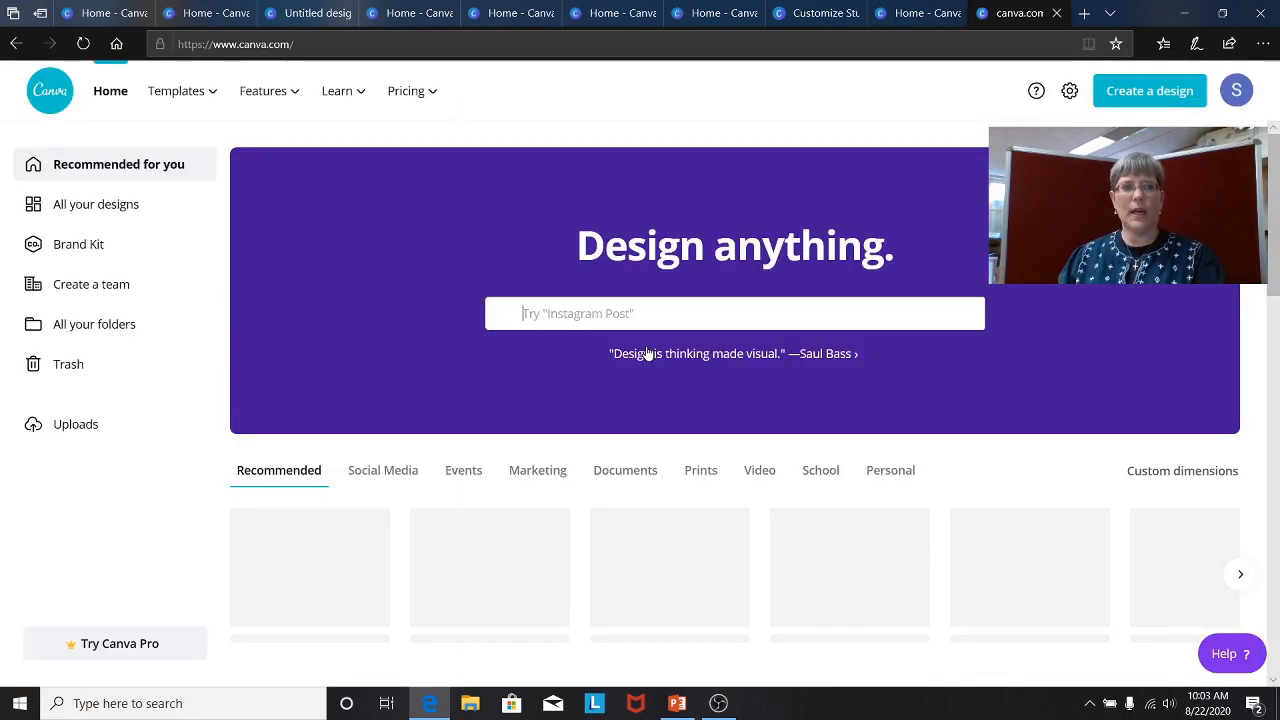
scroll(646, 353, "down", 3)
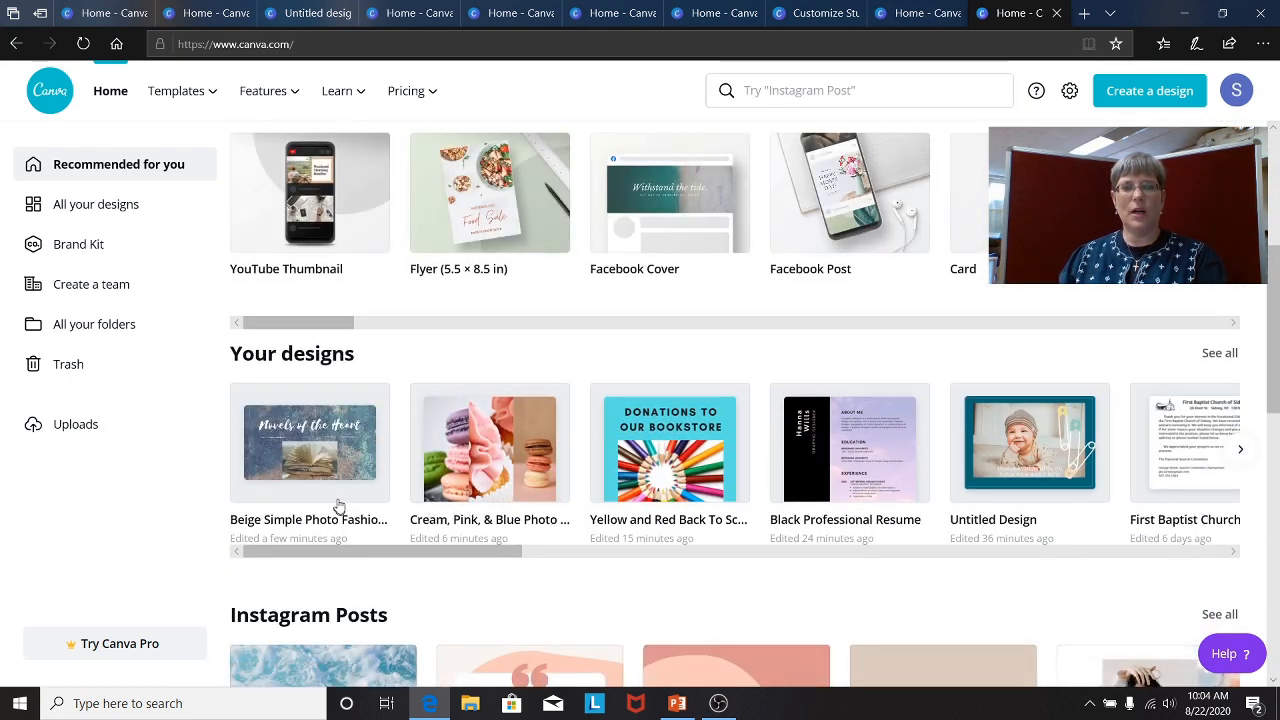
left_click(476, 472)
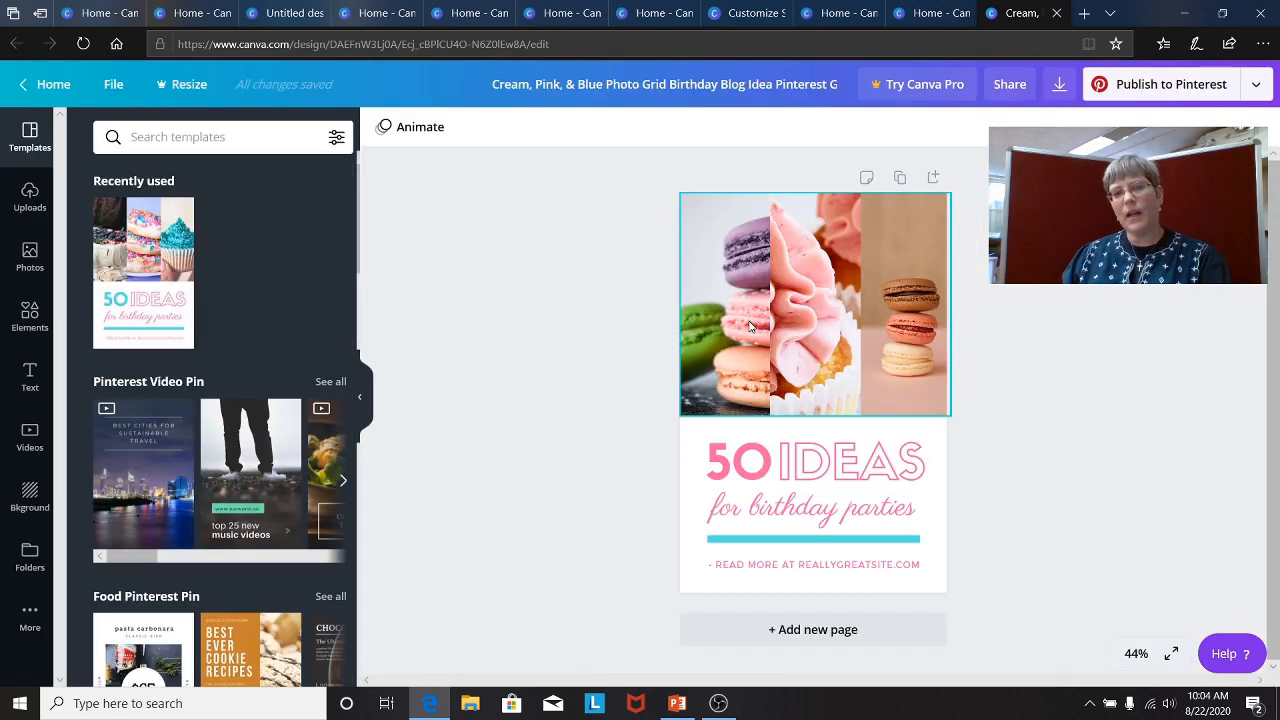
Remove the pink cupcake photo from the middle frame of the photo grid
left_click(805, 331)
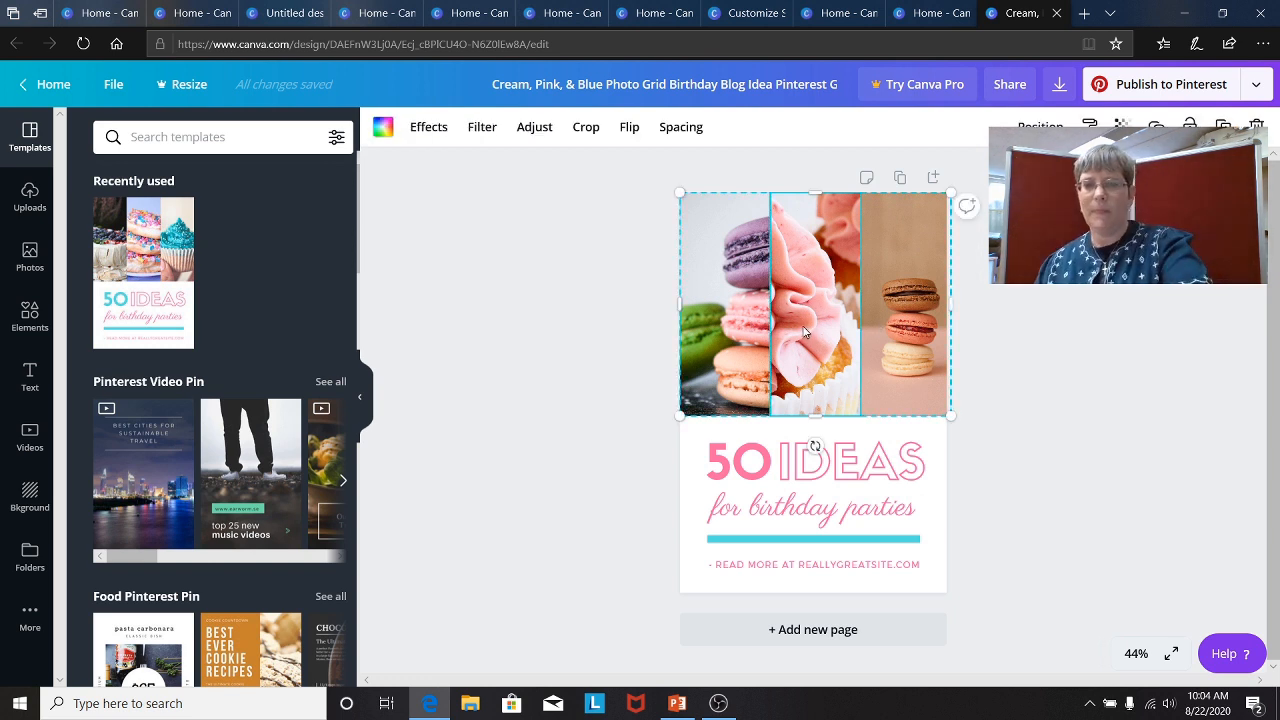
key("Delete")
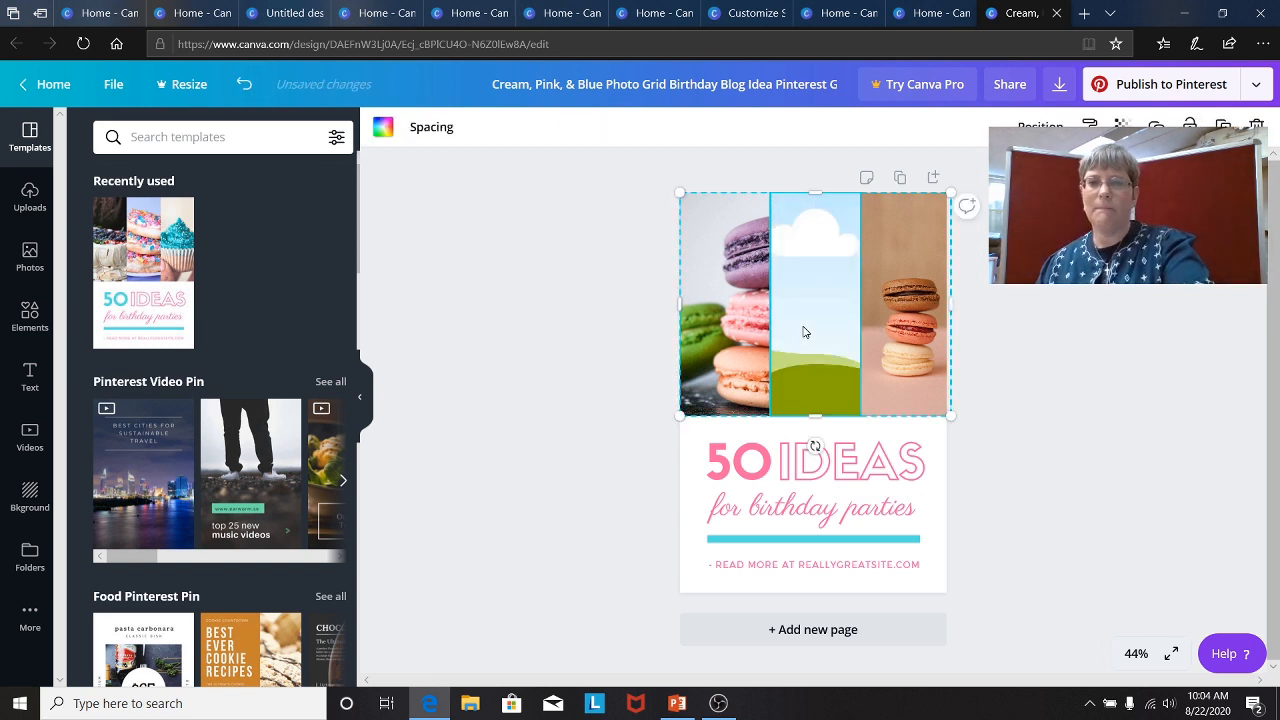
left_click(861, 312)
left_click(830, 324)
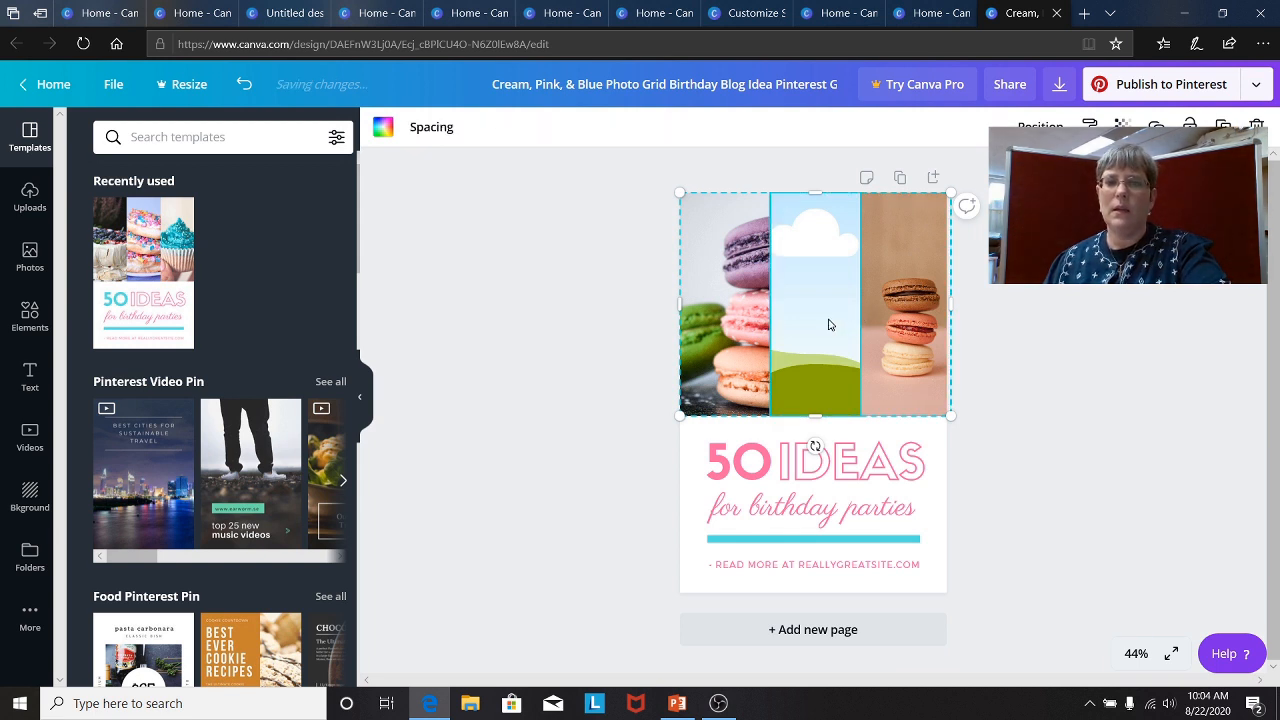
Try deleting the empty middle frame together with its photo grid, and undo the deletion
right_click(828, 324)
left_click(823, 328)
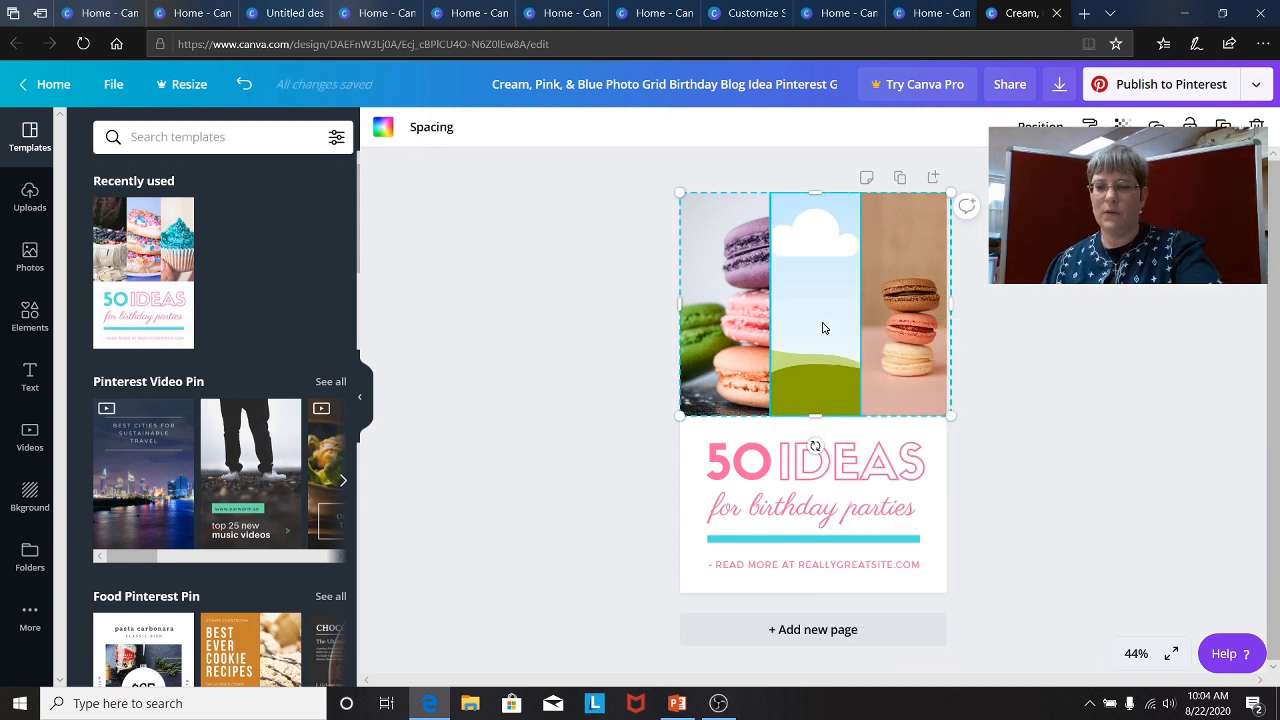
key("Delete")
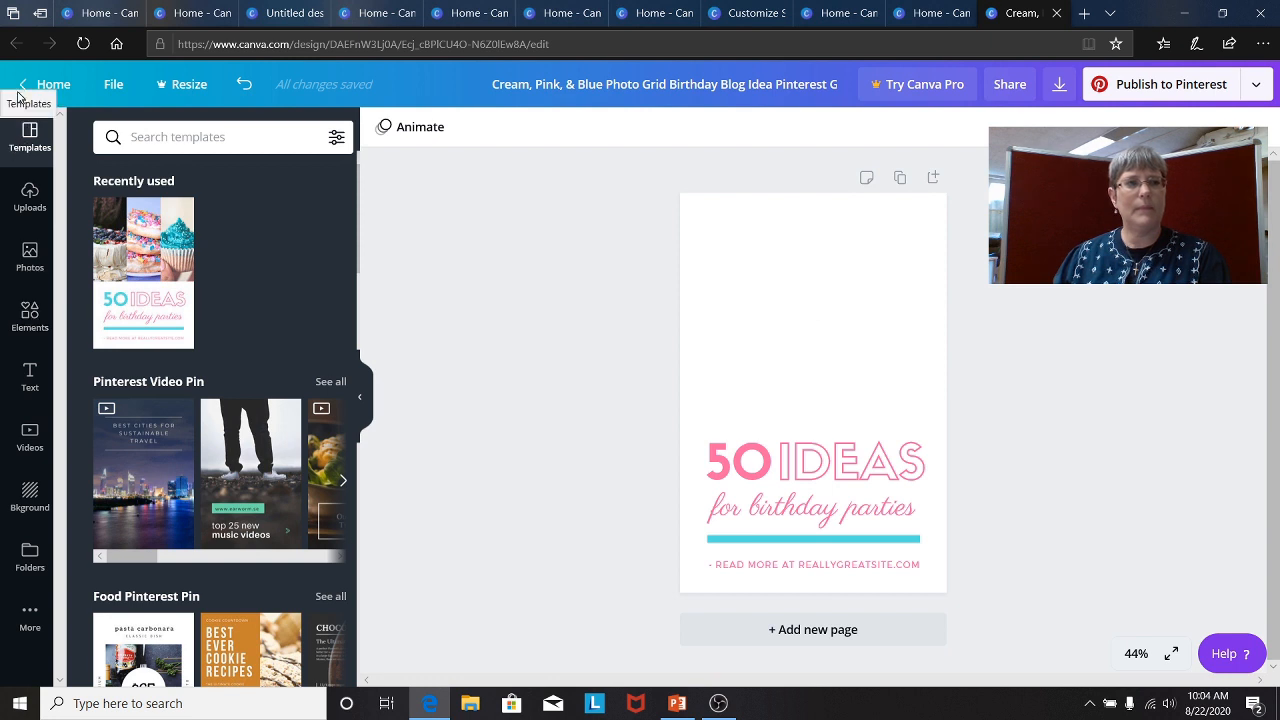
left_click(246, 84)
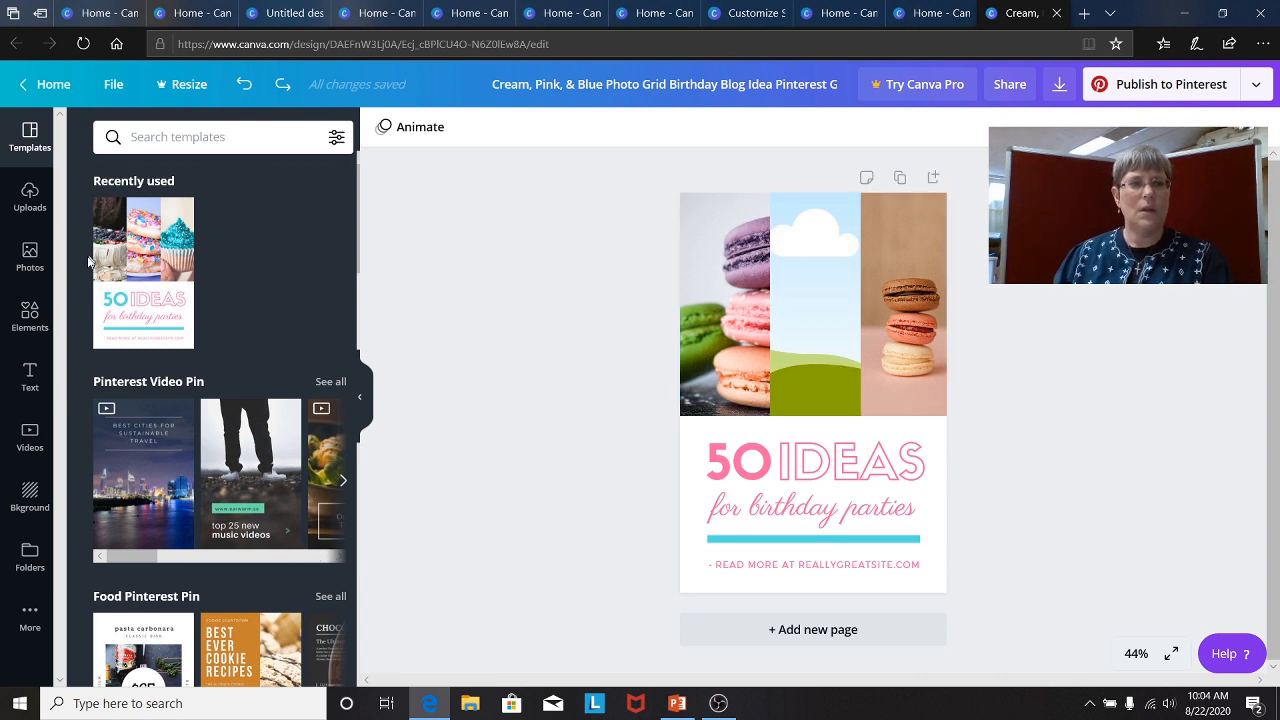
Select the left frame of the photo grid and browse the Food category of the photo library
left_click(731, 341)
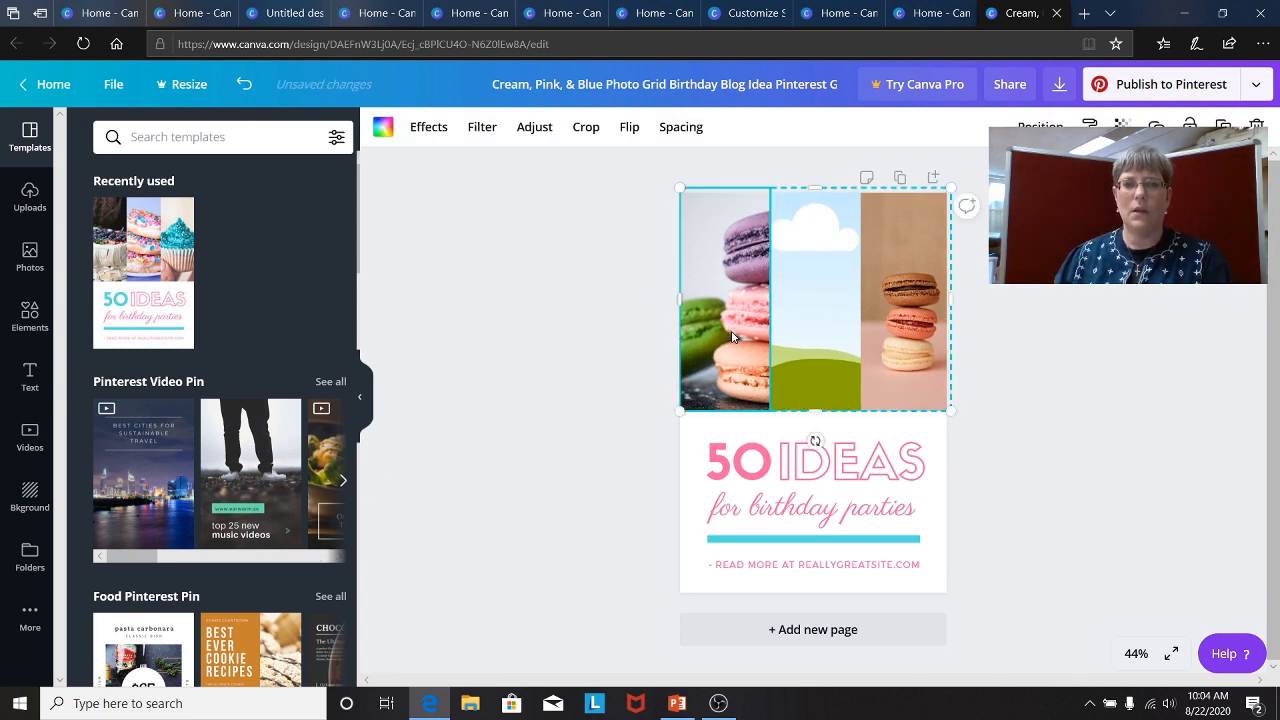
left_click_drag(764, 336, 734, 336)
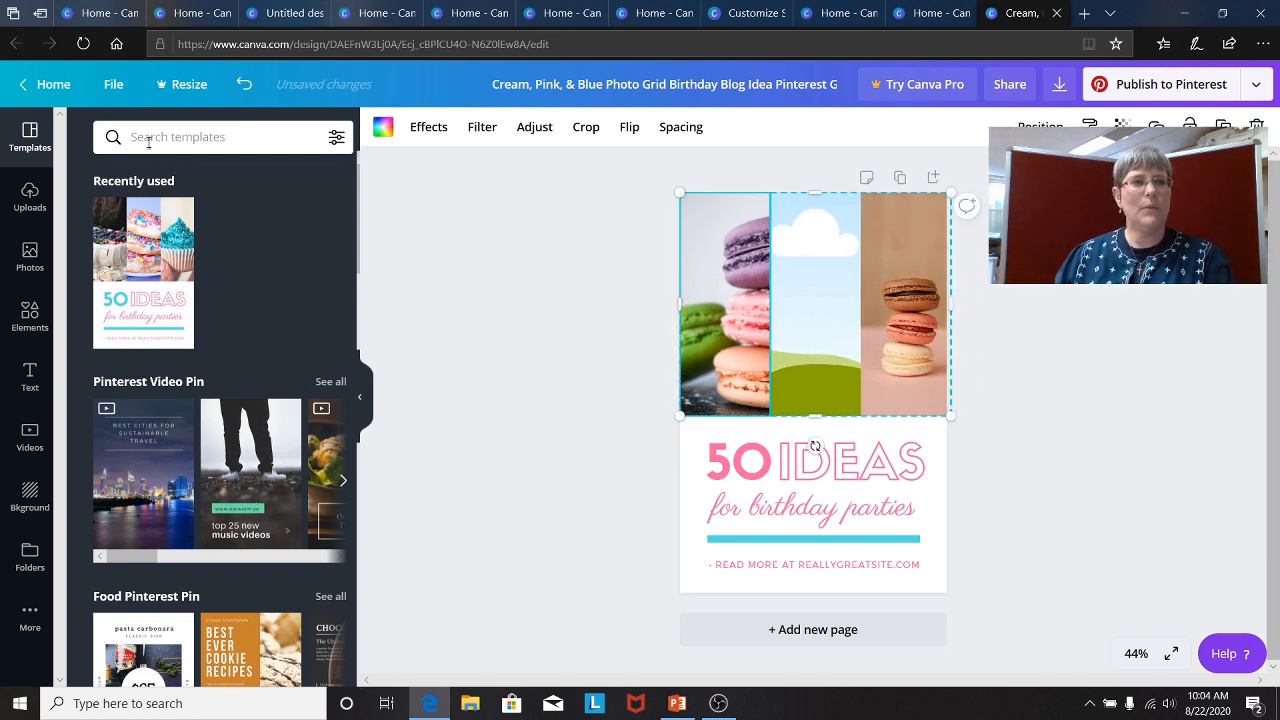
left_click(30, 257)
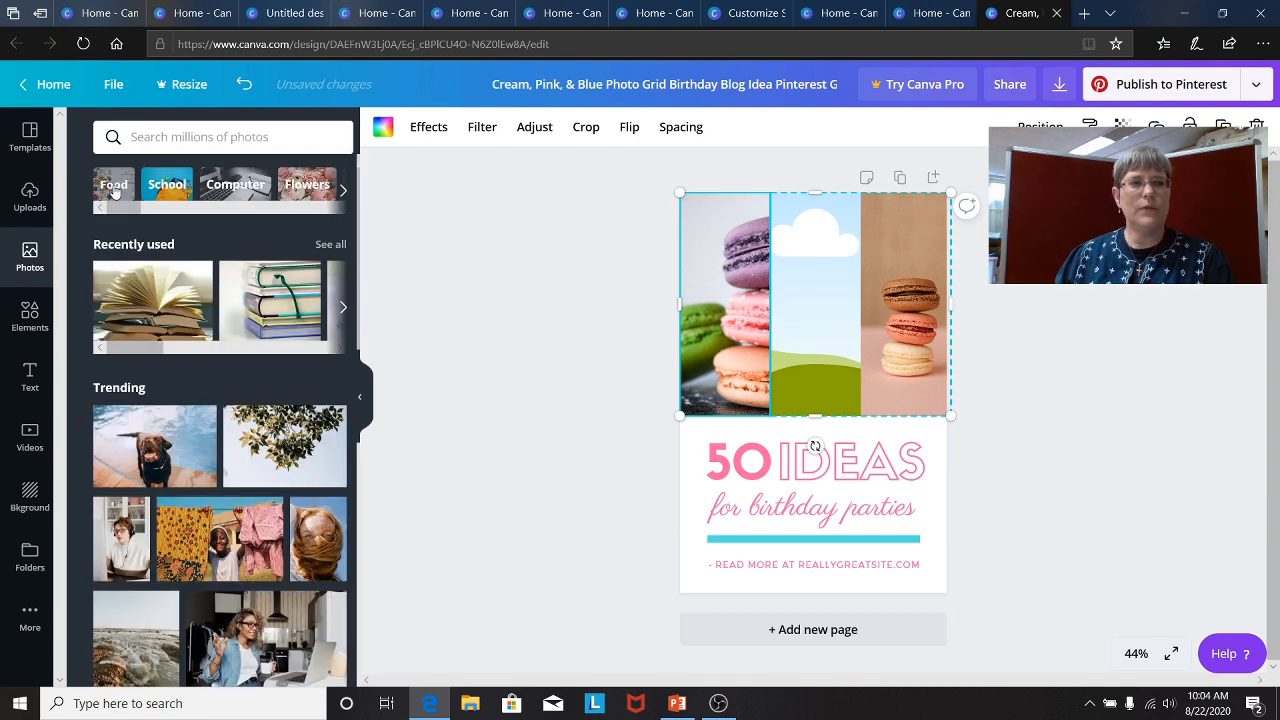
left_click(114, 187)
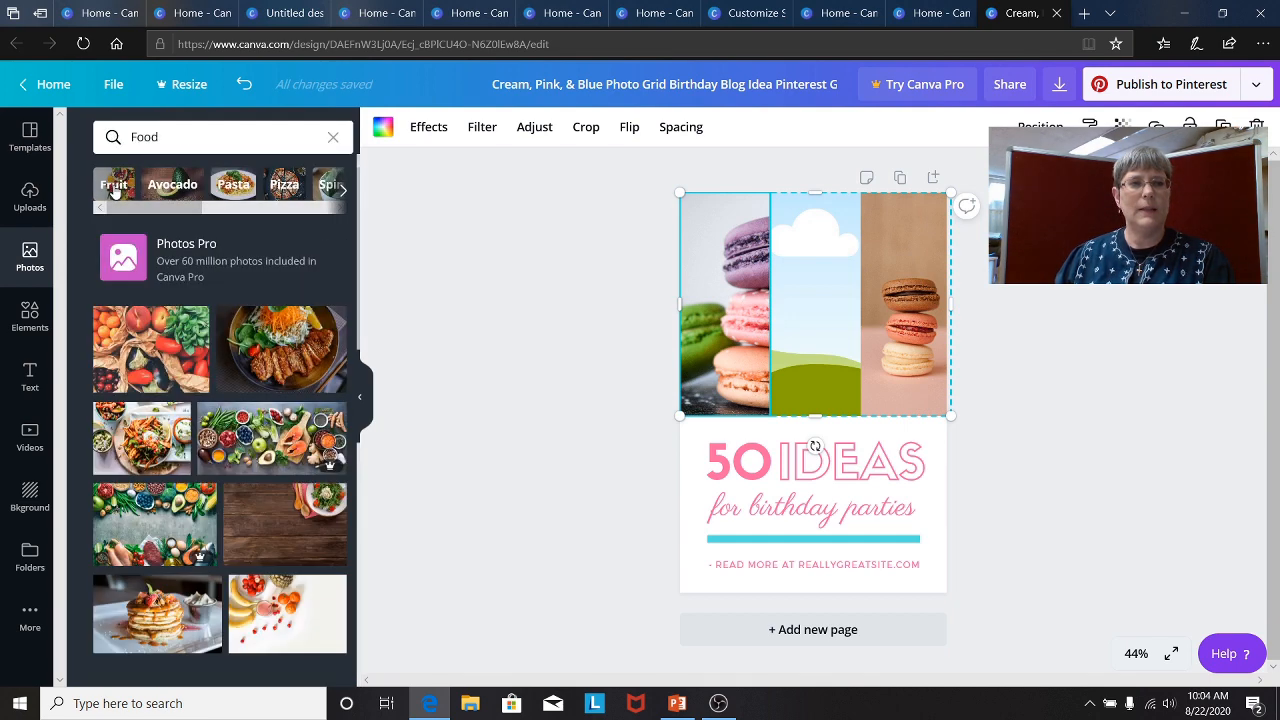
scroll(212, 457, "down", 3)
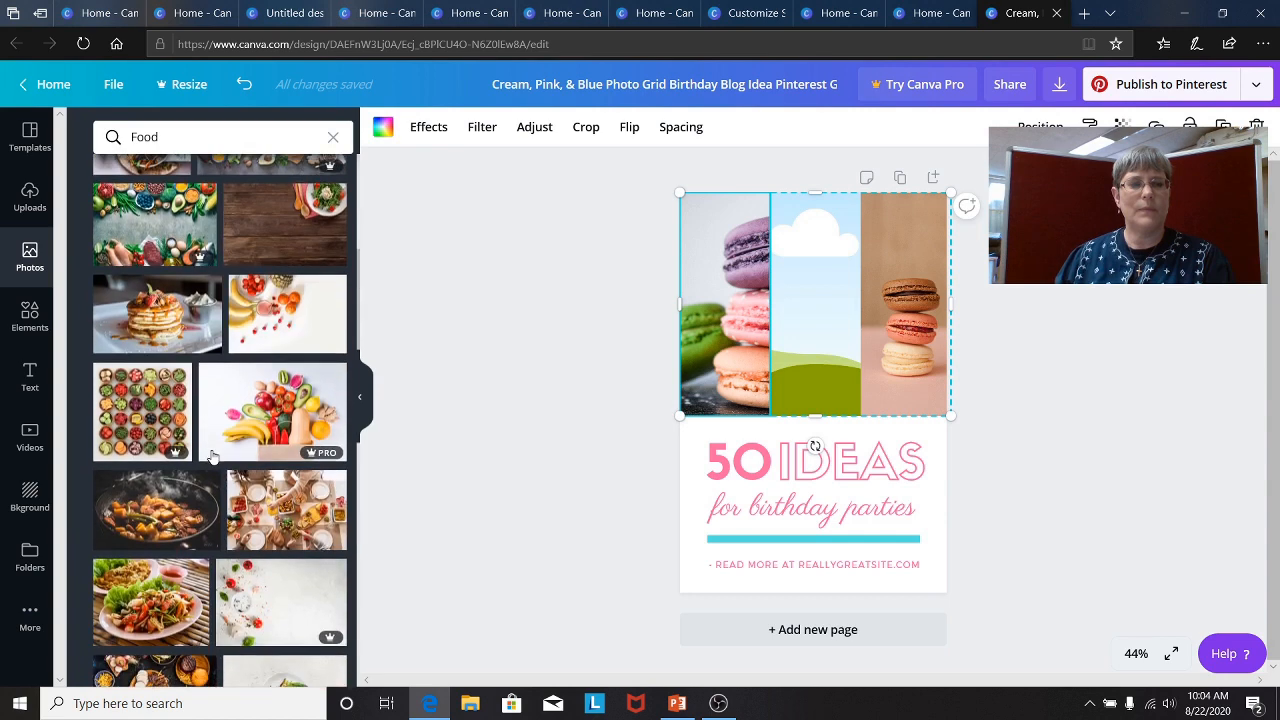
scroll(212, 447, "up", 4)
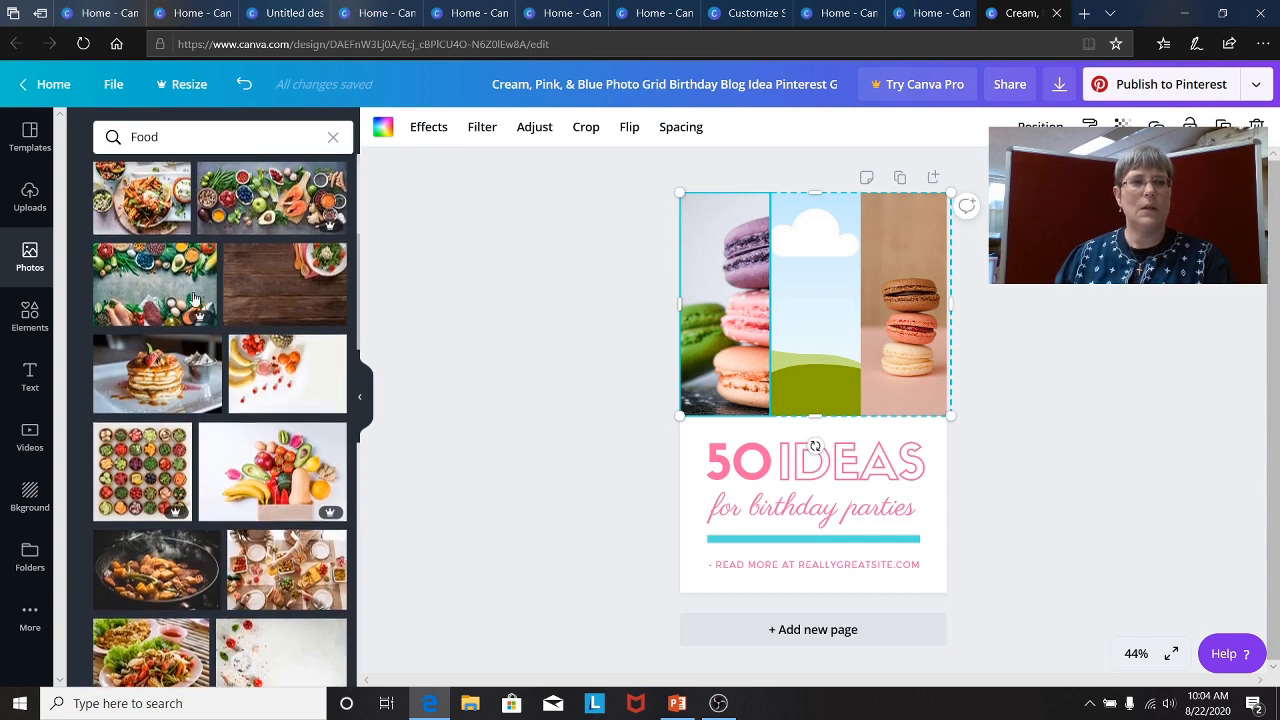
Search the photo library for "desserts"
left_click(137, 136)
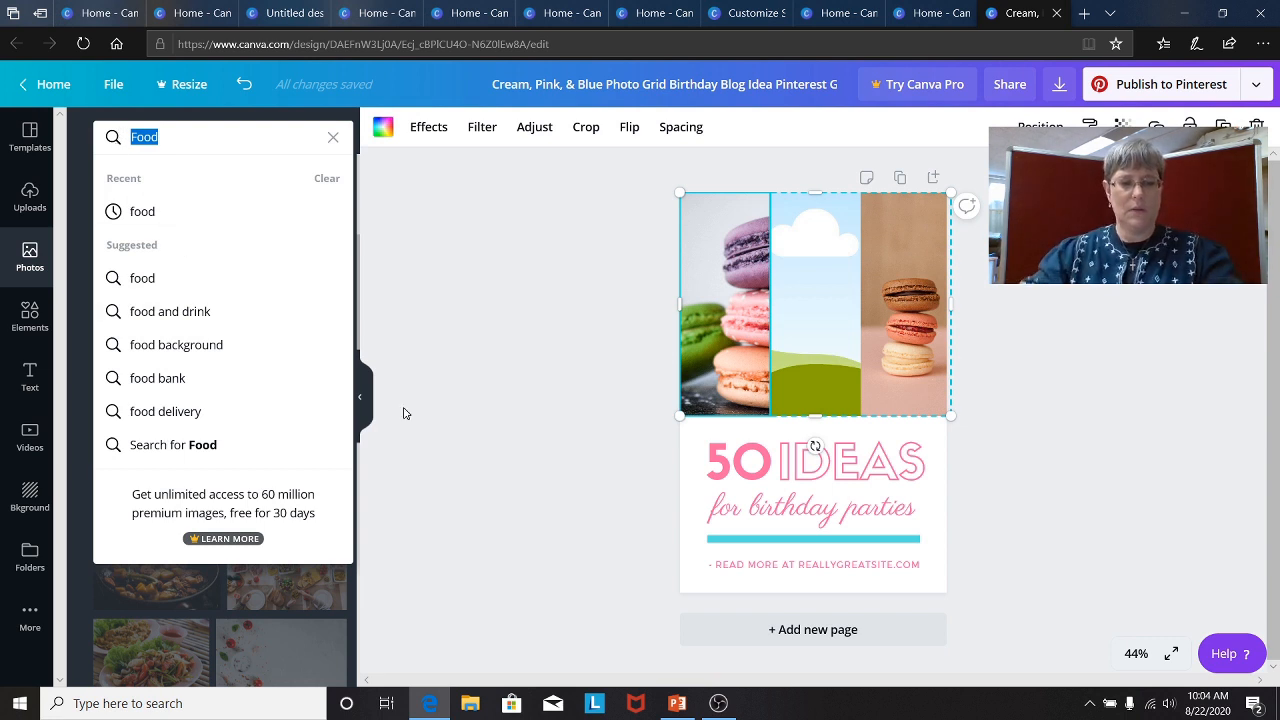
type("desserts")
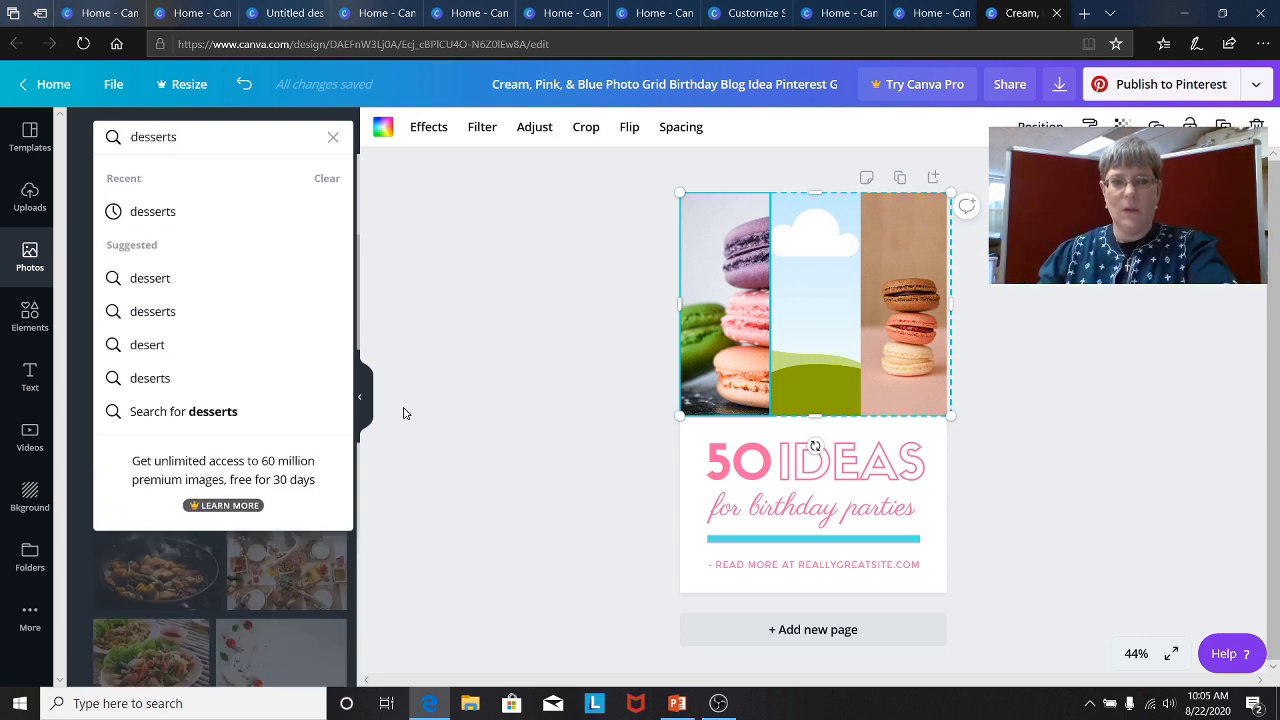
key("Return")
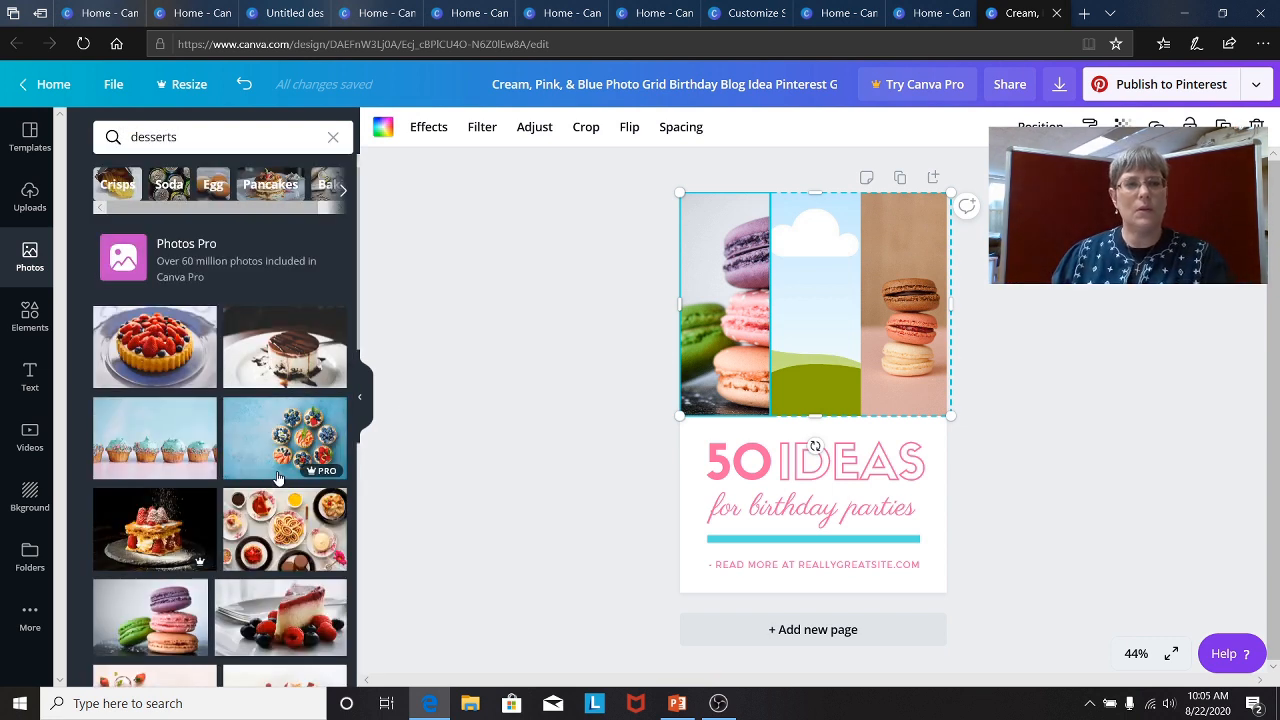
Clear the left grid frame and fill it with the stacked macarons photo from the dessert photos
scroll(278, 478, "down", 2)
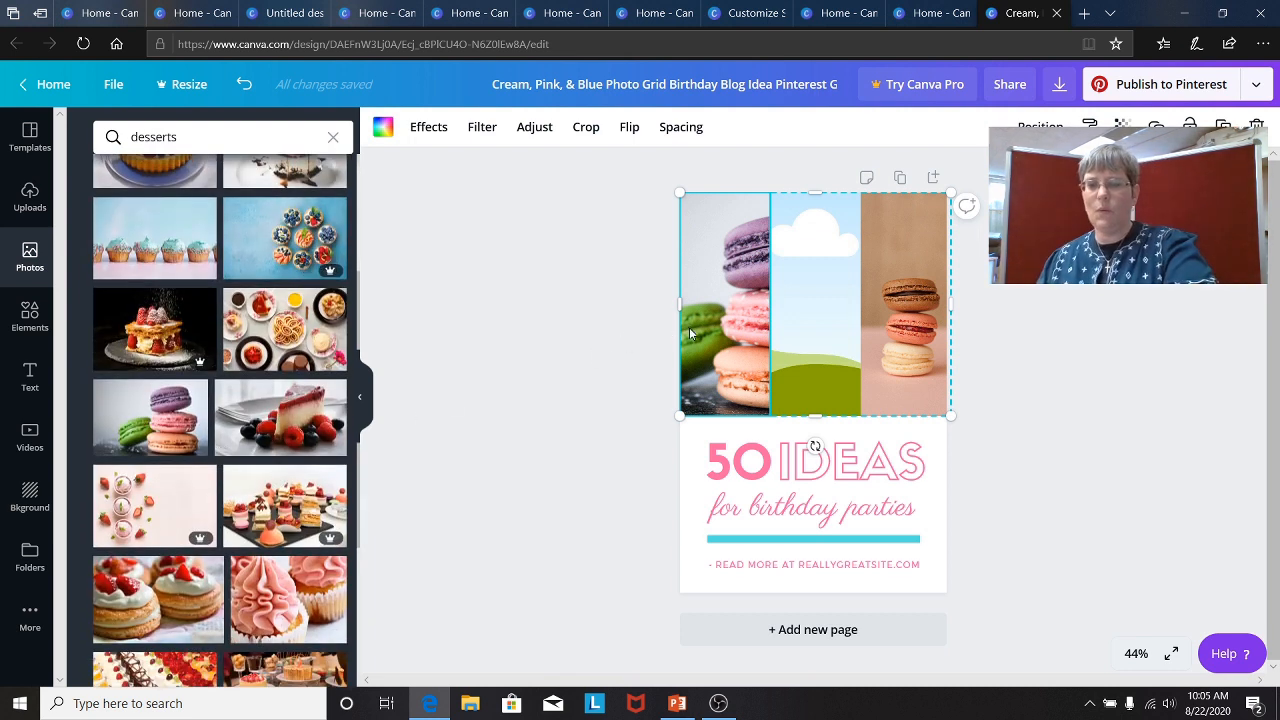
key("Delete")
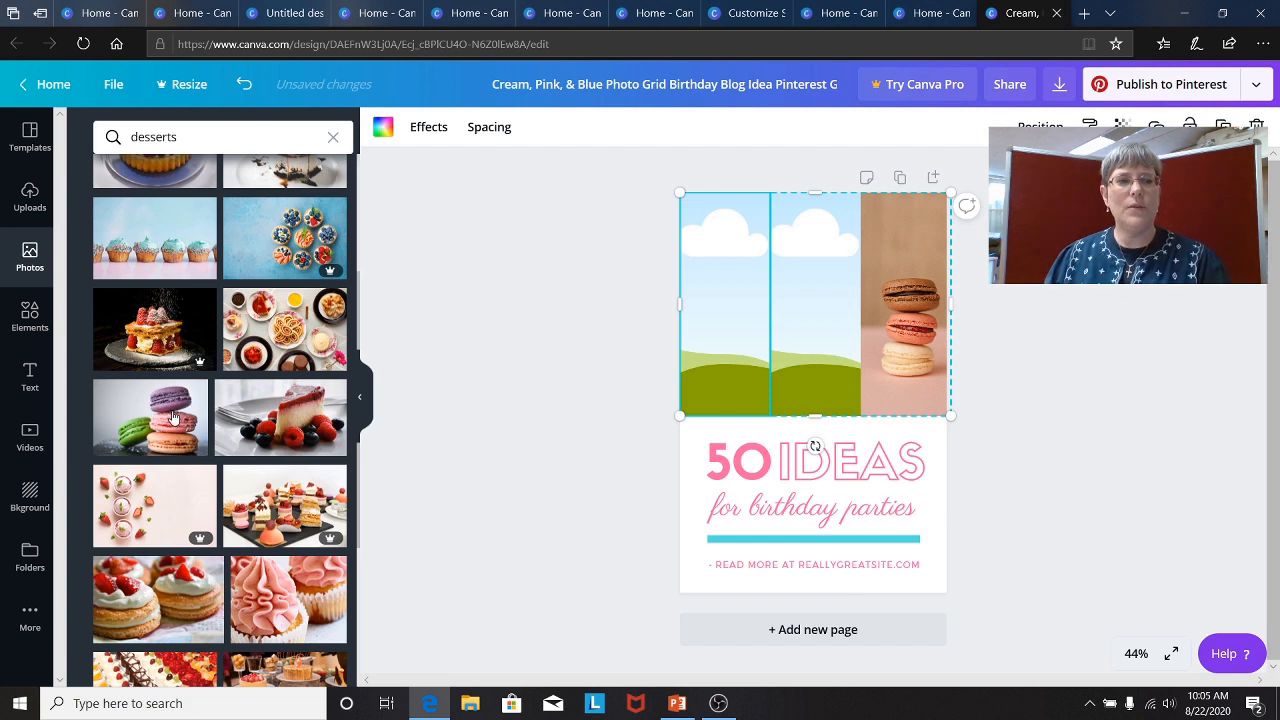
left_click_drag(172, 416, 769, 309)
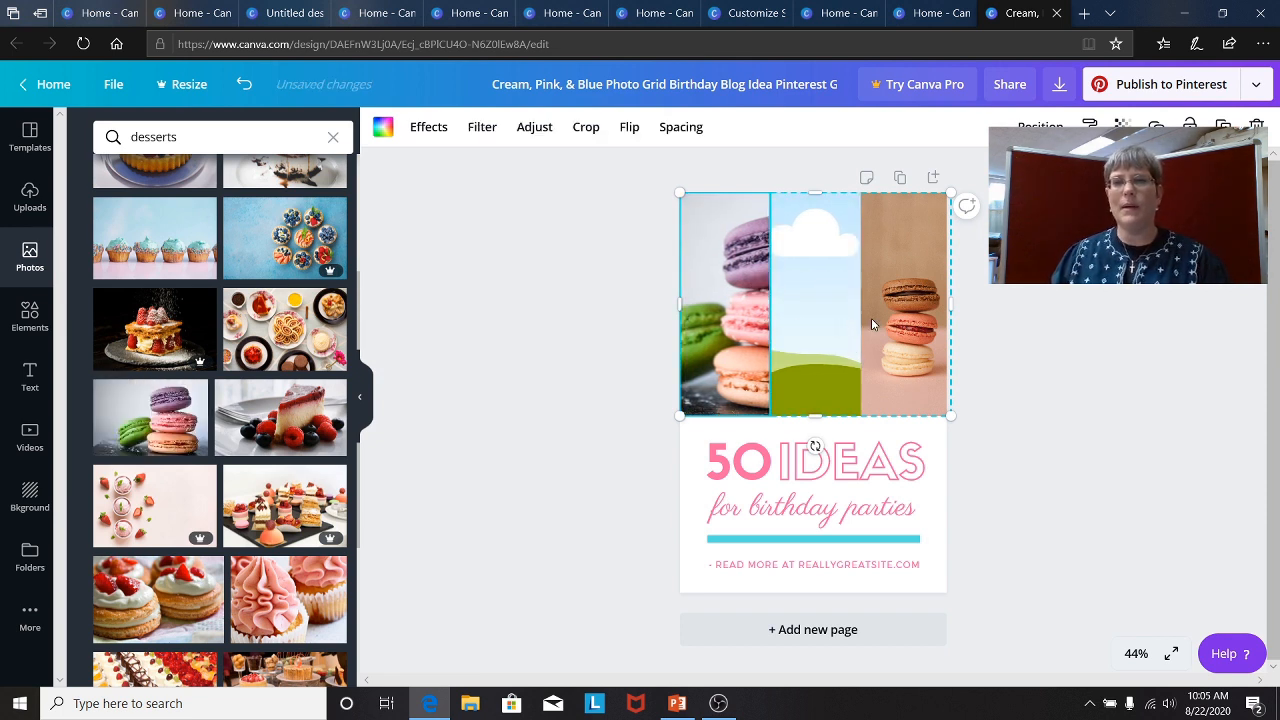
Delete the entire photo grid above the "50 IDEAS" heading
key("ctrl+z")
key("ctrl+z")
key("ctrl+z")
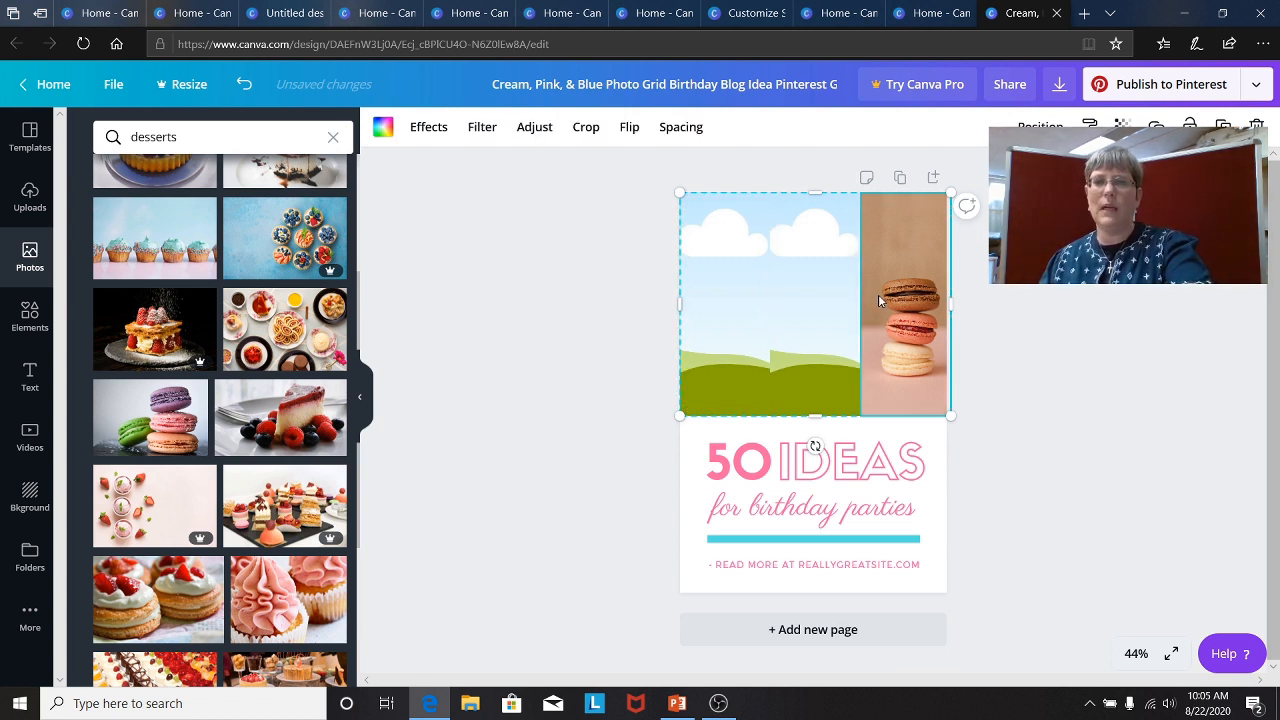
key("ctrl+z")
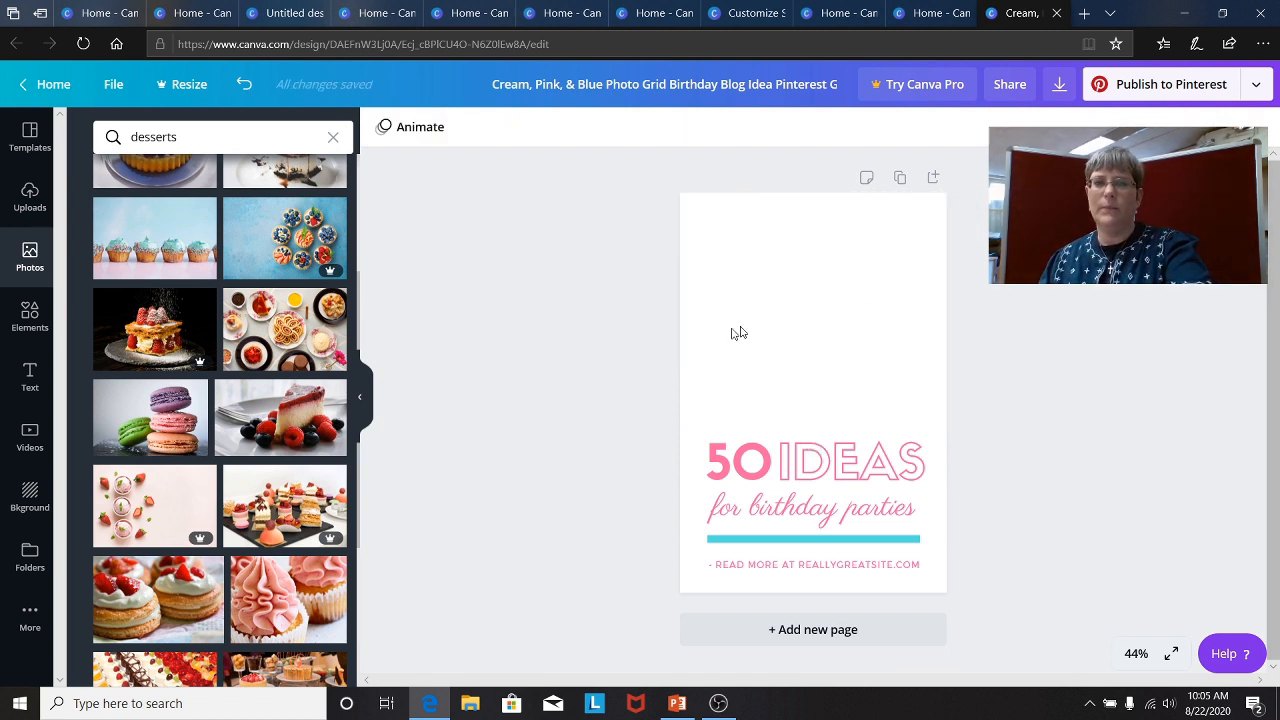
Add the stacked macarons photo as a standalone image, move it above the "50 IDEAS" heading, and enlarge it slightly
left_click(170, 415)
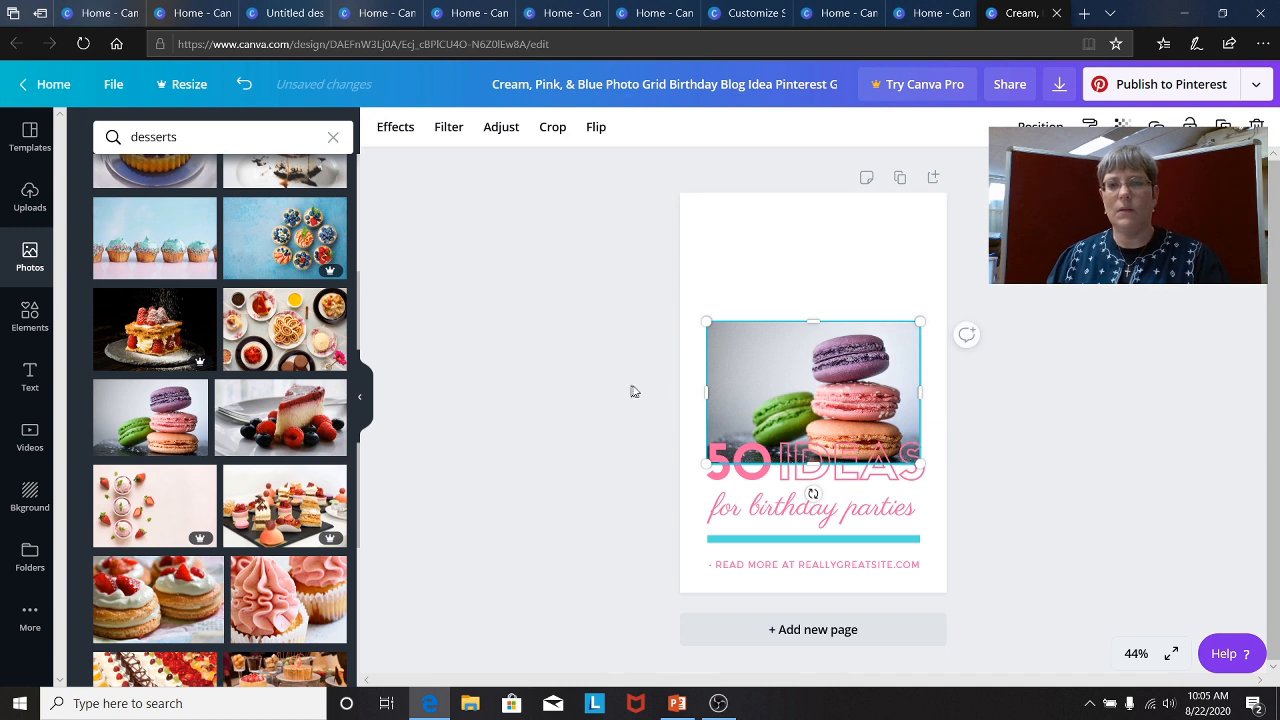
left_click_drag(750, 366, 750, 260)
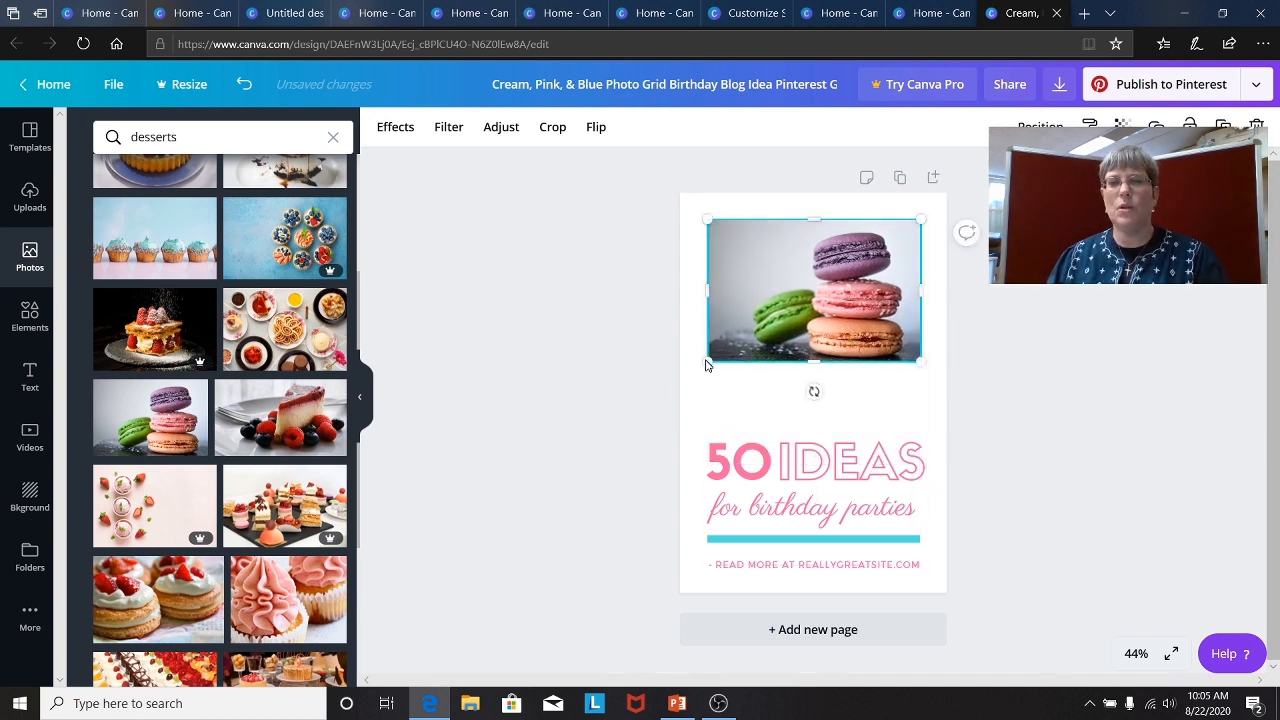
left_click_drag(705, 365, 722, 410)
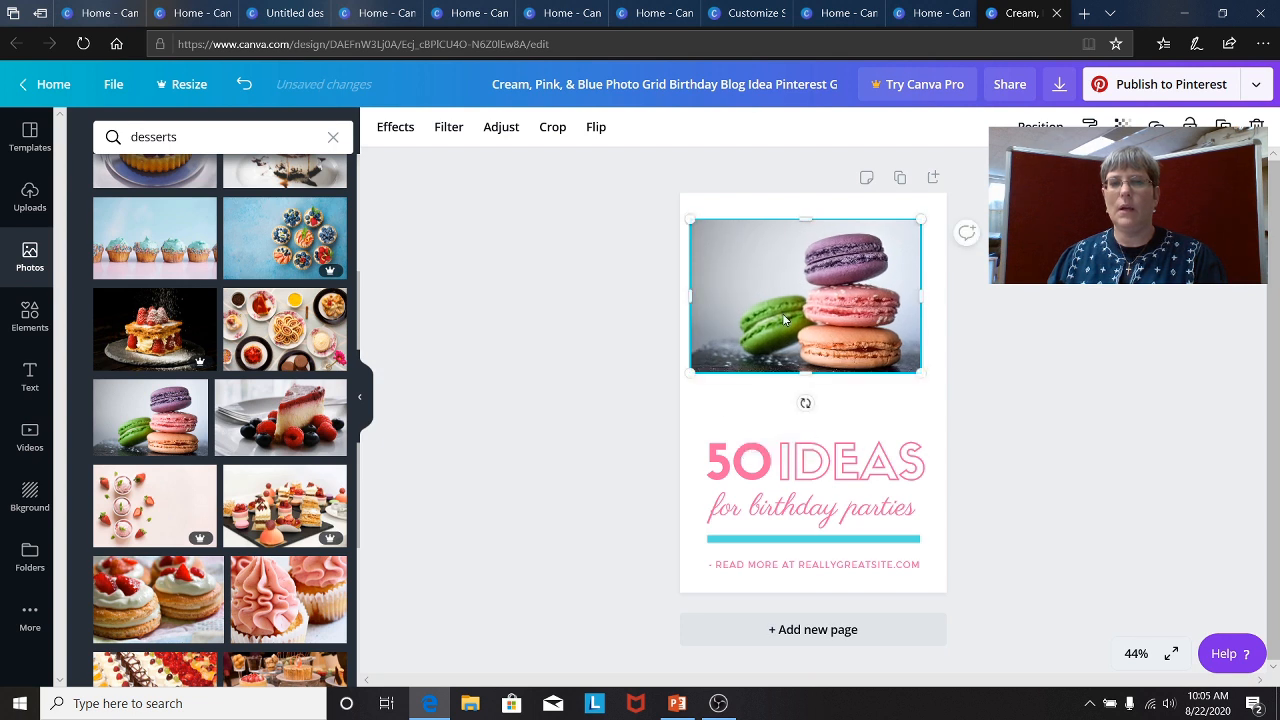
Shift the macarons photo slightly on the page and crop its left and right sides closer to the macarons
left_click_drag(785, 320, 794, 323)
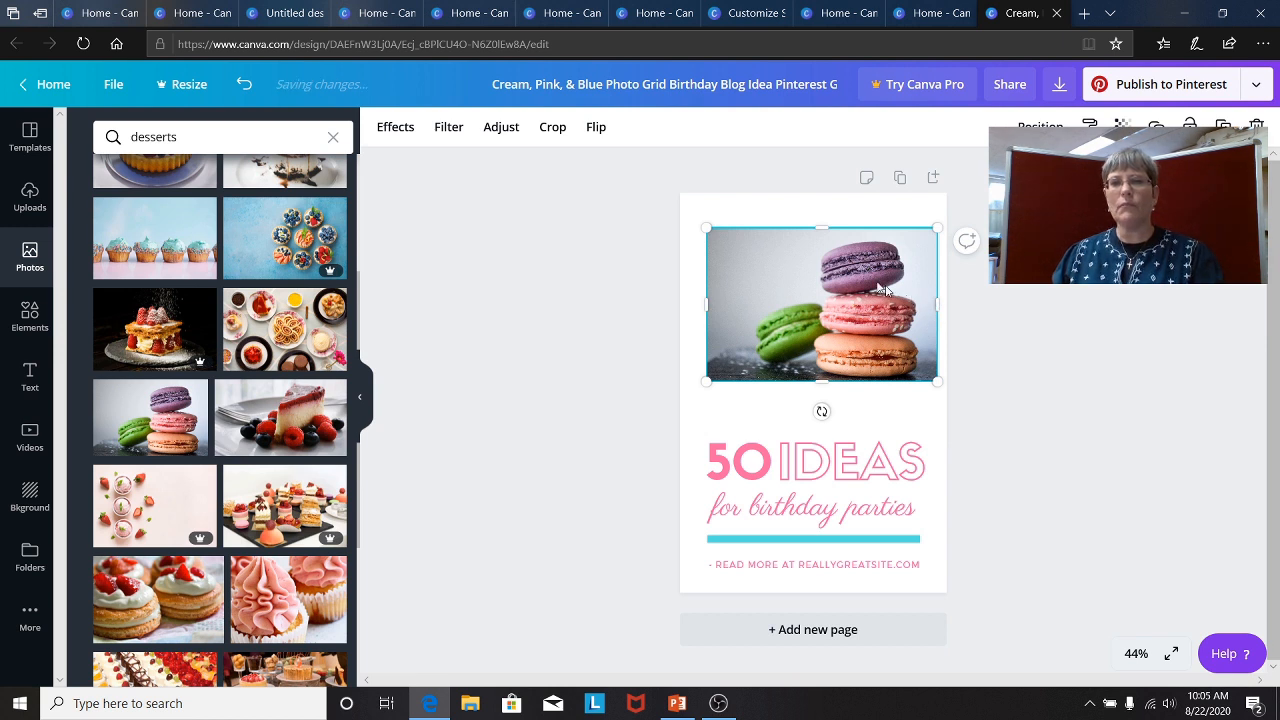
left_click(556, 128)
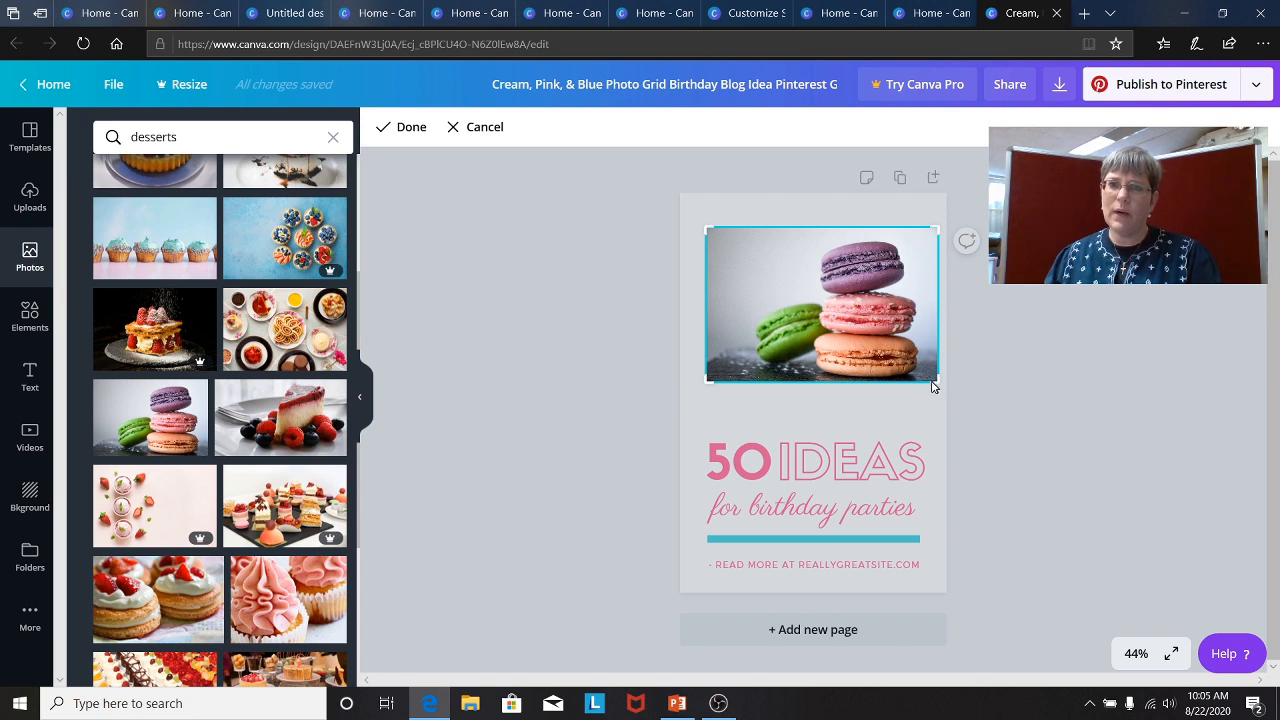
left_click_drag(932, 386, 926, 388)
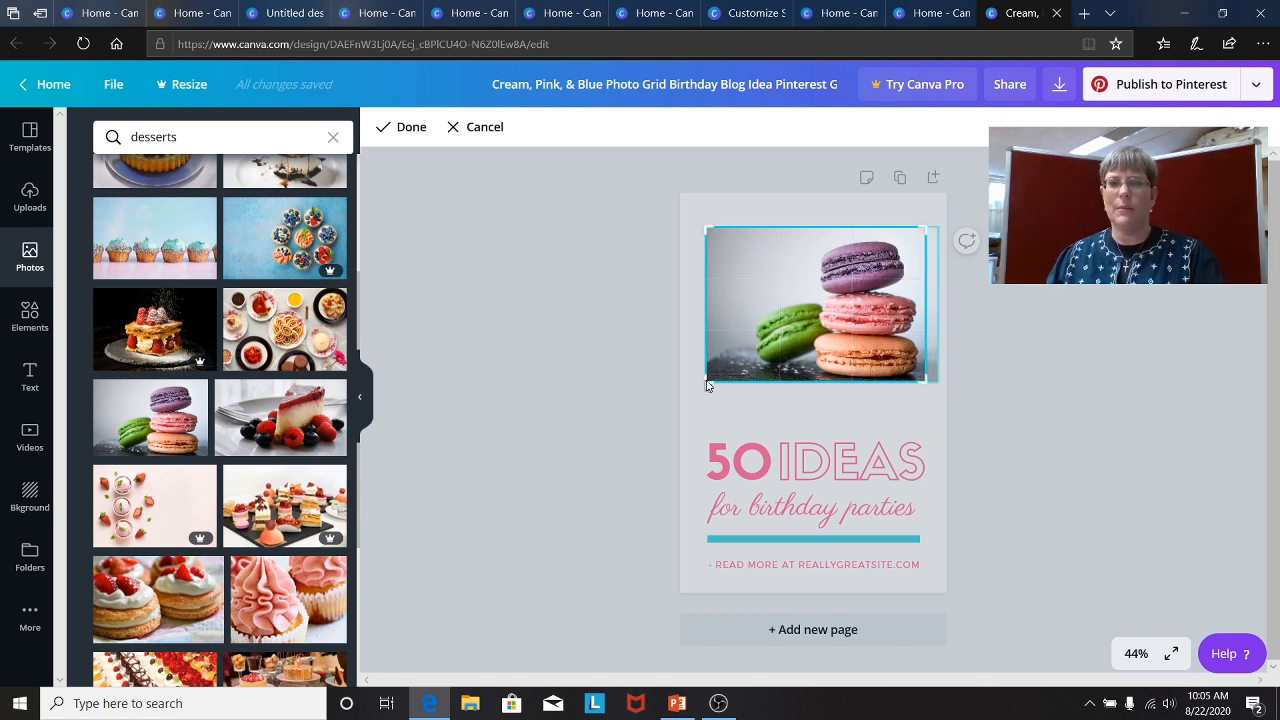
left_click_drag(707, 386, 749, 390)
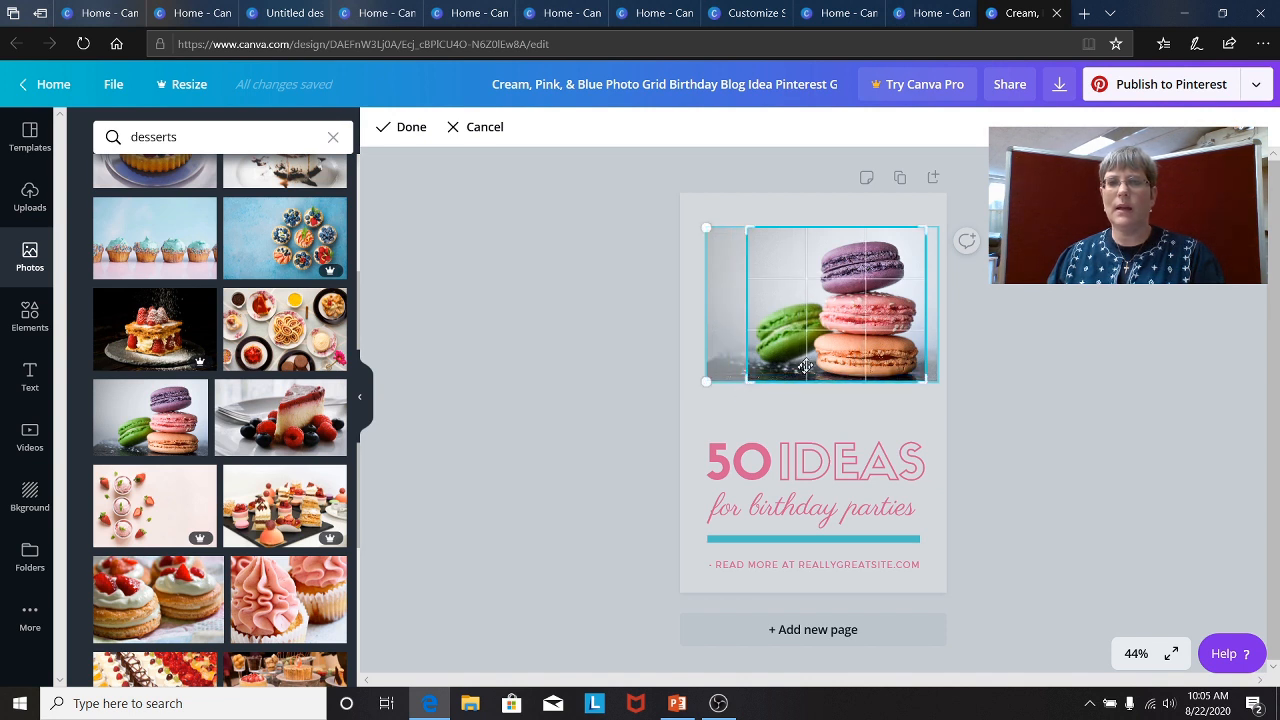
left_click(407, 129)
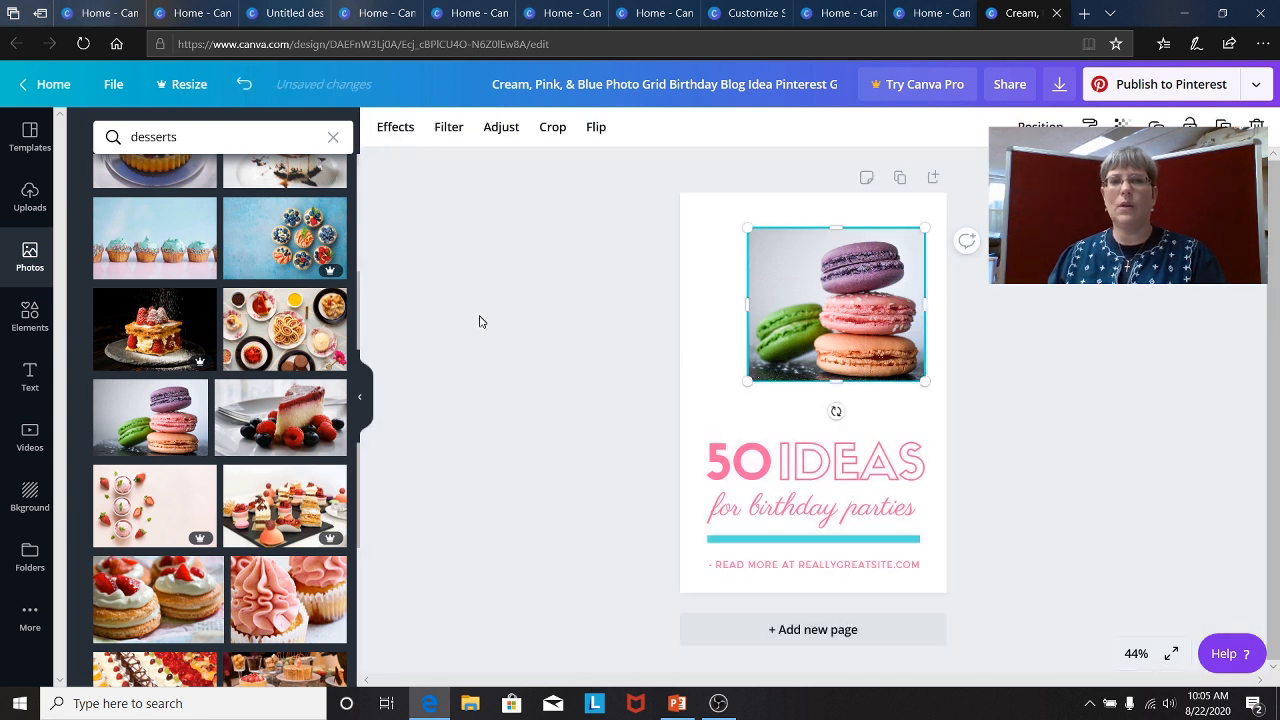
Center the cropped macarons photo above the "50 IDEAS" heading and enlarge it slightly
left_click_drag(791, 306, 806, 334)
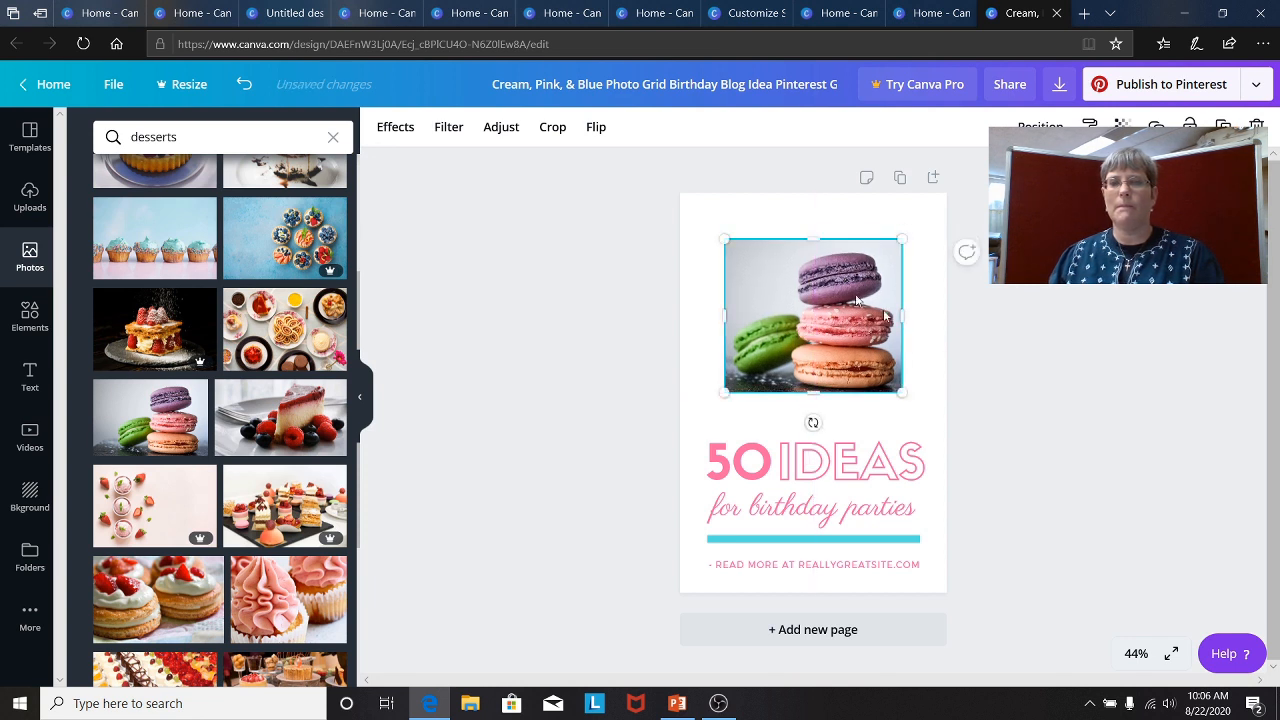
left_click_drag(716, 235, 705, 226)
left_click_drag(786, 320, 792, 327)
left_click(1055, 360)
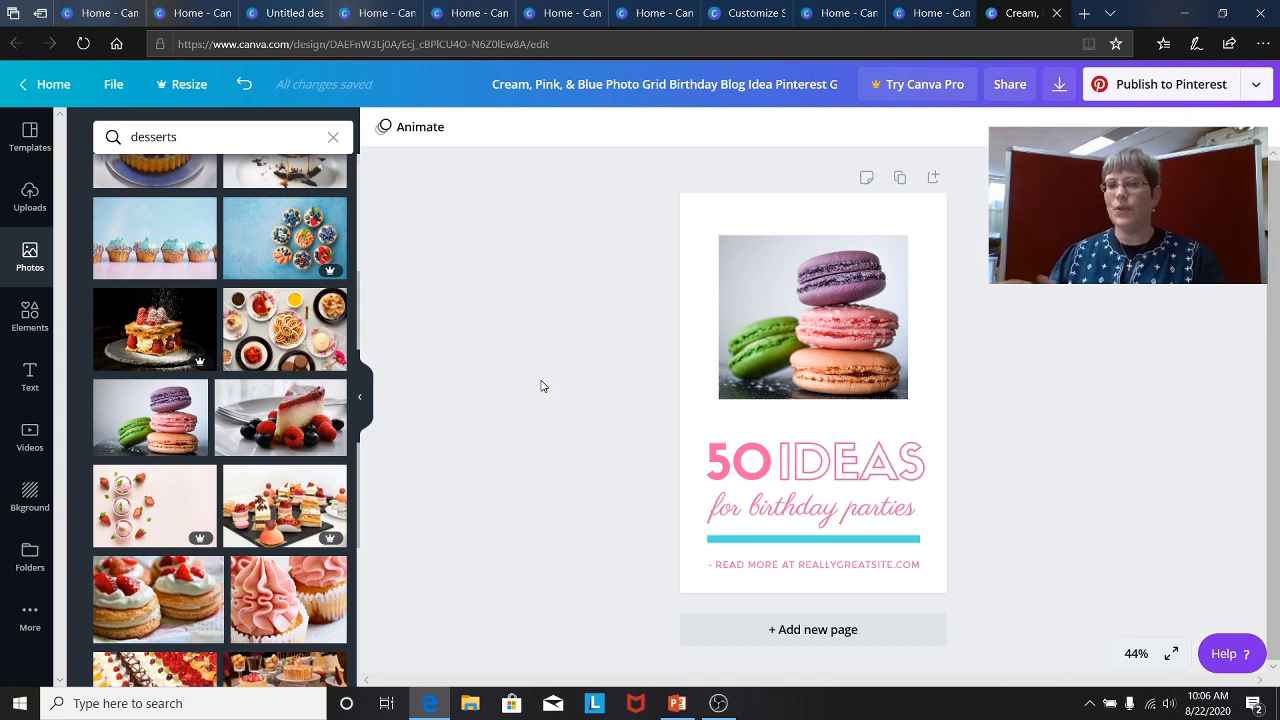
Return to the home page and look through the School design types
left_click(53, 84)
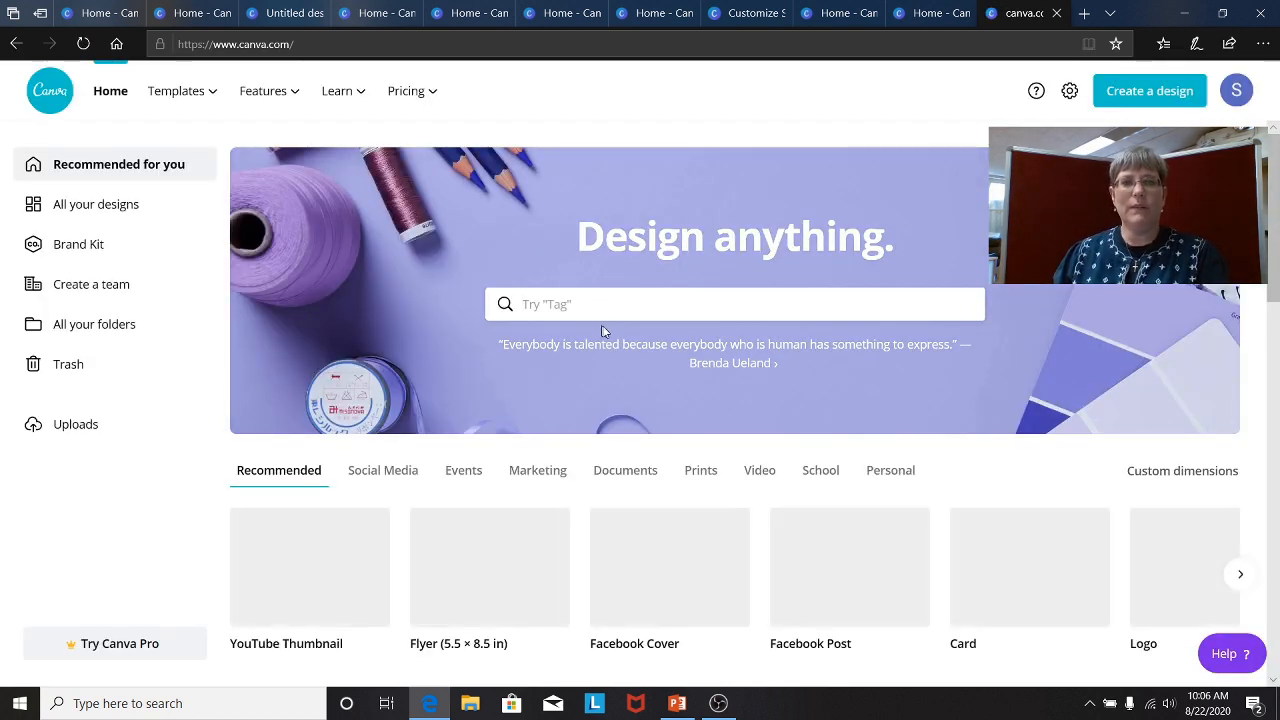
scroll(602, 320, "down", 3)
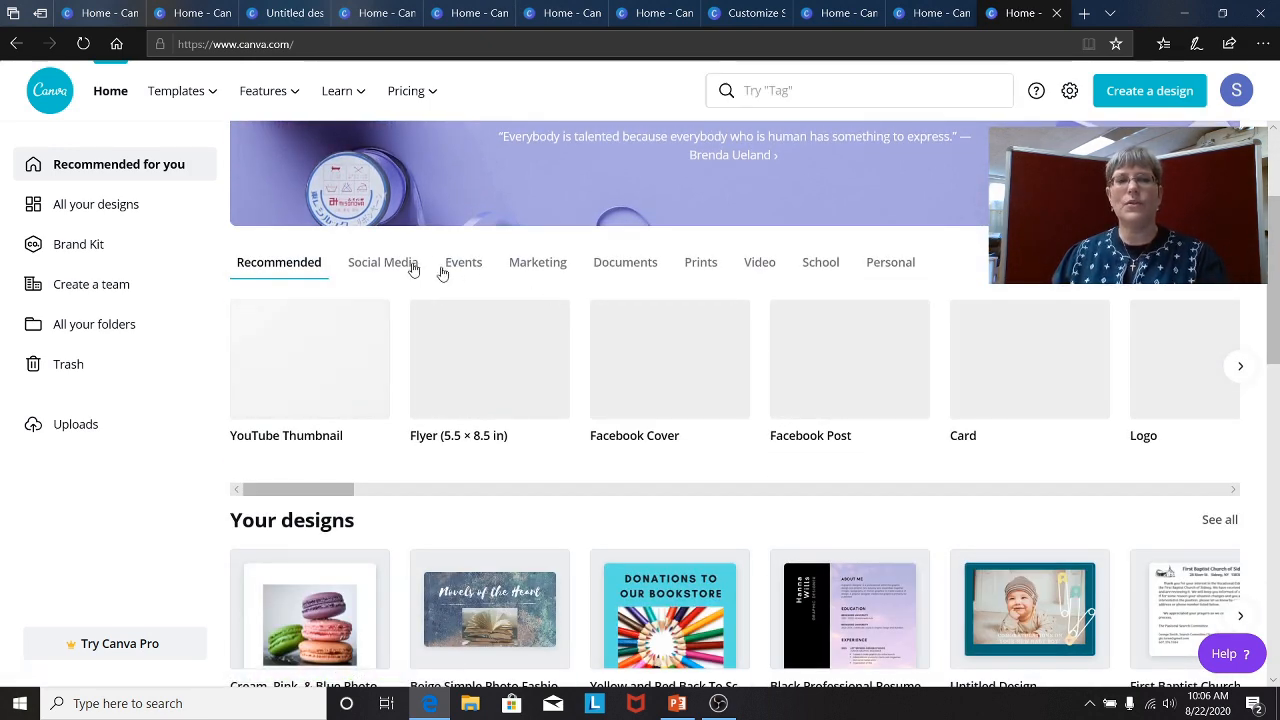
left_click(822, 264)
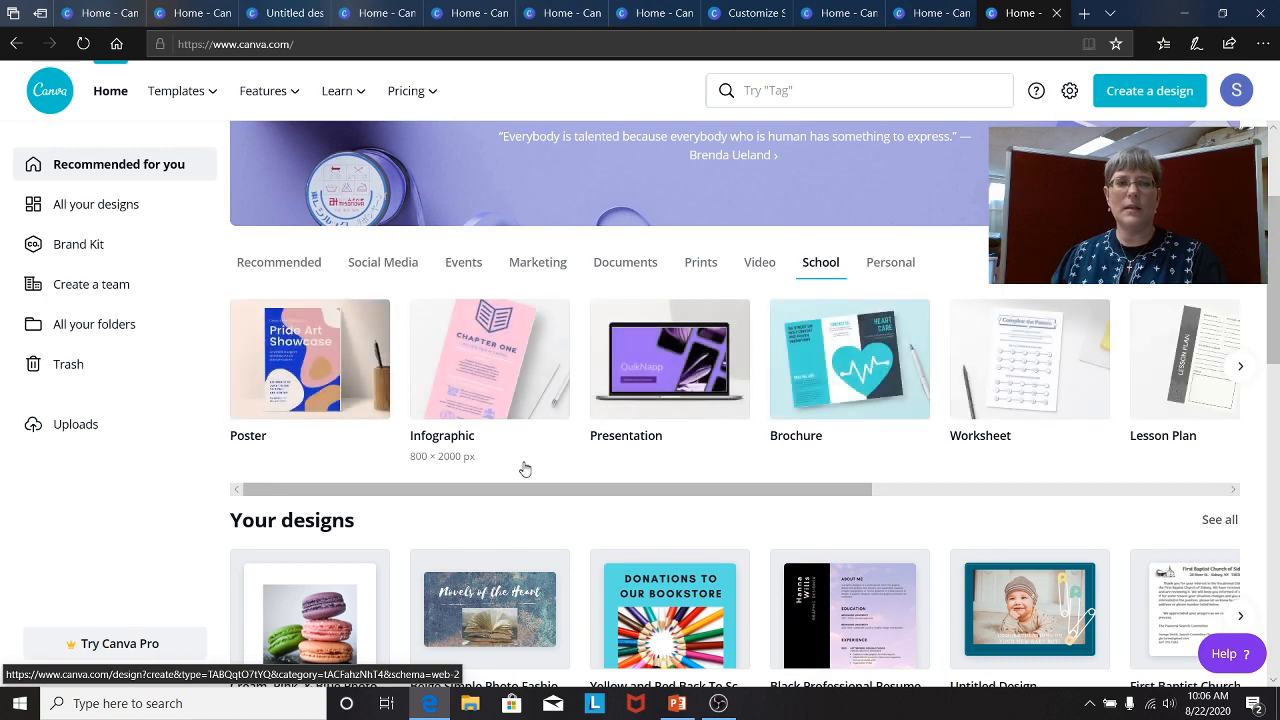
scroll(528, 472, "down", 5)
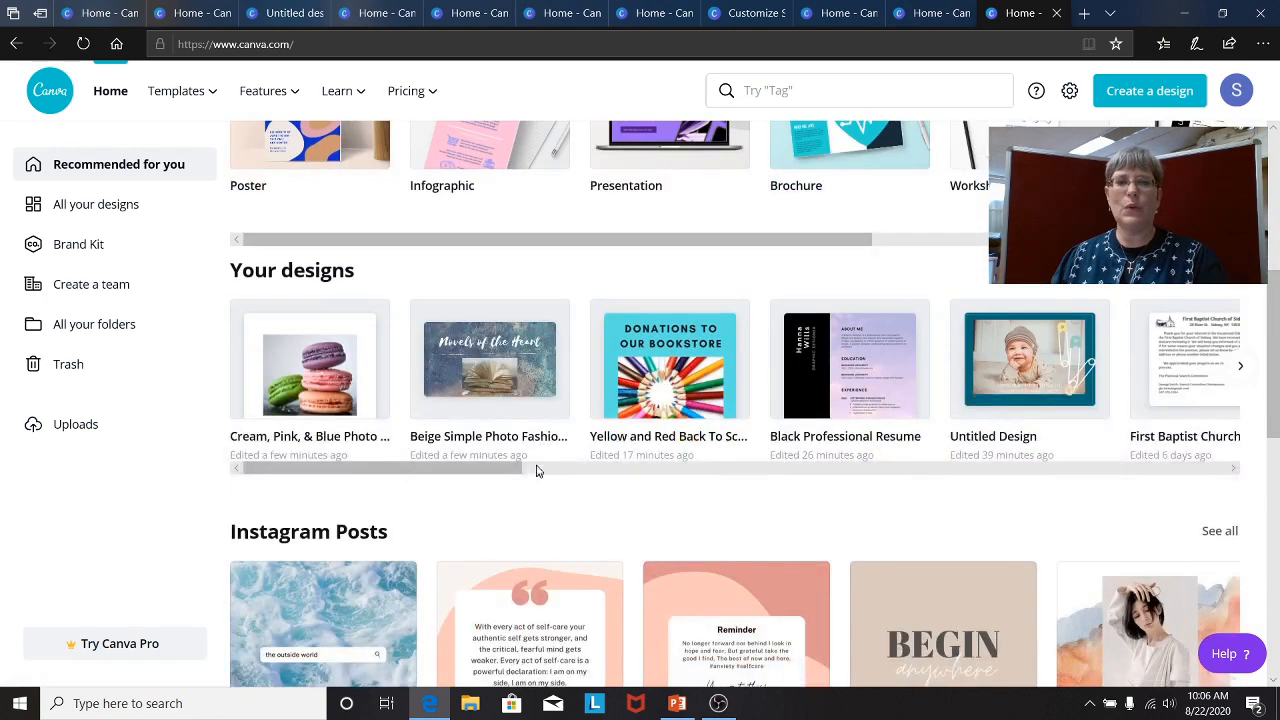
scroll(528, 440, "up", 2)
scroll(528, 432, "up", 4)
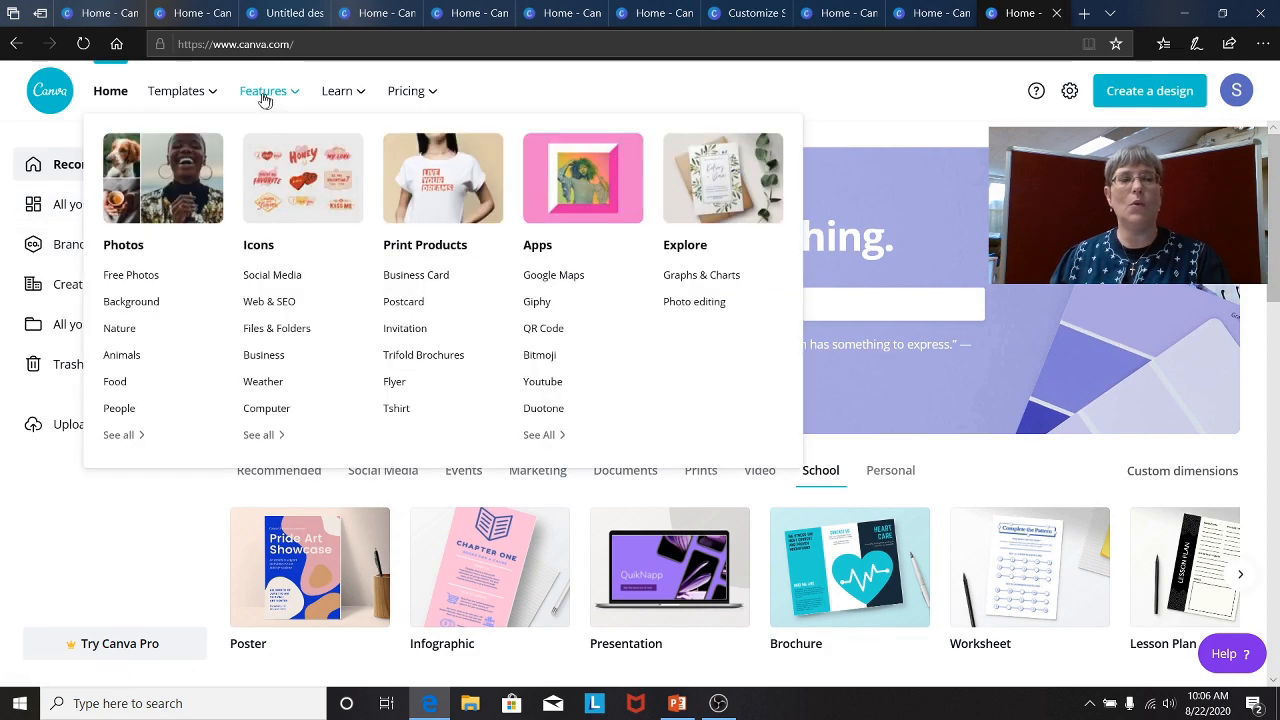
Open the Education lesson plan templates and examine the range of available designs
mouse_move(165, 95)
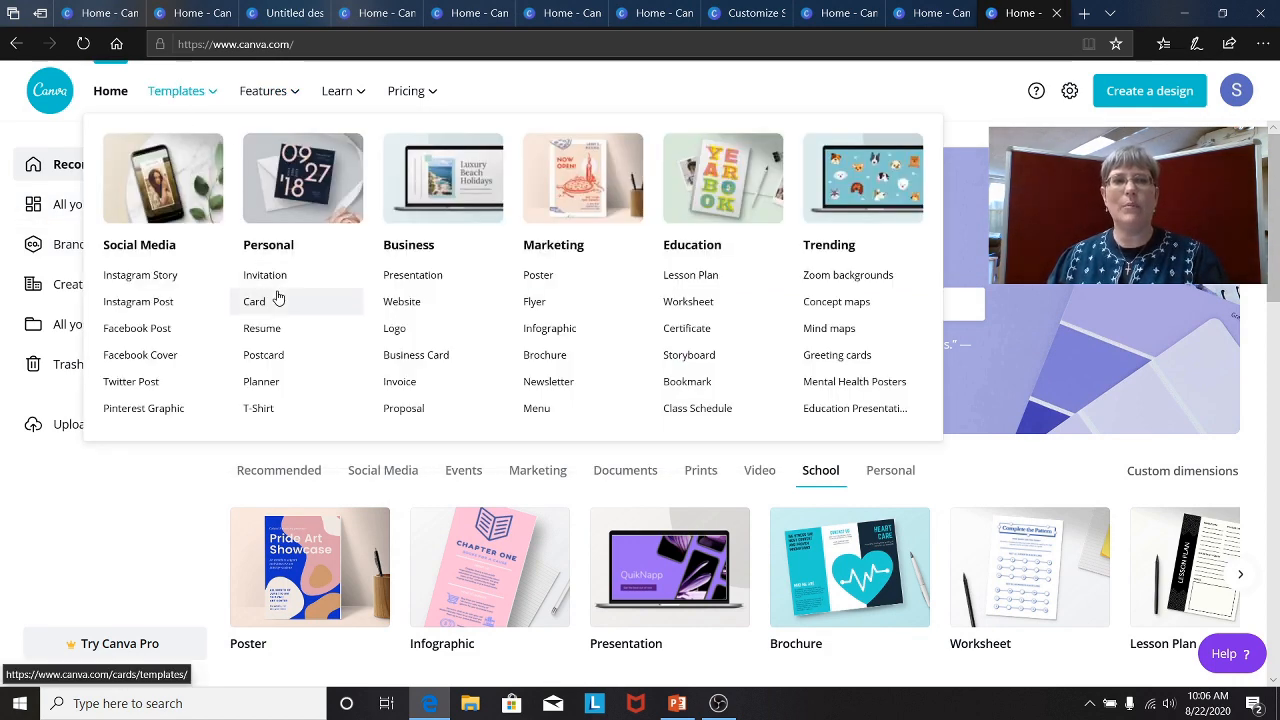
left_click(710, 279)
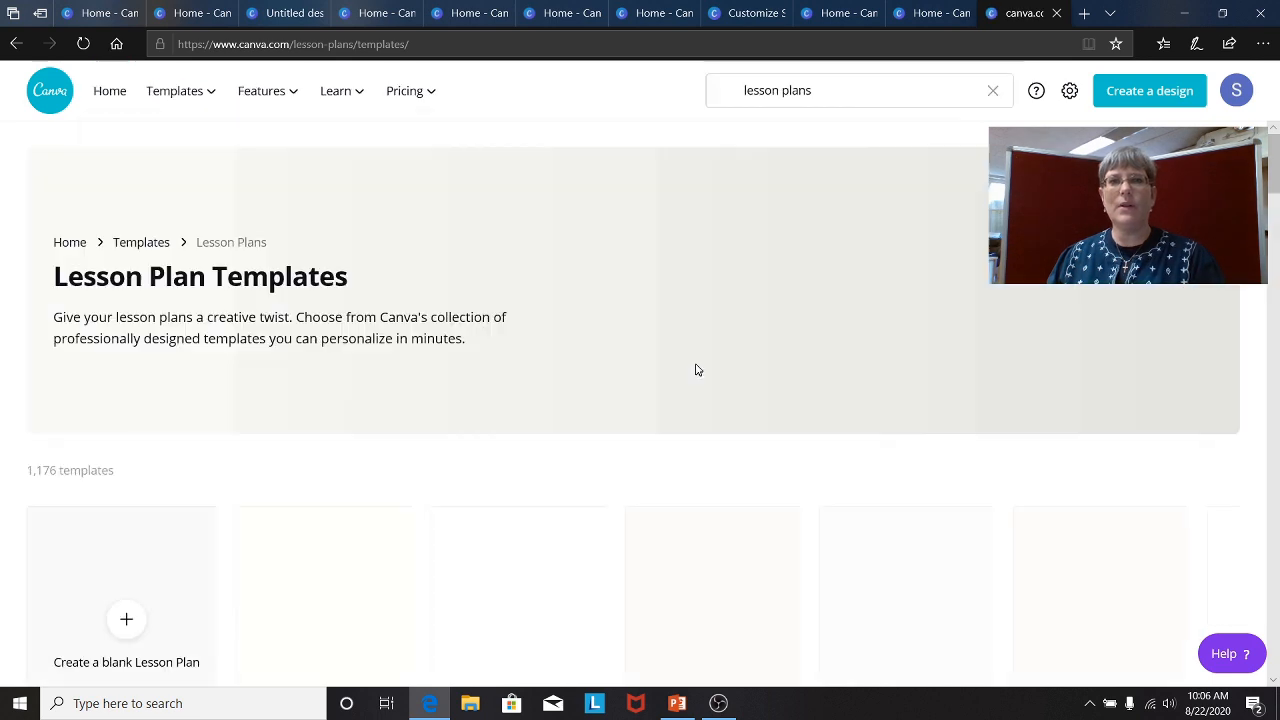
scroll(676, 383, "down", 4)
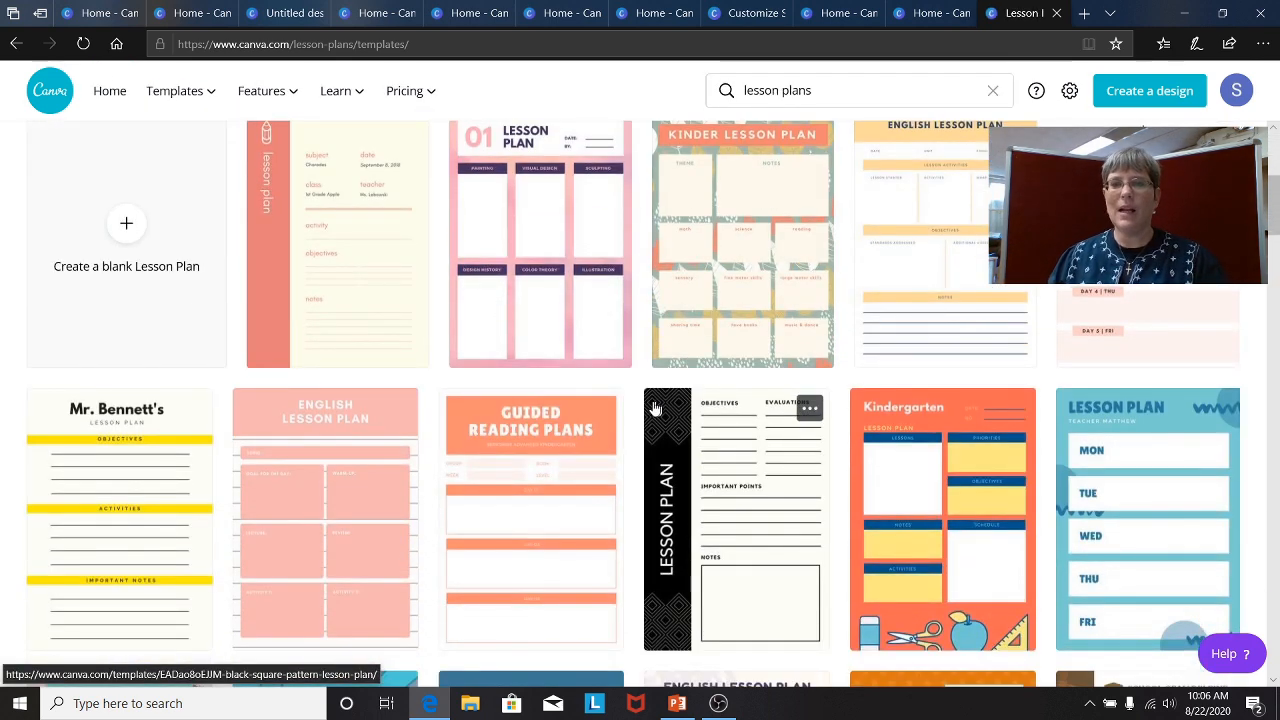
scroll(646, 399, "down", 5)
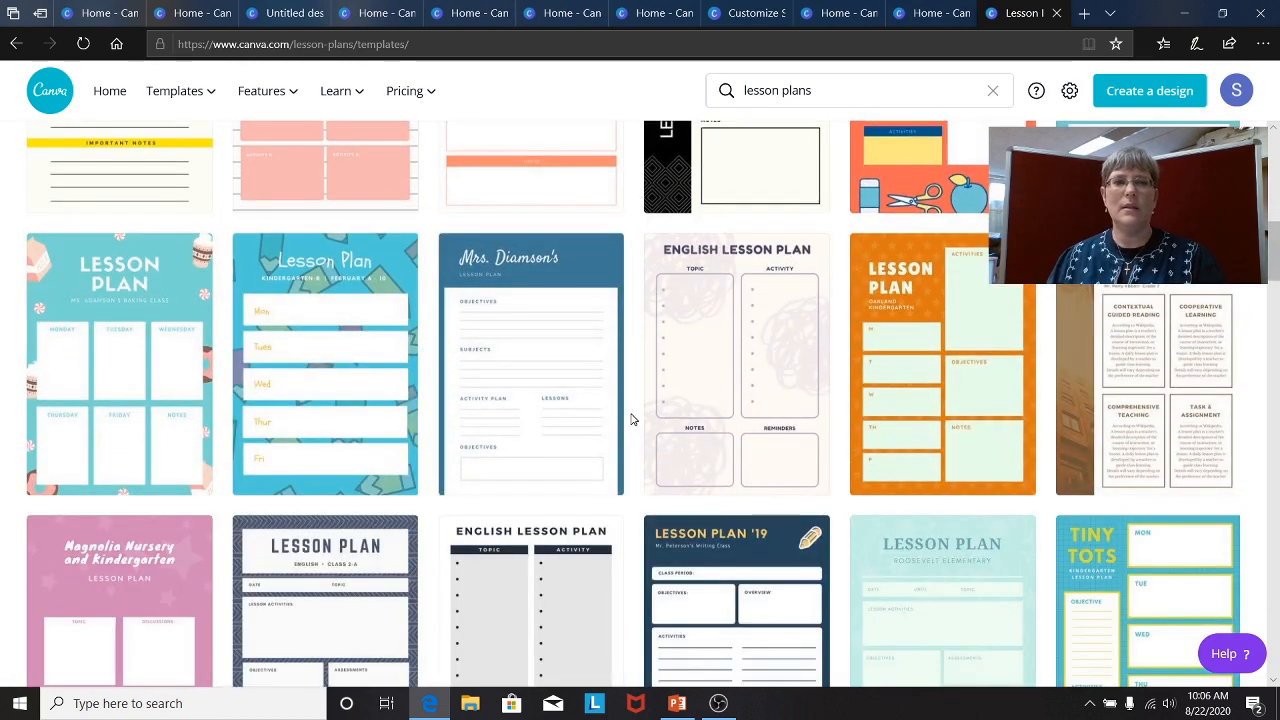
scroll(629, 431, "down", 2)
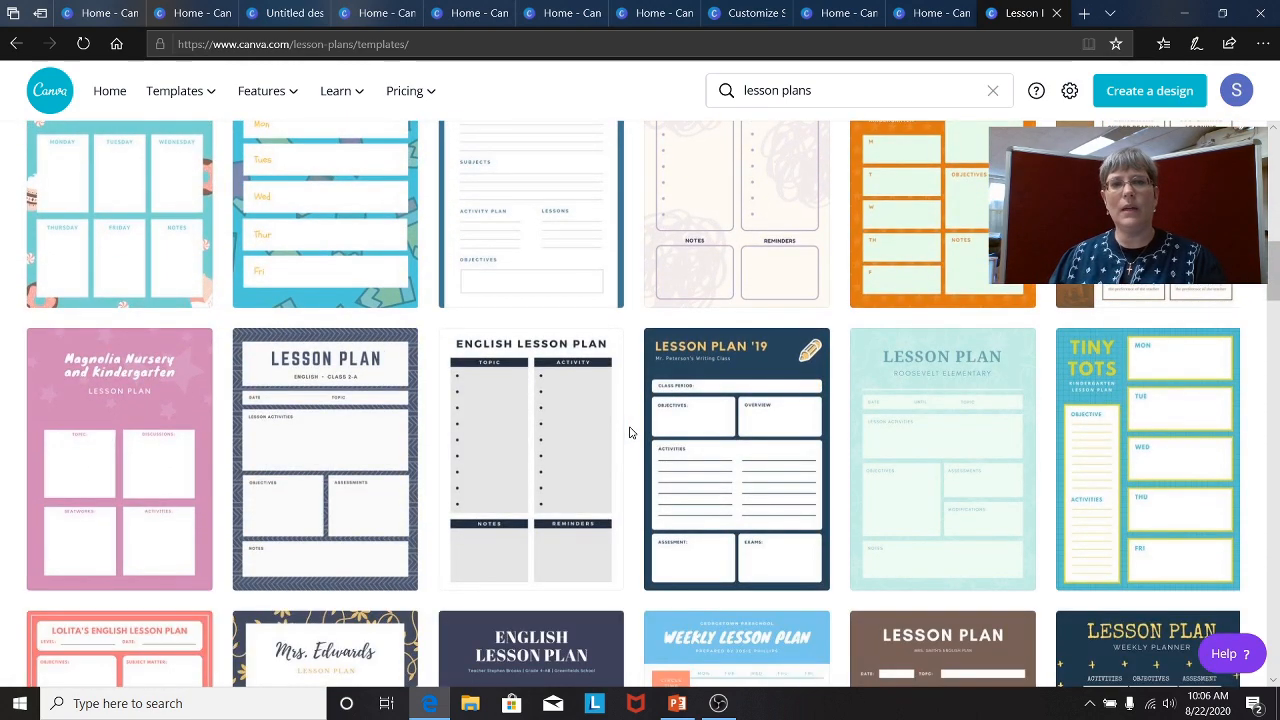
scroll(630, 432, "down", 4)
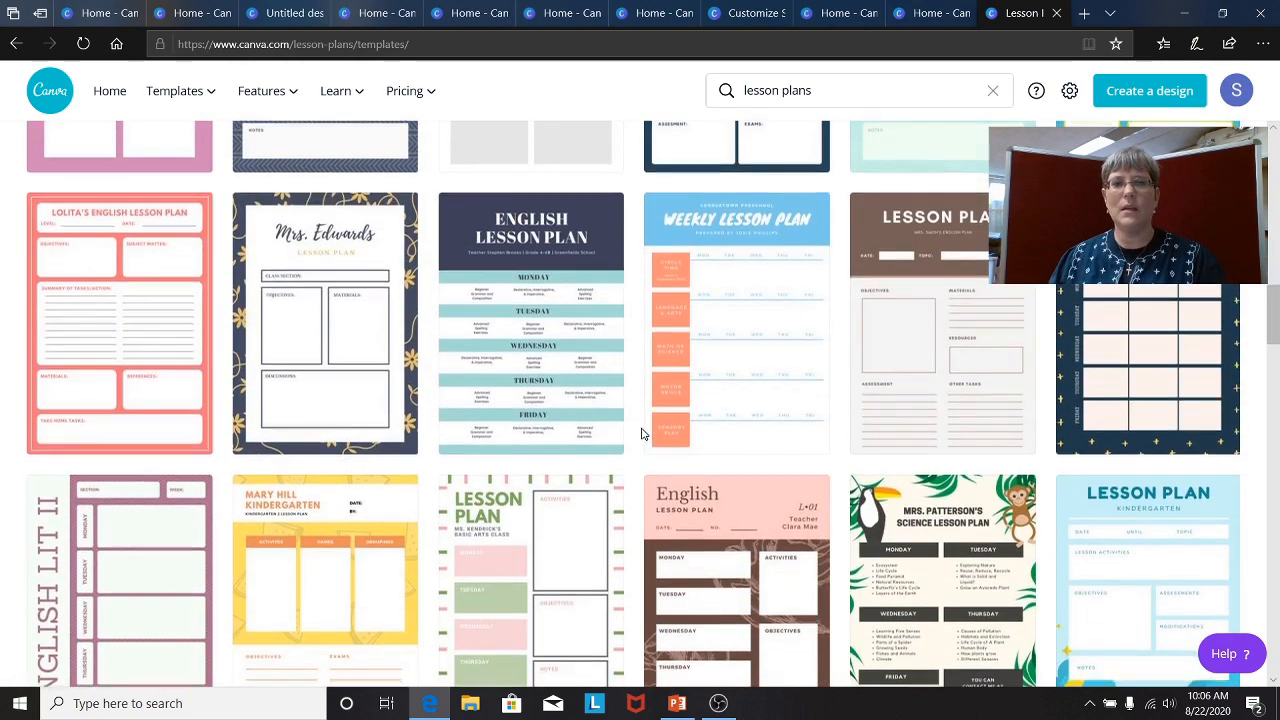
scroll(643, 433, "down", 2)
scroll(630, 424, "down", 1)
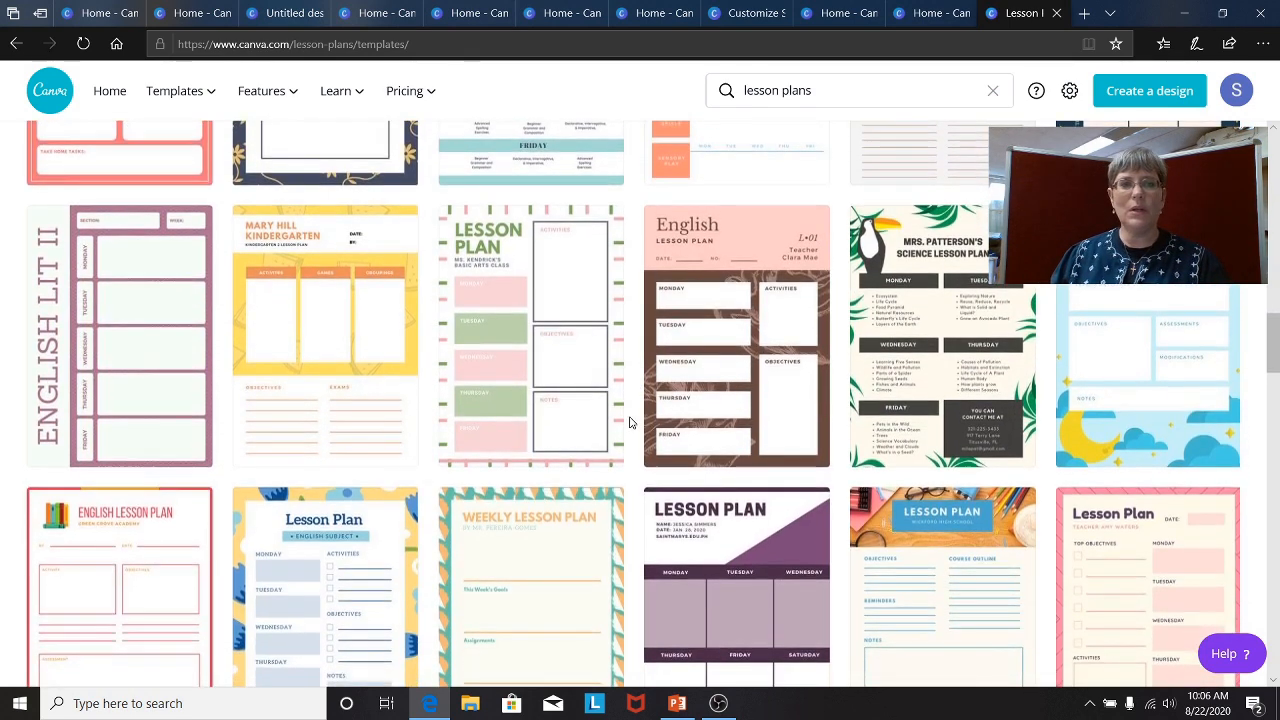
scroll(627, 418, "down", 2)
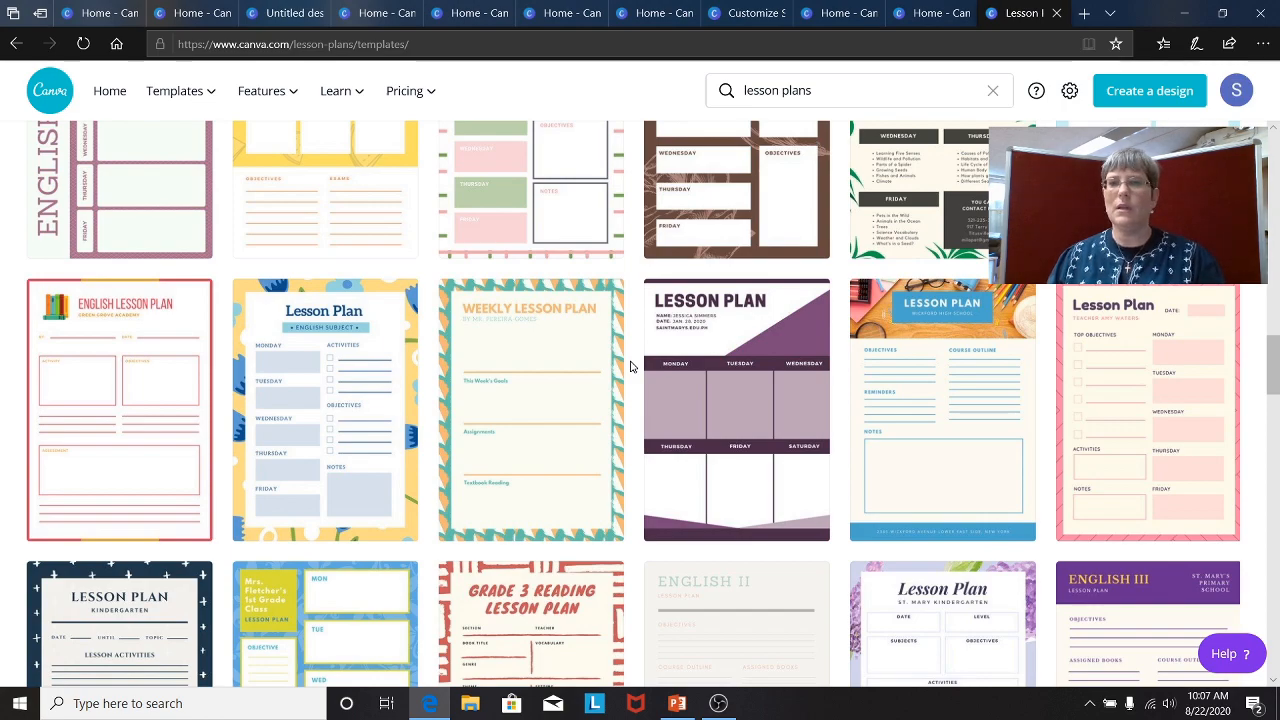
scroll(630, 365, "down", 2)
scroll(640, 362, "up", 5)
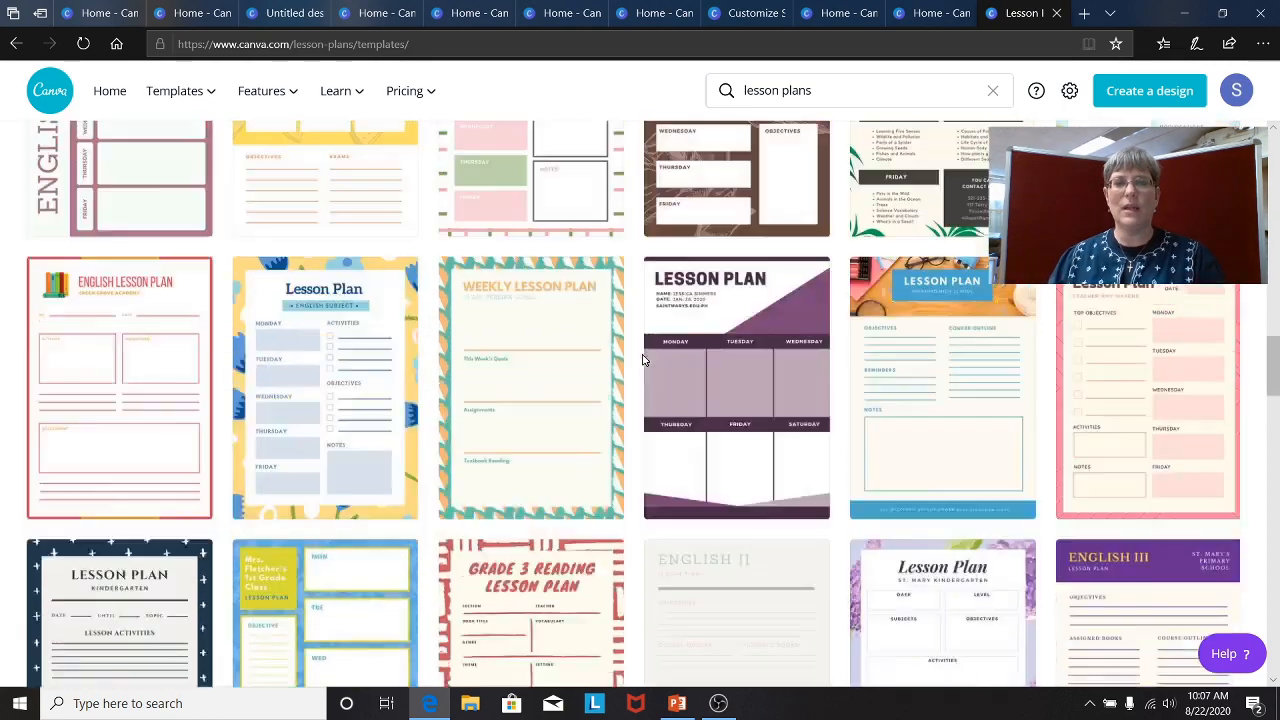
scroll(644, 360, "up", 10)
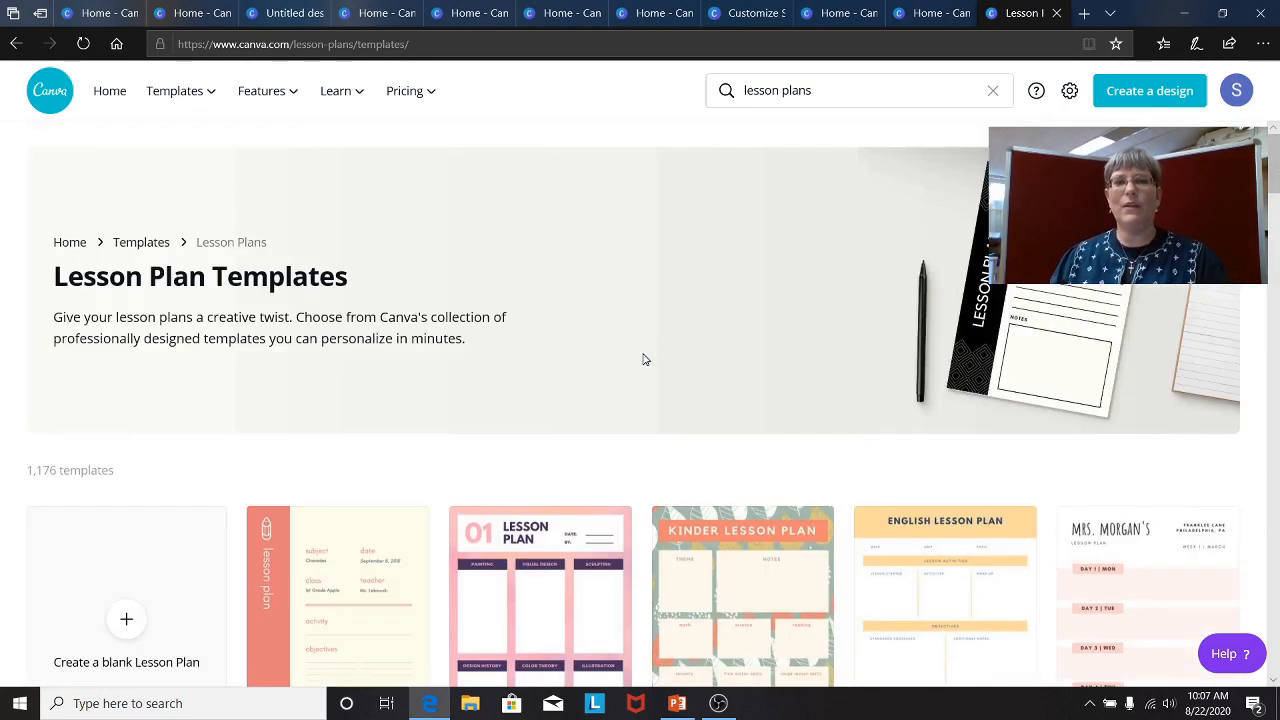
Return to the home page and open the "Donations to Our Bookstore" flyer from the existing designs
left_click(109, 100)
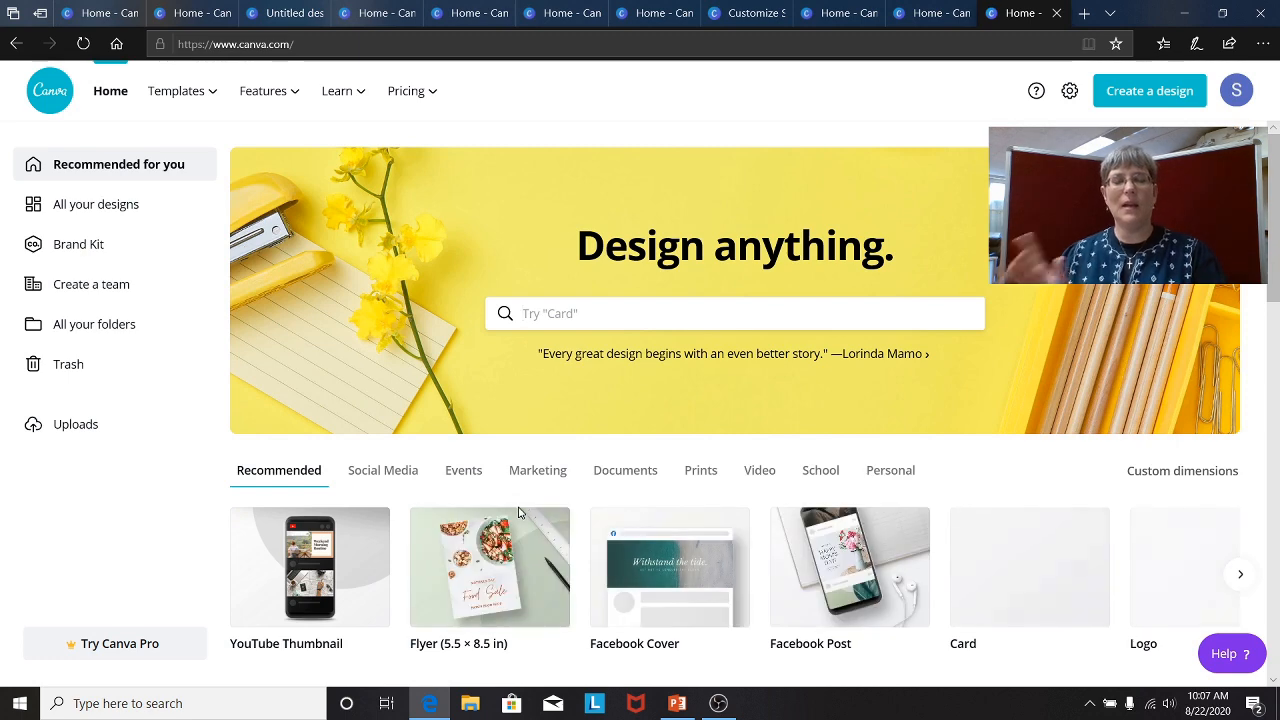
scroll(513, 512, "down", 4)
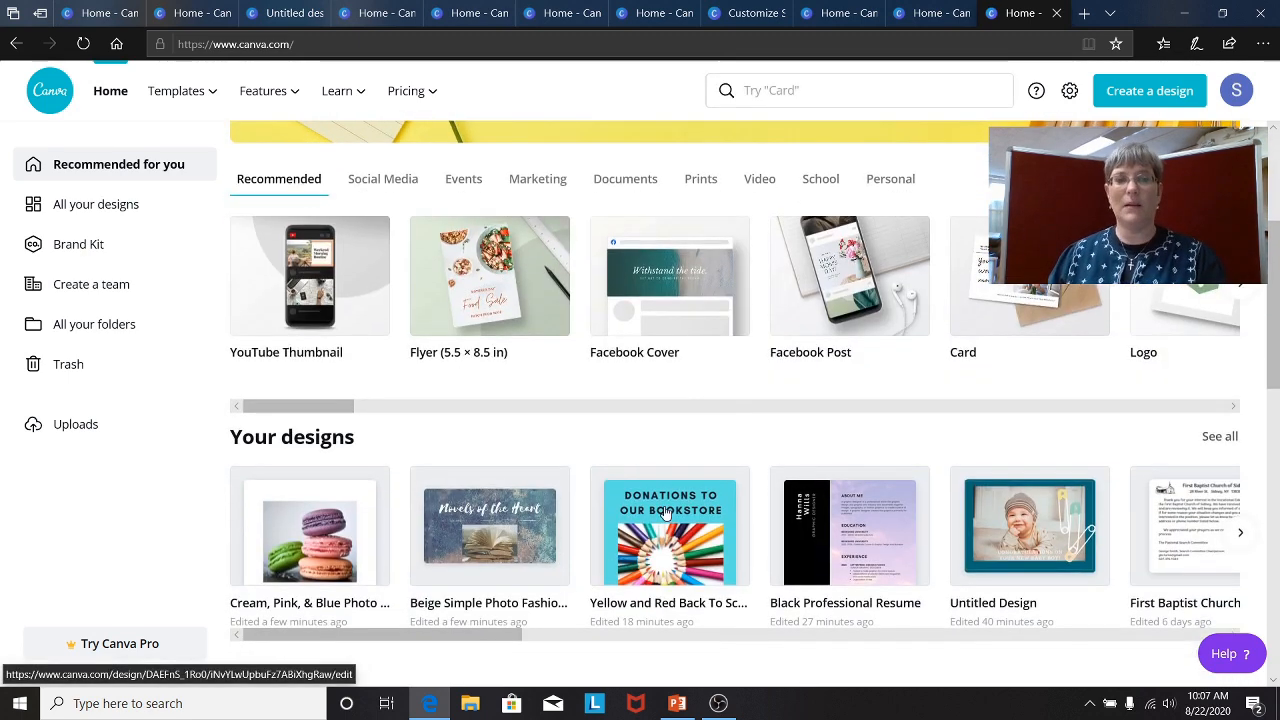
scroll(688, 507, "down", 3)
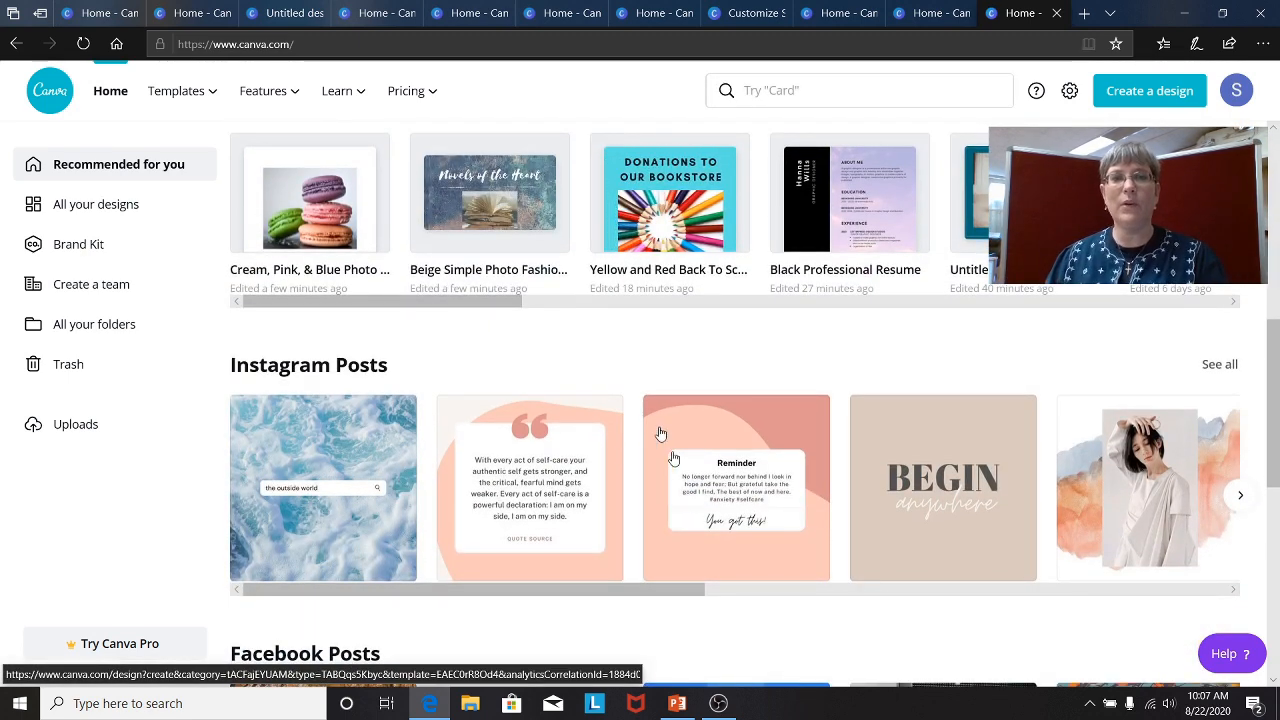
left_click(665, 213)
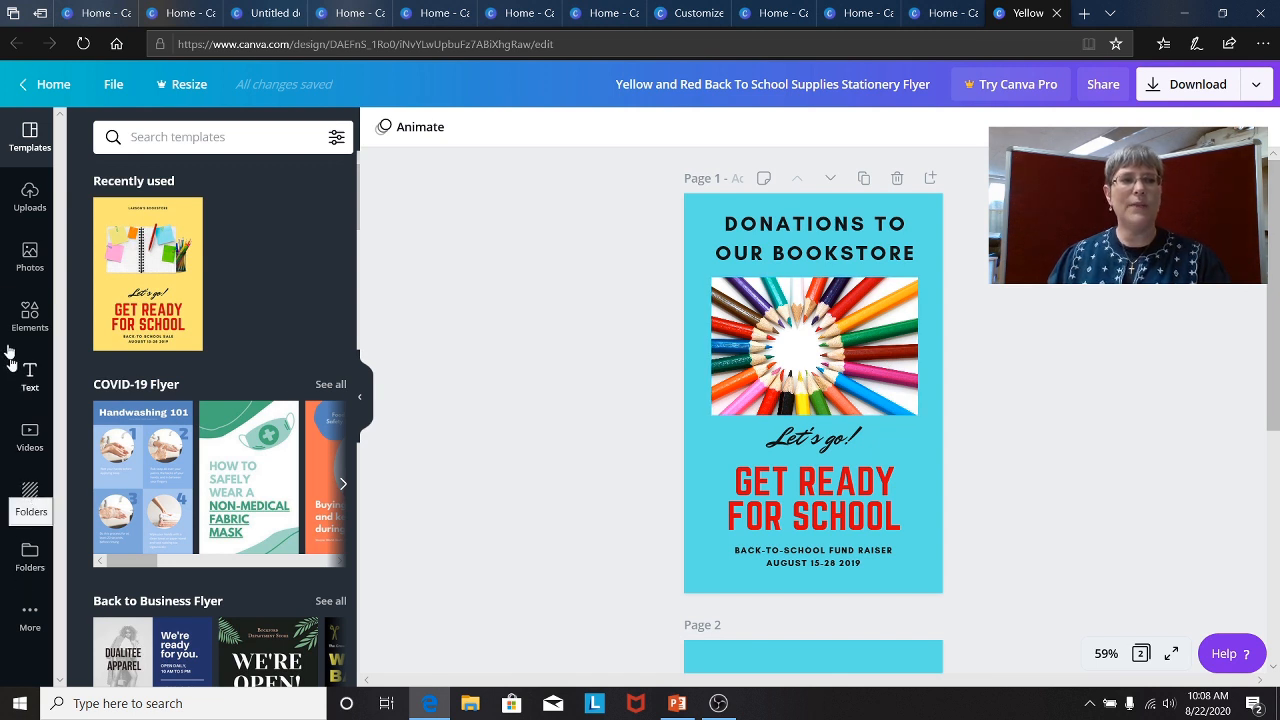
Add the uploaded white dog photo to page 1 of the flyer, on top of the colored pencils photo
left_click(30, 200)
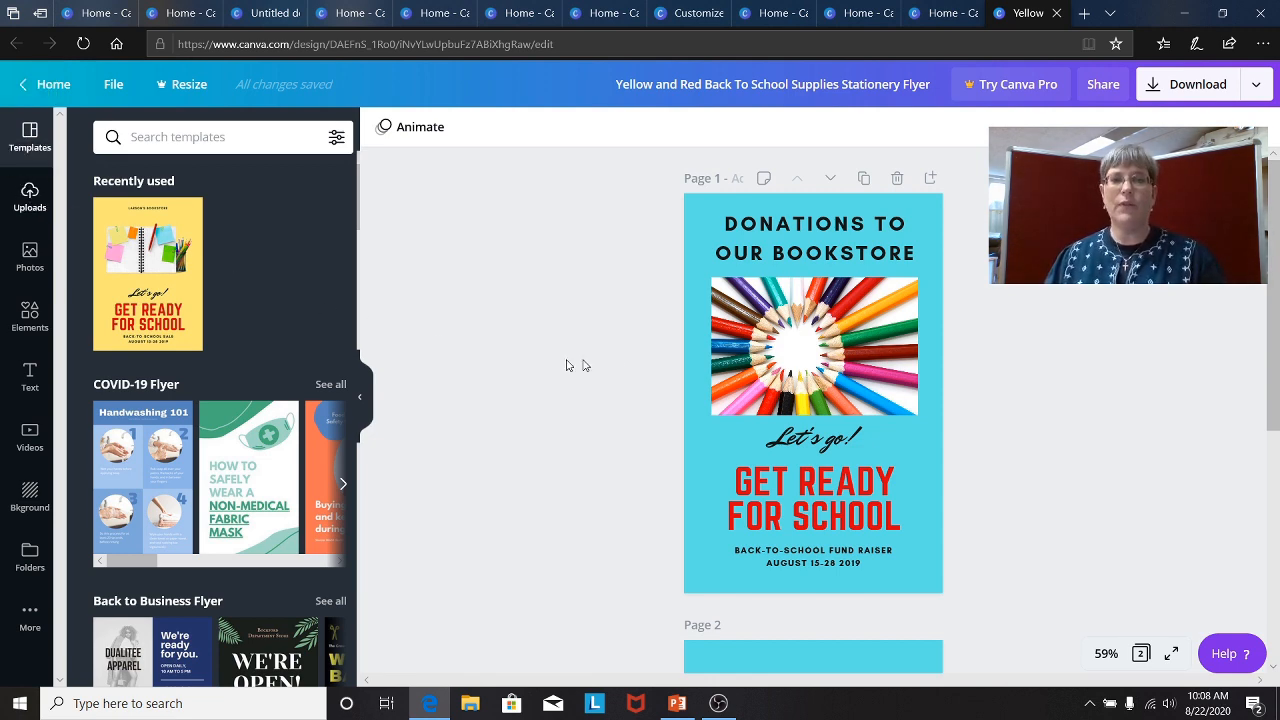
left_click(802, 370)
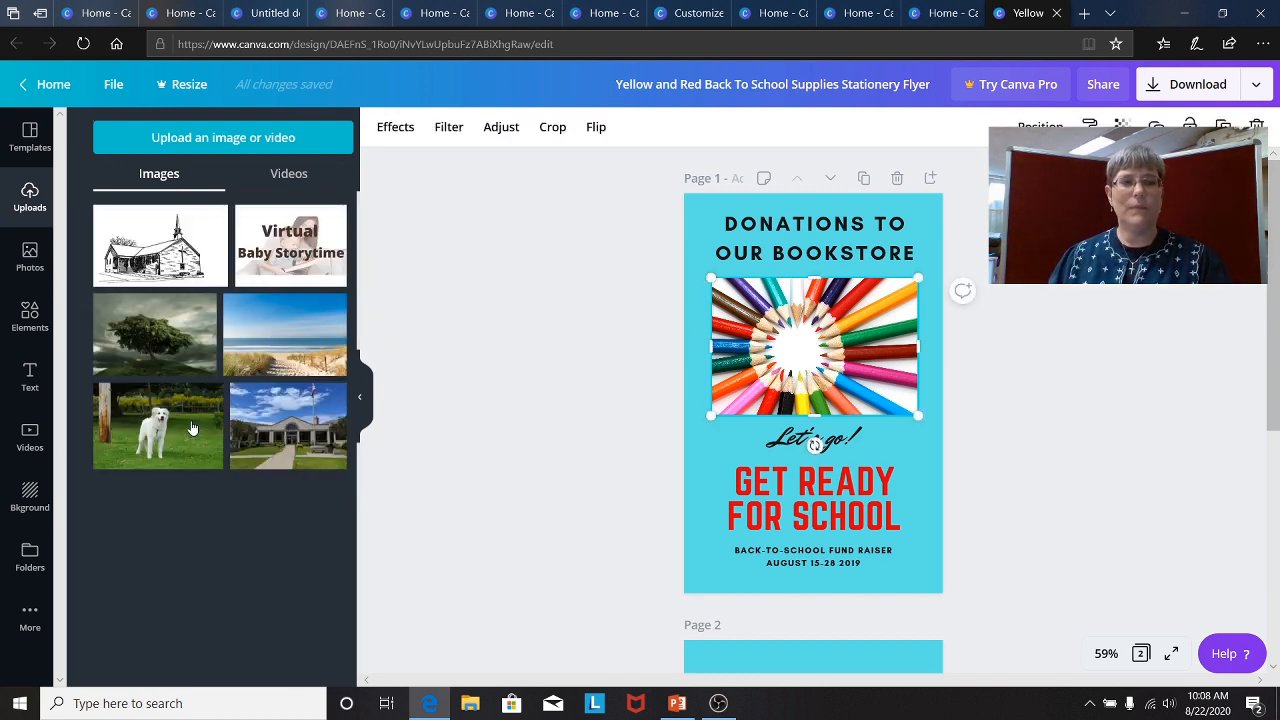
left_click_drag(193, 424, 774, 404)
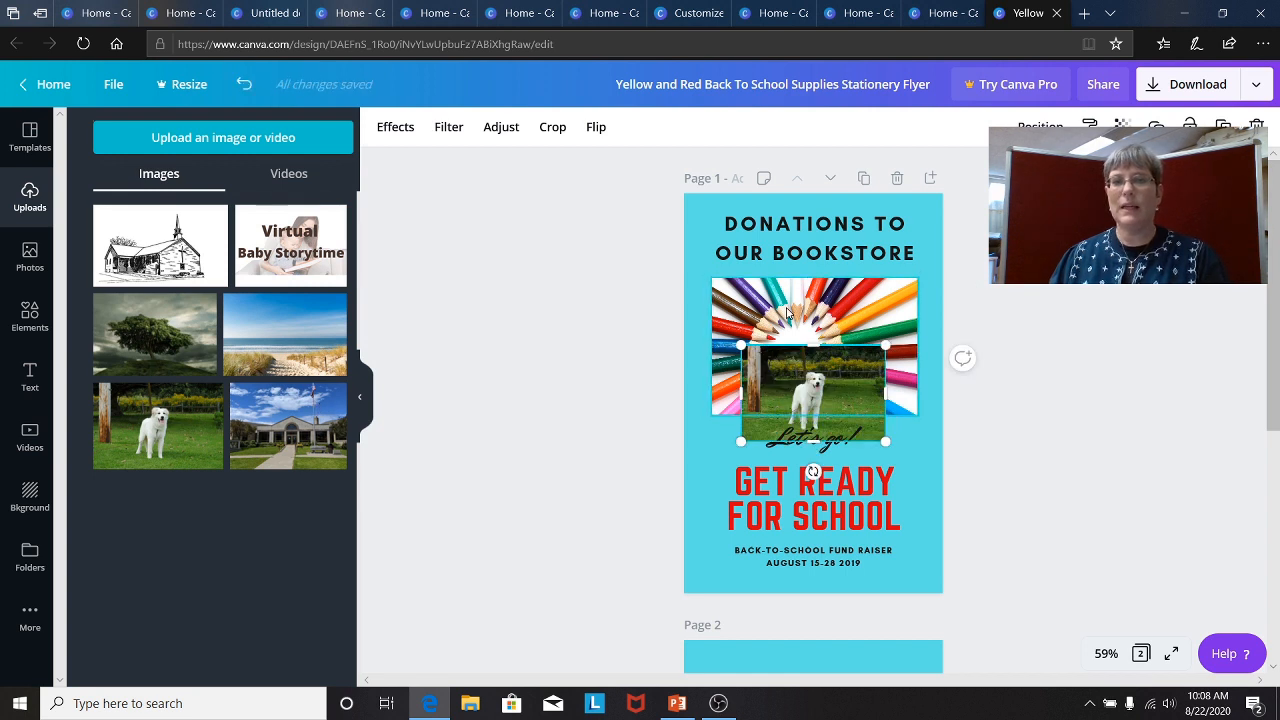
left_click(808, 367)
mouse_move(808, 367)
left_mouse_down()
mouse_move(808, 304)
mouse_move(818, 314)
left_mouse_up()
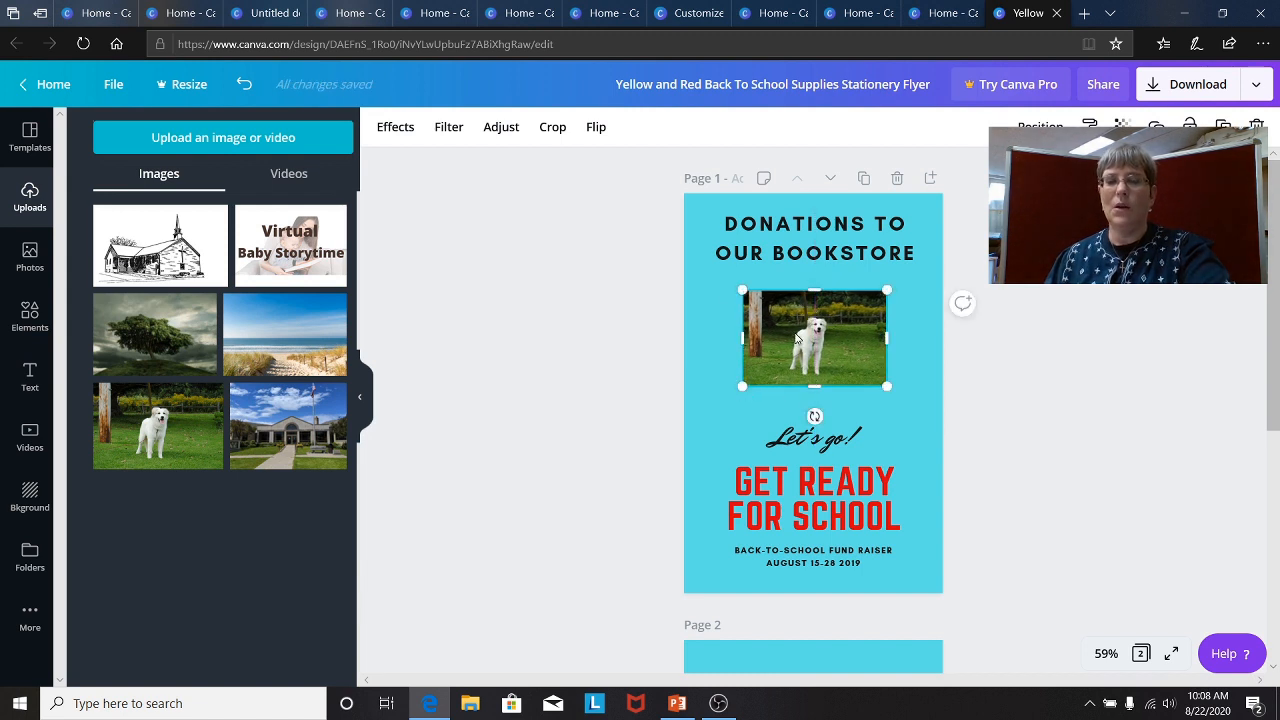
left_click(245, 88)
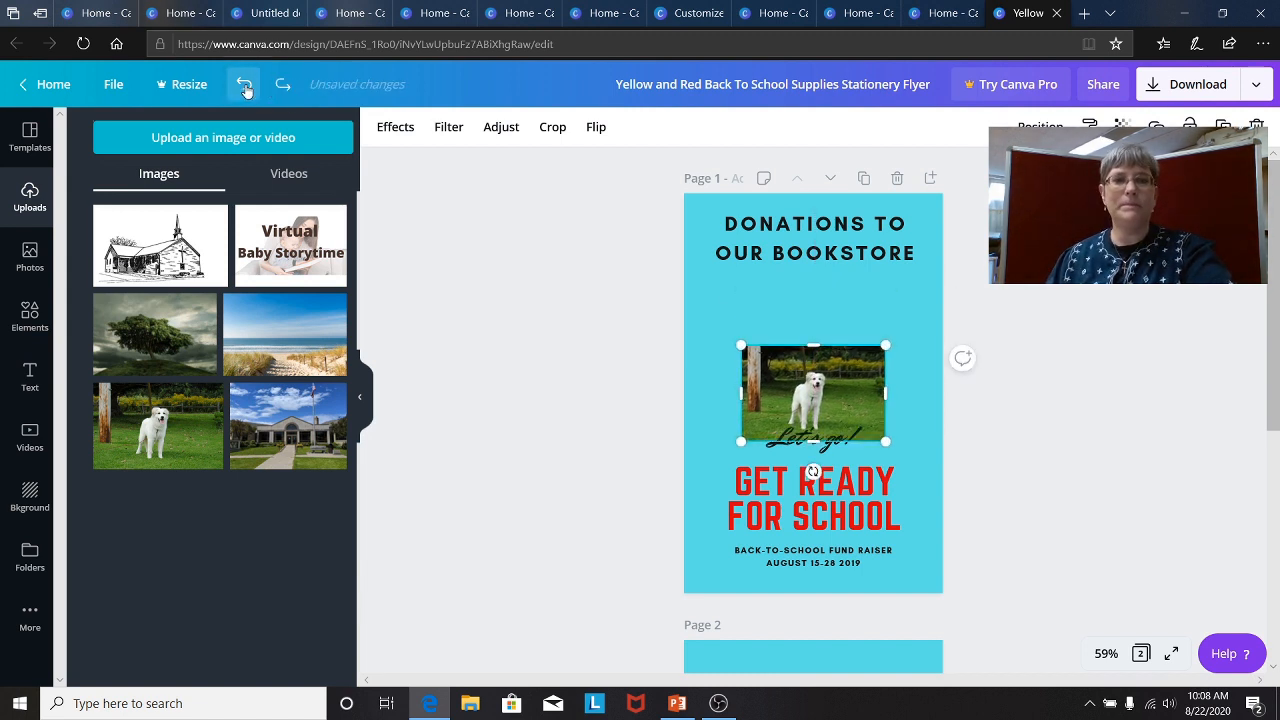
left_click(245, 88)
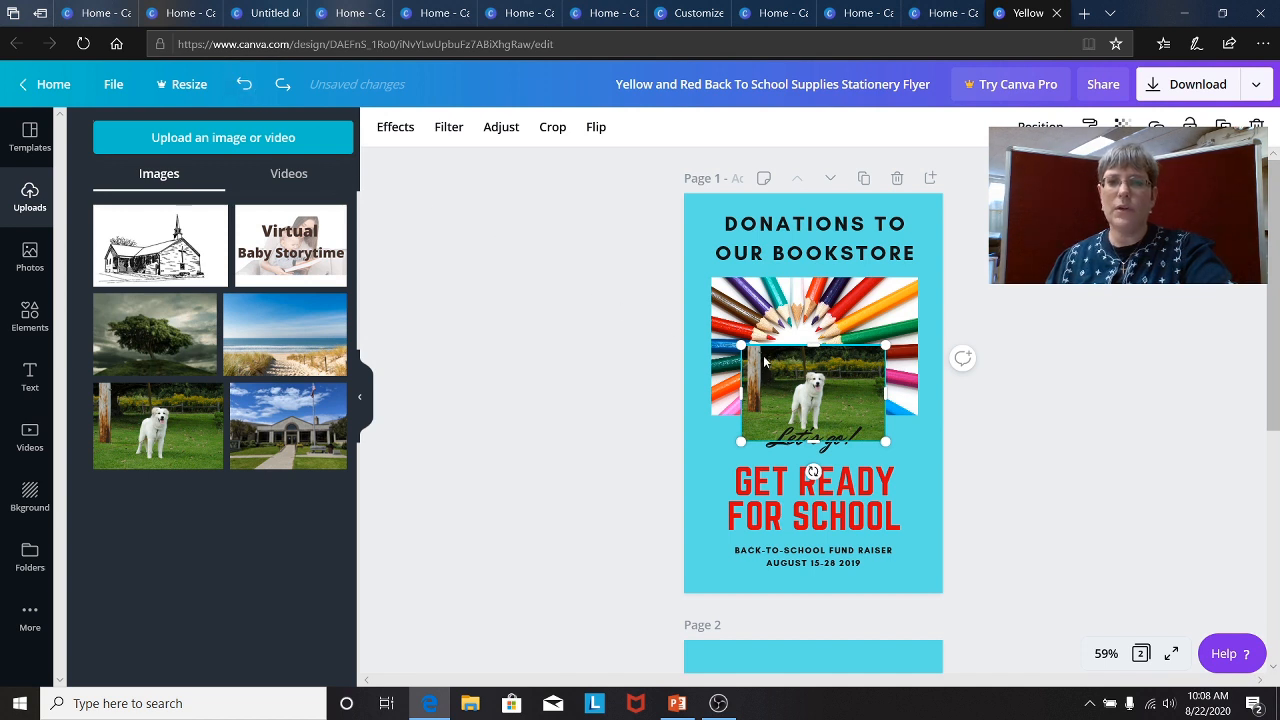
Move the dog photo up within the colored pencils photo and delete the pencils photo behind it
left_click_drag(764, 362, 766, 314)
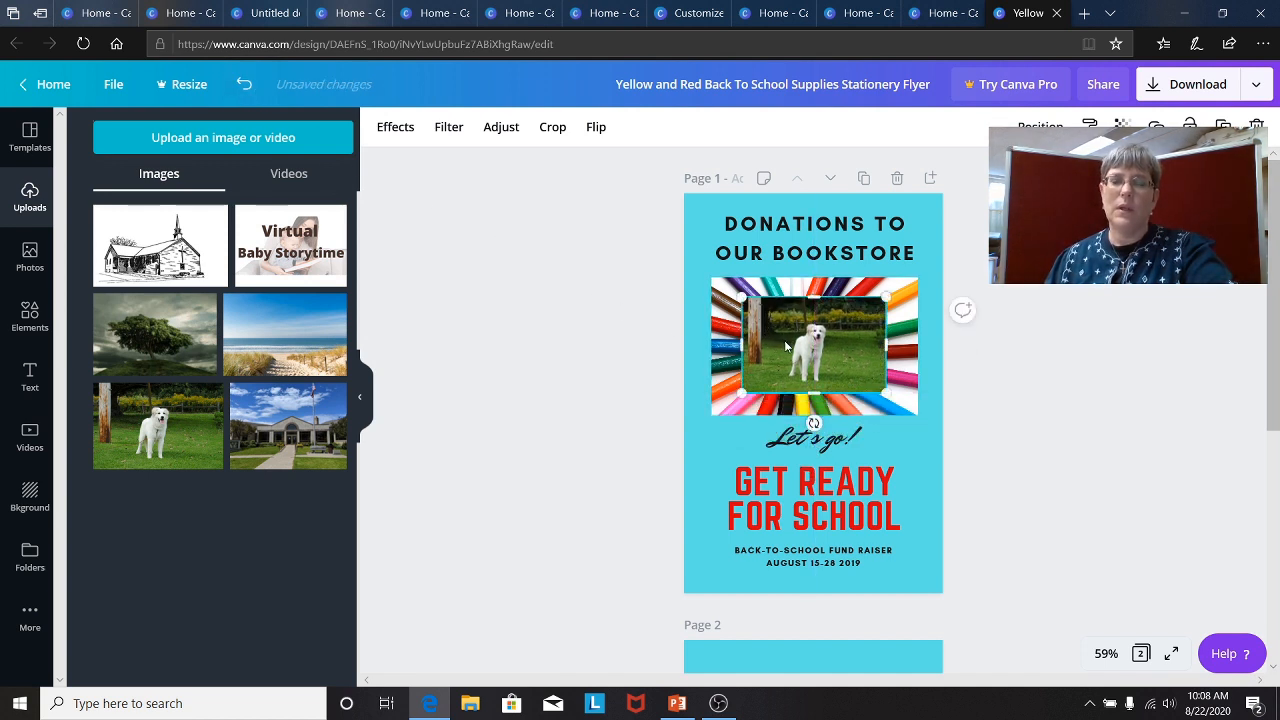
left_click(730, 404)
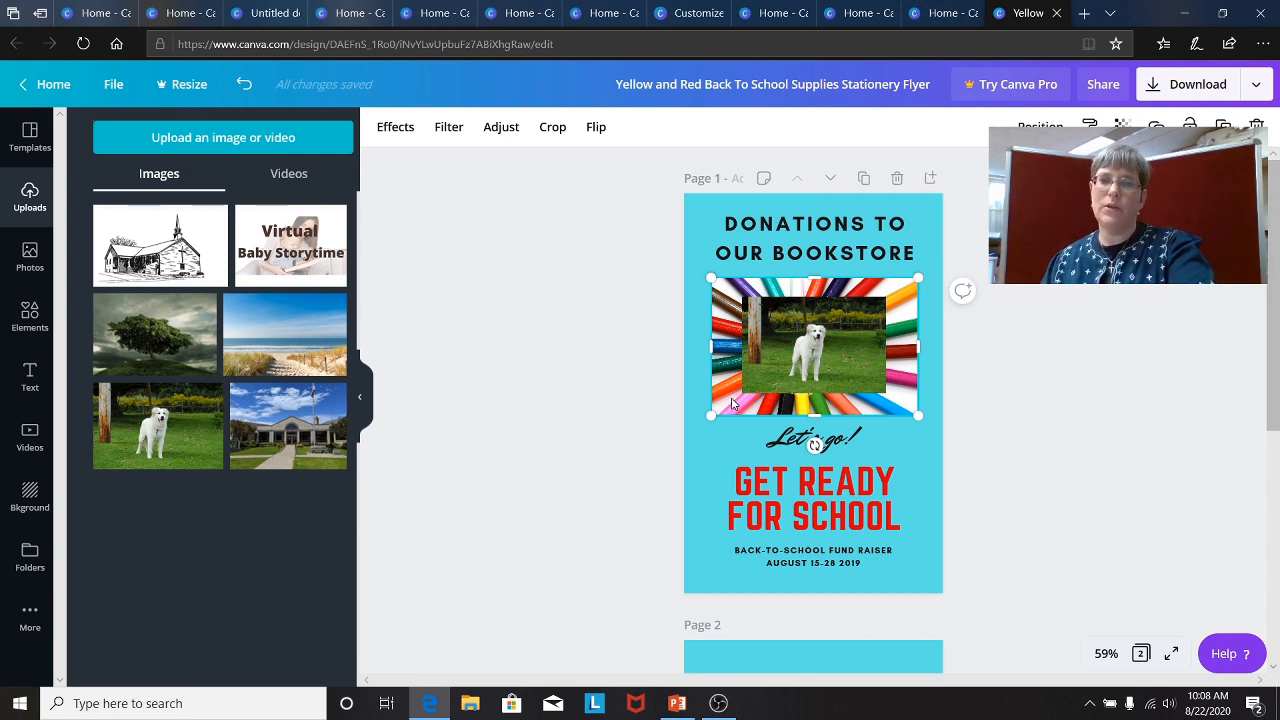
key("Delete")
Enlarge the dog photo slightly and center it between the bookstore heading and the "Let's go!" text
left_click(757, 378)
left_click_drag(742, 392, 724, 422)
left_click_drag(805, 348, 815, 349)
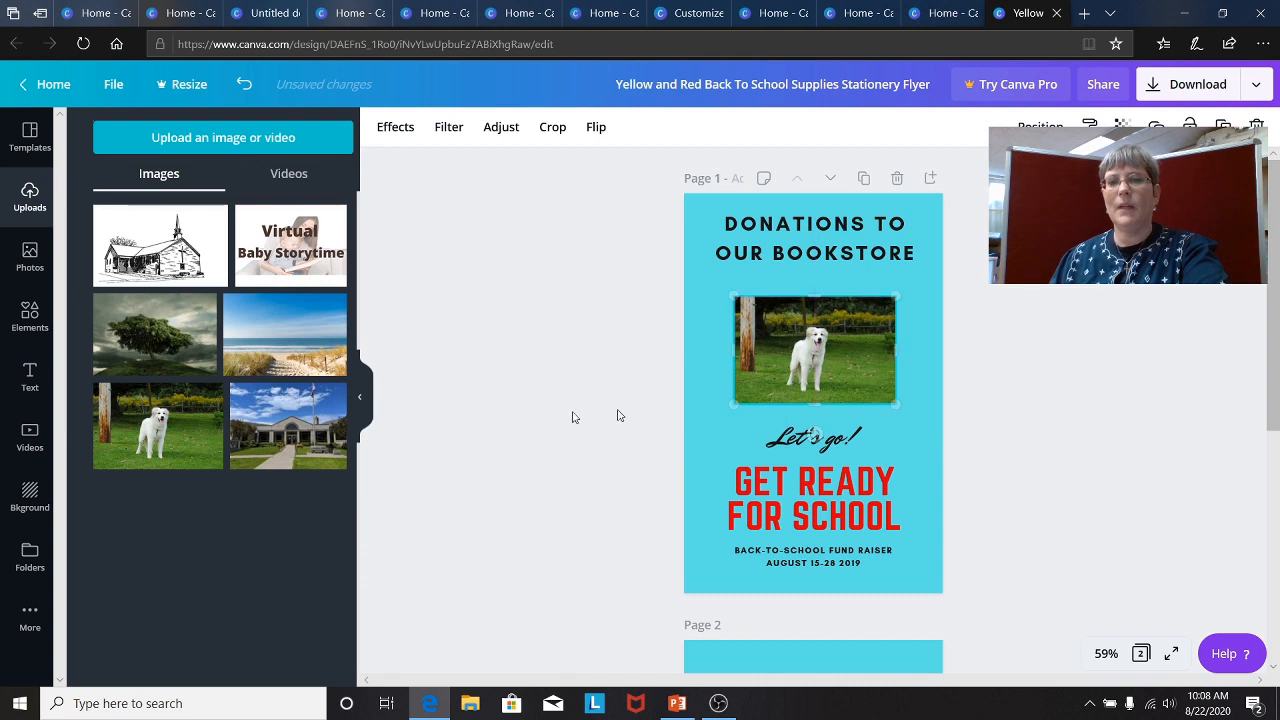
Look through the photo and element libraries
left_click(514, 371)
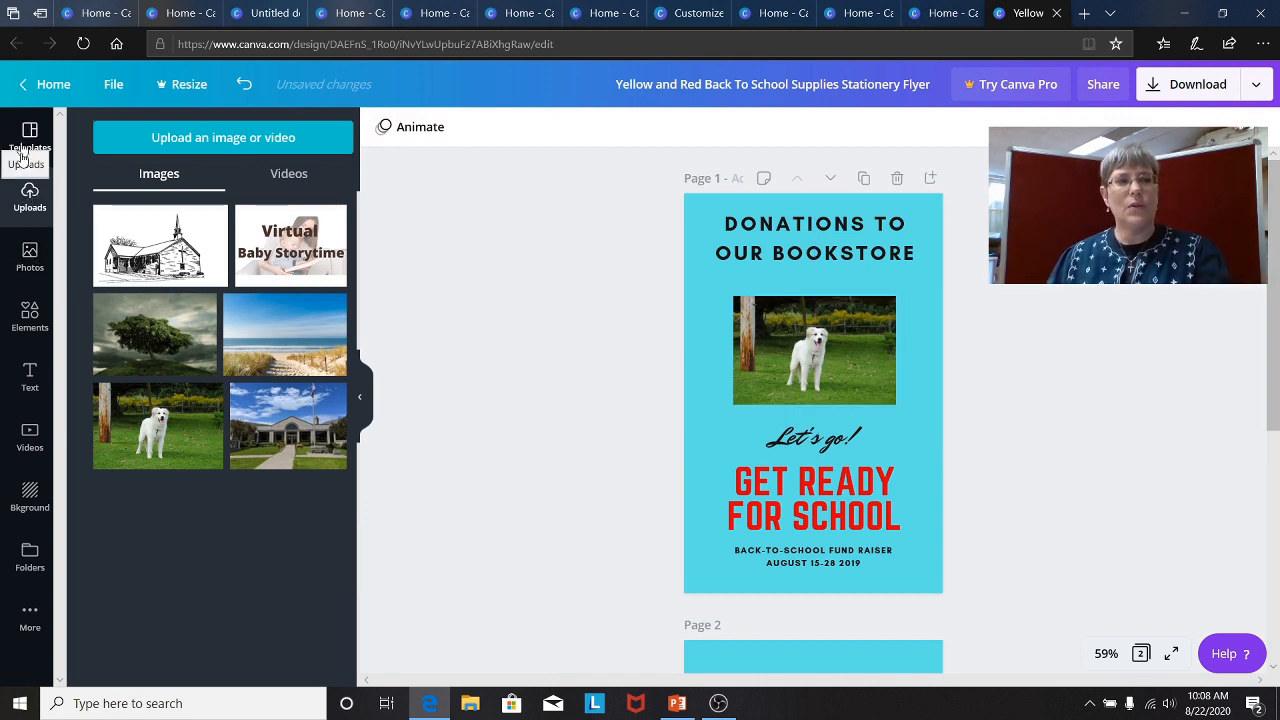
left_click(30, 255)
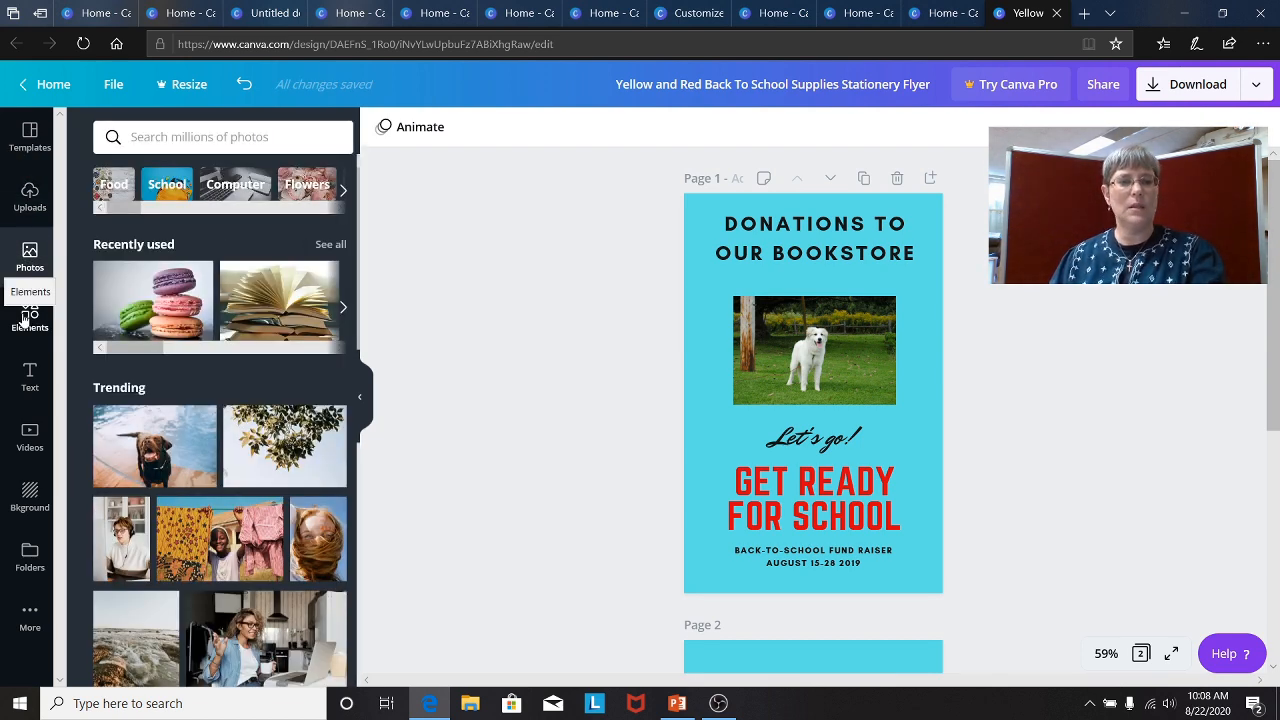
left_click(25, 318)
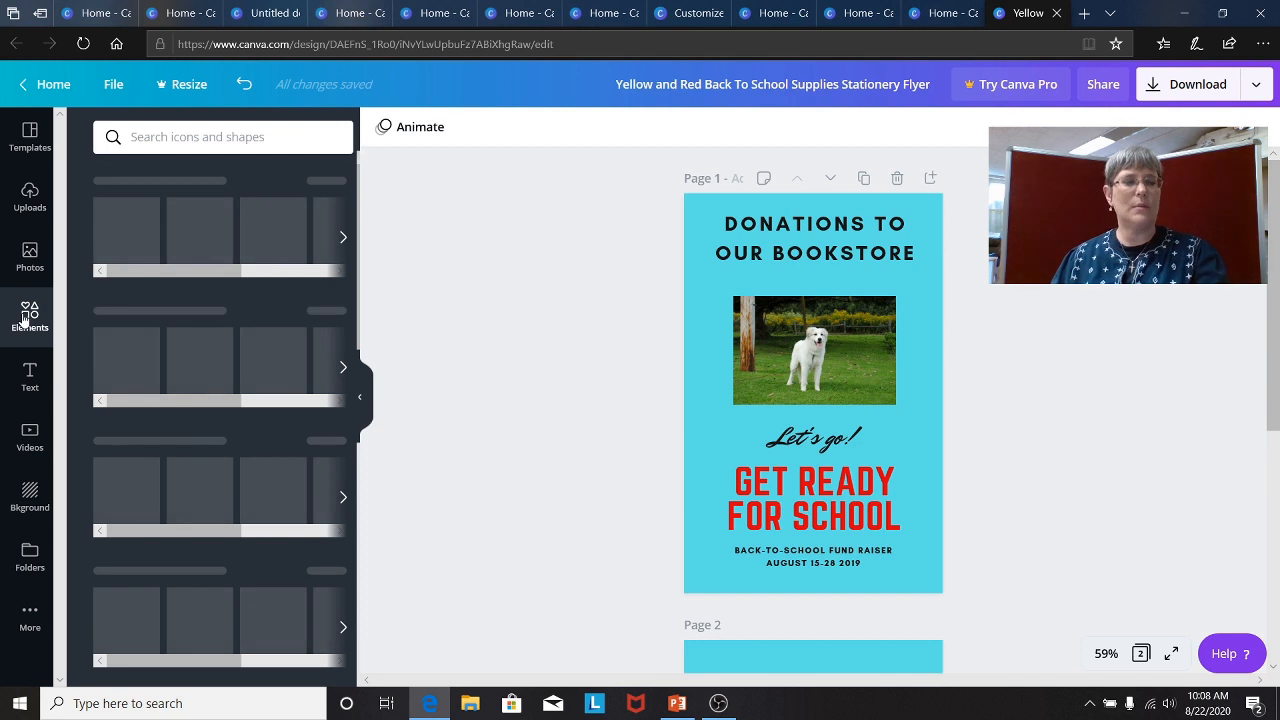
Add the "Thank you!" font combination to page 1 of the flyer and delete the dog photo behind it
left_click(29, 389)
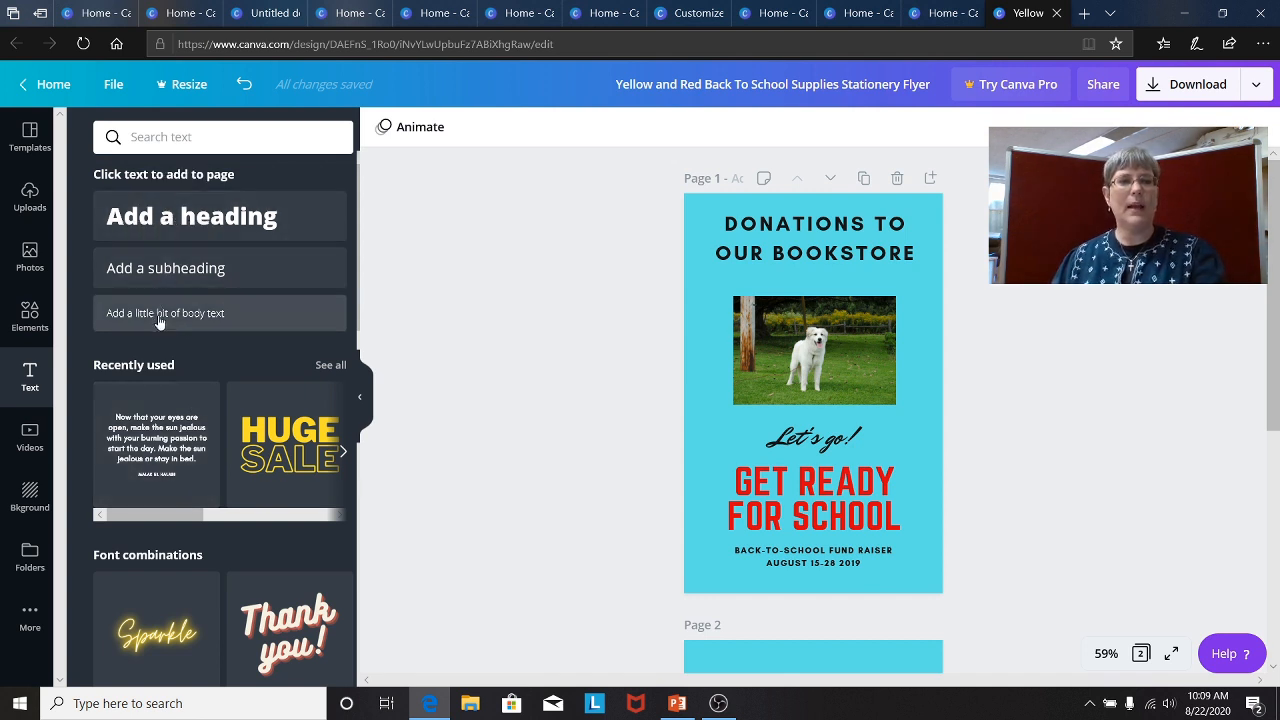
scroll(175, 360, "down", 5)
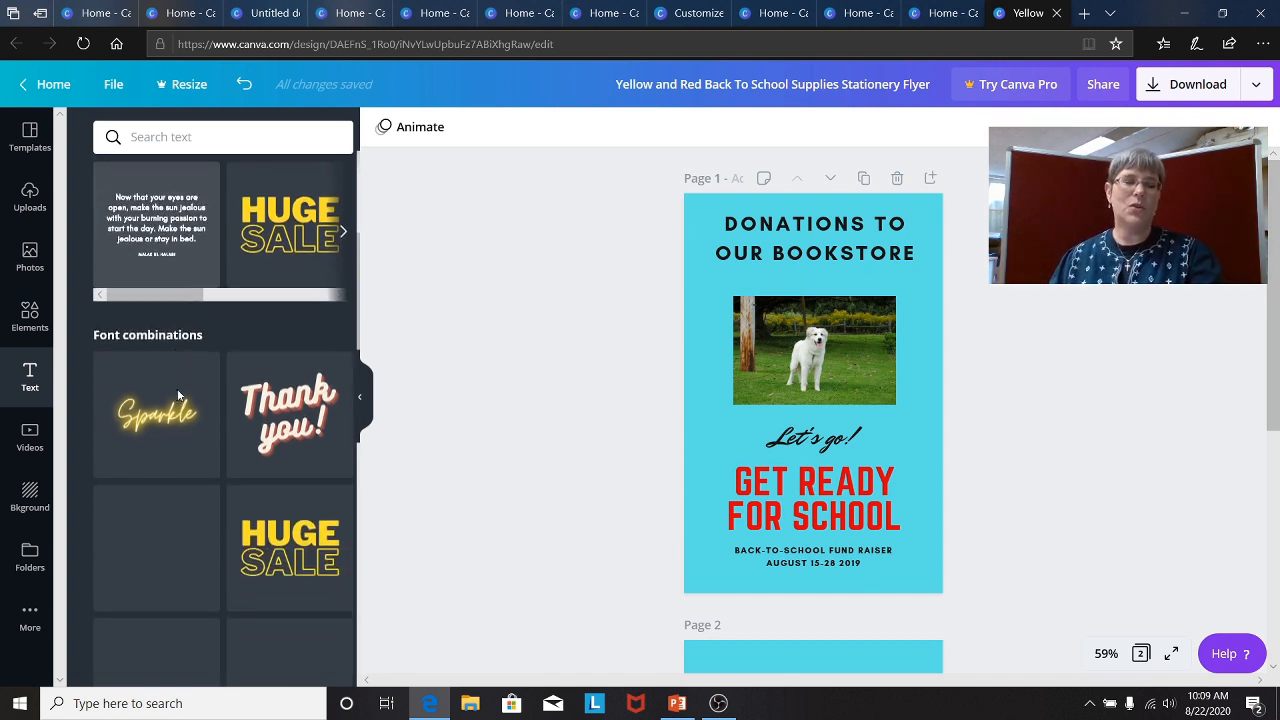
scroll(186, 374, "up", 1)
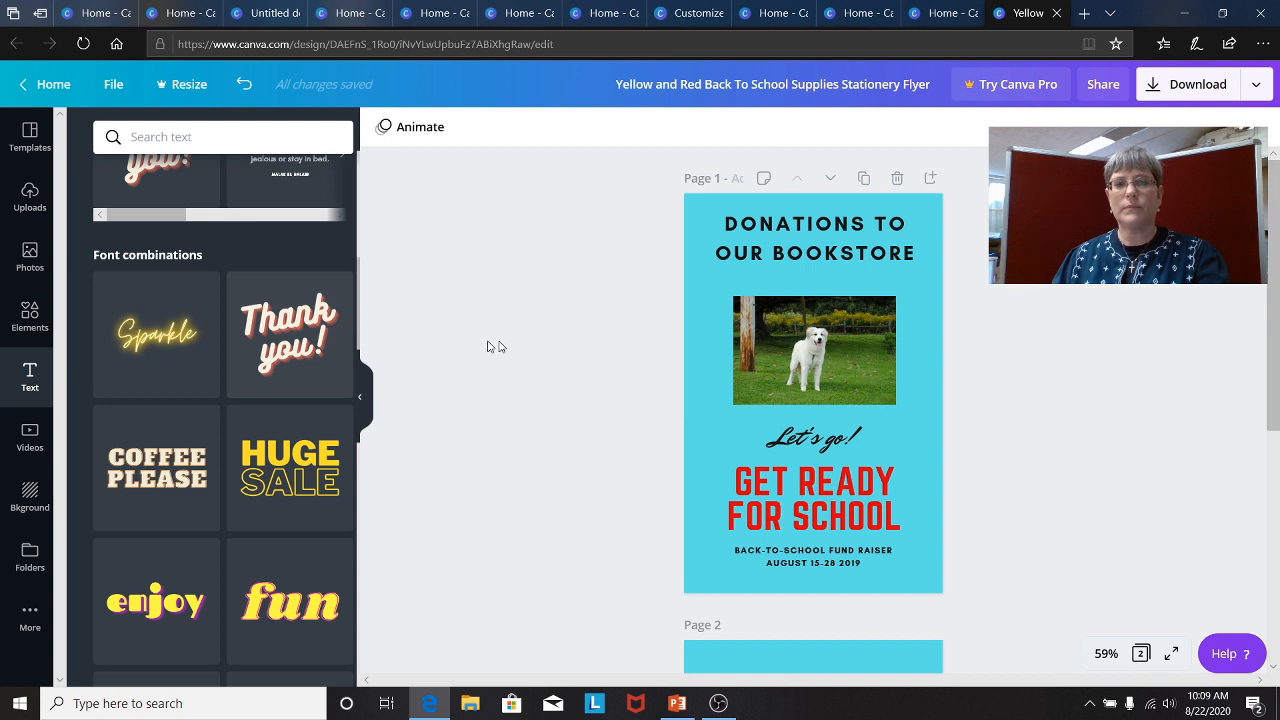
left_click(285, 343)
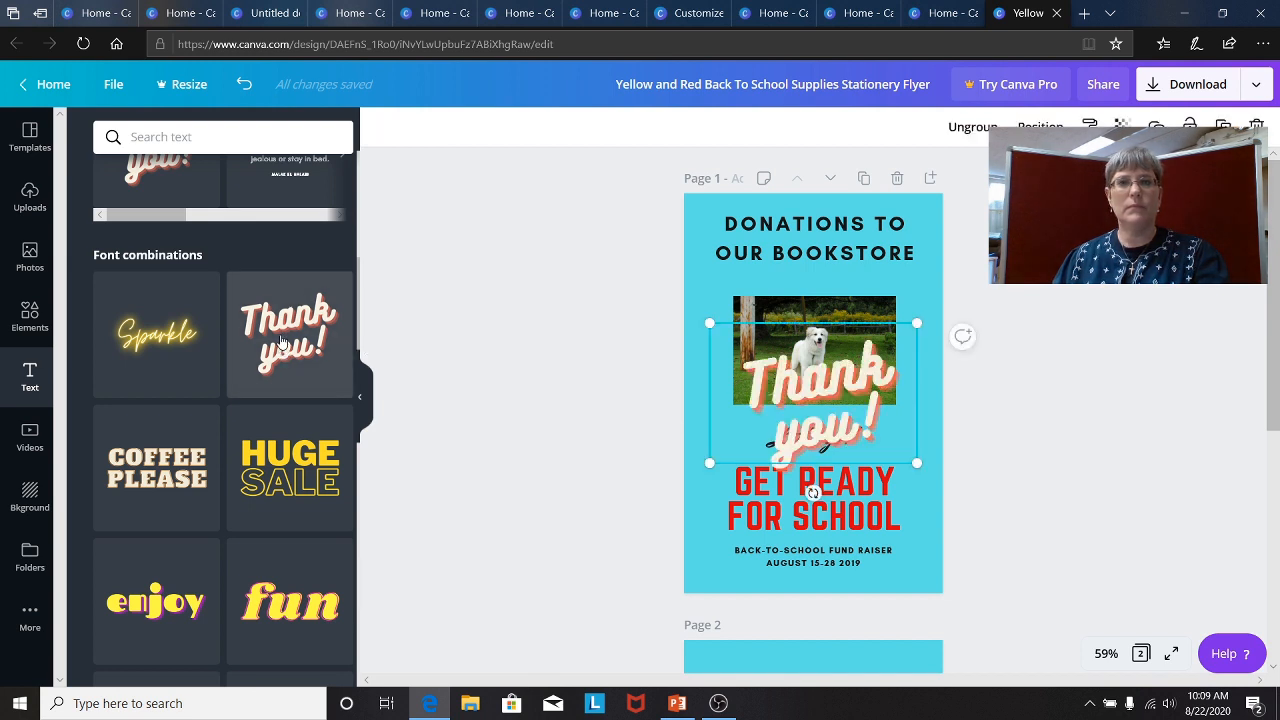
left_click_drag(281, 341, 312, 349)
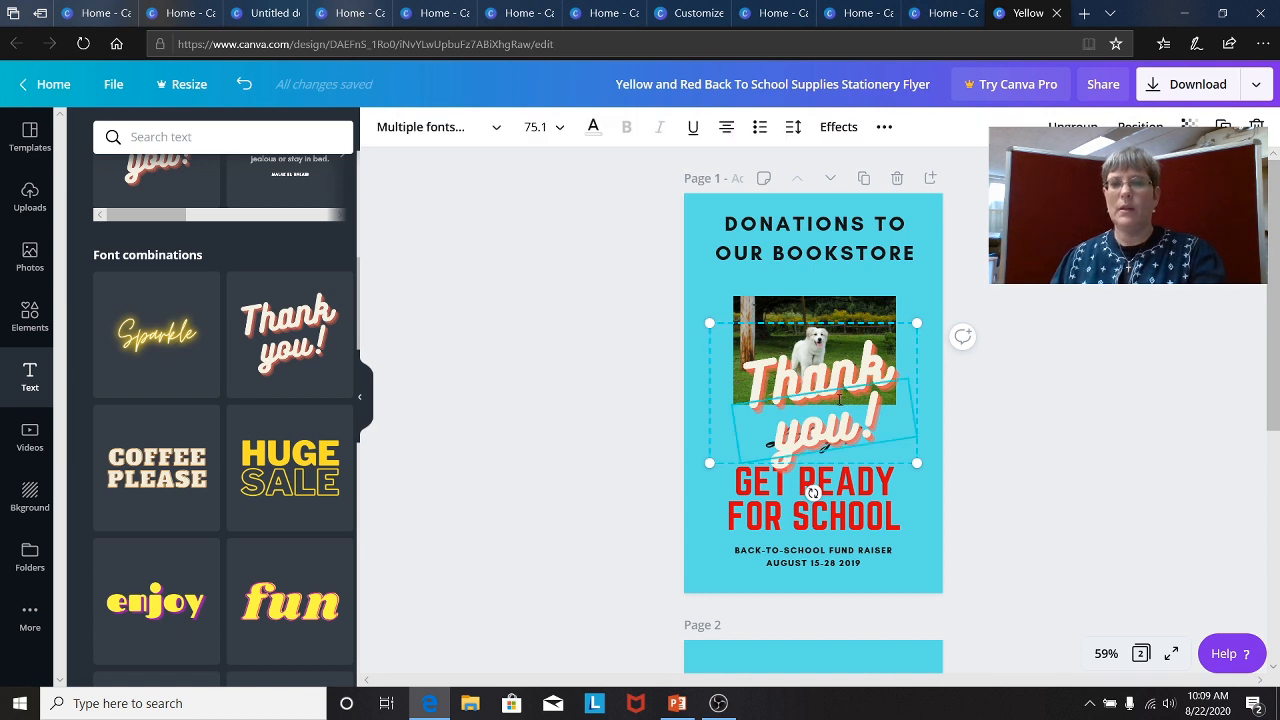
left_click(799, 306)
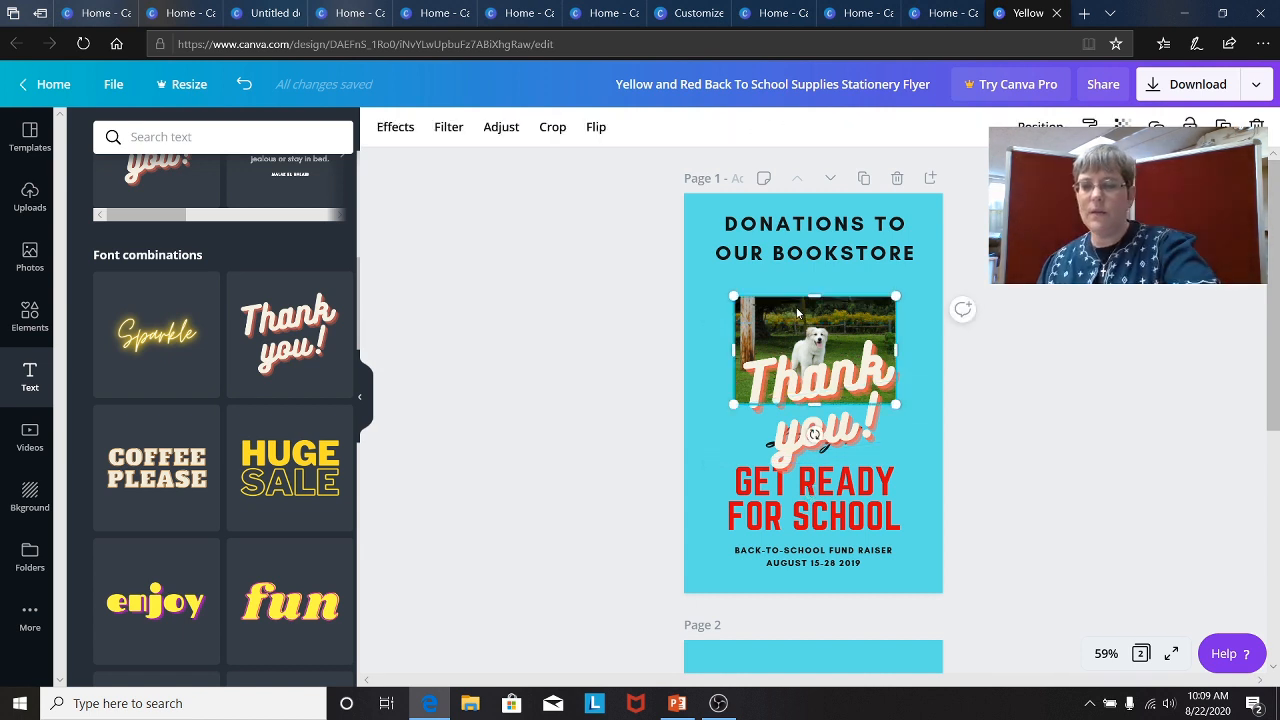
key("Delete")
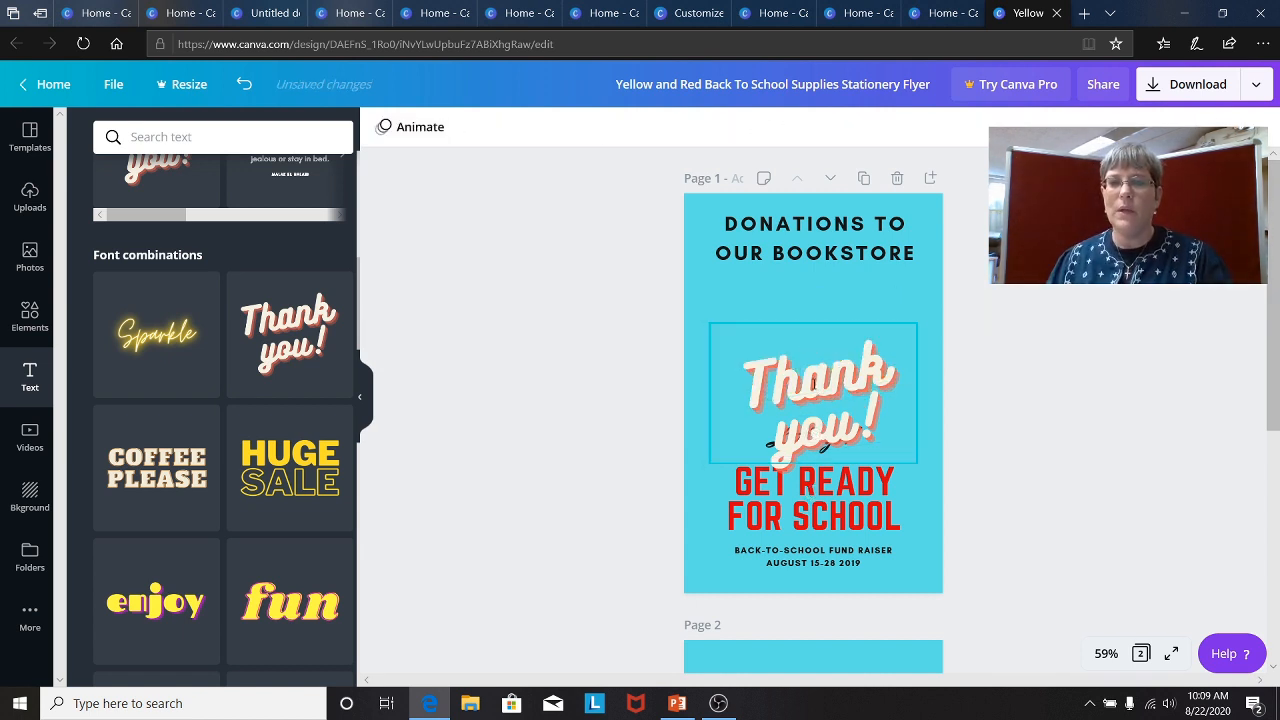
Move the upper of the overlapping "Thank you!" texts up and delete the duplicate copy
left_click(813, 383)
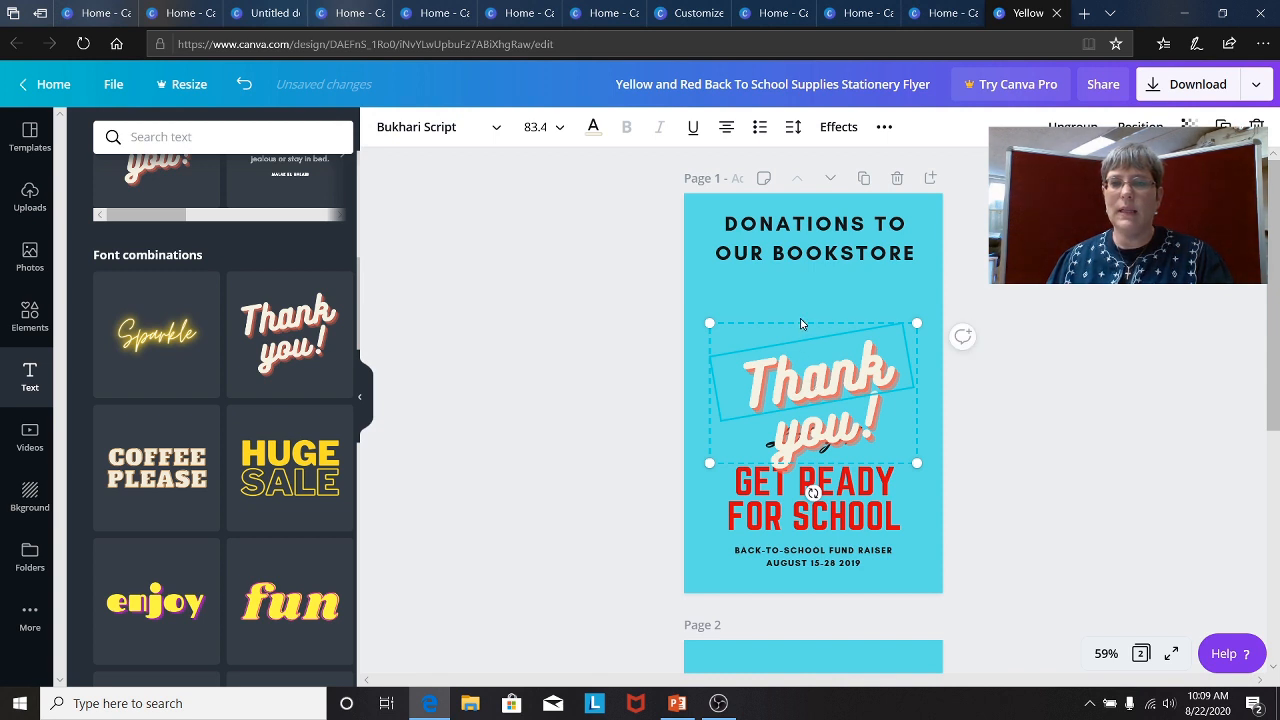
left_click_drag(804, 352, 804, 326)
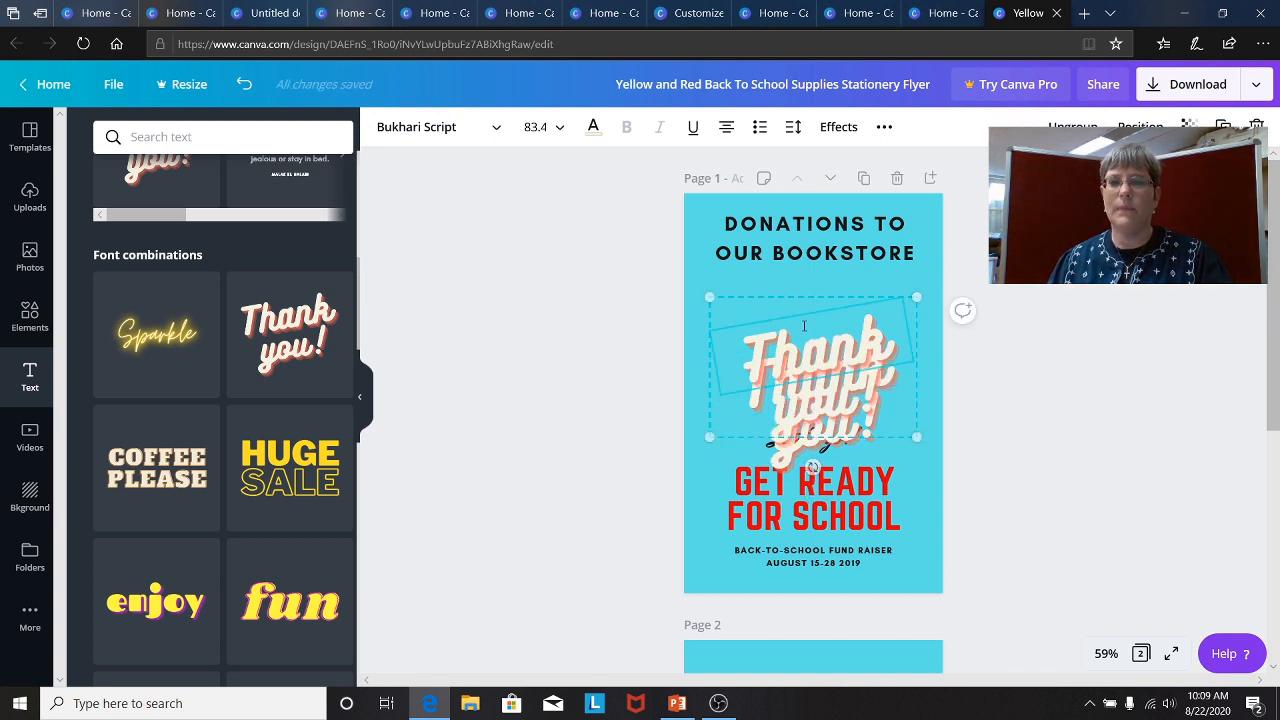
left_click(832, 385)
key("Delete")
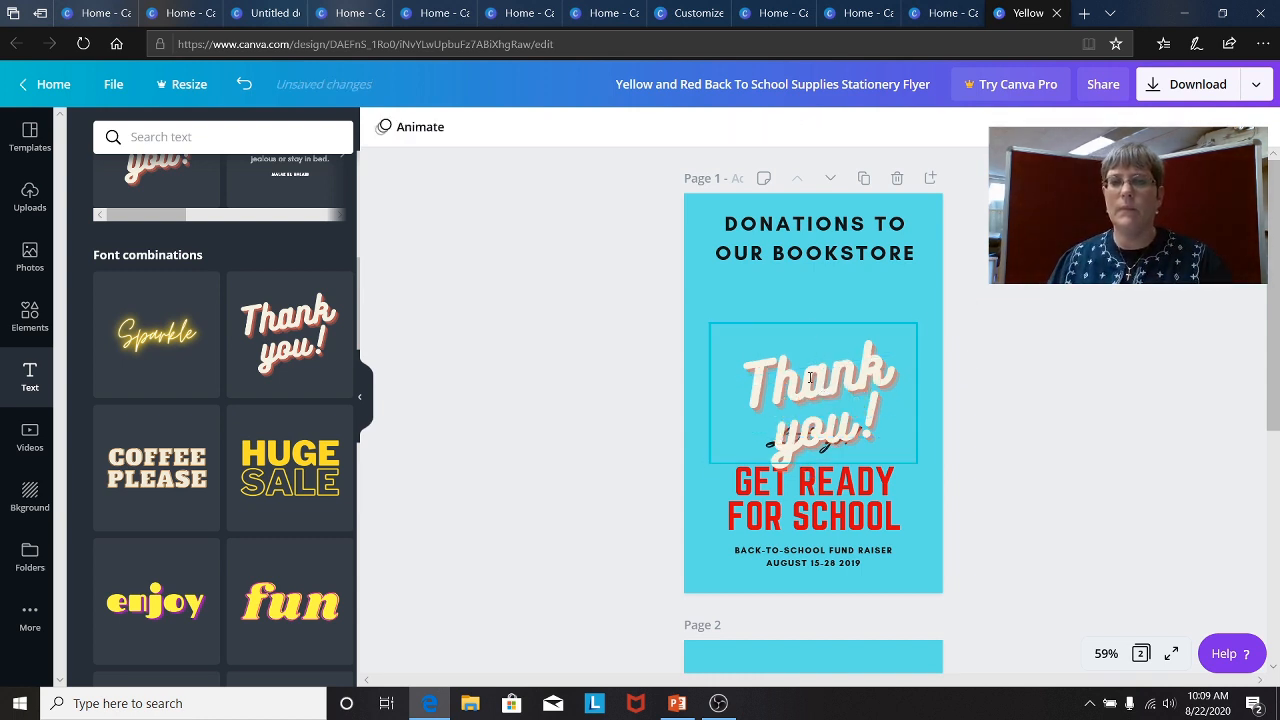
Move the remaining "Thank you!" text up into the space between the bookstore heading and "Let's go!"
left_click(807, 355)
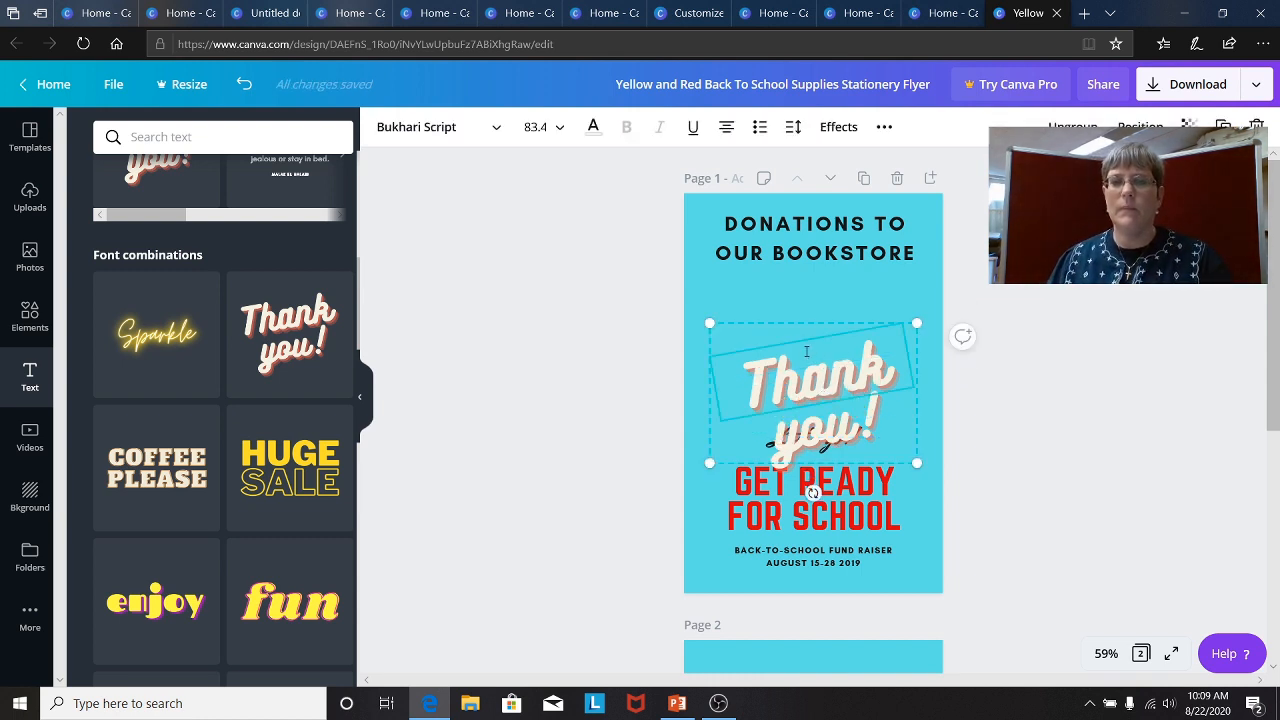
left_click(767, 312)
left_click(745, 340)
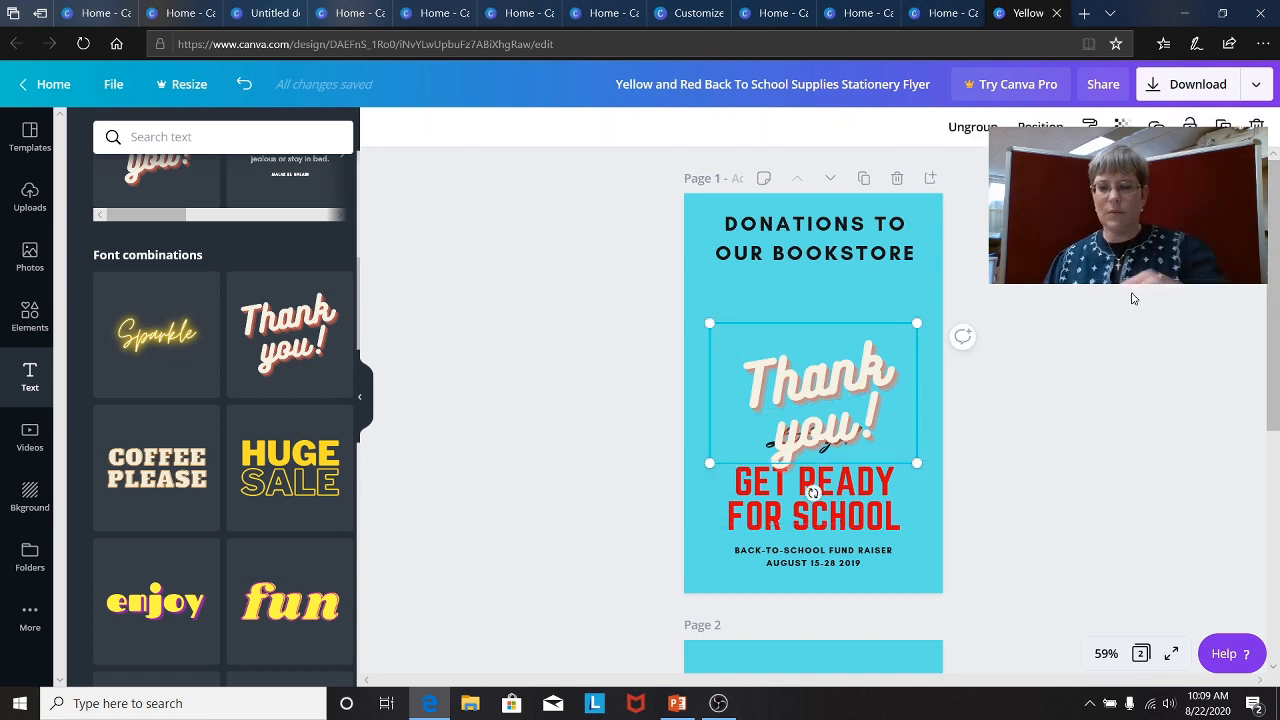
key("Up")
key("Up")
key("Up")
key("Up")
key("Up")
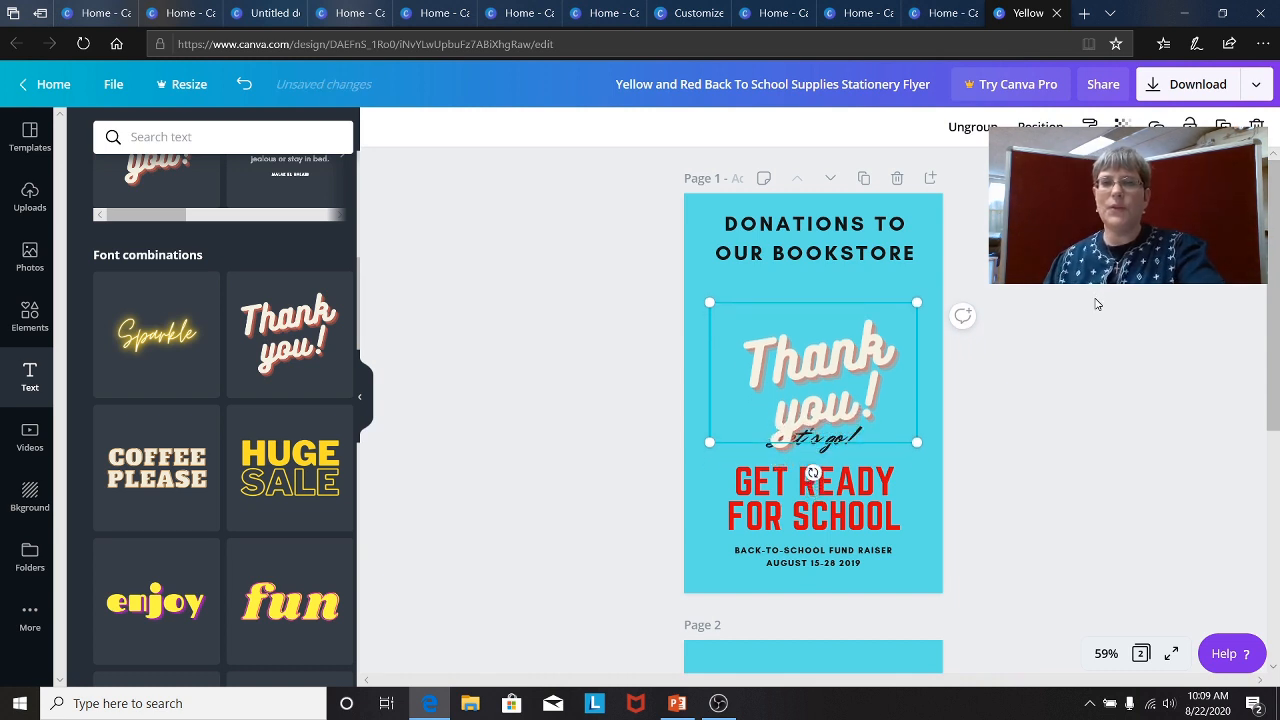
key("Up")
key("Up")
key("Up")
key("Up")
key("Up")
key("Up")
key("Up")
key("Up")
key("Up")
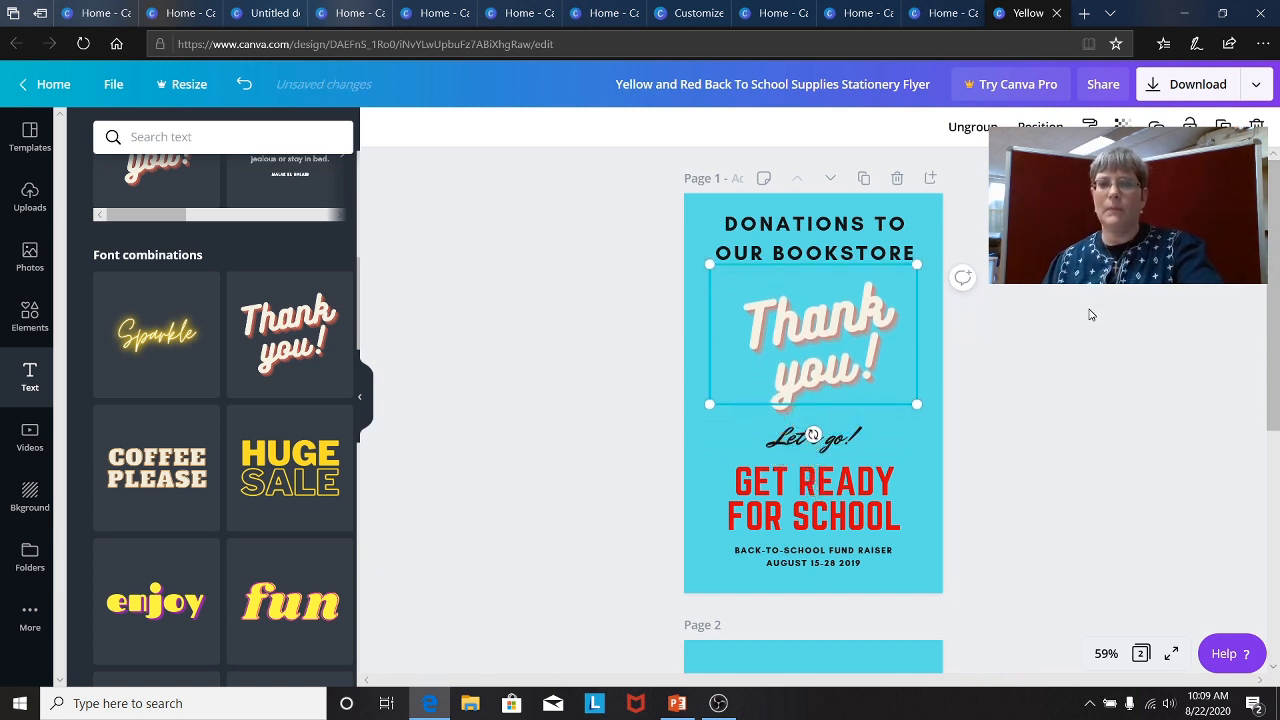
left_click(991, 366)
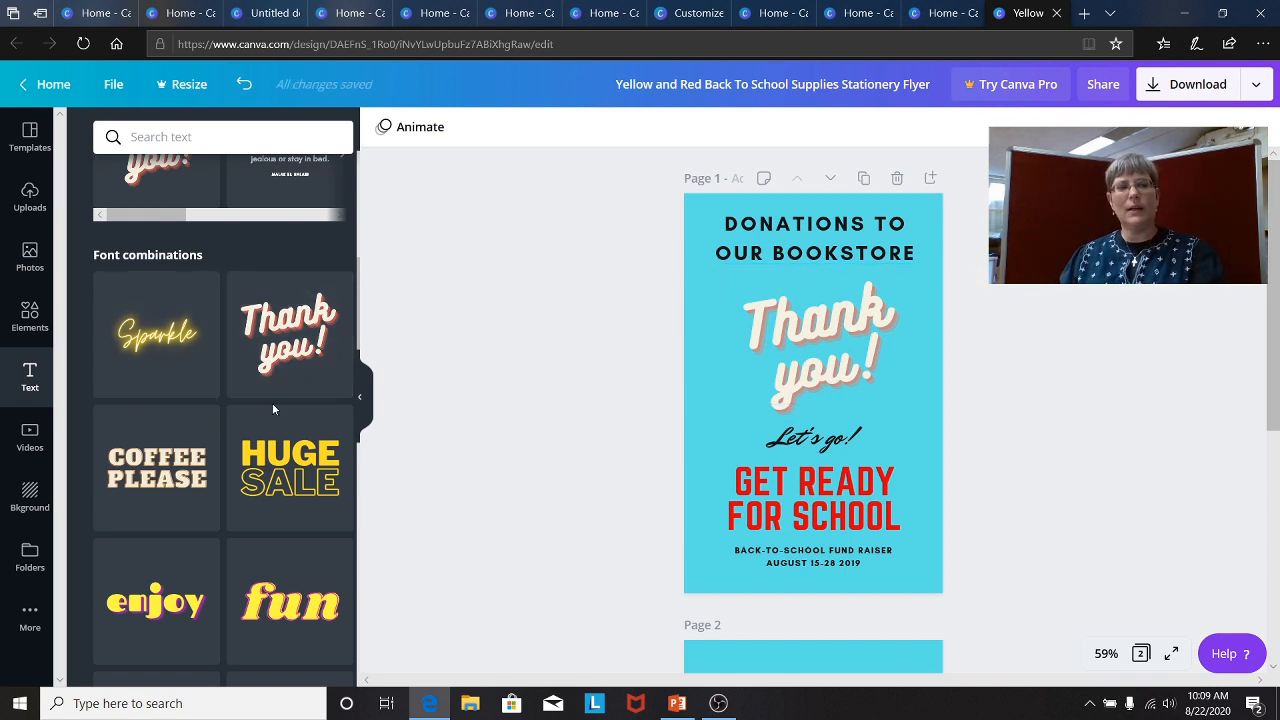
Try the "Sparkle" font combination on page 1, then delete it and the word "you!" from the "Thank you!" text
left_click(152, 342)
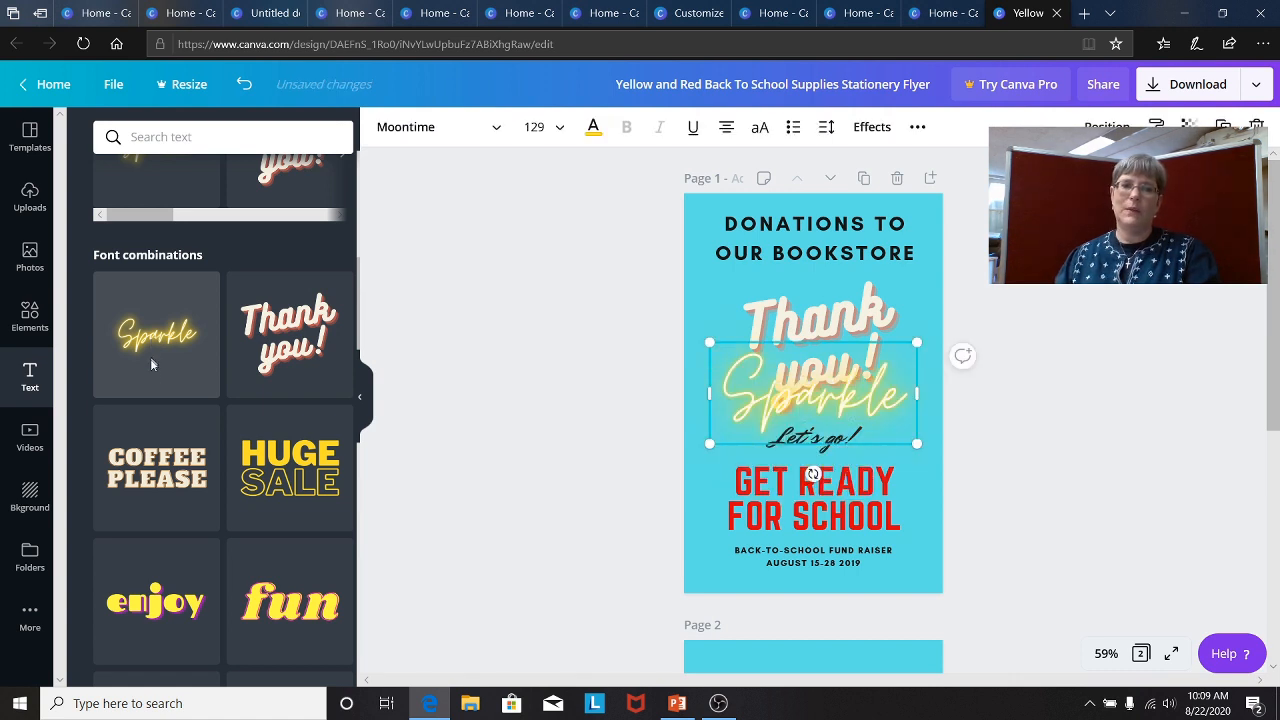
key("Delete")
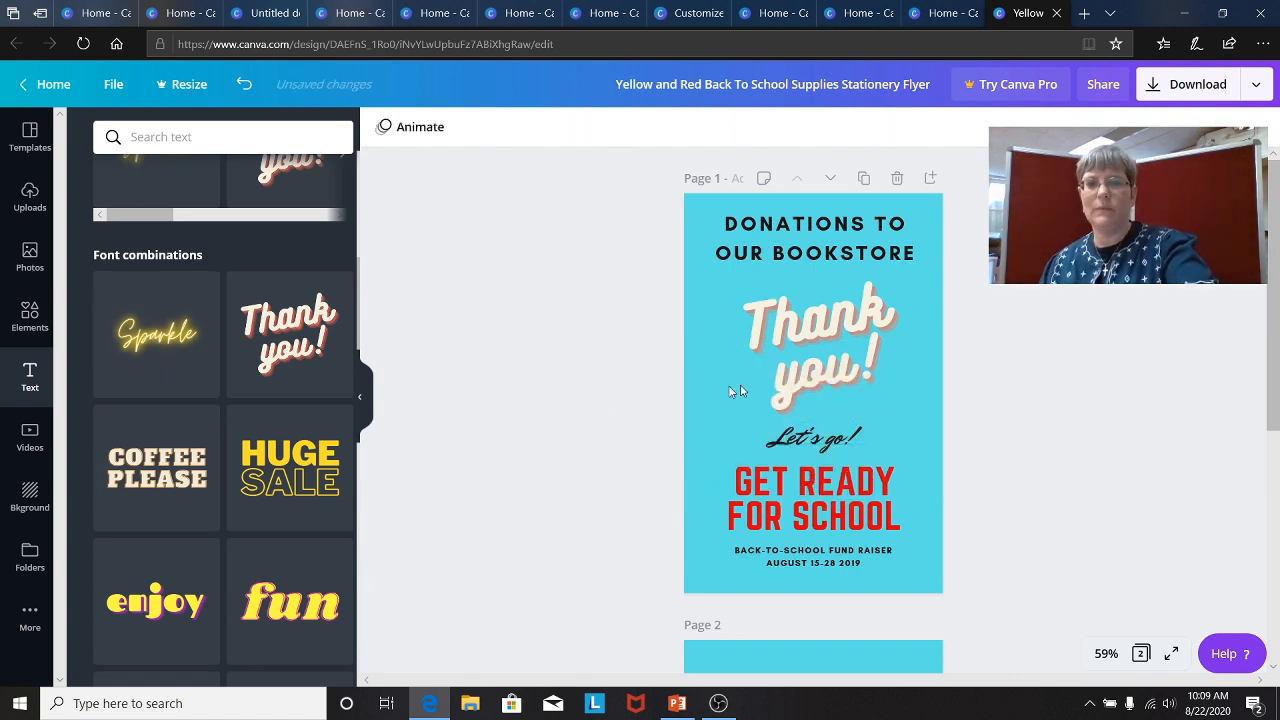
left_click(832, 368)
key("Delete")
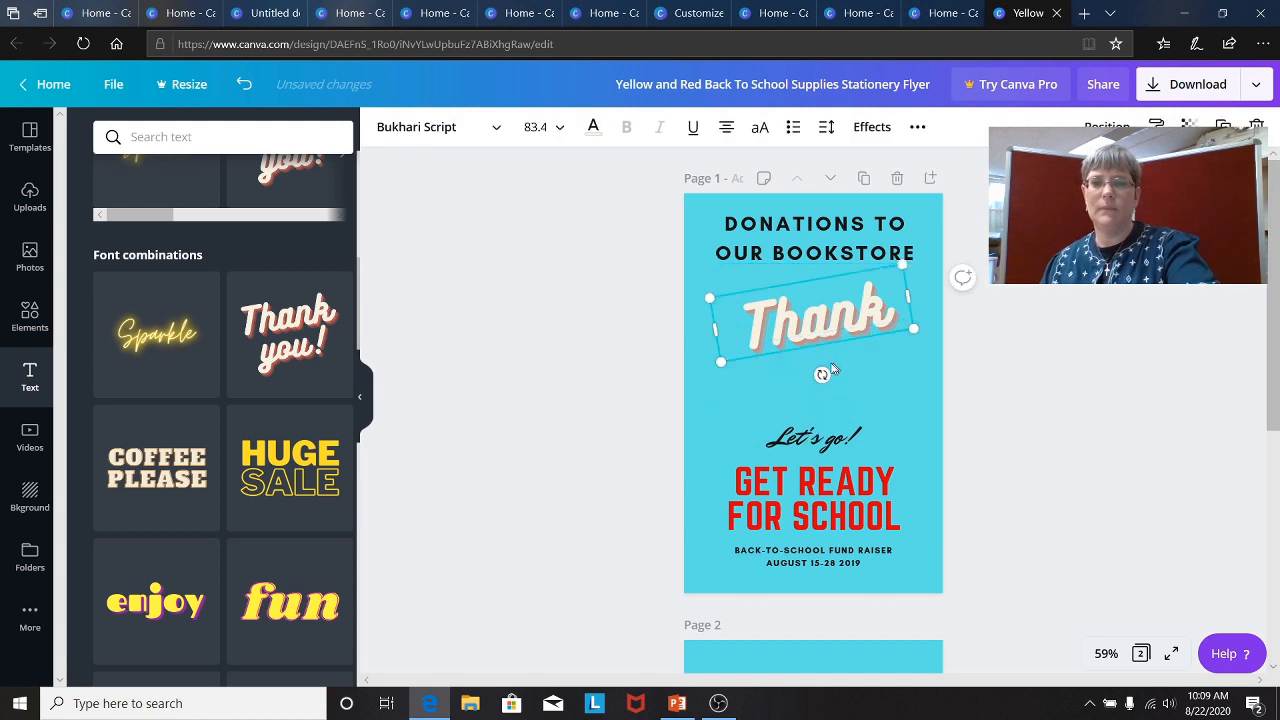
Undo all the text and dog photo edits on page 1, back to the original flyer with the colored pencils photo
left_click(244, 84)
left_click(244, 84)
left_click(244, 84)
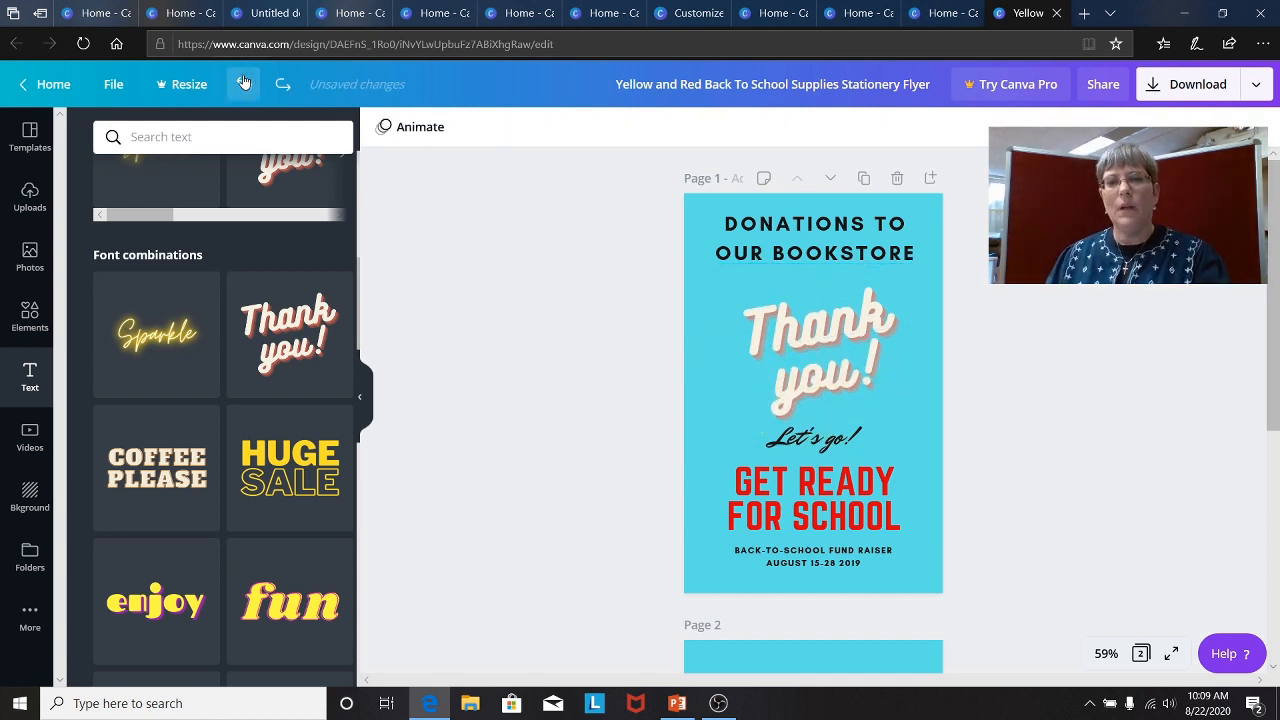
left_click(243, 82)
left_click(241, 92)
left_click(241, 92)
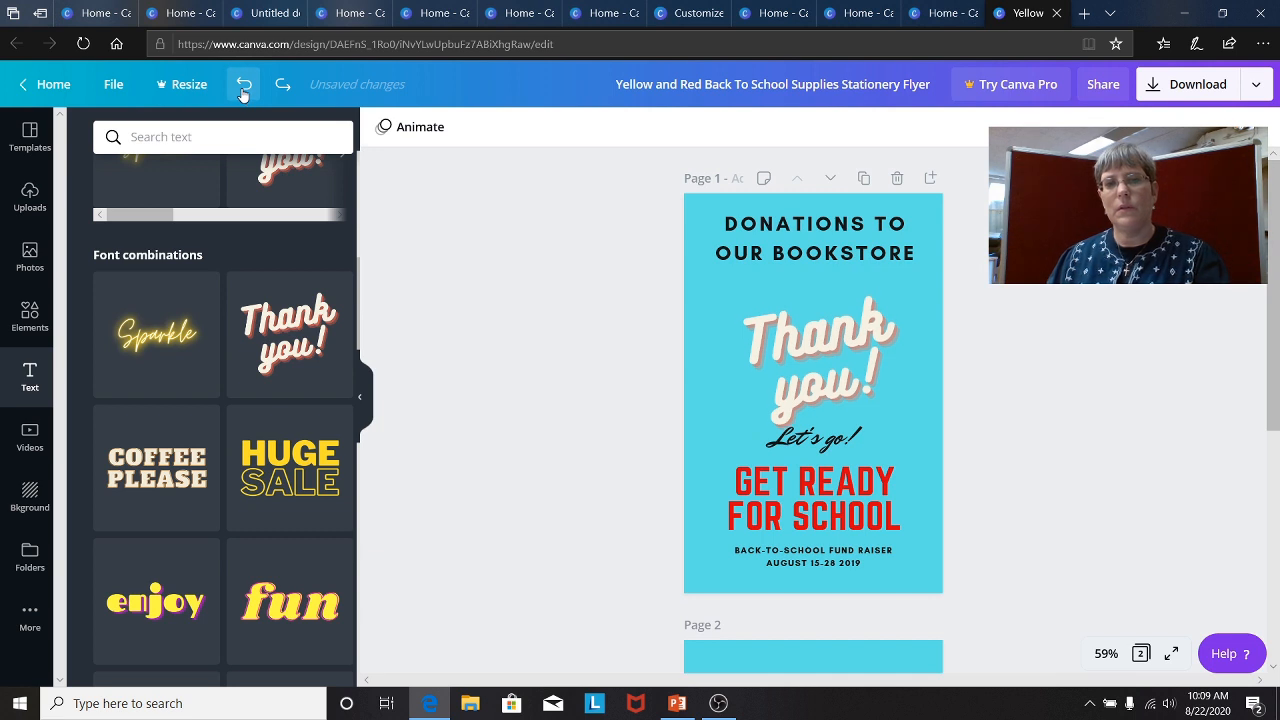
left_click(241, 92)
left_click(241, 92)
left_click(241, 92)
left_click(241, 92)
left_click(241, 92)
left_click(241, 92)
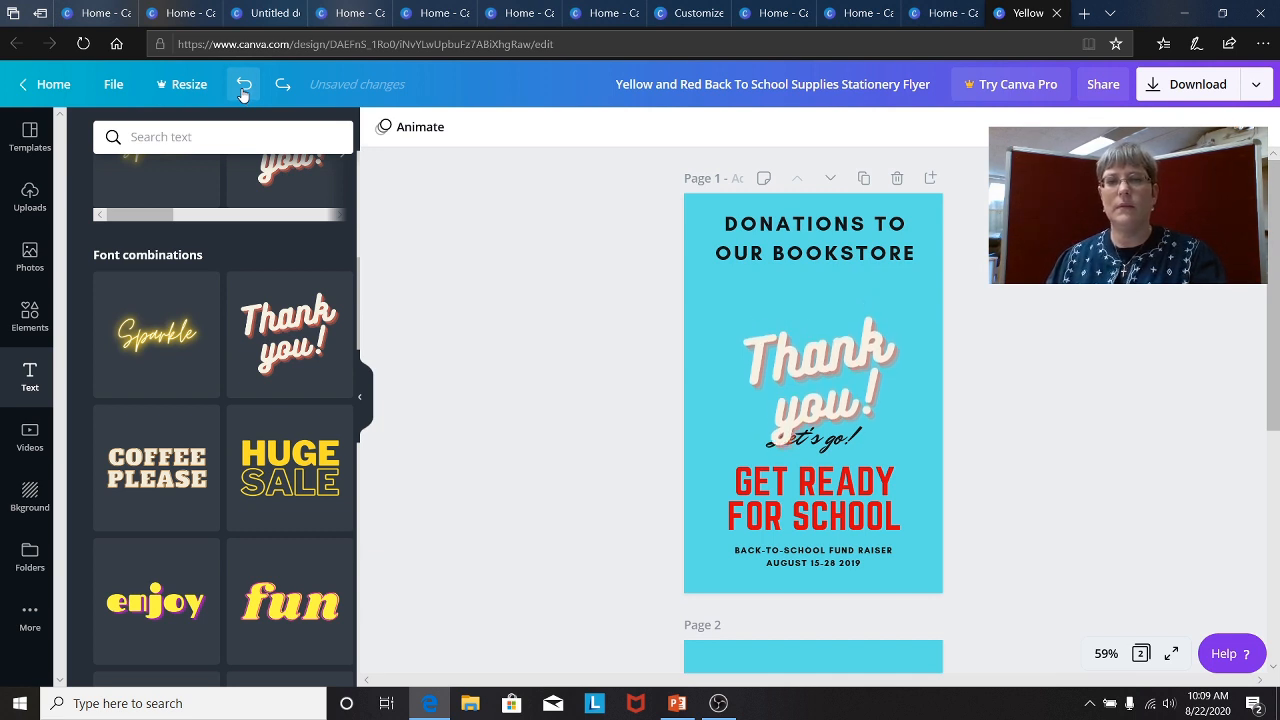
left_click(241, 92)
left_click(241, 92)
left_click(241, 92)
left_click(241, 92)
left_click(241, 92)
left_click(241, 92)
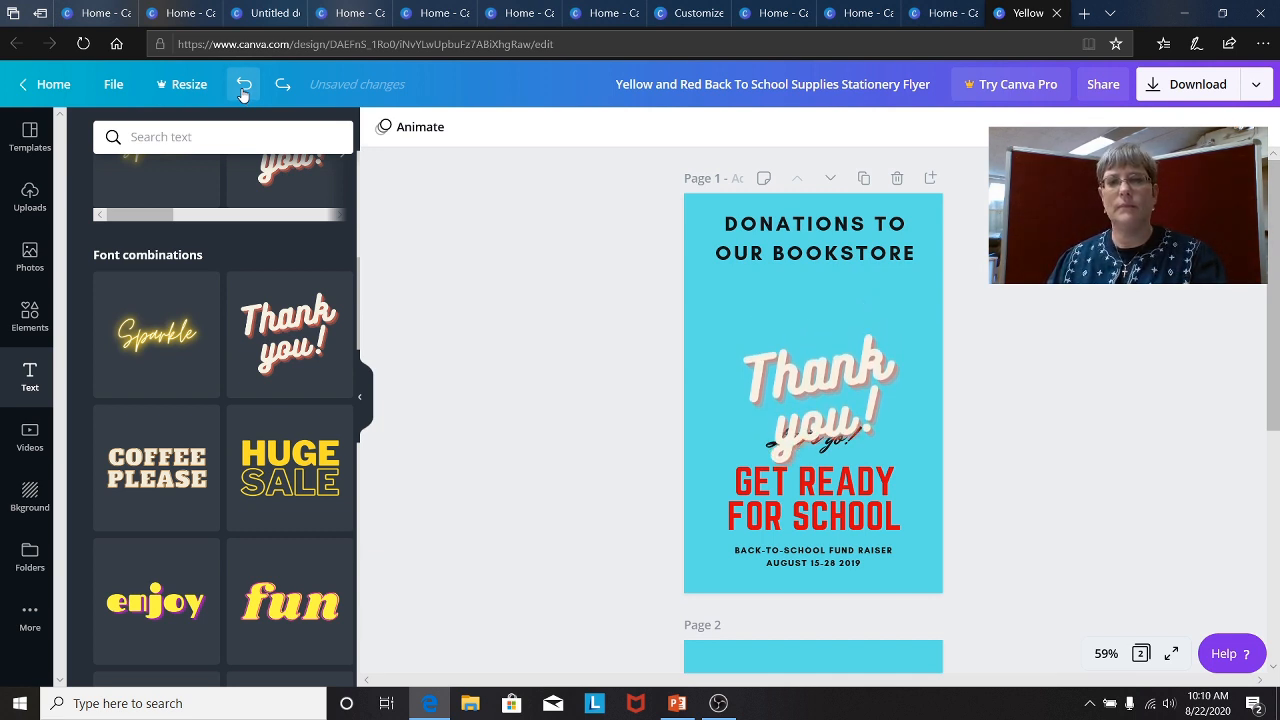
left_click(241, 92)
left_click(241, 92)
left_click(241, 92)
left_click(241, 92)
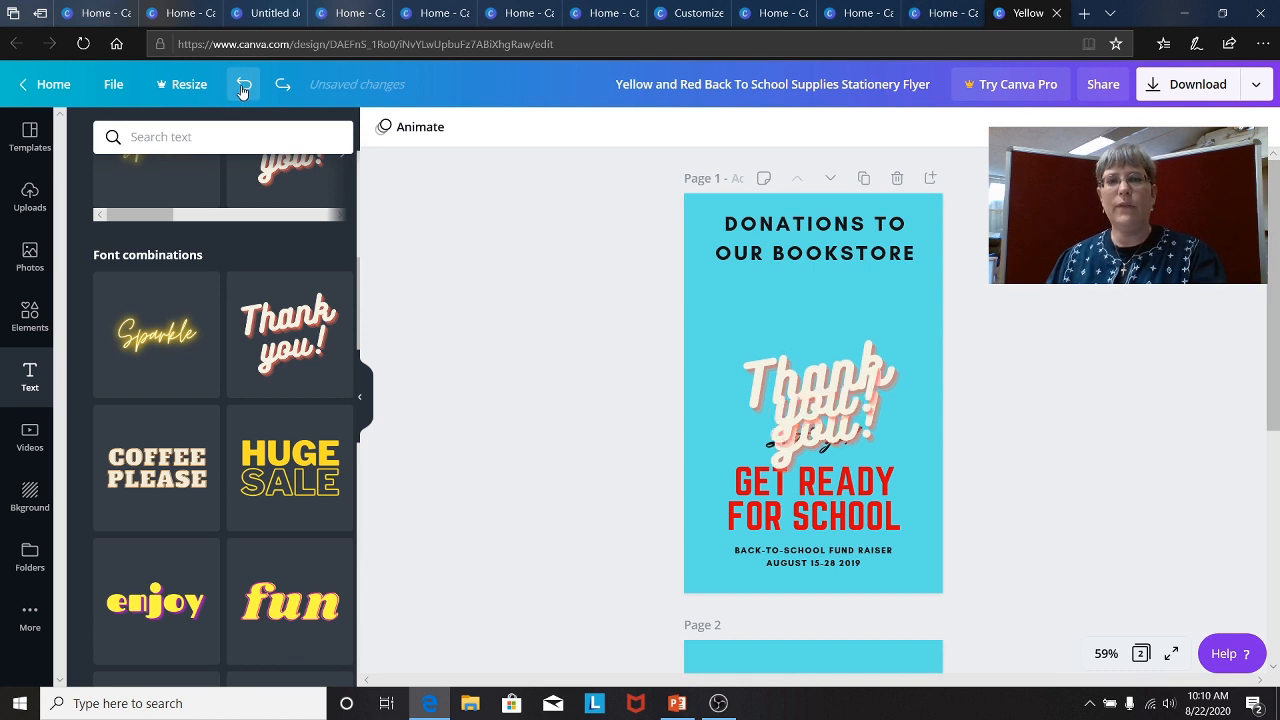
left_click(241, 92)
left_click(241, 92)
left_click(241, 92)
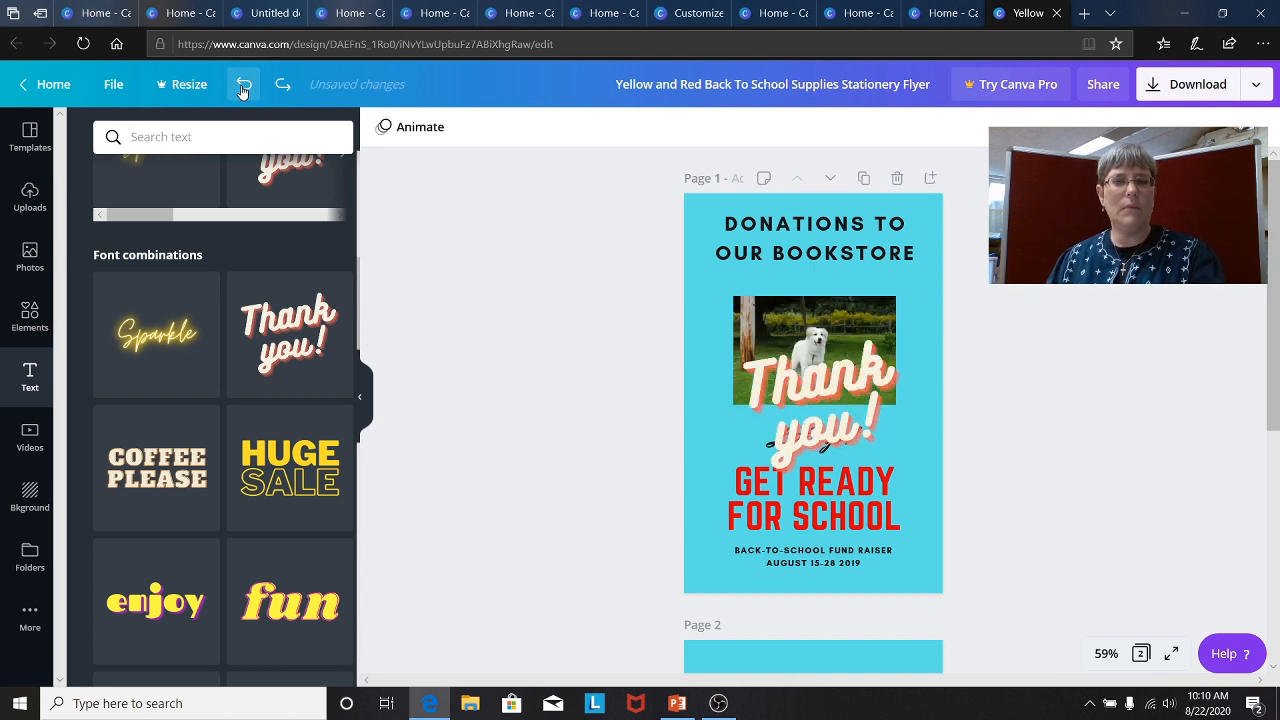
left_click(241, 92)
left_click(241, 92)
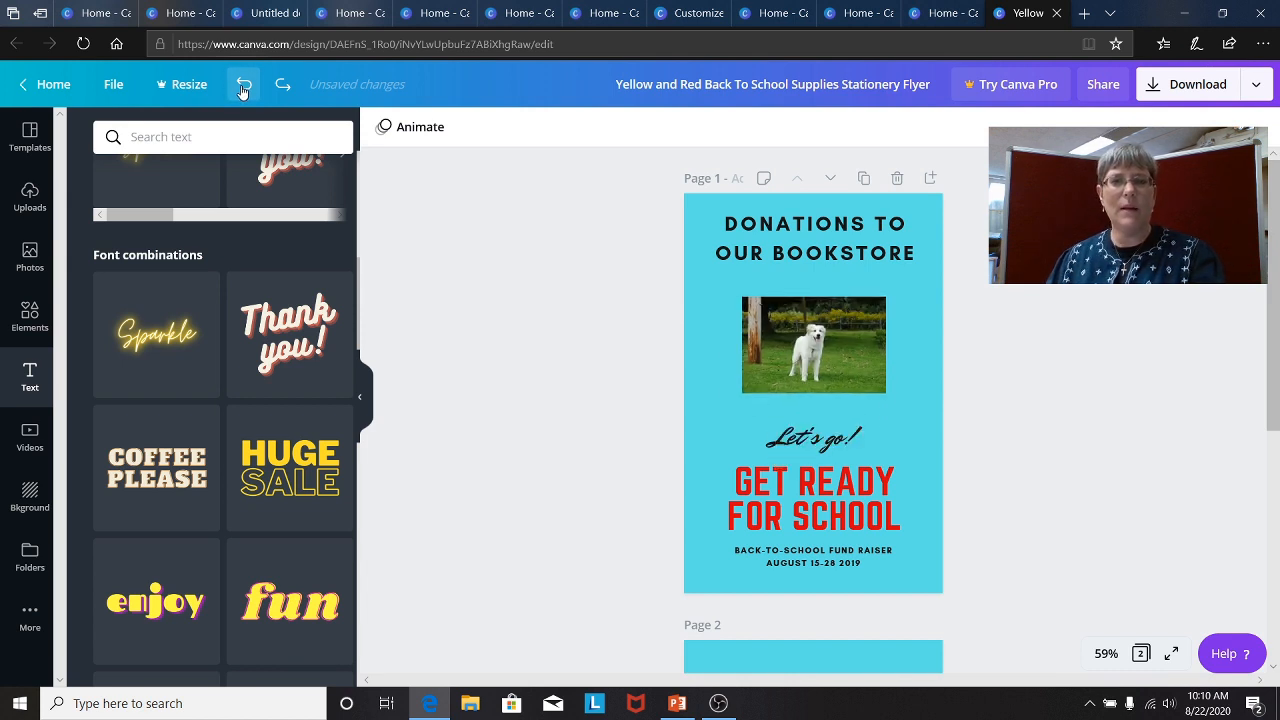
left_click(241, 92)
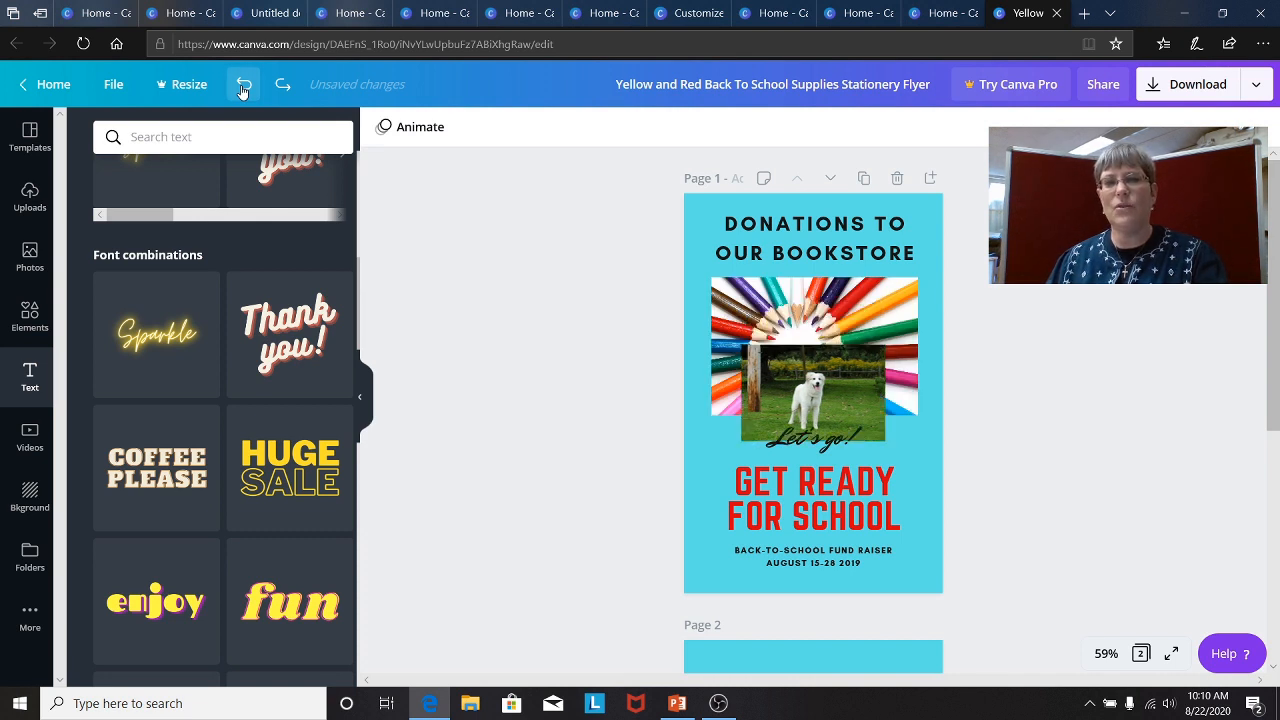
left_click(241, 90)
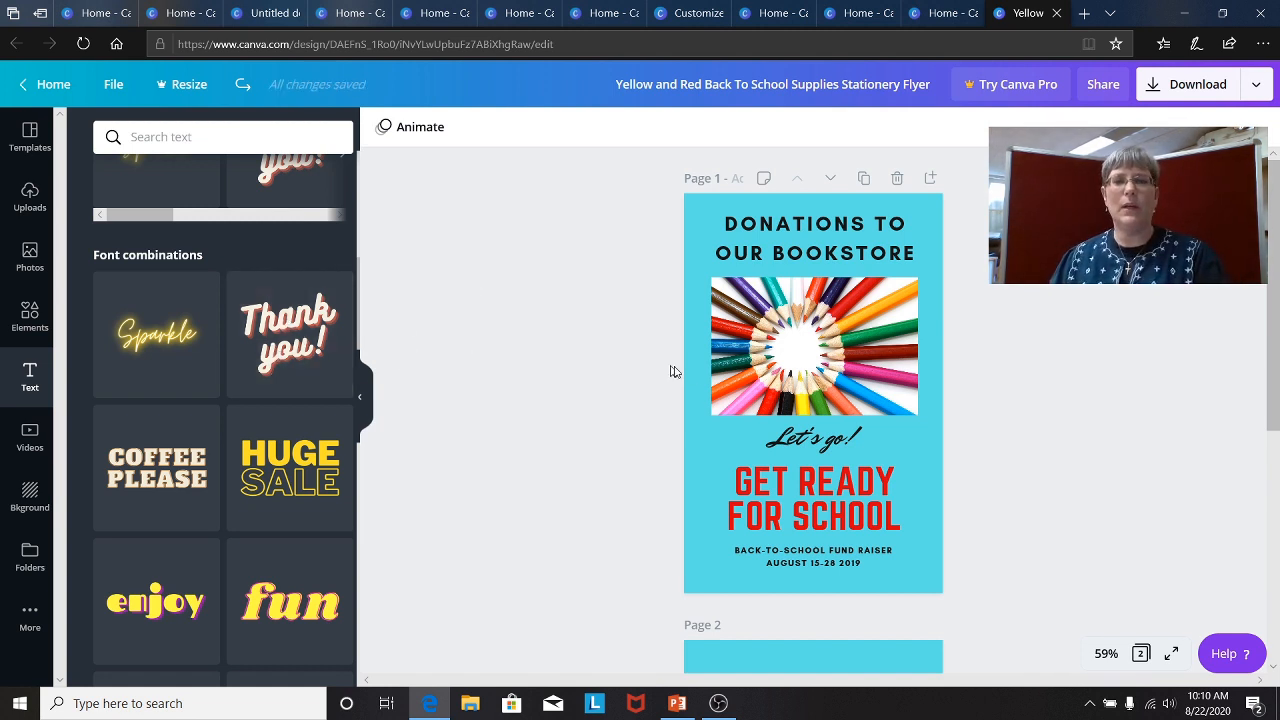
Add a new blank page after page 2 of the flyer
scroll(217, 471, "down", 3)
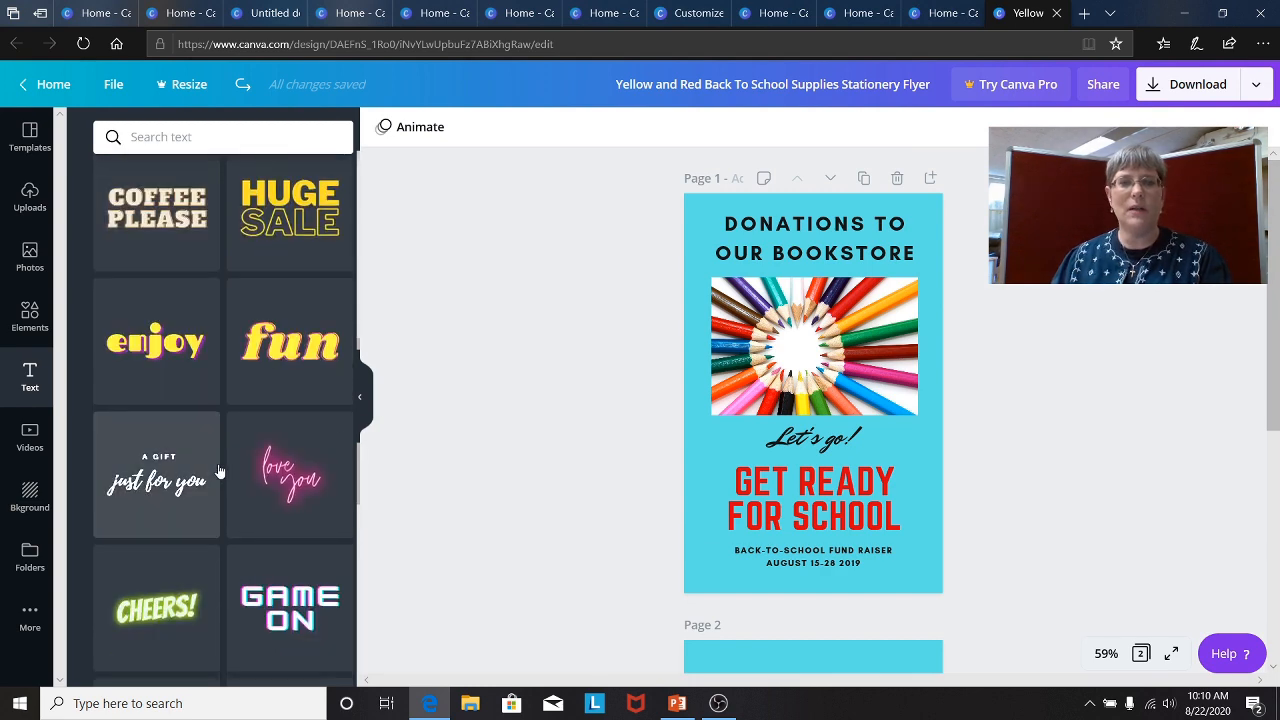
scroll(805, 357, "down", 5)
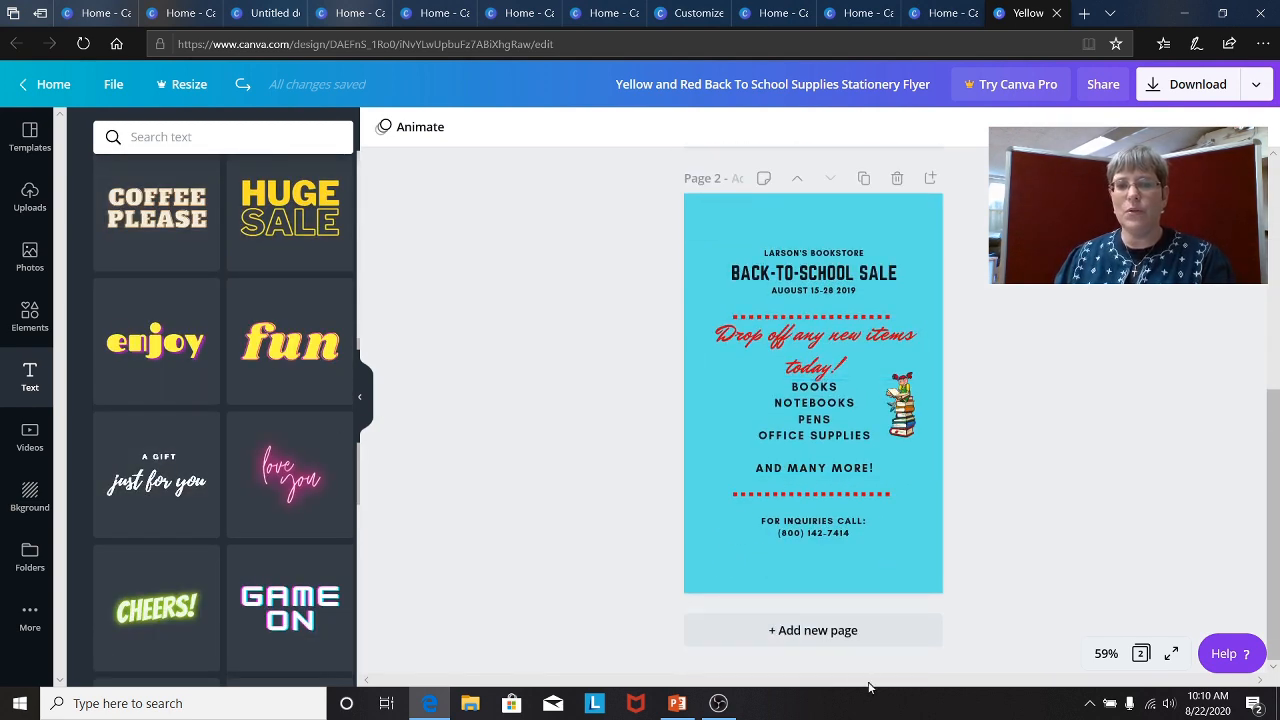
left_click(835, 631)
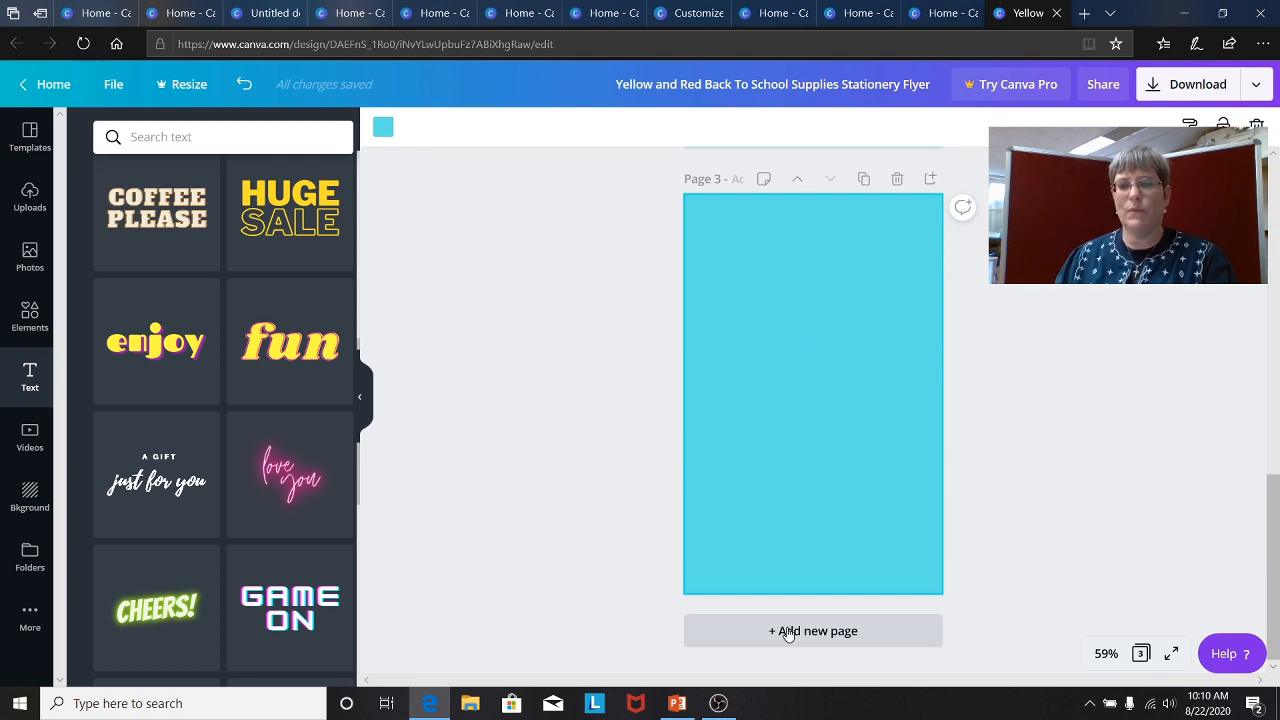
scroll(783, 331, "up", 5)
scroll(800, 281, "up", 3)
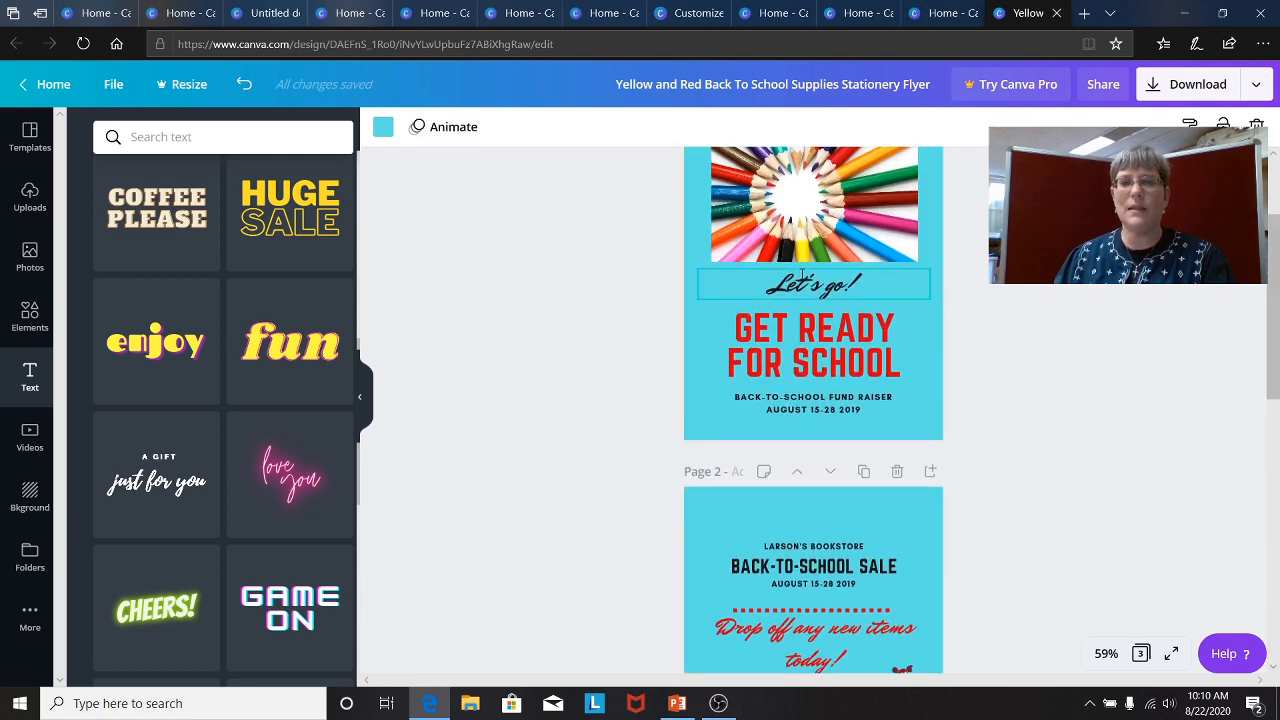
scroll(811, 334, "down", 7)
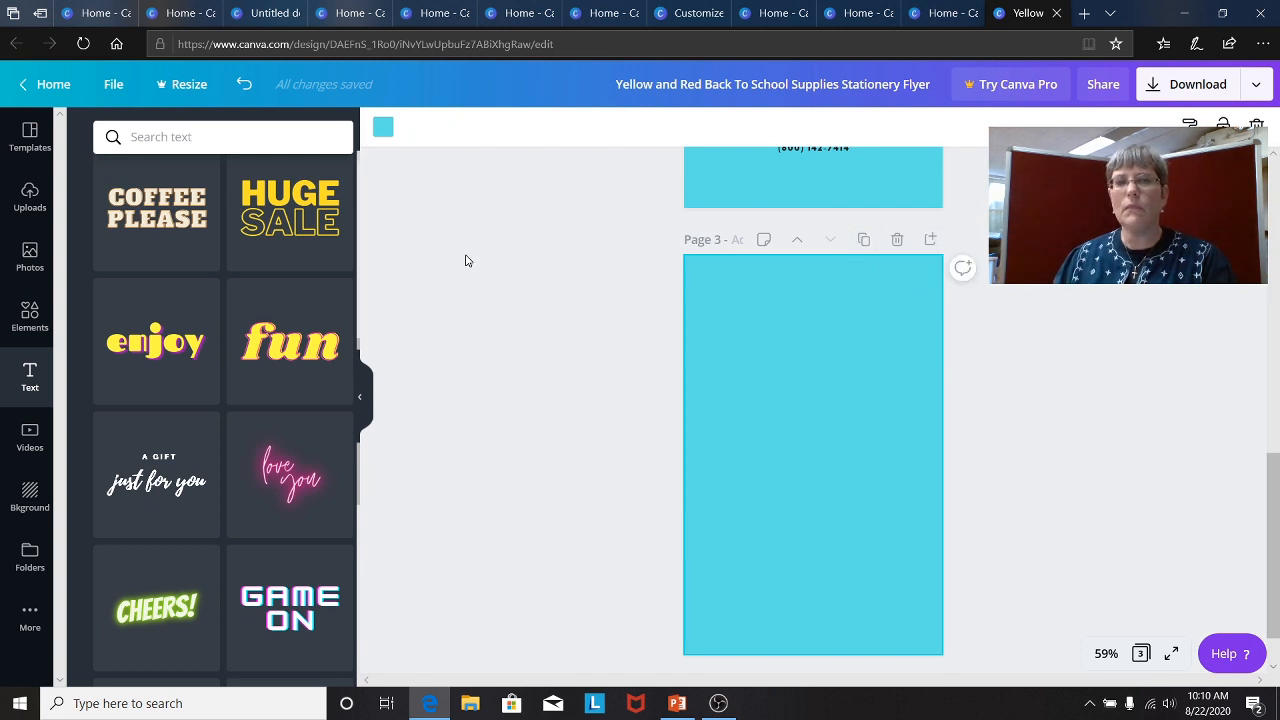
Delete the blank page 3 from the flyer
scroll(237, 400, "down", 3)
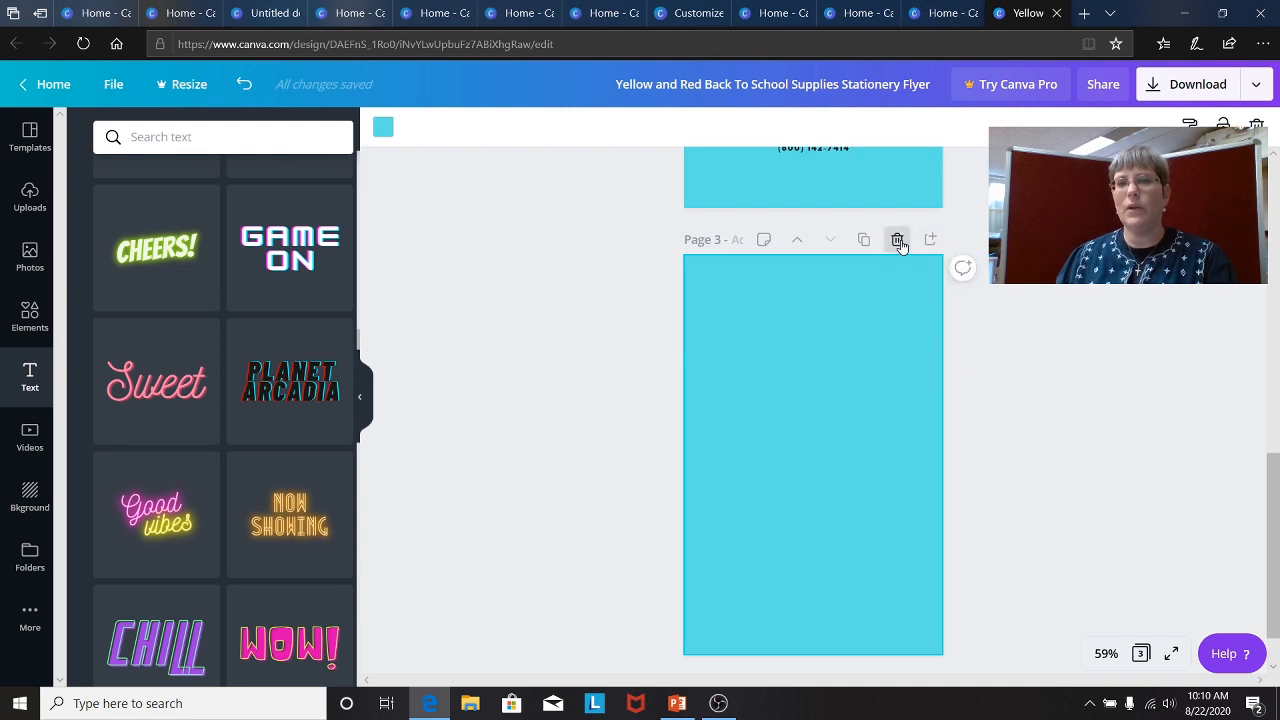
left_click(896, 240)
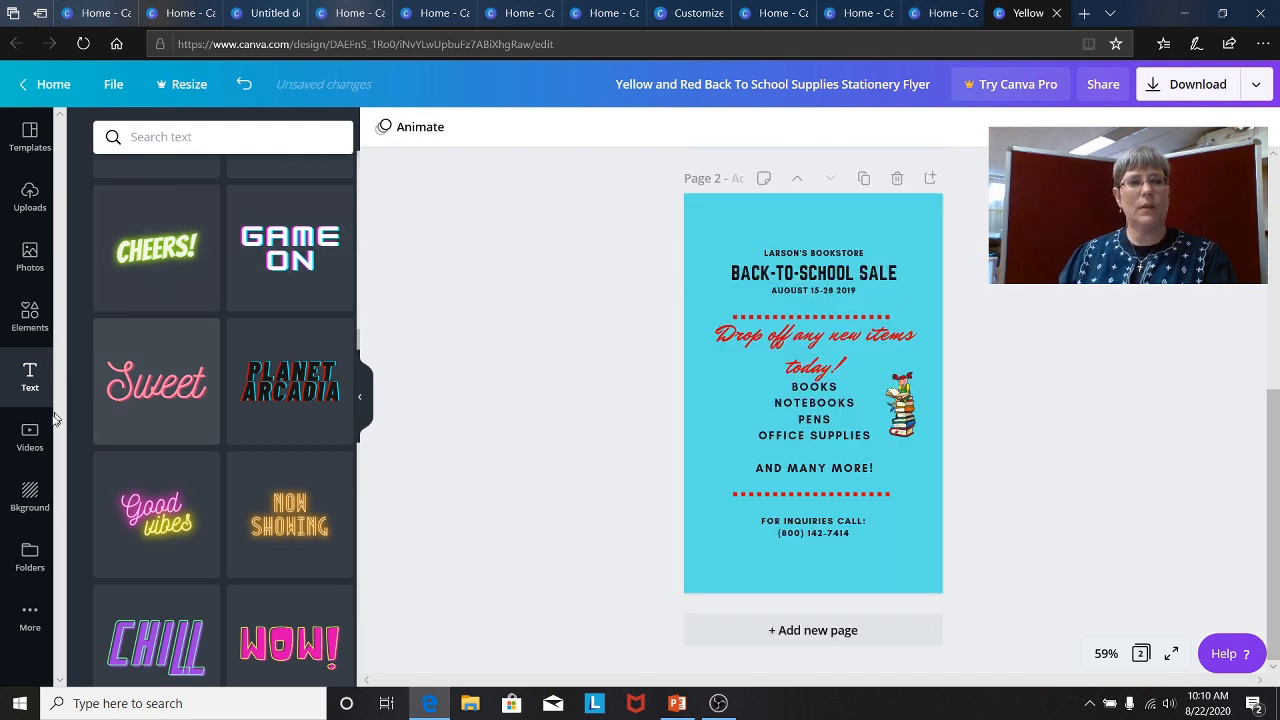
Look through the available videos, backgrounds and additional apps and integrations, and leave the flyer for the home page
left_click(29, 440)
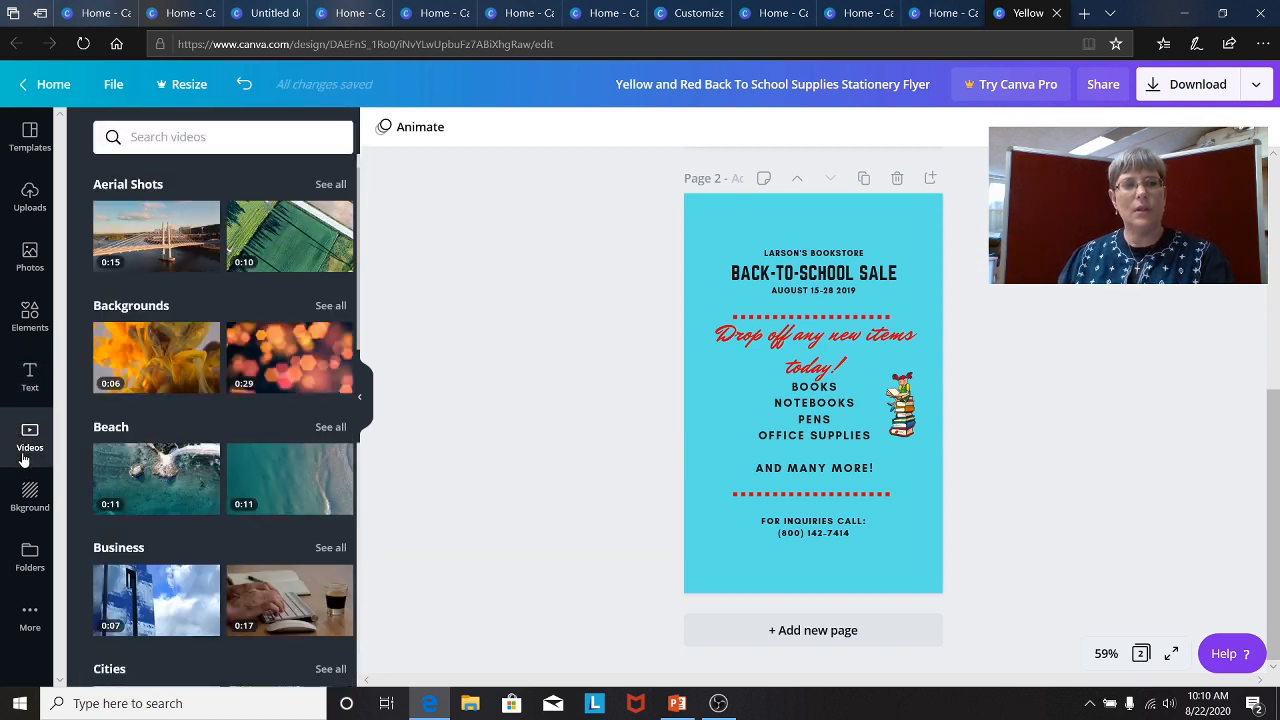
left_click(18, 513)
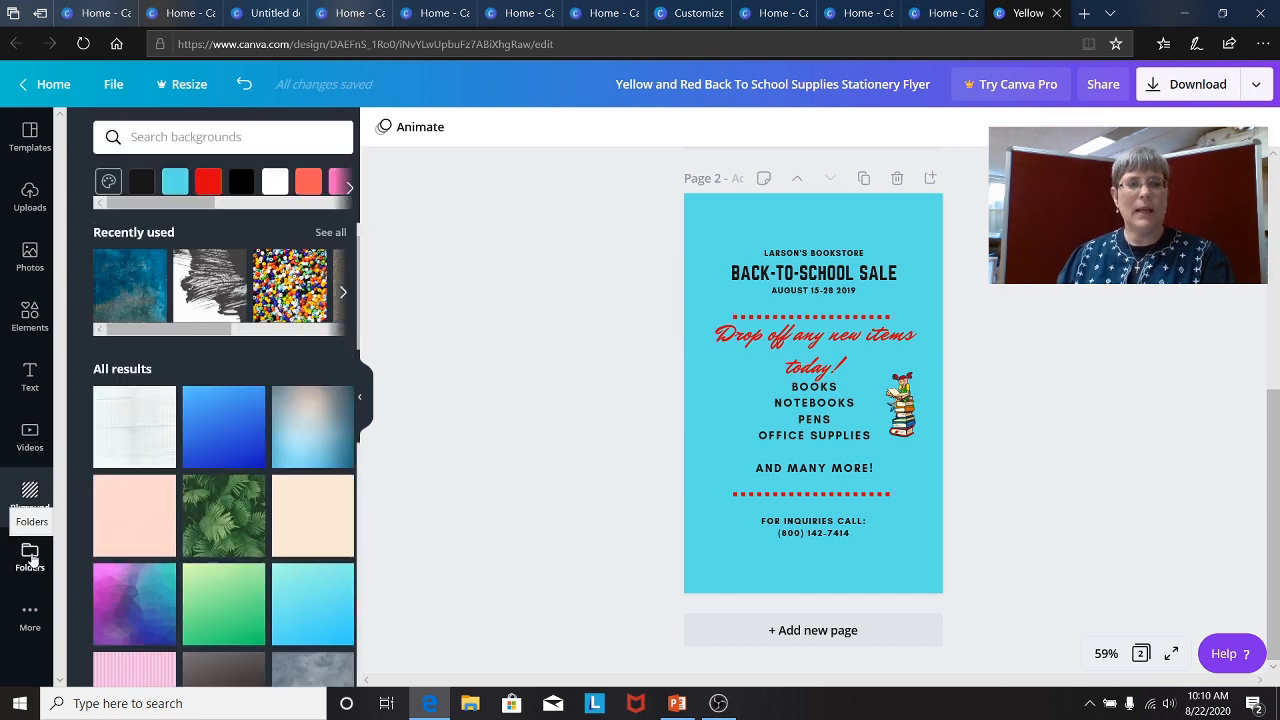
left_click(28, 617)
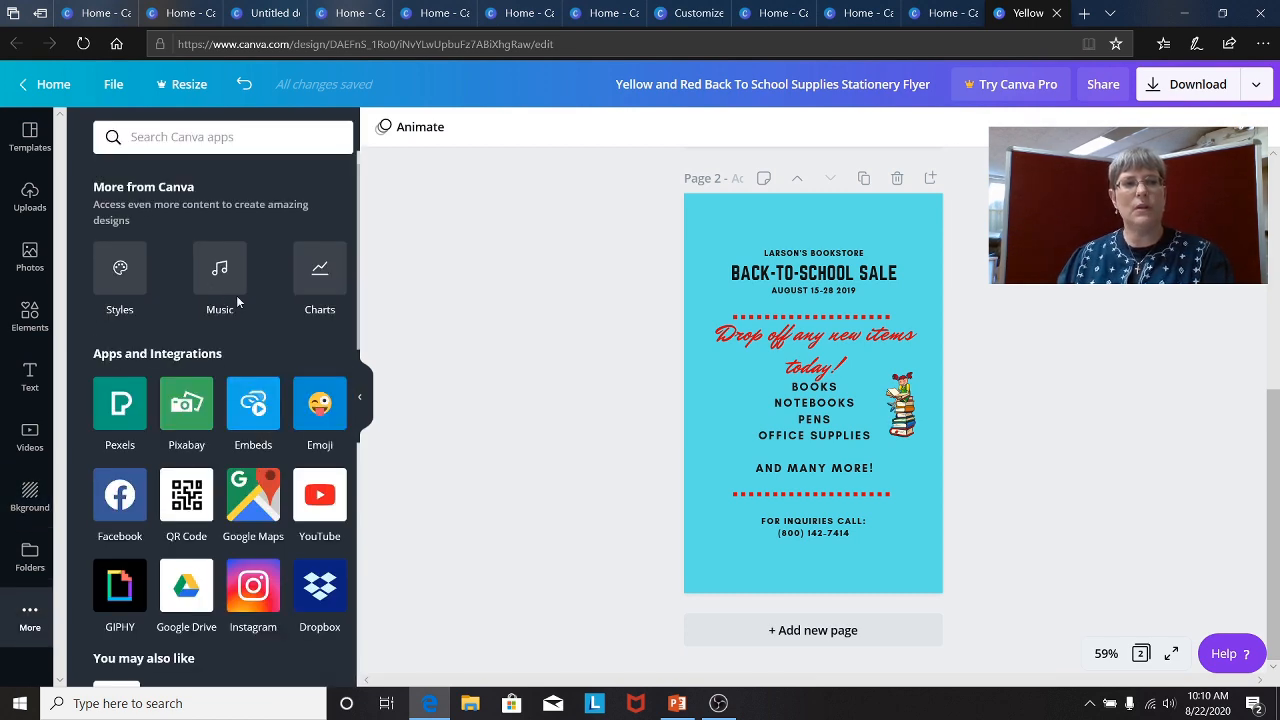
scroll(240, 310, "down", 3)
scroll(243, 318, "down", 2)
scroll(245, 315, "up", 5)
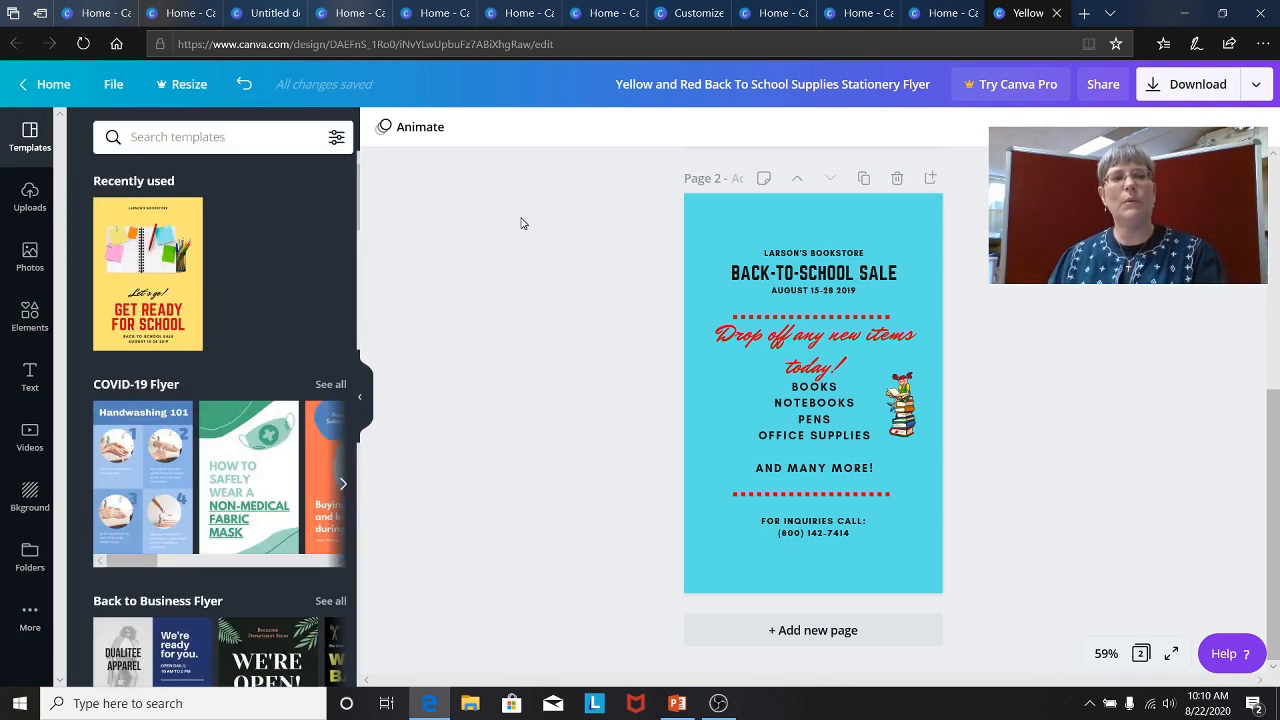
left_click(46, 84)
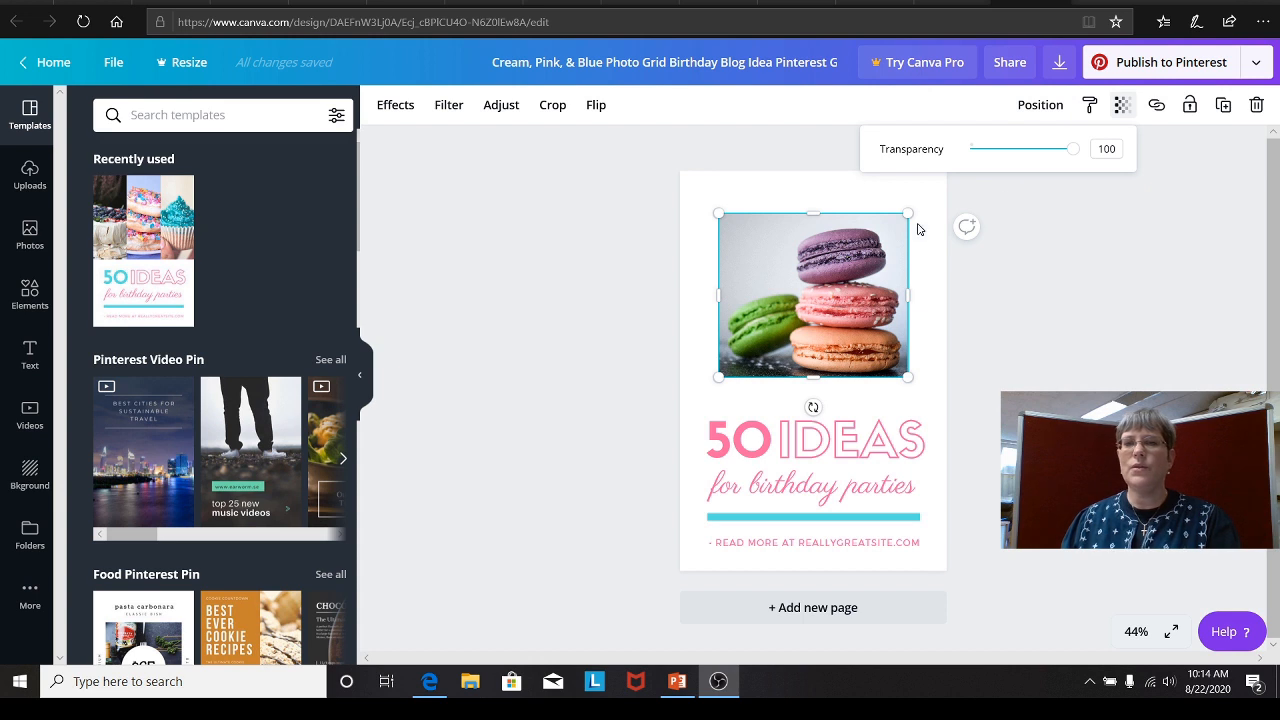
Try a transparency of 75 on the macaron photo in the birthday ideas pin and set it to 94
left_click(1121, 108)
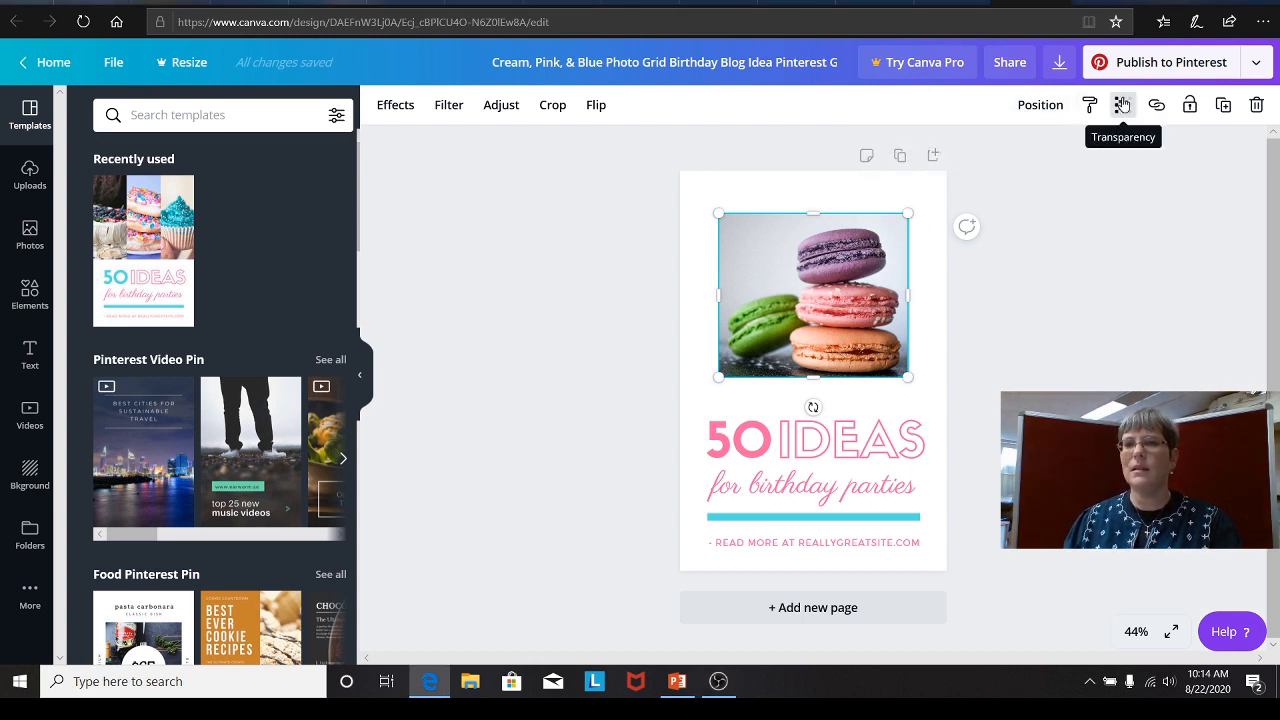
left_click(1124, 106)
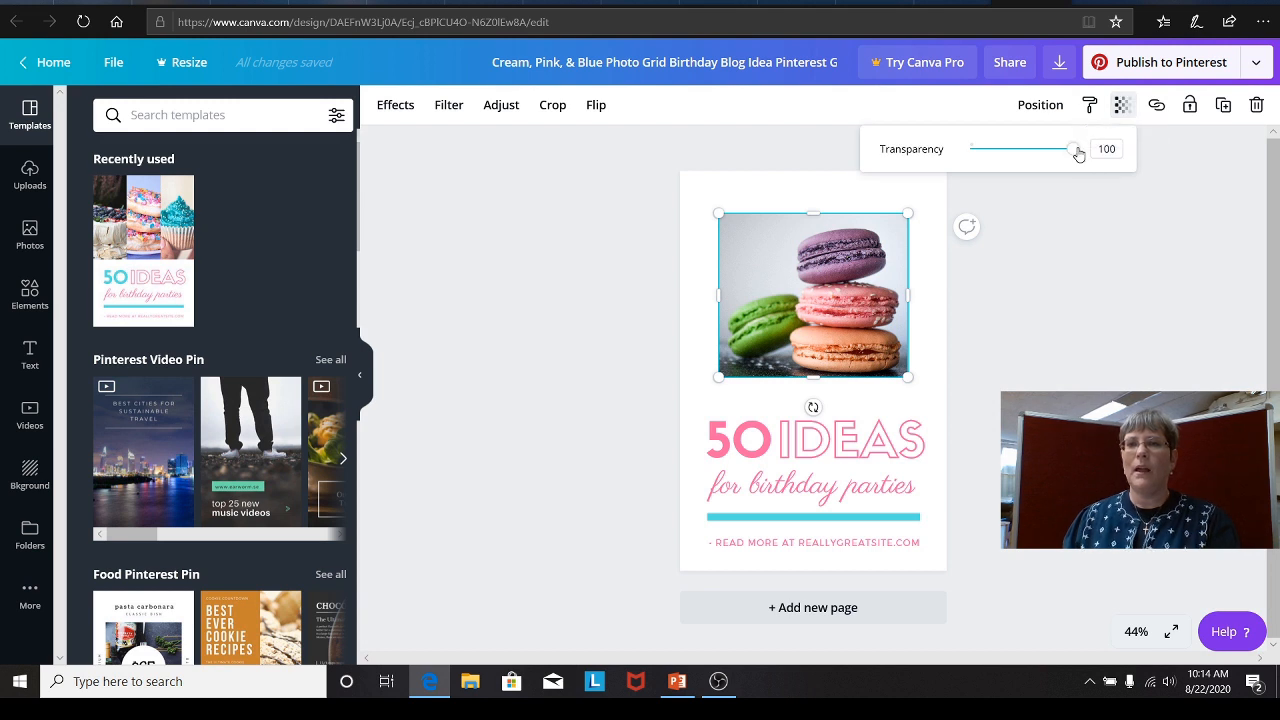
left_click_drag(1074, 150, 1048, 160)
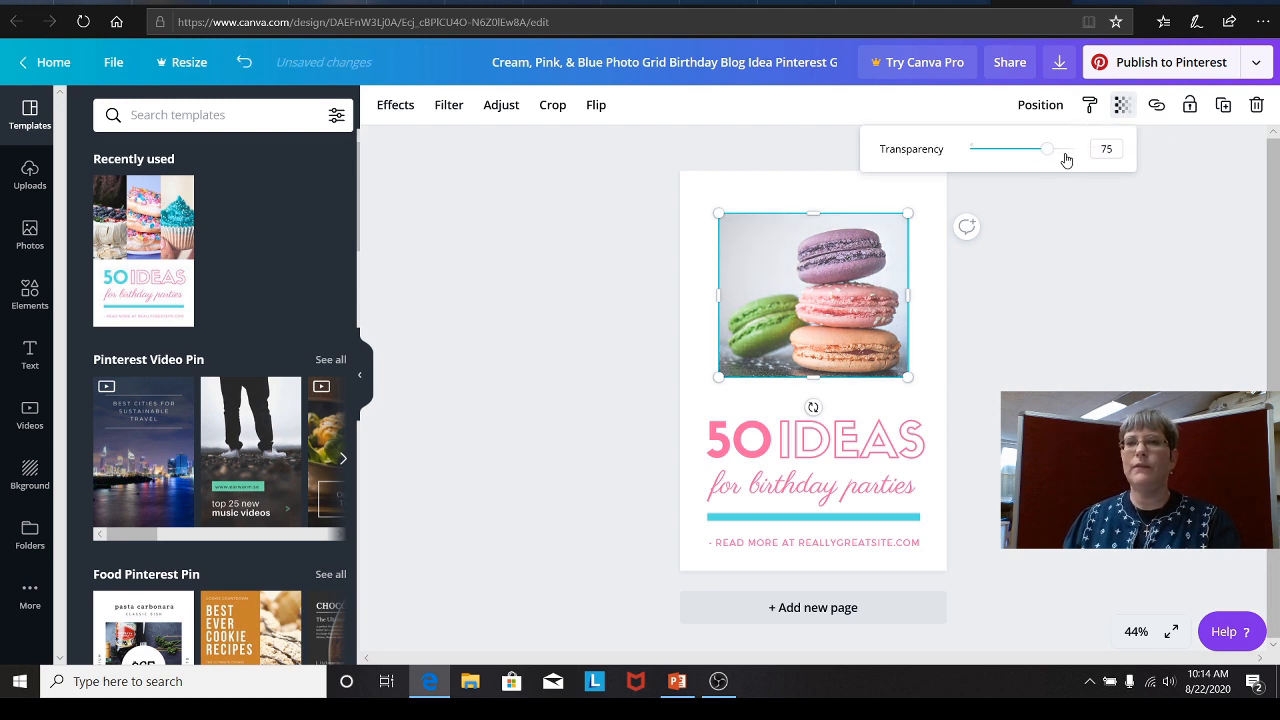
left_click(1068, 152)
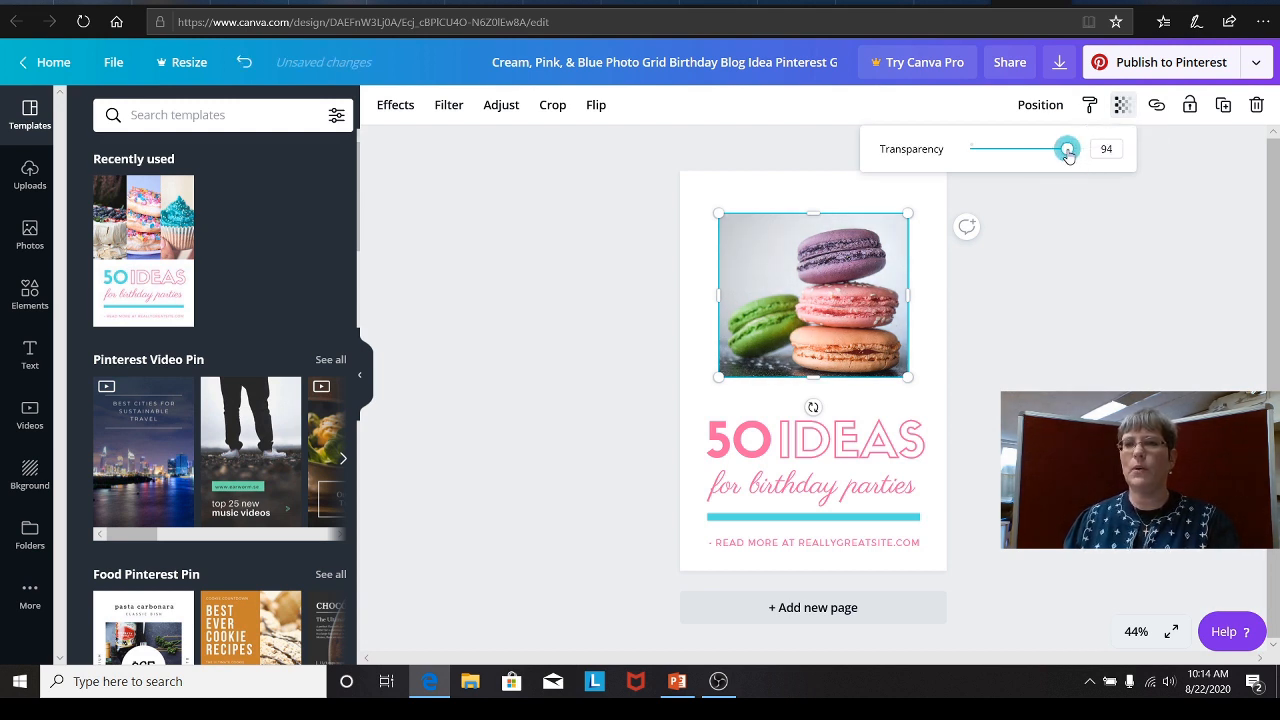
Lock the macaron photo in place and unlock it again
left_click(1189, 106)
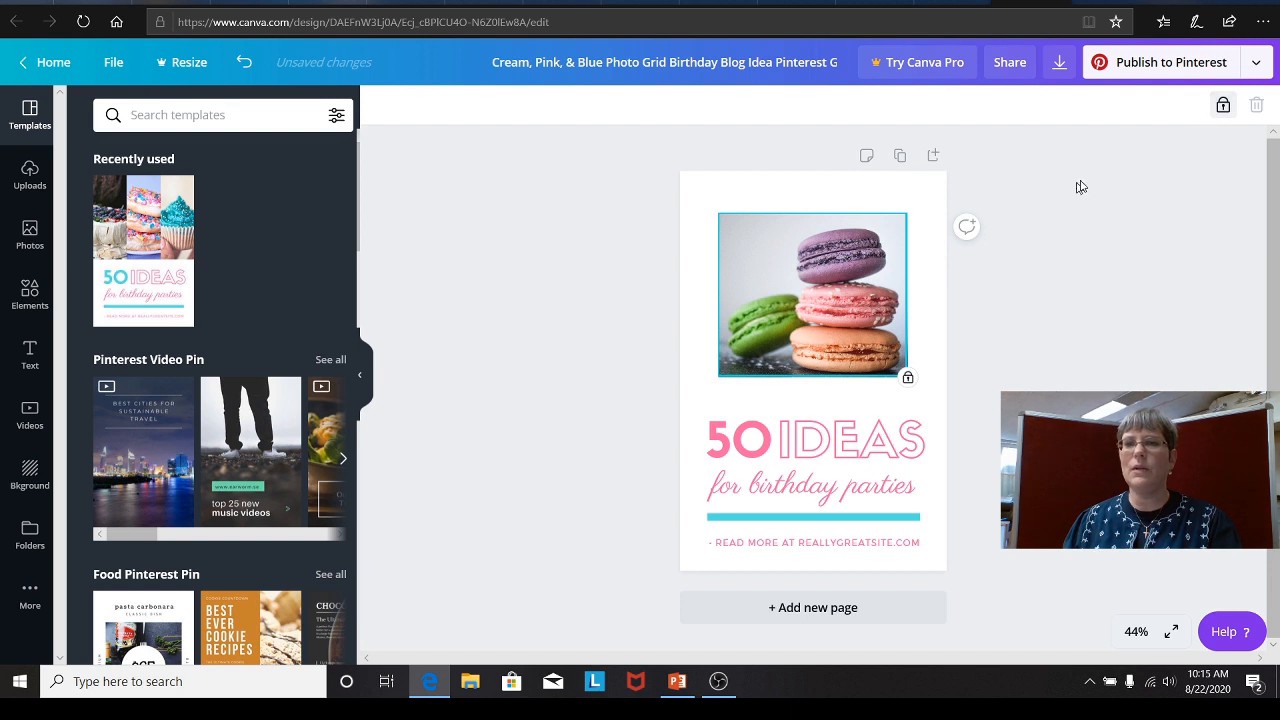
left_click(1225, 107)
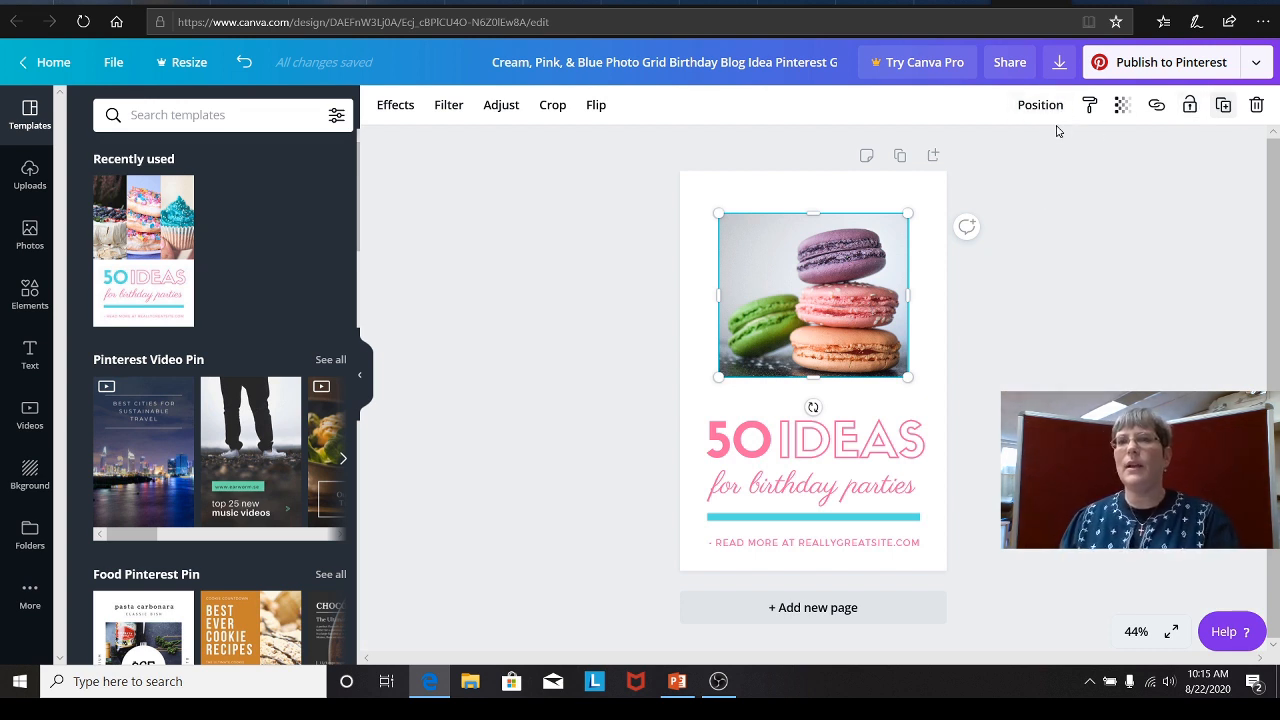
Make the macaron photo the page background and check the option for detaching it without applying it
right_click(816, 311)
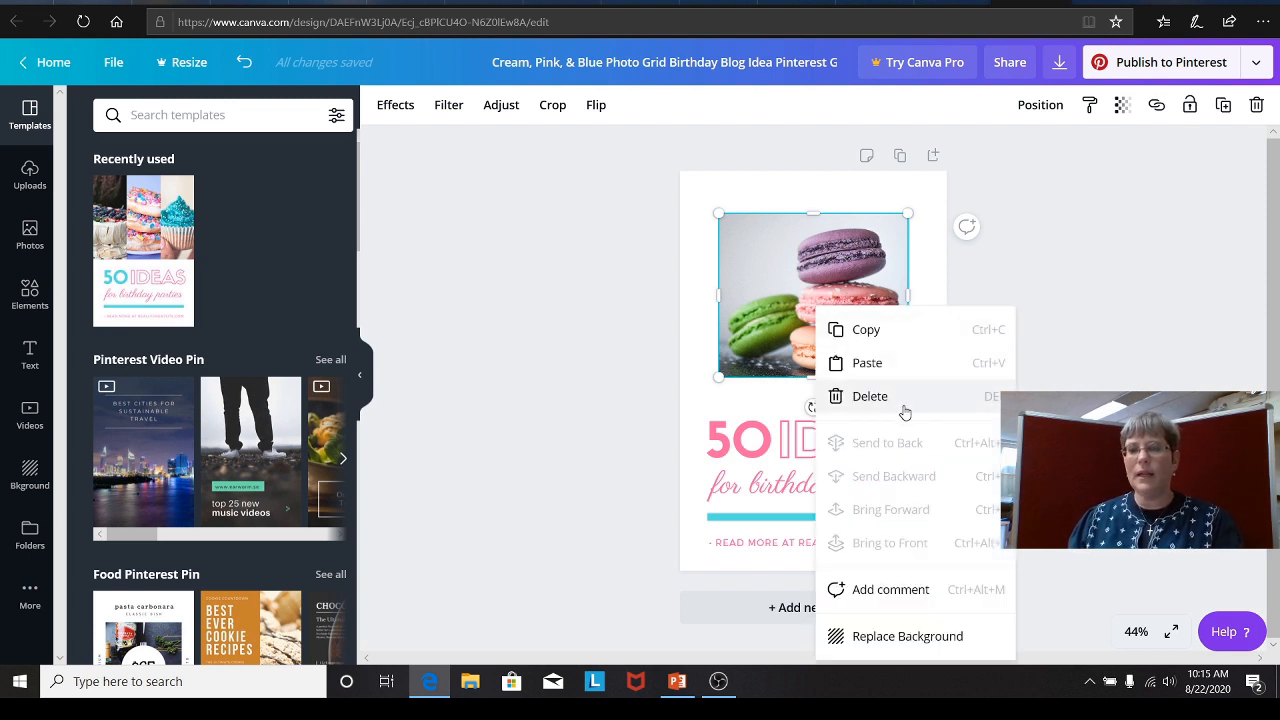
left_click(898, 637)
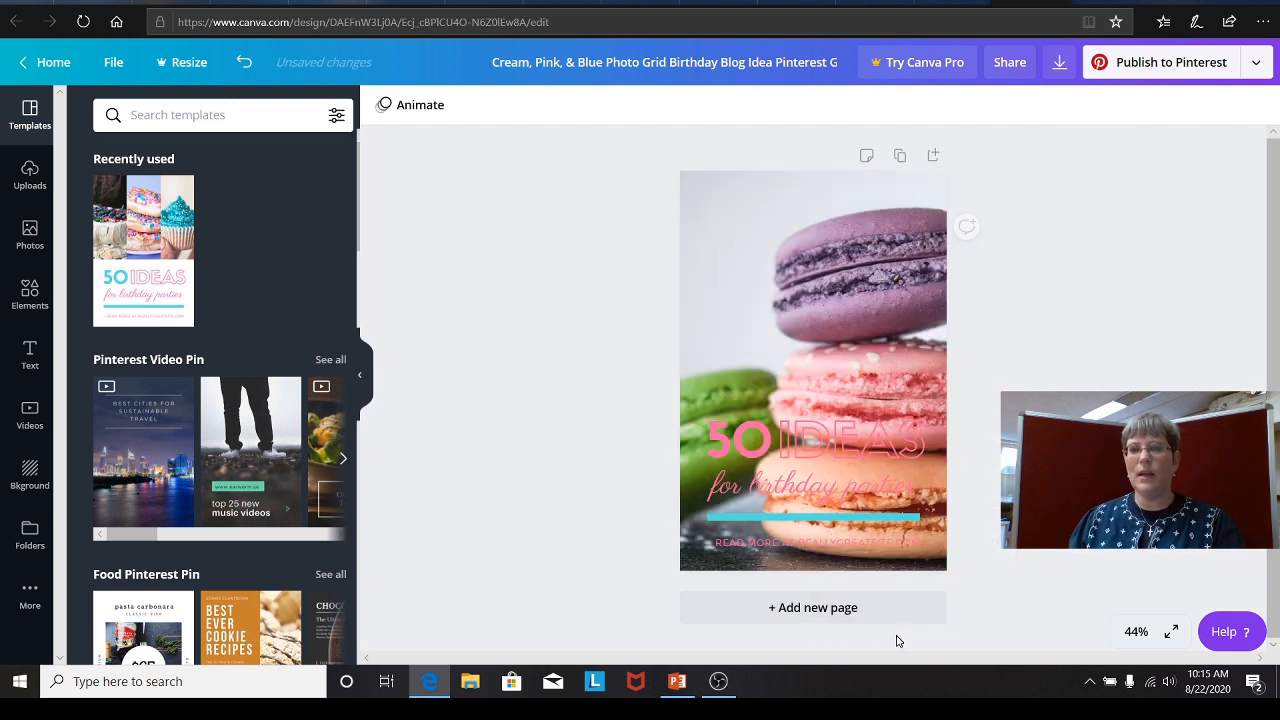
right_click(769, 255)
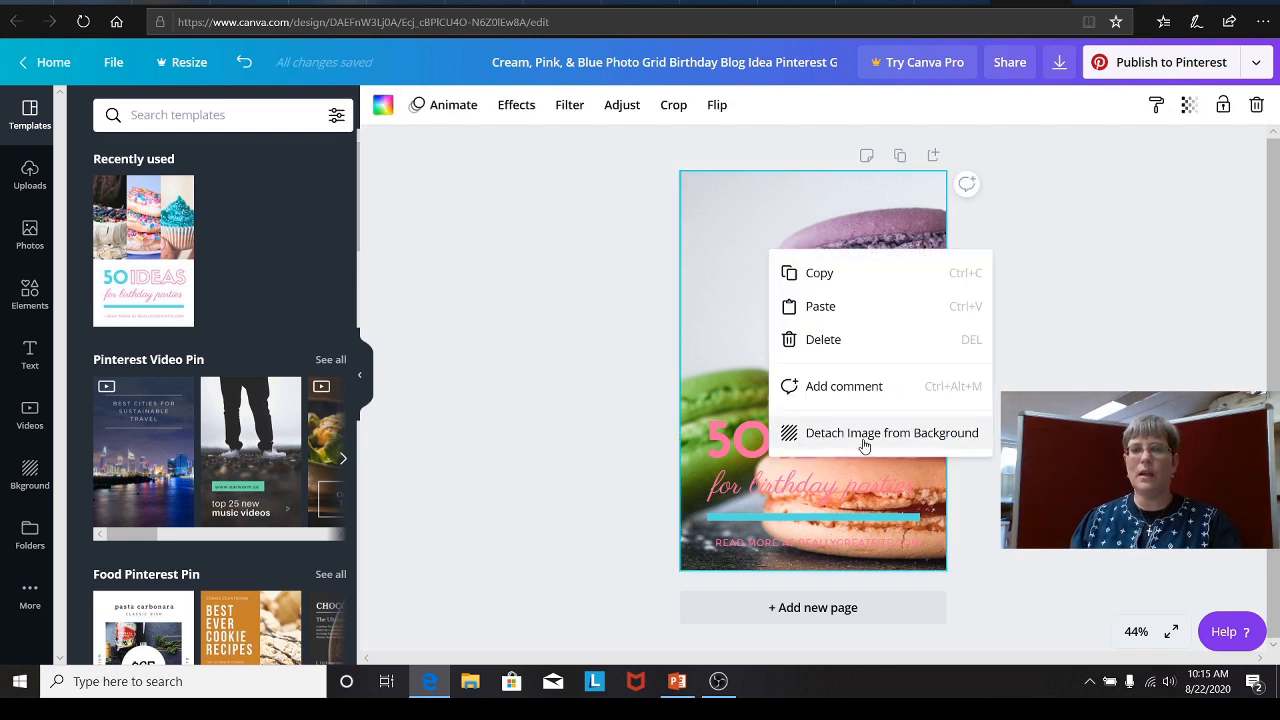
left_click(1100, 327)
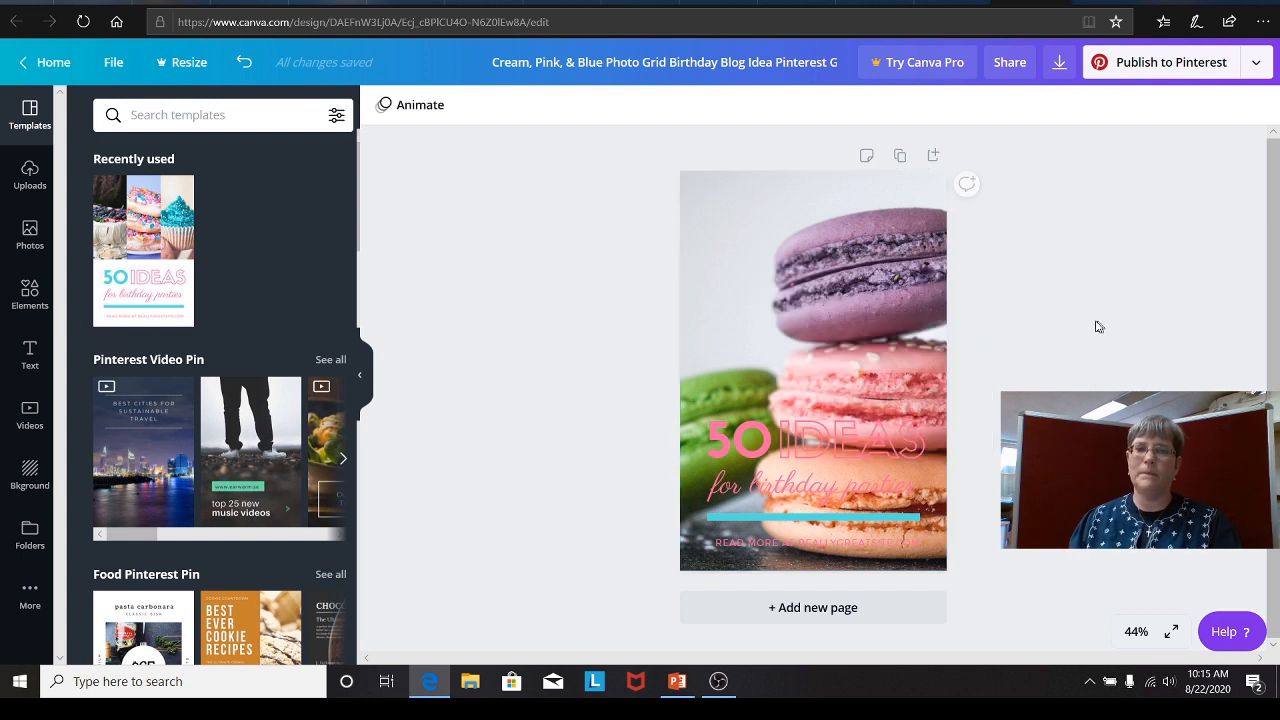